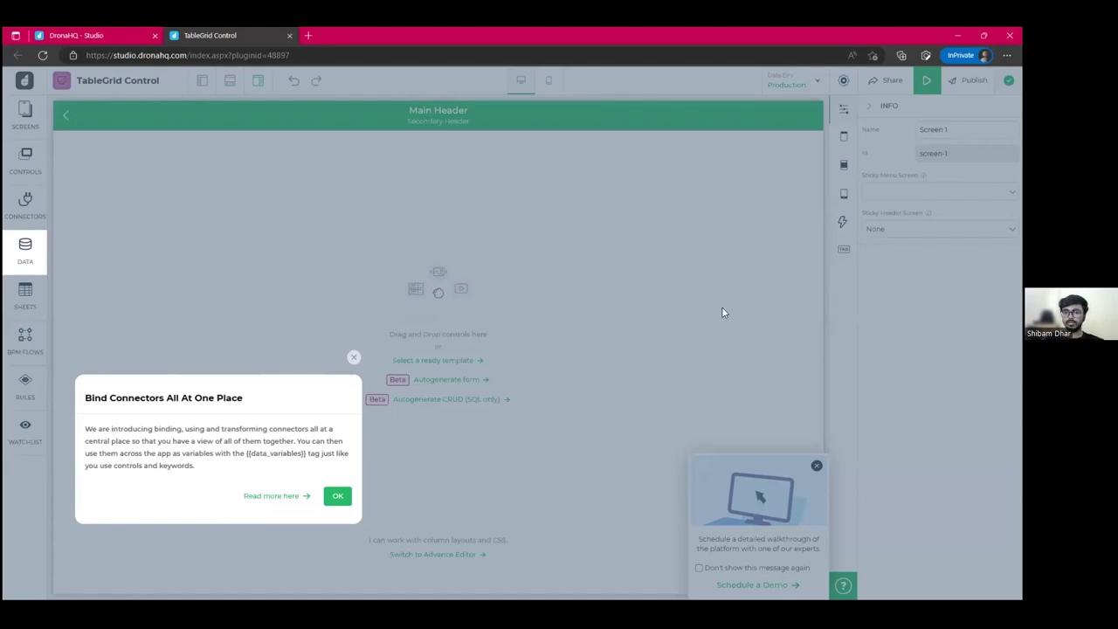
# Dismiss the connector introduction, add a Table Grid control to the screen, and position and enlarge it to show more columns and rows.
pyautogui.click(352, 358)
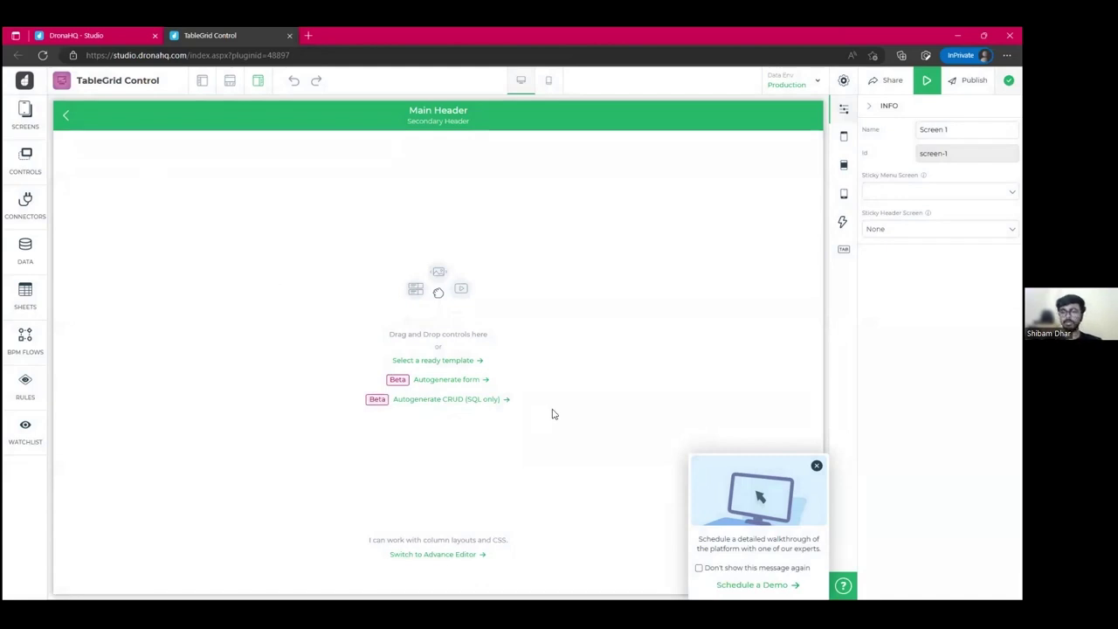
pyautogui.click(25, 160)
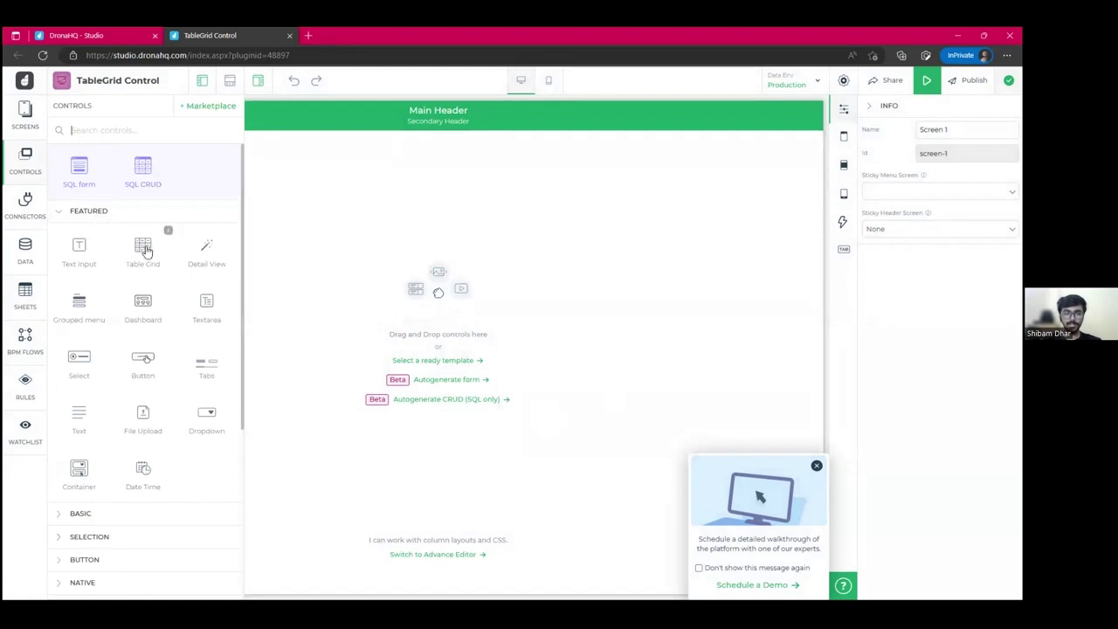
pyautogui.moveTo(144, 250); pyautogui.dragTo(392, 253)
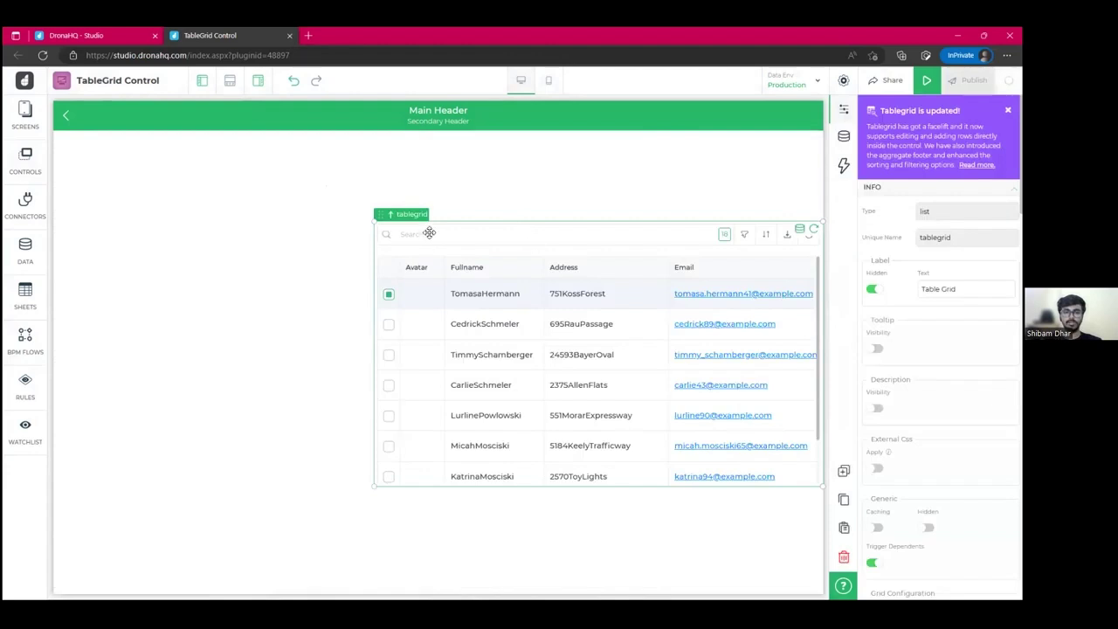
pyautogui.moveTo(428, 232); pyautogui.dragTo(332, 202)
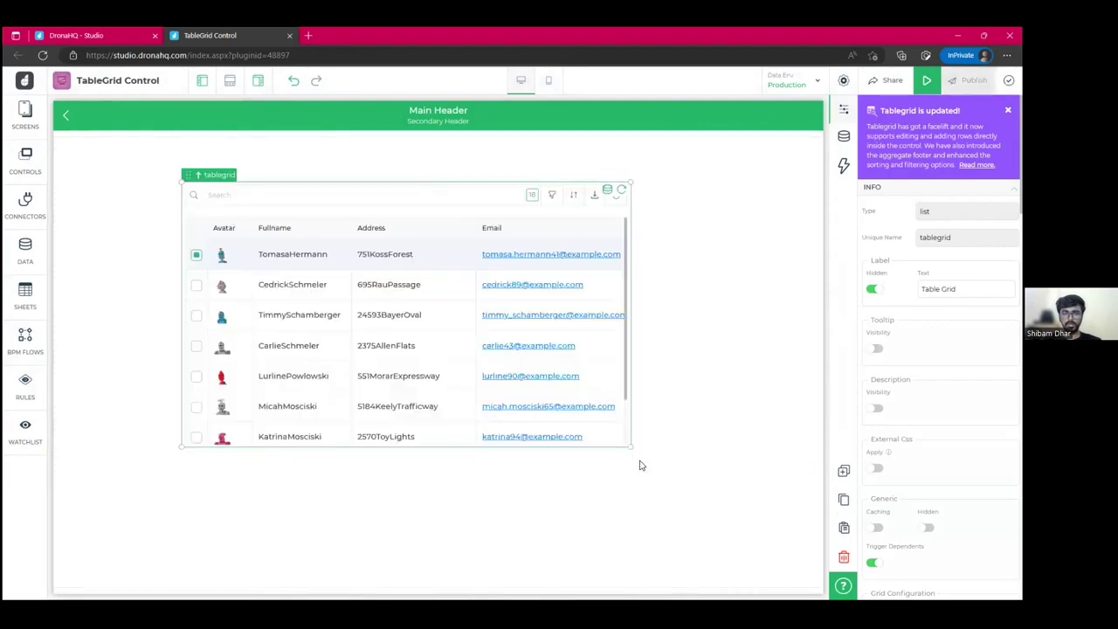
pyautogui.moveTo(627, 446); pyautogui.dragTo(727, 503)
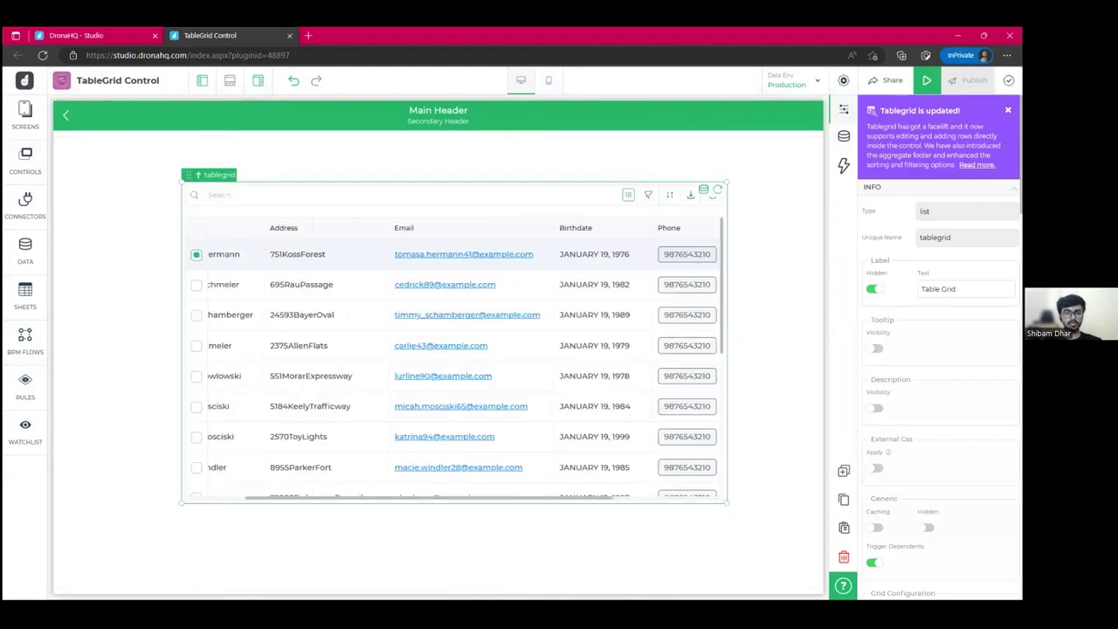
pyautogui.hscroll(-2, 505, 252)
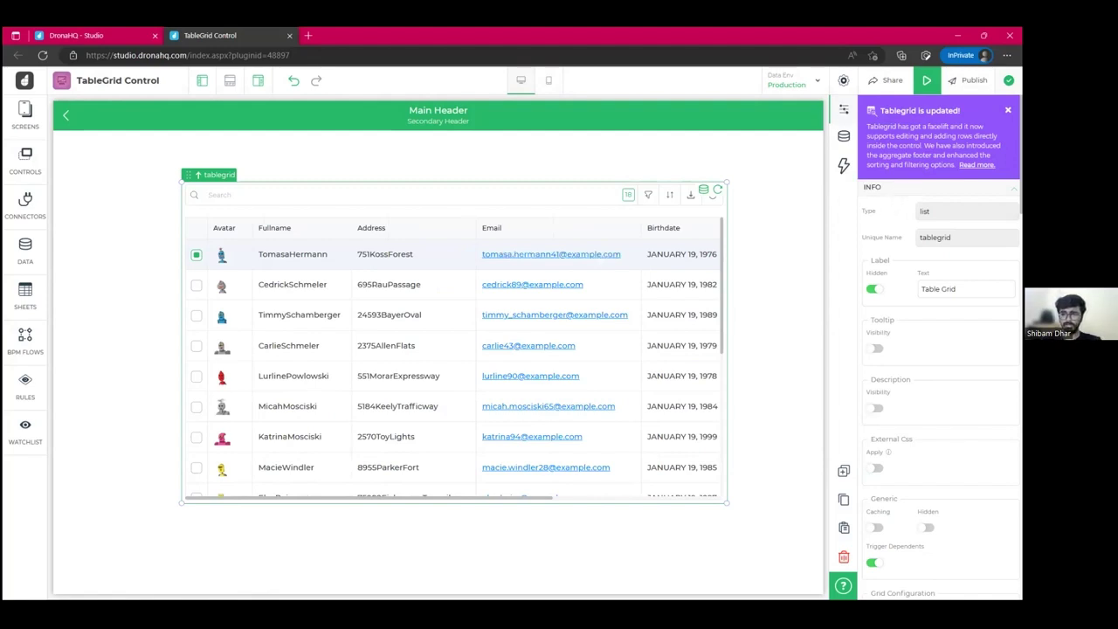
# Examine the table grid's settings, from Info, External CSS and Grid Configuration to Top Bar, table styling and Display.
pyautogui.scroll(-1, 911, 251)
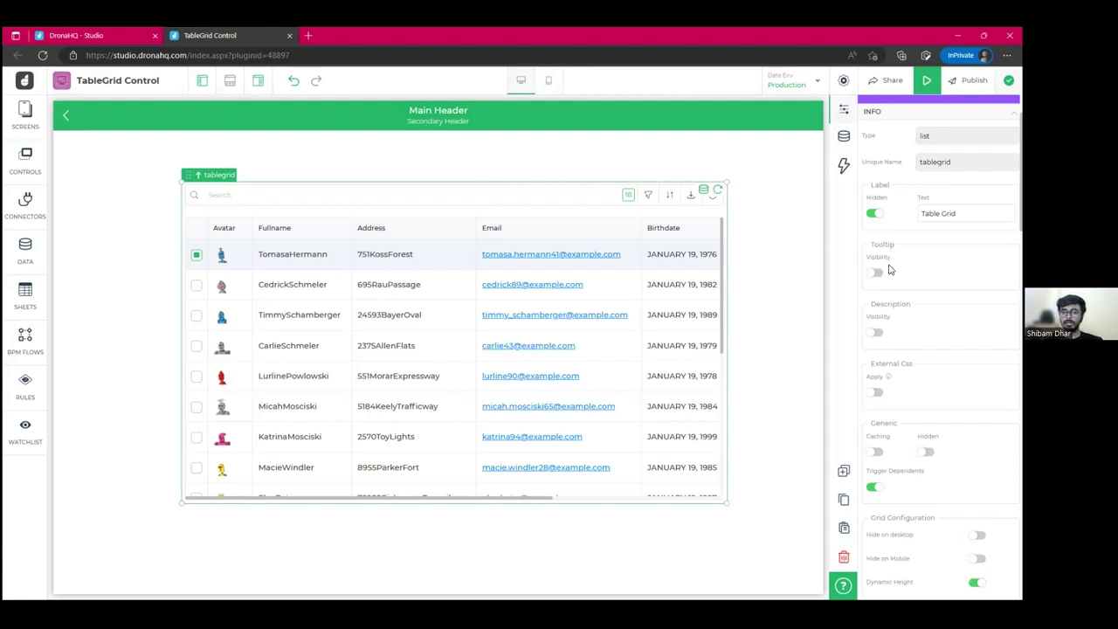
pyautogui.scroll(-1, 885, 281)
pyautogui.scroll(-1, 884, 282)
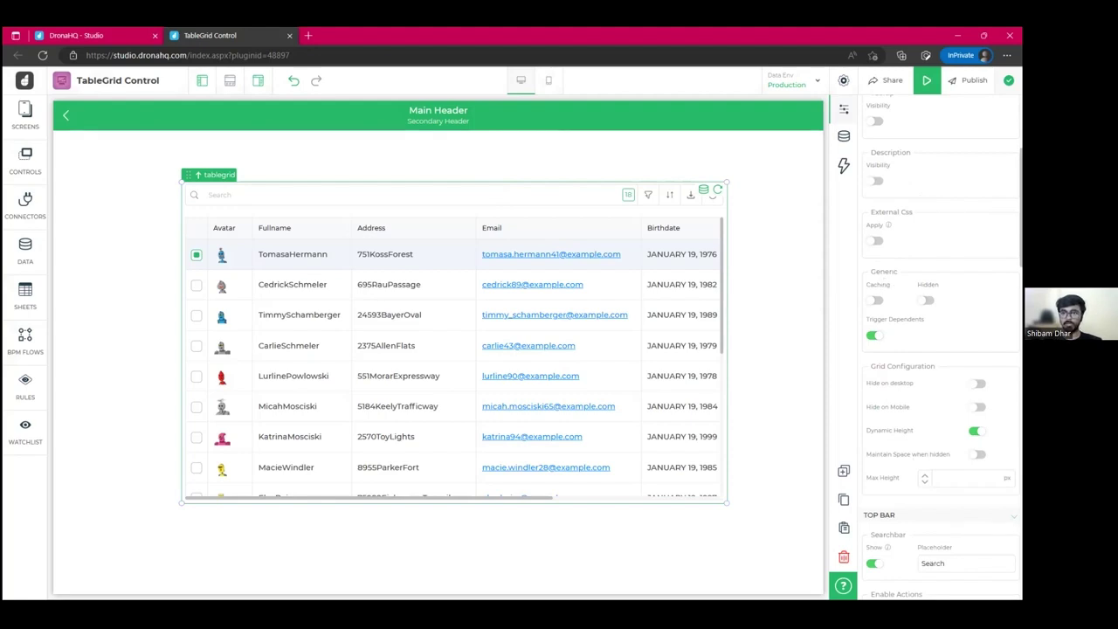
pyautogui.scroll(1, 899, 296)
pyautogui.scroll(-1, 901, 294)
pyautogui.moveTo(886, 228)
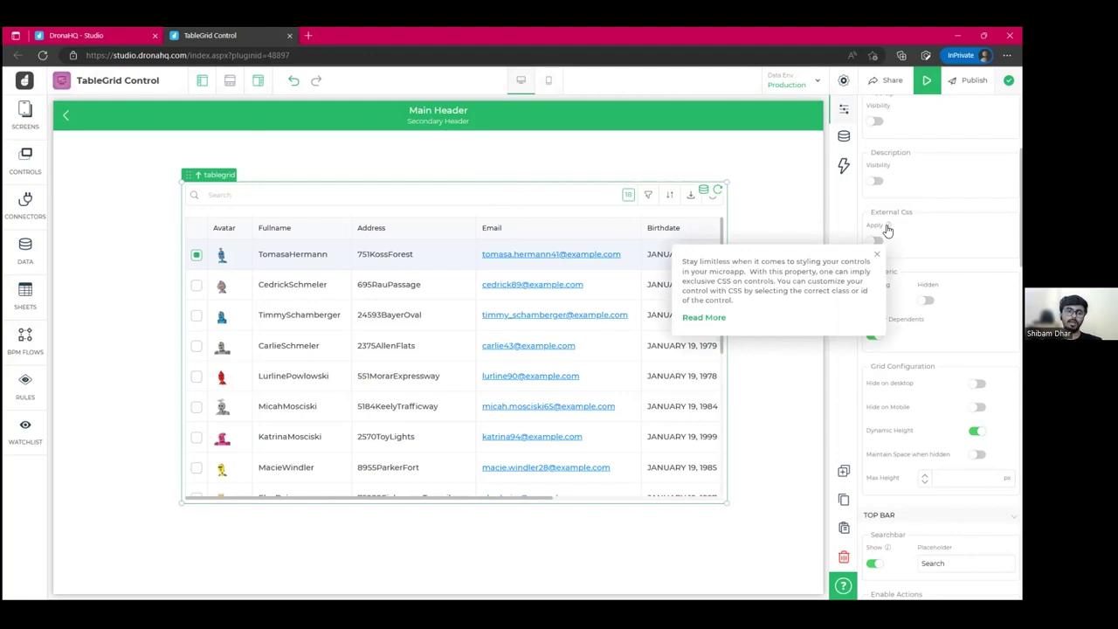
pyautogui.scroll(-3, 886, 228)
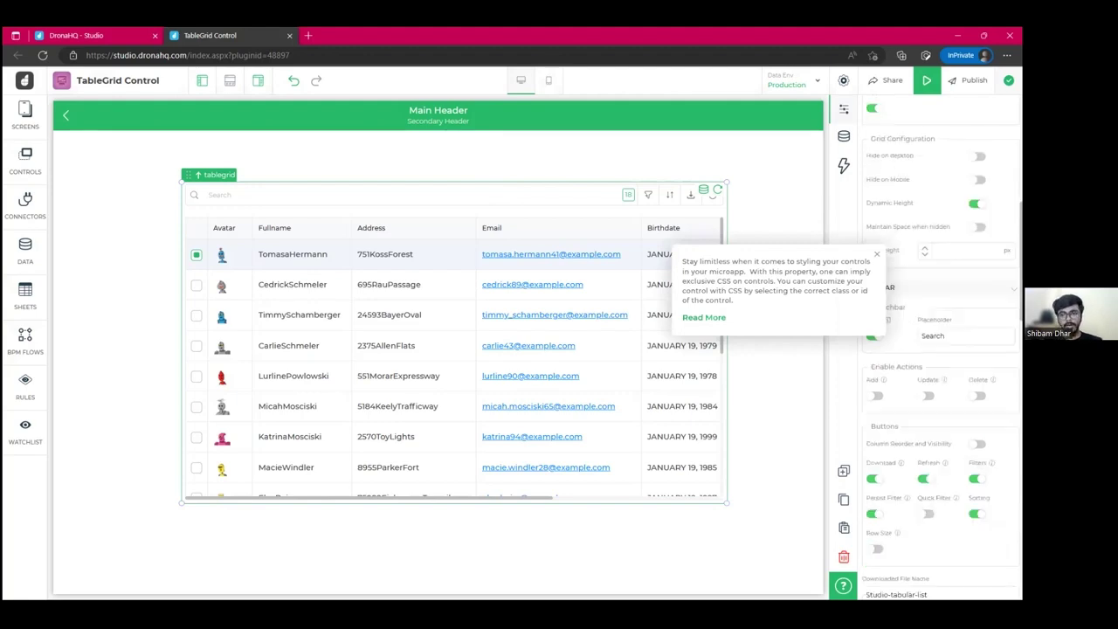
pyautogui.click(879, 256)
pyautogui.scroll(-6, 906, 282)
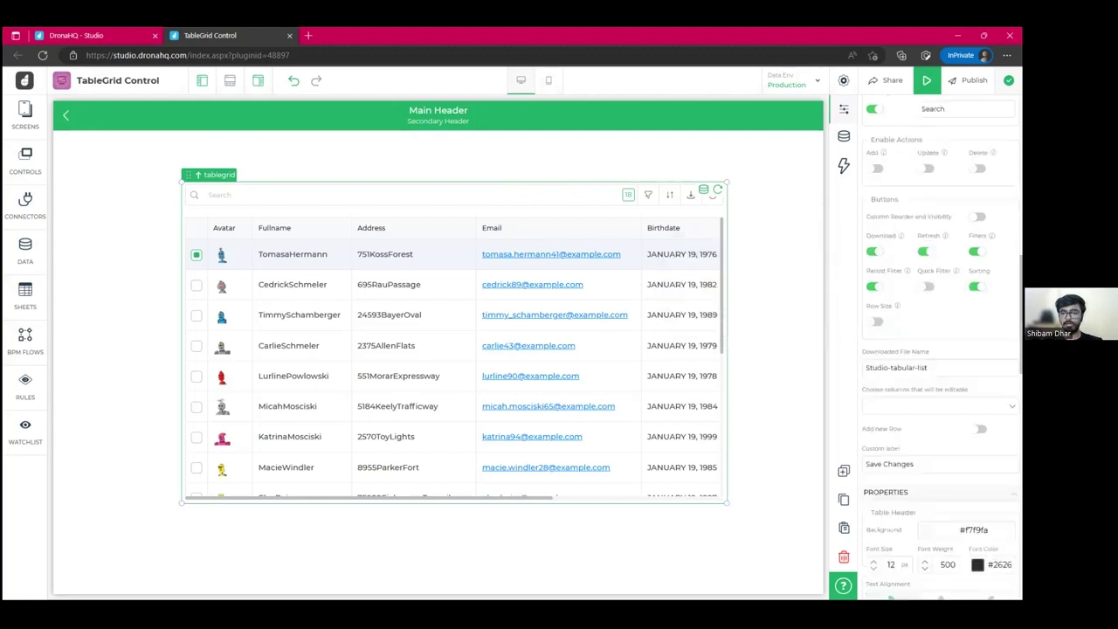
pyautogui.scroll(-2, 939, 349)
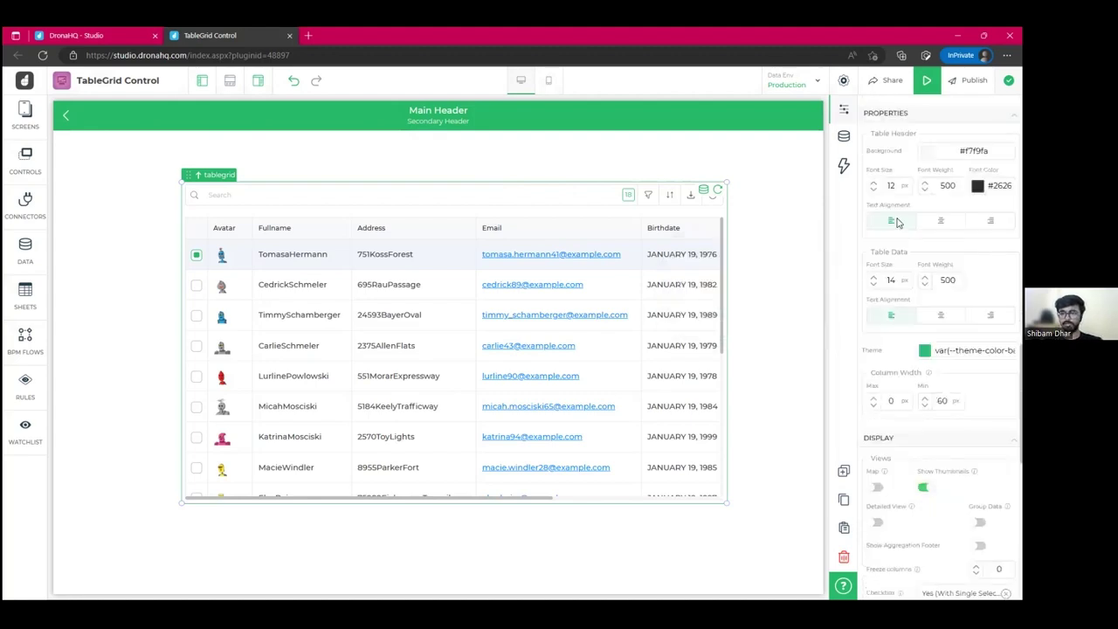
pyautogui.scroll(2, 900, 223)
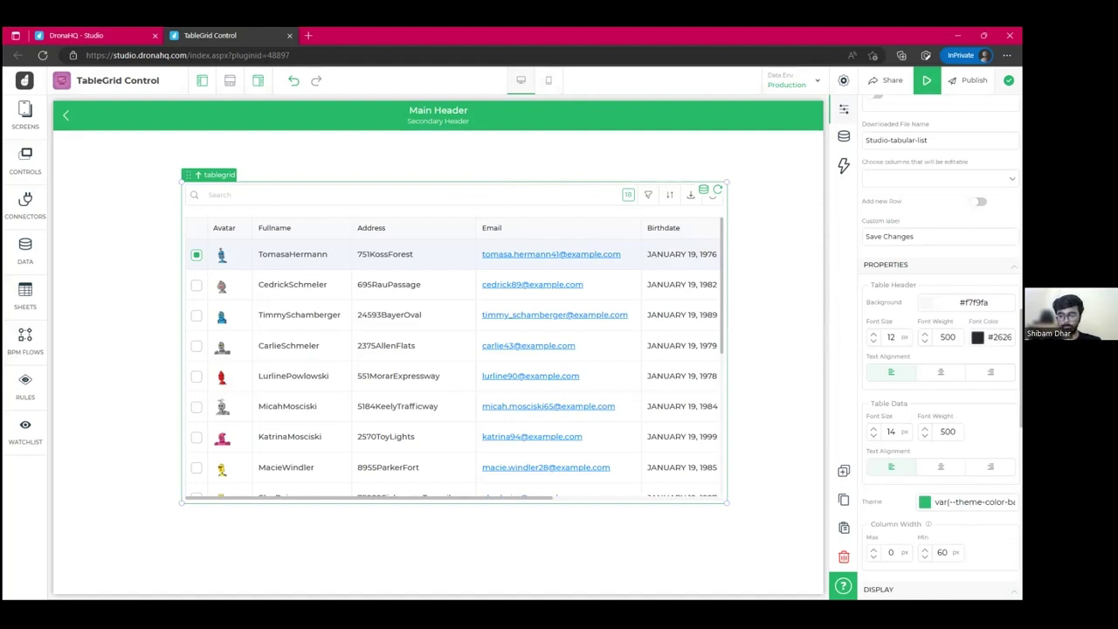
pyautogui.scroll(5, 939, 350)
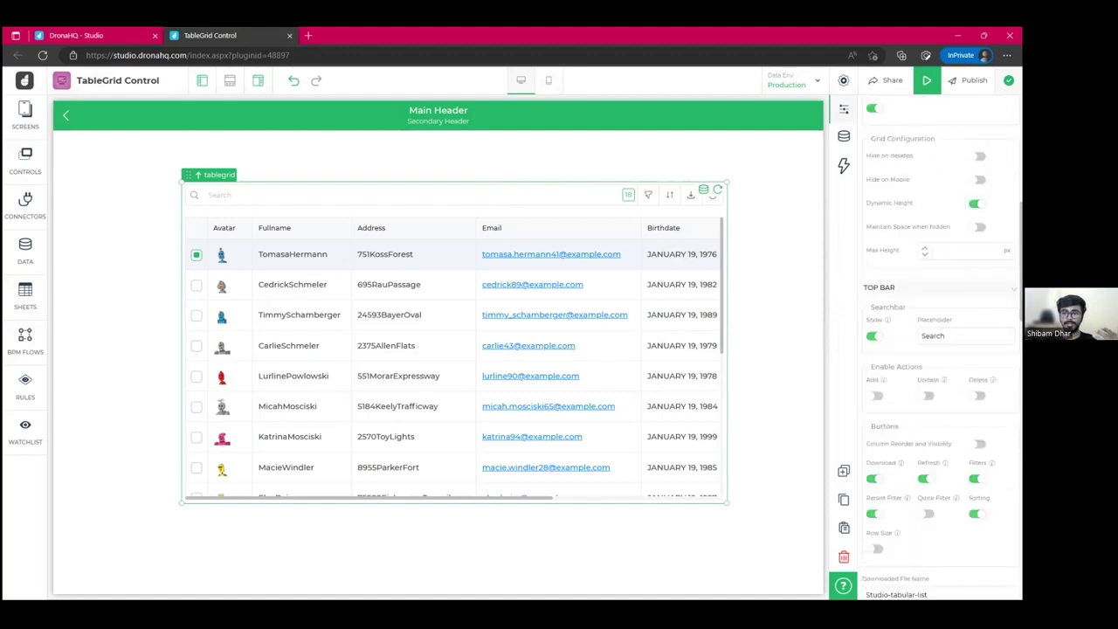
pyautogui.scroll(3, 911, 323)
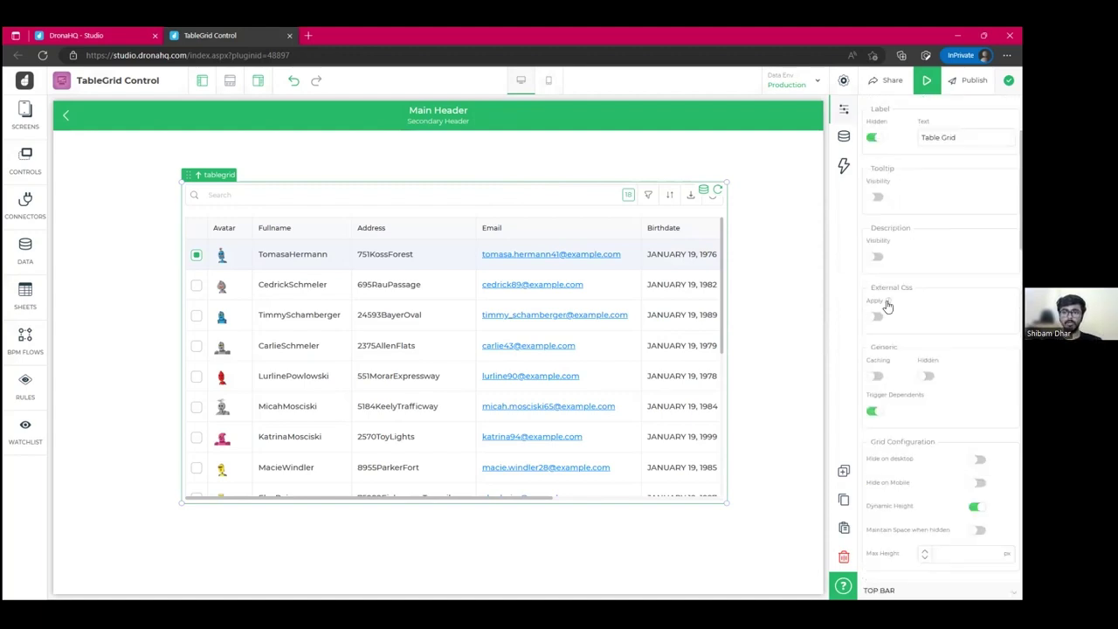
# Enable External CSS for the table grid and inspect the class selector in its Less Editor without saving any code.
pyautogui.moveTo(886, 303)
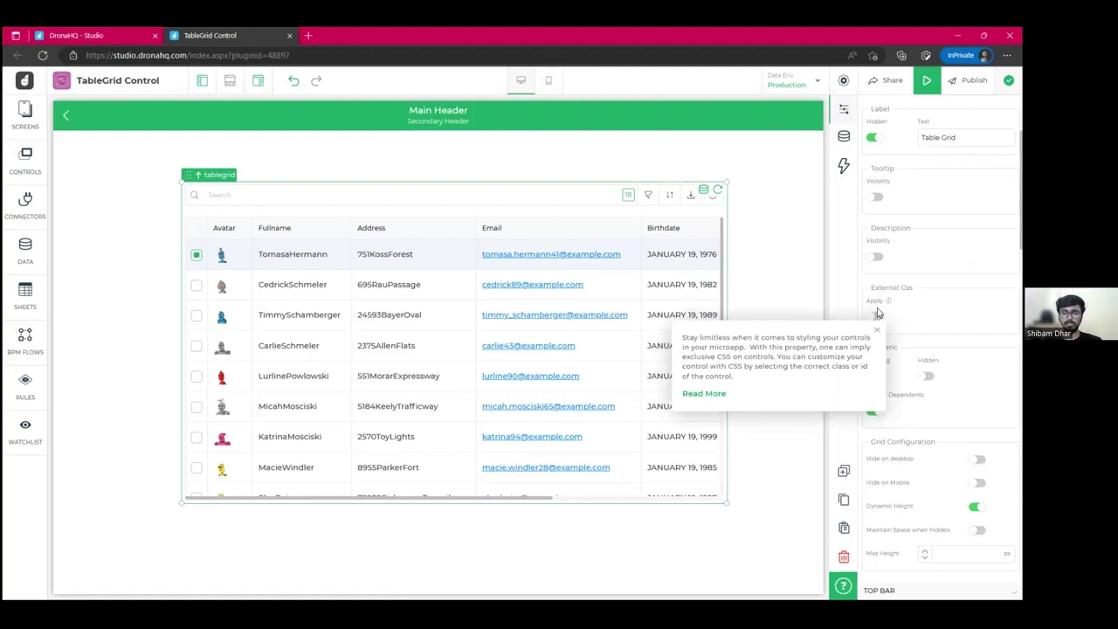
pyautogui.click(877, 318)
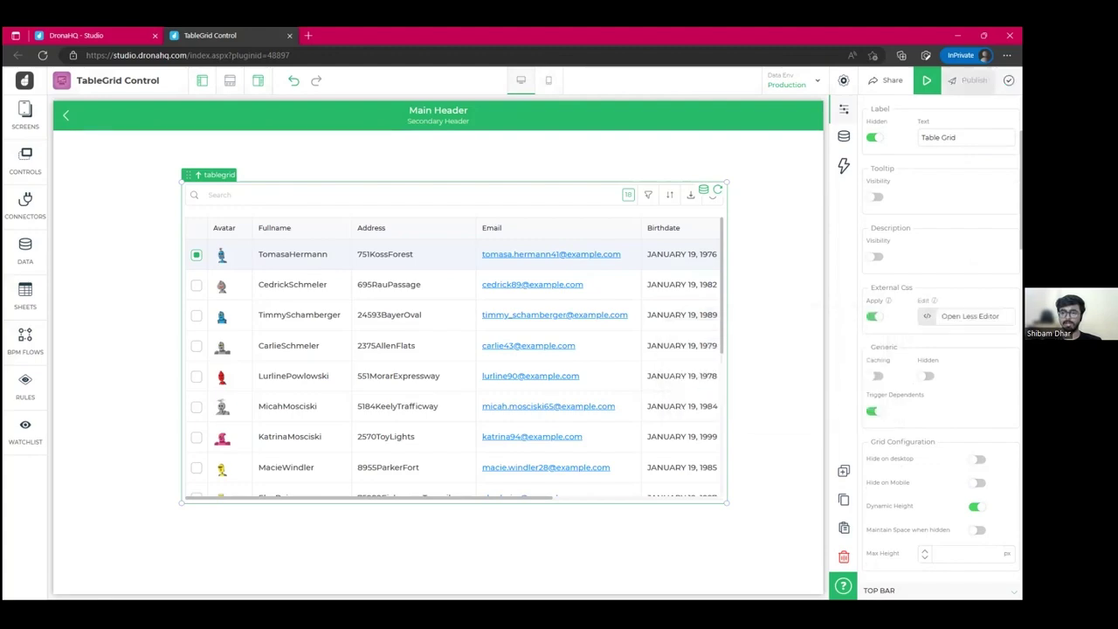
pyautogui.click(970, 316)
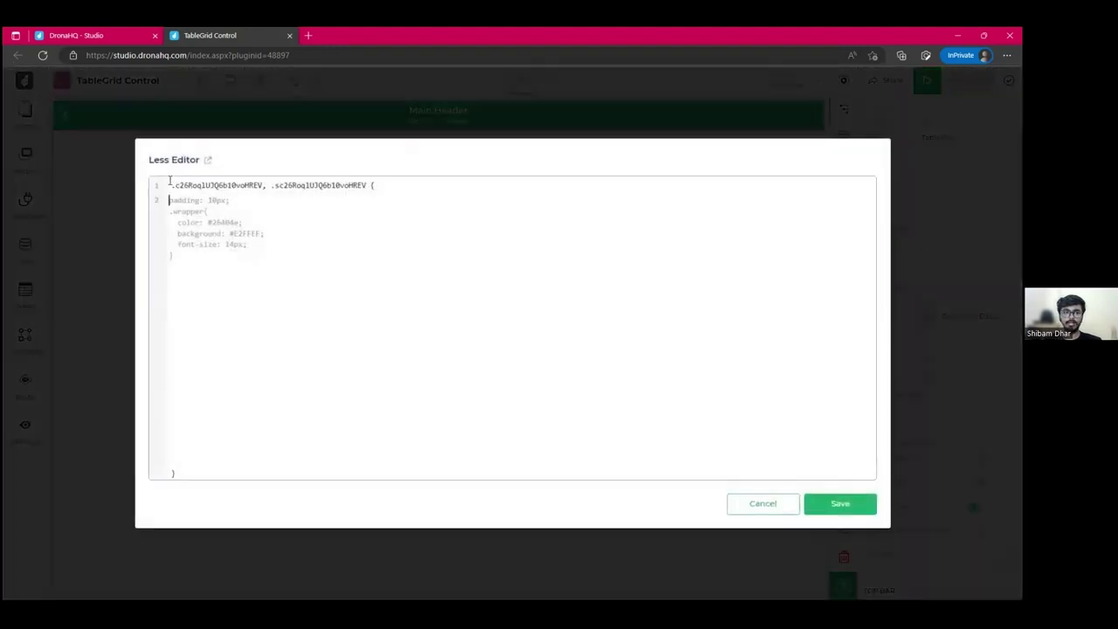
pyautogui.moveTo(171, 185); pyautogui.dragTo(375, 185)
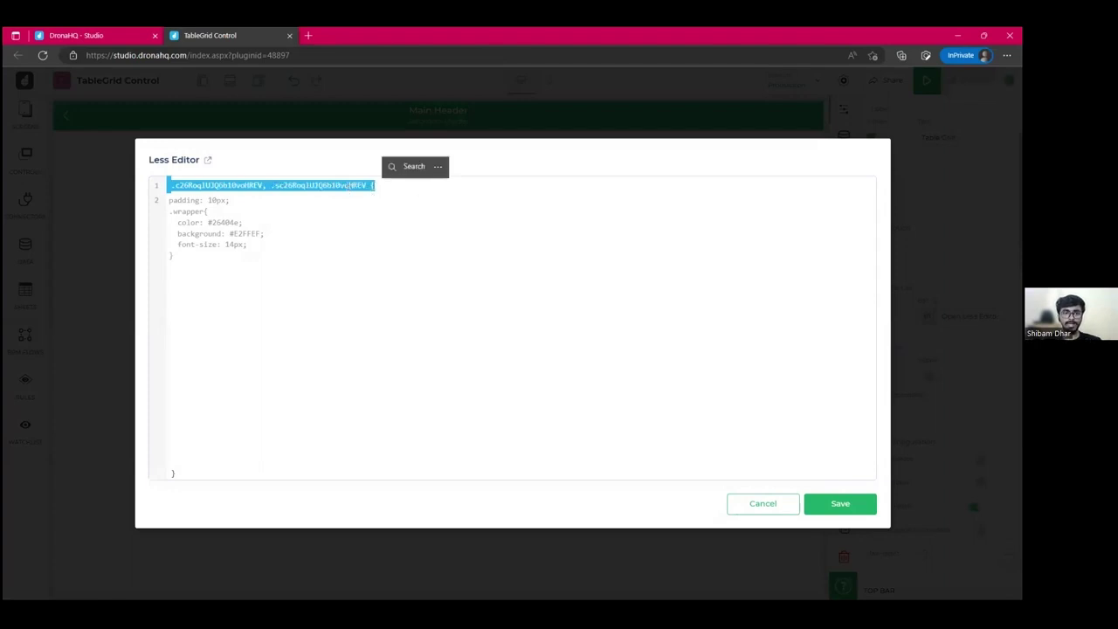
pyautogui.click(303, 186)
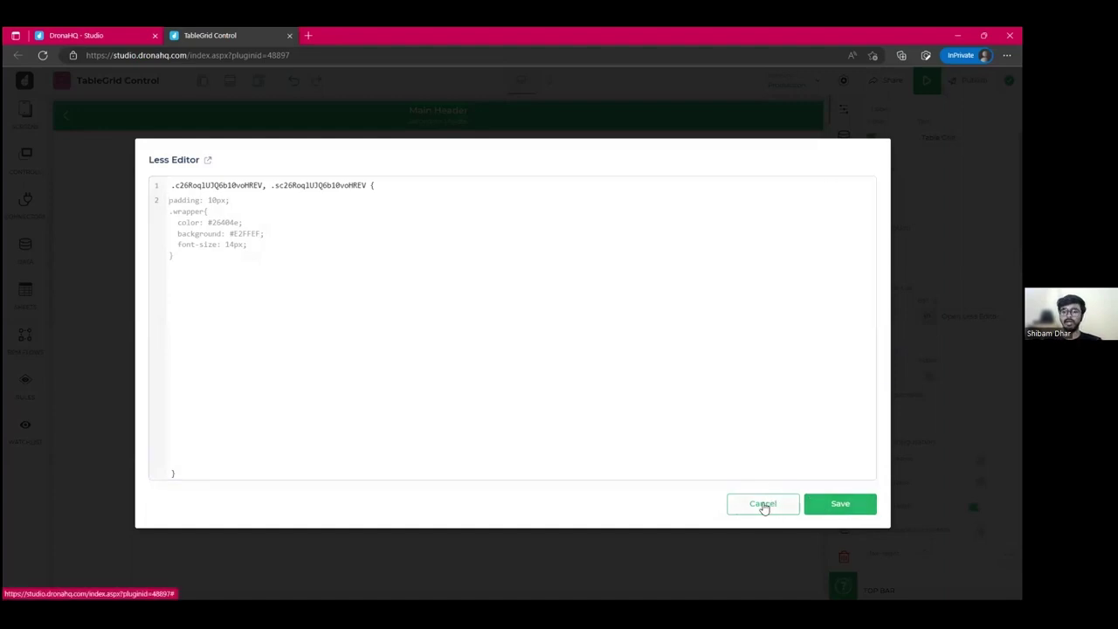
pyautogui.click(899, 287)
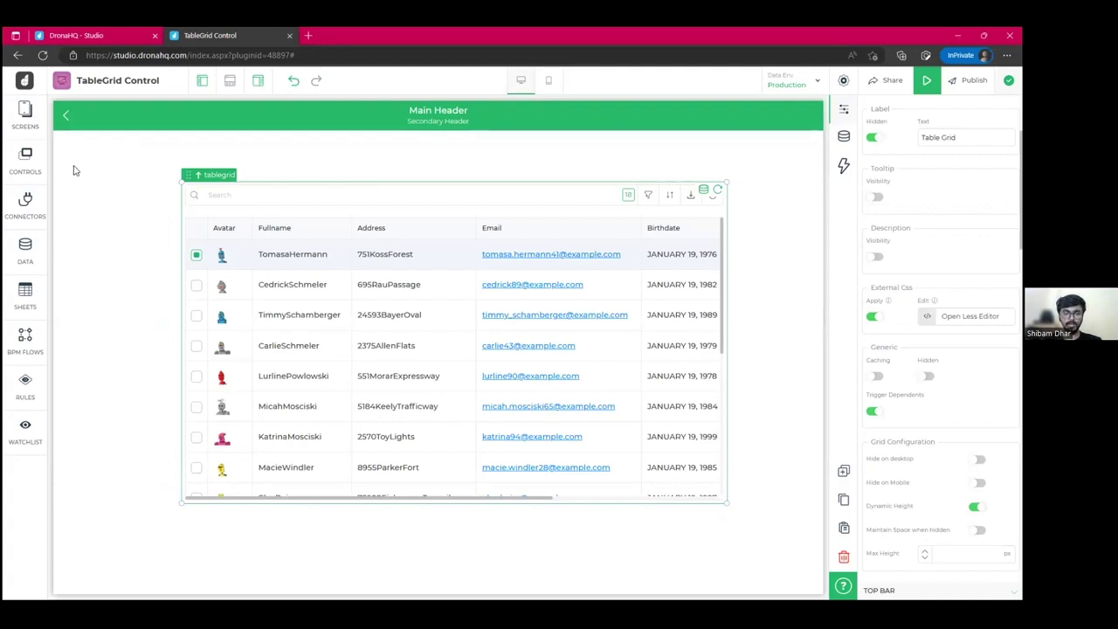
pyautogui.click(29, 175)
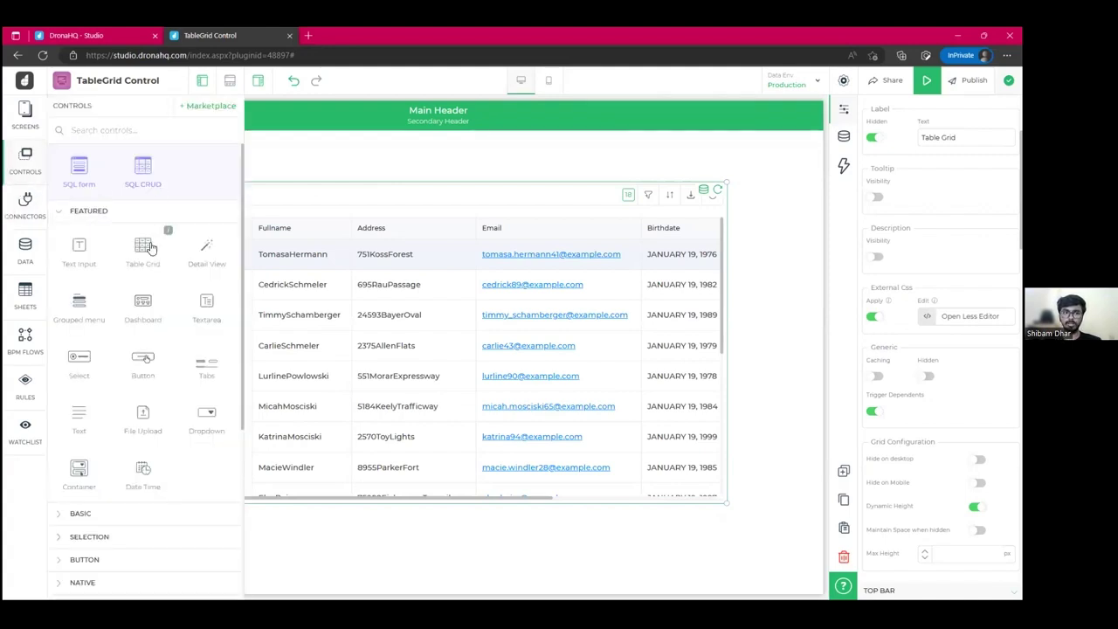
pyautogui.scroll(-3, 151, 248)
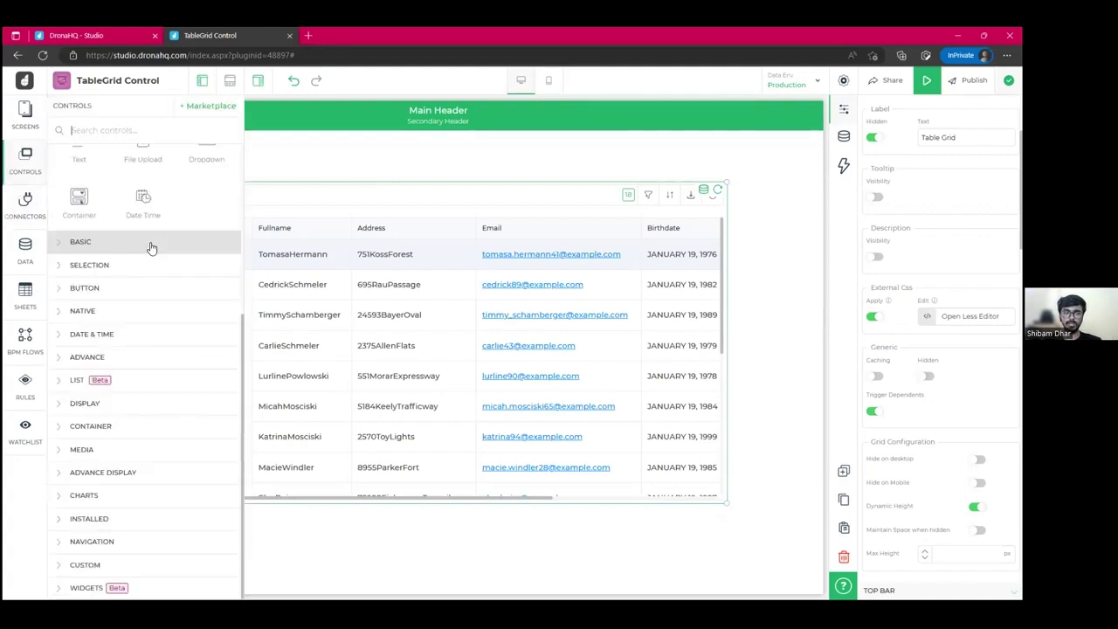
pyautogui.click(36, 174)
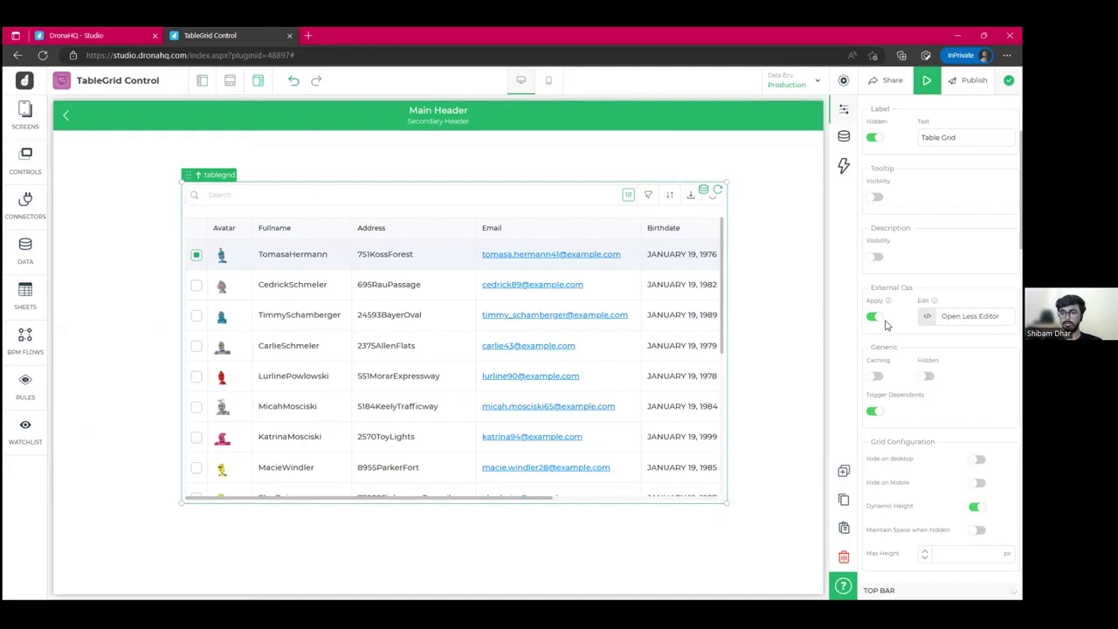
# Turn the table grid's search bar off and back on.
pyautogui.scroll(-1, 891, 301)
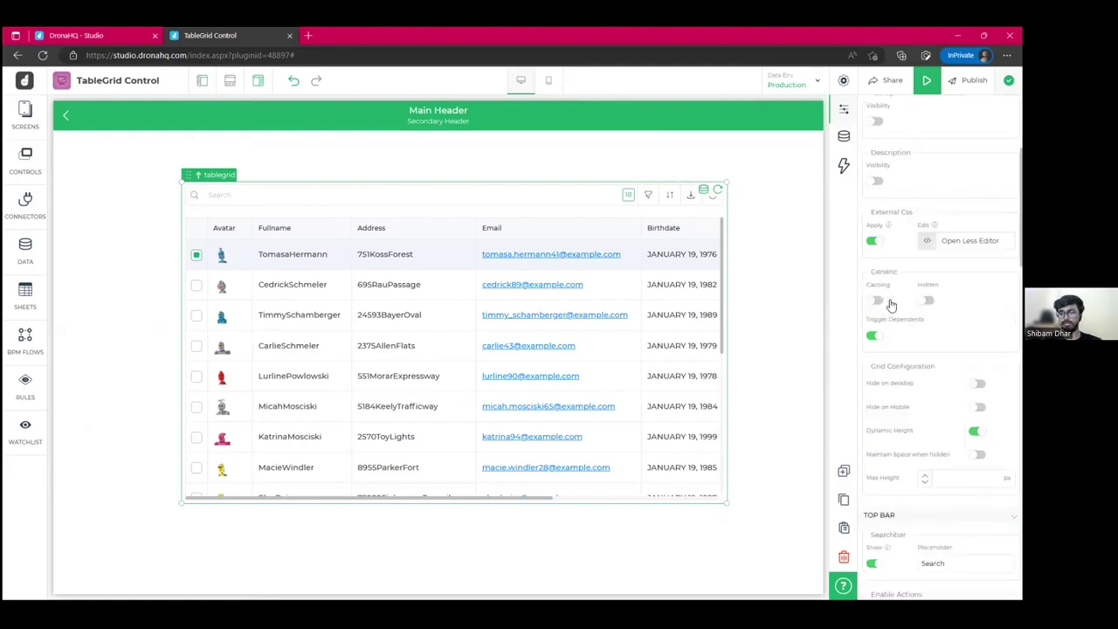
pyautogui.scroll(-2, 882, 305)
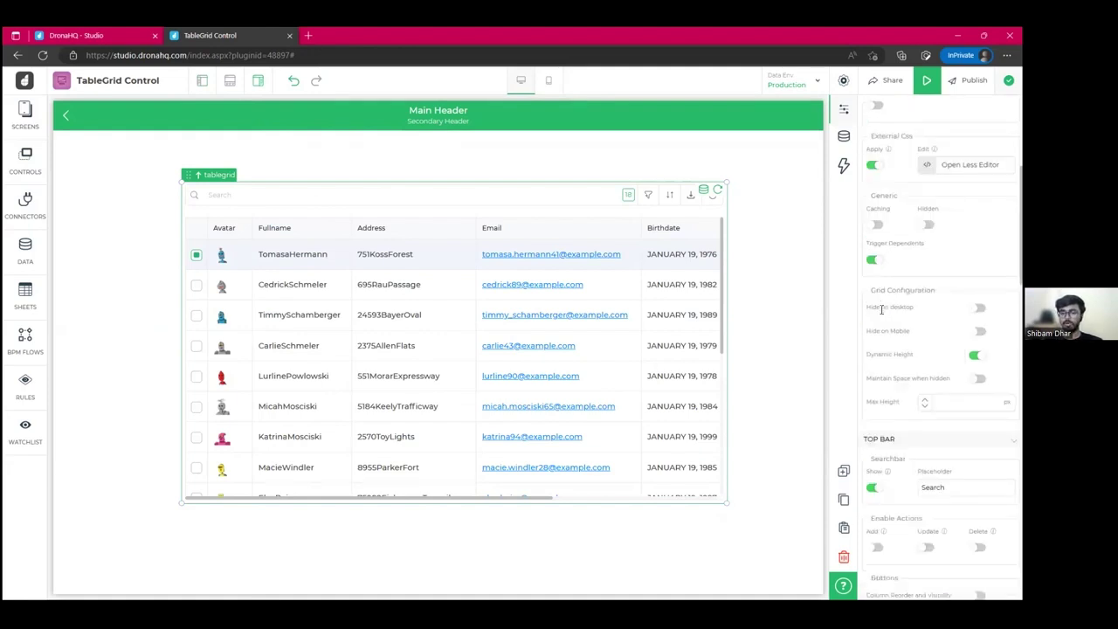
pyautogui.scroll(-1, 884, 324)
pyautogui.scroll(-1, 873, 301)
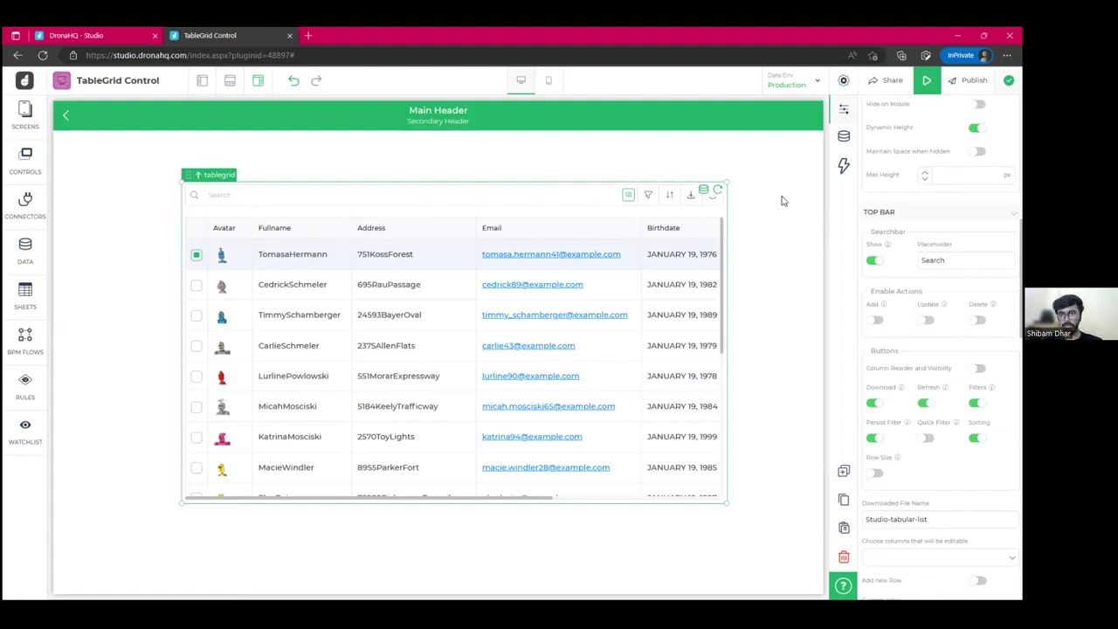
pyautogui.click(874, 262)
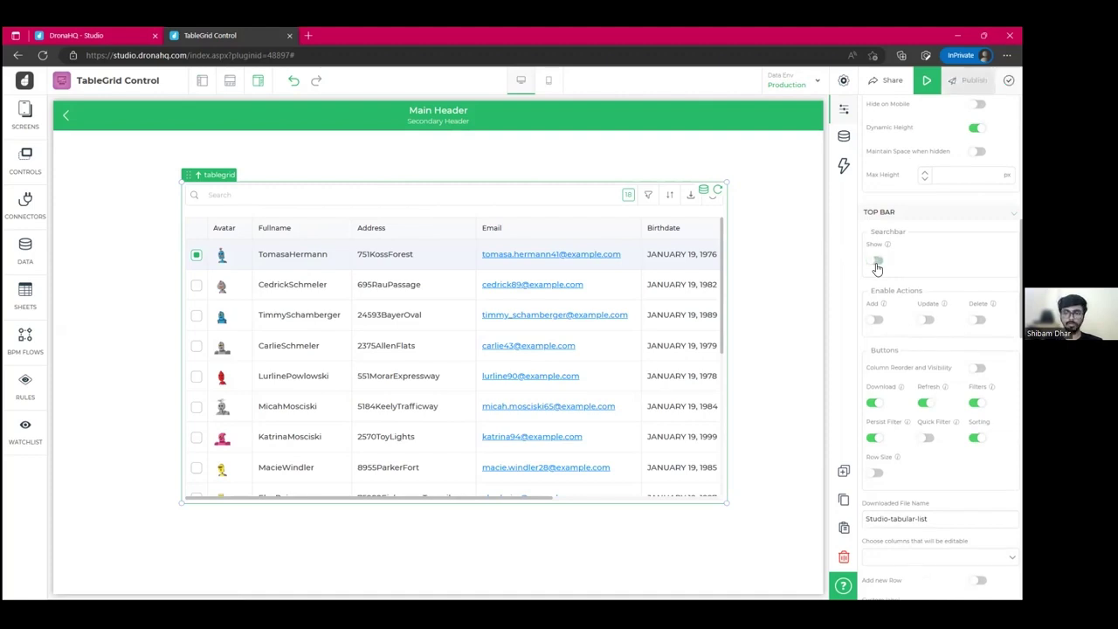
pyautogui.click(876, 262)
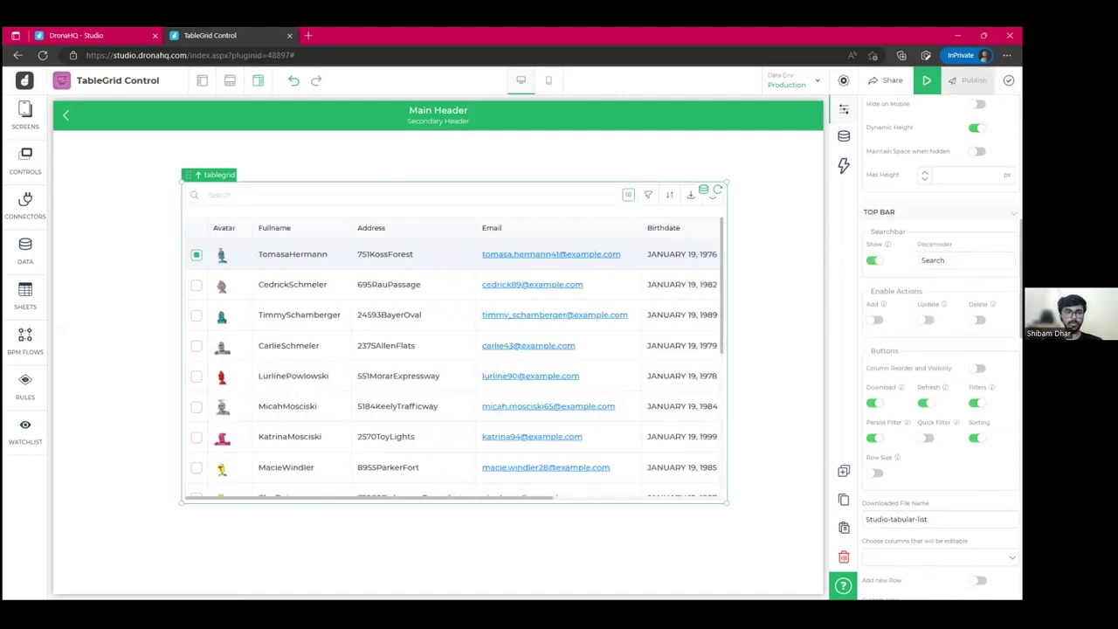
# Enable the Add, Update and Delete actions for the table grid.
pyautogui.moveTo(872, 288); pyautogui.dragTo(898, 334)
pyautogui.click(873, 320)
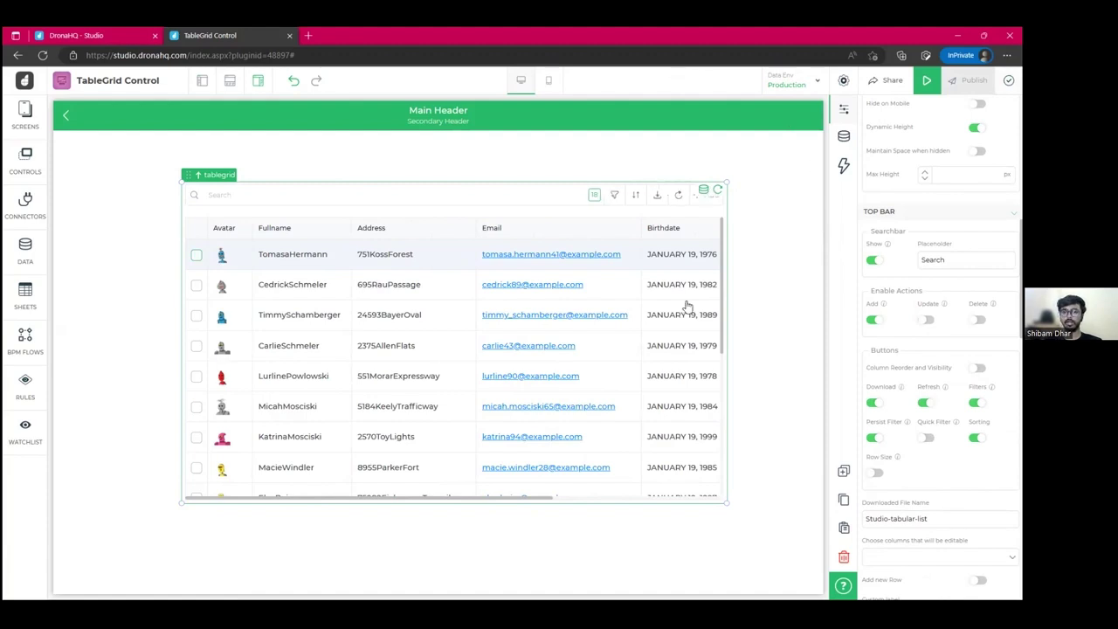
pyautogui.click(923, 320)
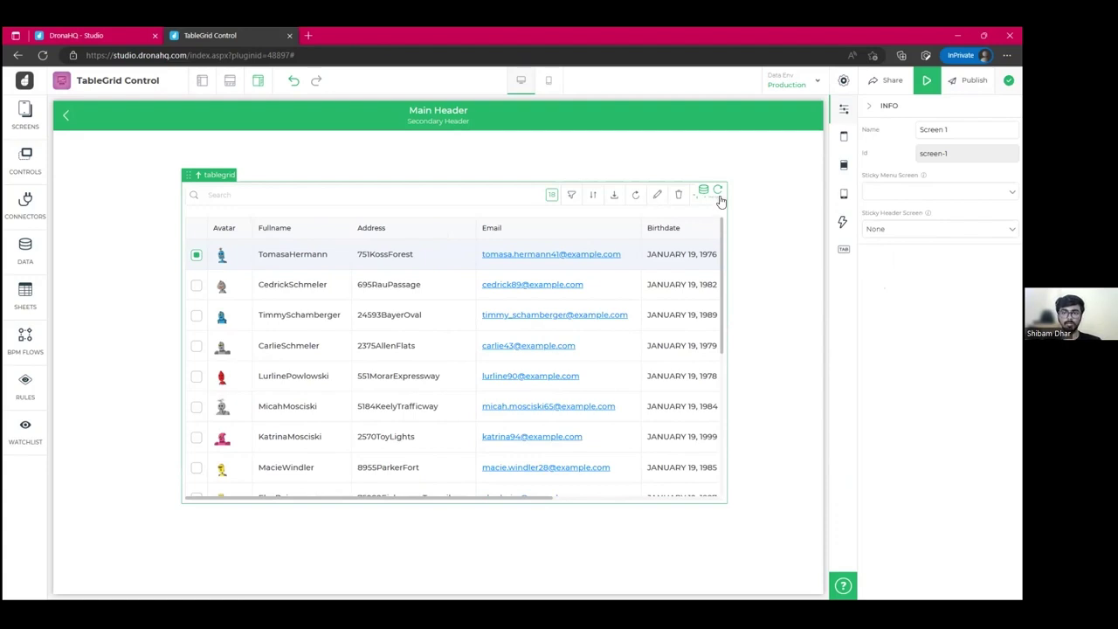
# Select the table grid and disable its Add, Update and Delete actions.
pyautogui.click(571, 197)
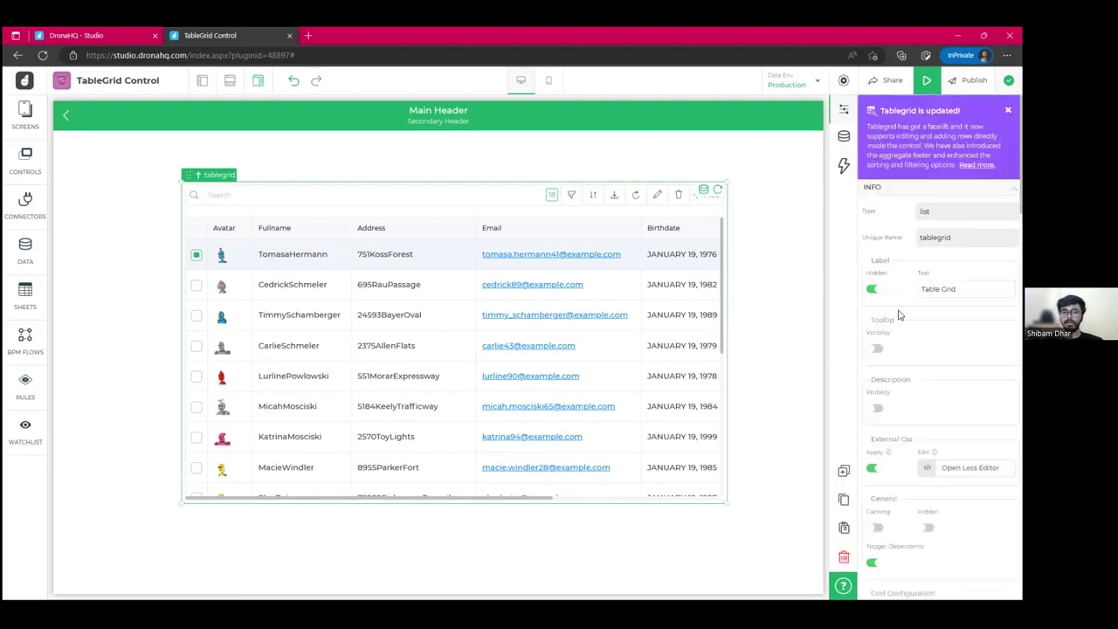
pyautogui.scroll(-4, 939, 349)
pyautogui.scroll(-1, 938, 350)
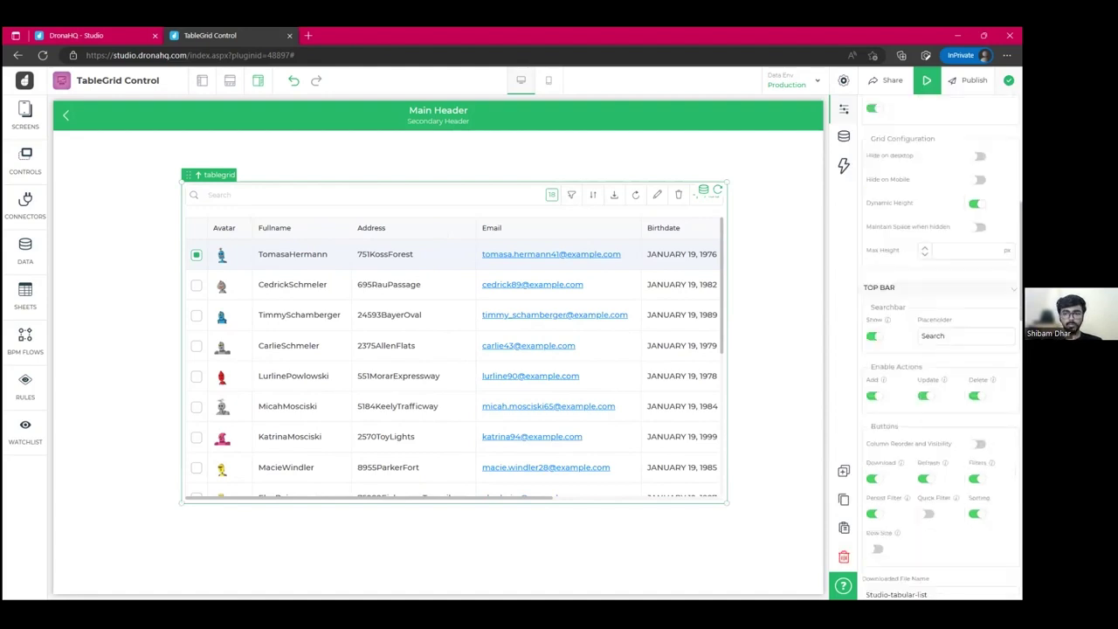
pyautogui.scroll(-1, 939, 349)
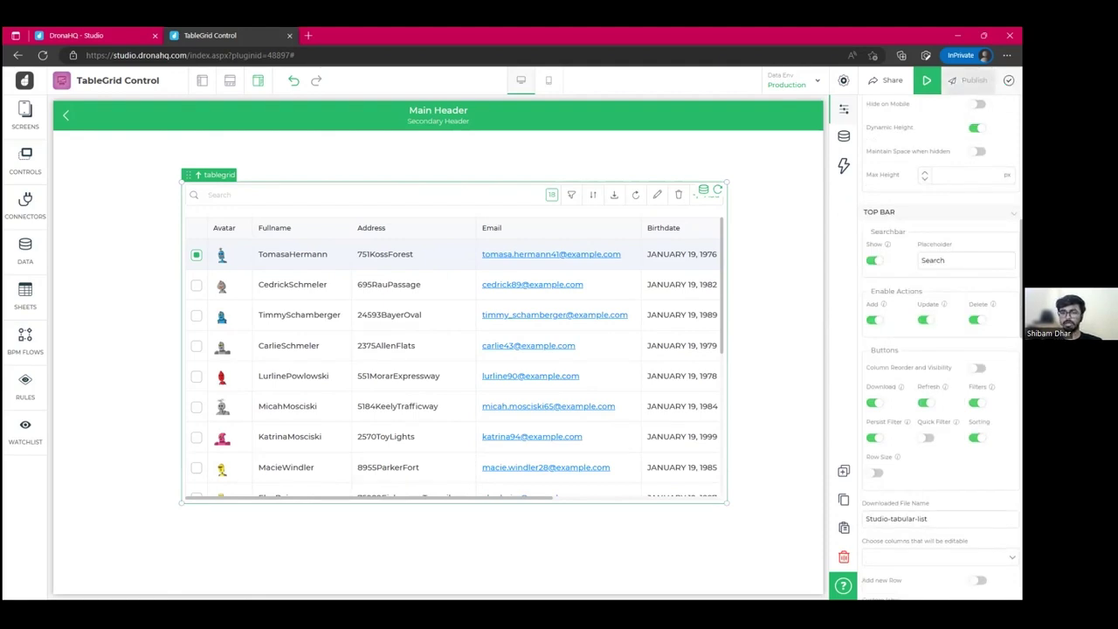
pyautogui.scroll(-1, 900, 374)
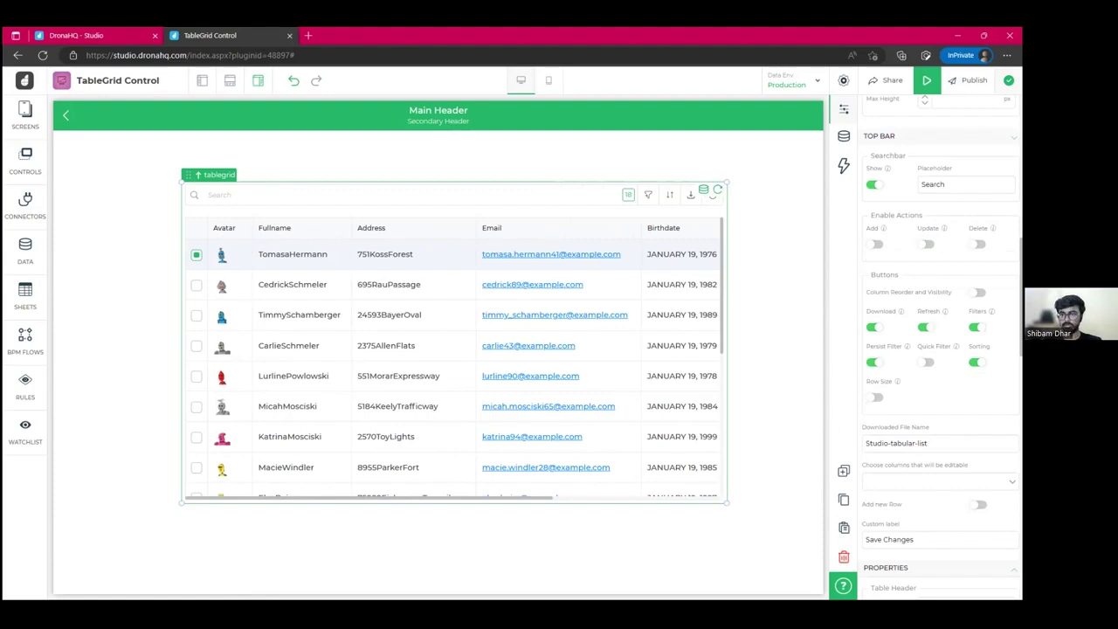
# Enable the Column Reorder and Visibility button for the table grid and save the app.
pyautogui.click(978, 292)
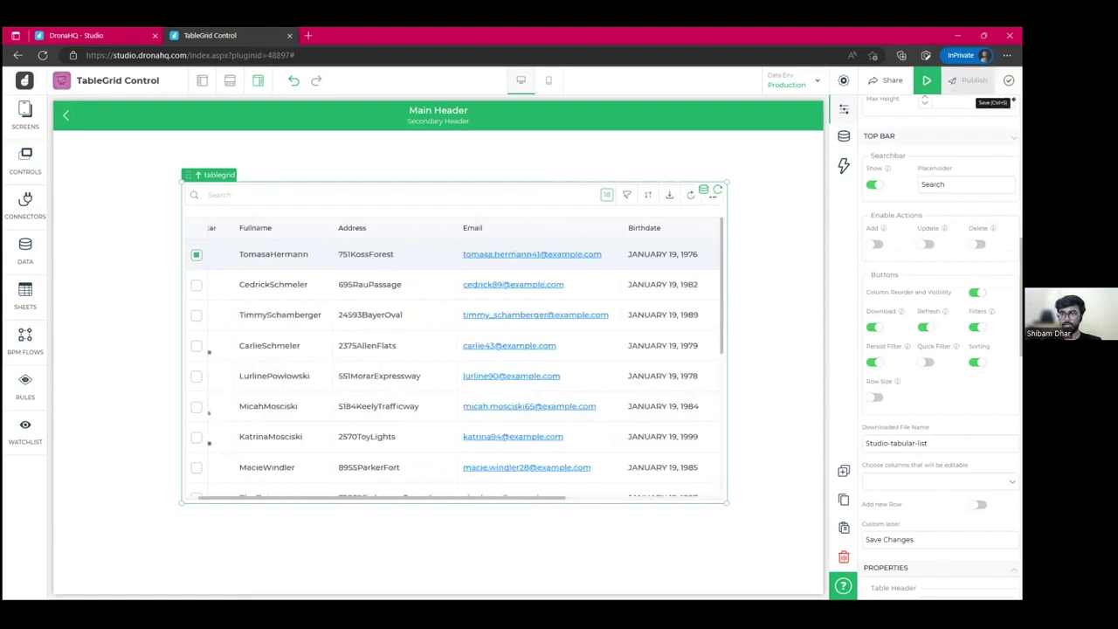
pyautogui.click(1008, 79)
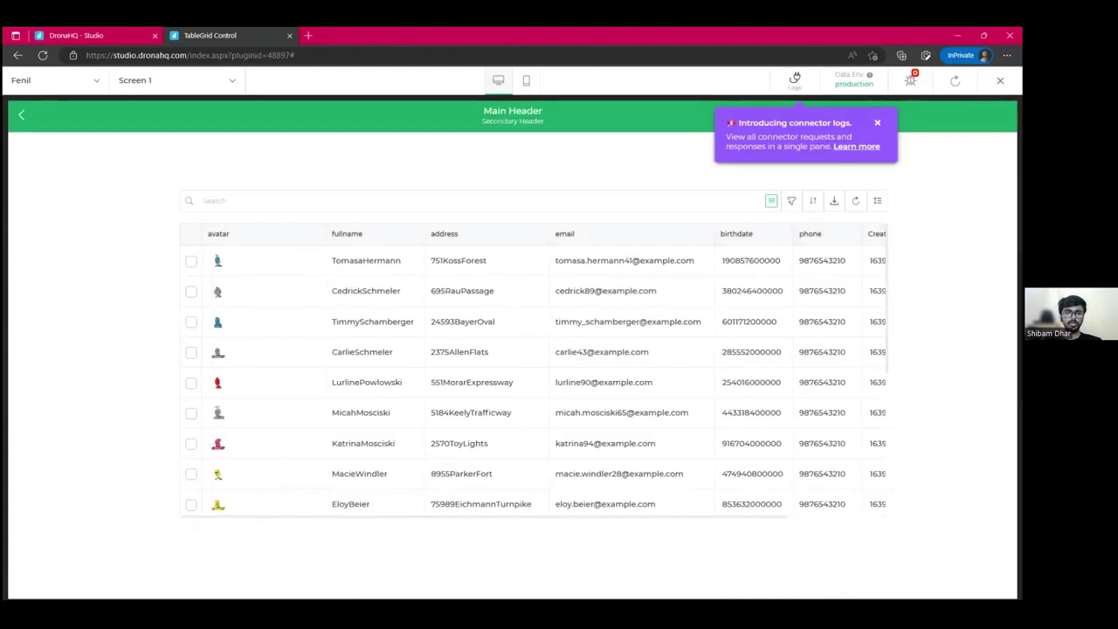
# Dismiss the connector logs notice in the app preview and inspect the table's column headers before leaving the preview.
pyautogui.click(876, 122)
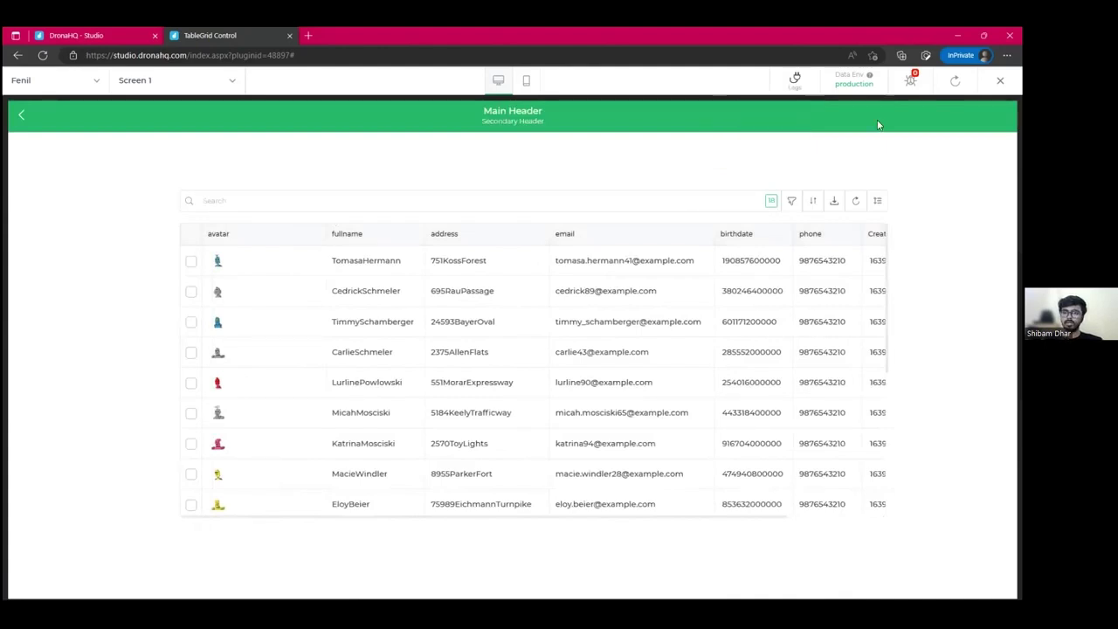
pyautogui.doubleClick(444, 234)
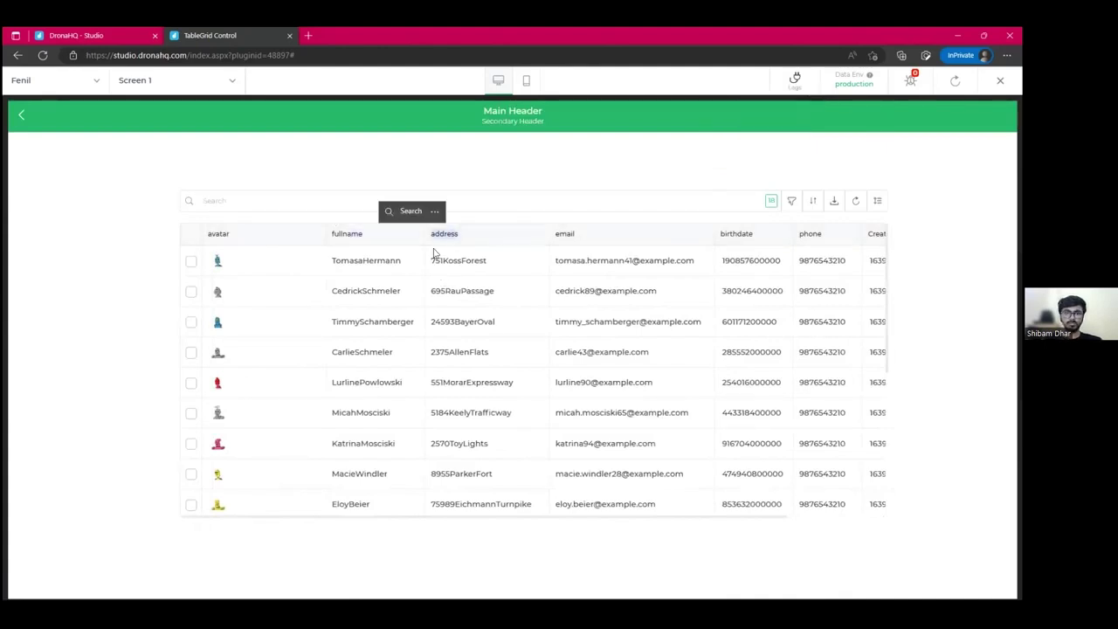
pyautogui.moveTo(547, 235); pyautogui.dragTo(738, 232)
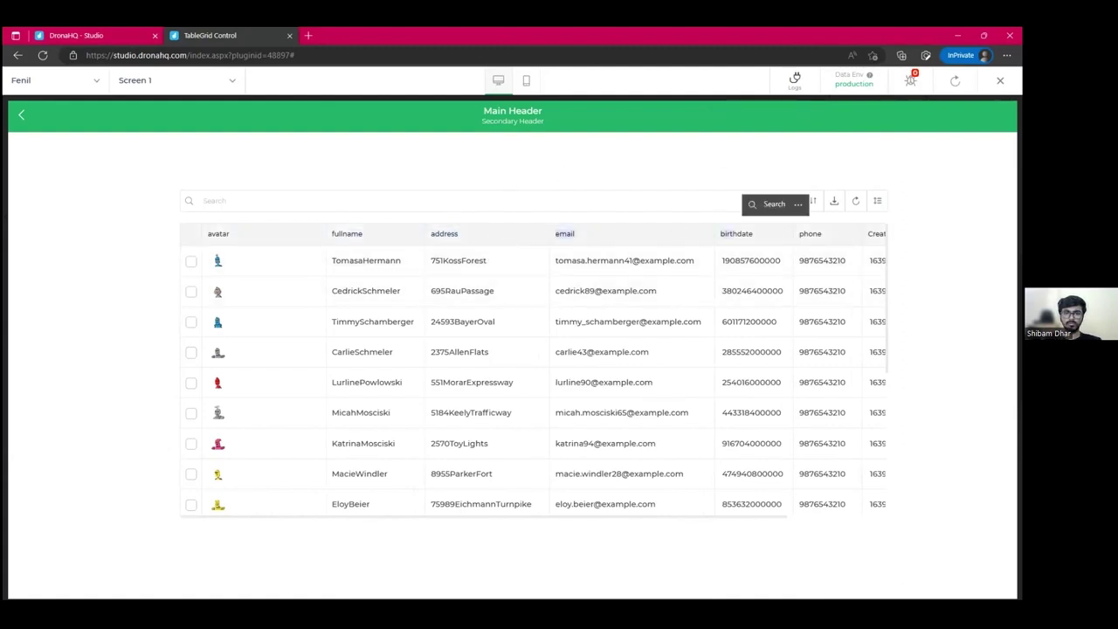
pyautogui.press('Escape')
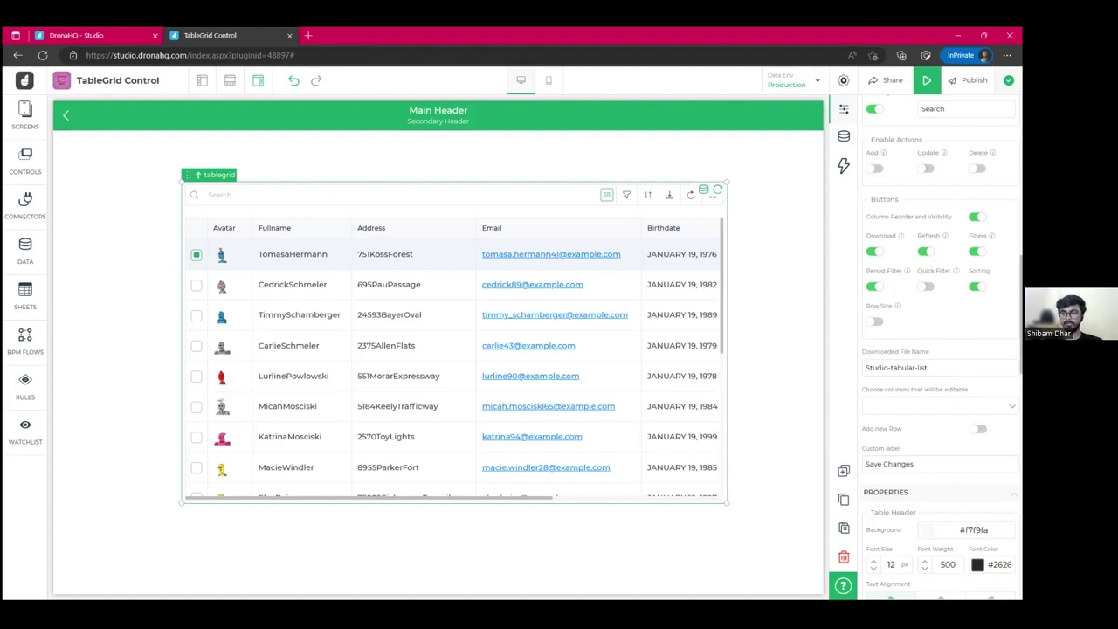
# Enable the table grid's Row Size button and, in the app preview, switch the row height to medium and then large.
pyautogui.click(875, 321)
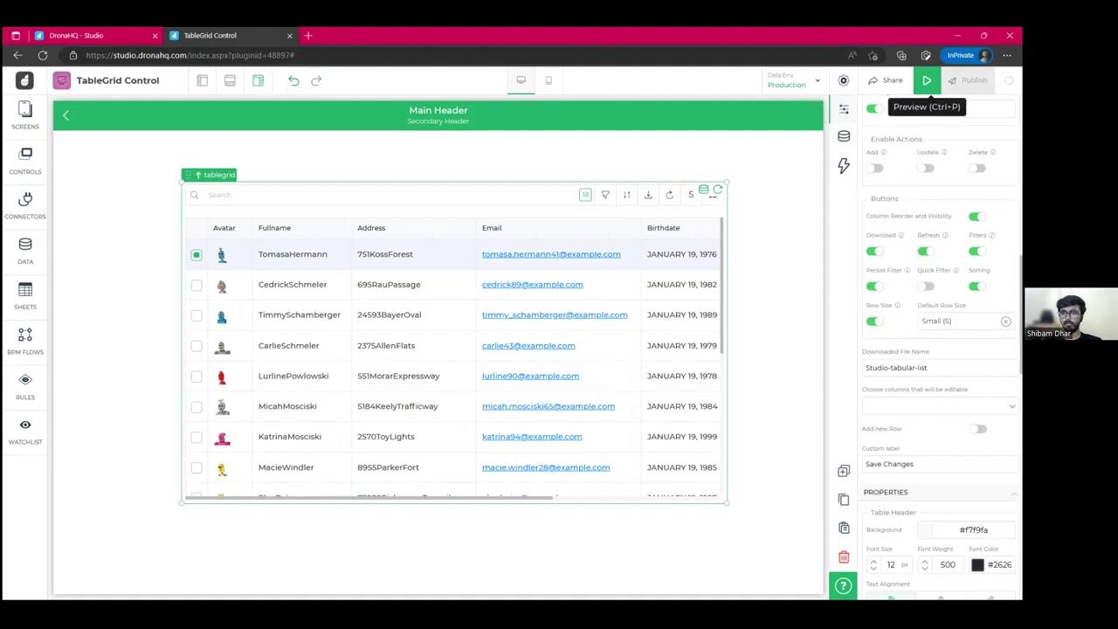
pyautogui.click(927, 81)
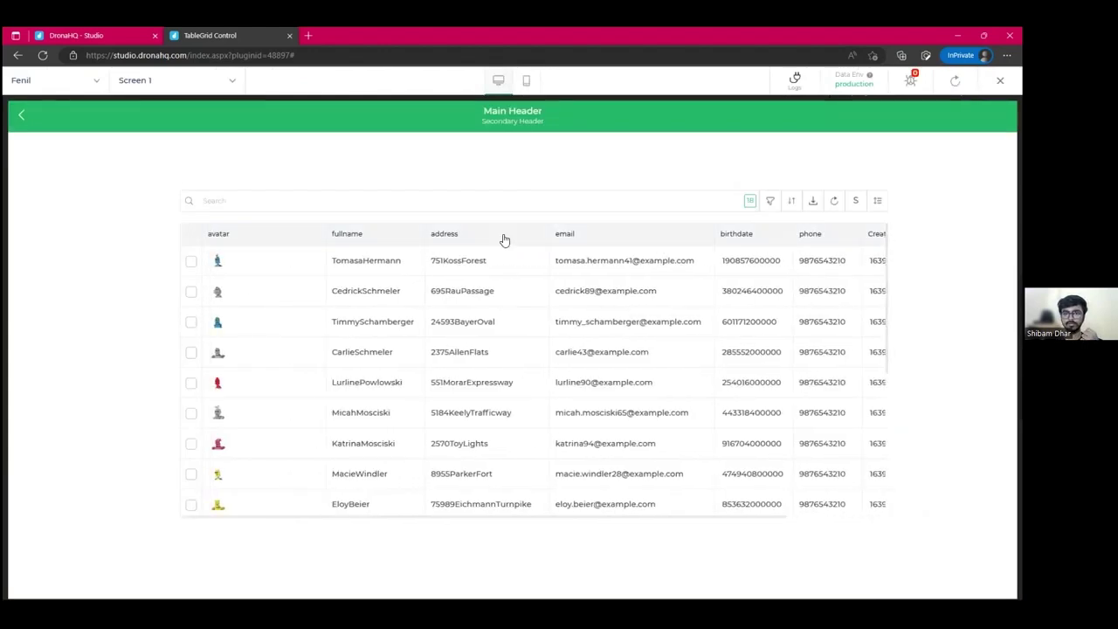
pyautogui.click(857, 204)
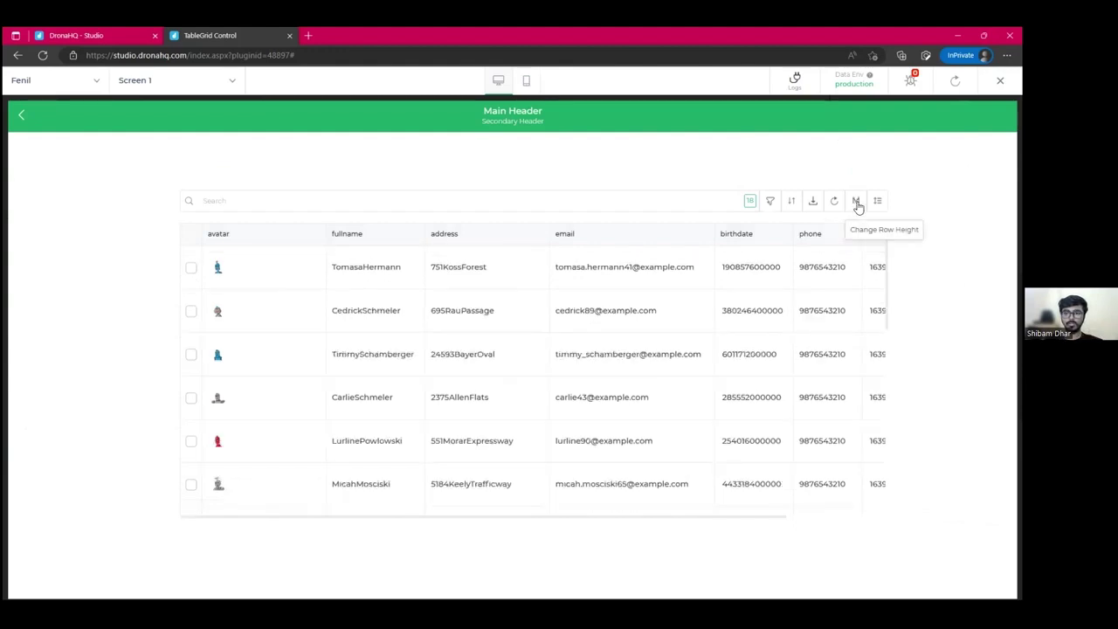
pyautogui.click(857, 205)
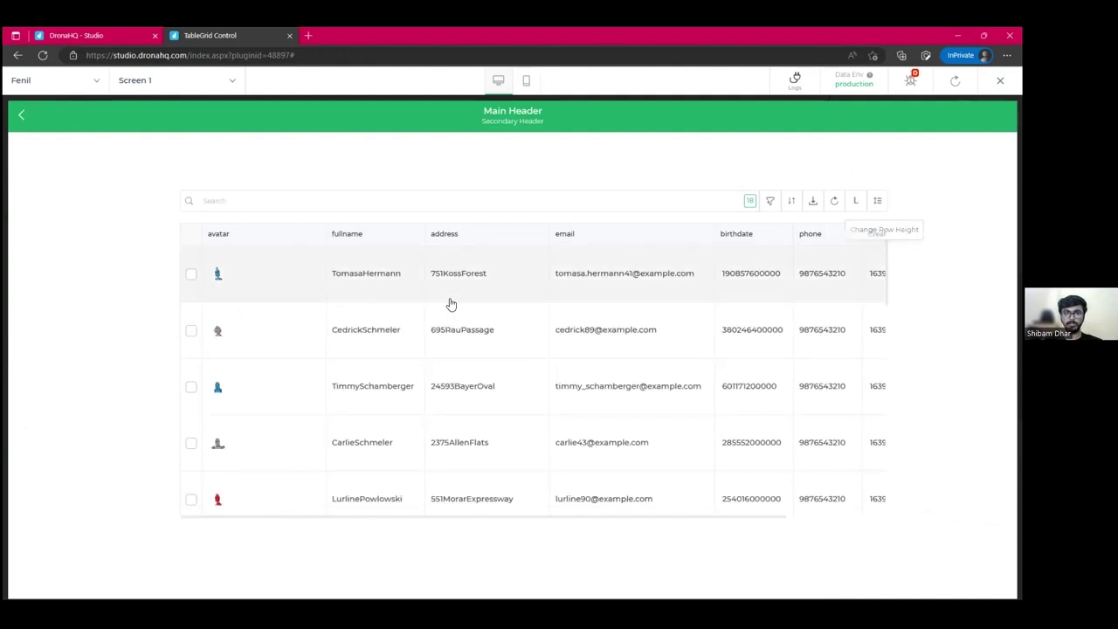
pyautogui.click(494, 248)
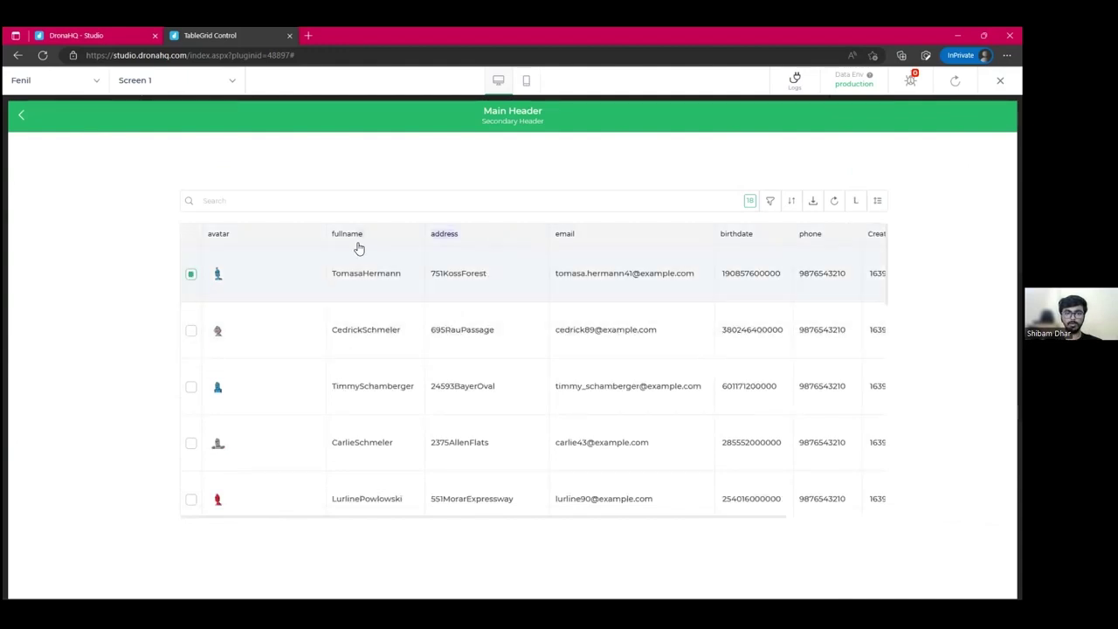
# In the preview, reorder the columns as fullname, avatar, birthdate, phone, email, address, hide Created_At, and apply the changes.
pyautogui.click(877, 201)
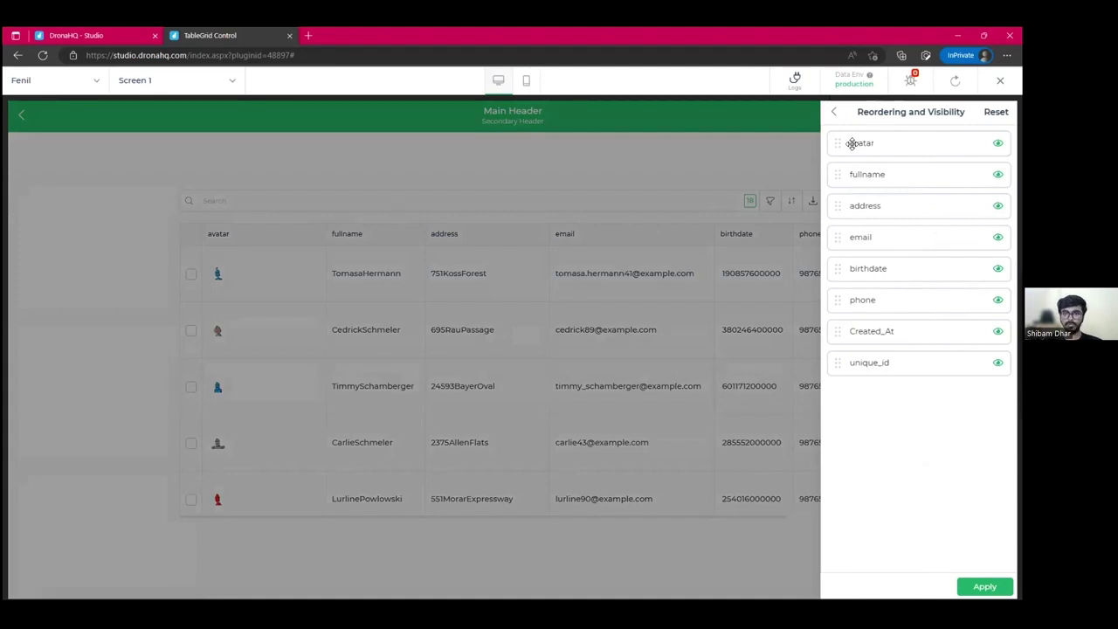
pyautogui.moveTo(851, 143); pyautogui.dragTo(872, 176)
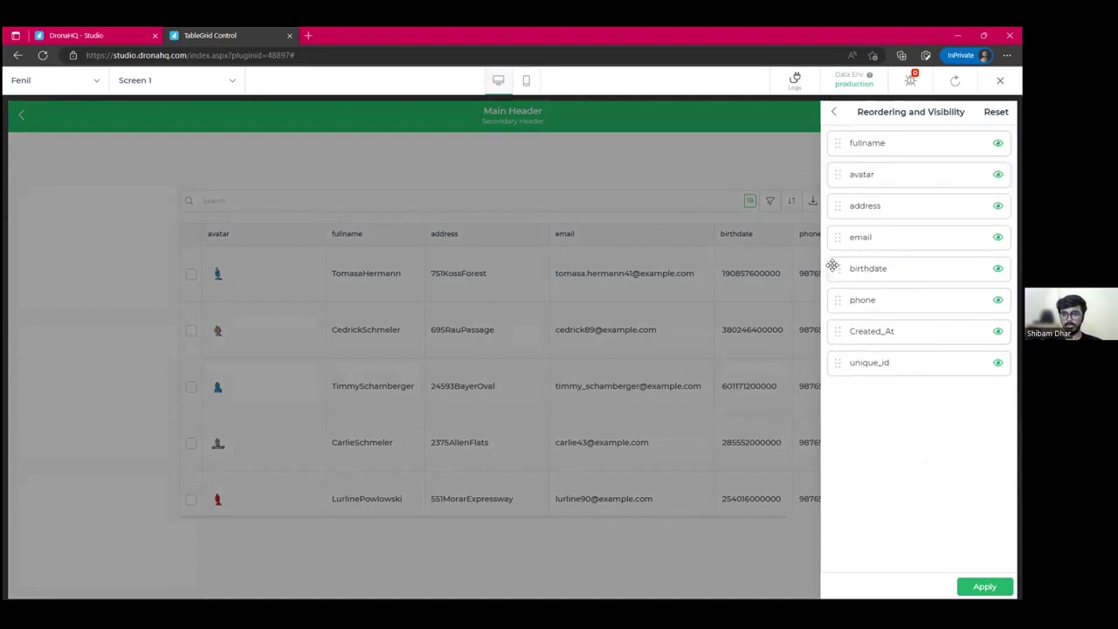
pyautogui.moveTo(833, 265); pyautogui.dragTo(830, 202)
pyautogui.moveTo(836, 307)
pyautogui.mouseDown()
pyautogui.moveTo(836, 262)
pyautogui.moveTo(841, 315)
pyautogui.moveTo(835, 301)
pyautogui.mouseUp()
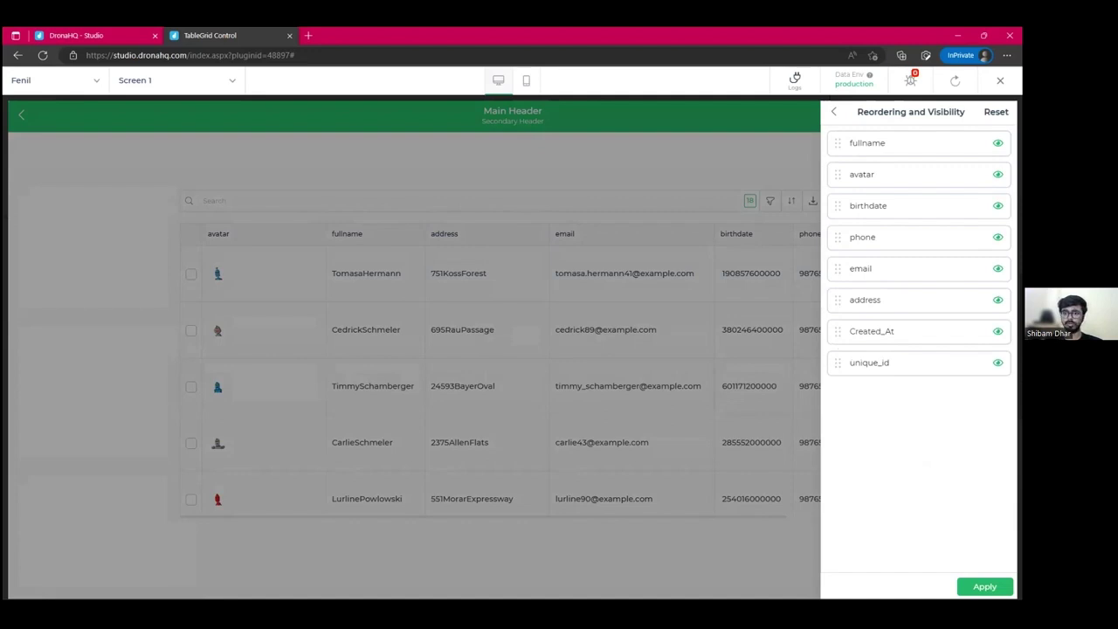
pyautogui.click(997, 331)
pyautogui.click(984, 586)
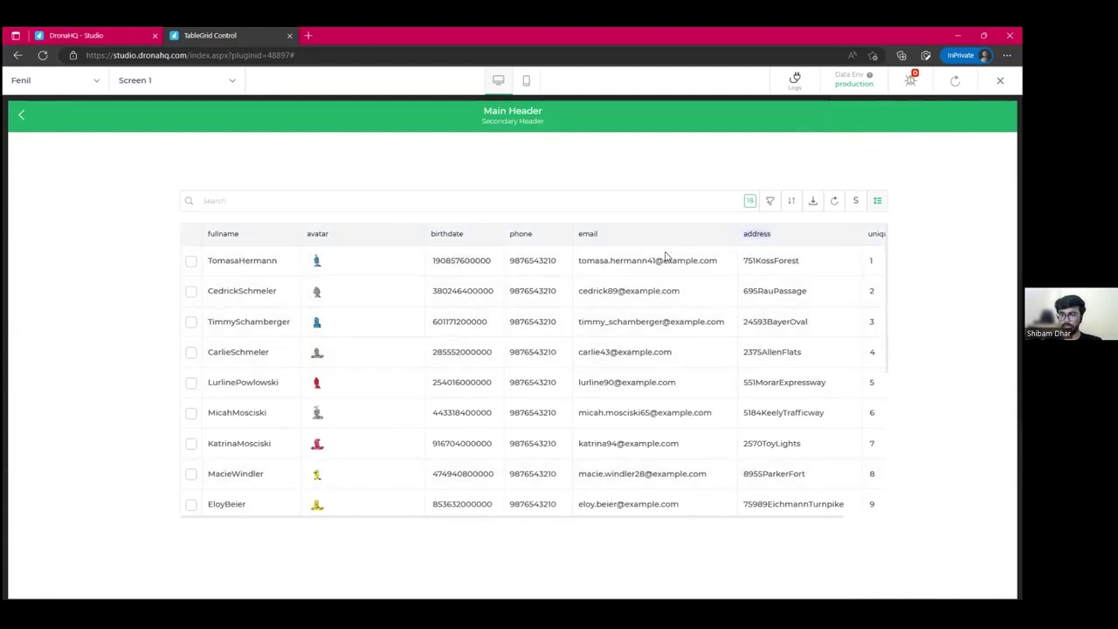
pyautogui.hscroll(1, 691, 369)
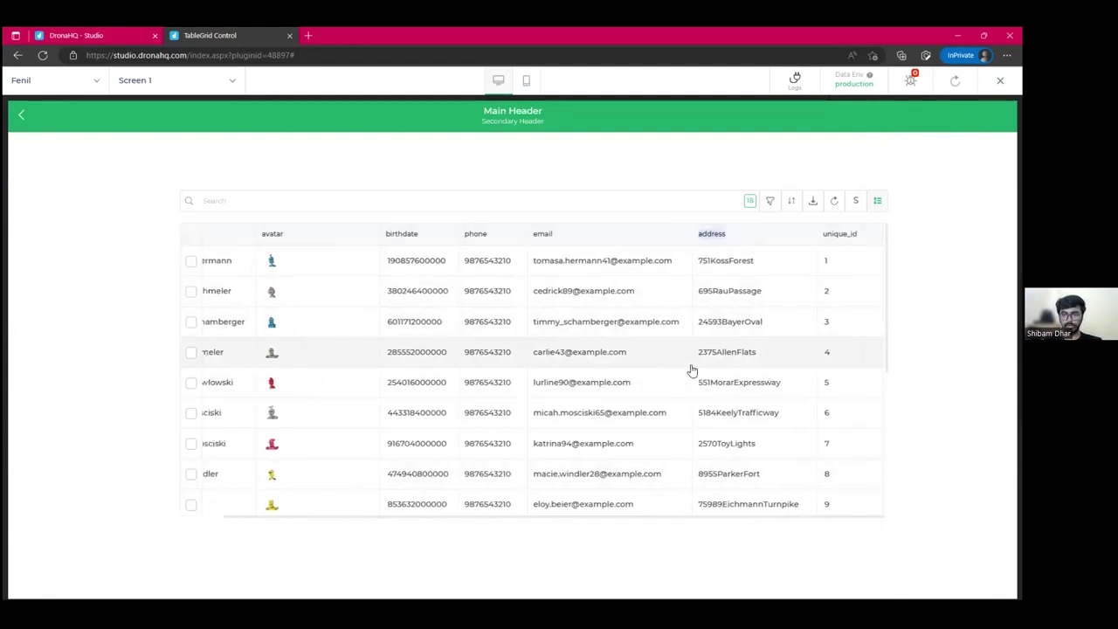
pyautogui.click(877, 201)
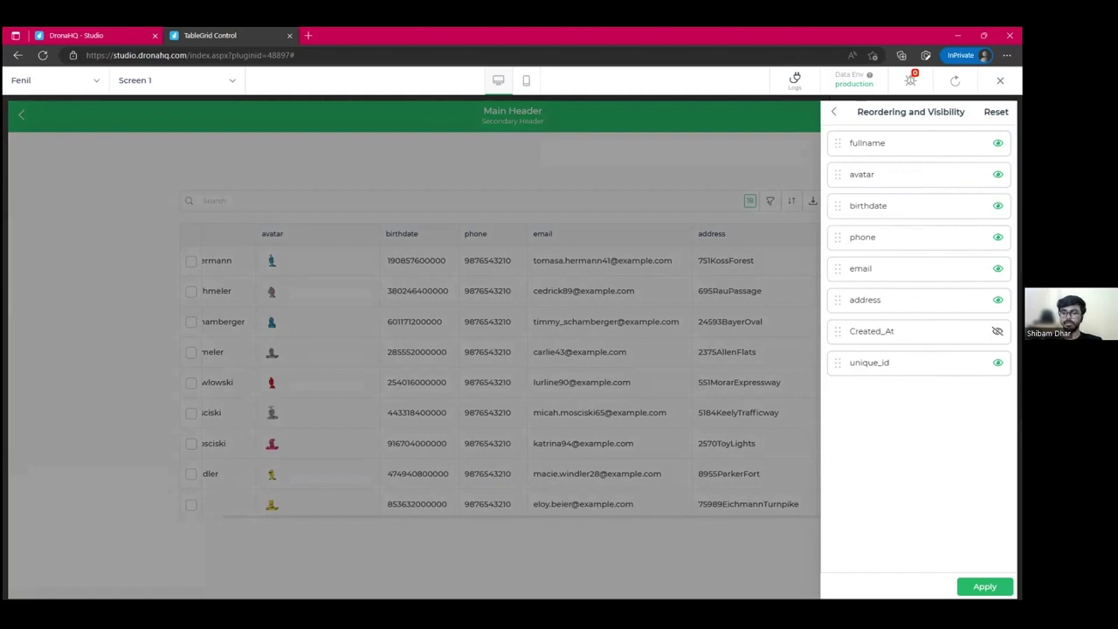
pyautogui.click(984, 586)
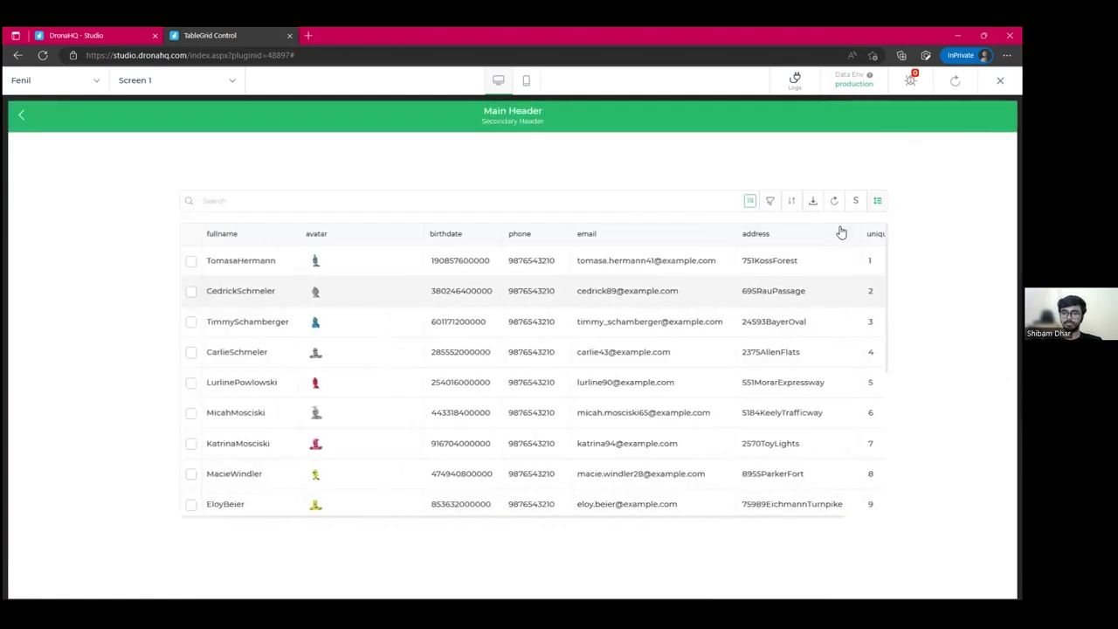
# Review the preview table's sort options and the filter options for birthdate, phone, address and email.
pyautogui.click(792, 204)
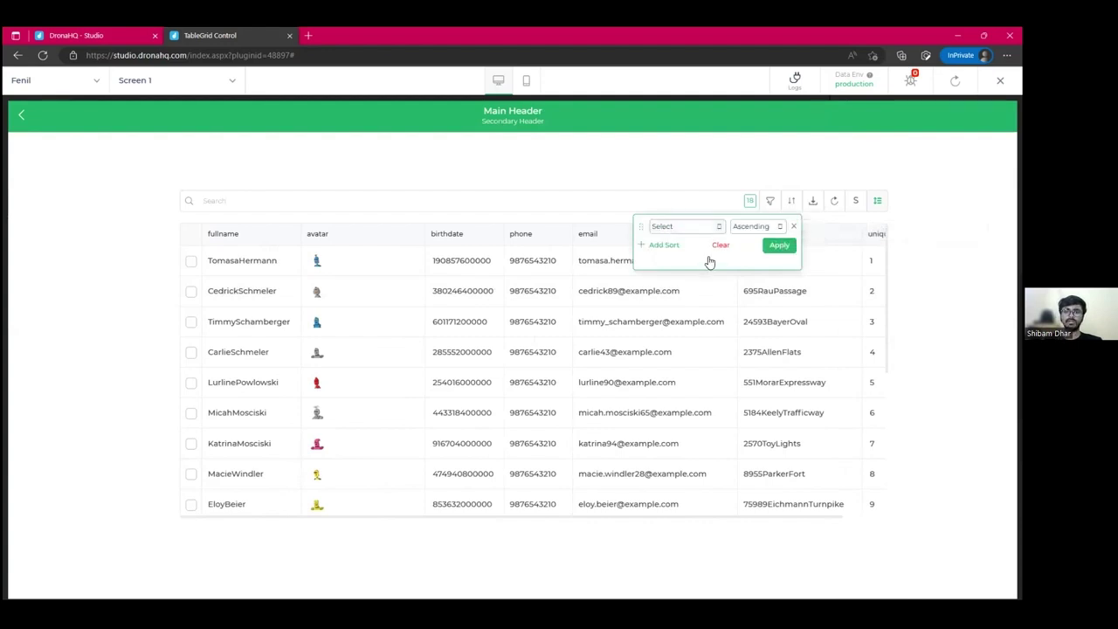
pyautogui.click(770, 201)
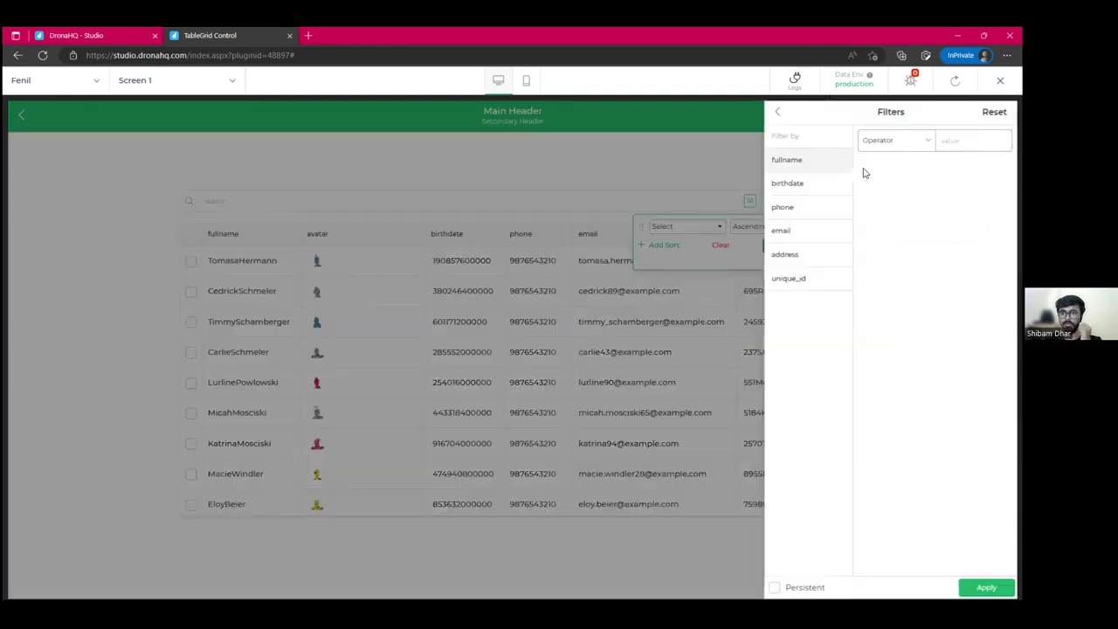
pyautogui.click(789, 183)
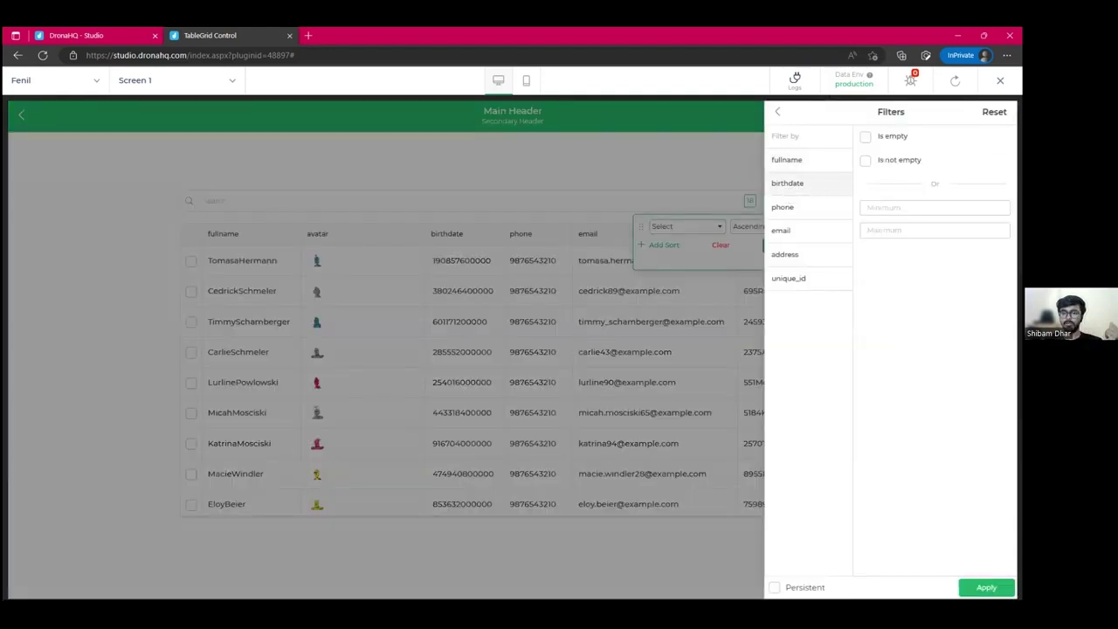
pyautogui.click(799, 210)
pyautogui.click(788, 254)
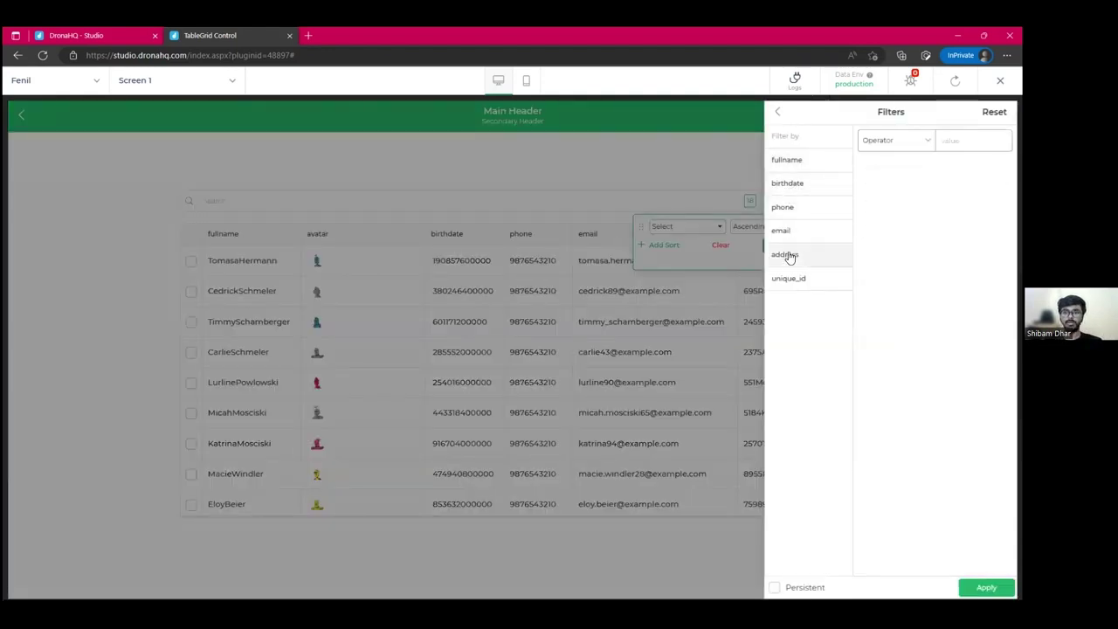
pyautogui.click(799, 229)
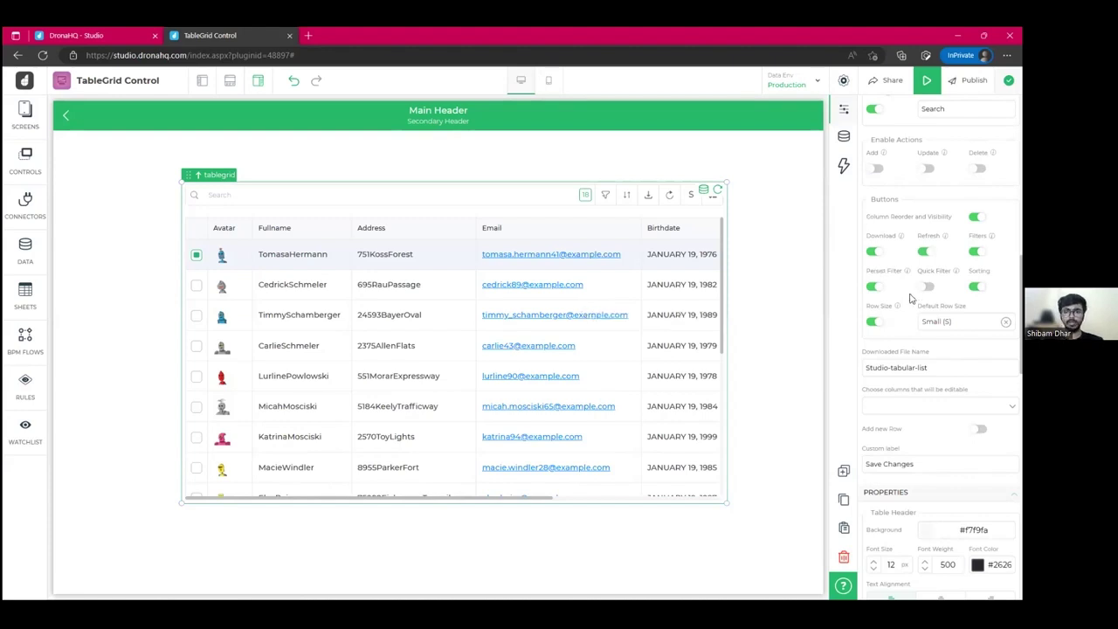
# Centre the table header's text in the grid properties and then set it back to left alignment.
pyautogui.scroll(-1, 905, 325)
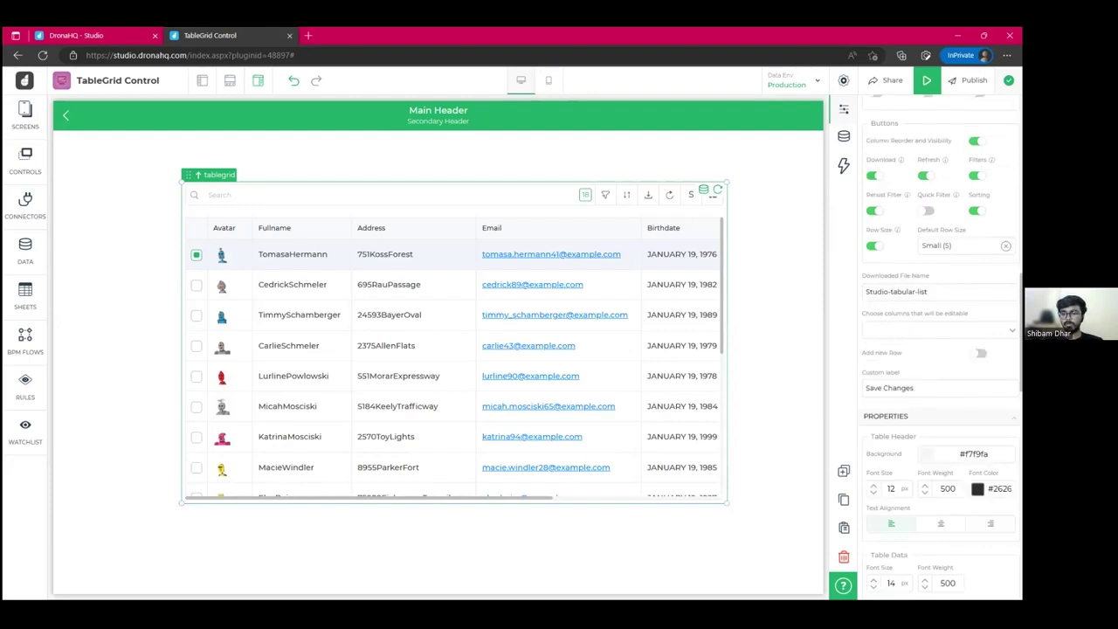
pyautogui.scroll(-1, 913, 374)
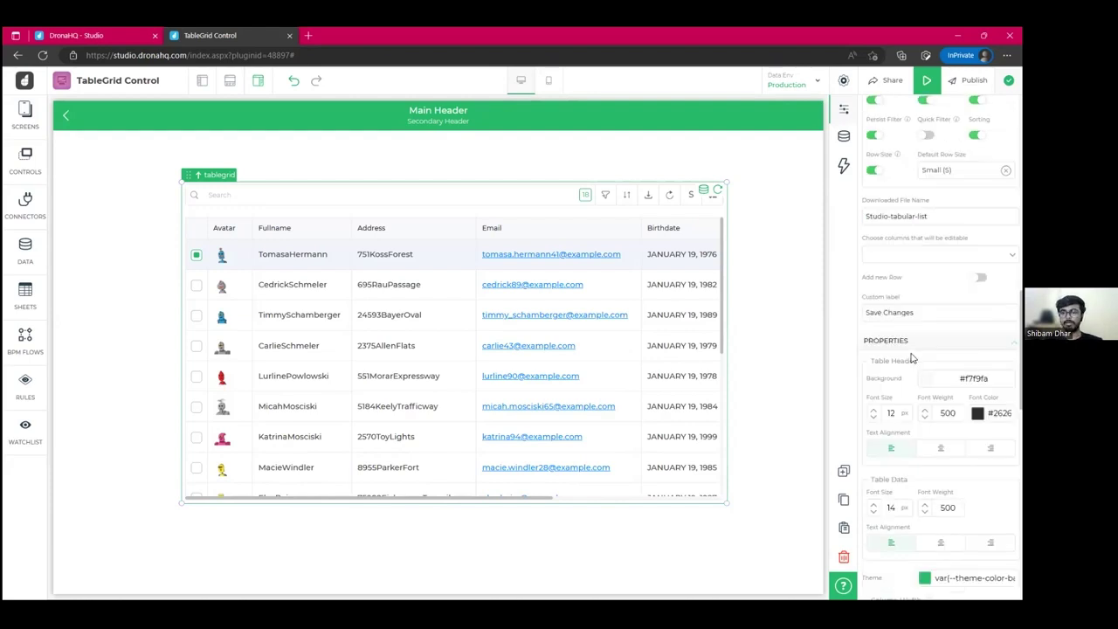
pyautogui.scroll(-1, 911, 358)
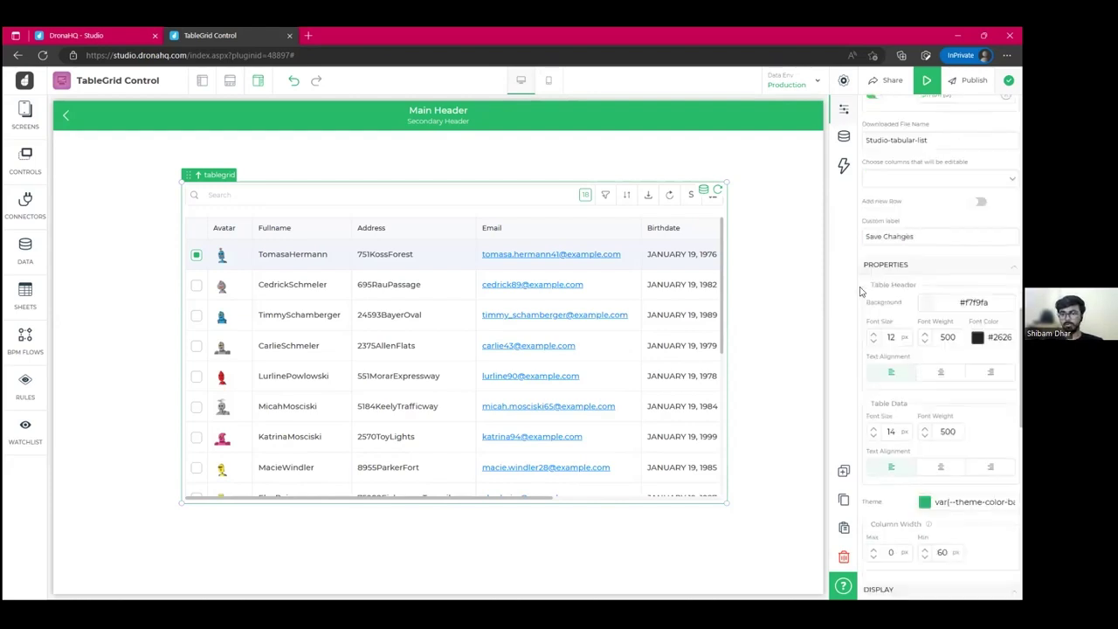
pyautogui.scroll(-1, 939, 349)
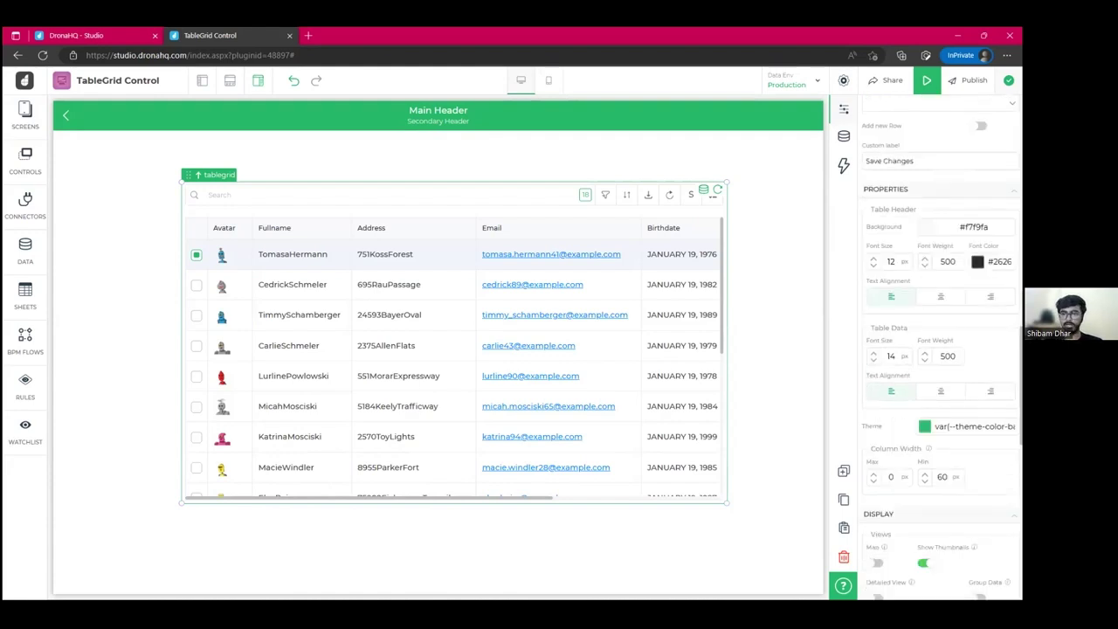
pyautogui.click(941, 296)
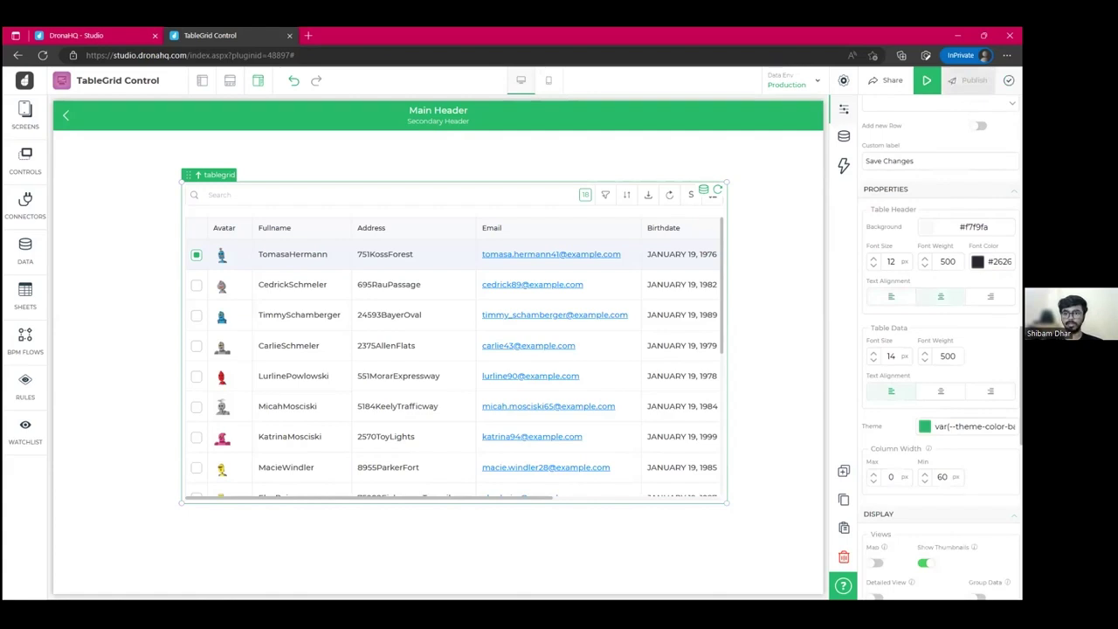
pyautogui.click(889, 298)
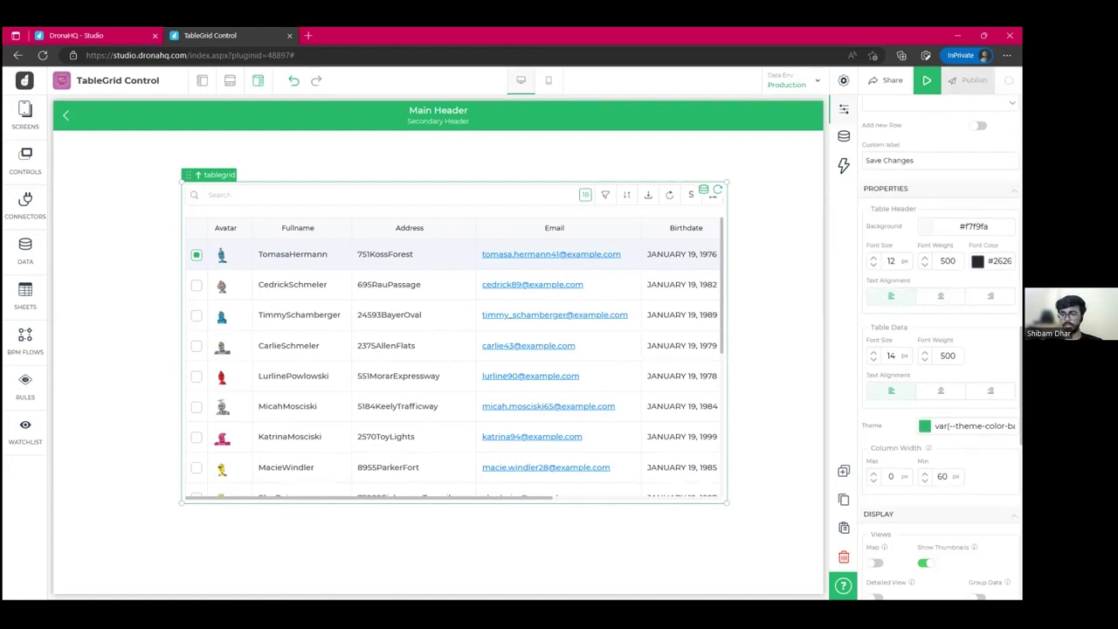
# Enable Detailed View and Show Aggregation Footer in the table grid's display settings.
pyautogui.scroll(-5, 904, 350)
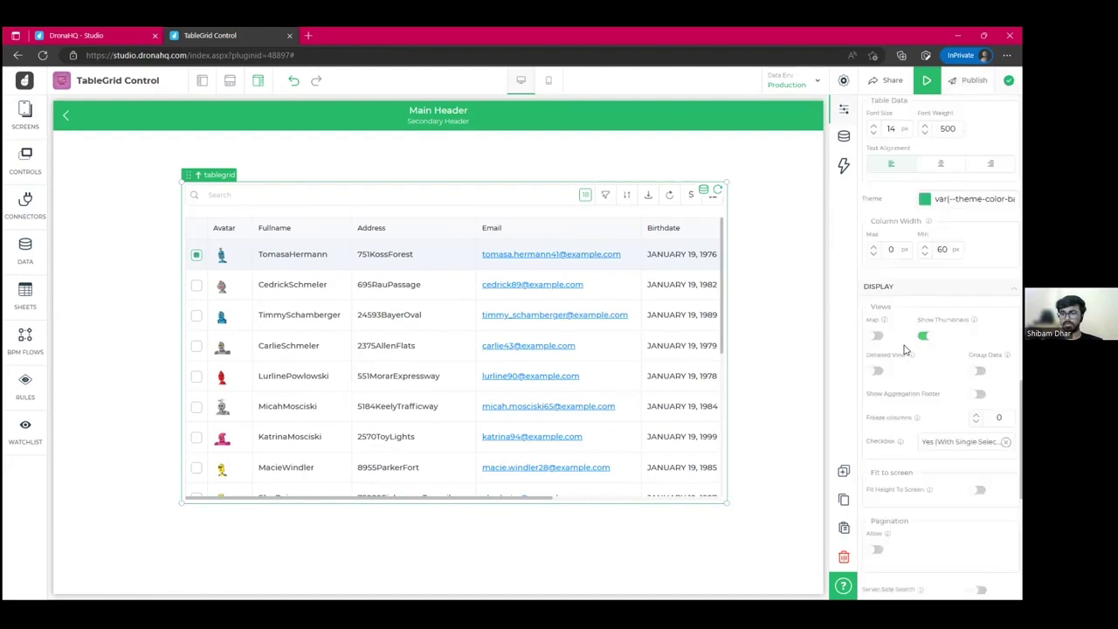
pyautogui.scroll(-1, 904, 349)
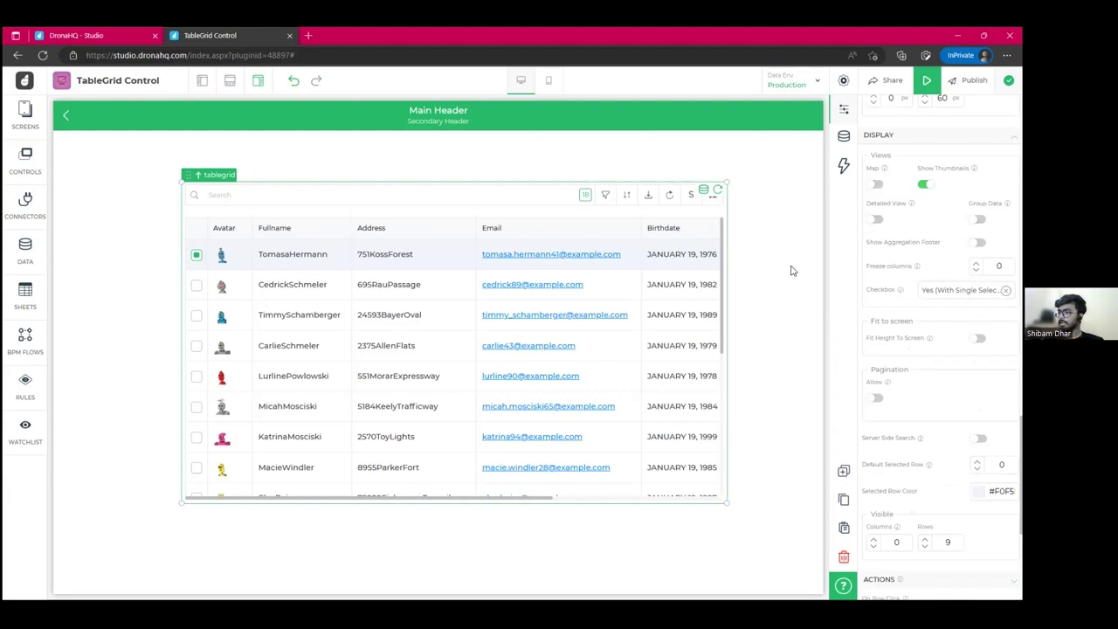
pyautogui.click(875, 222)
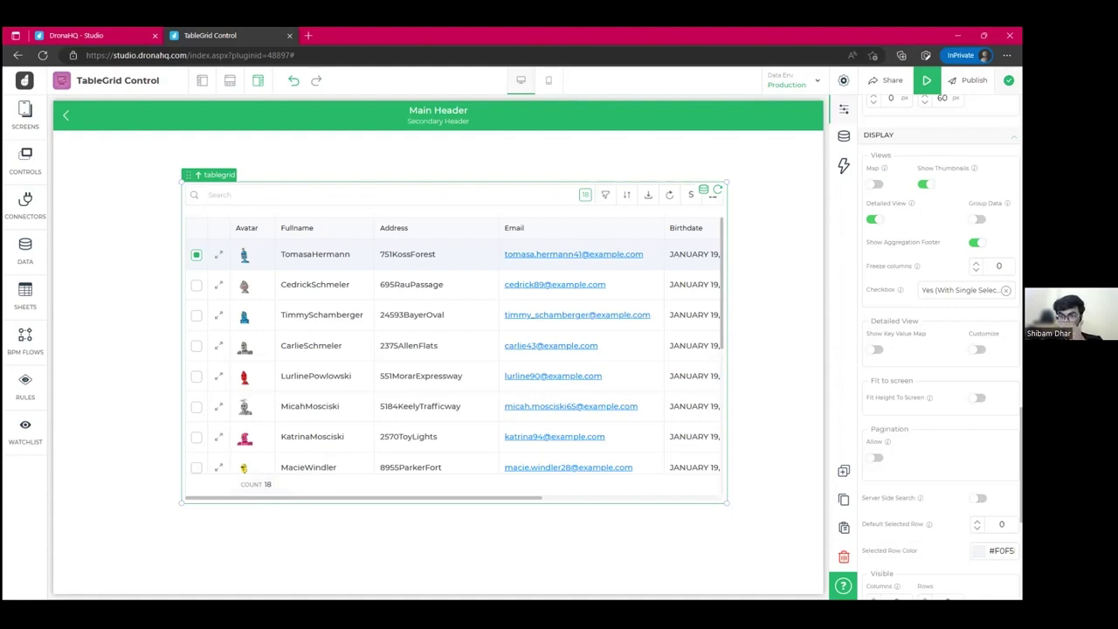
# Open the table grid's data binding settings and expand the Data source to examine its JSON.
pyautogui.scroll(-2, 939, 350)
pyautogui.scroll(3, 939, 350)
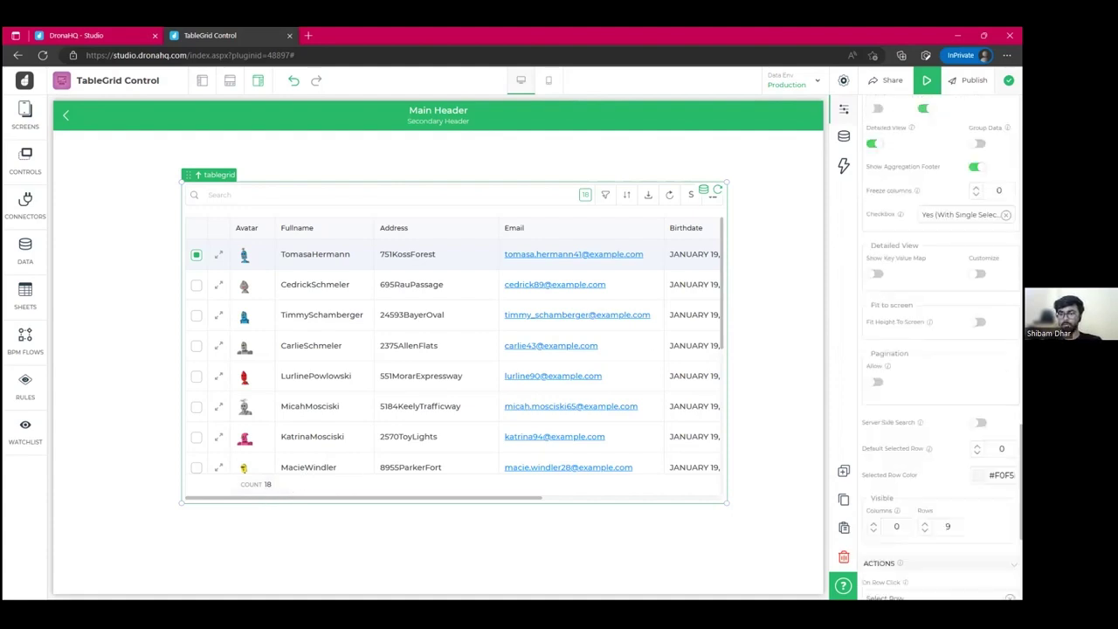
pyautogui.click(844, 137)
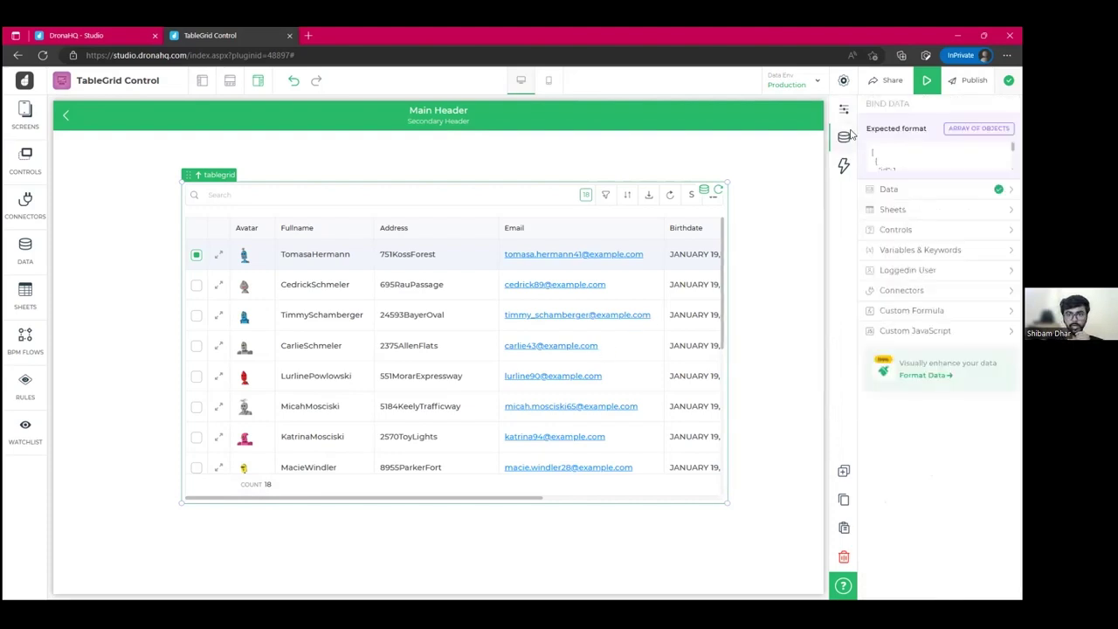
pyautogui.click(889, 189)
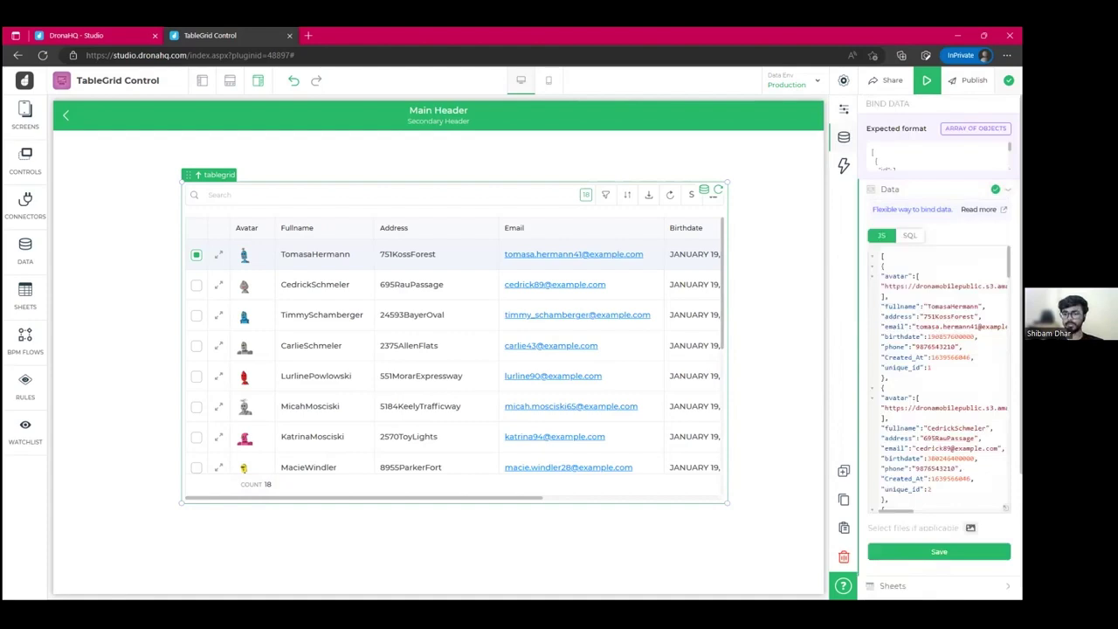
# Open the Format Data settings for the table grid, assign the Email type to the email column and apply the format.
pyautogui.hscroll(5, 425, 301)
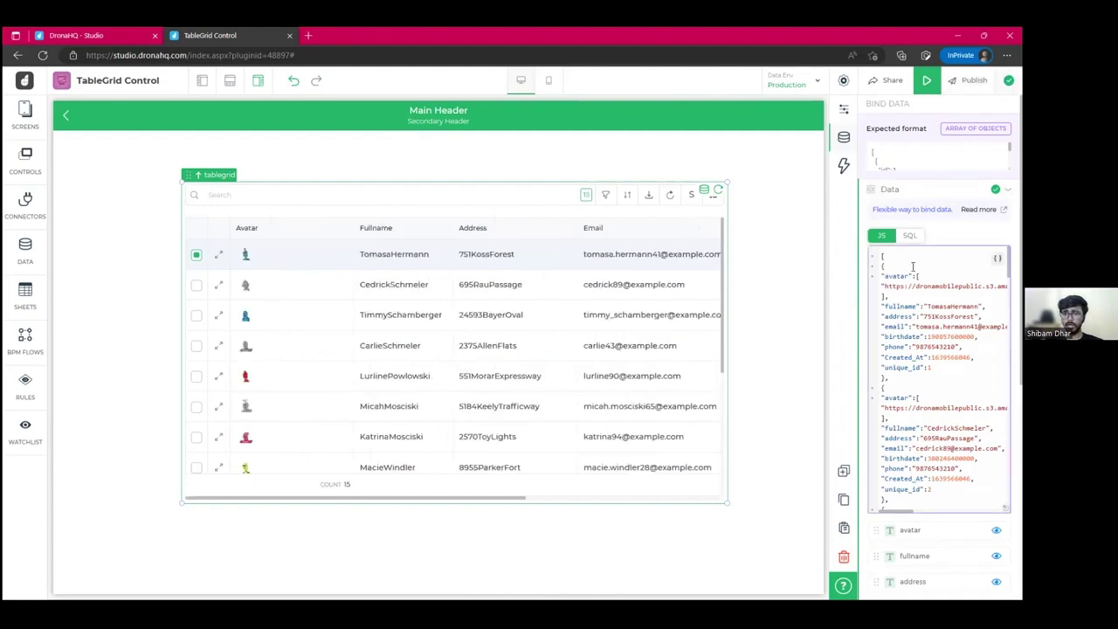
pyautogui.scroll(-10, 912, 266)
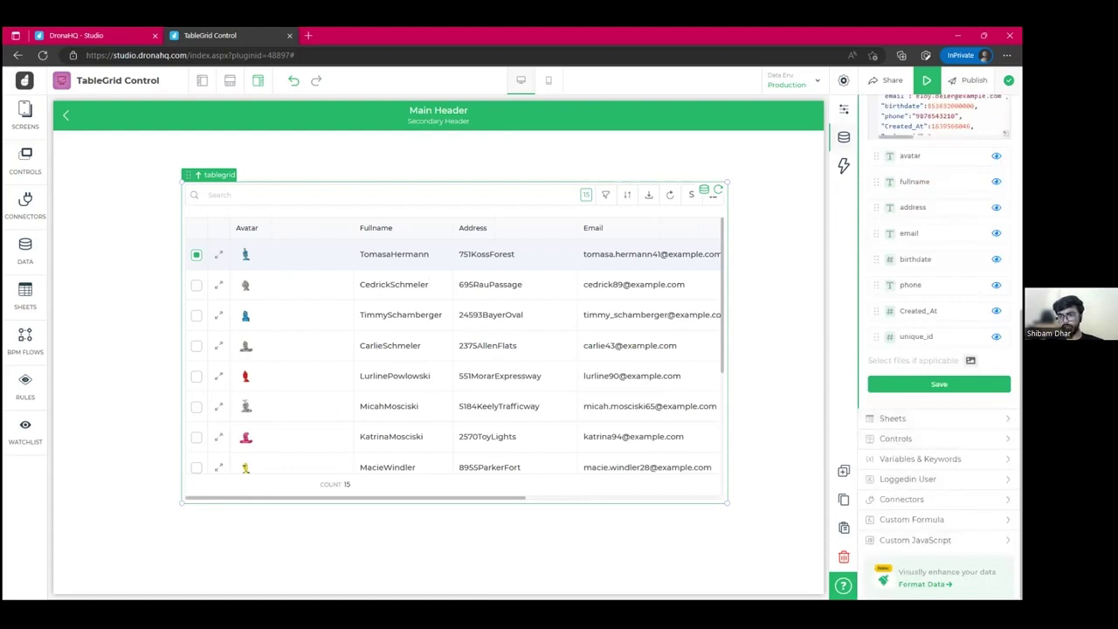
pyautogui.click(922, 583)
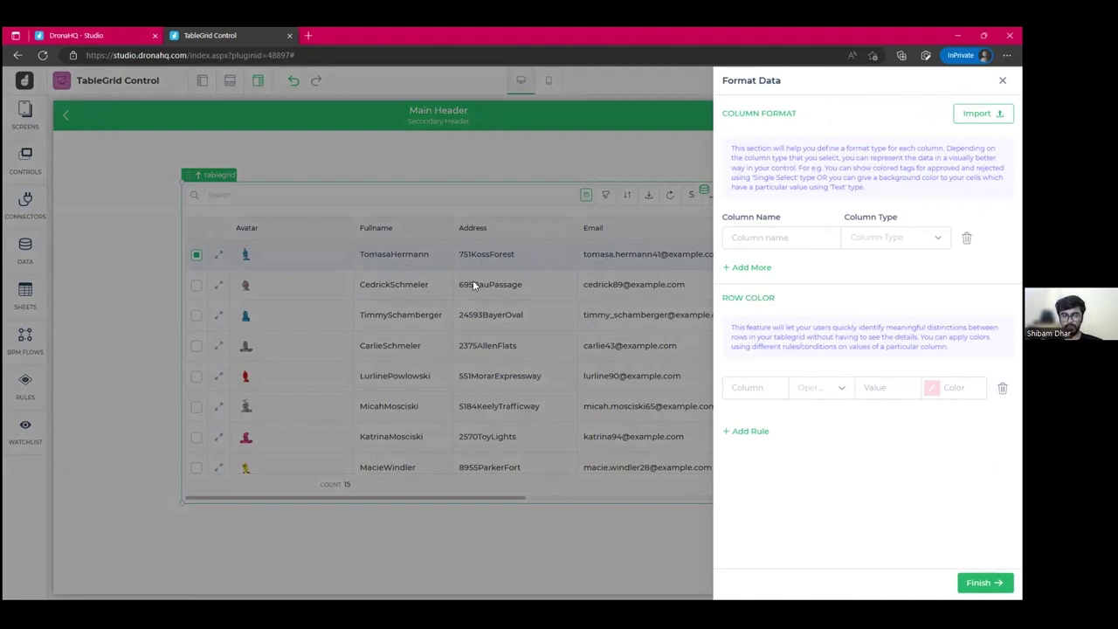
pyautogui.click(783, 233)
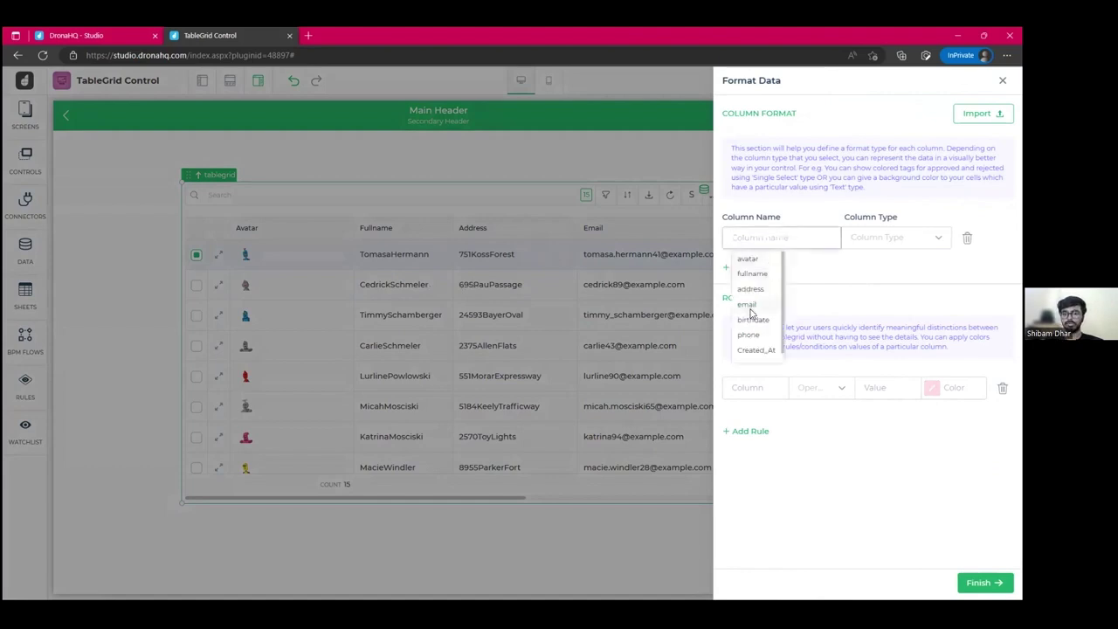
pyautogui.click(747, 305)
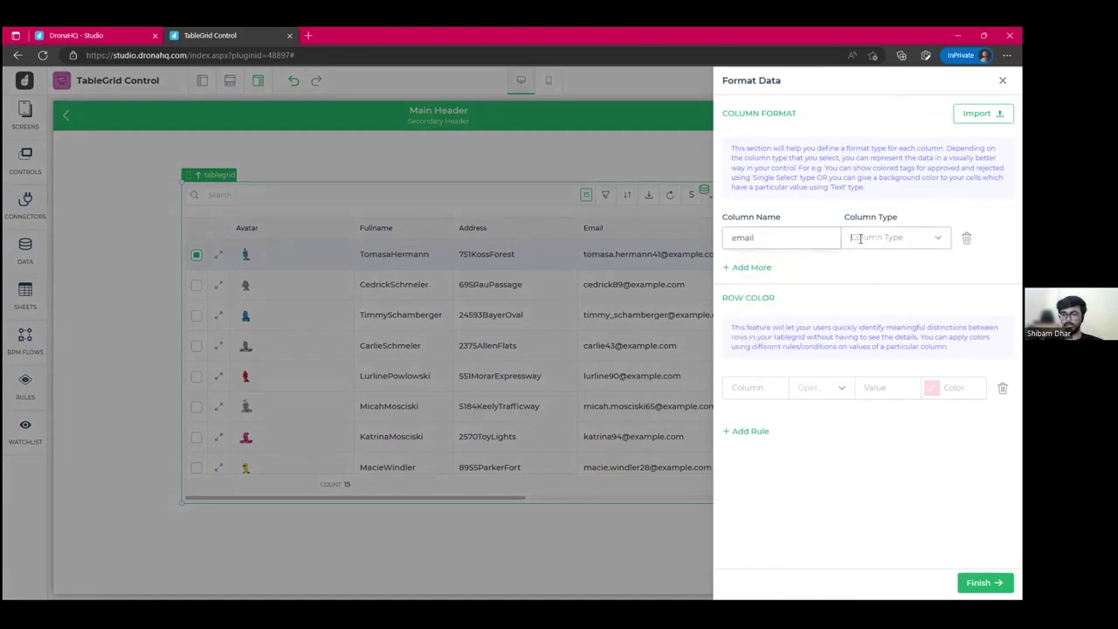
pyautogui.click(860, 237)
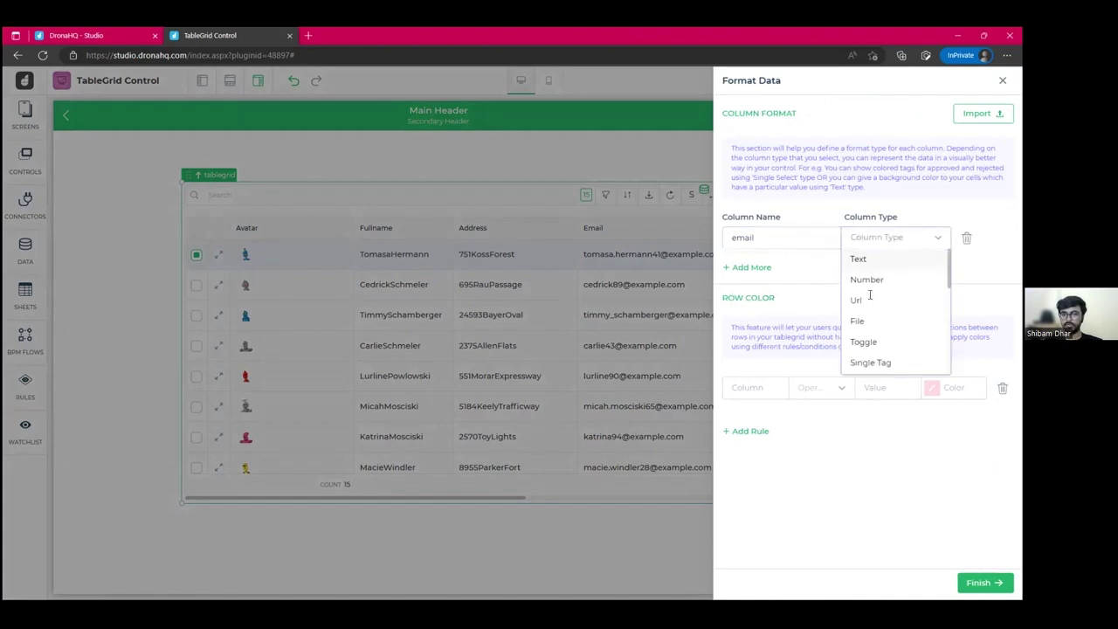
pyautogui.scroll(-2, 869, 342)
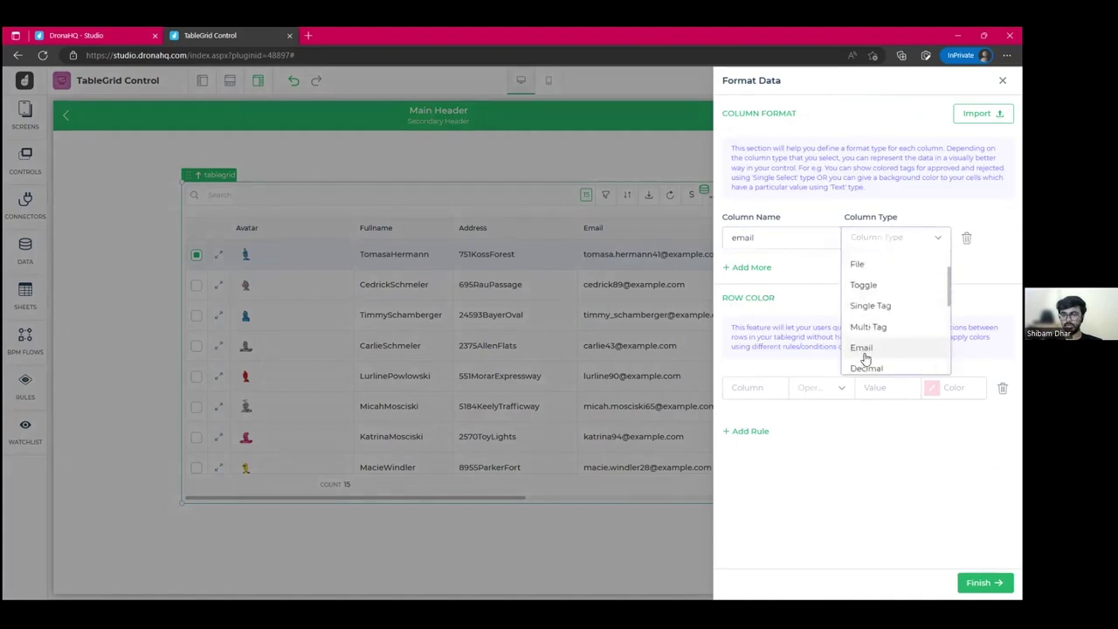
pyautogui.click(862, 349)
pyautogui.click(763, 286)
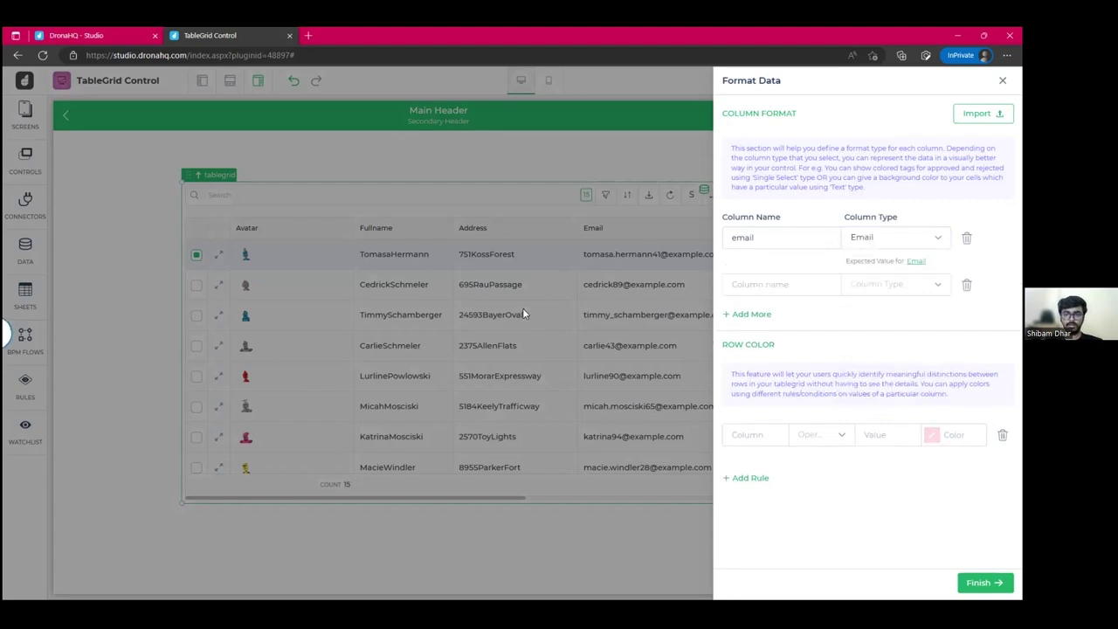
pyautogui.click(768, 288)
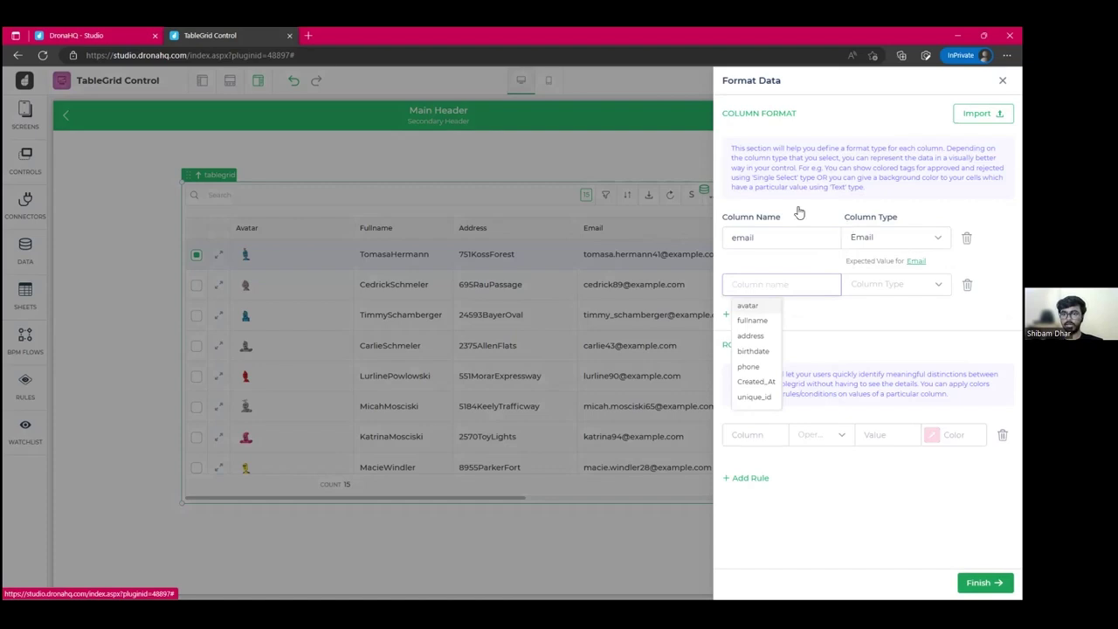
pyautogui.click(985, 582)
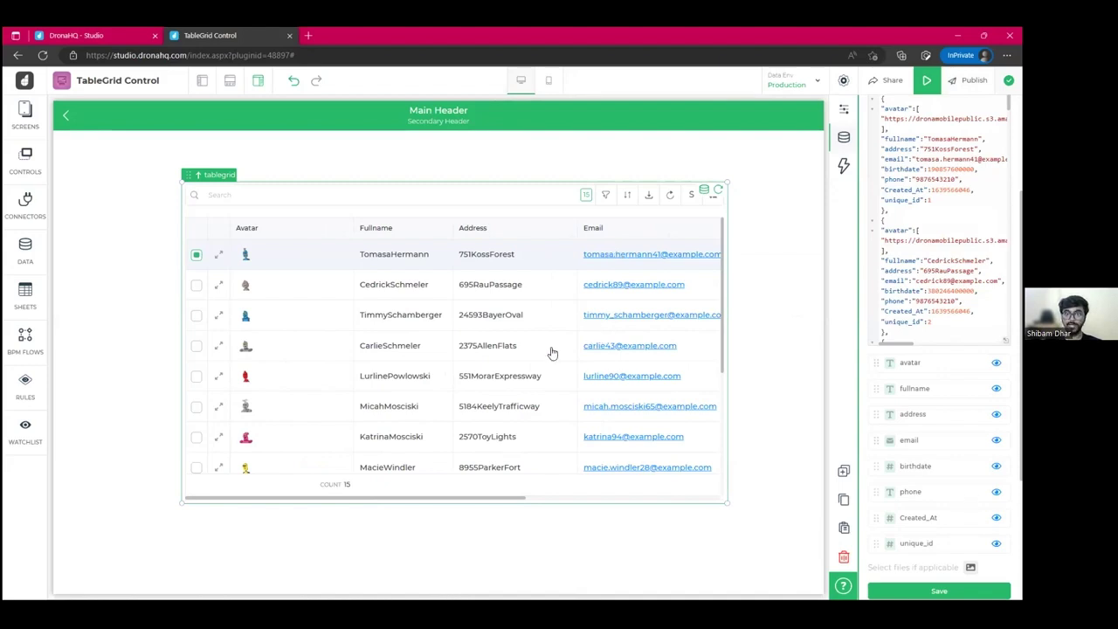
# Move the table grid slightly left on the screen canvas and view its birthdate, phone, Created_At and unique_id columns.
pyautogui.moveTo(551, 356); pyautogui.dragTo(530, 340)
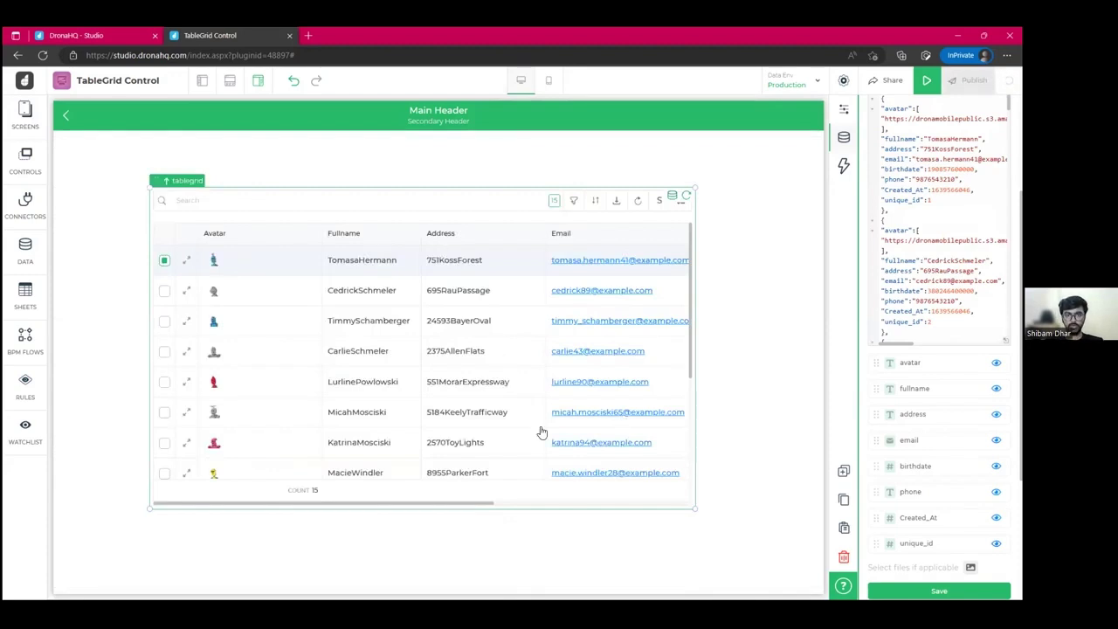
pyautogui.hscroll(3, 568, 307)
pyautogui.hscroll(3, 563, 316)
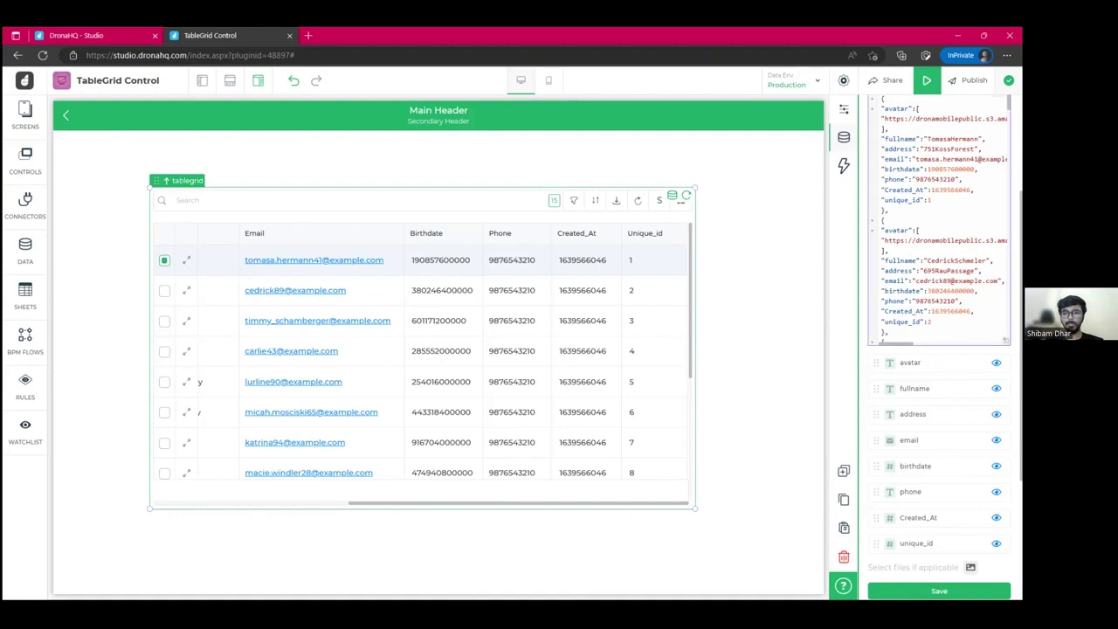
# Reopen the Format Data settings and choose birthdate as the column name of the second column format row.
pyautogui.scroll(-3, 939, 420)
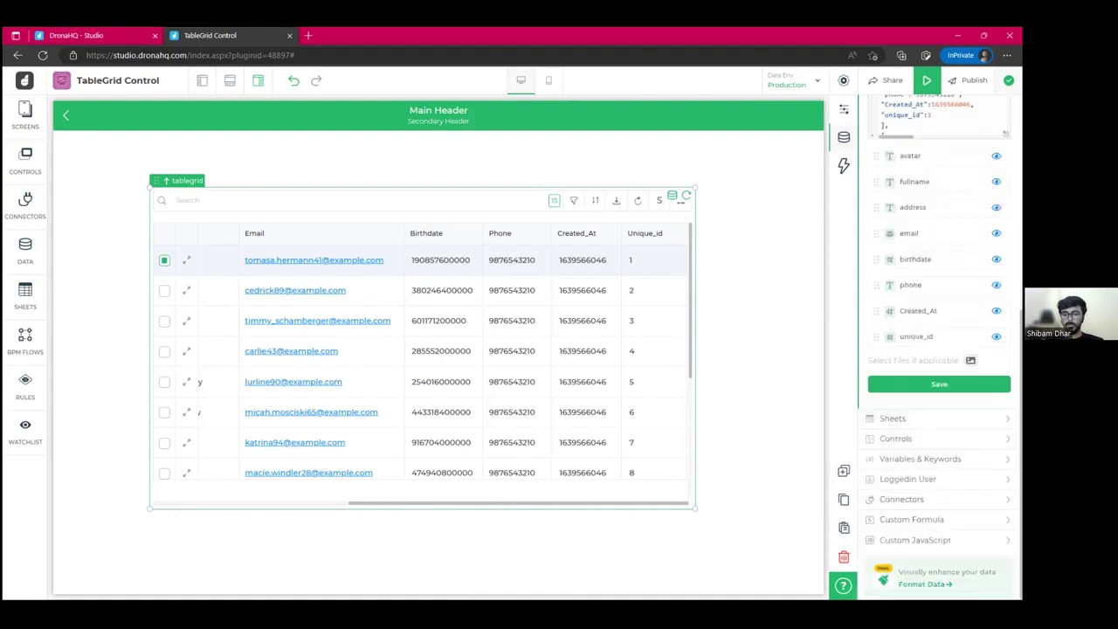
pyautogui.click(921, 583)
pyautogui.click(903, 285)
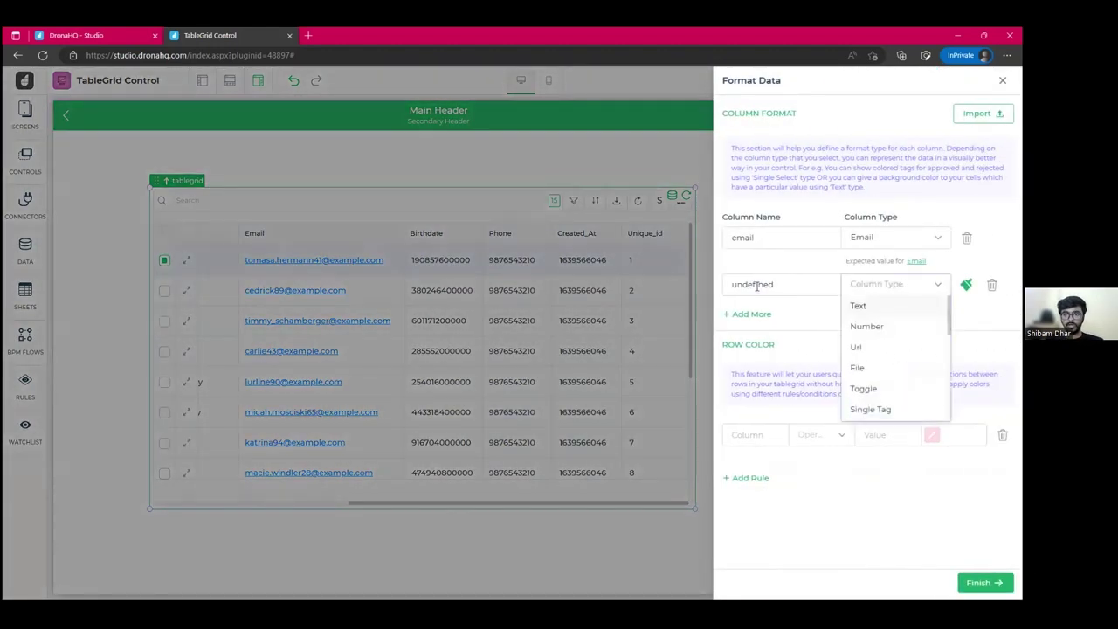
pyautogui.click(777, 285)
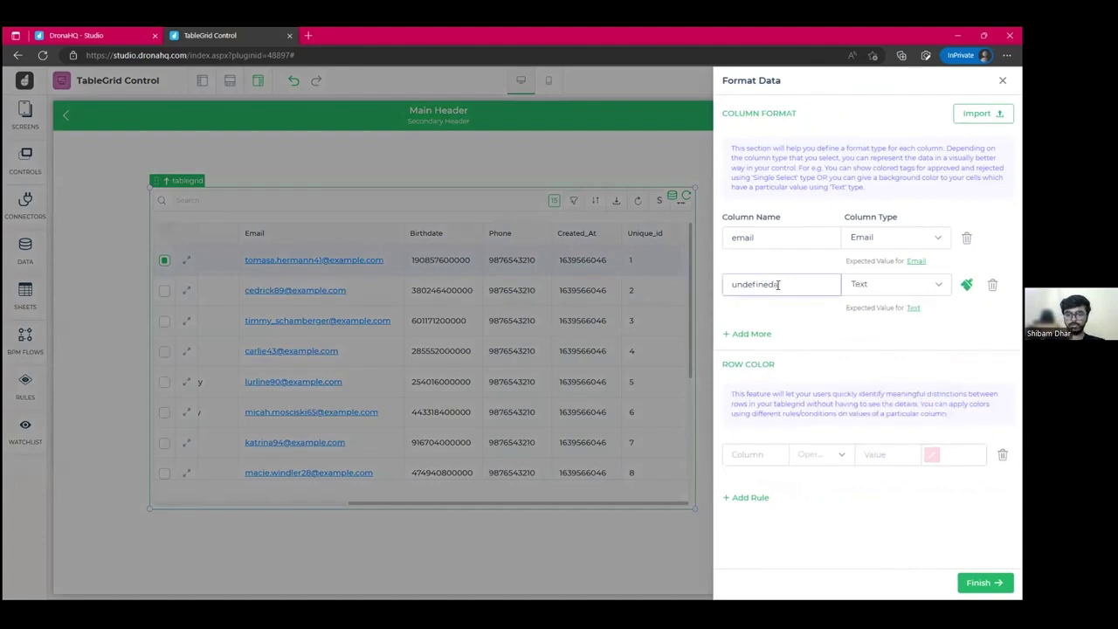
pyautogui.hotkey('ctrl', 'a')
pyautogui.press('BackSpace')
pyautogui.write('e')
pyautogui.press('BackSpace')
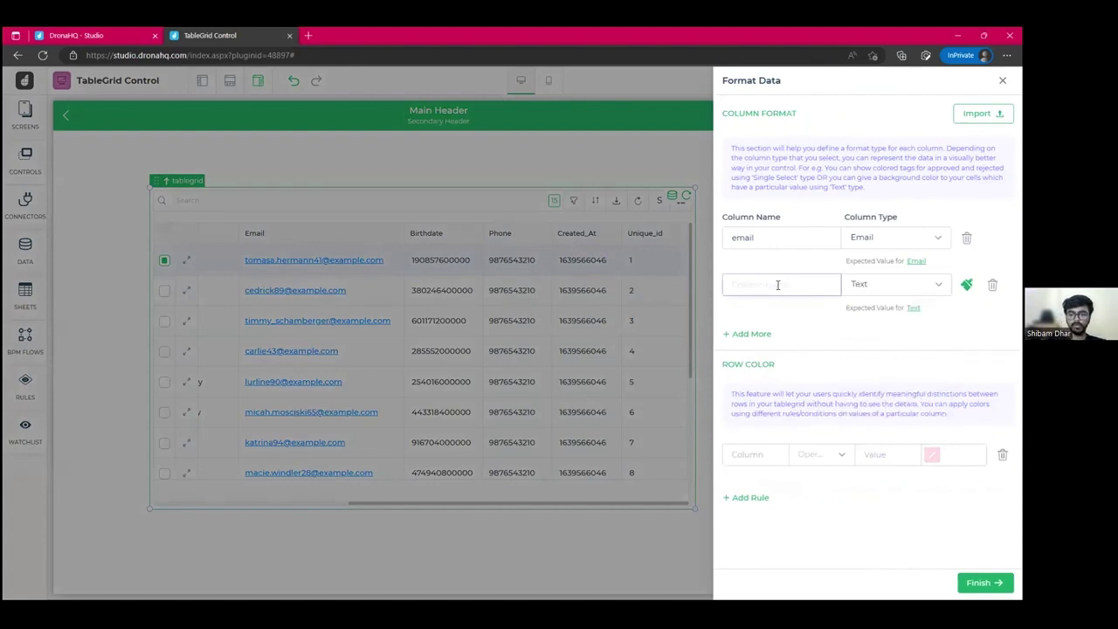
pyautogui.write('N')
pyautogui.press('BackSpace')
pyautogui.write('bi')
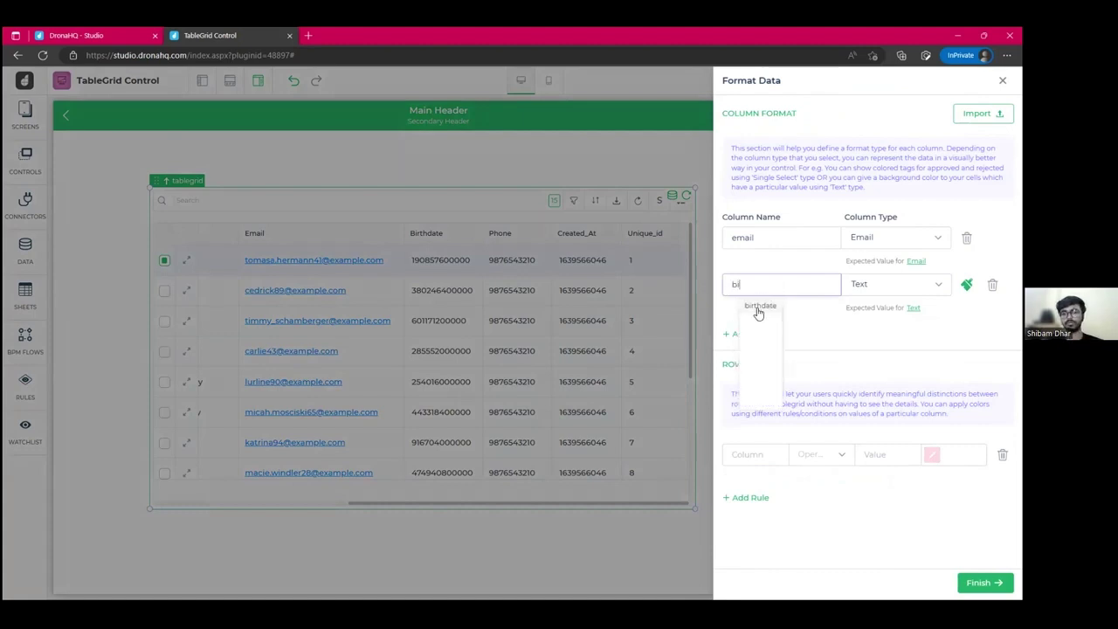
pyautogui.click(760, 306)
# Set the birthdate column's type to Date, apply the format and check the column in the table grid.
pyautogui.click(893, 283)
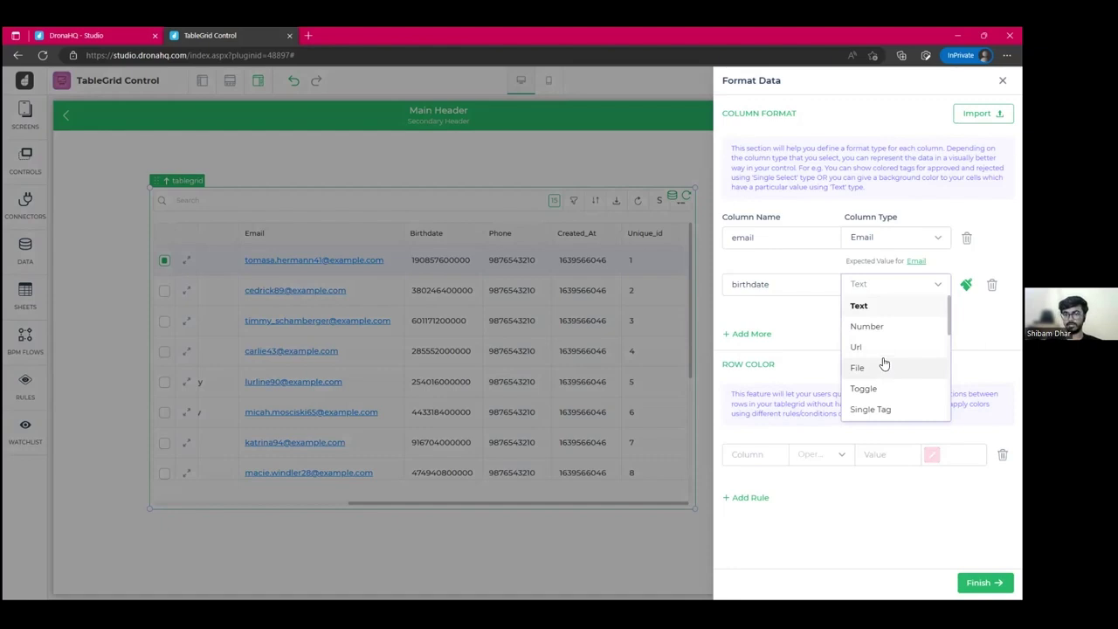
pyautogui.scroll(-1, 884, 363)
pyautogui.scroll(-2, 884, 363)
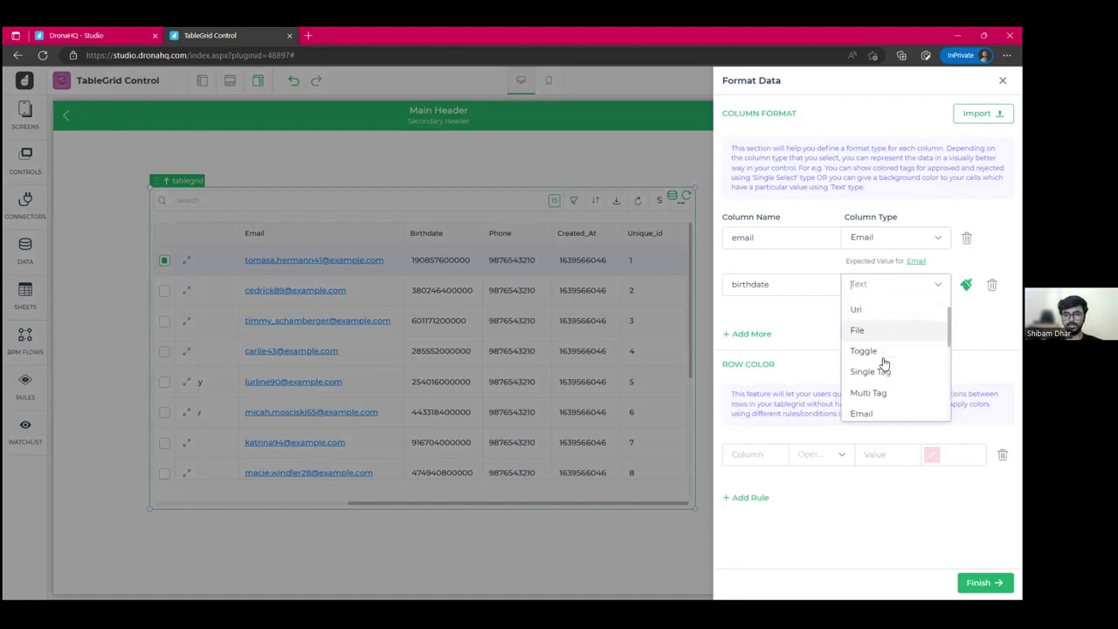
pyautogui.scroll(-4, 882, 367)
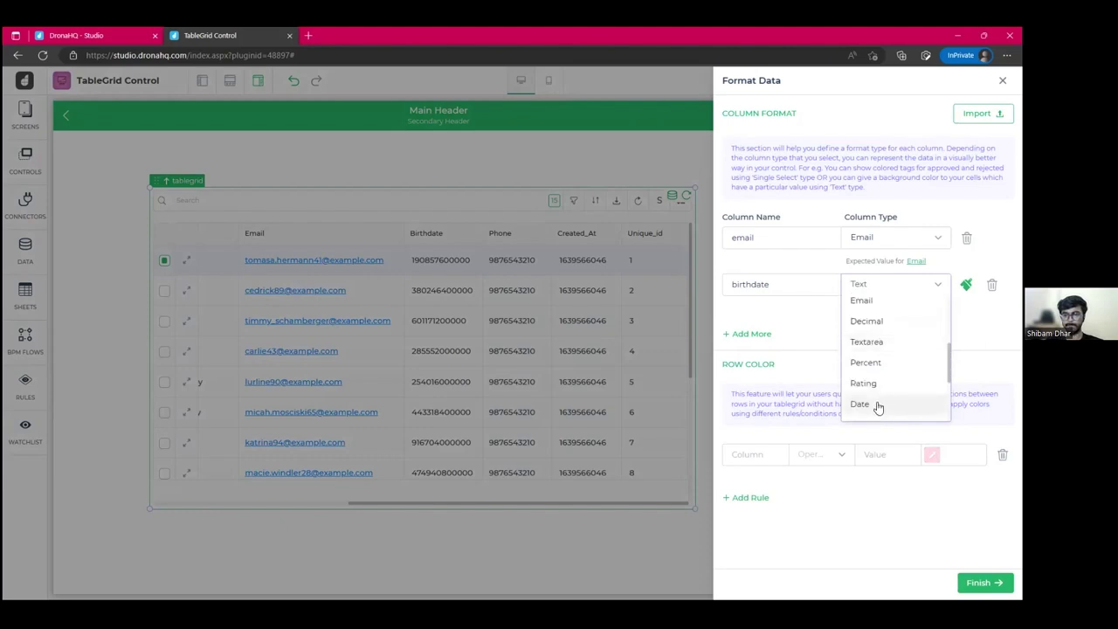
pyautogui.click(878, 403)
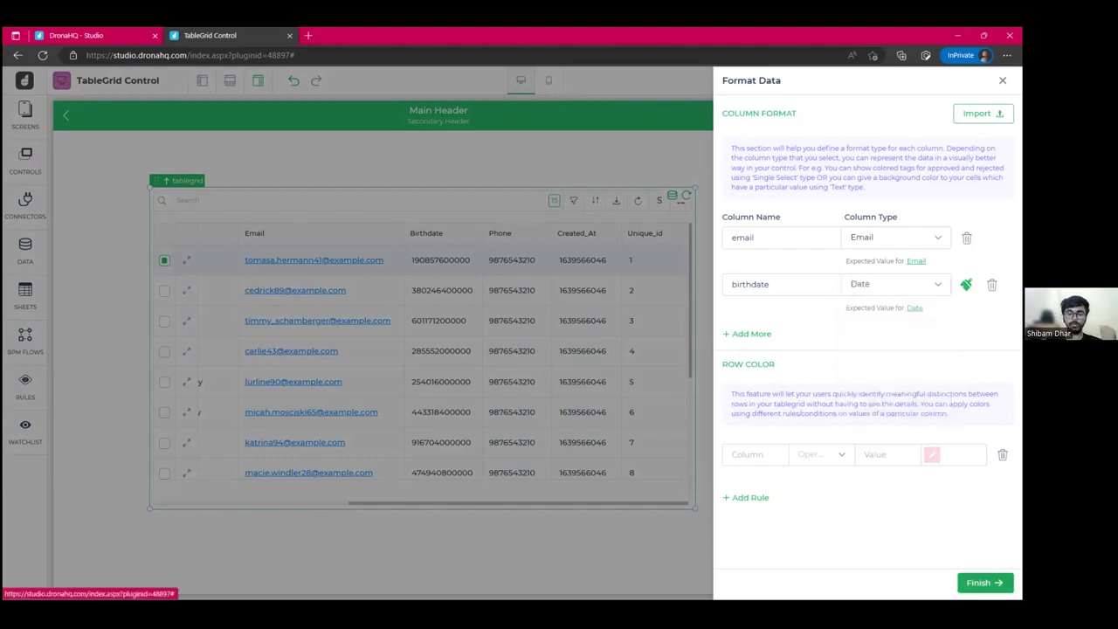
pyautogui.click(984, 581)
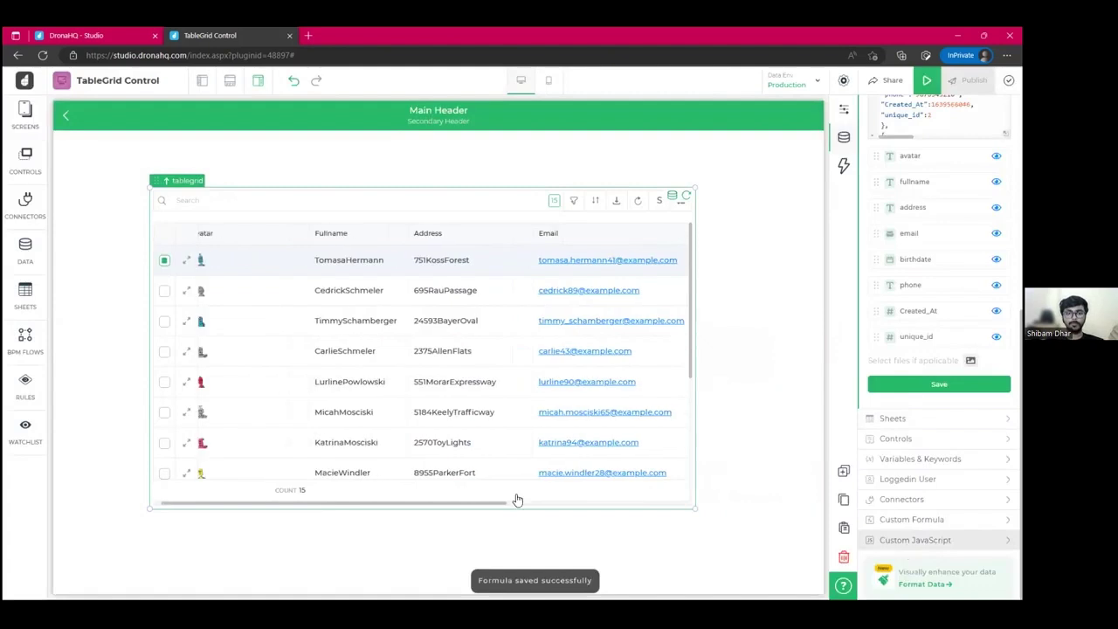
pyautogui.hscroll(5, 448, 413)
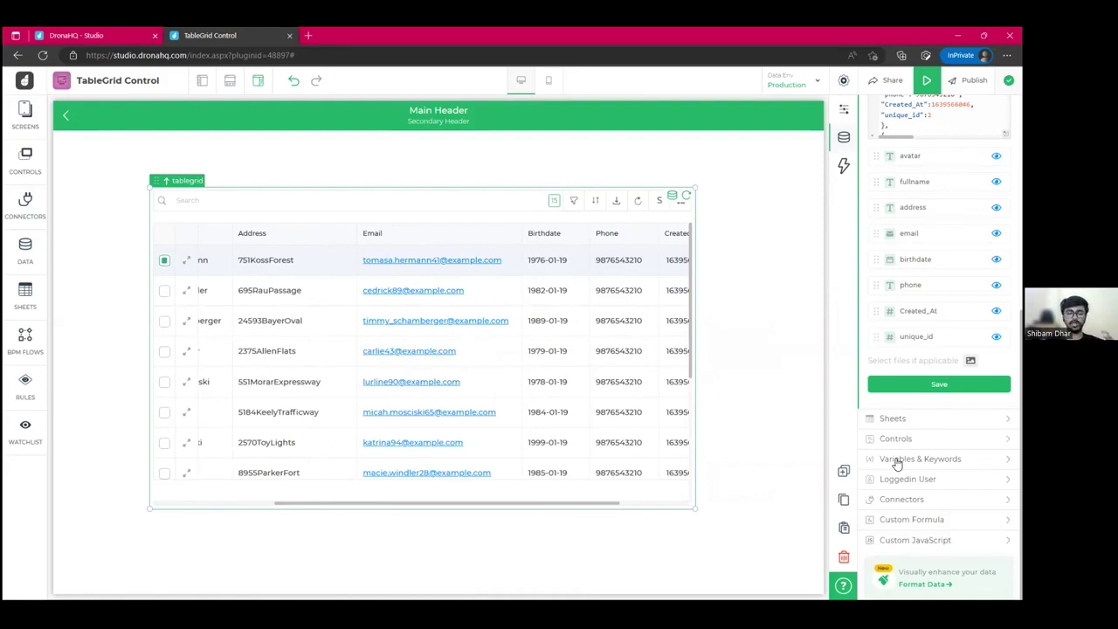
# Review the column types available for birthdate in the Format Data settings, keep Date and finish.
pyautogui.click(922, 583)
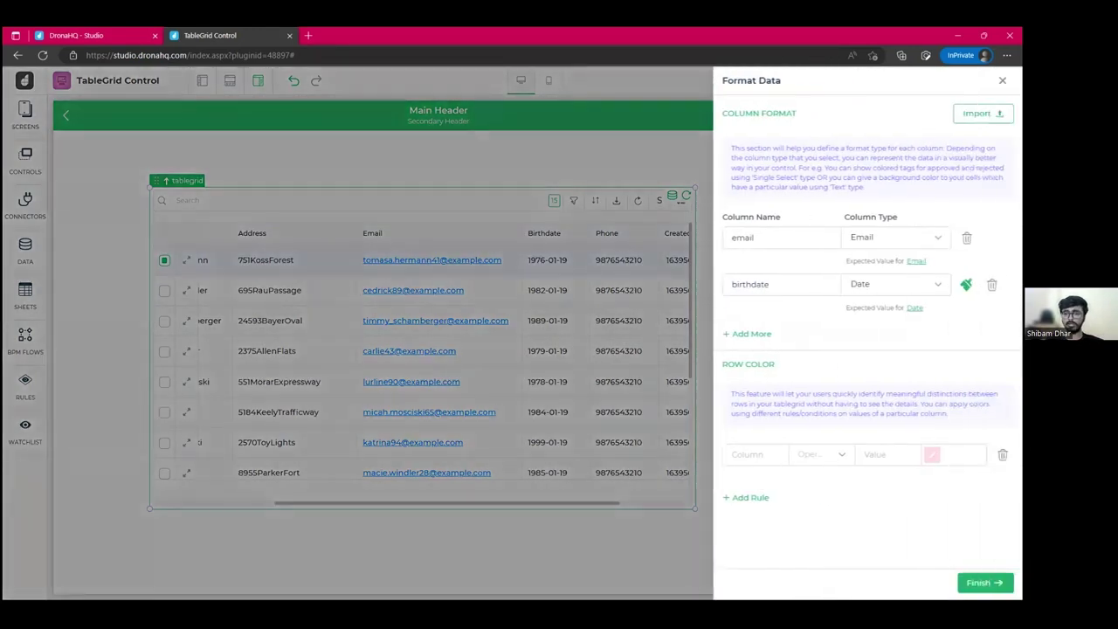
pyautogui.click(896, 284)
pyautogui.scroll(-2, 895, 359)
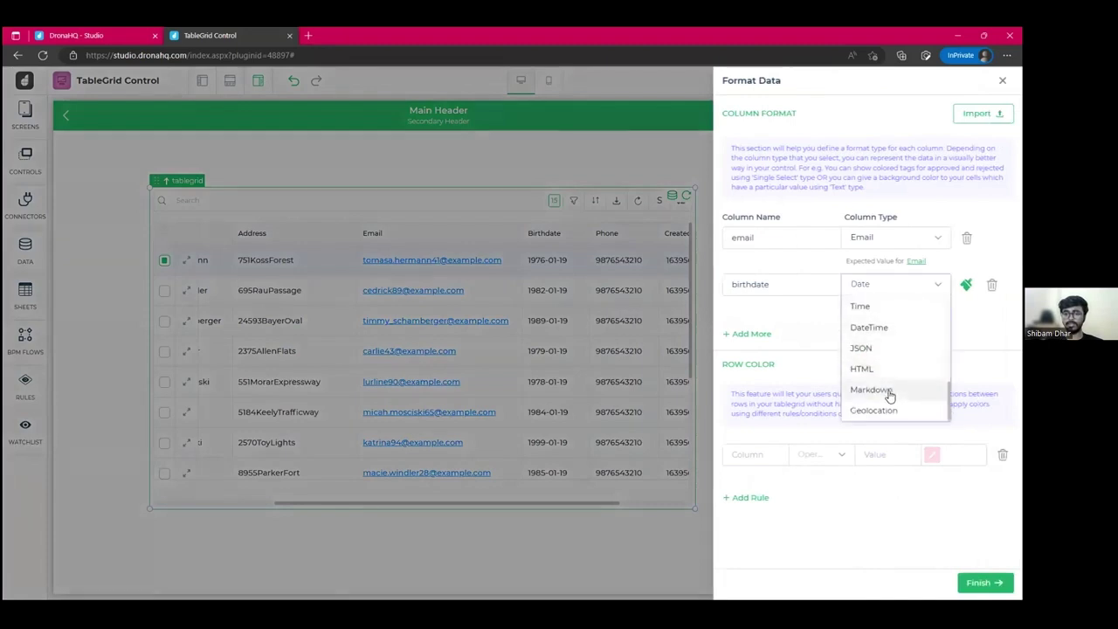
pyautogui.scroll(3, 889, 412)
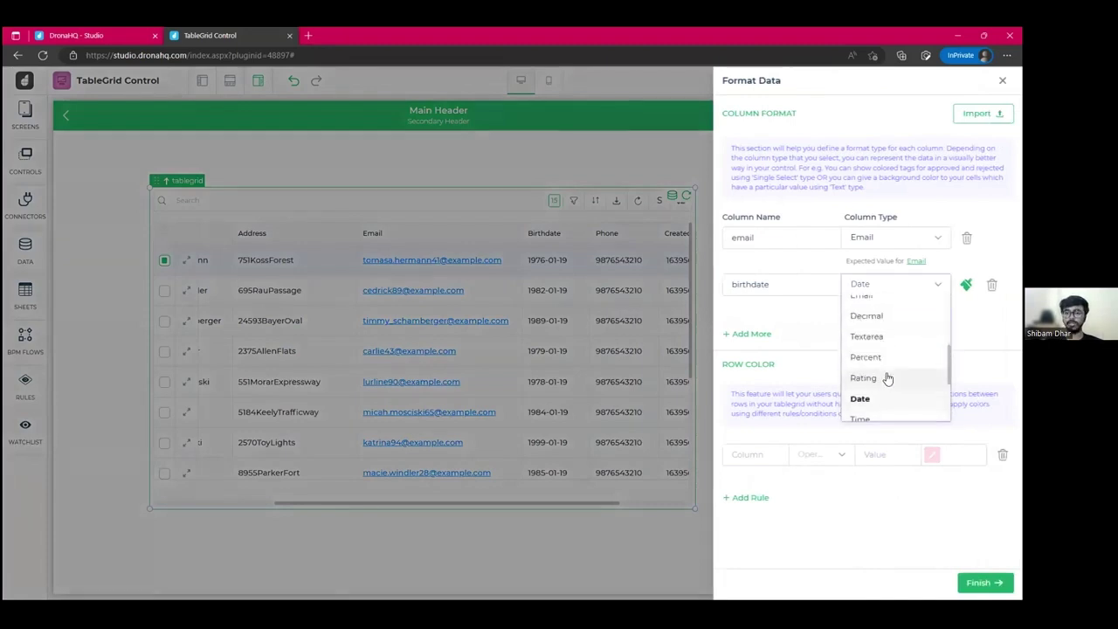
pyautogui.click(864, 398)
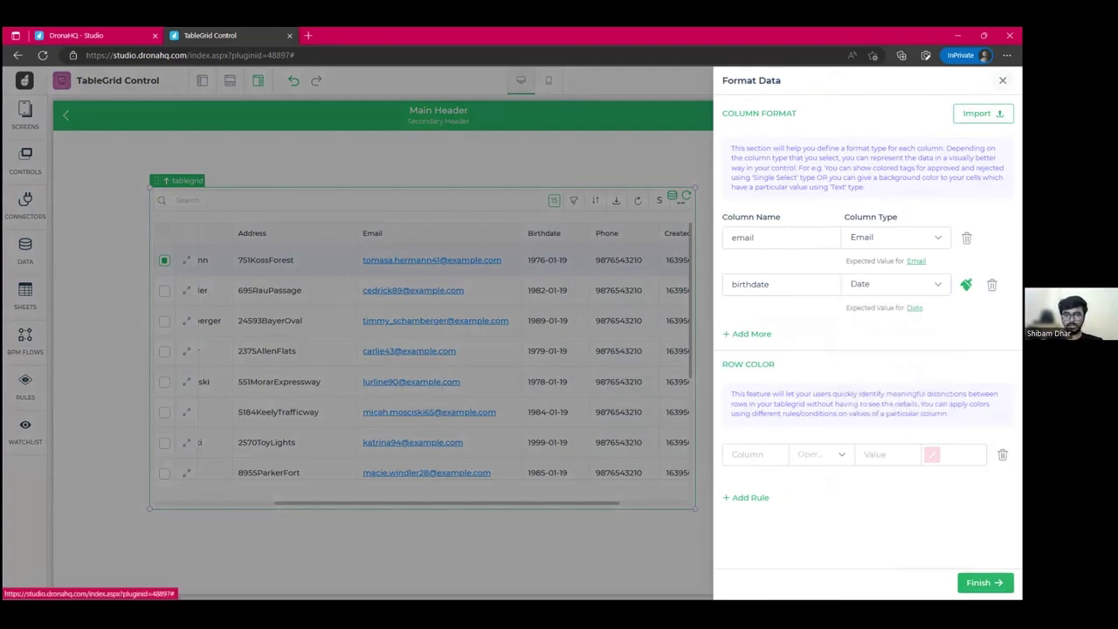
pyautogui.click(985, 583)
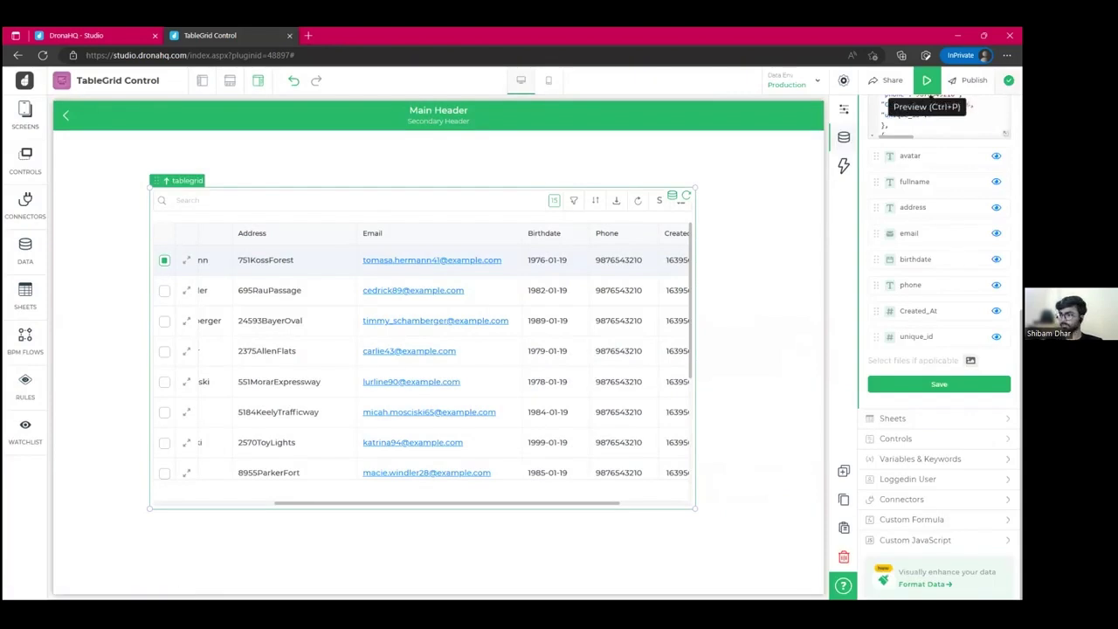
# Preview the app and set the birthdate column's footer calculation to Latest date.
pyautogui.click(927, 80)
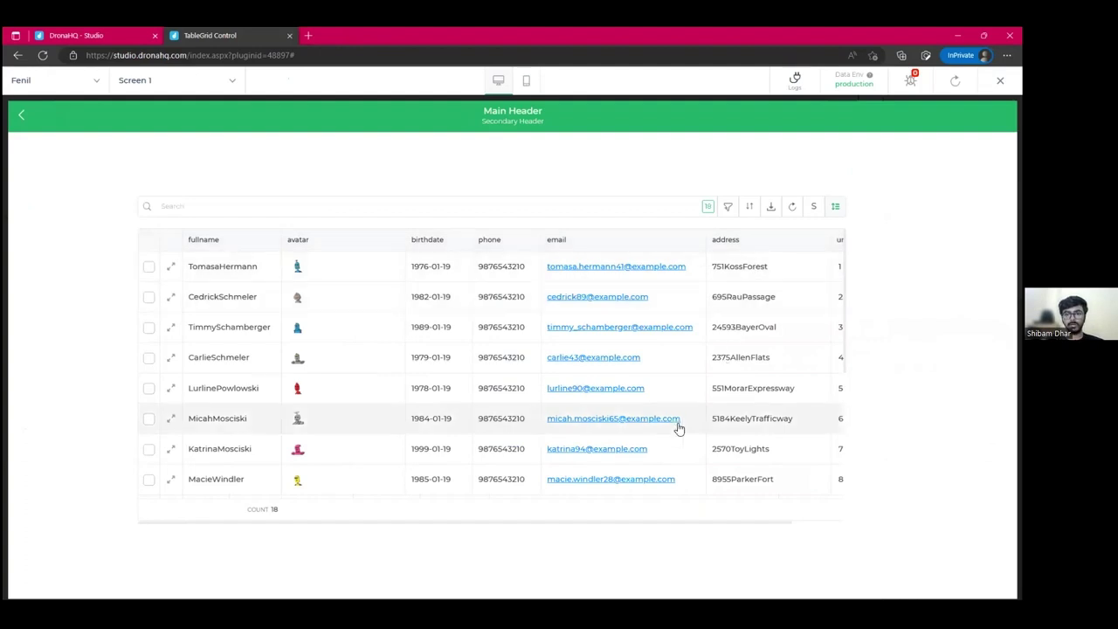
pyautogui.moveTo(612, 511)
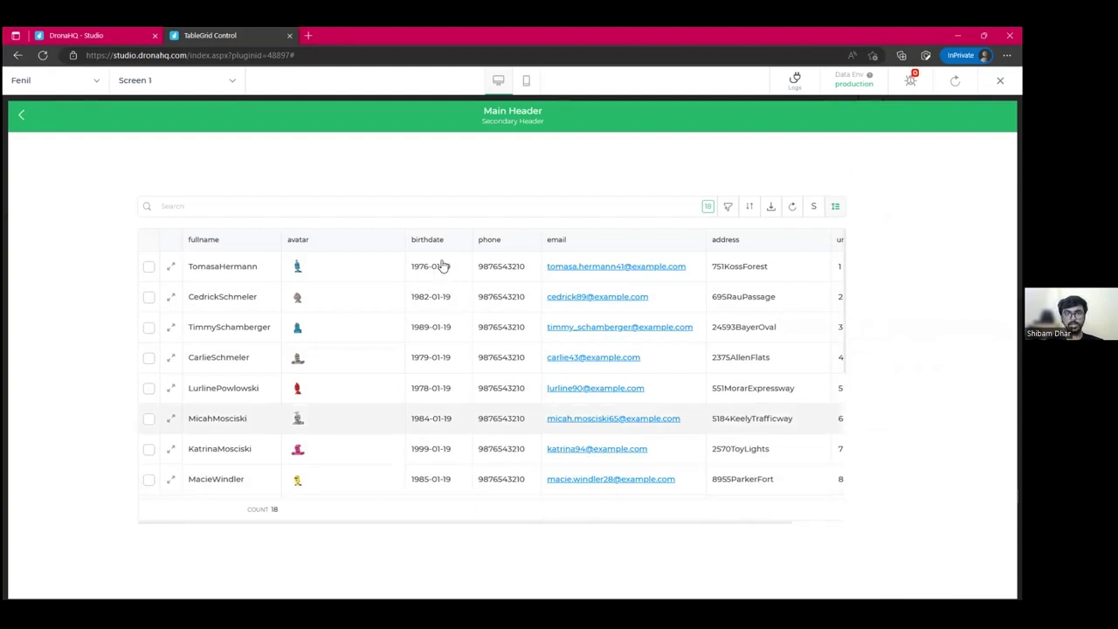
pyautogui.click(456, 509)
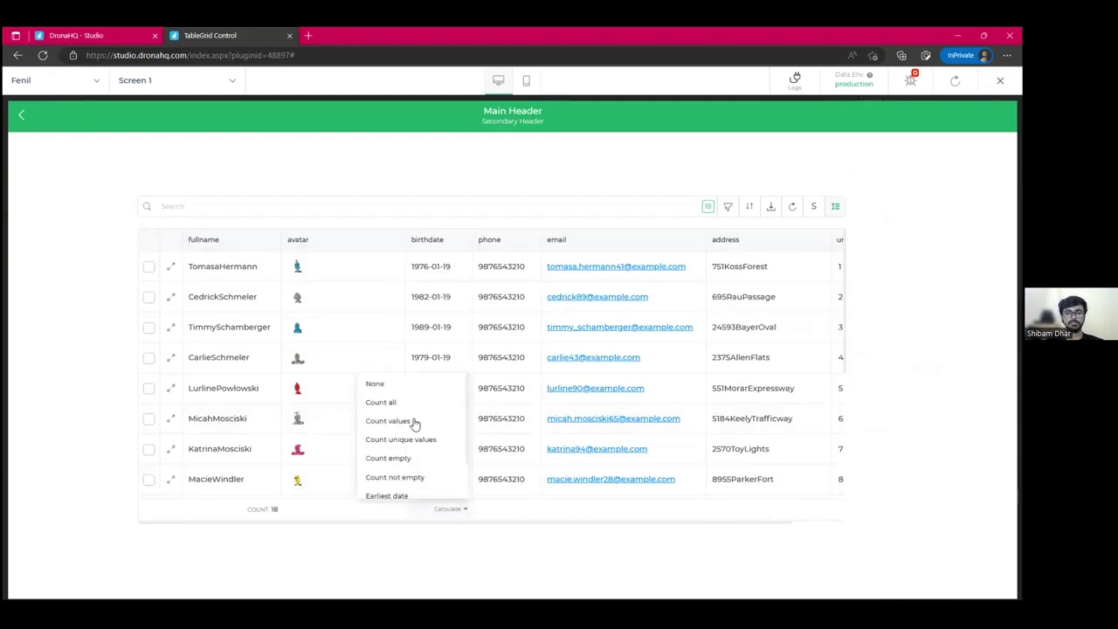
pyautogui.scroll(-1, 418, 445)
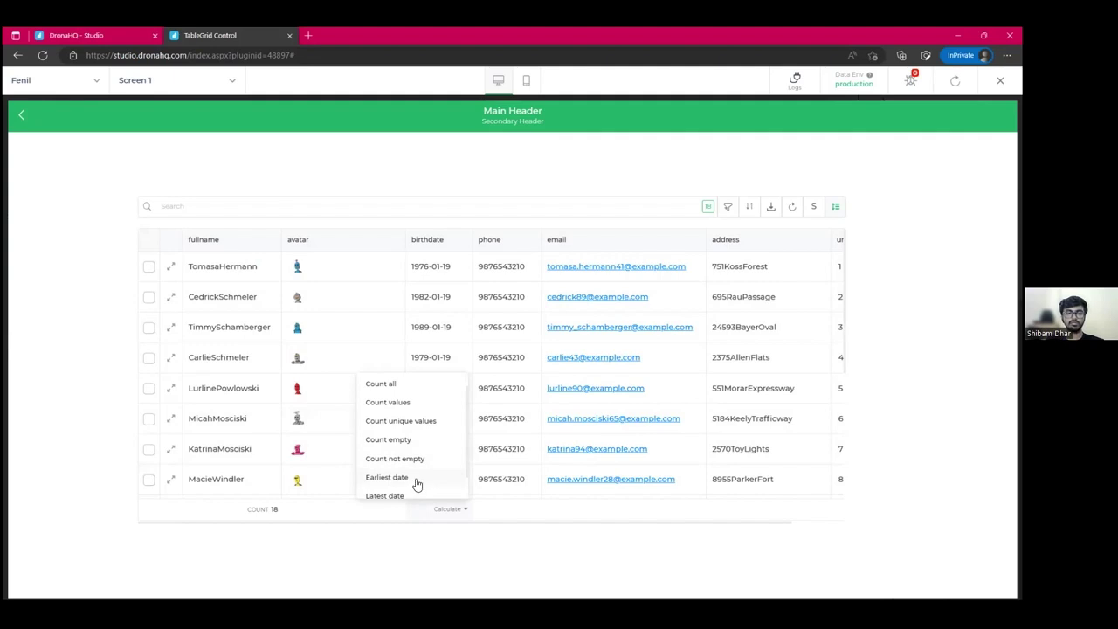
pyautogui.scroll(-1, 416, 484)
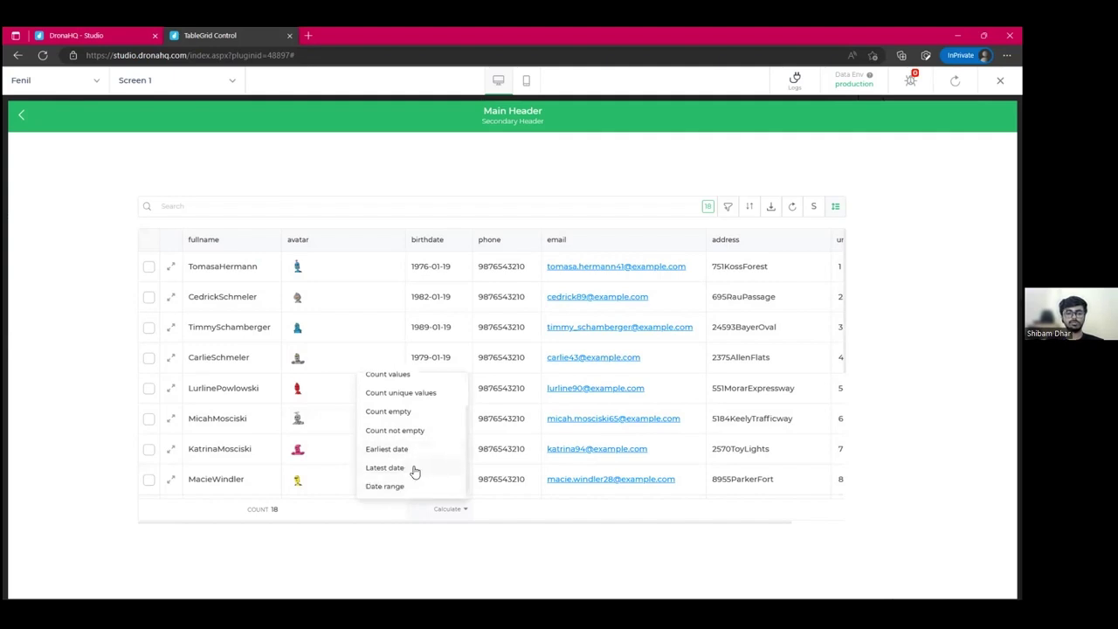
pyautogui.click(407, 469)
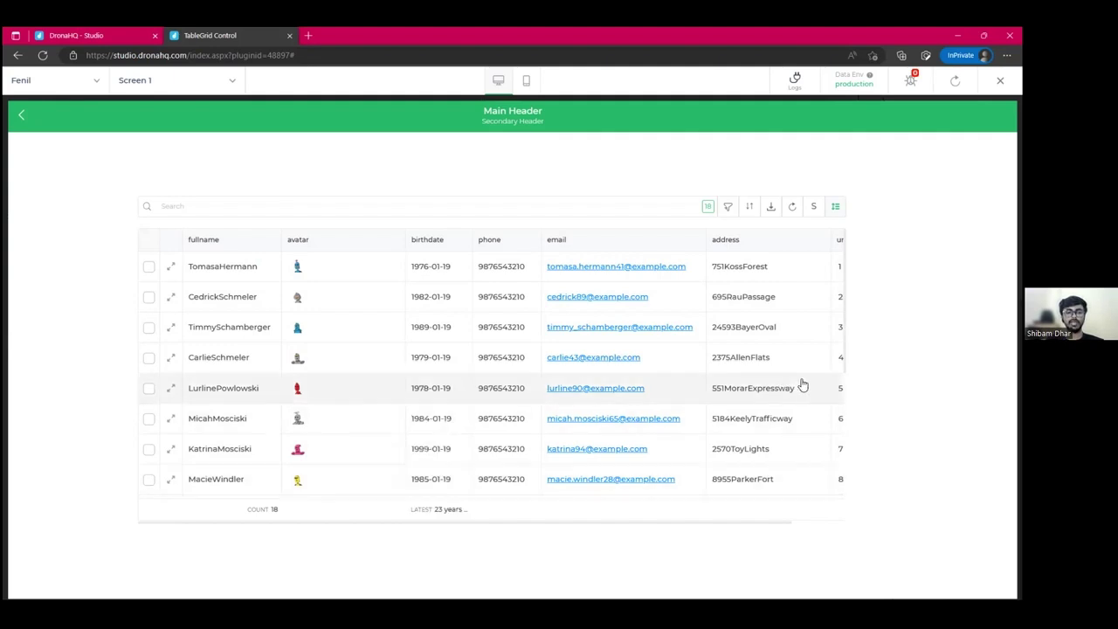
# Set the birthdate column's footer calculation to Date range and expand the first row's details.
pyautogui.click(449, 516)
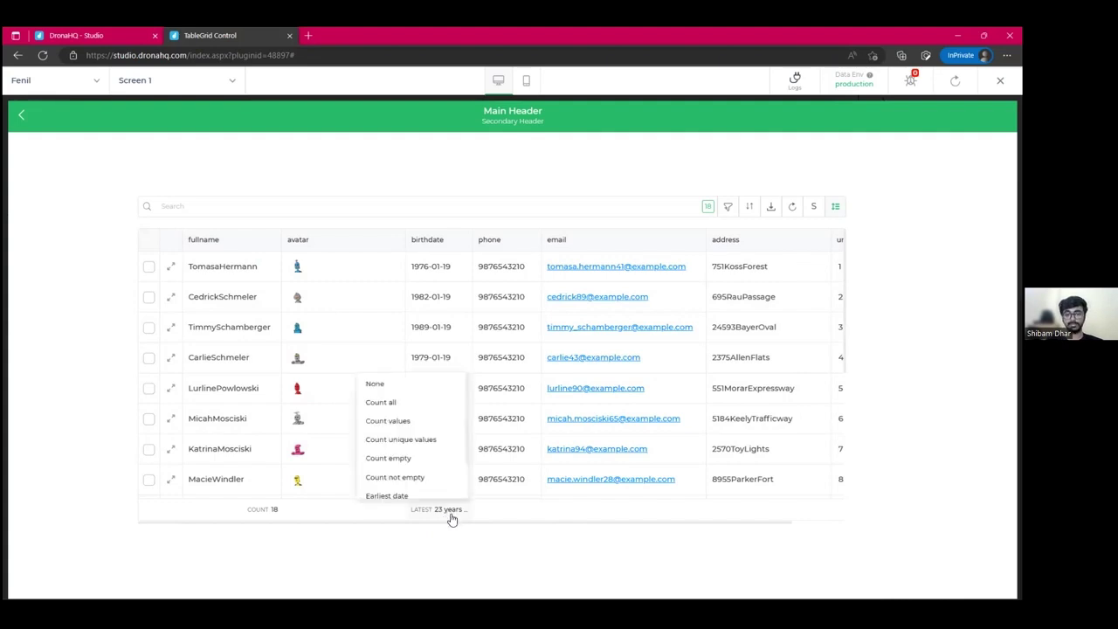
pyautogui.scroll(-2, 398, 486)
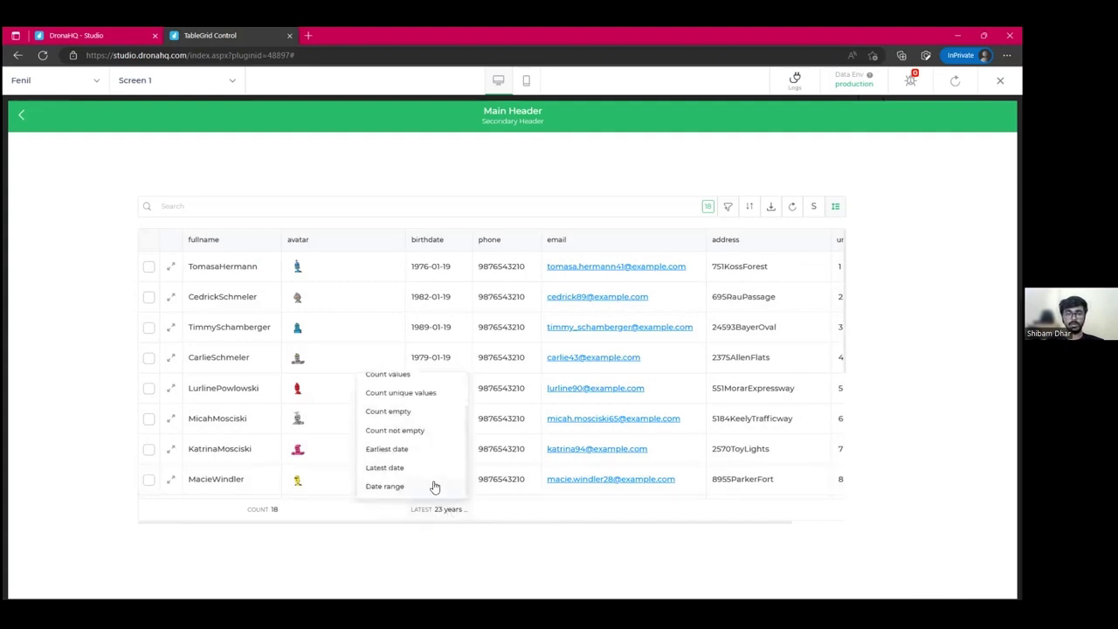
pyautogui.click(431, 485)
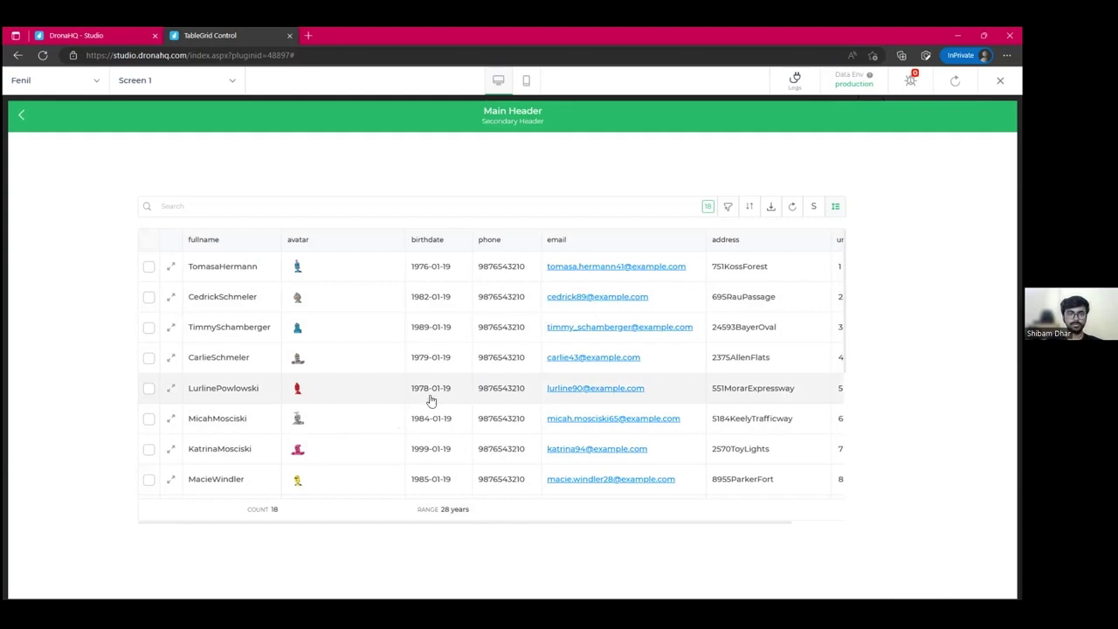
pyautogui.click(171, 271)
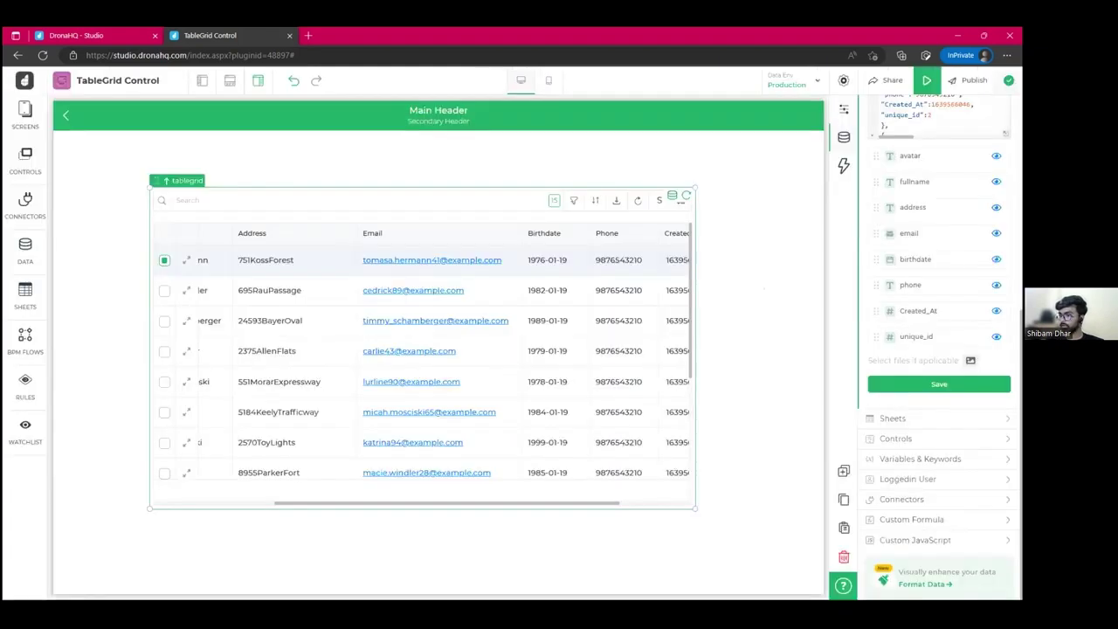
# Open the table grid's properties and examine how its columns move across the grid's full width.
pyautogui.click(843, 114)
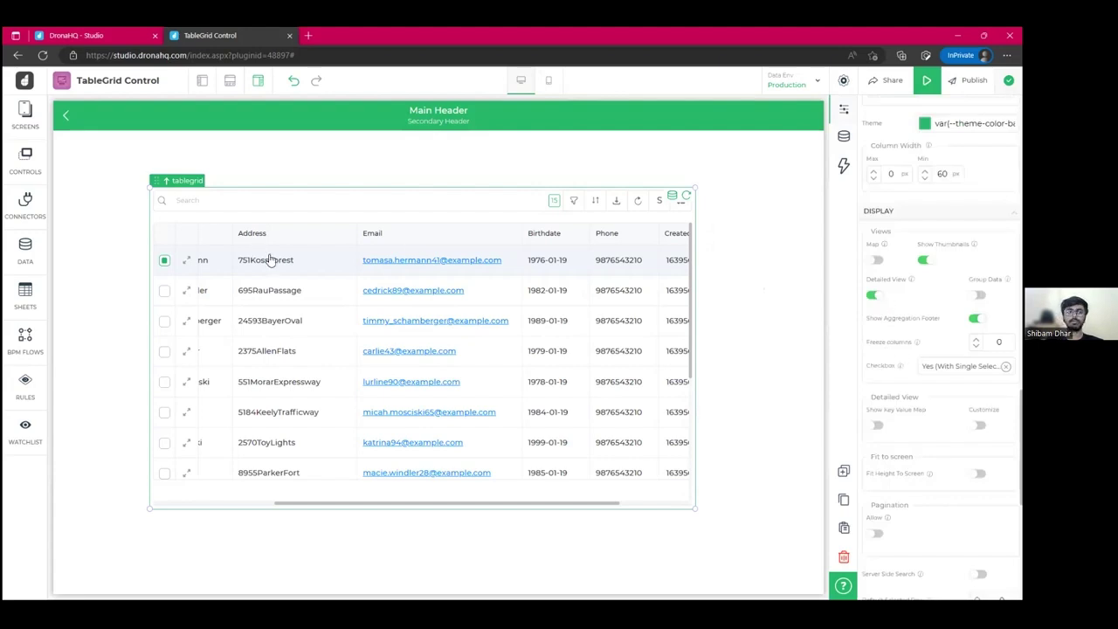
pyautogui.hscroll(-3, 312, 307)
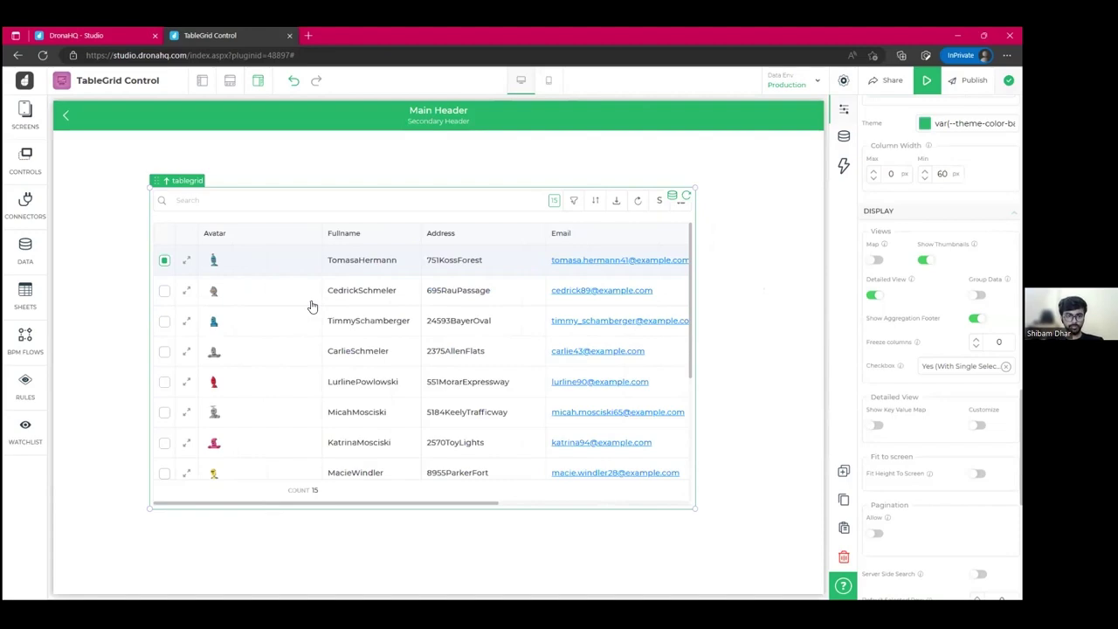
pyautogui.hscroll(1, 312, 307)
pyautogui.hscroll(-1, 312, 307)
pyautogui.hscroll(5, 312, 306)
pyautogui.hscroll(-3, 312, 307)
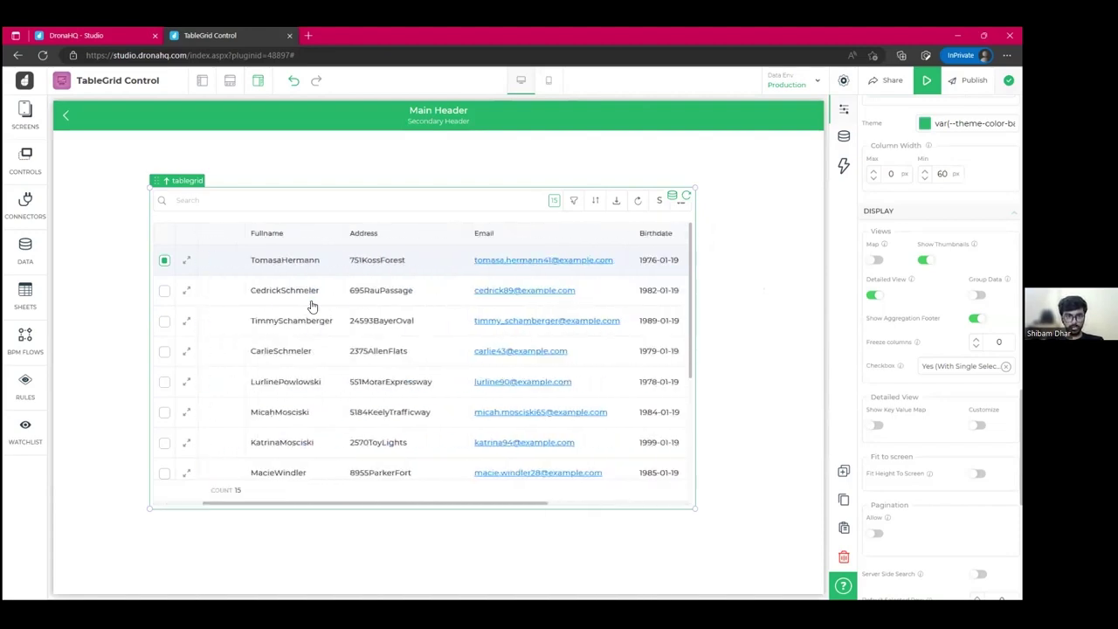
pyautogui.hscroll(-1, 311, 307)
pyautogui.hscroll(1, 312, 306)
pyautogui.hscroll(3, 312, 306)
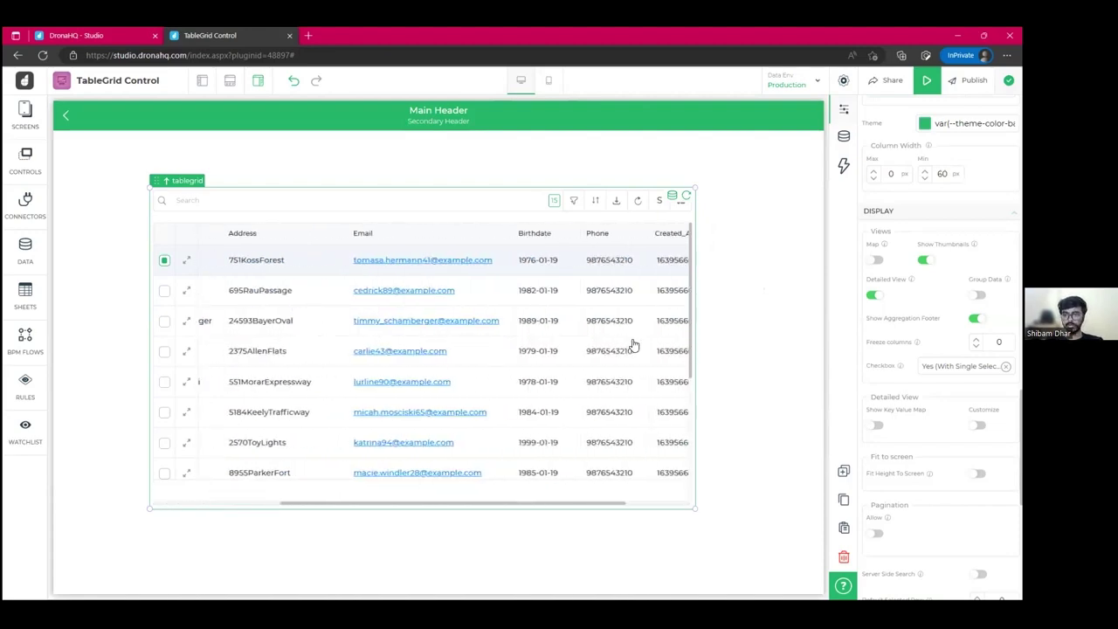
pyautogui.hscroll(-3, 686, 329)
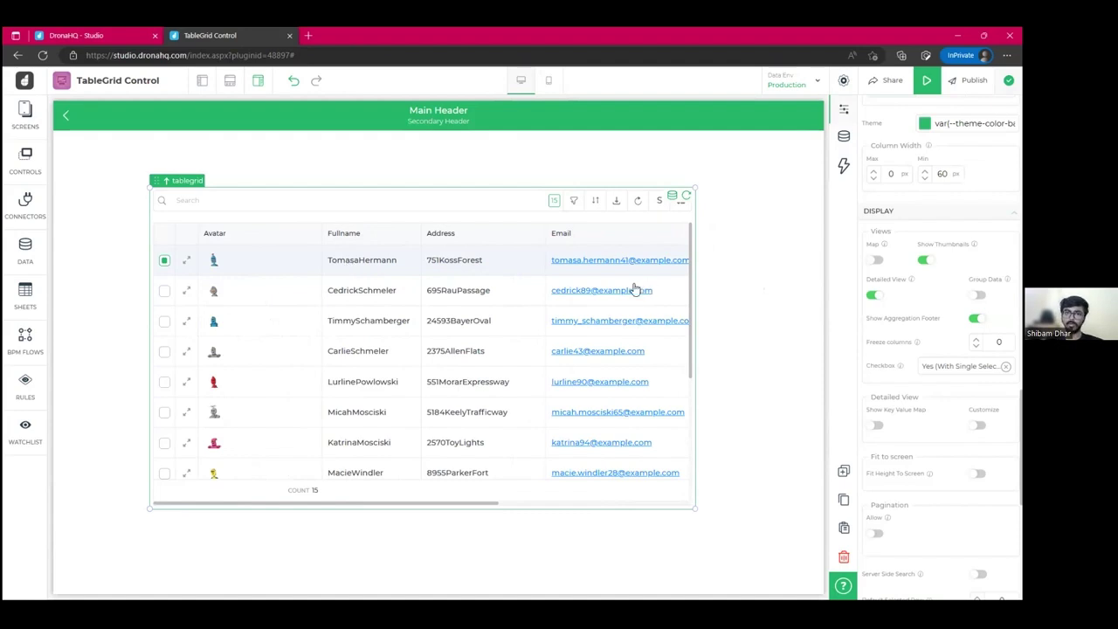
# Set Freeze columns to 2 and check the fixed Avatar and Fullname columns against the remaining columns.
pyautogui.click(976, 345)
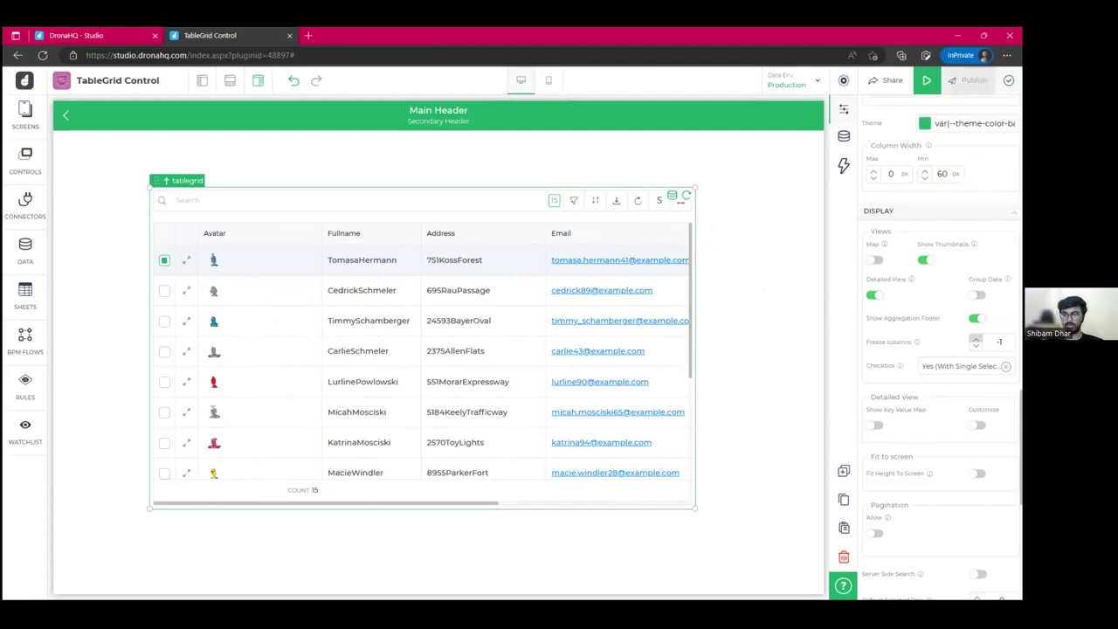
pyautogui.click(976, 338)
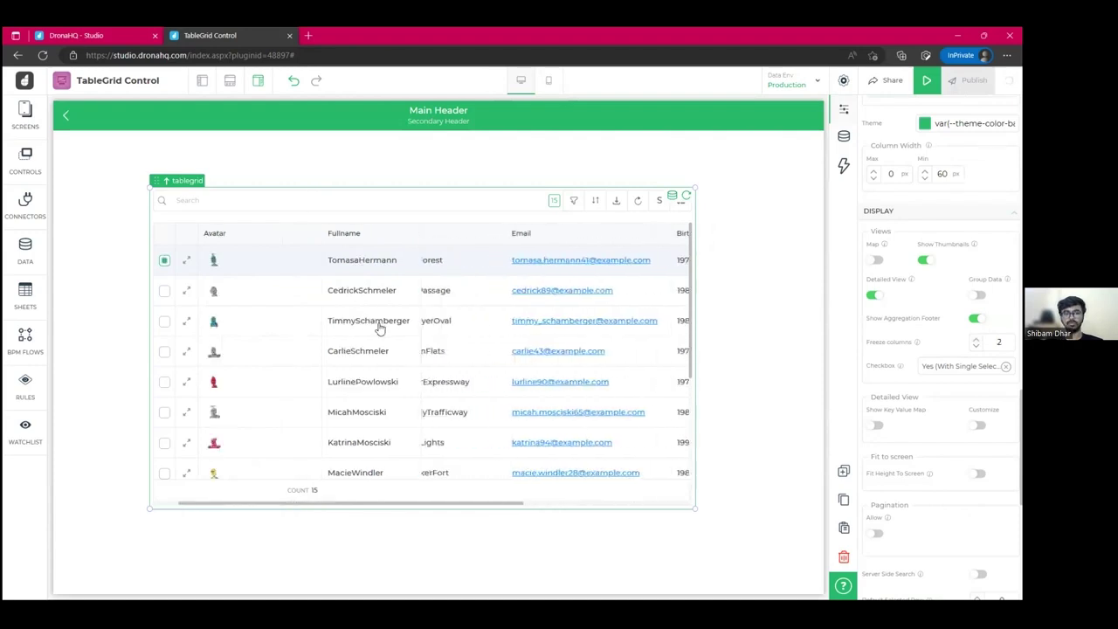
pyautogui.hscroll(5, 486, 337)
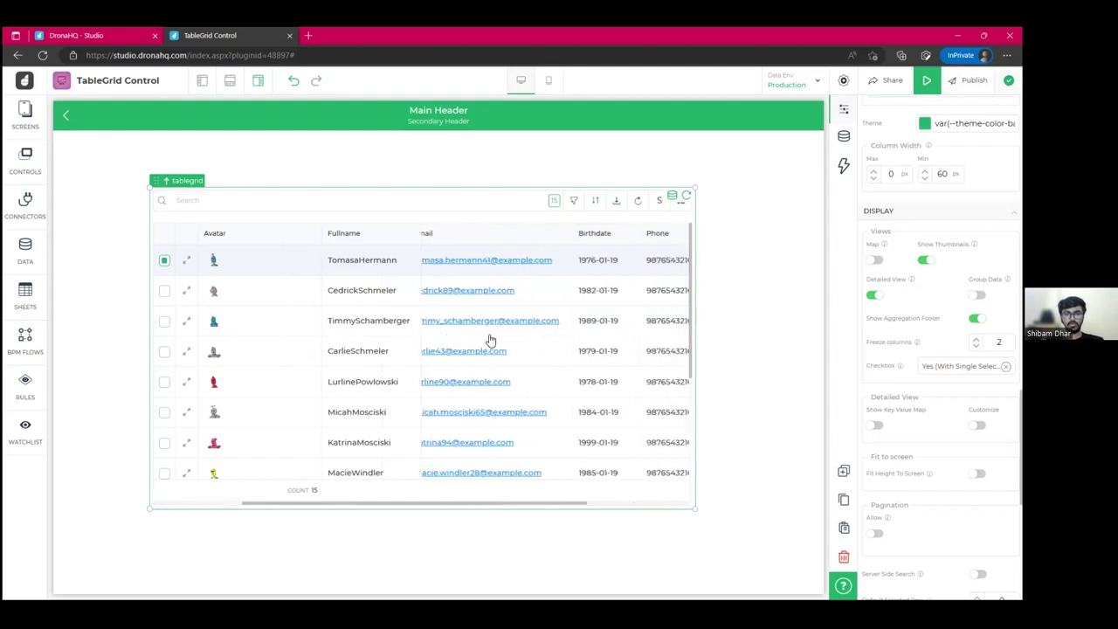
pyautogui.hscroll(2, 490, 339)
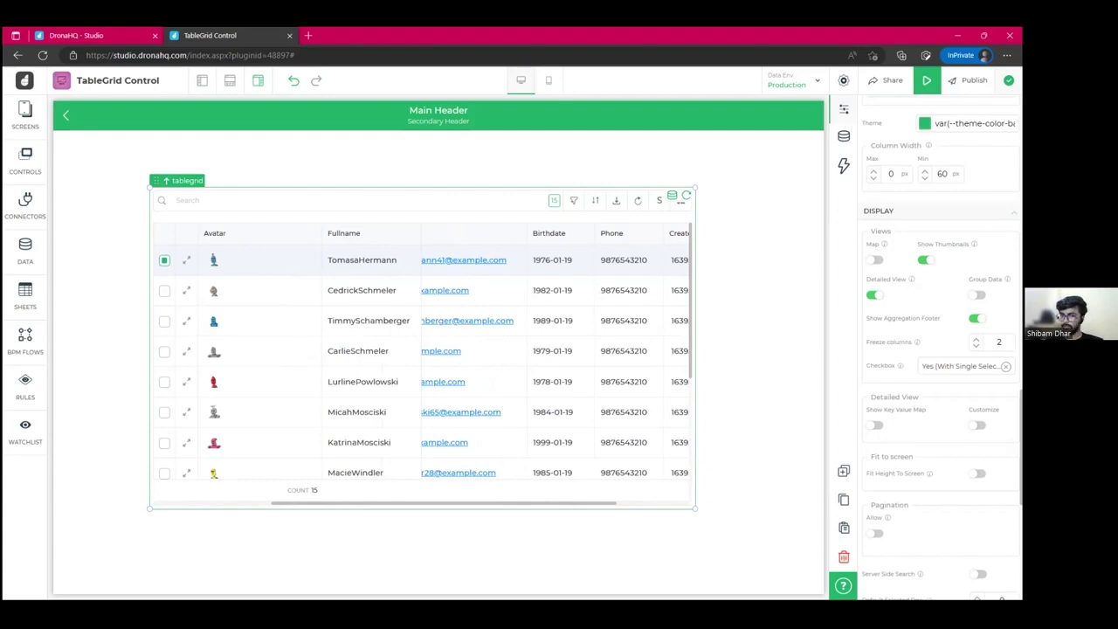
# Review the Checkbox options in the display properties and keep Yes (With Single Select).
pyautogui.scroll(-1, 886, 266)
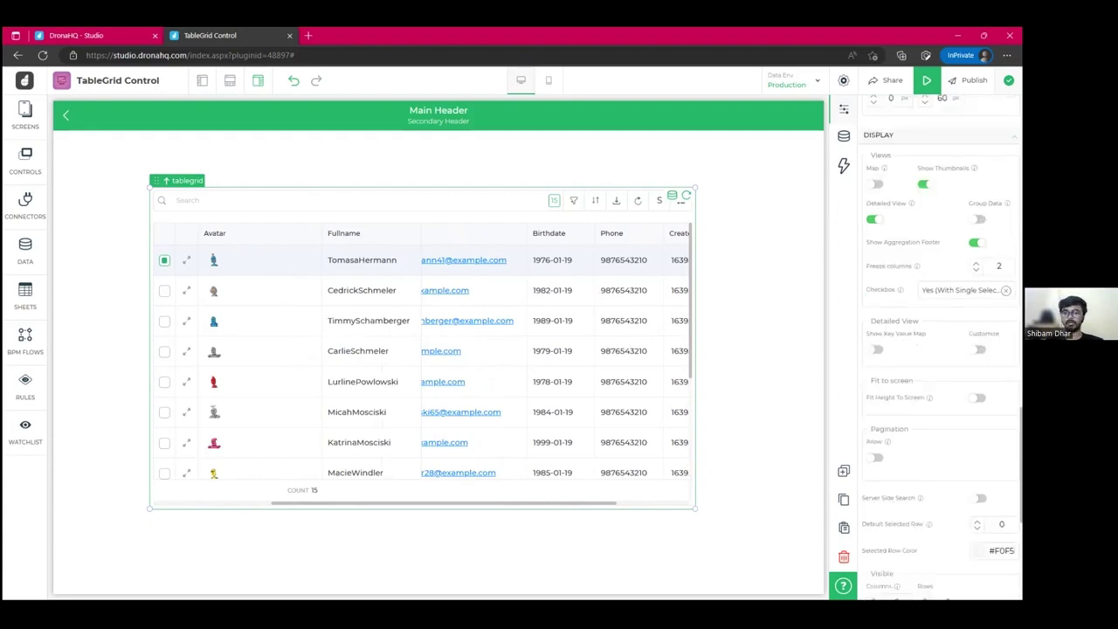
pyautogui.click(961, 289)
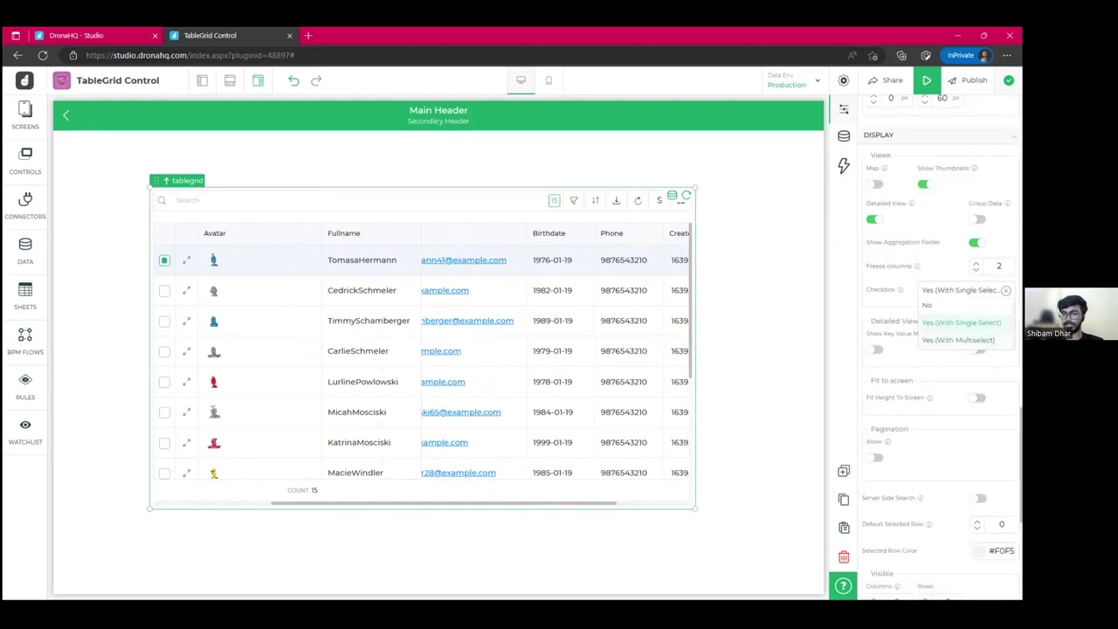
pyautogui.click(905, 365)
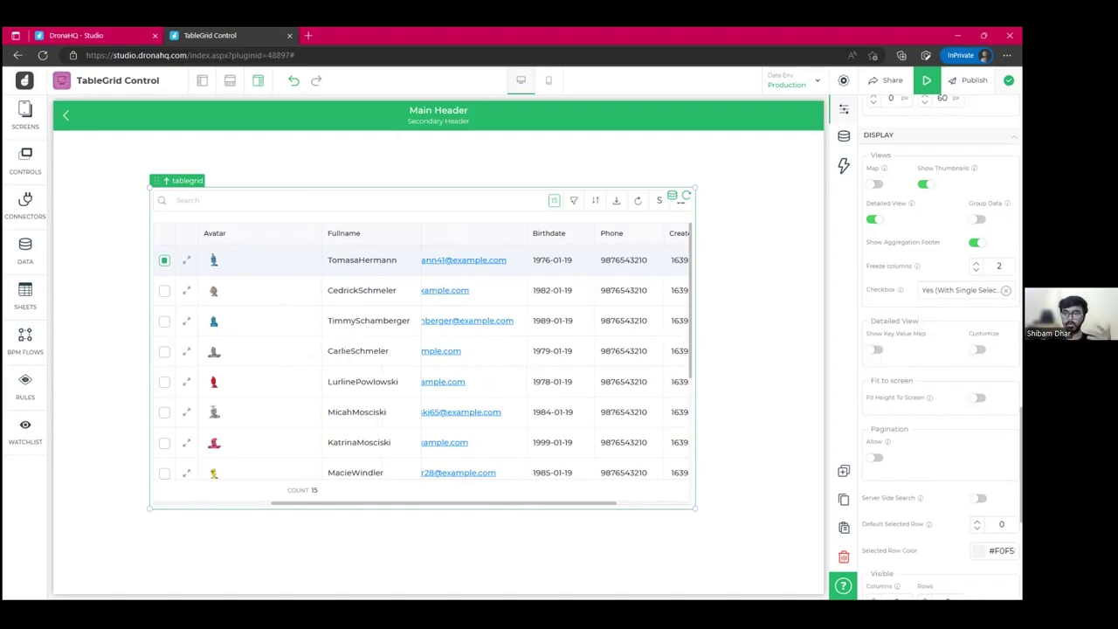
# Try the Customize option for the detailed view, review its selectable columns and turn it off.
pyautogui.click(978, 349)
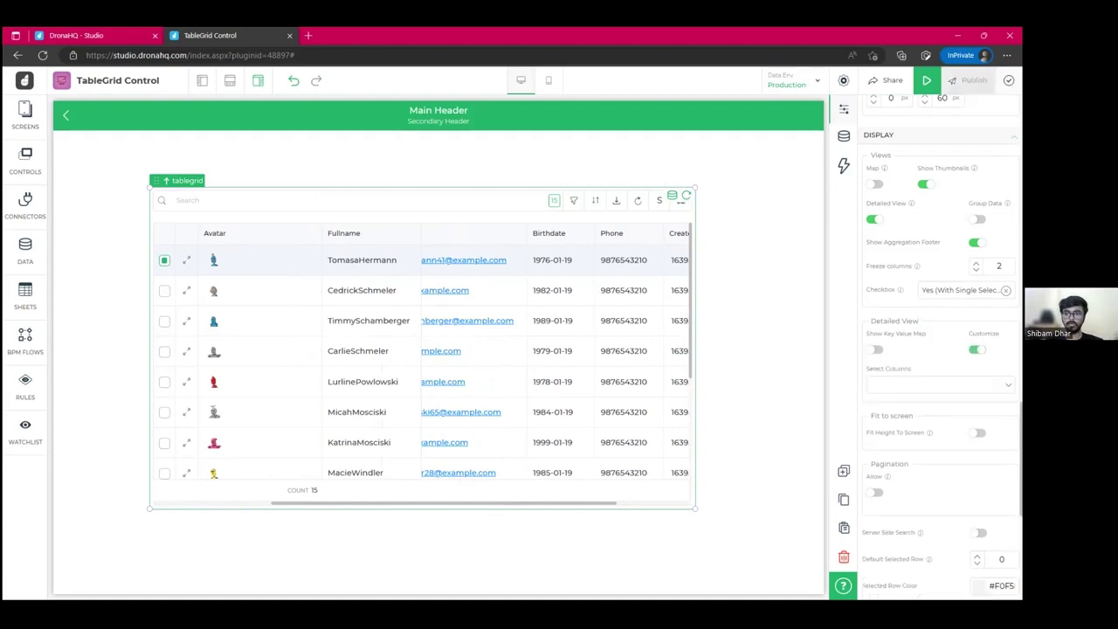
pyautogui.click(934, 384)
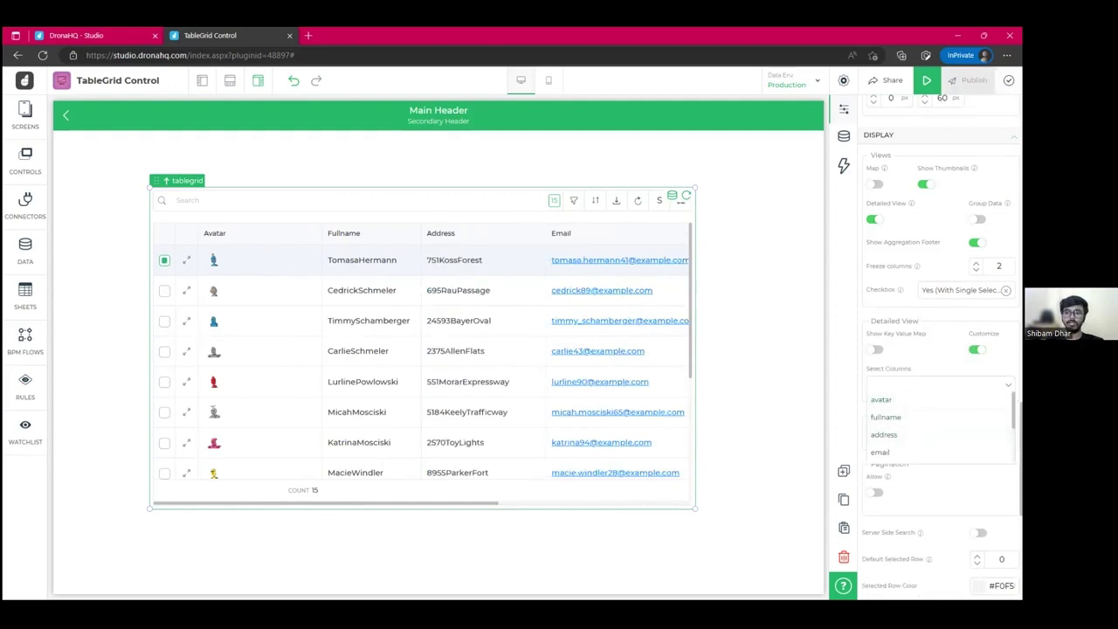
pyautogui.press('Escape')
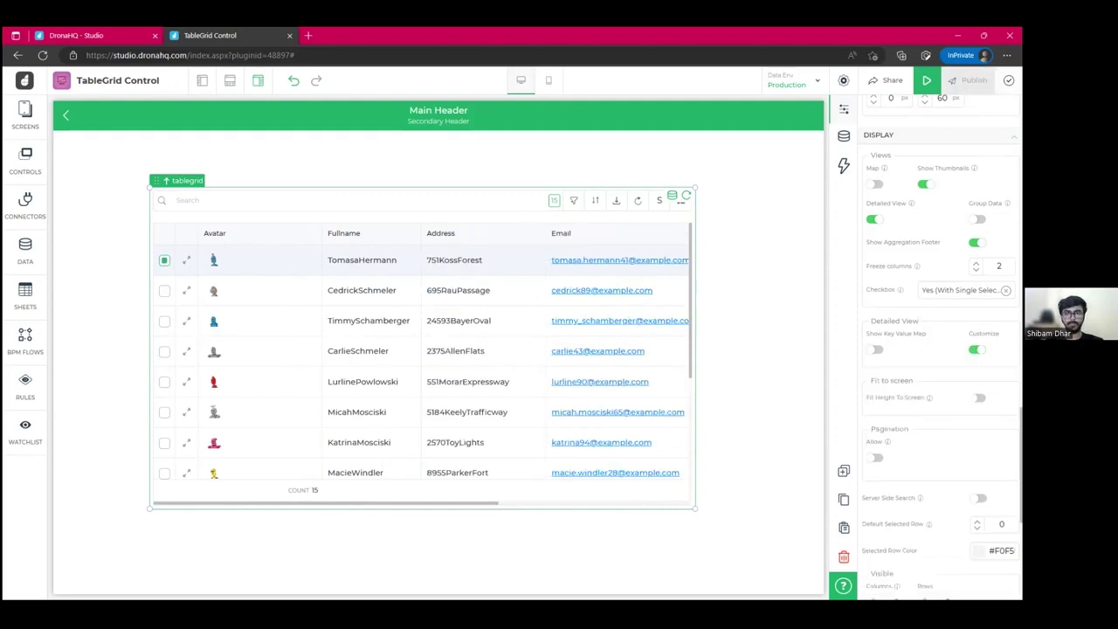
# Widen the table grid on both sides of the screen and check how many columns fit.
pyautogui.scroll(-4, 934, 366)
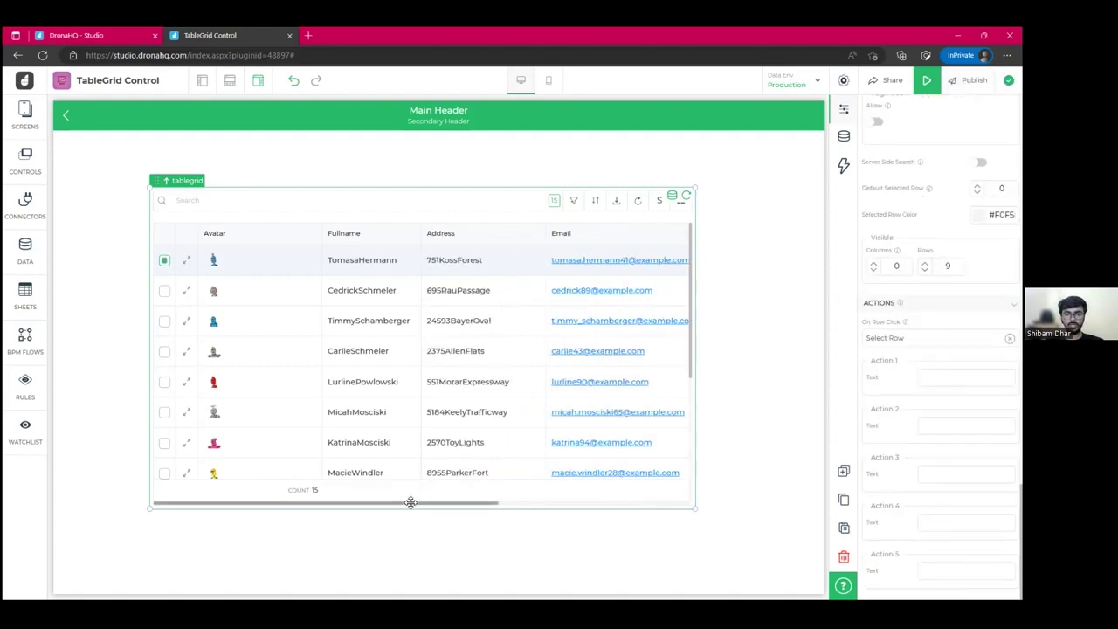
pyautogui.moveTo(410, 502); pyautogui.dragTo(594, 503)
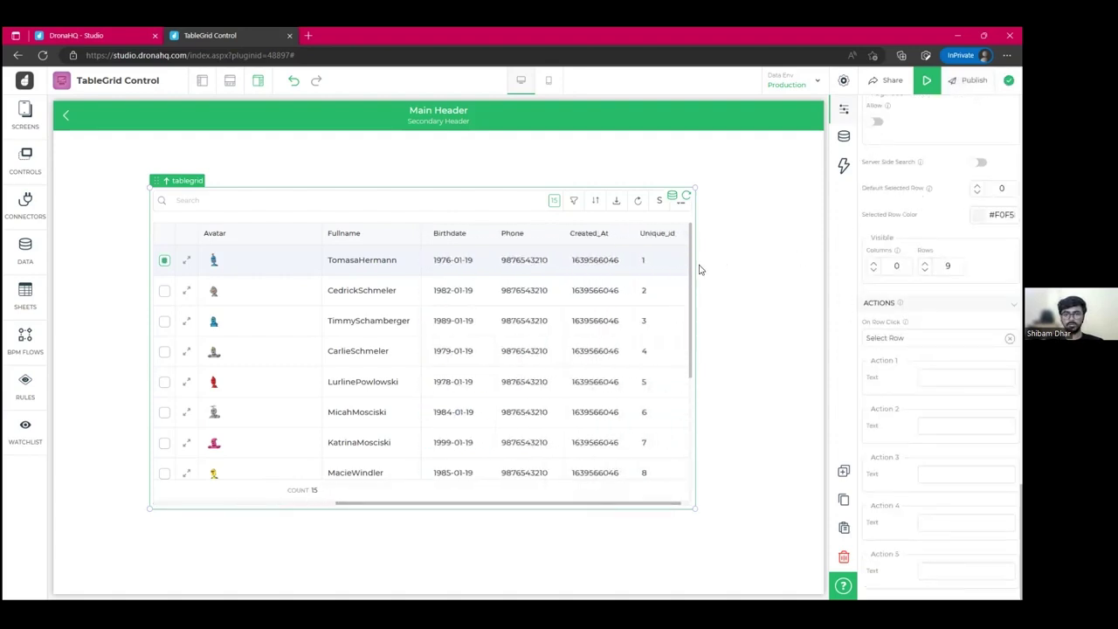
pyautogui.moveTo(699, 270); pyautogui.dragTo(756, 248)
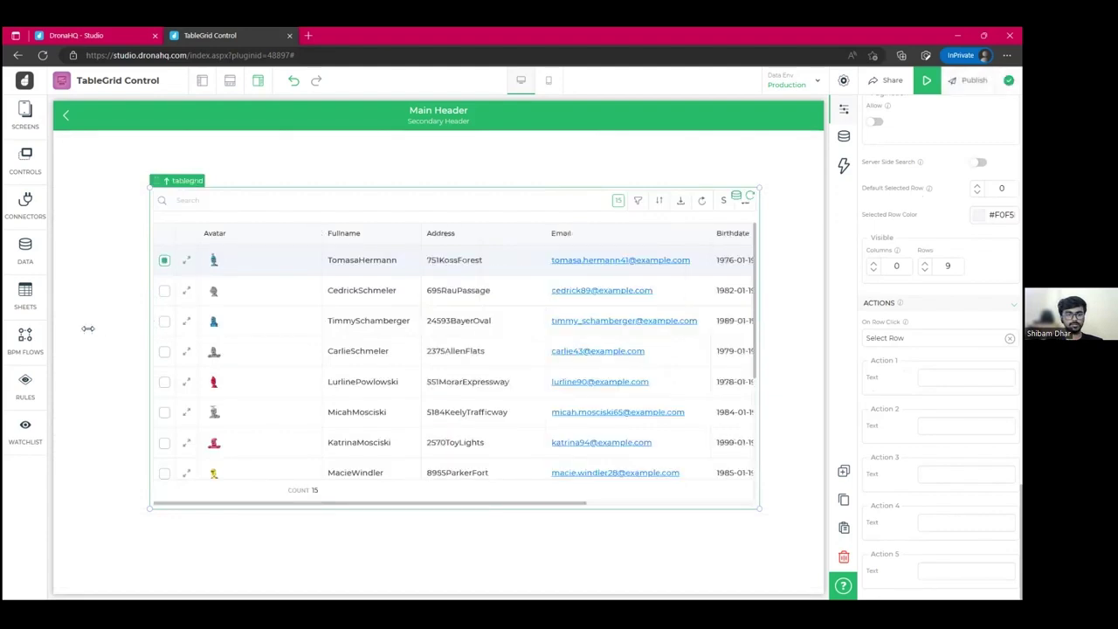
pyautogui.moveTo(88, 328); pyautogui.dragTo(123, 322)
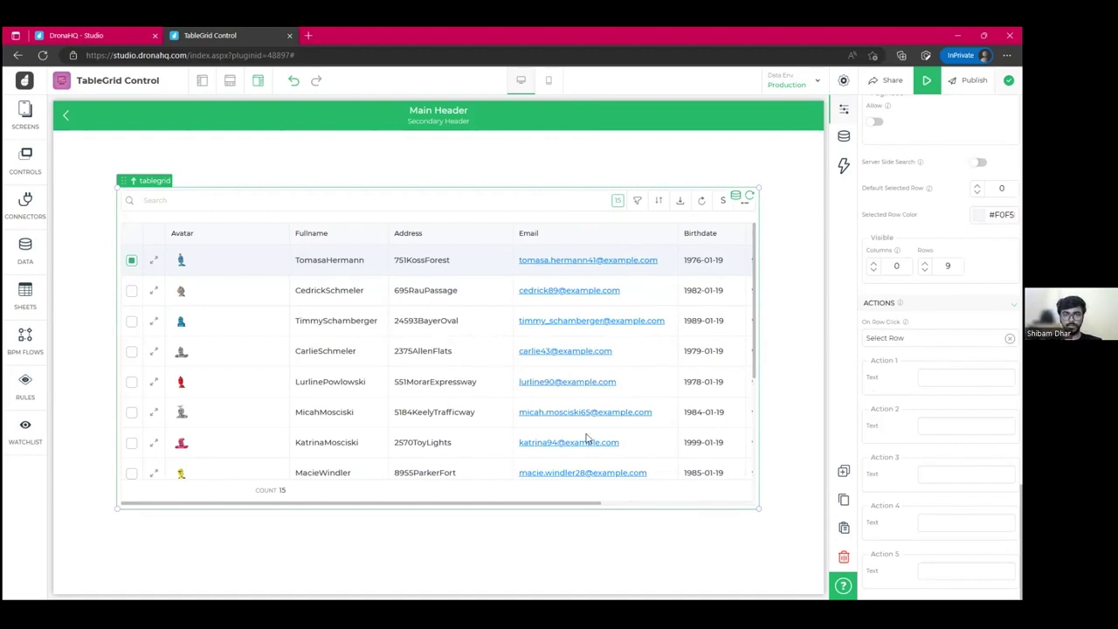
pyautogui.moveTo(516, 504); pyautogui.dragTo(613, 502)
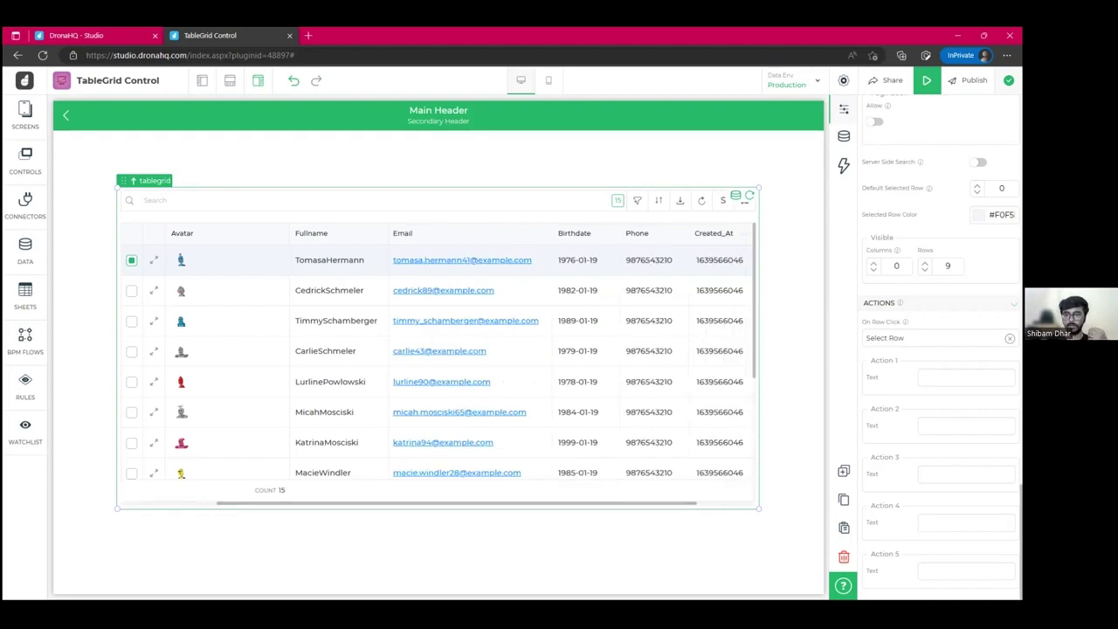
# Set Action 1's text to call with icon-call-out shown in the header, and review the On Row Click options, keeping Select Row.
pyautogui.click(922, 377)
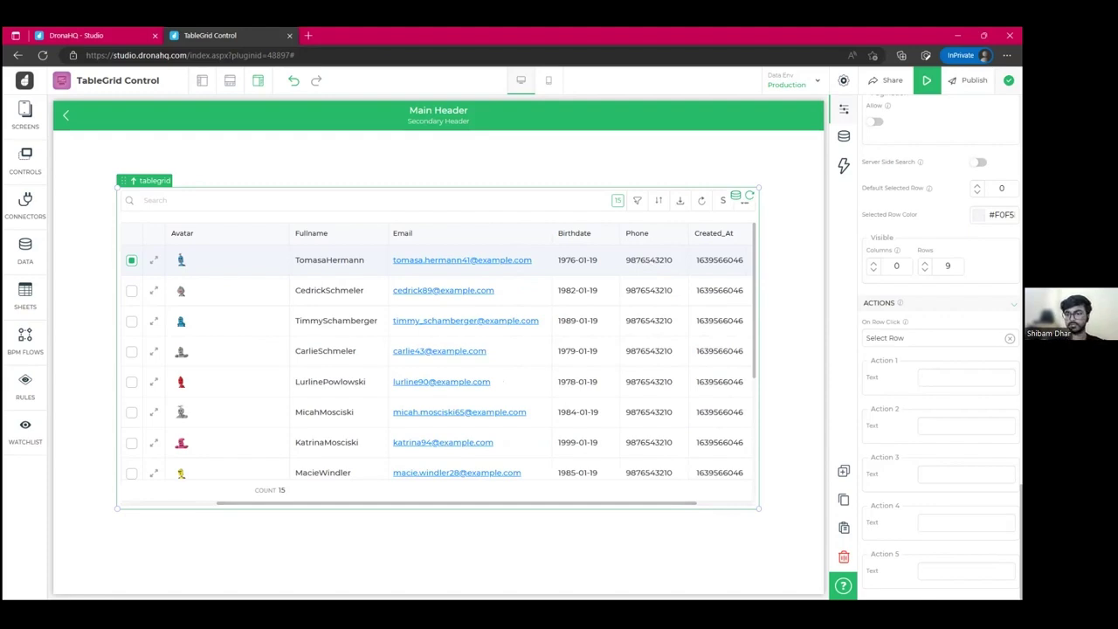
pyautogui.write('call')
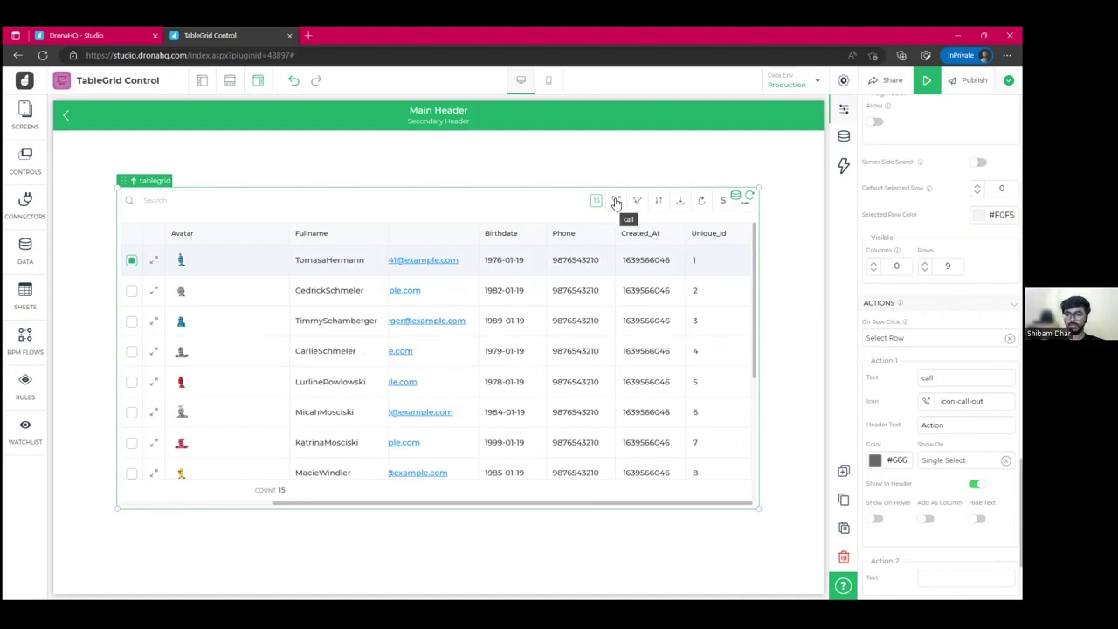
pyautogui.click(897, 339)
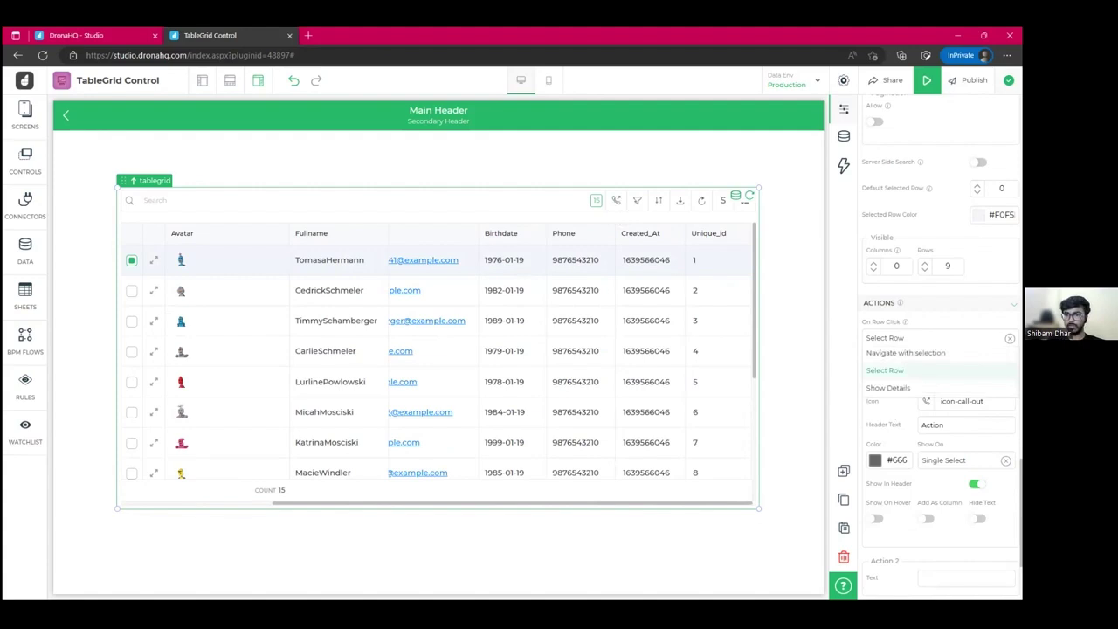
pyautogui.click(902, 504)
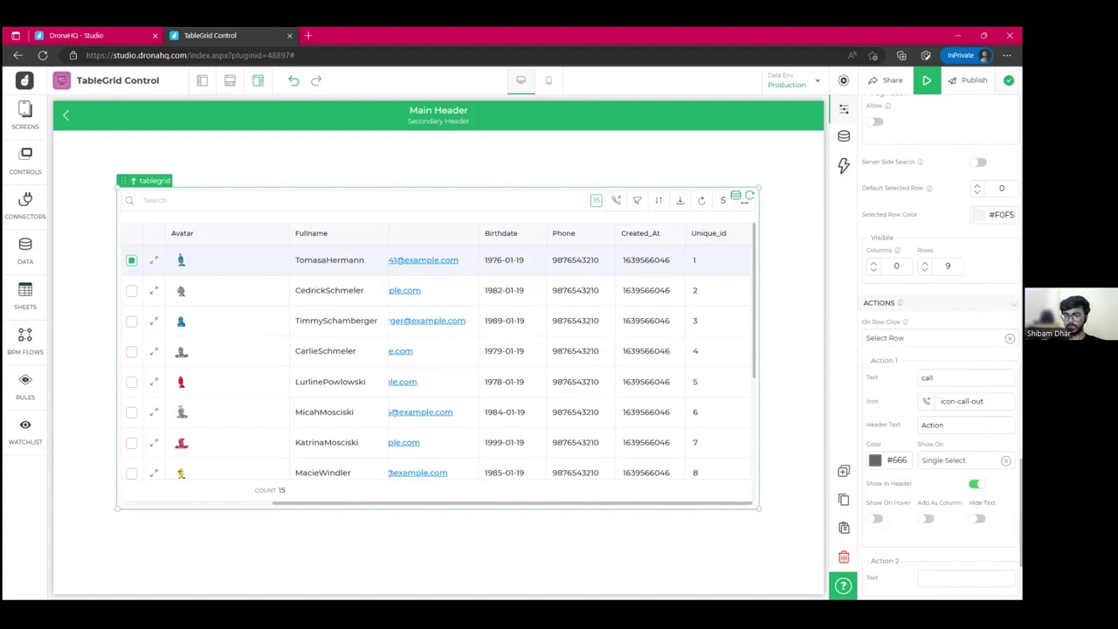
# Add the call action as a column and check it at the end of the table grid.
pyautogui.click(924, 518)
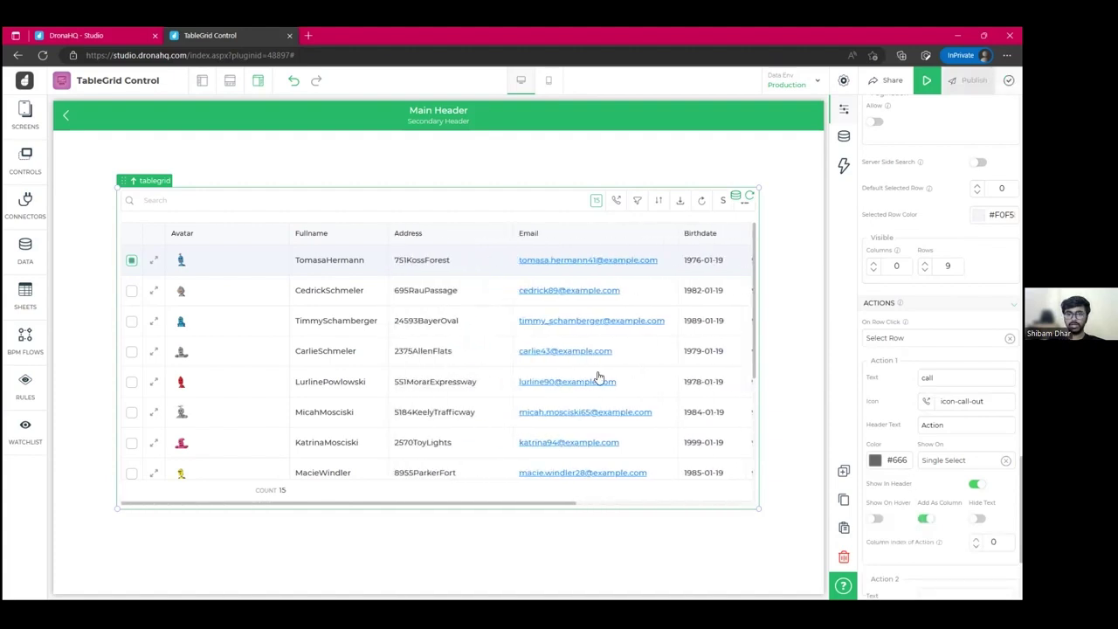
pyautogui.hscroll(3, 582, 375)
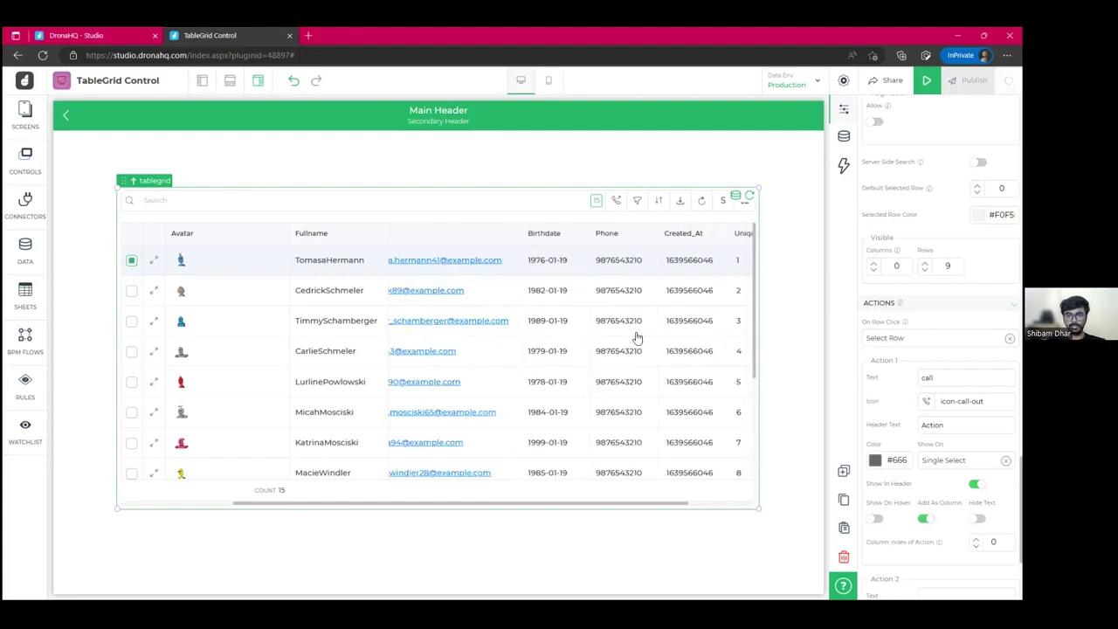
pyautogui.hscroll(2, 638, 338)
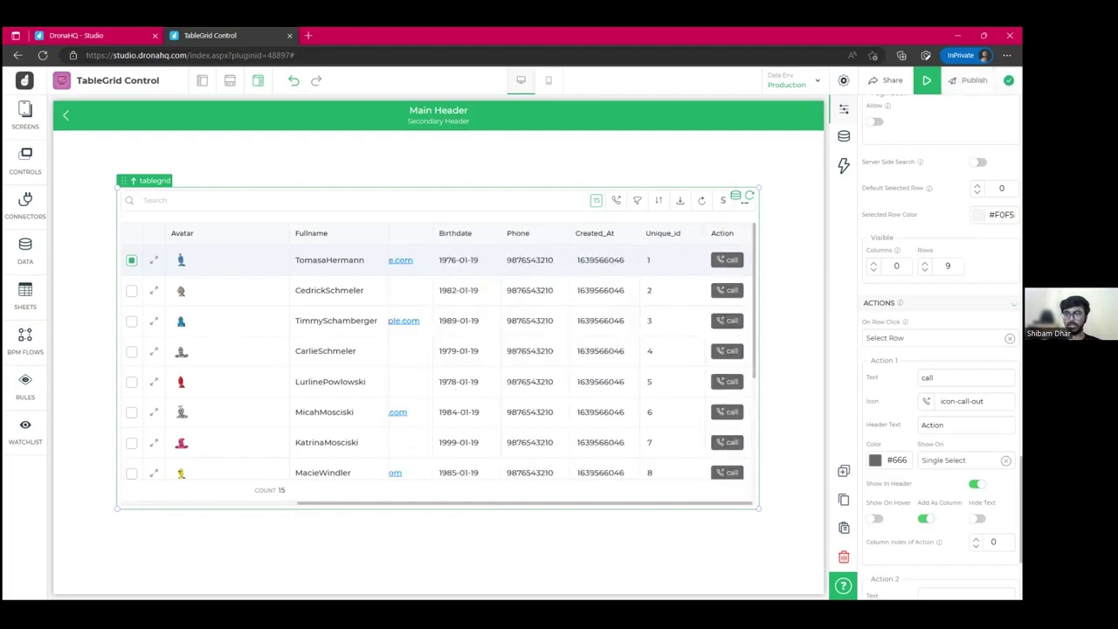
# Change the call action's header text to Call Now and apply it to the table grid.
pyautogui.hotkey('ctrl', 'a')
pyautogui.write('Call Now')
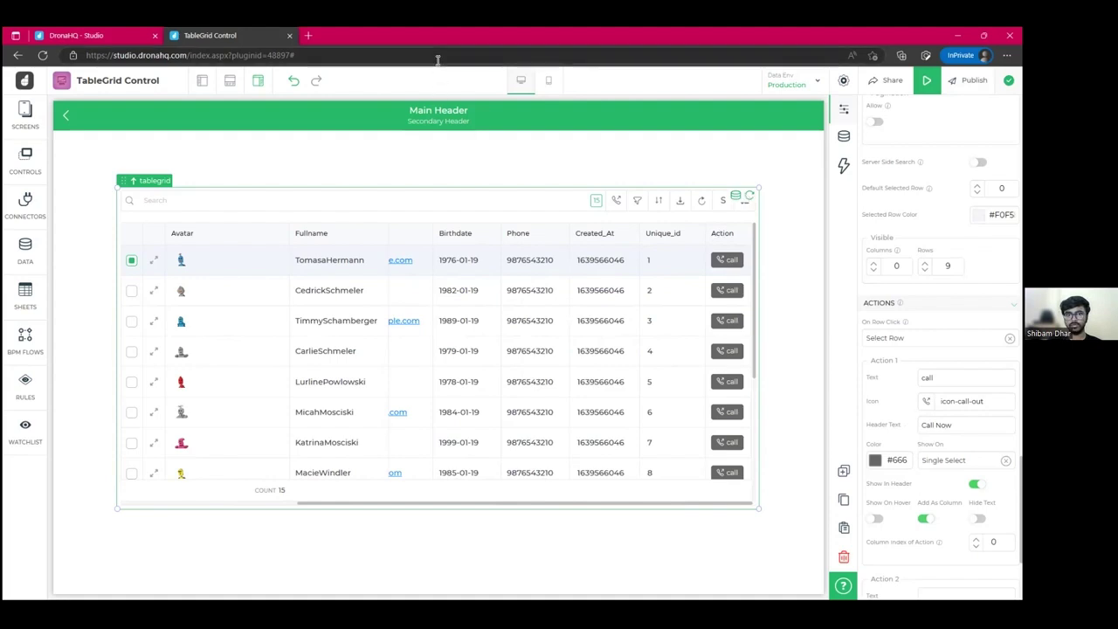
pyautogui.click(594, 161)
pyautogui.click(651, 290)
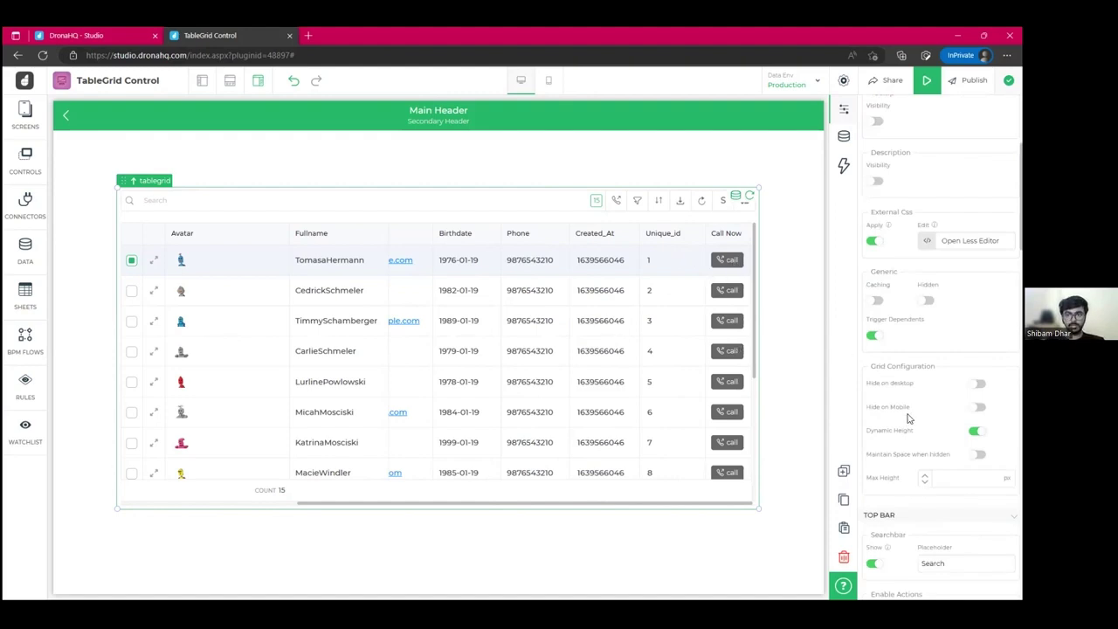
# Set the call action's column index to 7, checking the Call Now column's place among the grid columns.
pyautogui.scroll(-5, 908, 419)
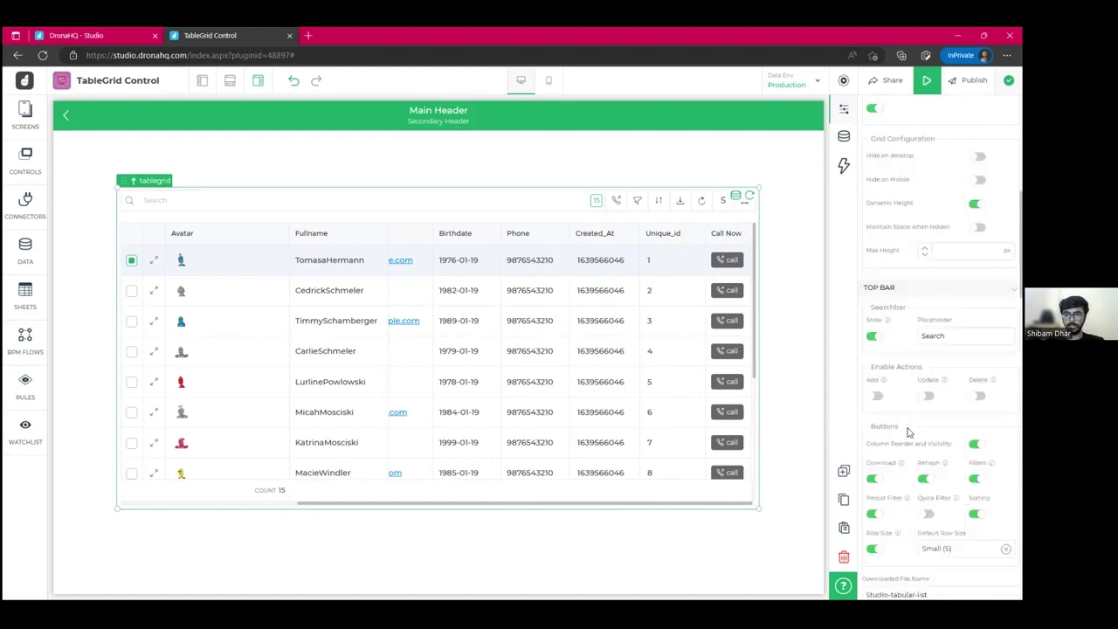
pyautogui.scroll(-3, 908, 437)
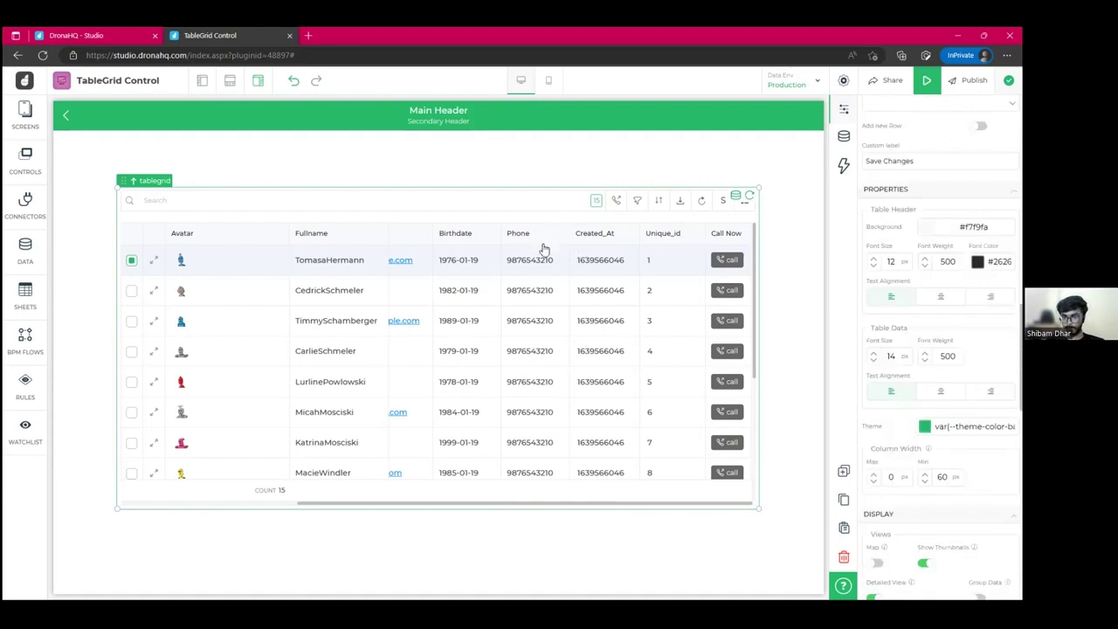
pyautogui.scroll(-2, 939, 367)
pyautogui.scroll(-1, 938, 349)
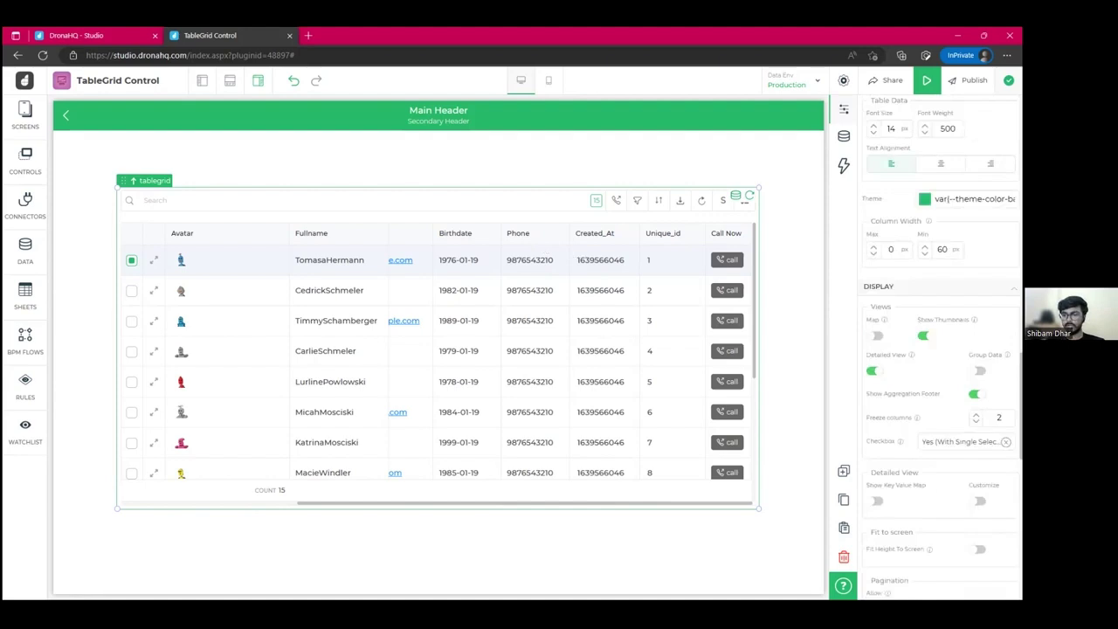
pyautogui.scroll(-5, 913, 502)
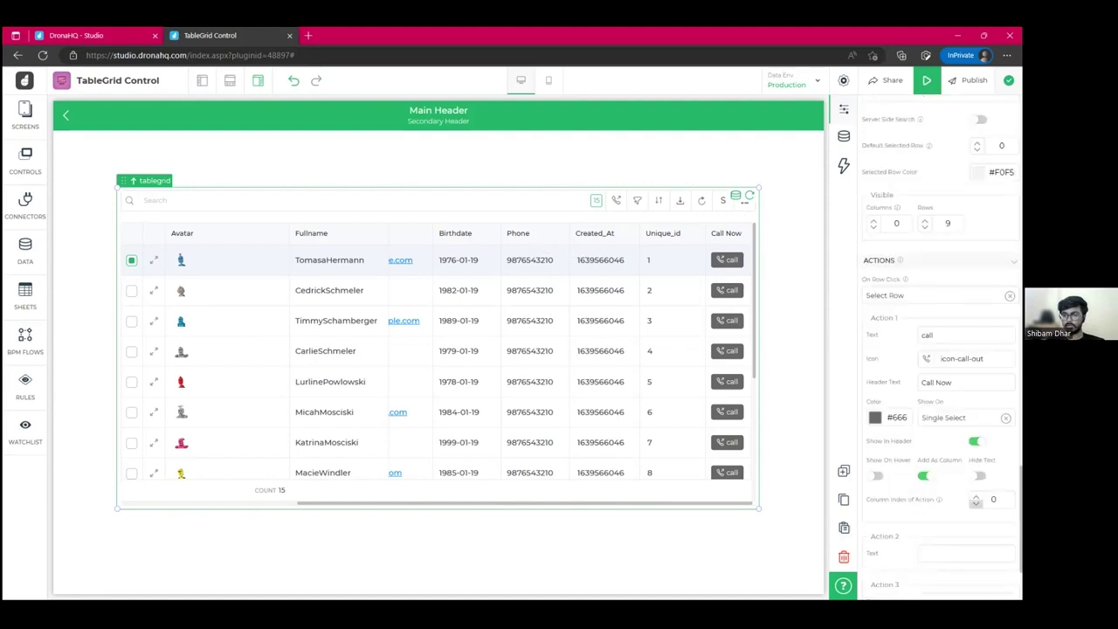
pyautogui.click(975, 495)
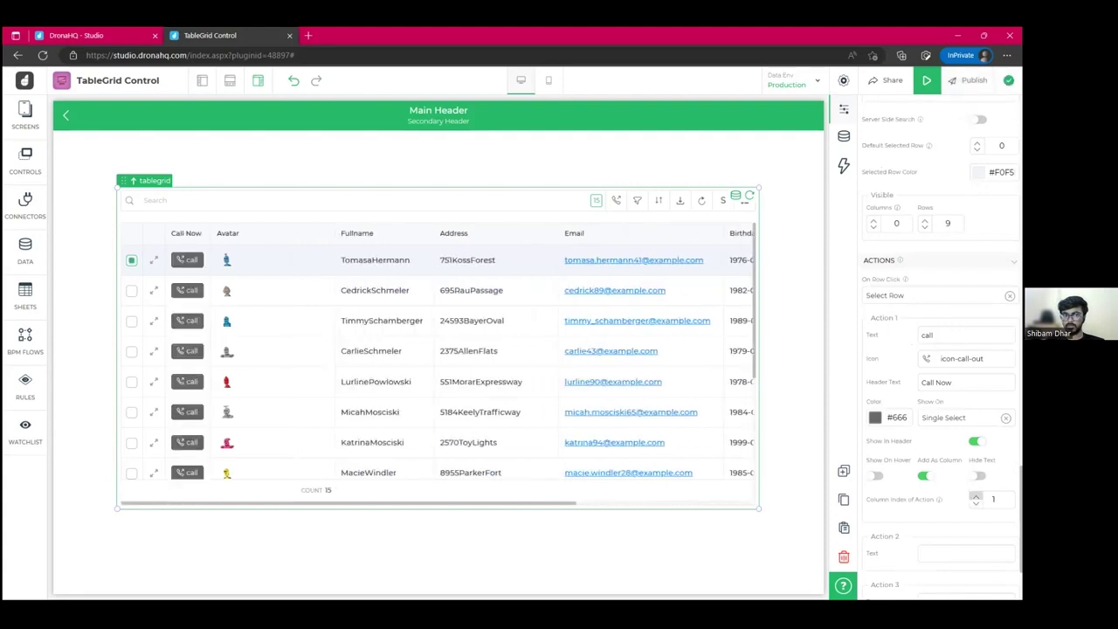
pyautogui.click(975, 495)
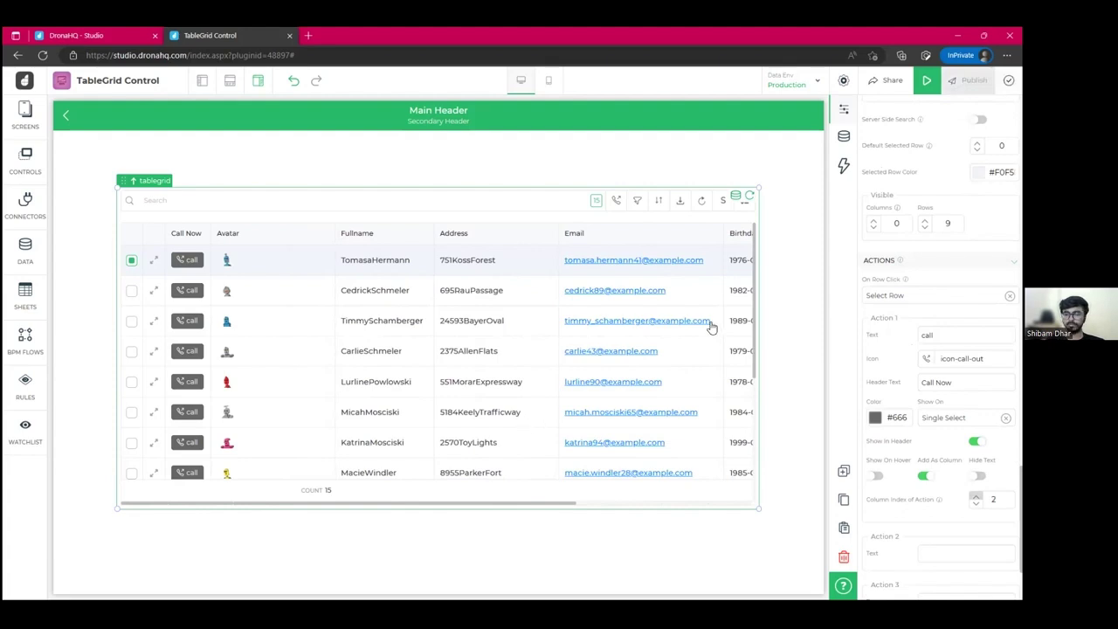
pyautogui.press('Up')
pyautogui.press('Up')
pyautogui.press('Up')
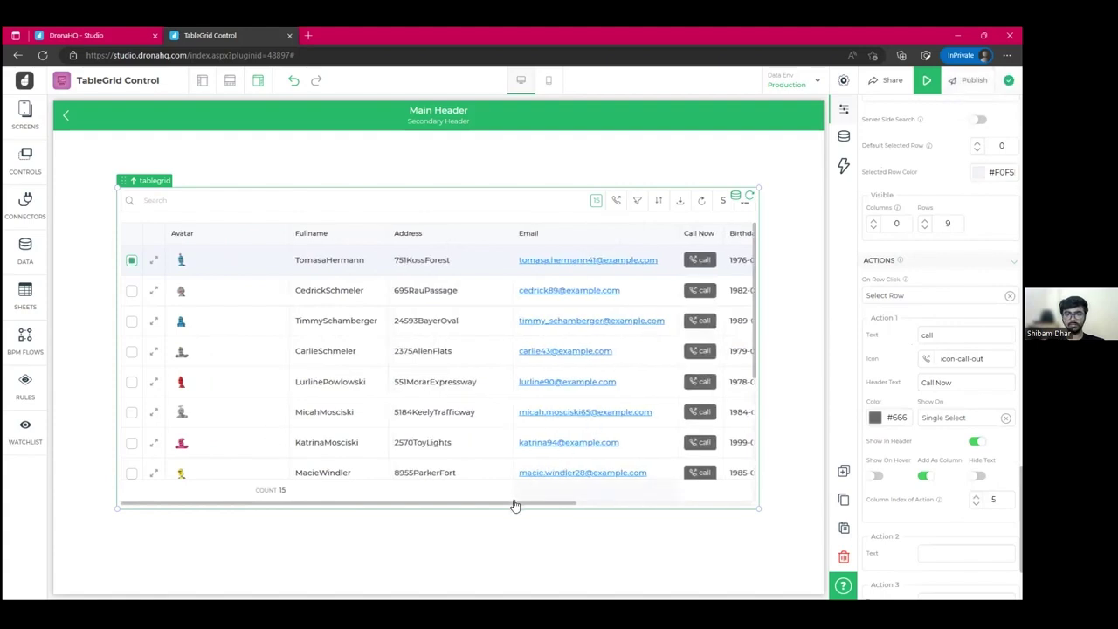
pyautogui.moveTo(509, 503); pyautogui.dragTo(620, 504)
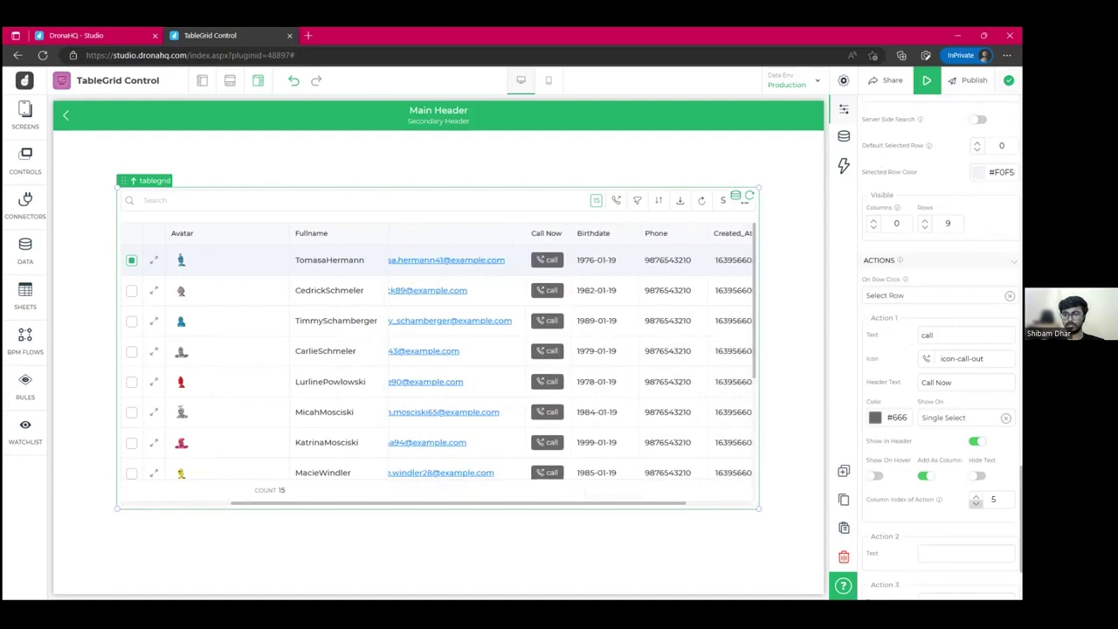
pyautogui.click(975, 496)
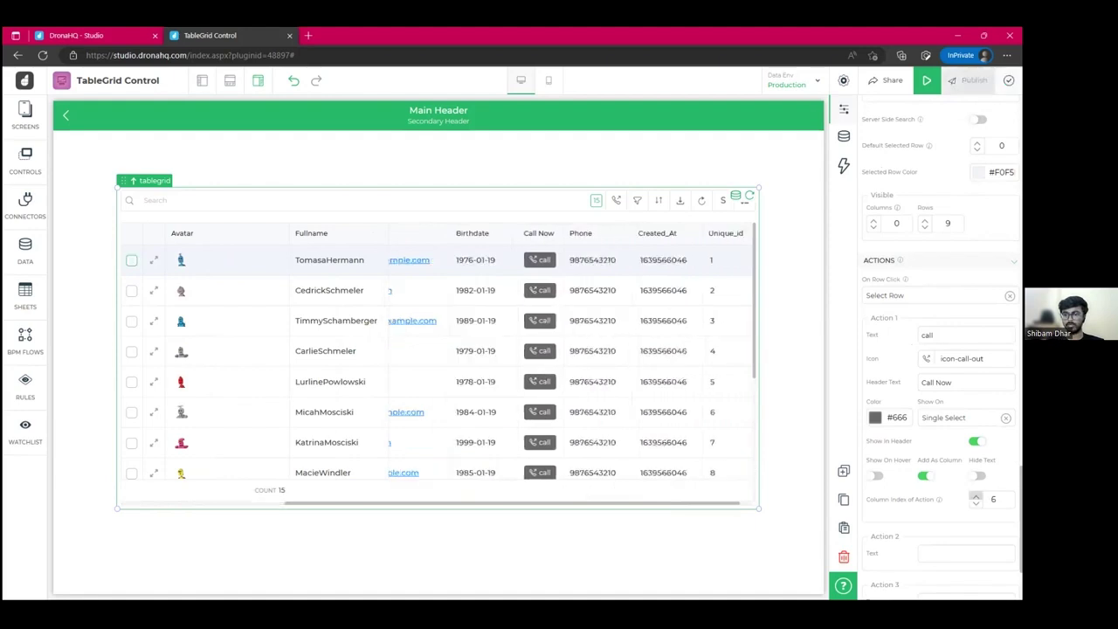
pyautogui.click(976, 496)
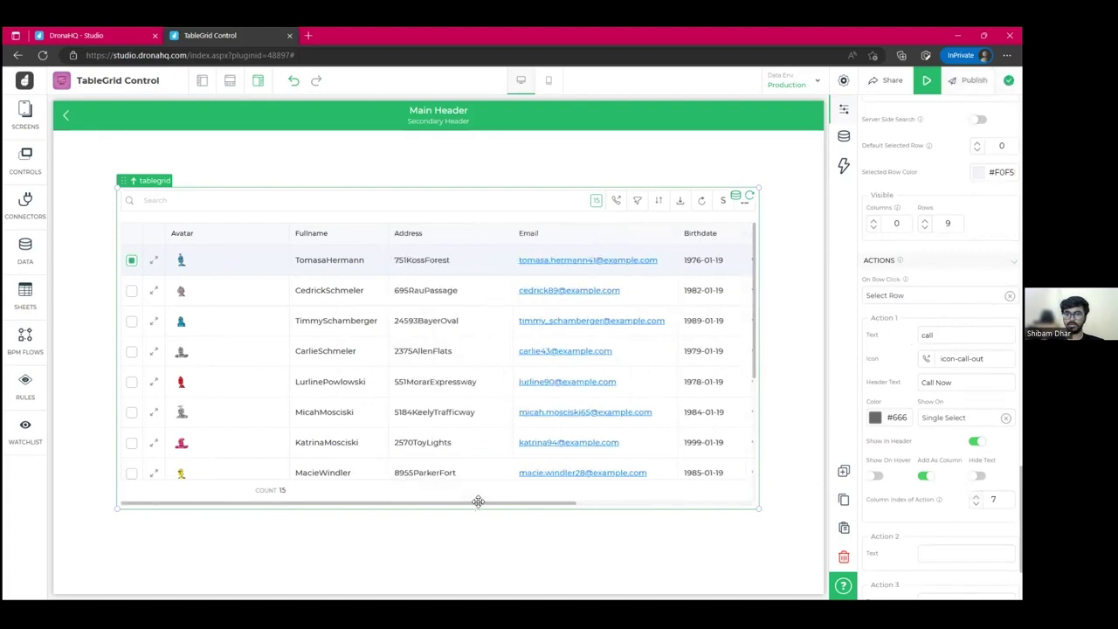
pyautogui.moveTo(479, 505); pyautogui.dragTo(611, 499)
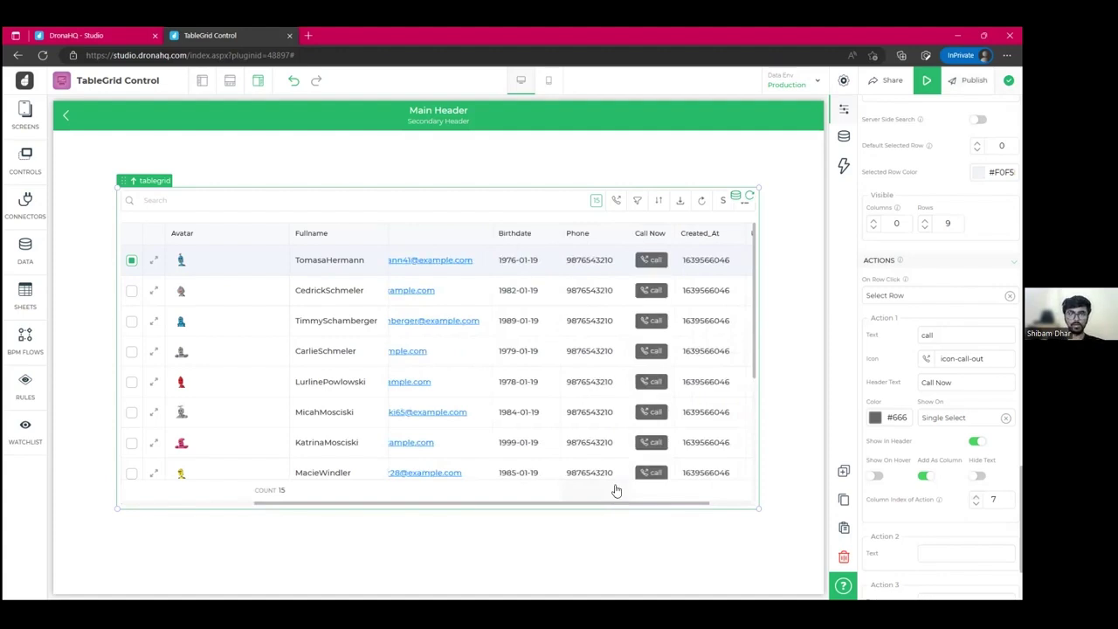
# Show the call action on hover instead of as a column, and try it on the first row in the preview.
pyautogui.click(874, 476)
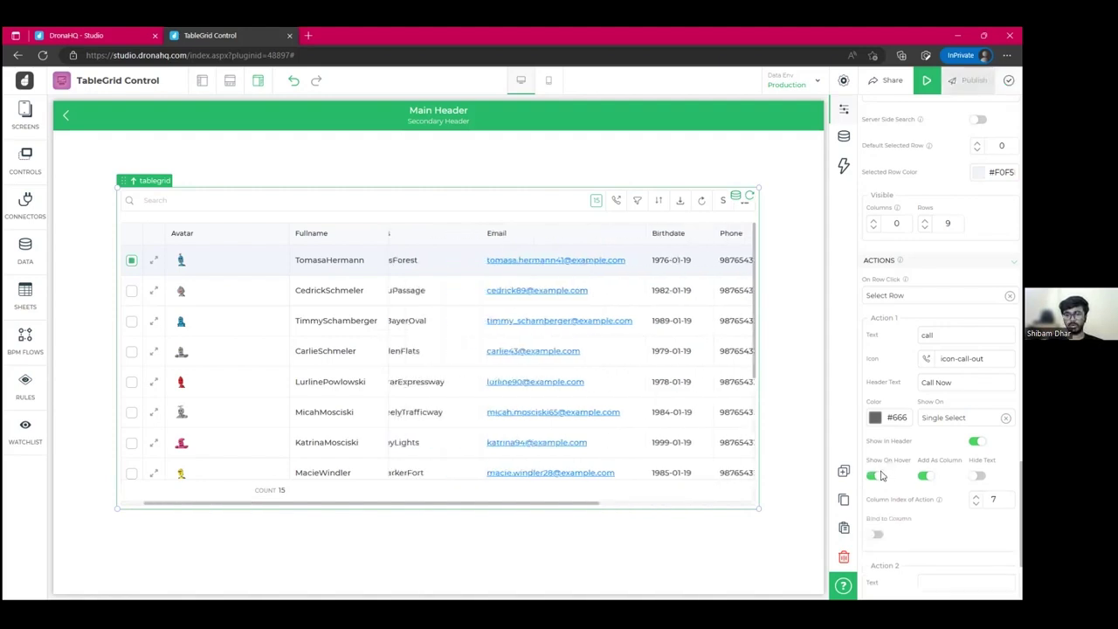
pyautogui.moveTo(545, 503); pyautogui.dragTo(676, 503)
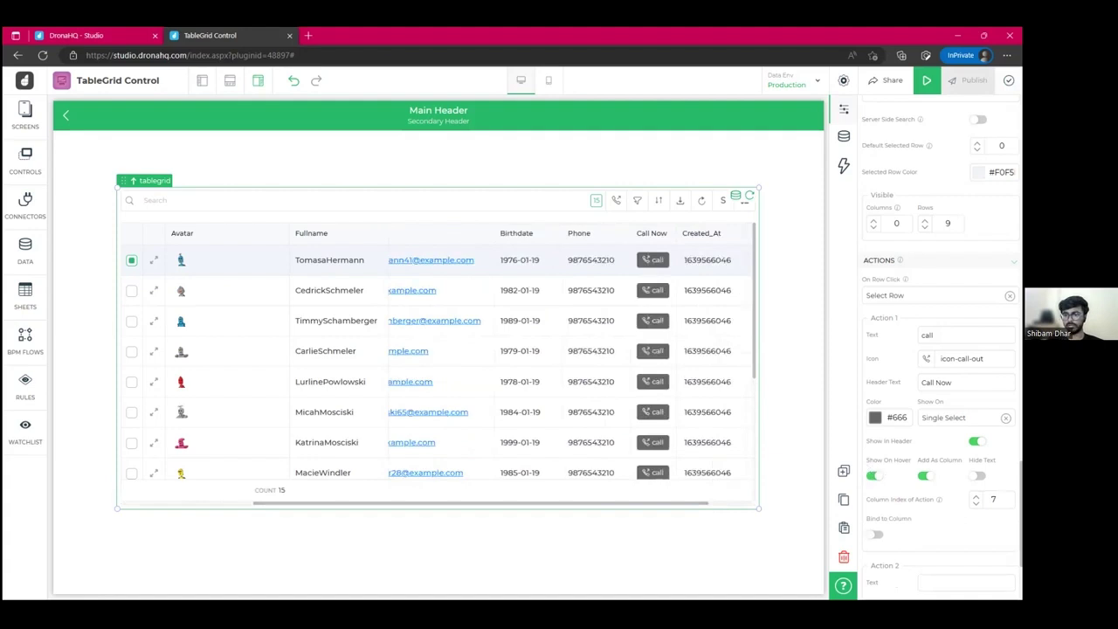
pyautogui.click(924, 476)
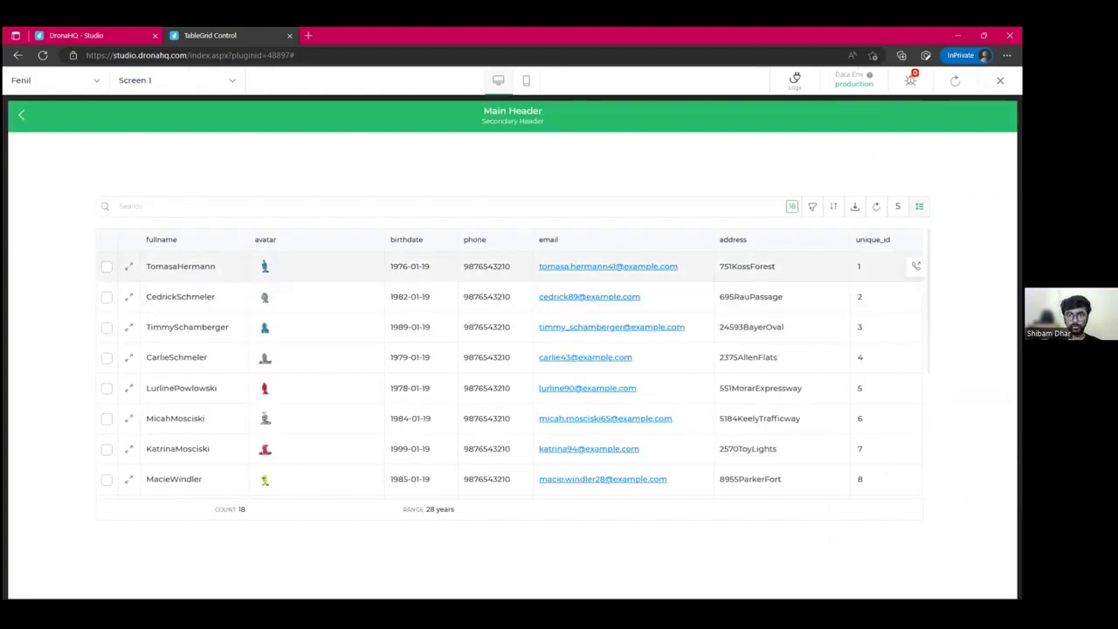
pyautogui.click(916, 269)
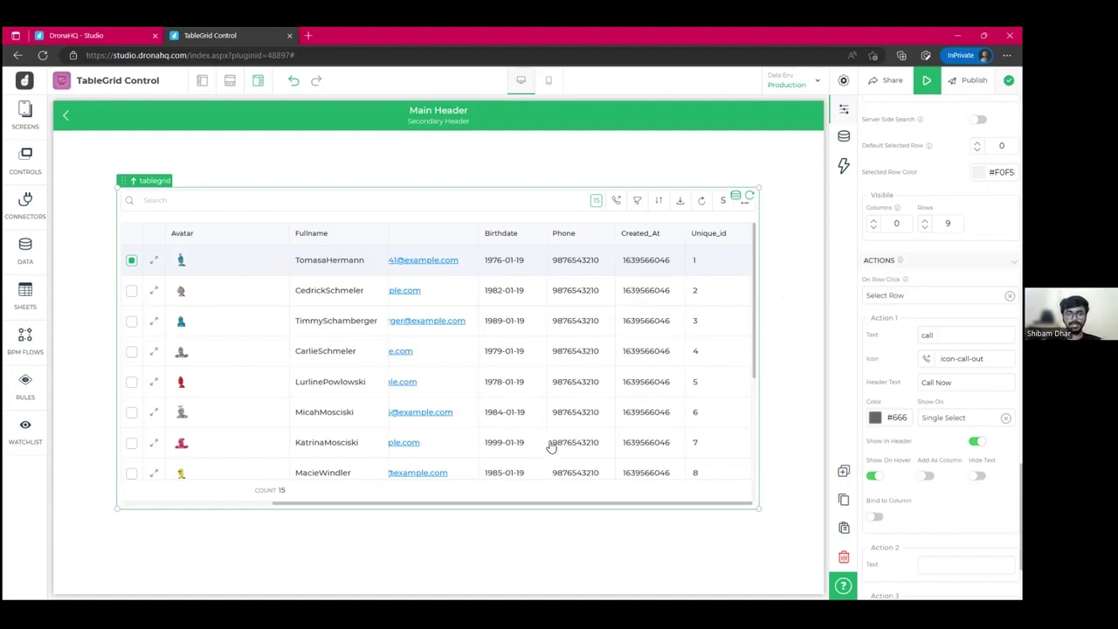
# Switch to the DronaHQ Studio connectors list, look through the SDBitioMarksheet connector's connection settings and close them.
pyautogui.click(110, 33)
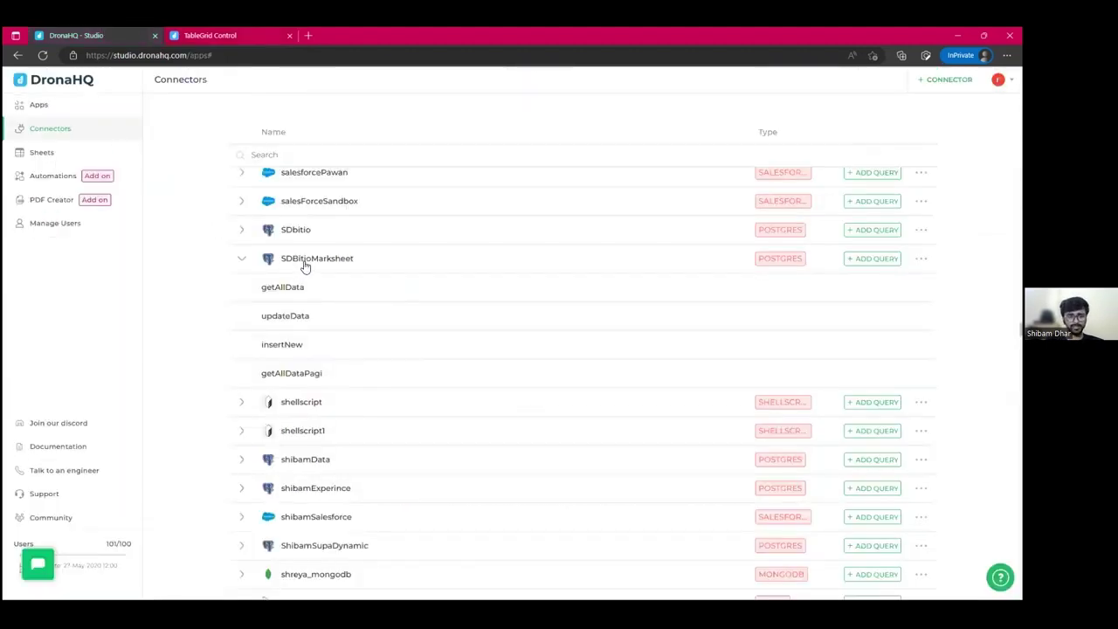
pyautogui.click(920, 258)
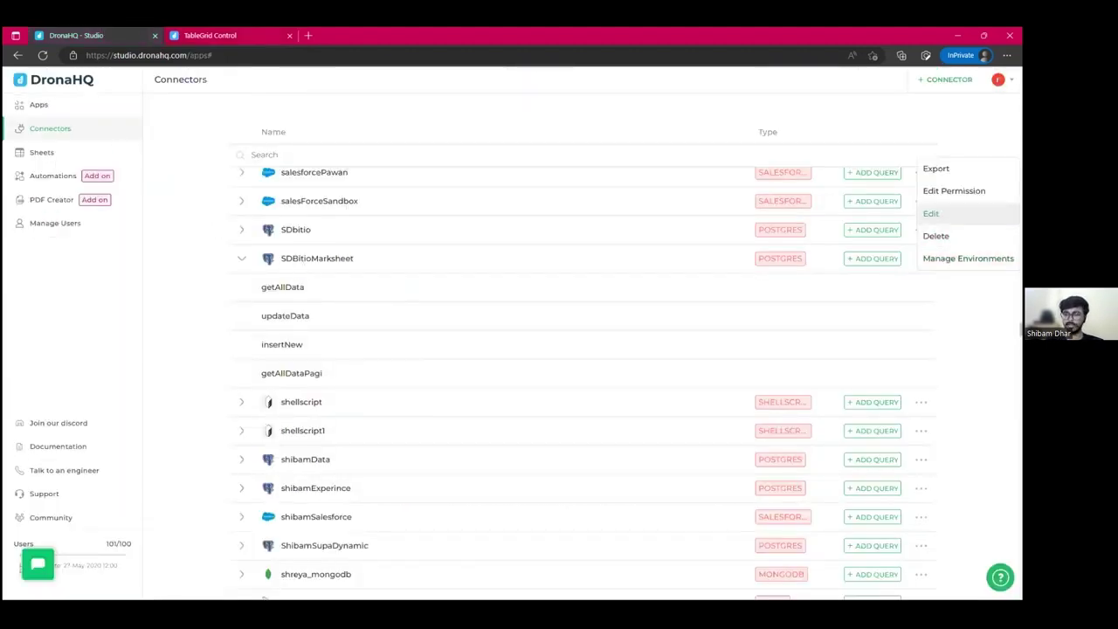
pyautogui.click(931, 213)
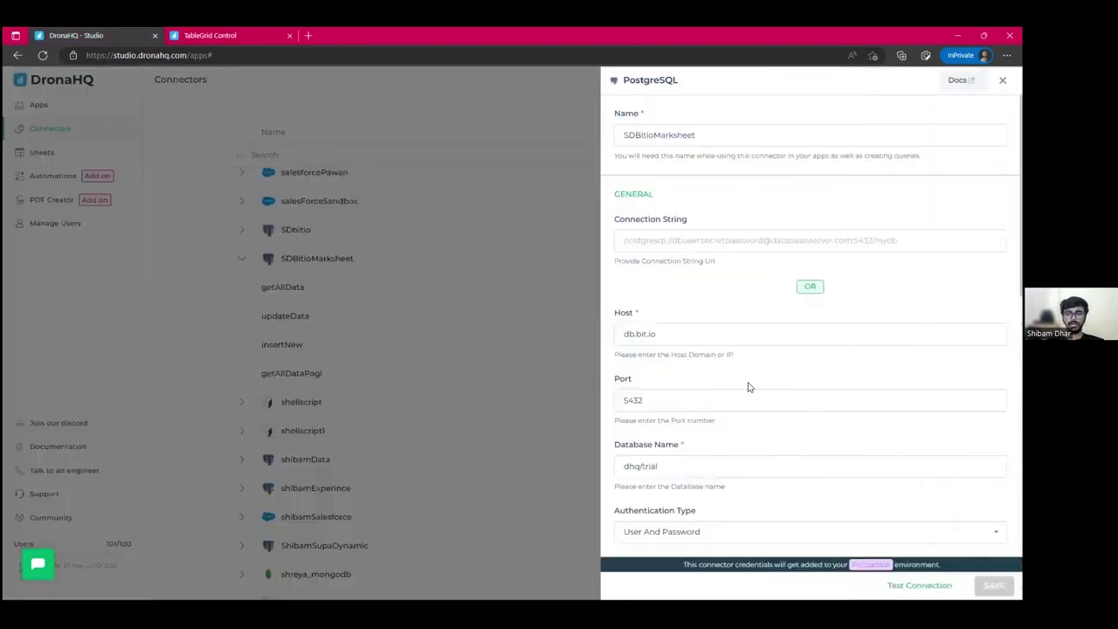
pyautogui.scroll(-3, 715, 424)
pyautogui.scroll(3, 714, 423)
pyautogui.click(376, 257)
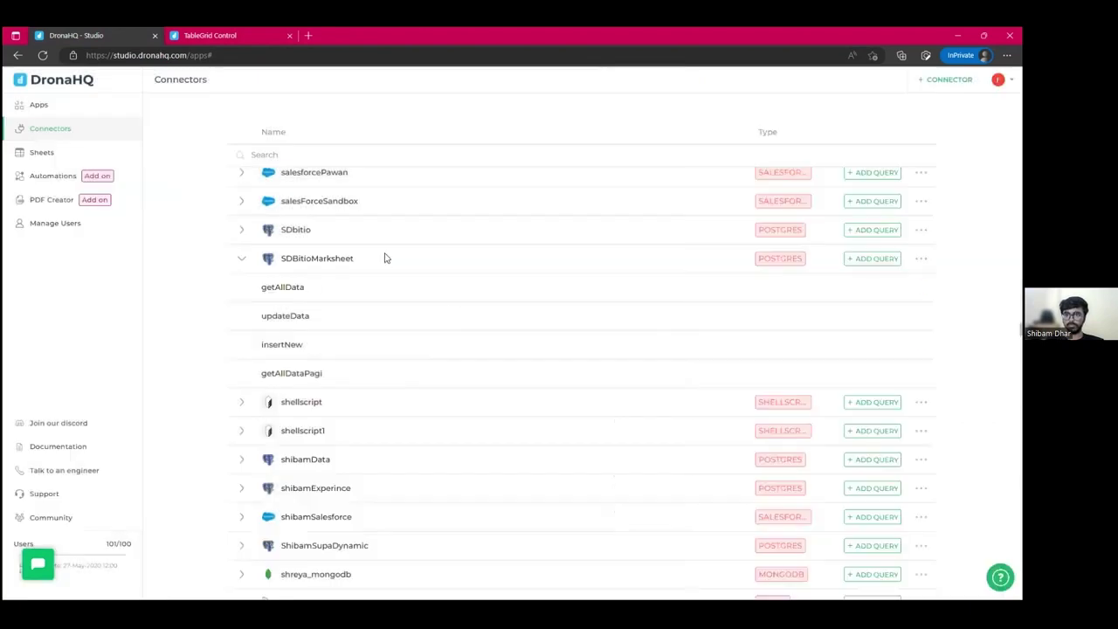
# Start a new query on the SDBitioMarksheet connector and expand the marksheet table's columns in the schema.
pyautogui.click(874, 259)
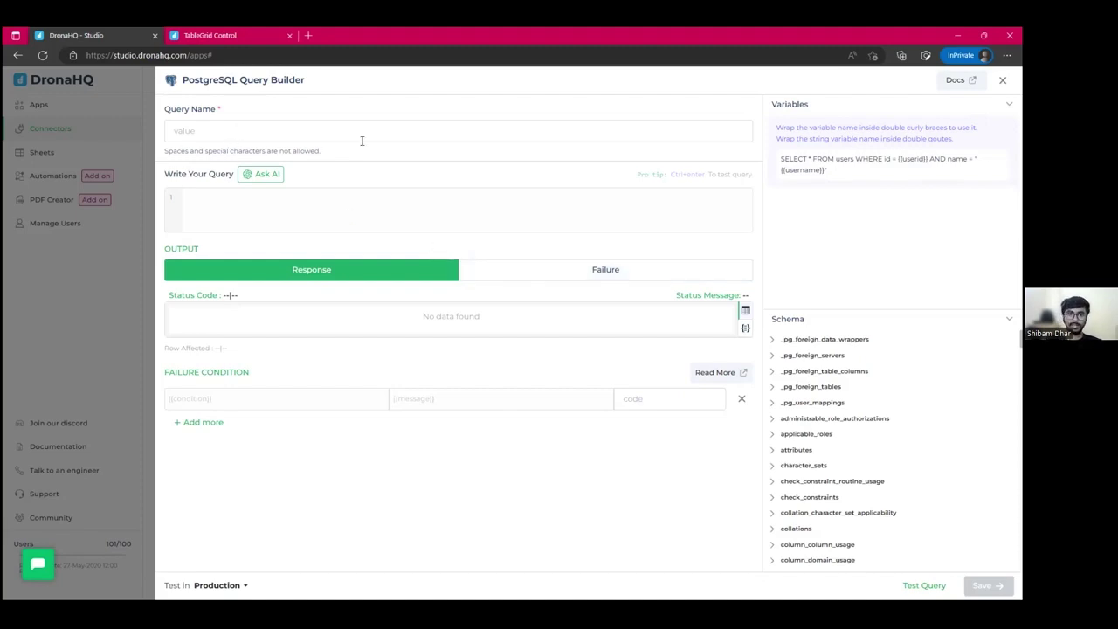
pyautogui.scroll(-2, 808, 472)
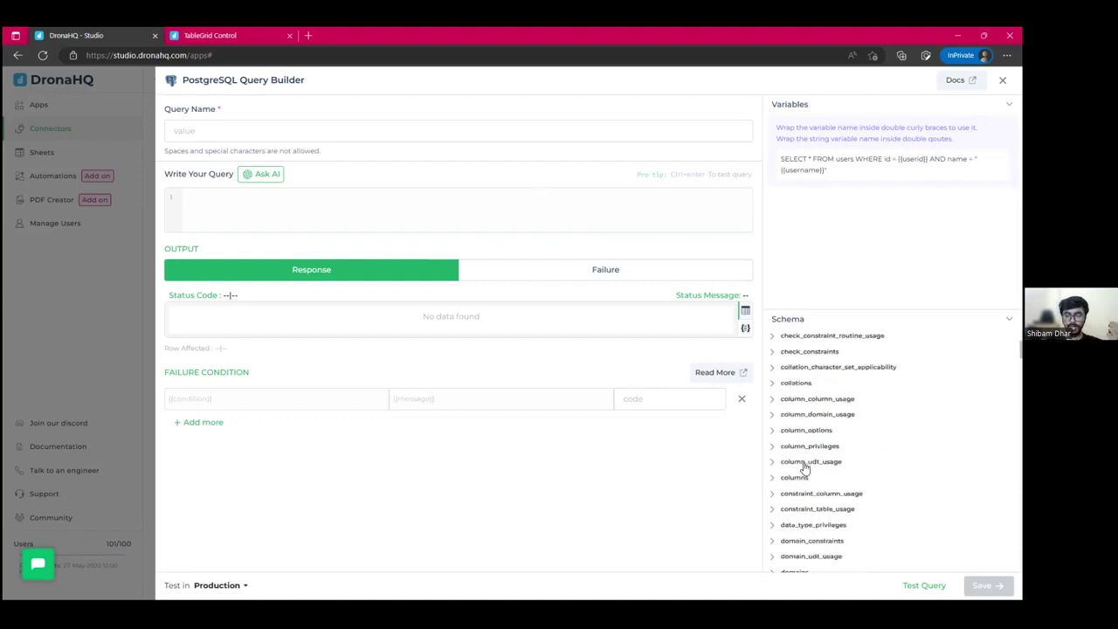
pyautogui.scroll(-3, 789, 498)
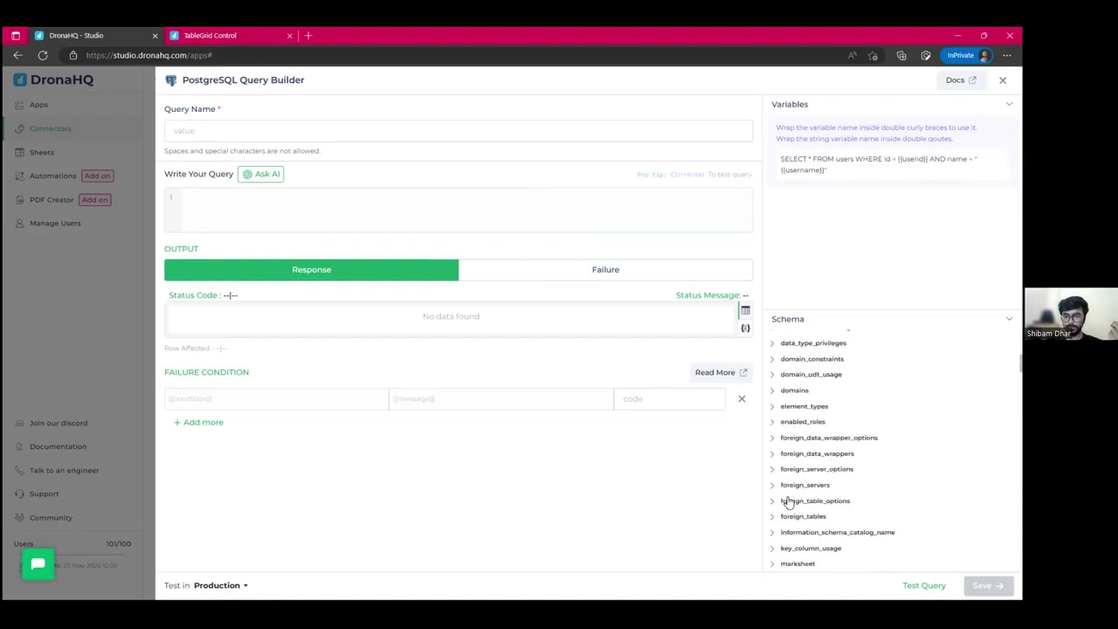
pyautogui.scroll(-1, 813, 531)
pyautogui.click(797, 529)
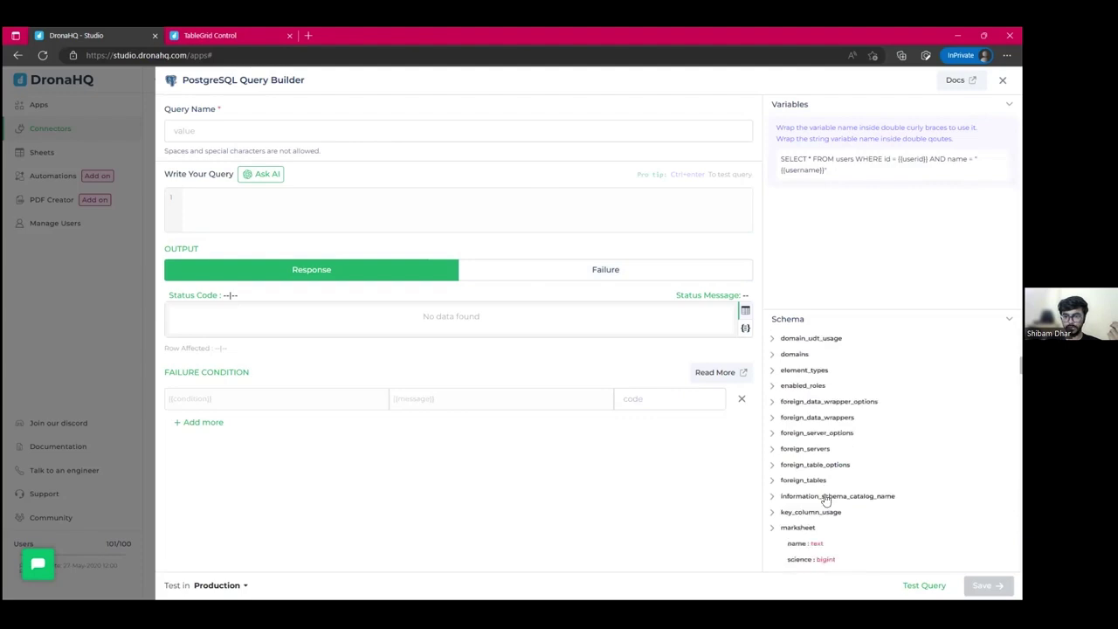
pyautogui.scroll(-2, 825, 499)
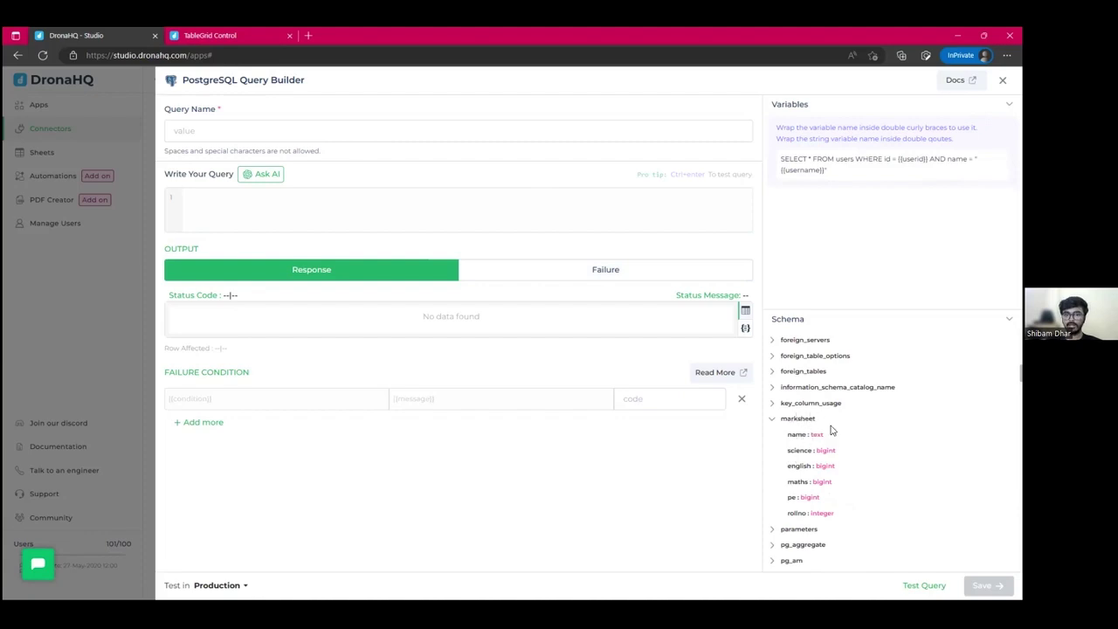
# Write the query select * FROM marksheet, test it and look through the returned rows.
pyautogui.click(345, 196)
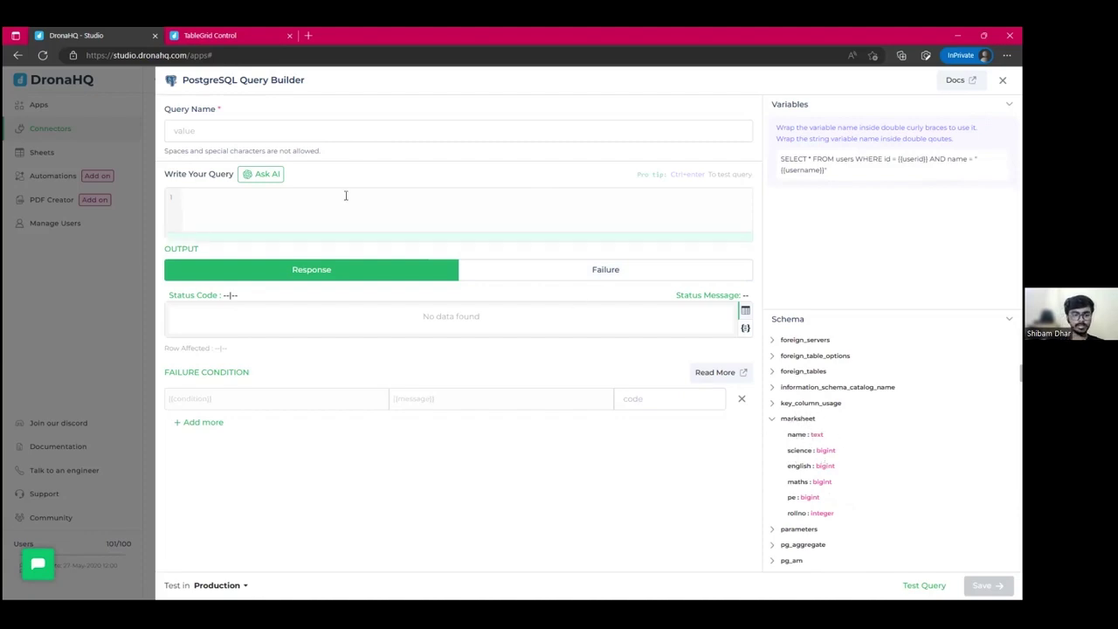
pyautogui.write('select ')
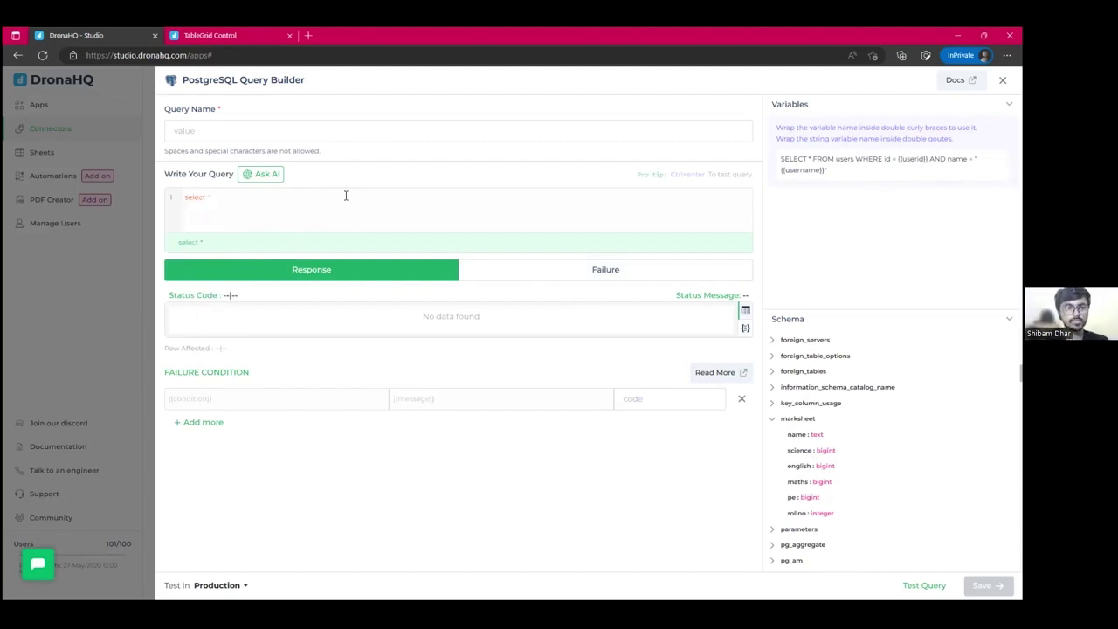
pyautogui.write('* FROM ')
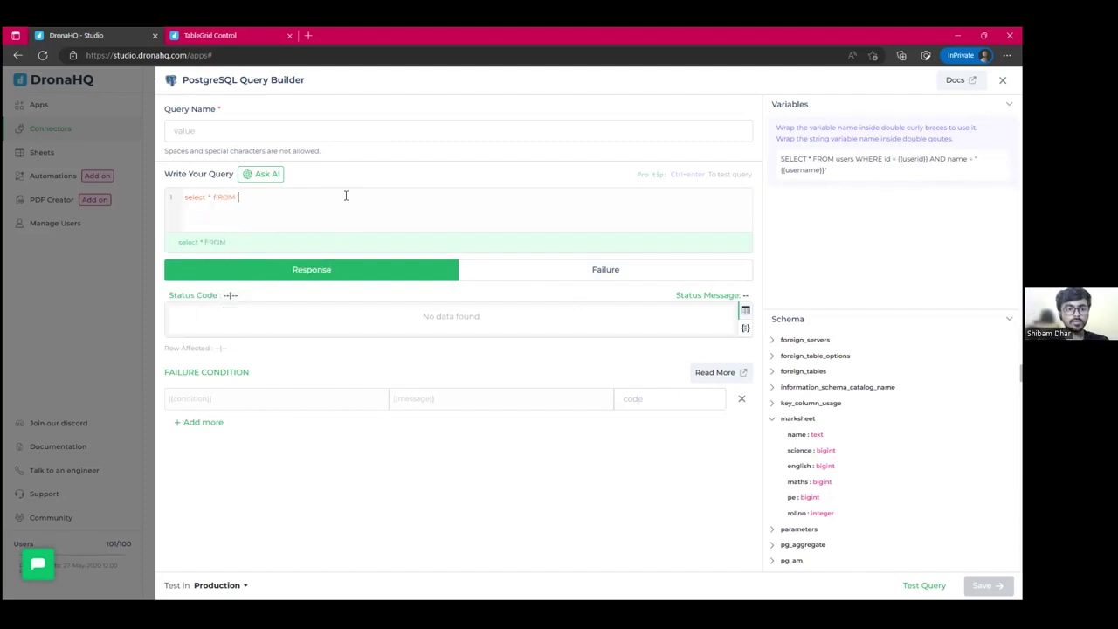
pyautogui.write('mar')
pyautogui.press('Return')
pyautogui.hotkey('ctrl', 'Return')
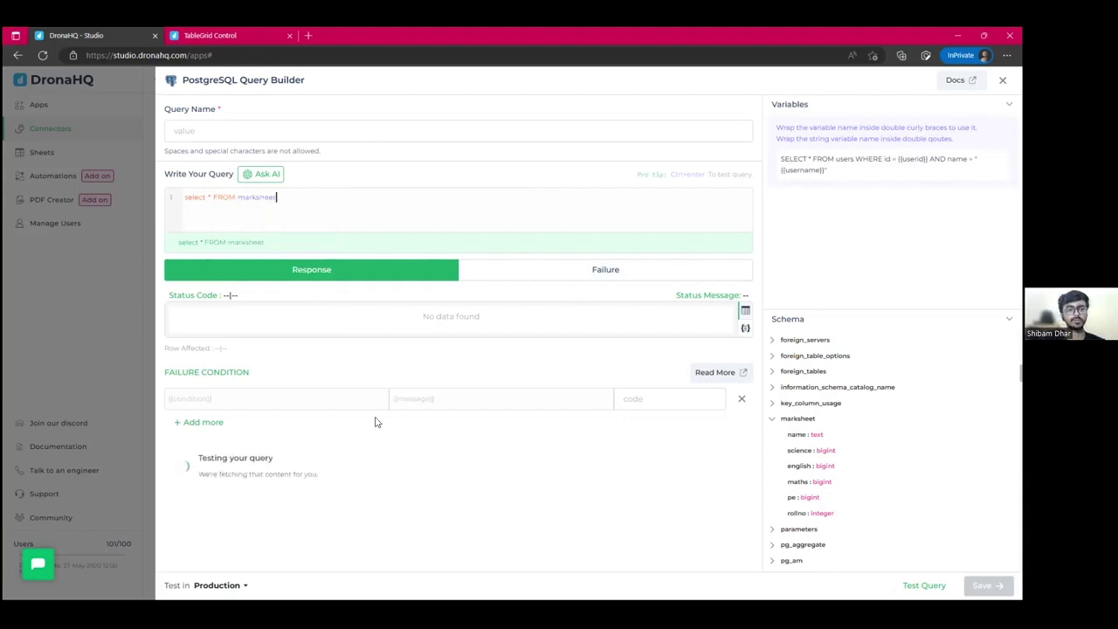
pyautogui.scroll(-2, 582, 533)
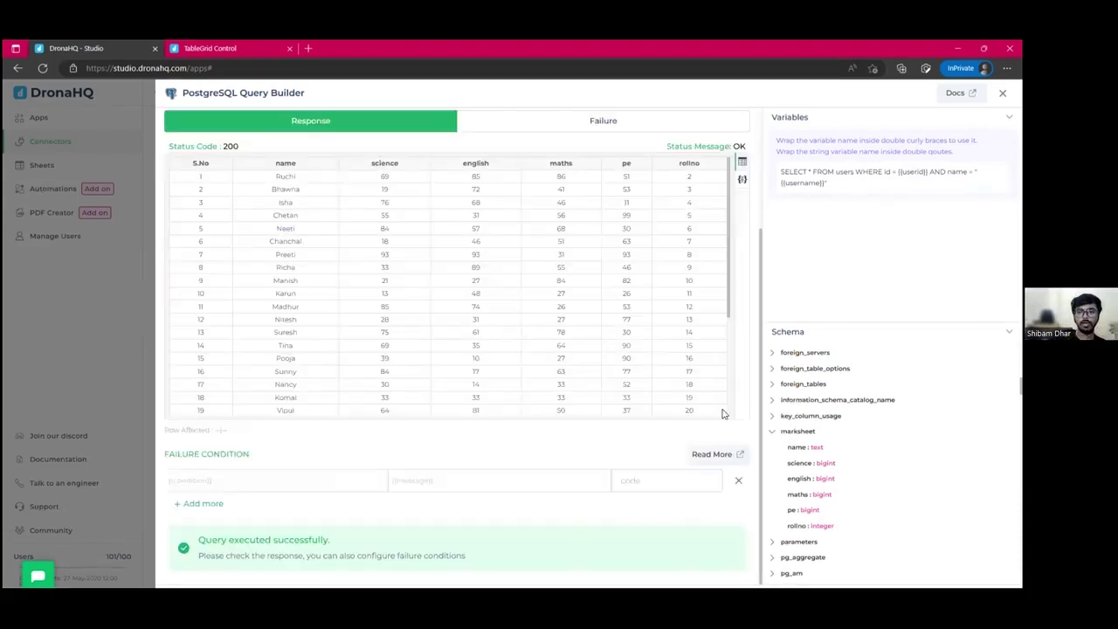
pyautogui.scroll(-1, 705, 379)
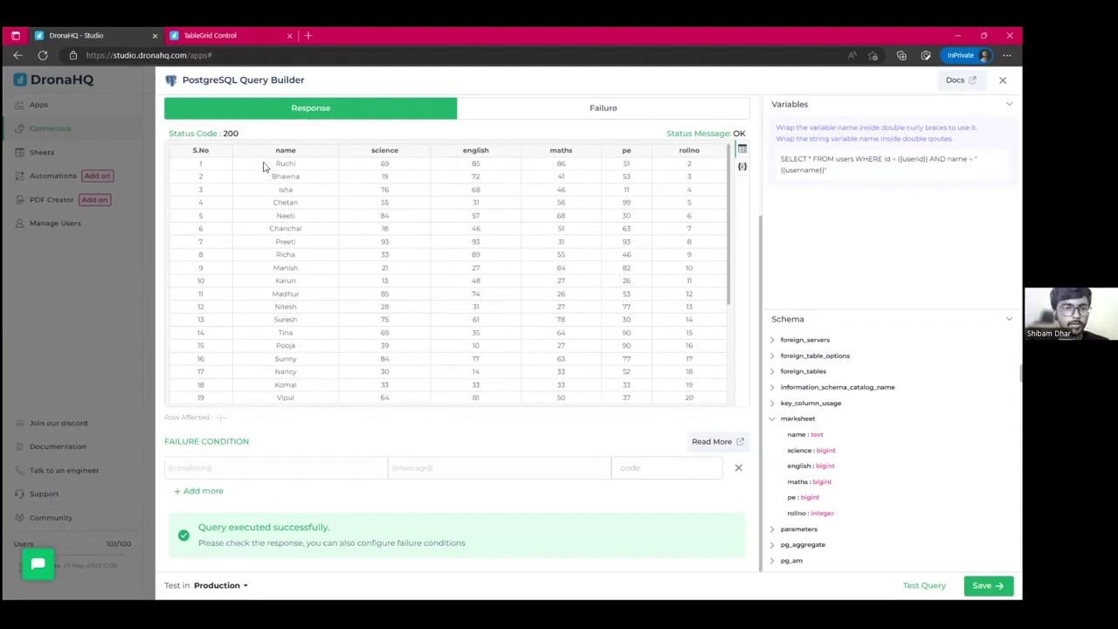
pyautogui.scroll(-3, 312, 242)
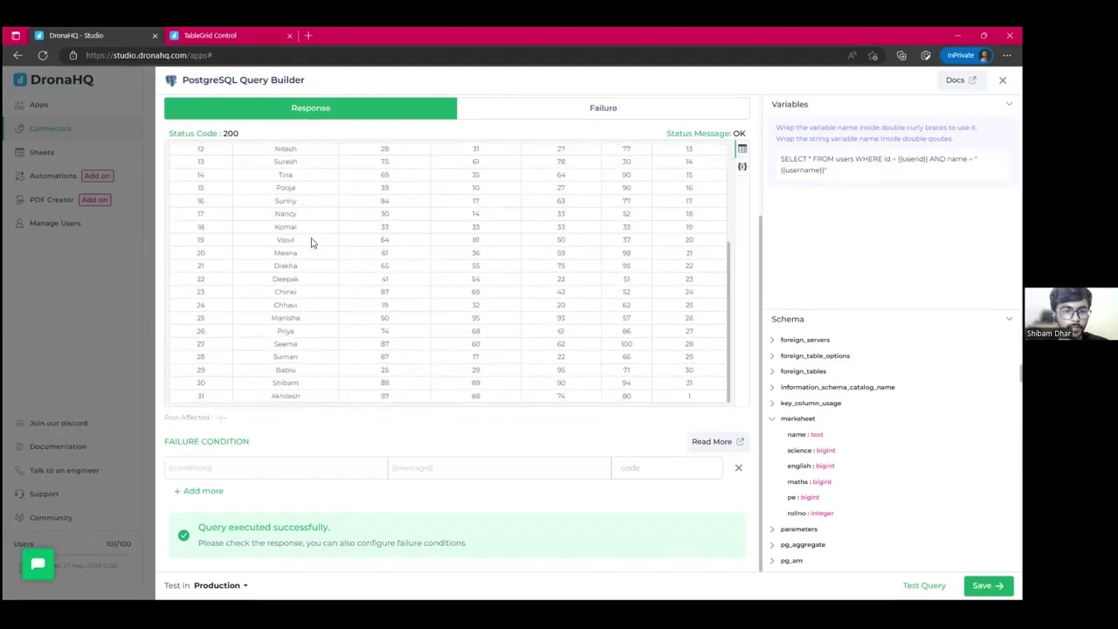
pyautogui.scroll(3, 312, 242)
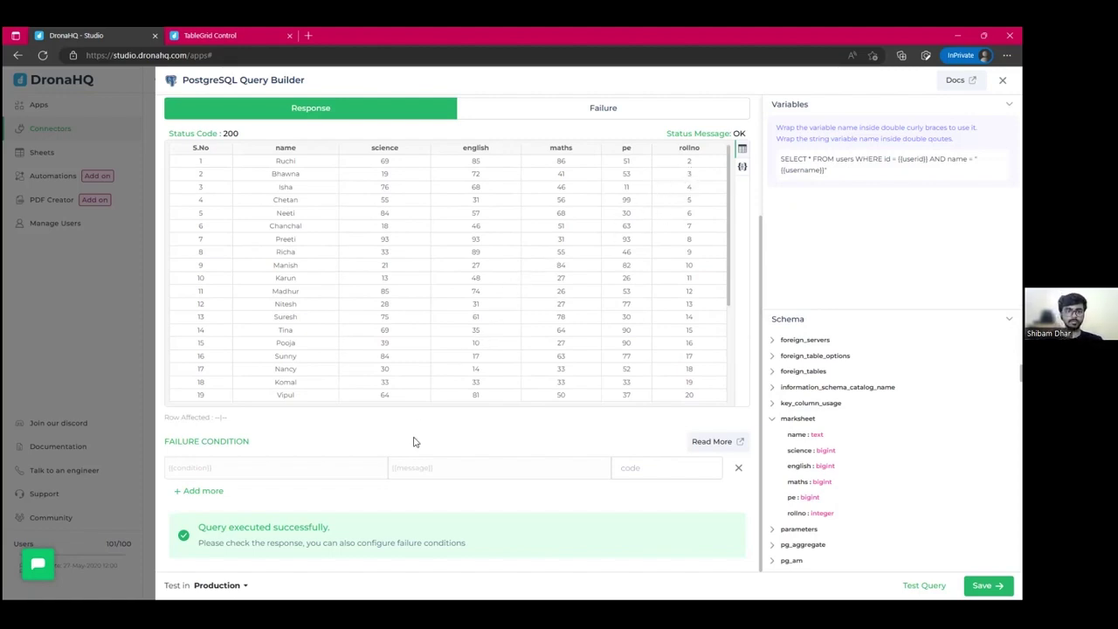
# Ask the AI assistant for a query with the prompt "get all score and average score of marksheet and provide grade".
pyautogui.scroll(3, 414, 441)
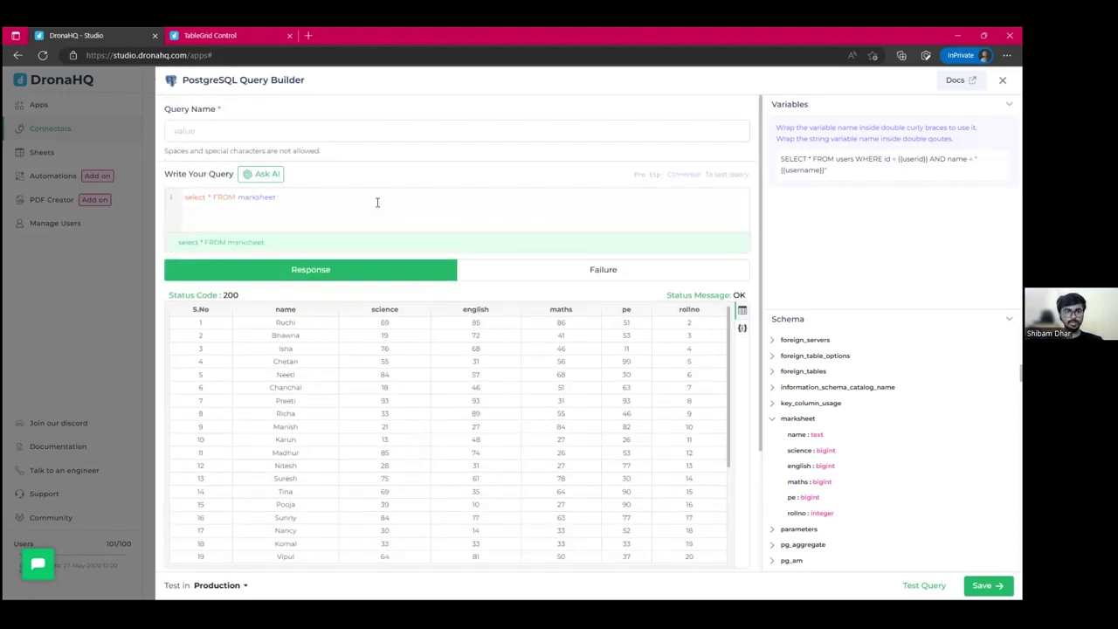
pyautogui.click(378, 202)
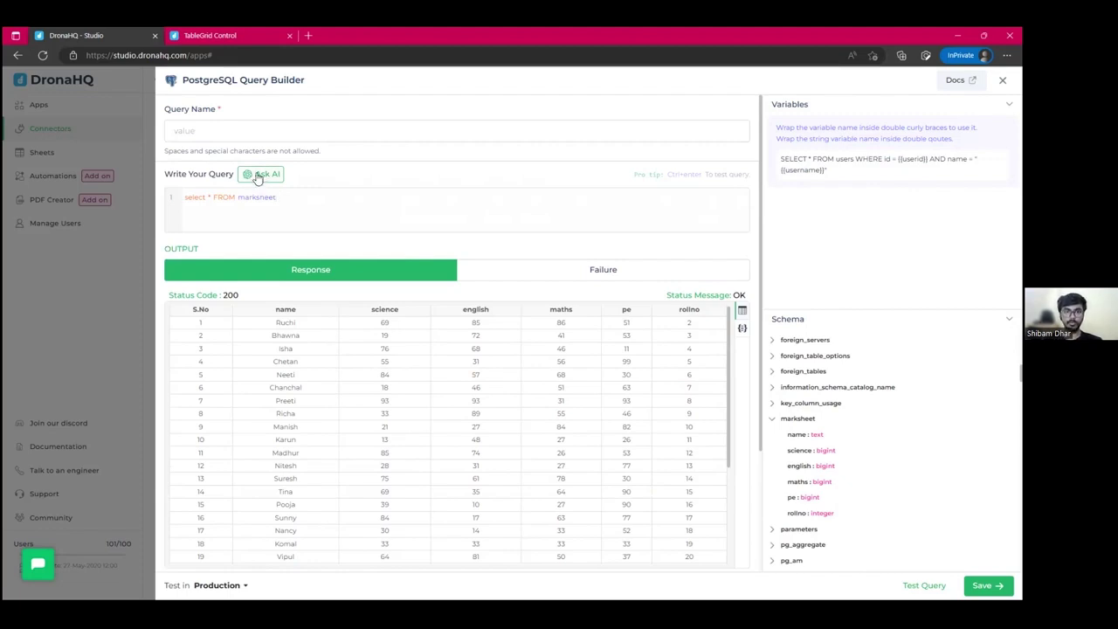
pyautogui.click(262, 173)
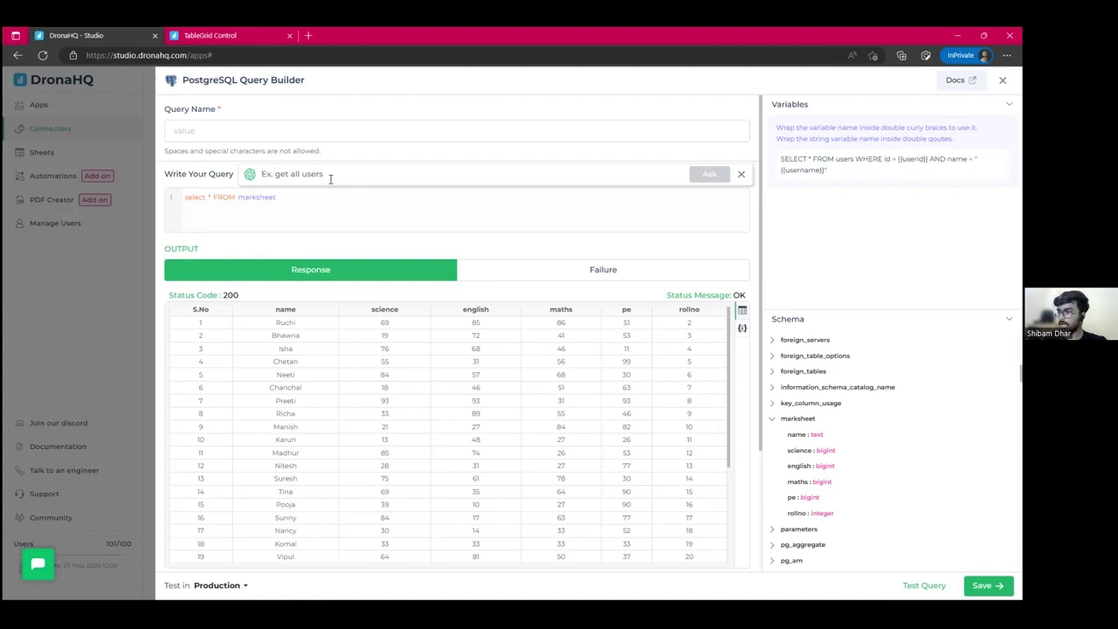
pyautogui.write('gett')
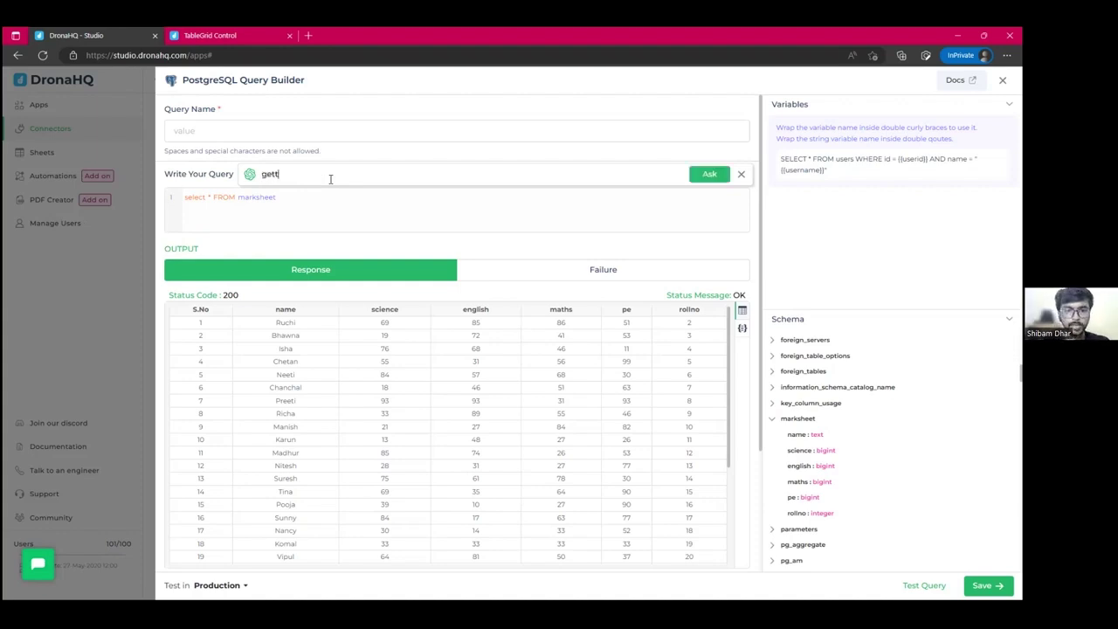
pyautogui.press('BackSpace')
pyautogui.write(' all sc')
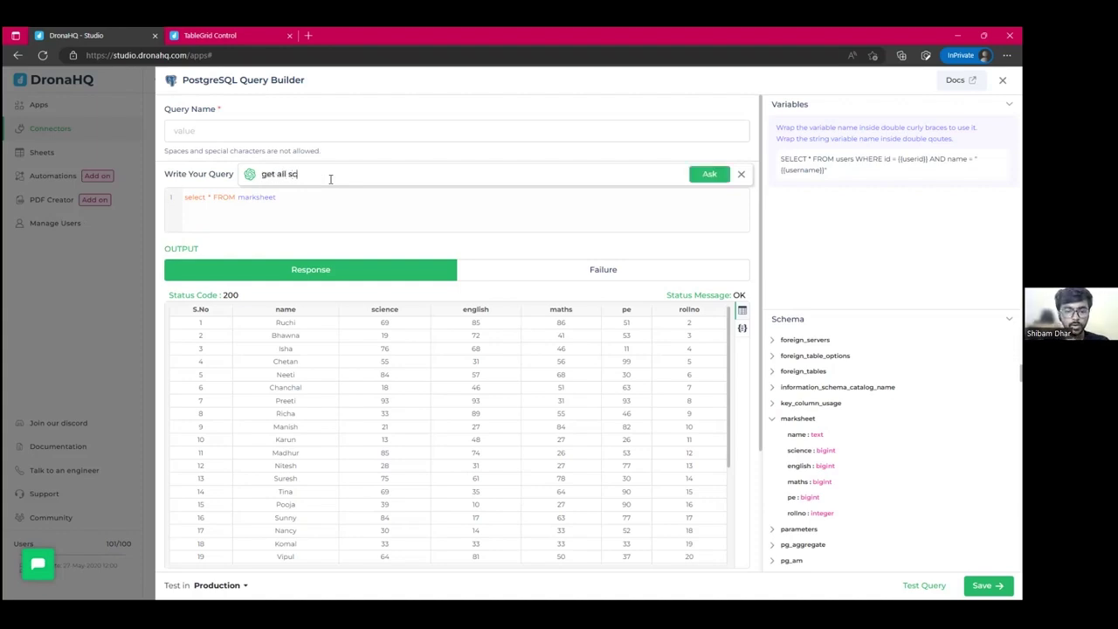
pyautogui.write('ore ')
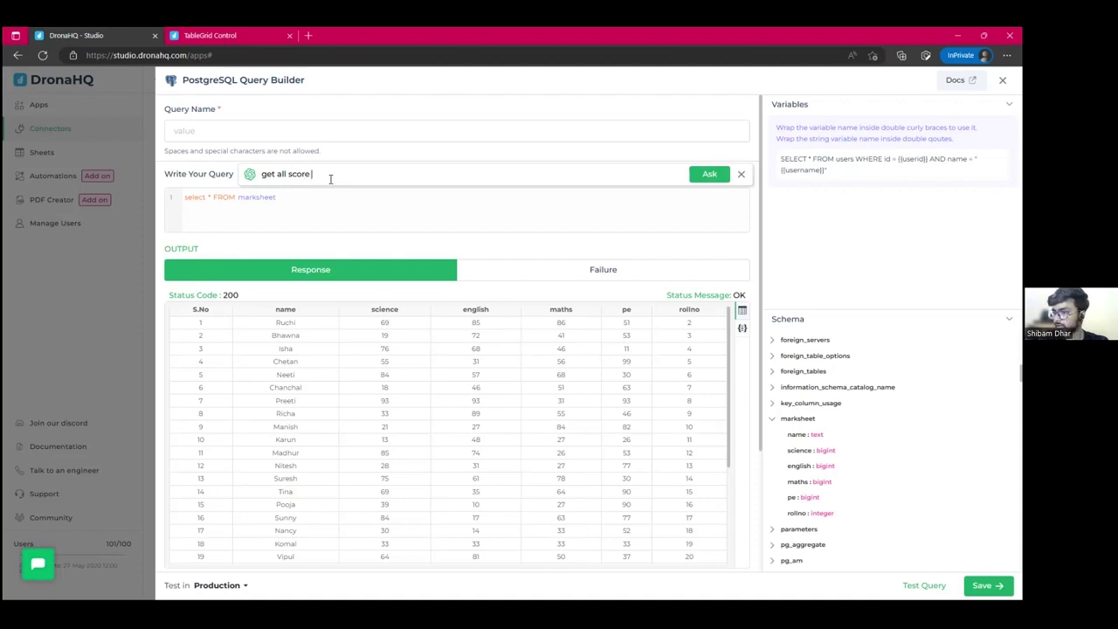
pyautogui.write('and ave')
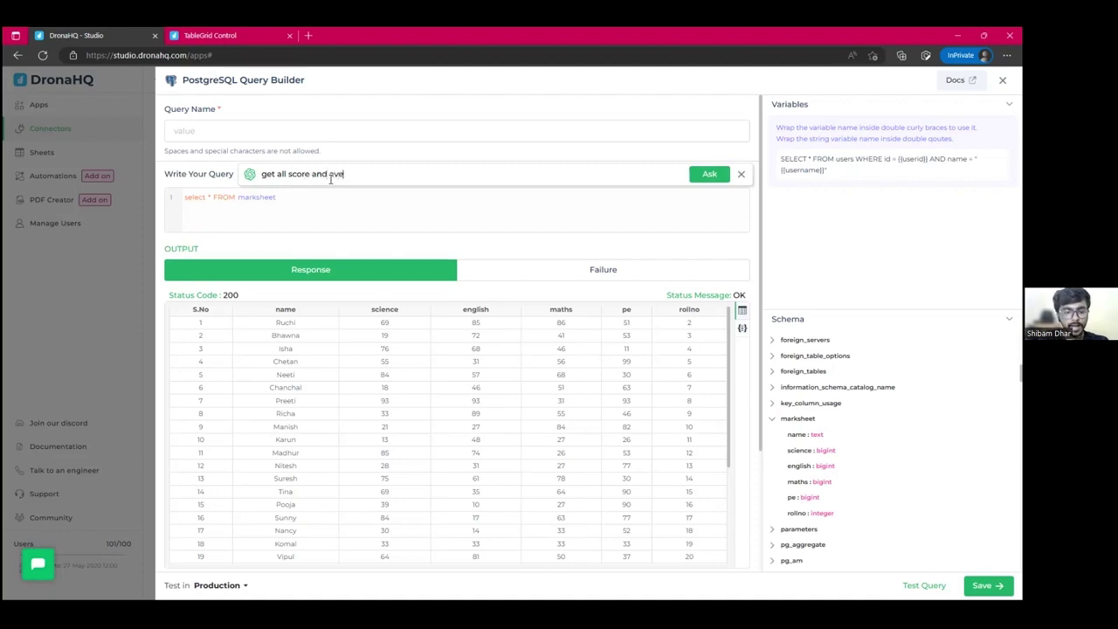
pyautogui.write('rage scor')
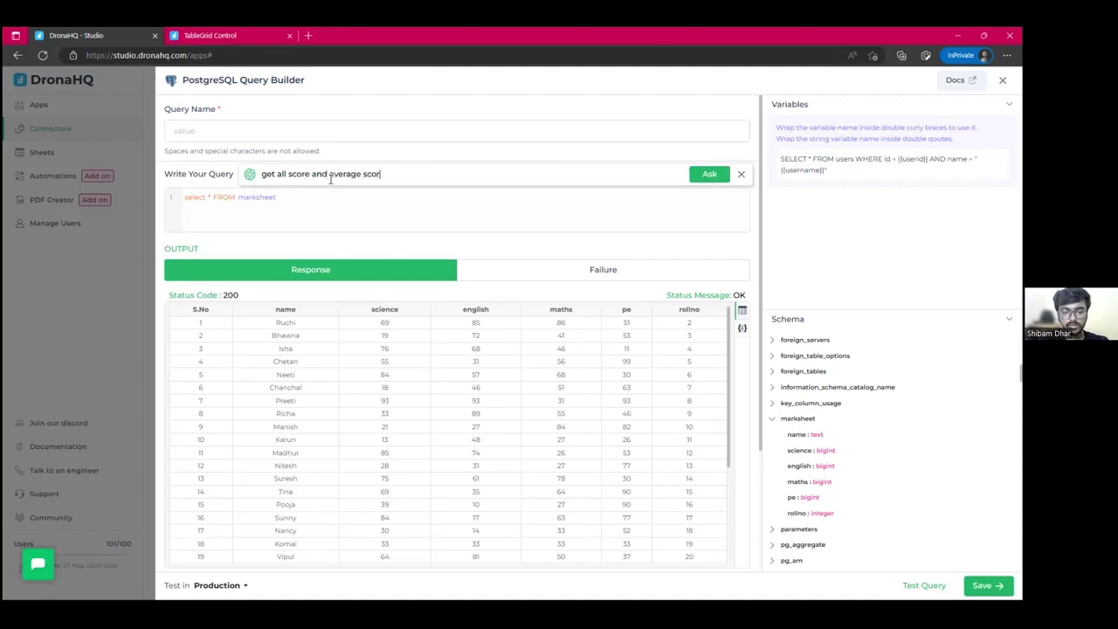
pyautogui.write('e of marksheet')
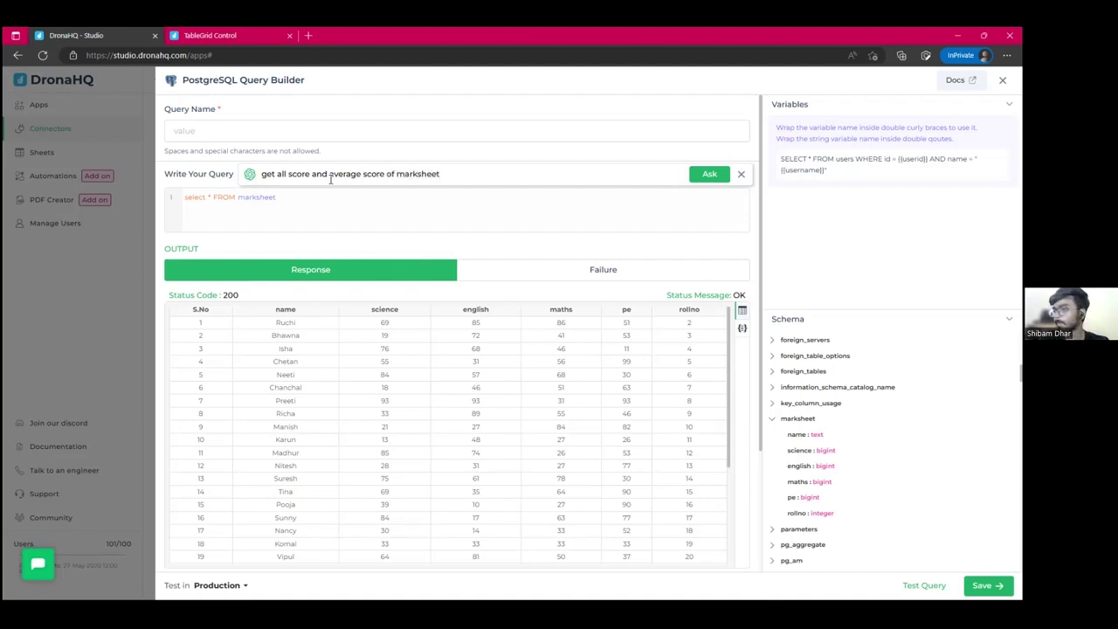
pyautogui.write(' and p')
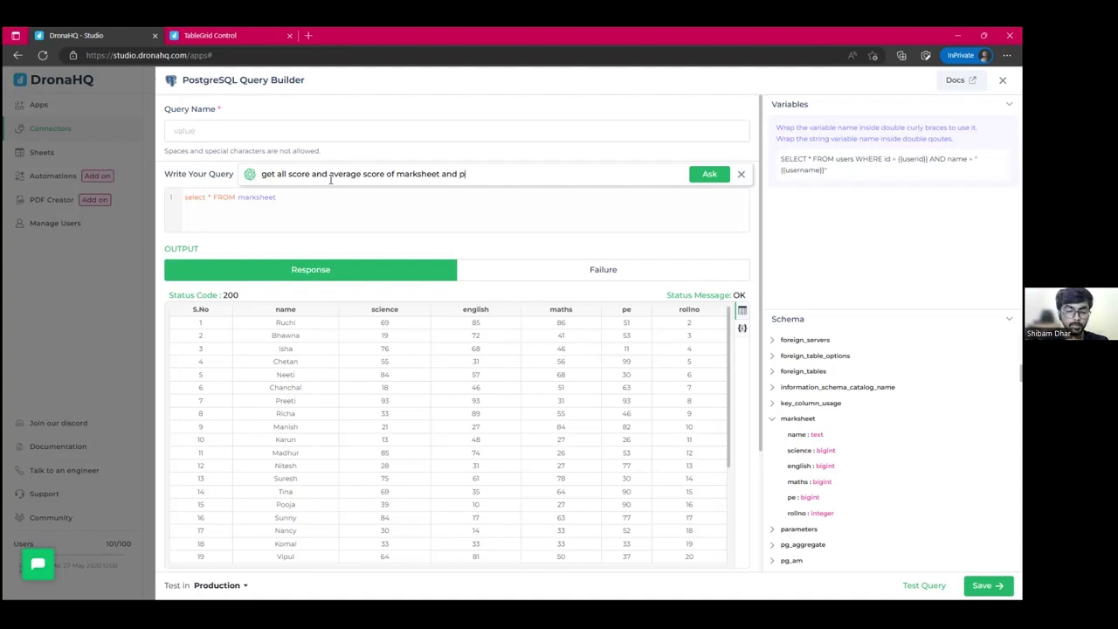
pyautogui.write('rovide grade')
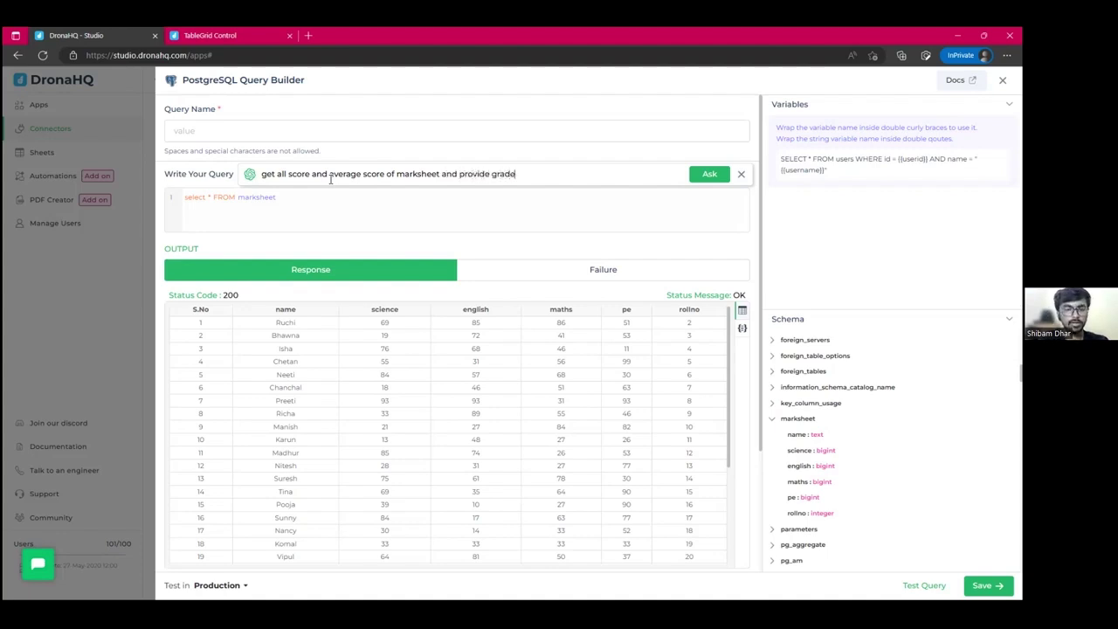
pyautogui.press('Return')
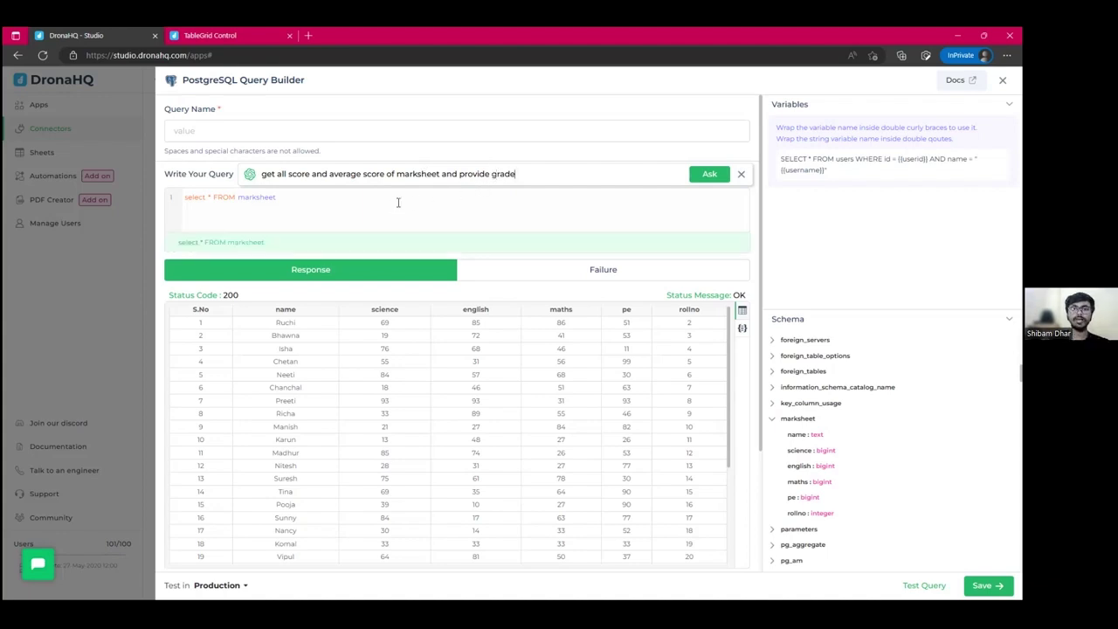
pyautogui.click(710, 175)
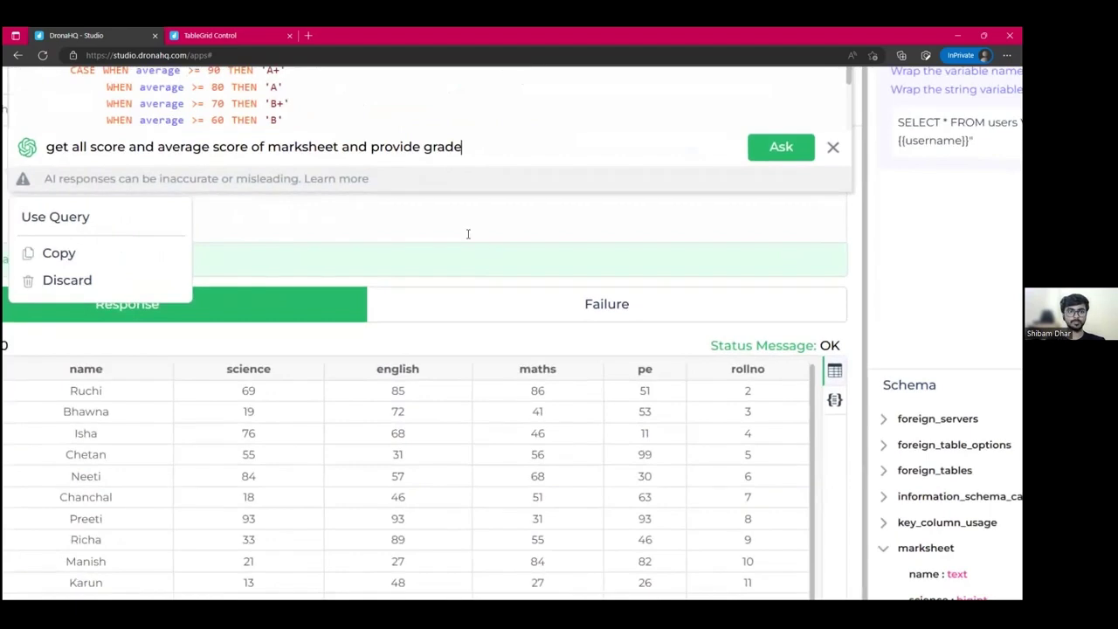
# Read through the AI-generated average and grade query, use it as the query text and test it.
pyautogui.scroll(2, 466, 232)
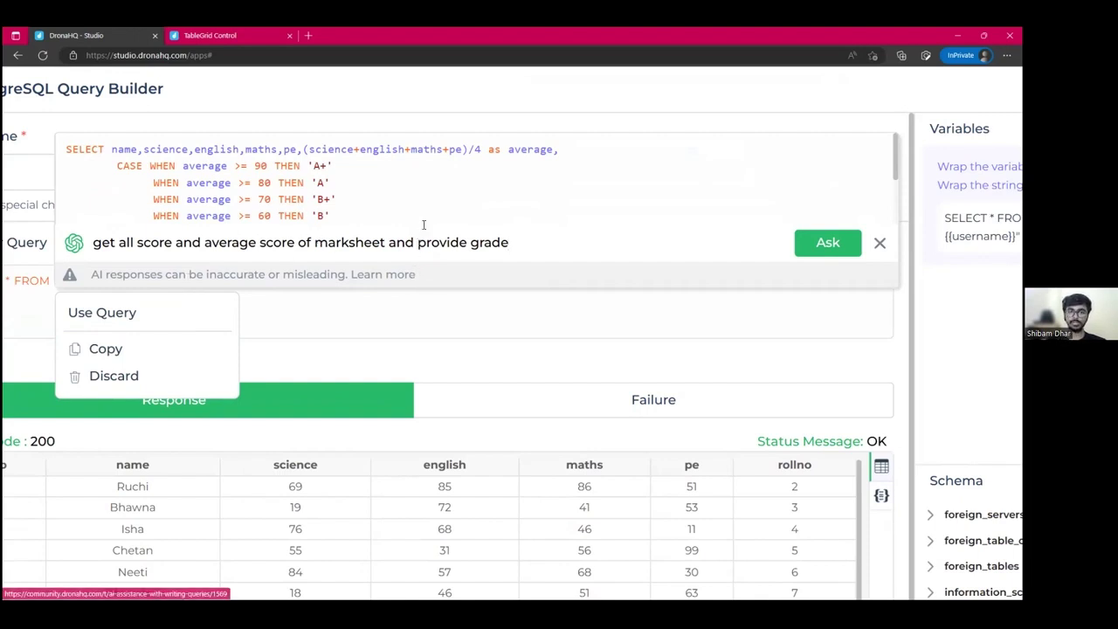
pyautogui.scroll(-2, 426, 210)
pyautogui.scroll(2, 426, 208)
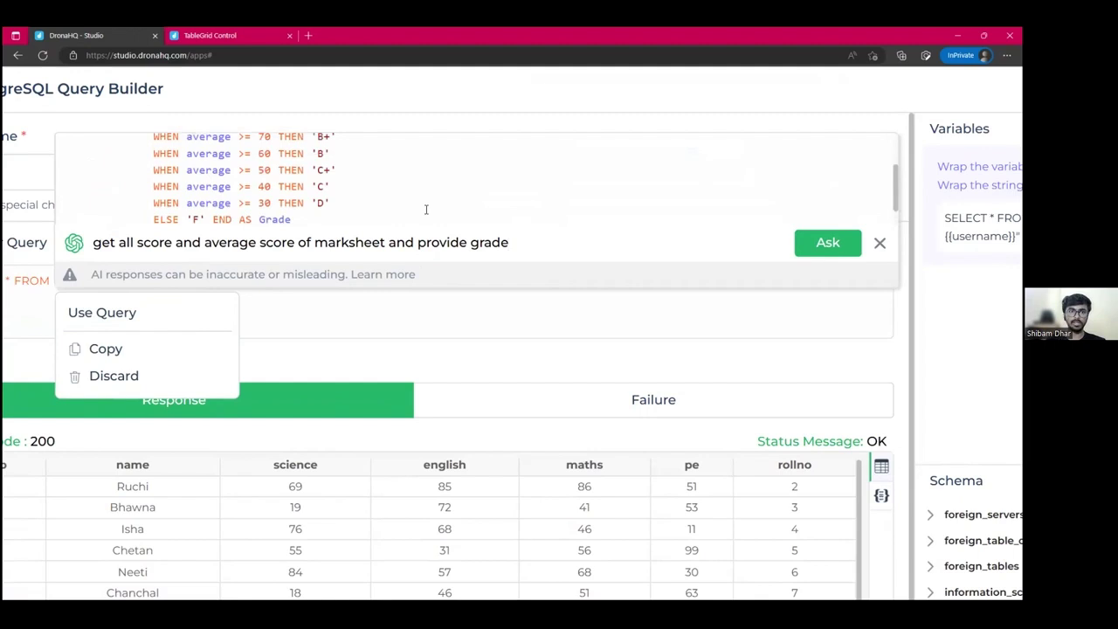
pyautogui.scroll(-1, 444, 178)
pyautogui.scroll(-1, 444, 179)
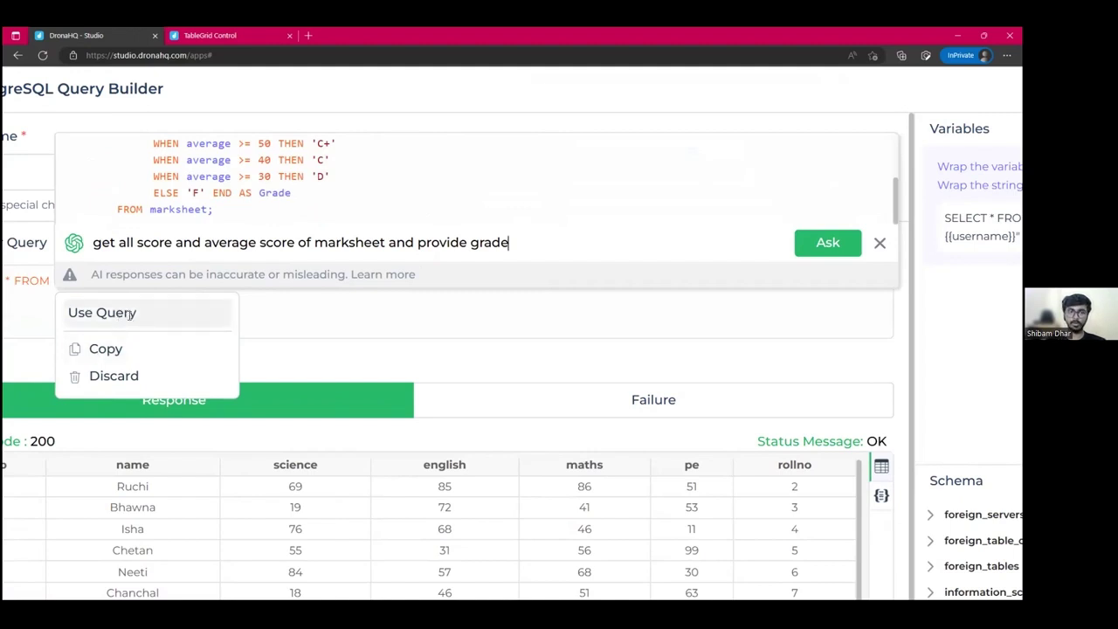
pyautogui.click(157, 312)
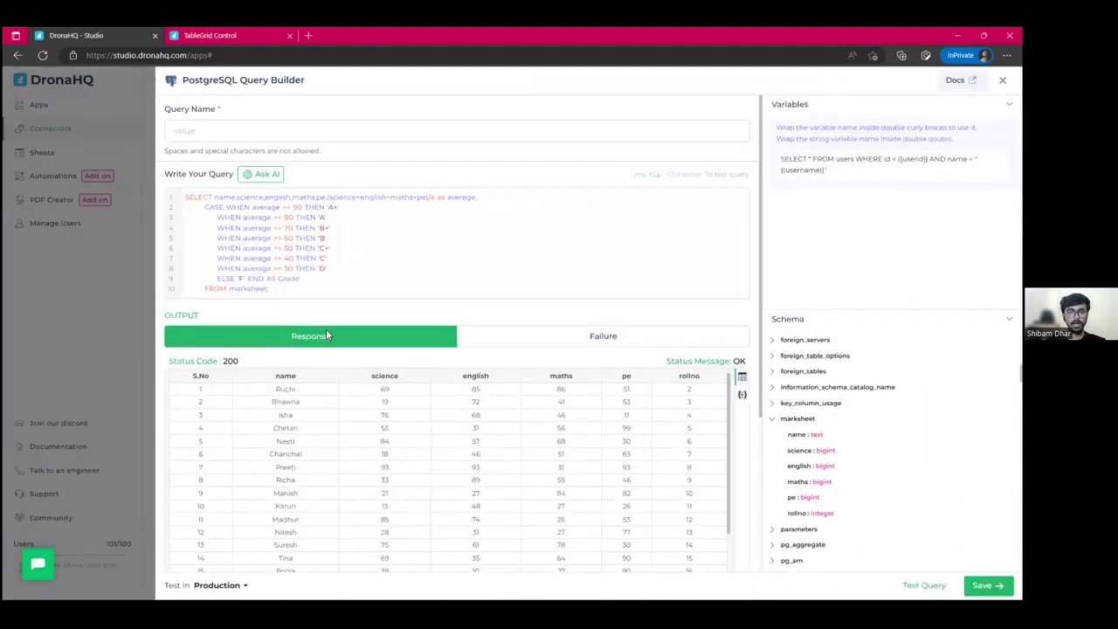
pyautogui.scroll(-3, 325, 334)
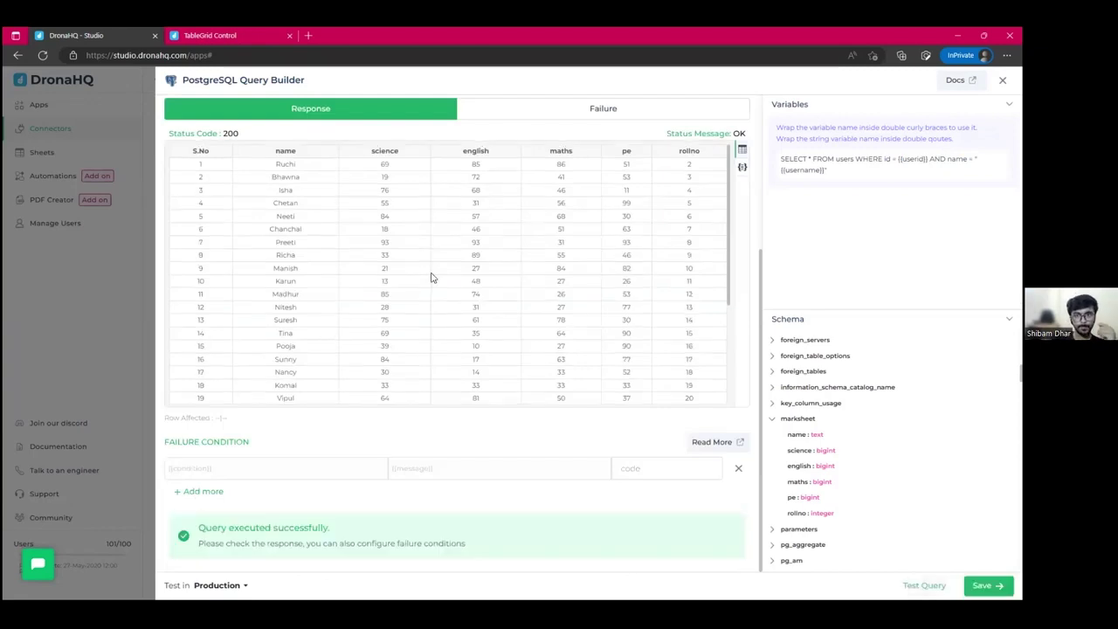
pyautogui.scroll(3, 417, 245)
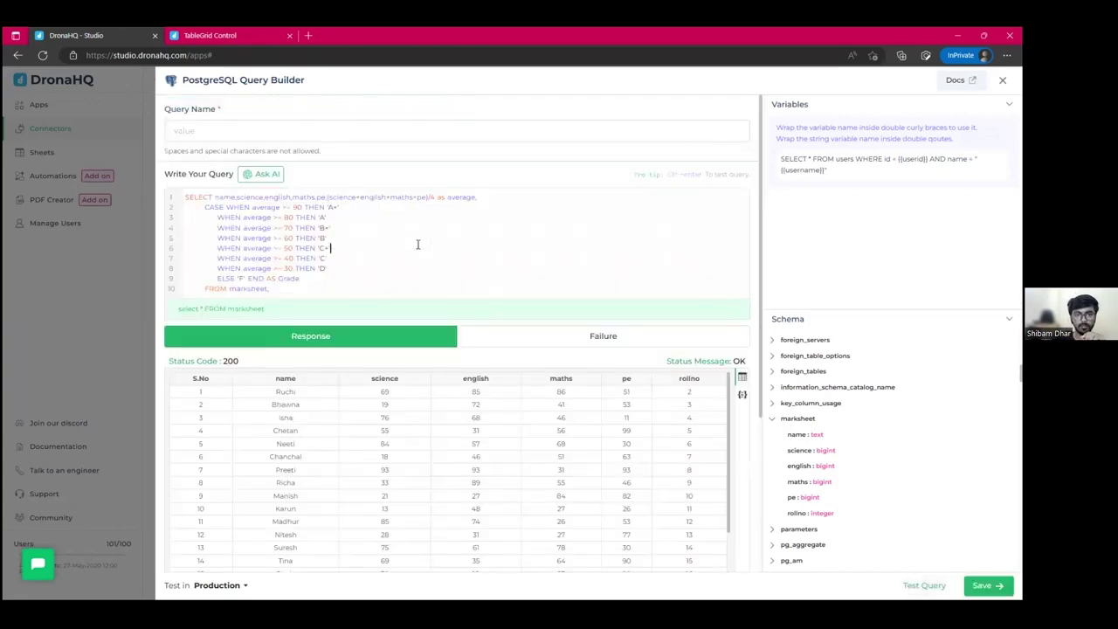
pyautogui.hotkey('ctrl', 'Return')
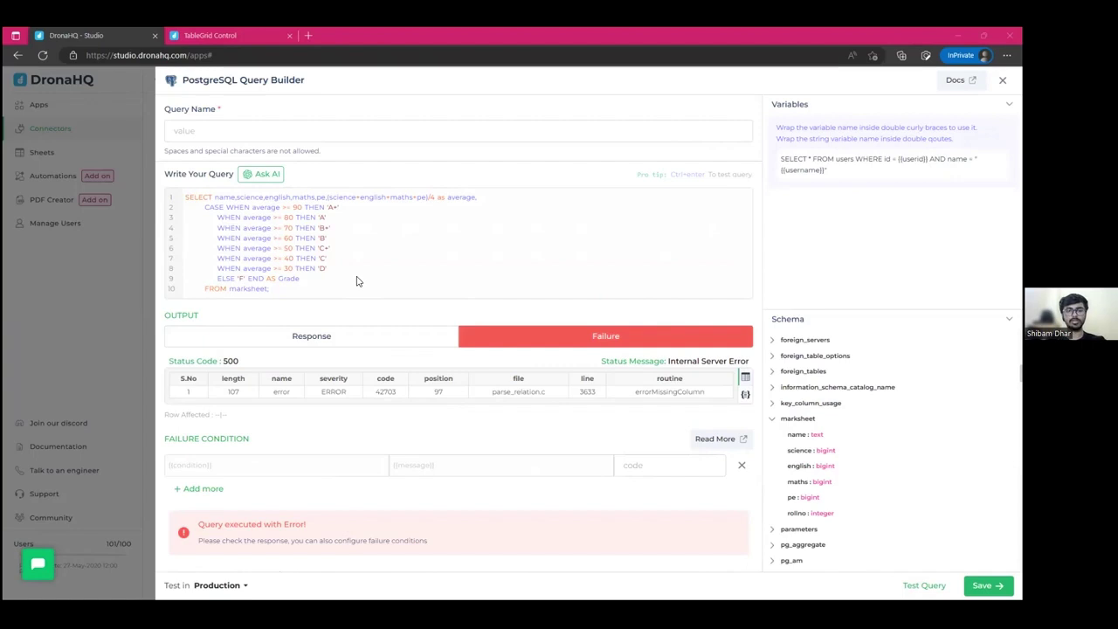
# Replace the whole query with the copied one that calculates average_score and assigns grades A to F from marksheet.
pyautogui.hotkey('ctrl', 'a')
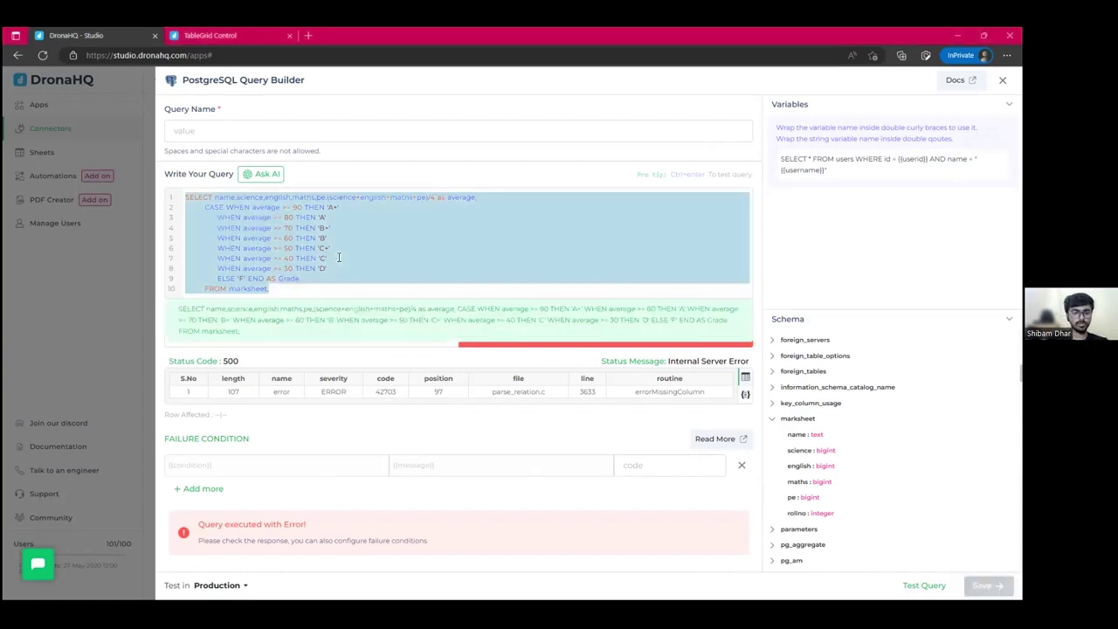
pyautogui.press('BackSpace')
pyautogui.hotkey('ctrl', 'v')
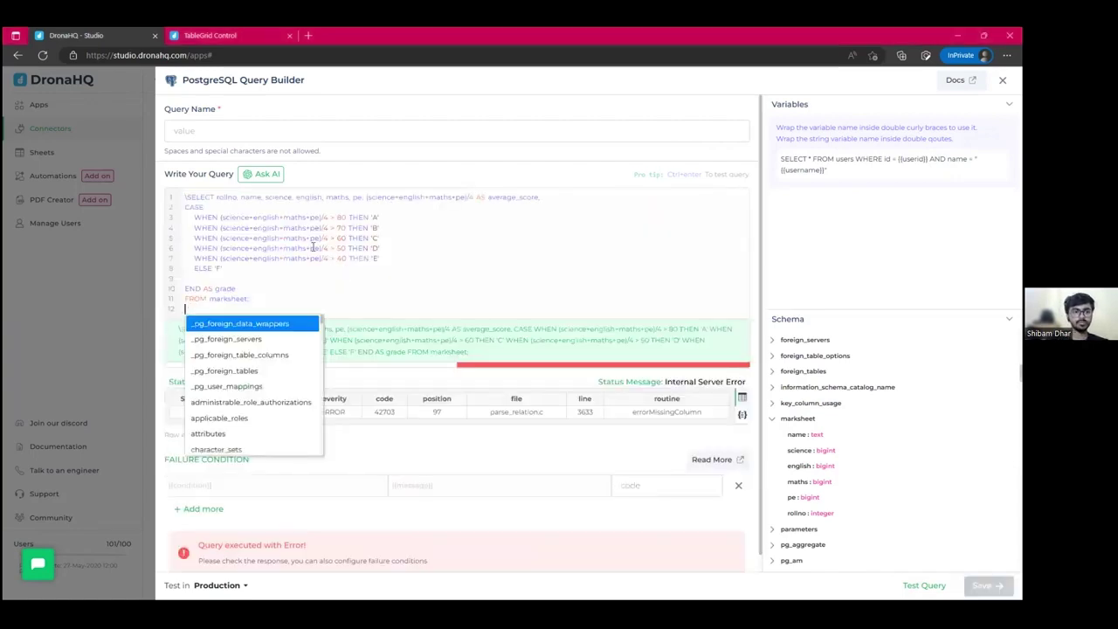
pyautogui.press('Up')
pyautogui.press('Up')
pyautogui.press('Up')
pyautogui.press('Up')
pyautogui.press('Up')
pyautogui.press('Up')
pyautogui.press('Up')
pyautogui.press('Up')
pyautogui.press('Up')
pyautogui.press('Up')
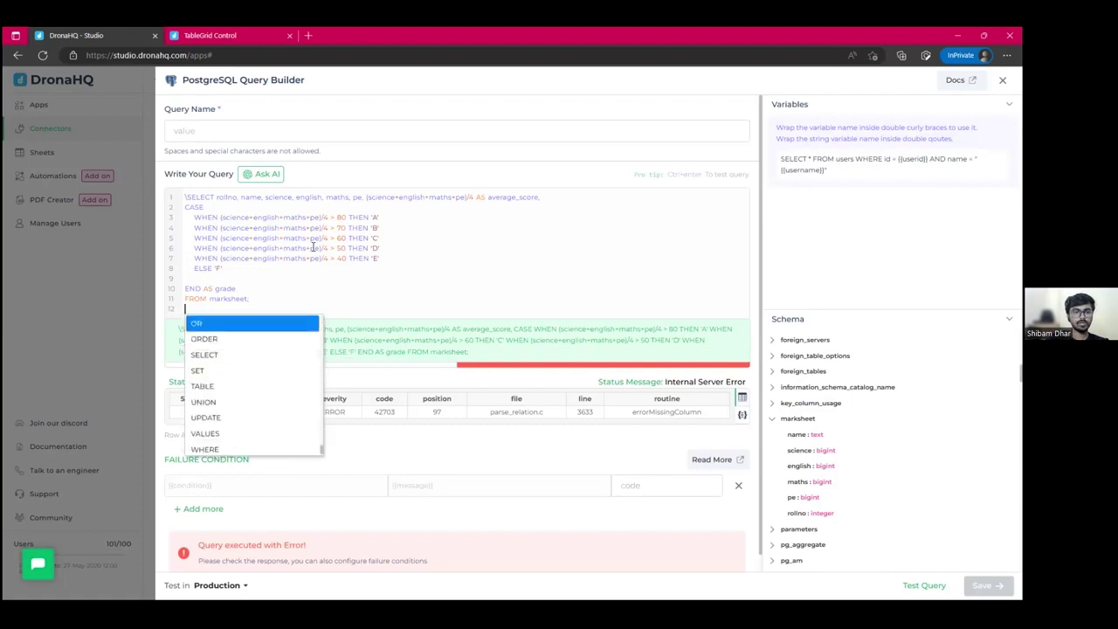
pyautogui.press('Escape')
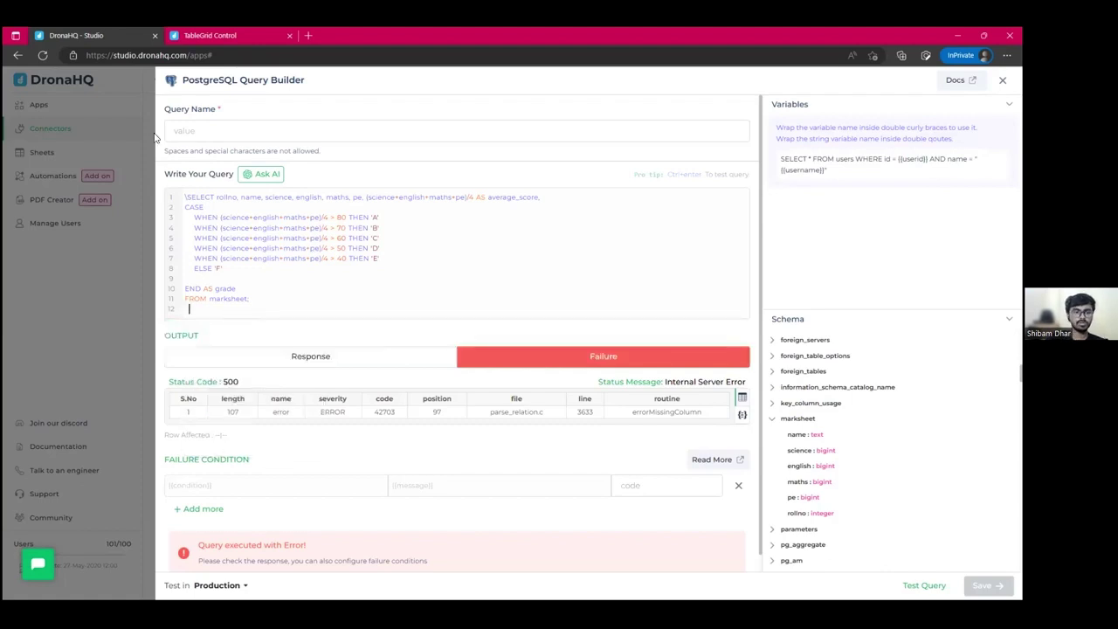
# Remove the stray backslash before SELECT in the query and test it.
pyautogui.press('Up')
pyautogui.press('Up')
pyautogui.press('Up')
pyautogui.press('Up')
pyautogui.press('Up')
pyautogui.press('Up')
pyautogui.press('Up')
pyautogui.press('Up')
pyautogui.press('Up')
pyautogui.press('Up')
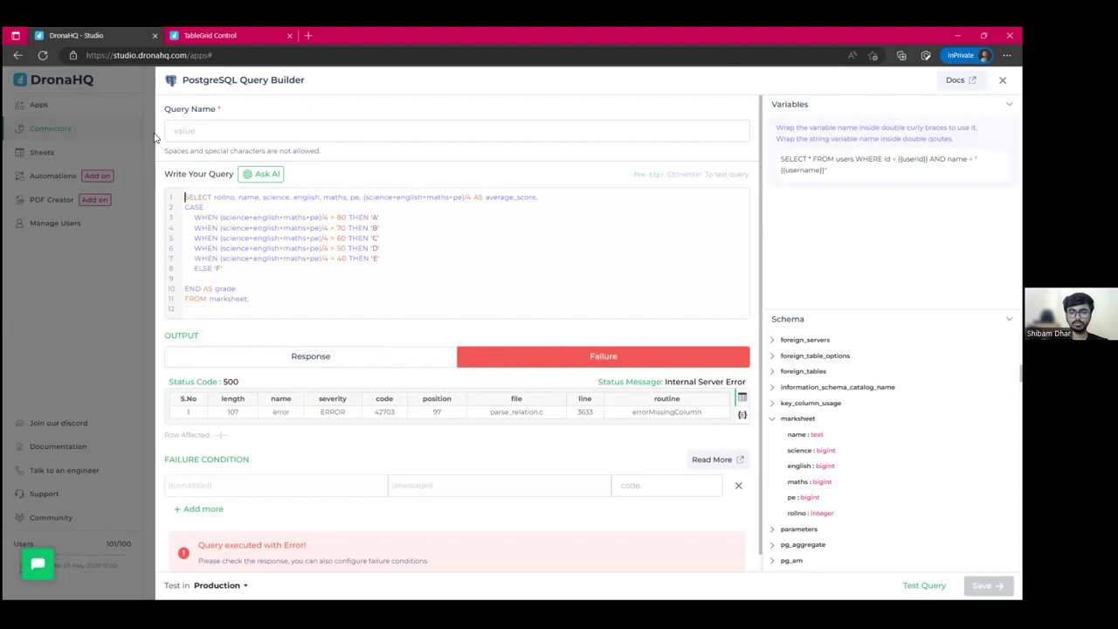
pyautogui.hotkey('ctrl', 'Return')
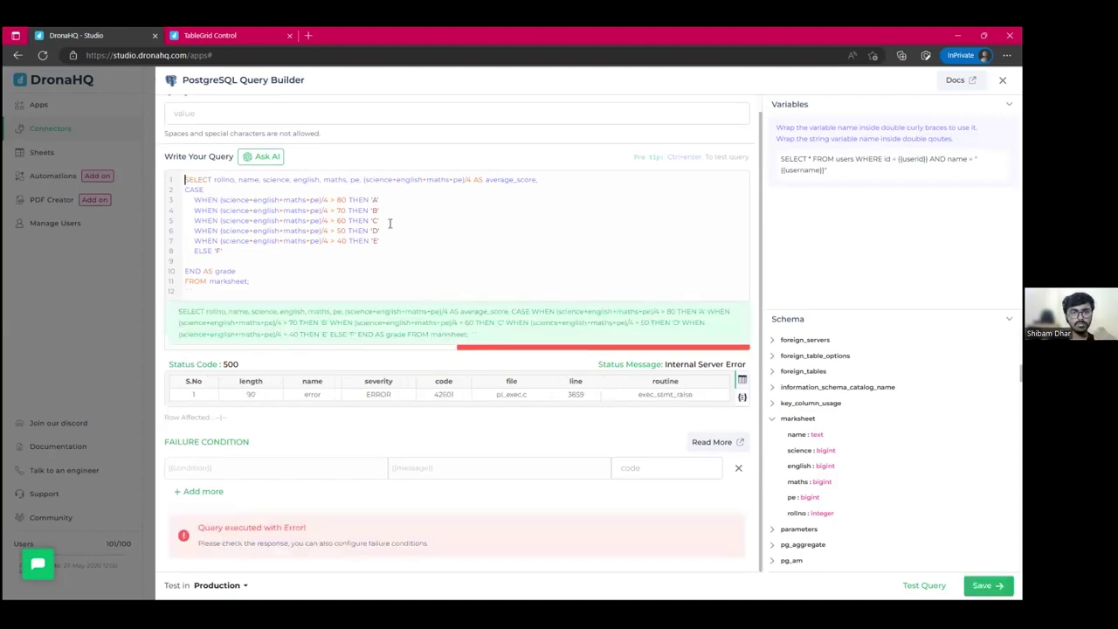
# Examine the failed query's error in JSON view, check the end of the query and close the builder without saving.
pyautogui.click(742, 396)
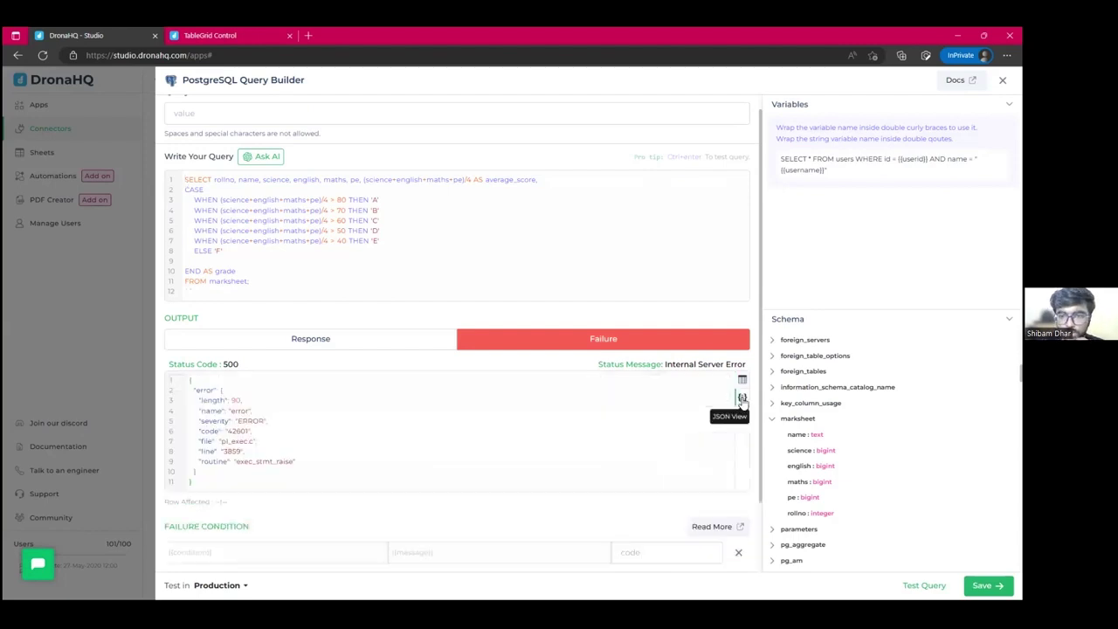
pyautogui.moveTo(253, 285)
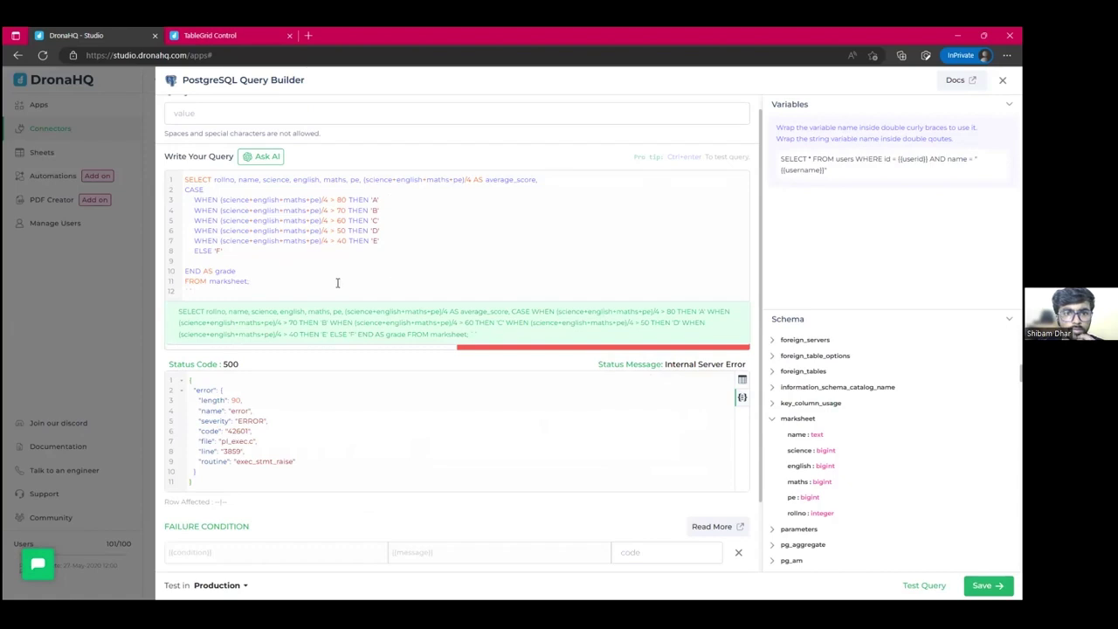
pyautogui.click(268, 276)
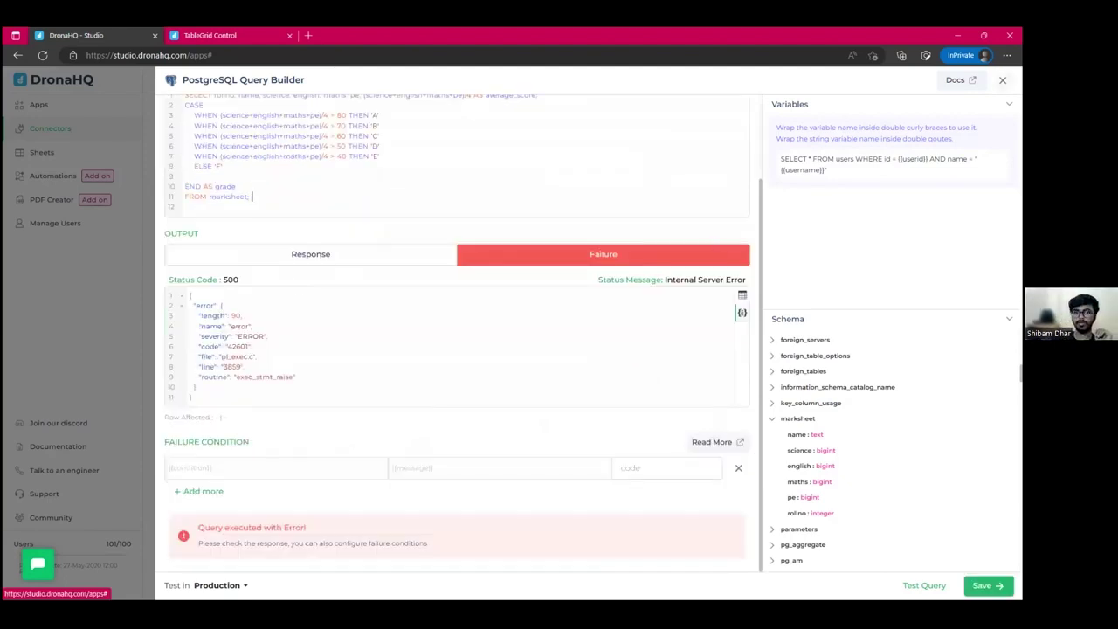
pyautogui.press('Escape')
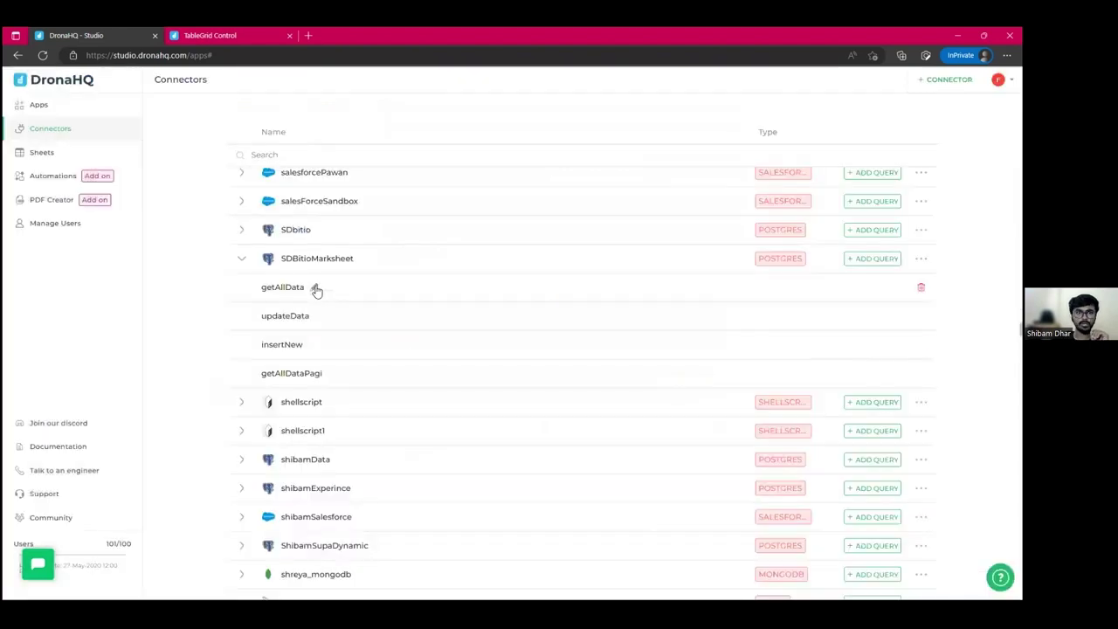
# Open the getAllData query of the SDBitioMarksheet connector, test it and examine the average_score and grade columns.
pyautogui.click(573, 290)
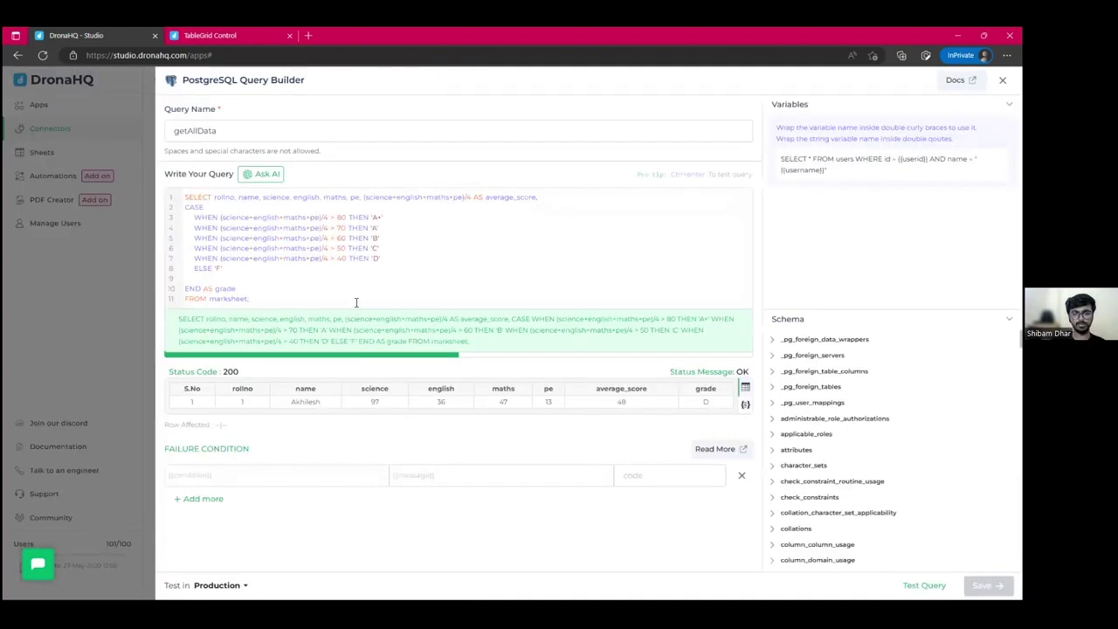
pyautogui.hotkey('ctrl', 'Return')
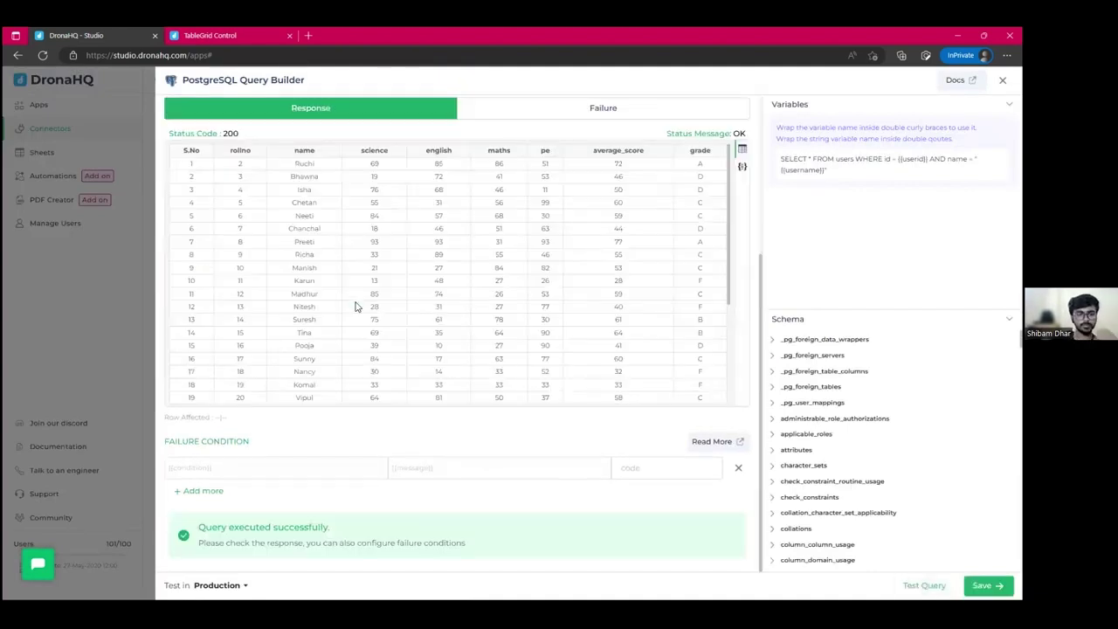
pyautogui.scroll(1, 375, 175)
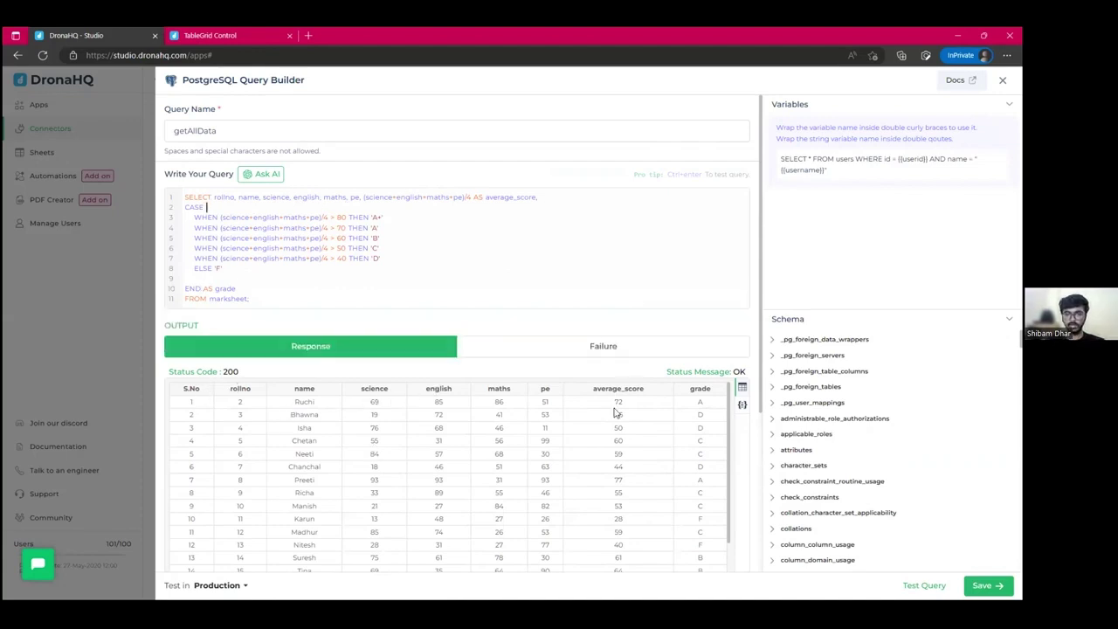
pyautogui.scroll(-1, 614, 416)
pyautogui.scroll(1, 613, 416)
pyautogui.scroll(-1, 692, 434)
pyautogui.hotkey('ctrl', 'Return')
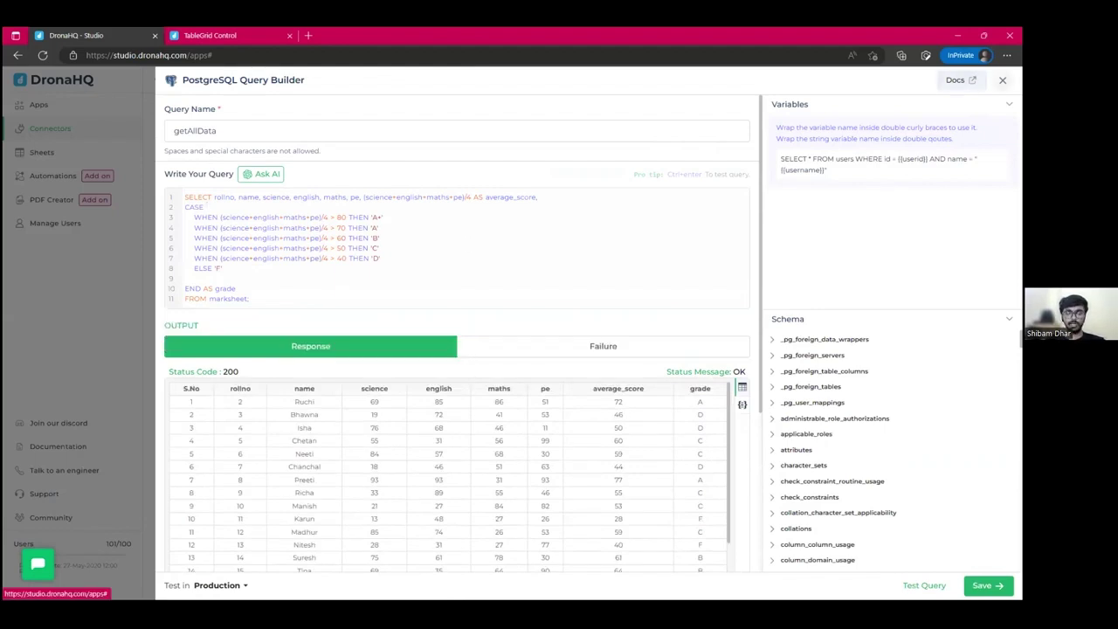
# Switch to the TableGrid Control app, allow pagination for the table grid and set its rows per page to 25.
pyautogui.click(216, 35)
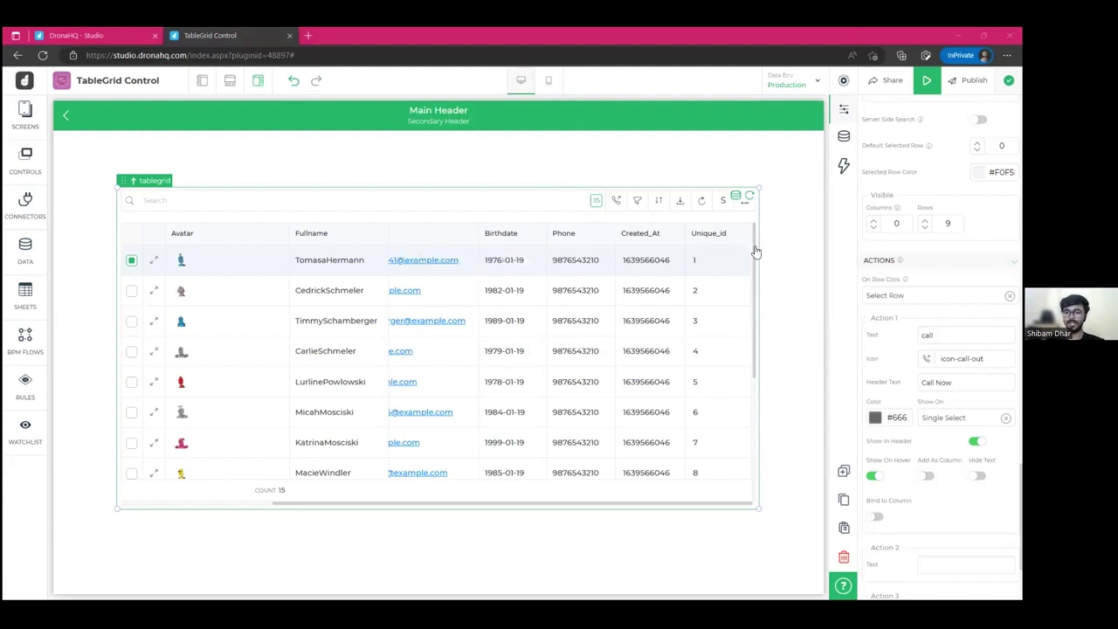
pyautogui.scroll(-1, 938, 349)
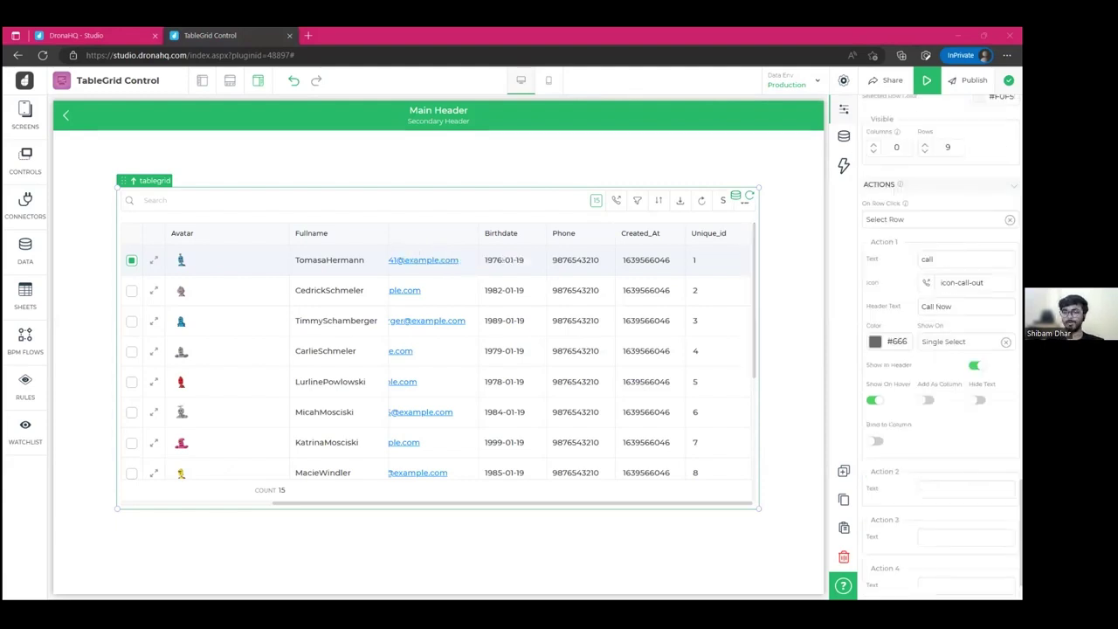
pyautogui.scroll(-1, 938, 349)
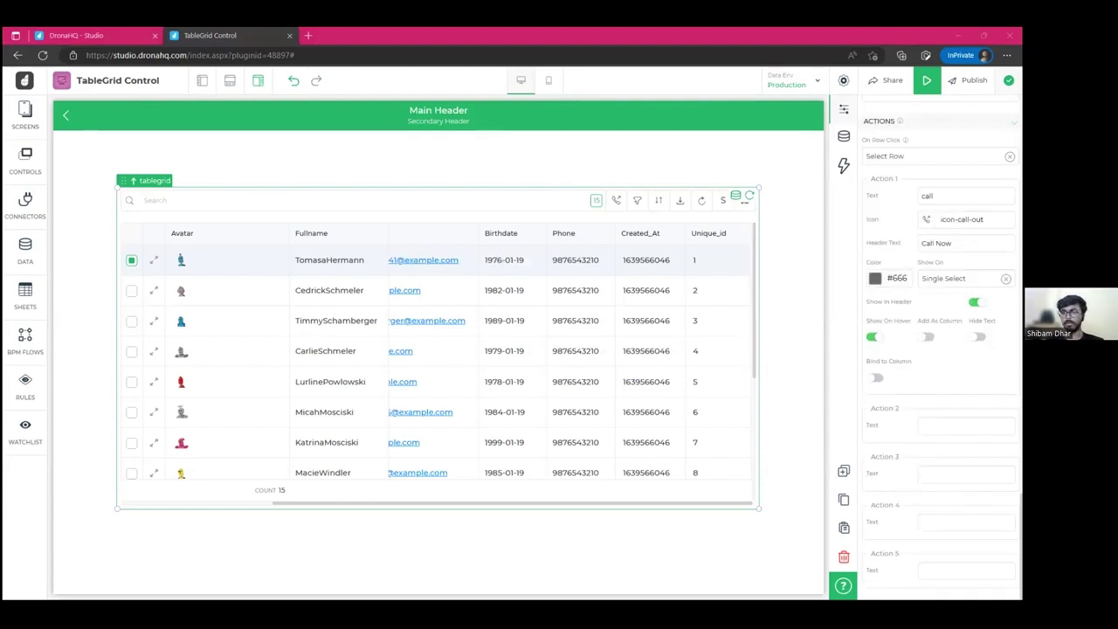
pyautogui.scroll(5, 887, 236)
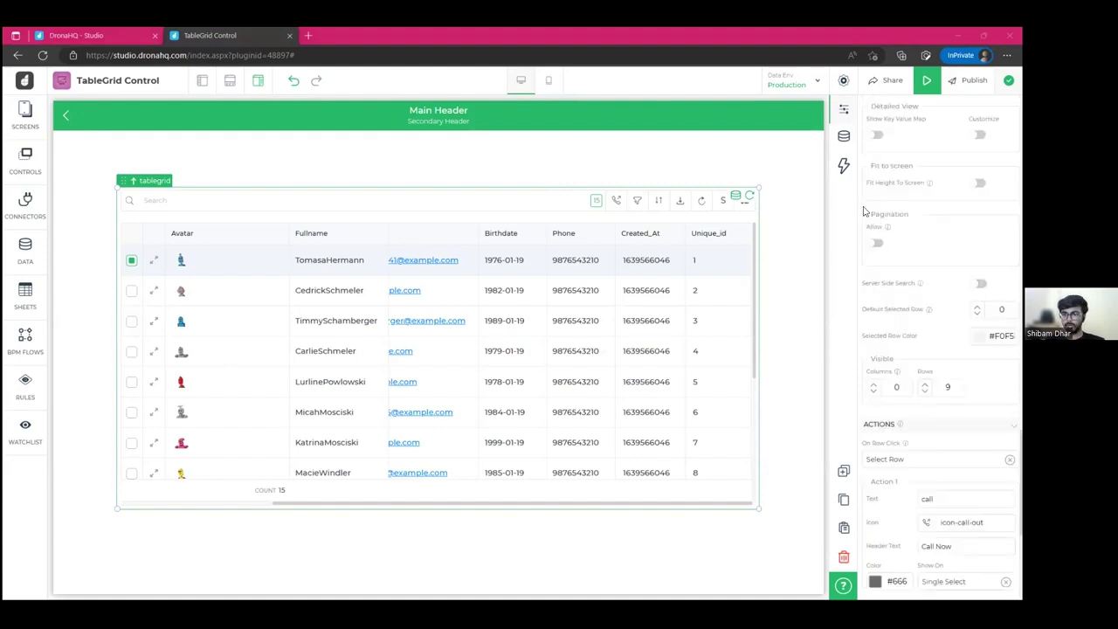
pyautogui.moveTo(863, 211); pyautogui.dragTo(878, 220)
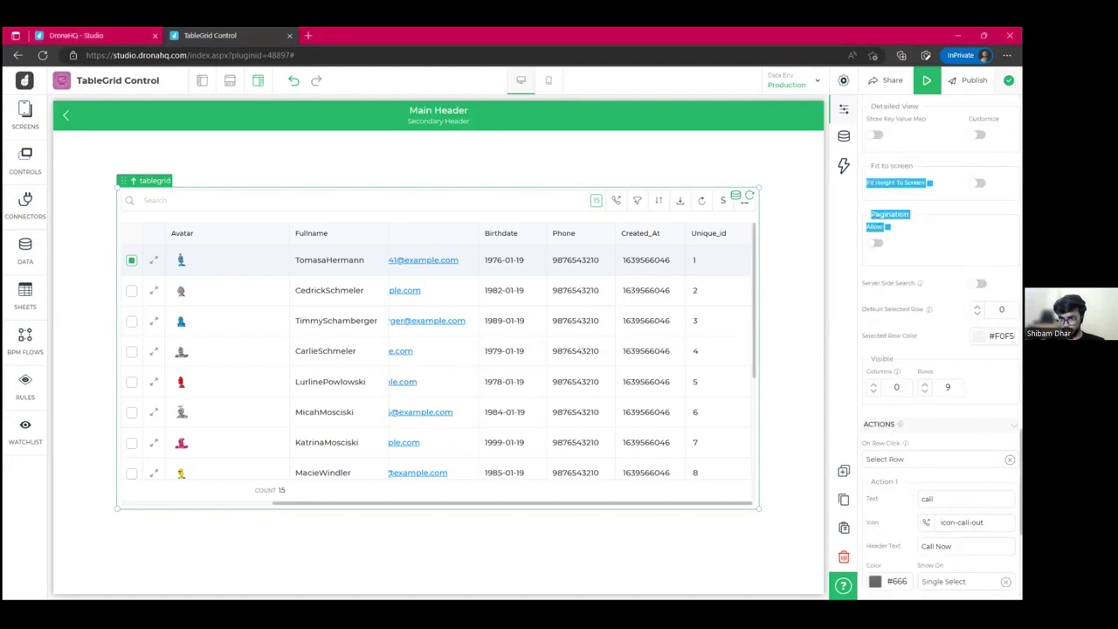
pyautogui.click(889, 233)
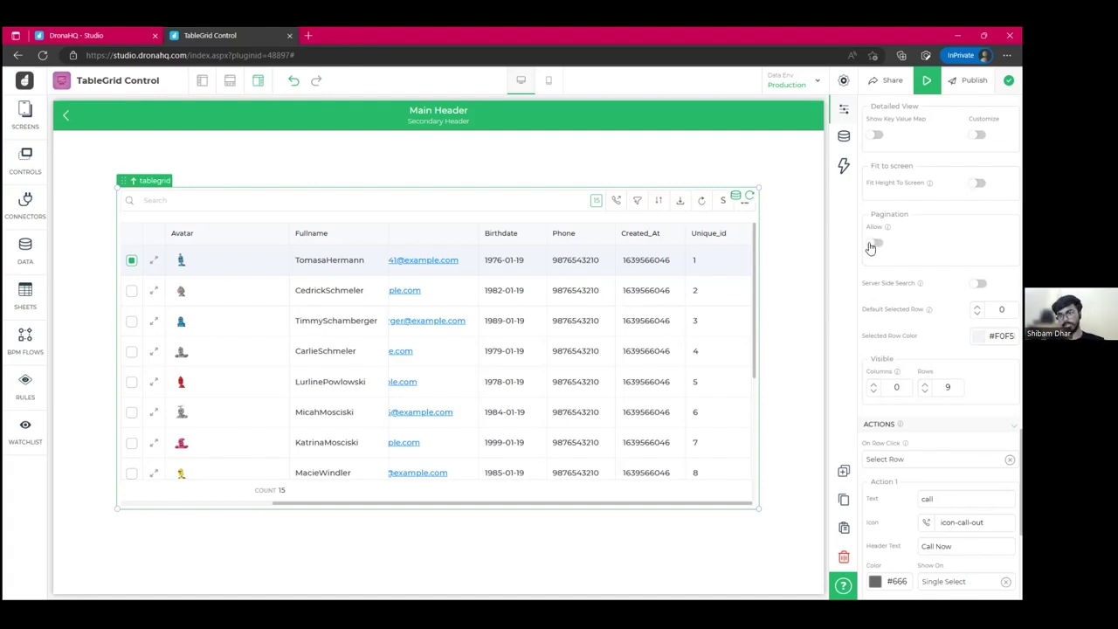
pyautogui.click(878, 243)
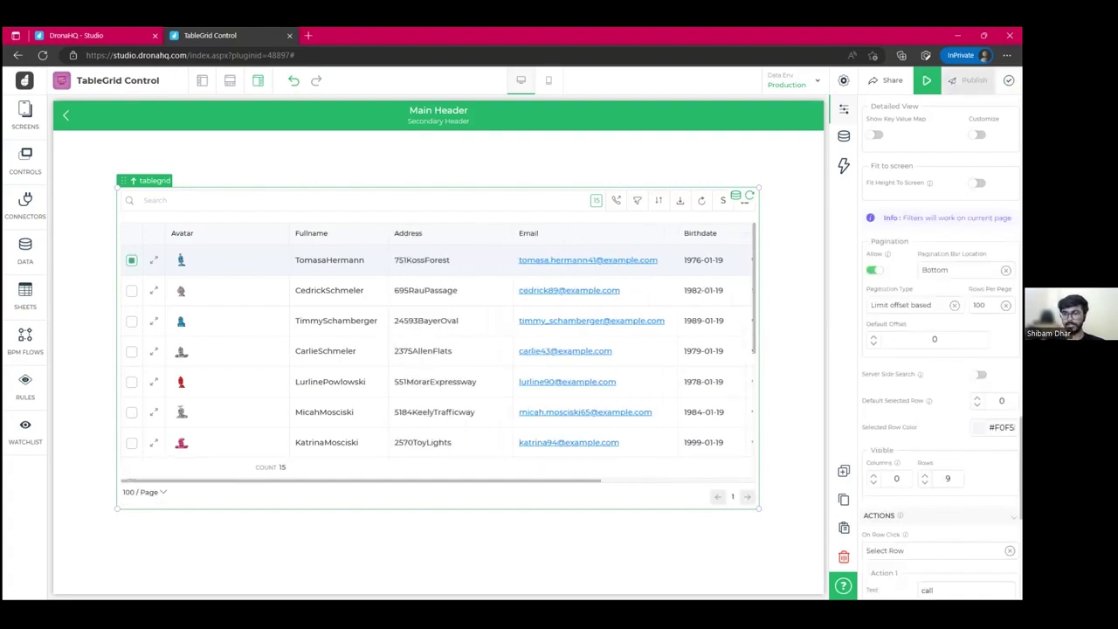
pyautogui.click(978, 304)
pyautogui.click(995, 321)
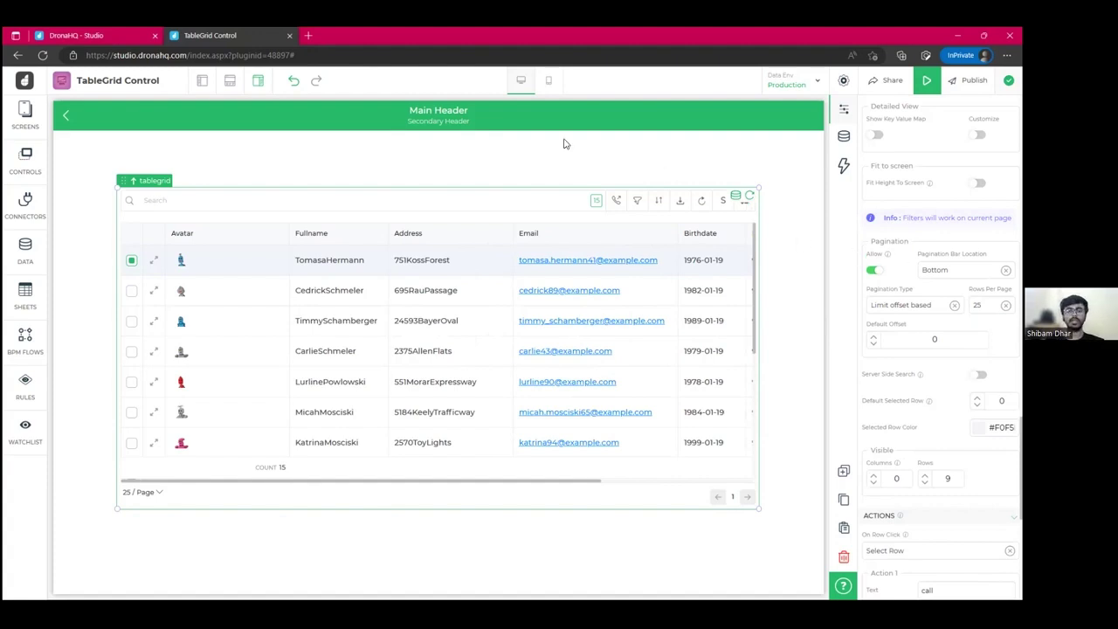
# Return to the Studio connectors, close getAllData, open the getAllDataPagi query and examine its LIMIT and OFFSET clause.
pyautogui.click(95, 35)
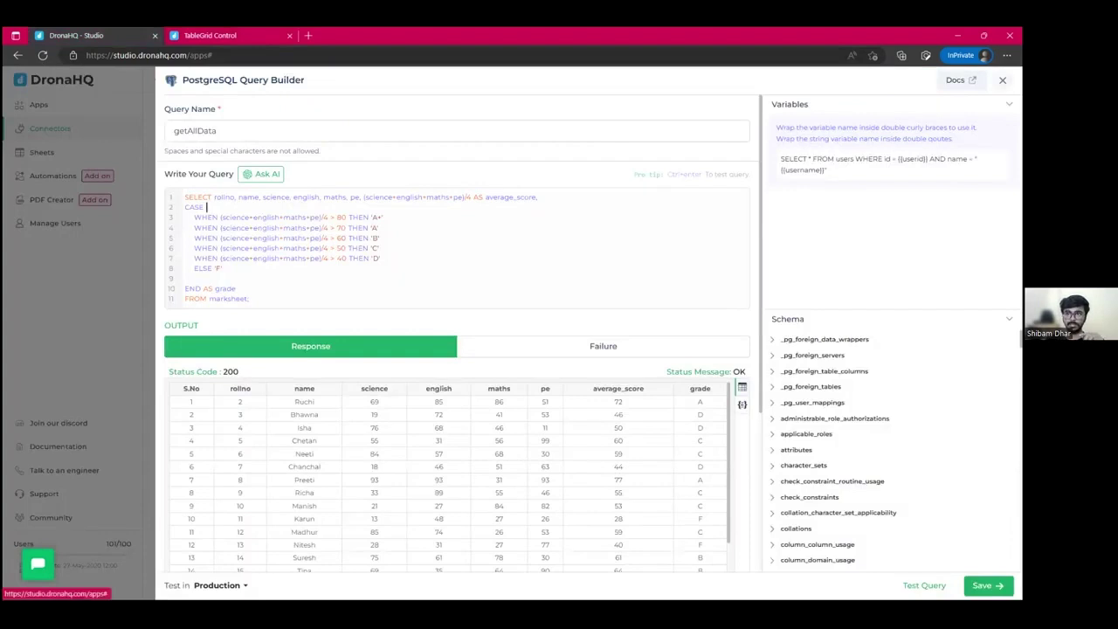
pyautogui.press('Escape')
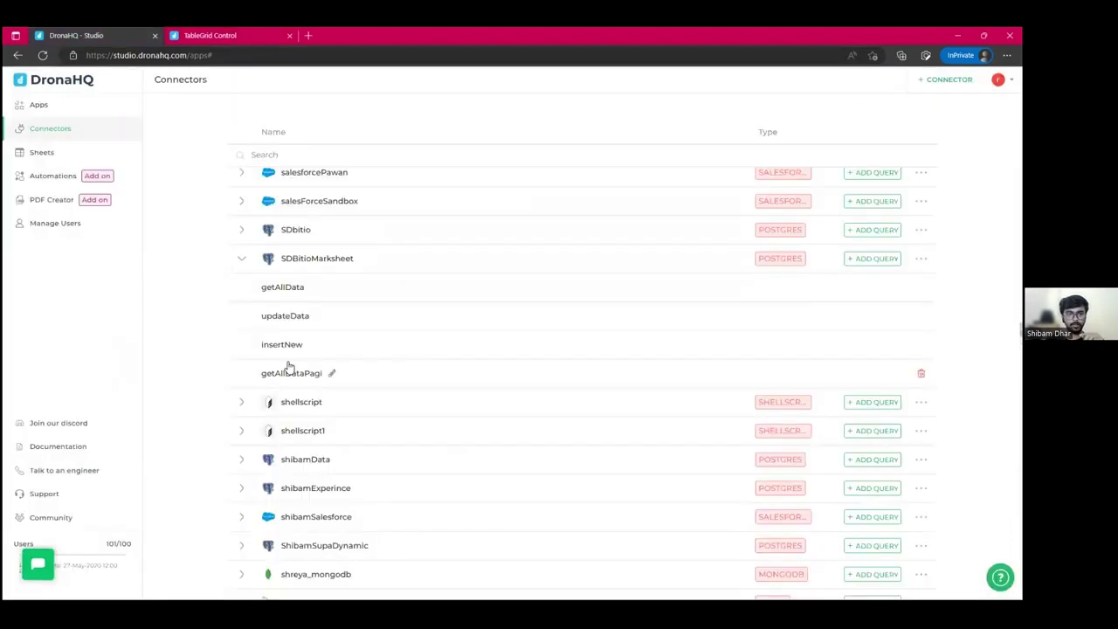
pyautogui.click(333, 374)
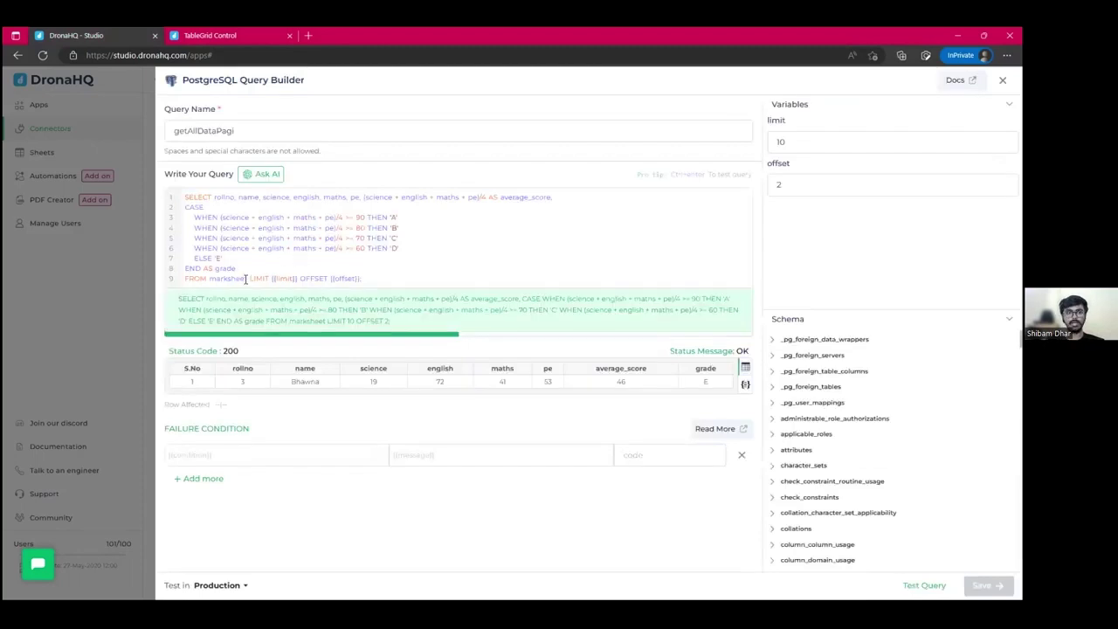
pyautogui.moveTo(249, 277); pyautogui.dragTo(362, 277)
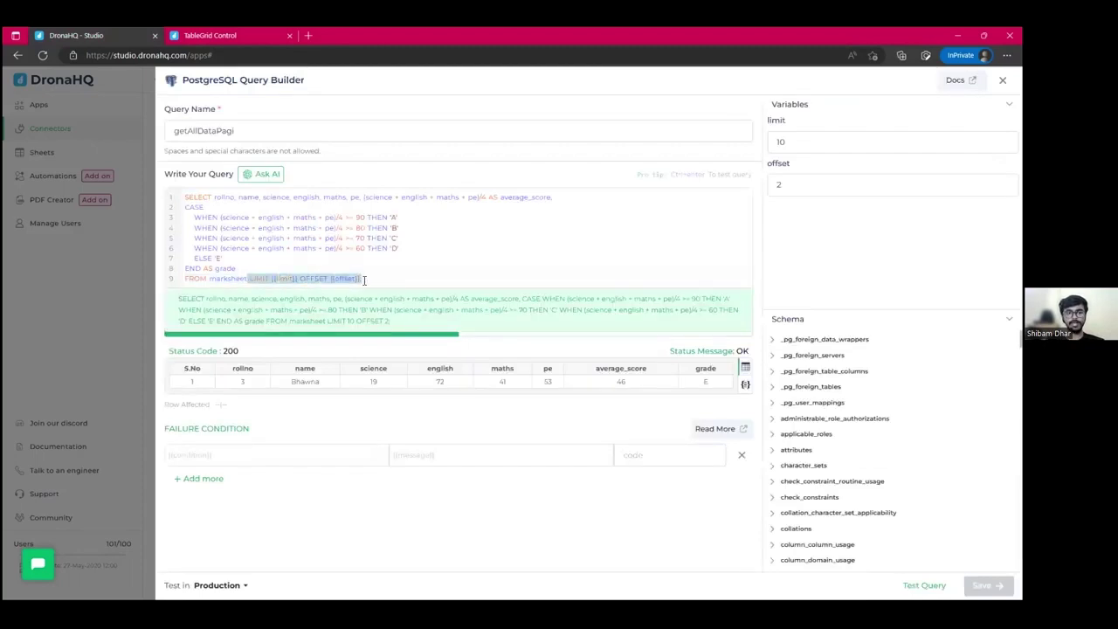
pyautogui.click(242, 276)
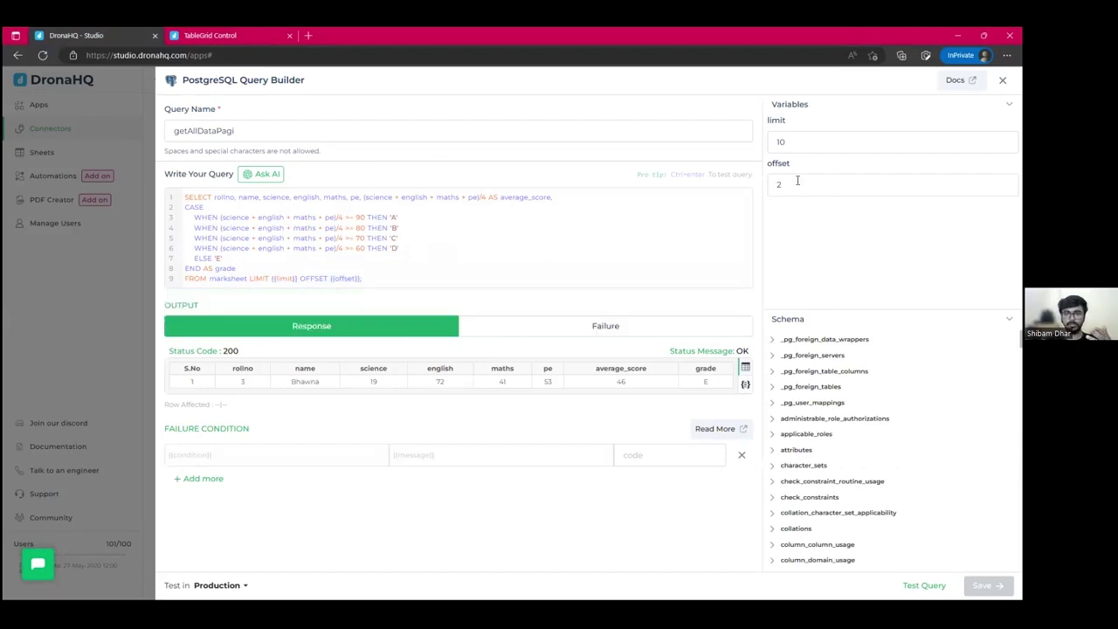
# Set both the limit and offset variables of getAllDataPagi to 4 and test the query.
pyautogui.click(801, 145)
pyautogui.hotkey('ctrl', 'a')
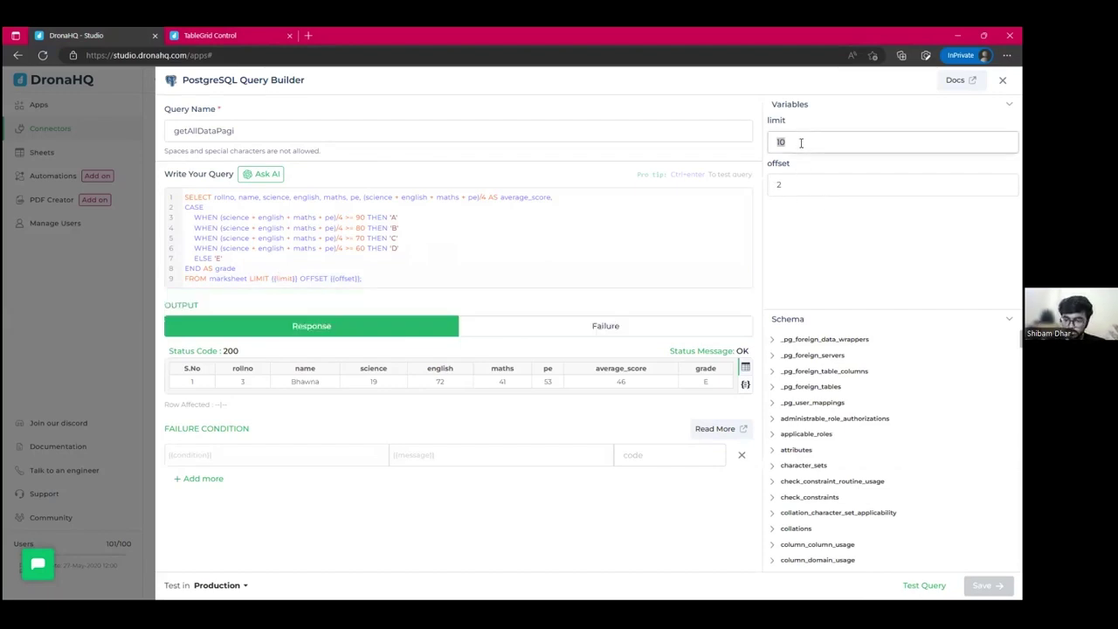
pyautogui.write('4')
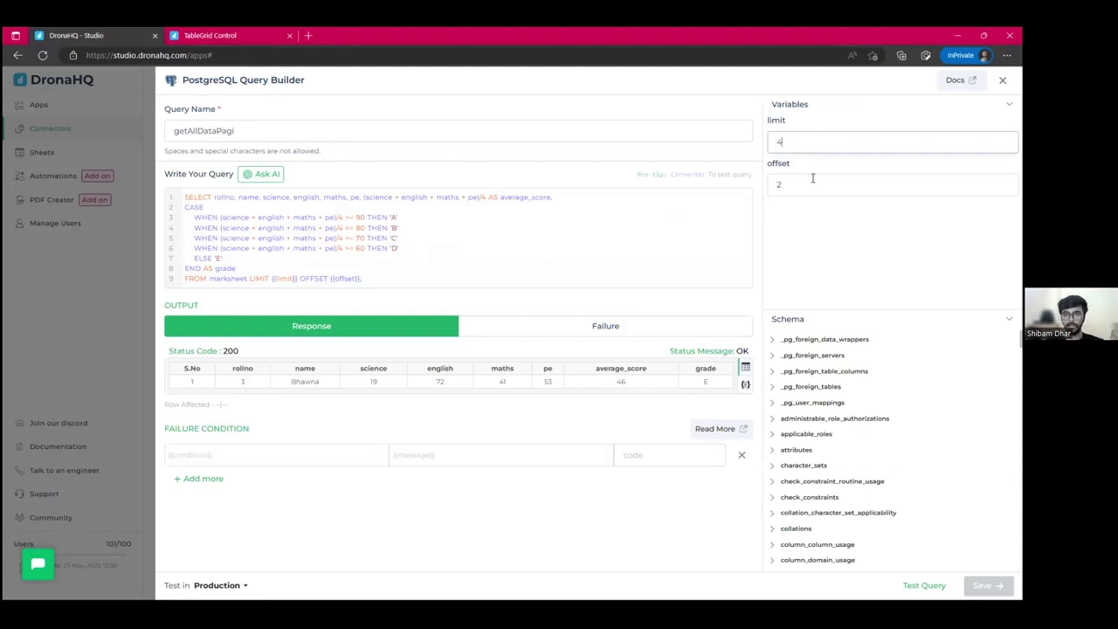
pyautogui.click(805, 184)
pyautogui.press('BackSpace')
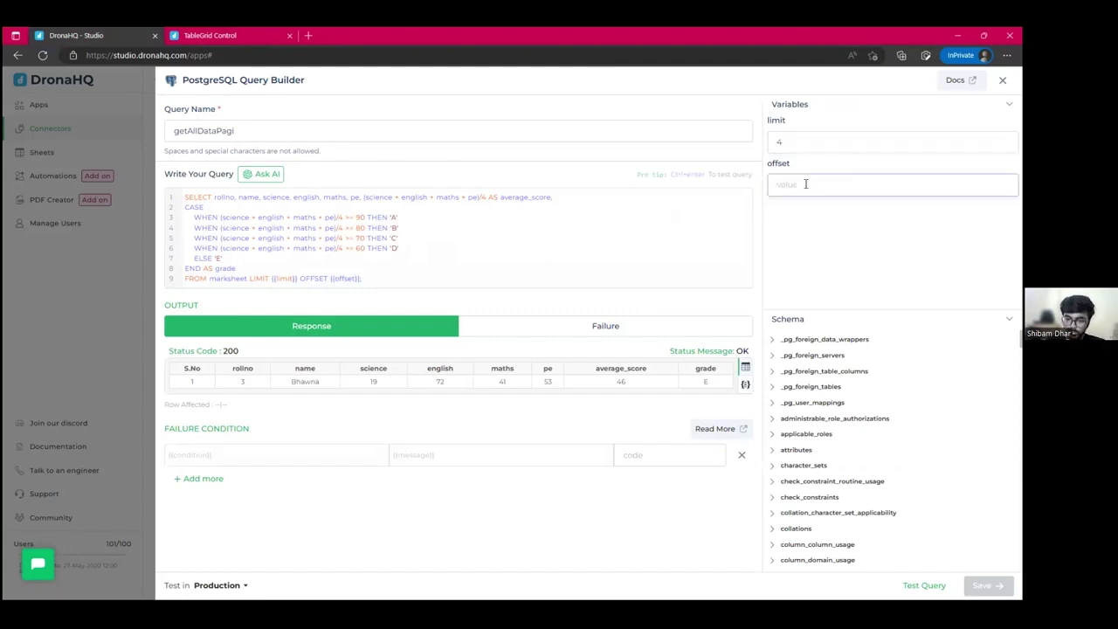
pyautogui.write('4')
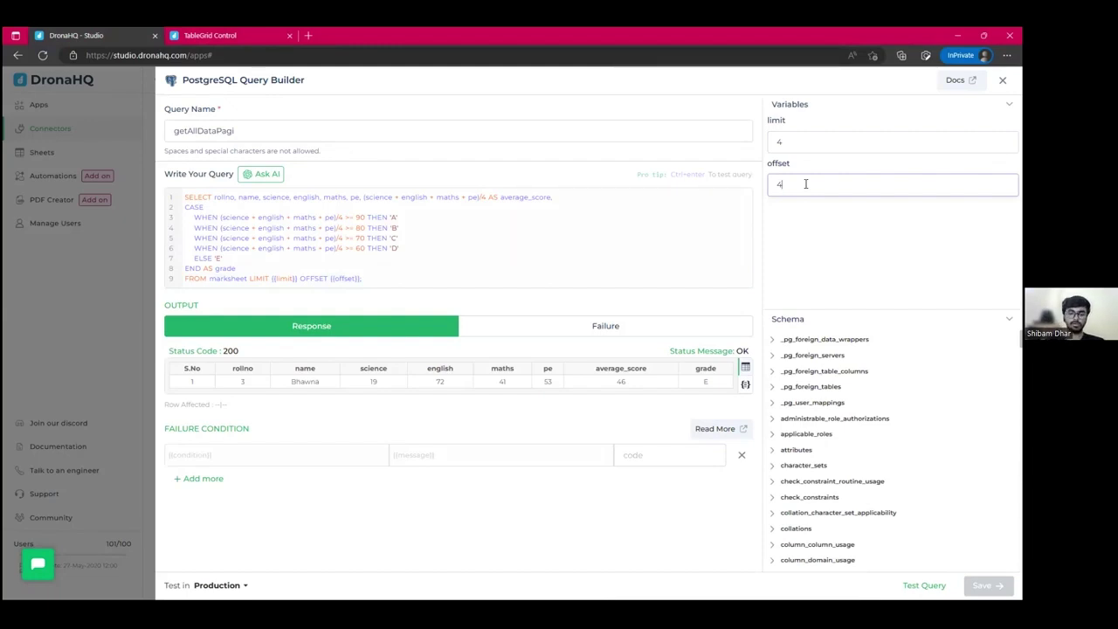
pyautogui.hotkey('ctrl', 'Return')
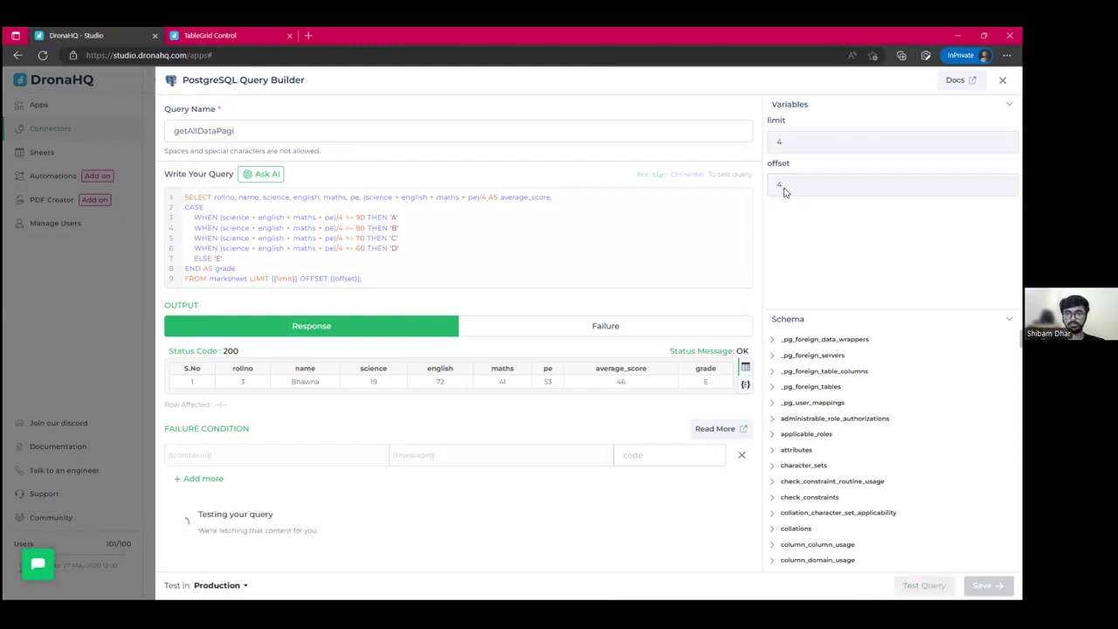
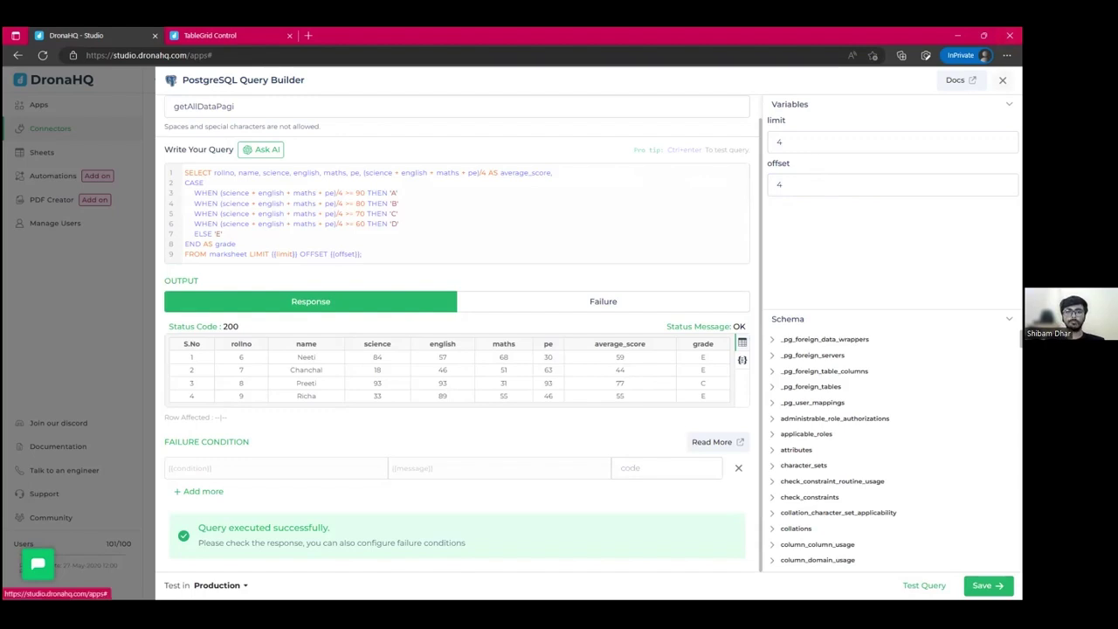
# In the TableGrid Control app, start binding the table grid's data to the SDBitioMarksheet connector's getAllDataPagi query and continue past the environments.
pyautogui.click(187, 35)
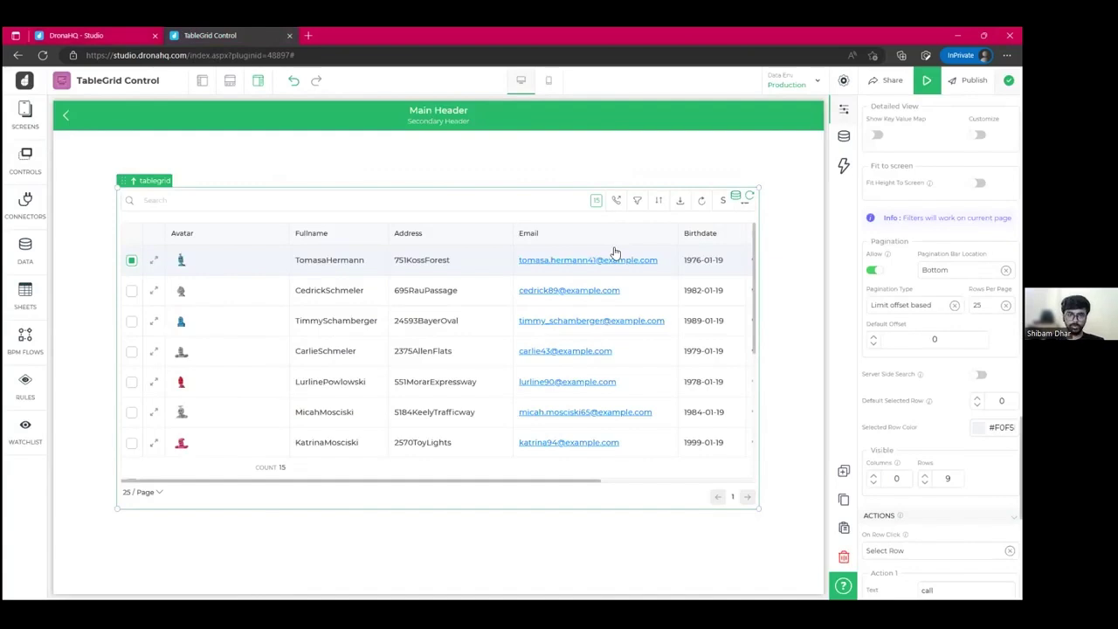
pyautogui.click(843, 140)
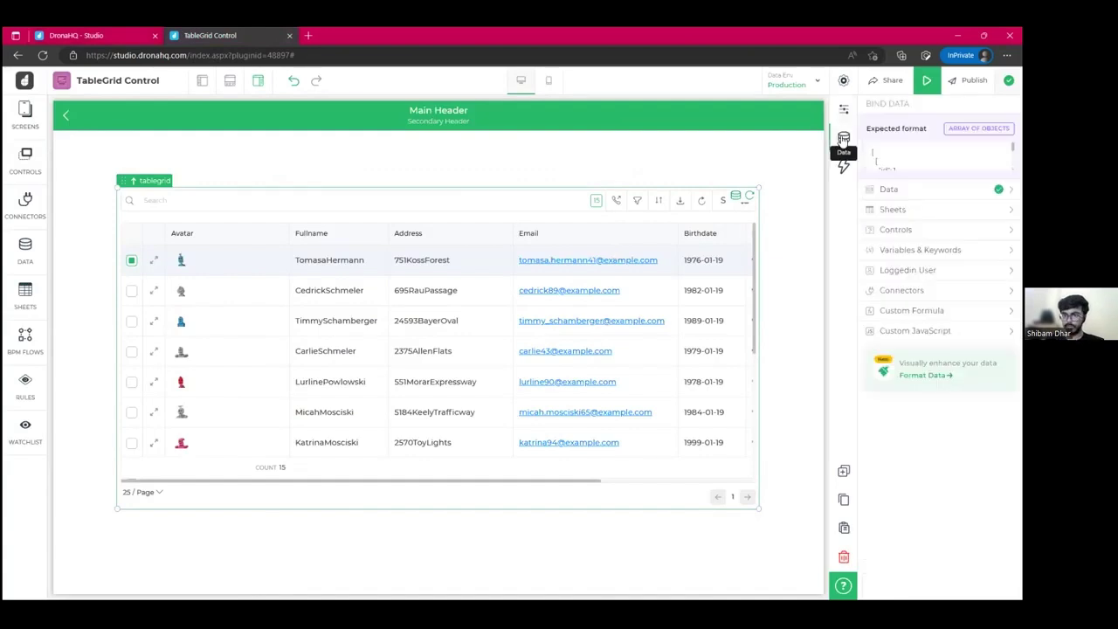
pyautogui.click(911, 291)
pyautogui.click(936, 334)
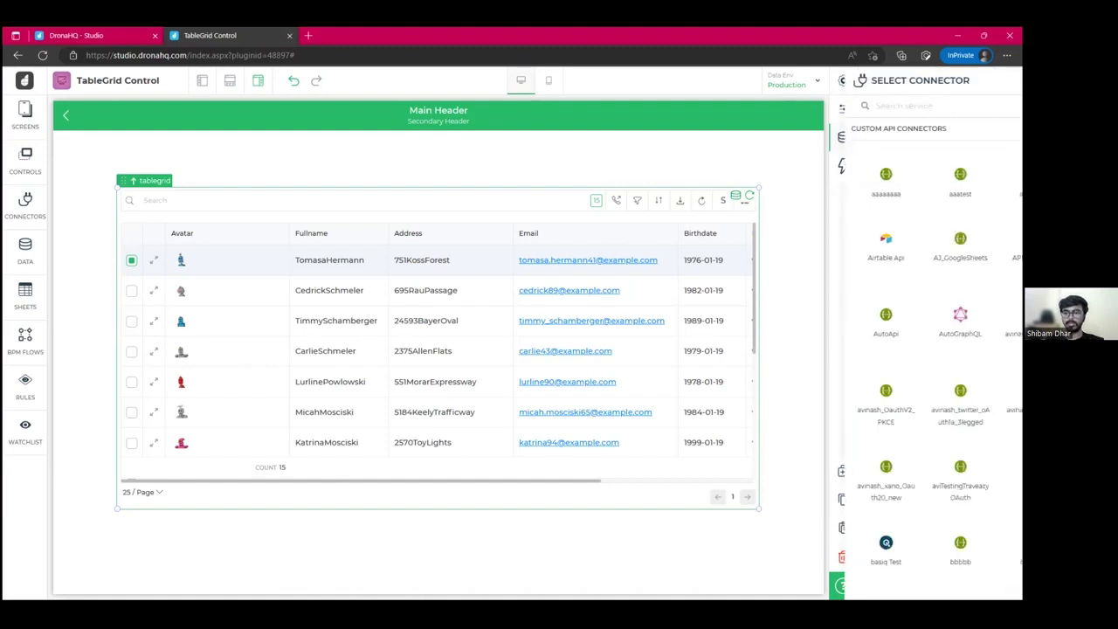
pyautogui.click(840, 106)
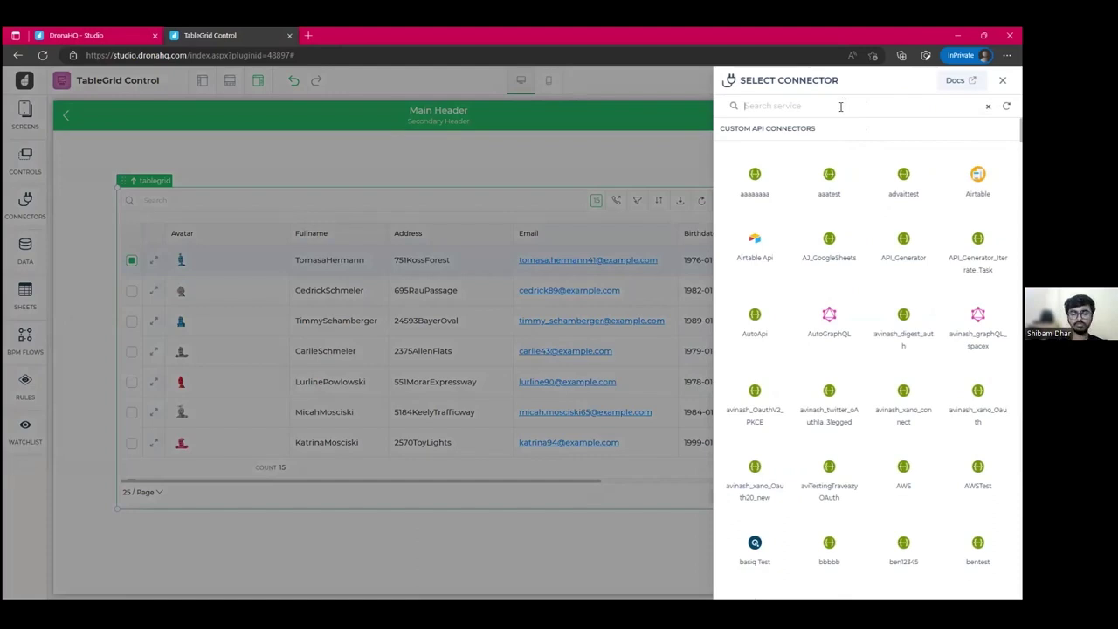
pyautogui.write('mark')
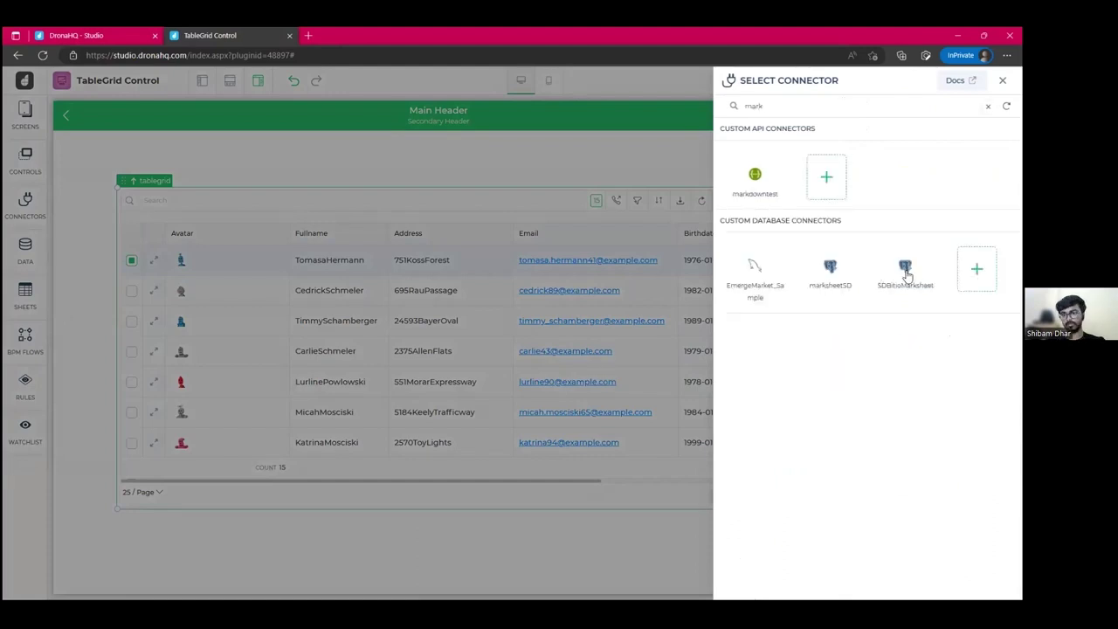
pyautogui.click(907, 276)
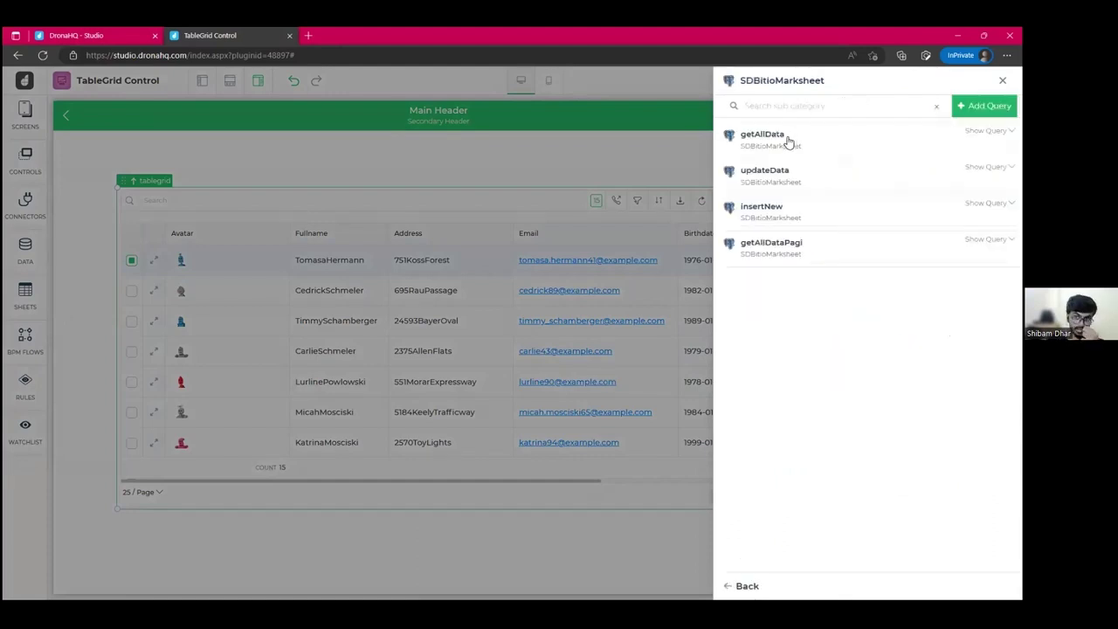
pyautogui.click(772, 244)
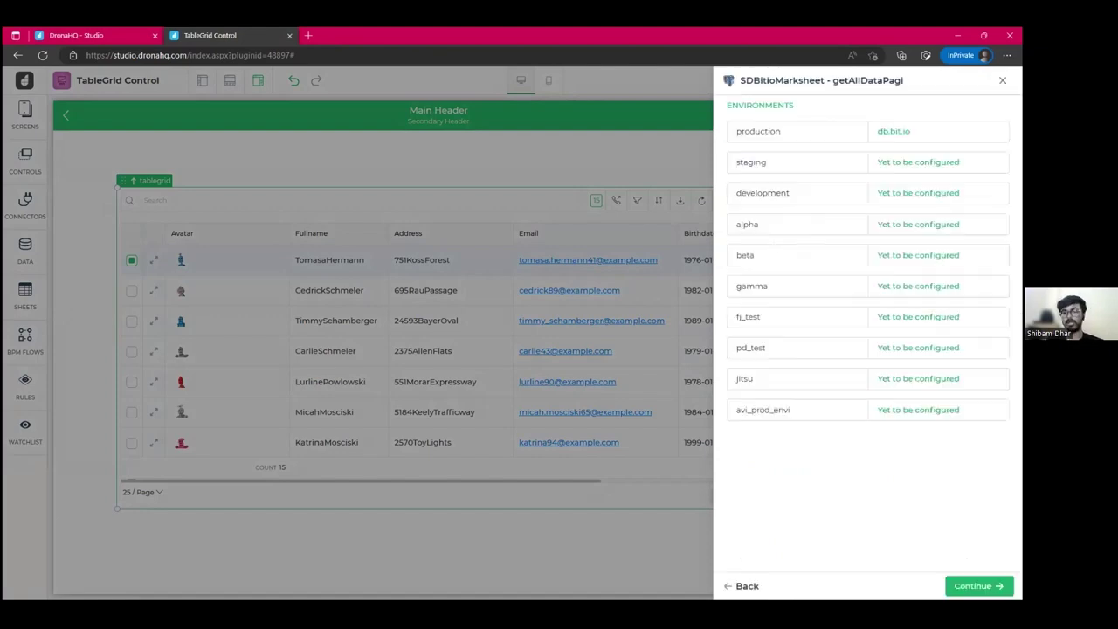
pyautogui.click(976, 585)
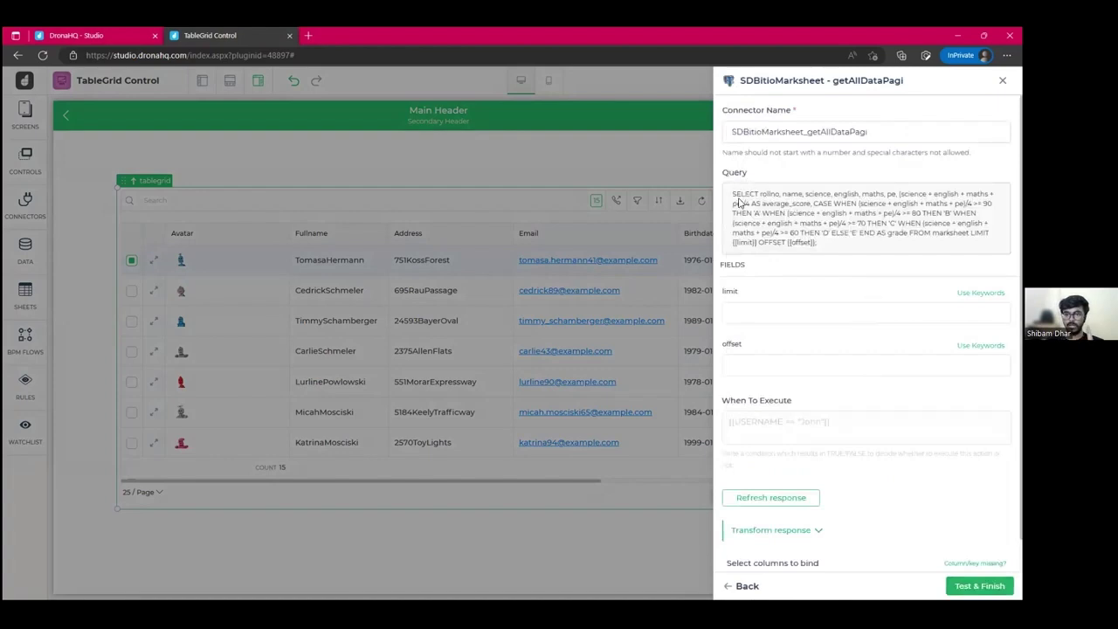
# Review the connector query and fill its limit field with the keyword tablegrid.PROPERTIES.LIMIT.
pyautogui.moveTo(732, 193); pyautogui.dragTo(798, 242)
pyautogui.click(860, 251)
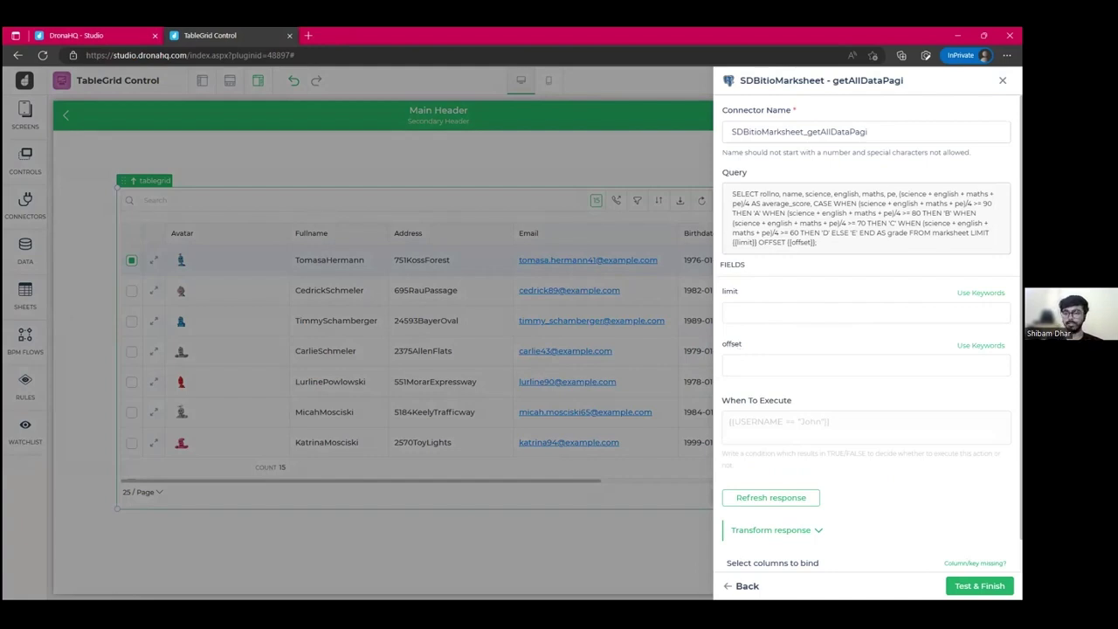
pyautogui.click(980, 293)
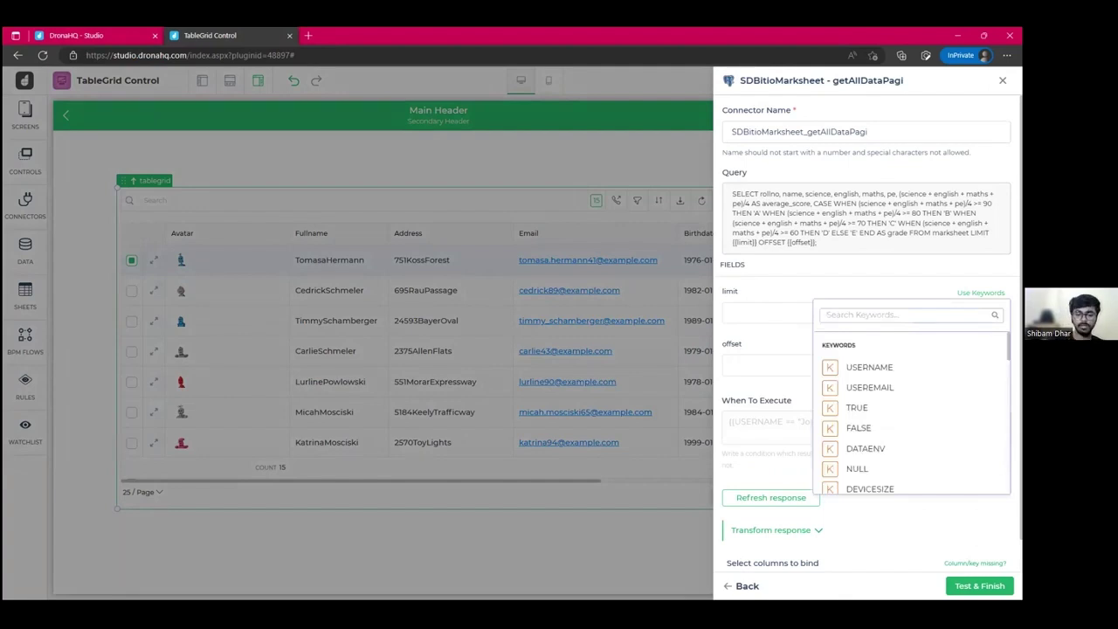
pyautogui.write('ti')
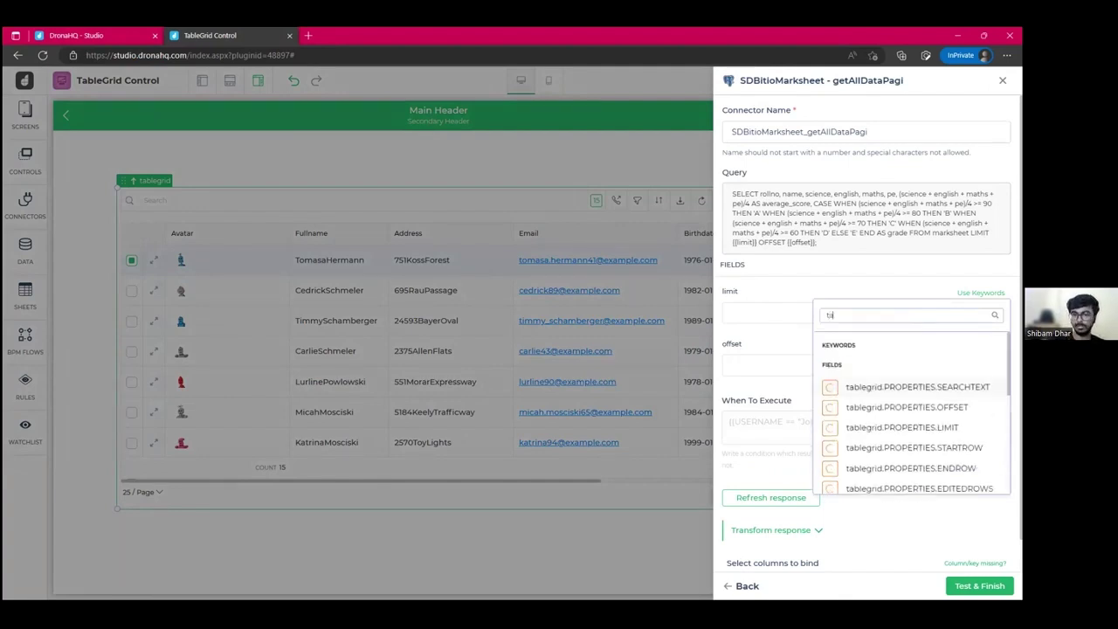
pyautogui.click(904, 427)
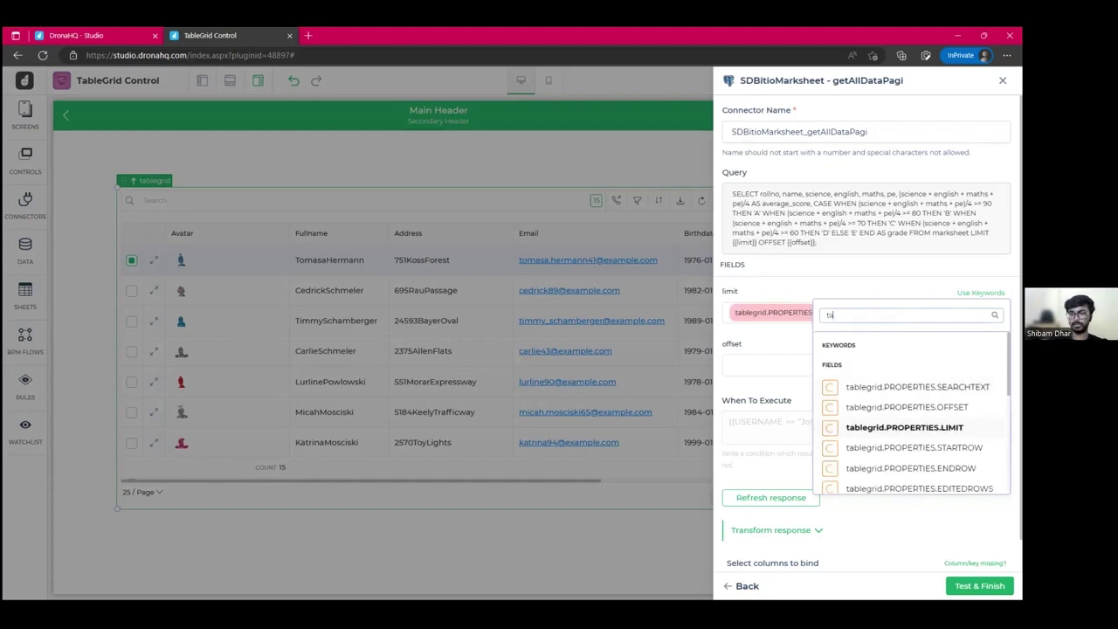
pyautogui.press('Escape')
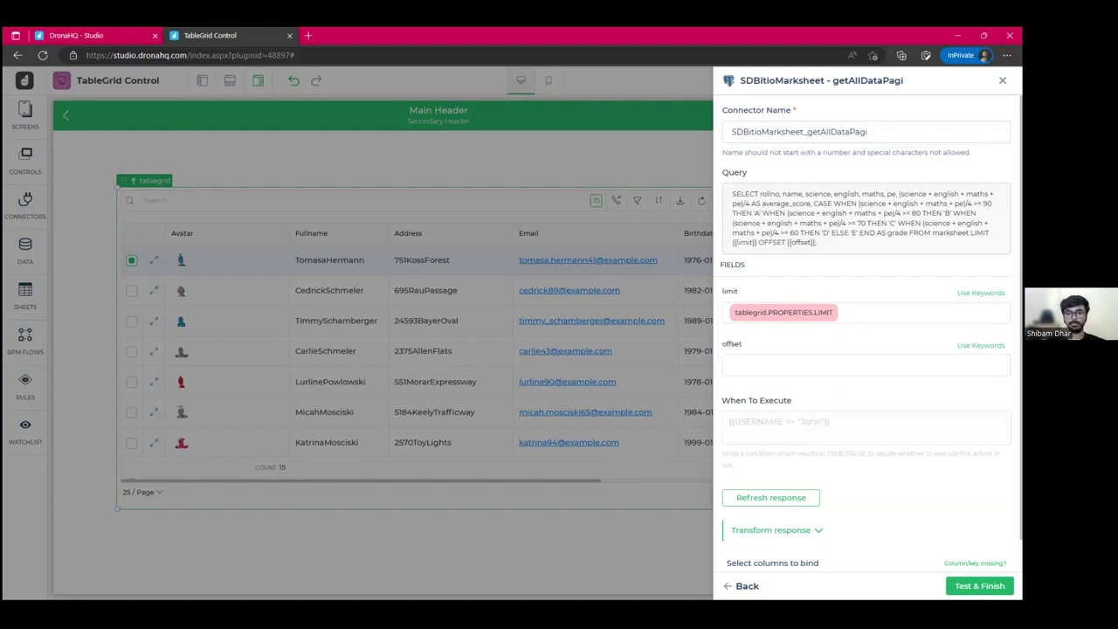
# Fill the query's offset field with the keyword tablegrid.PROPERTIES.STARTROW.
pyautogui.click(980, 345)
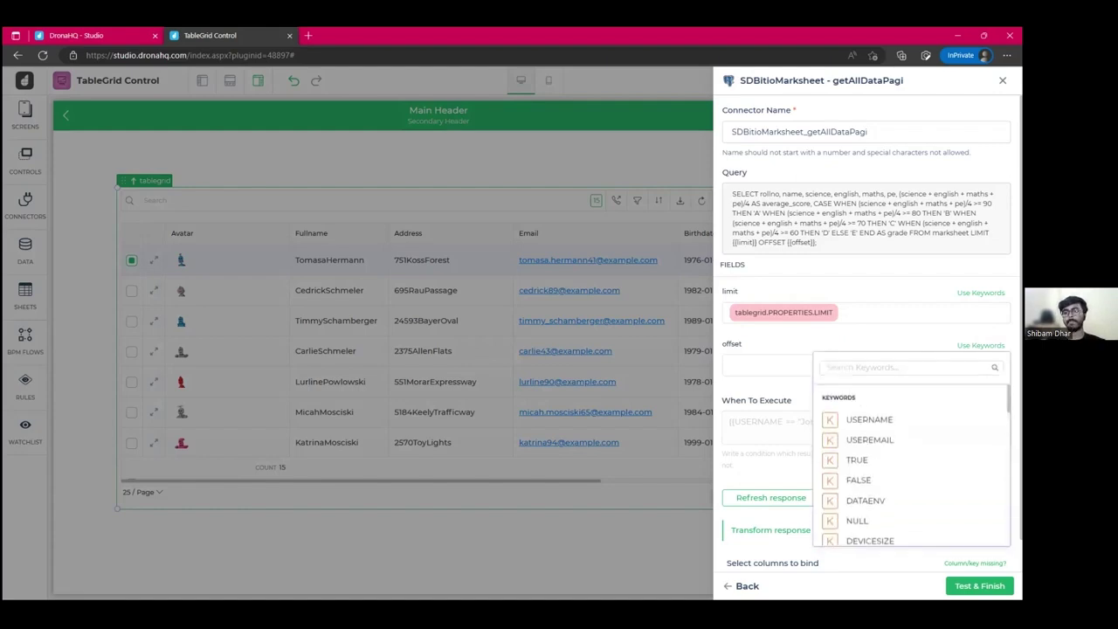
pyautogui.write('ti')
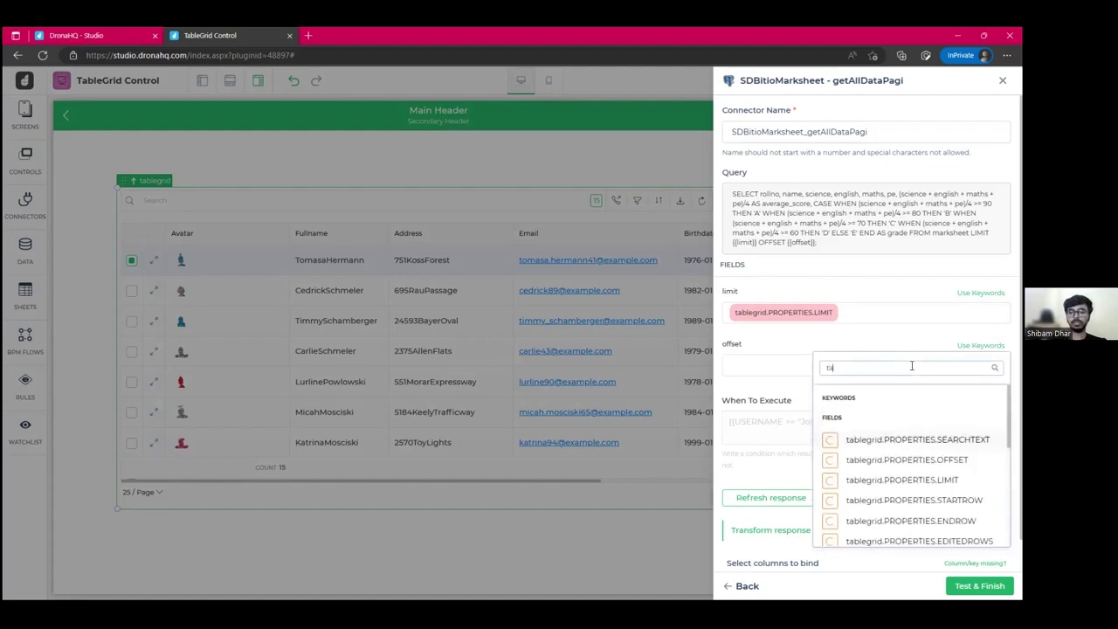
pyautogui.press('Down')
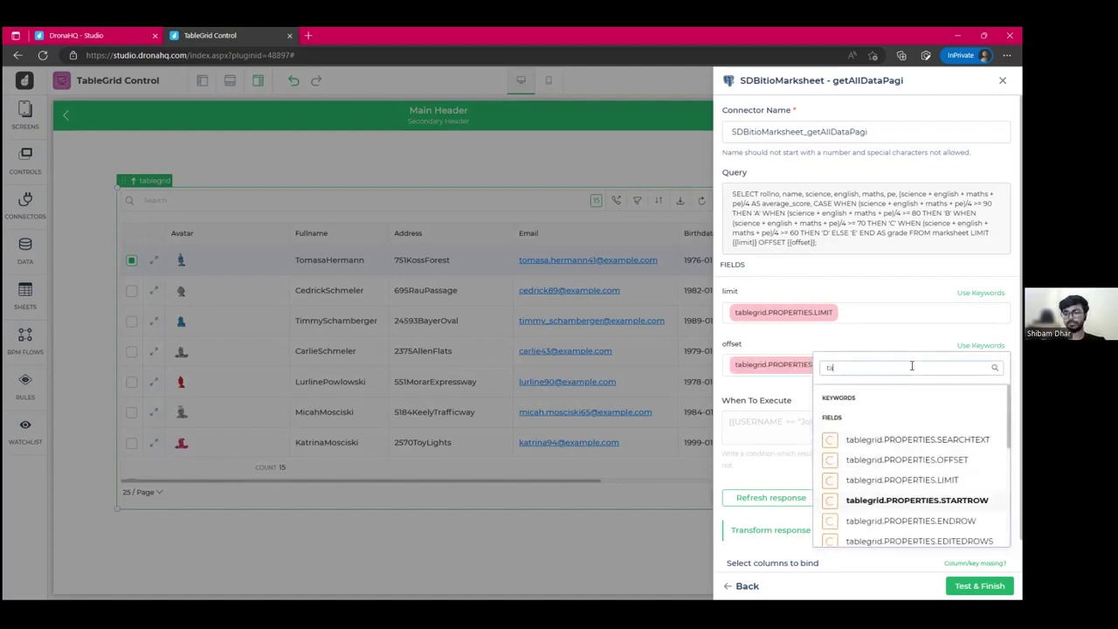
# Set the query's offset field to the keyword tablegrid.PROPERTIES.OFFSET.
pyautogui.press('Up')
pyautogui.press('Up')
pyautogui.press('Return')
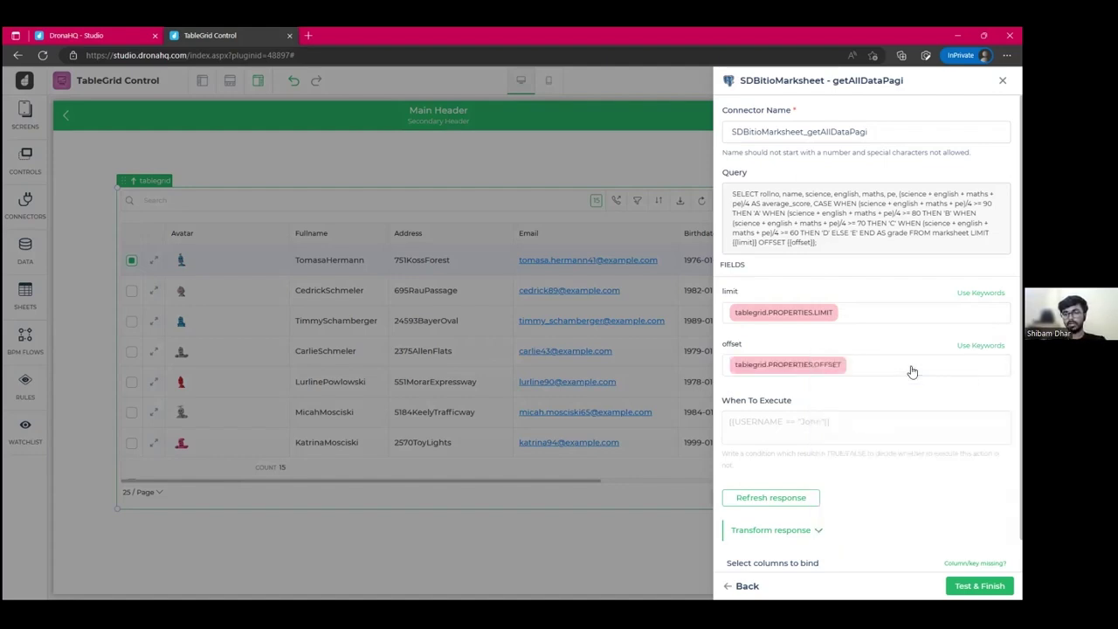
# Expand the response transformation settings and examine how the raw response nests its rows inside result.
pyautogui.scroll(-1, 884, 460)
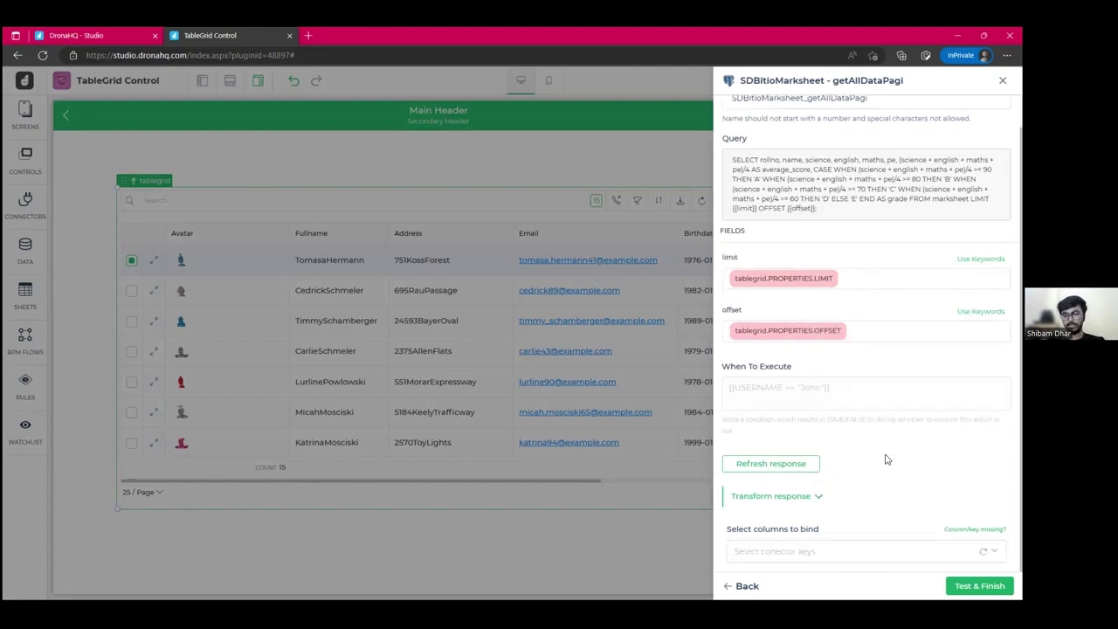
pyautogui.click(765, 503)
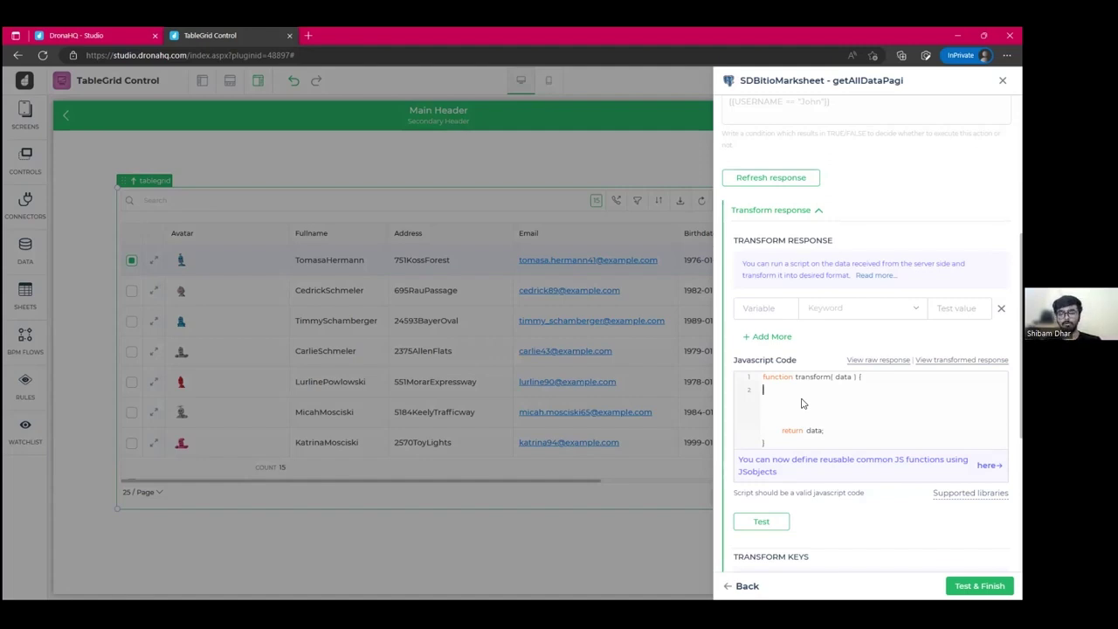
pyautogui.click(884, 361)
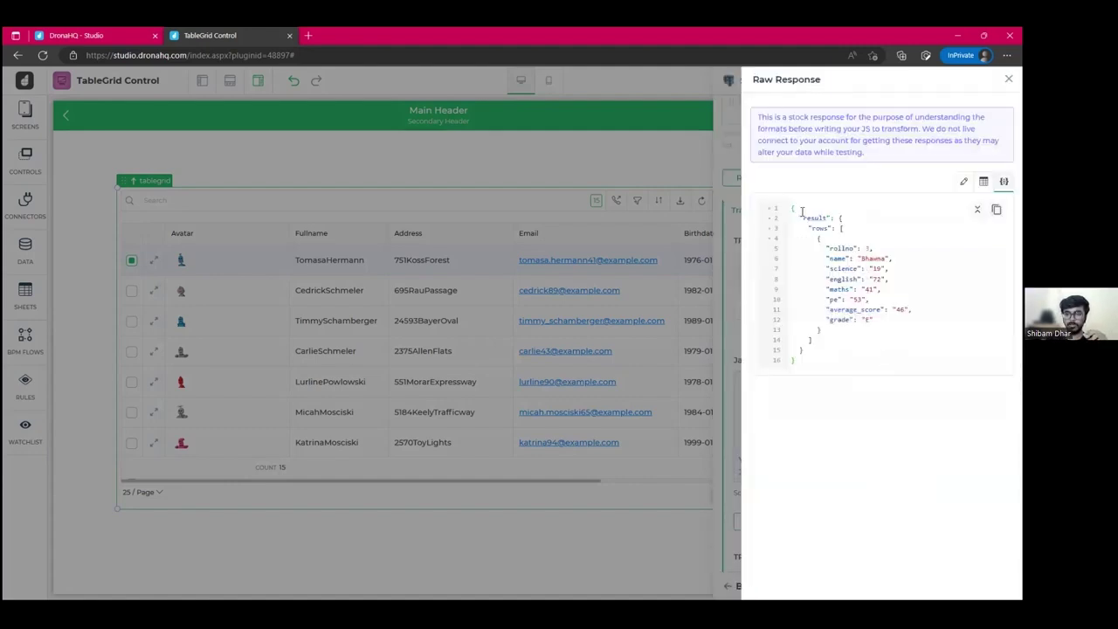
pyautogui.moveTo(793, 208); pyautogui.dragTo(828, 342)
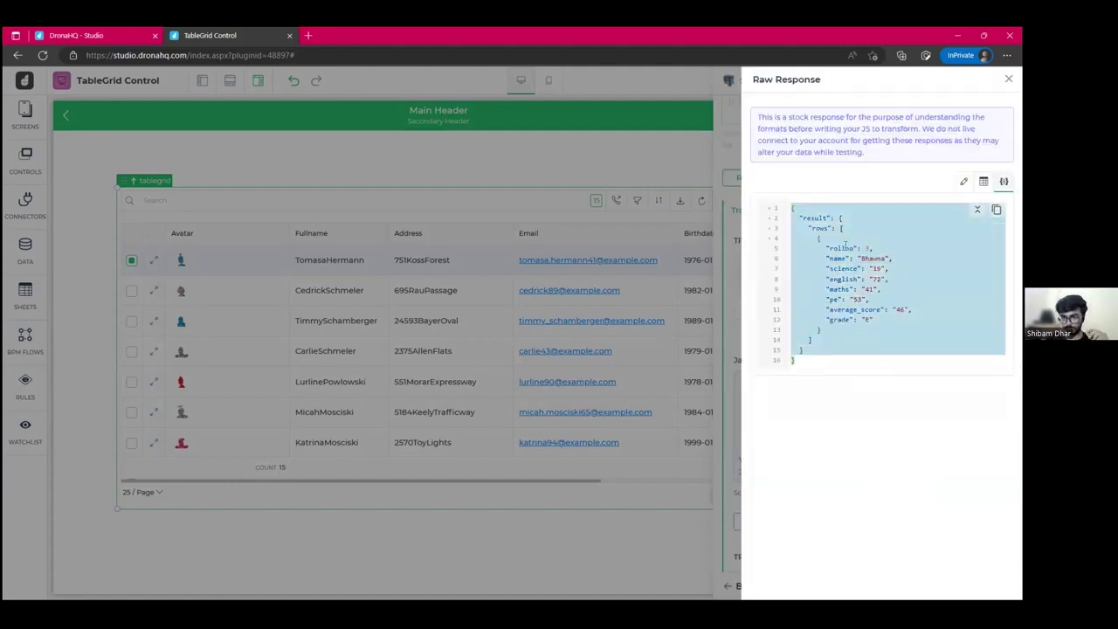
pyautogui.click(845, 247)
pyautogui.moveTo(840, 218); pyautogui.dragTo(844, 233)
pyautogui.moveTo(817, 329); pyautogui.dragTo(811, 353)
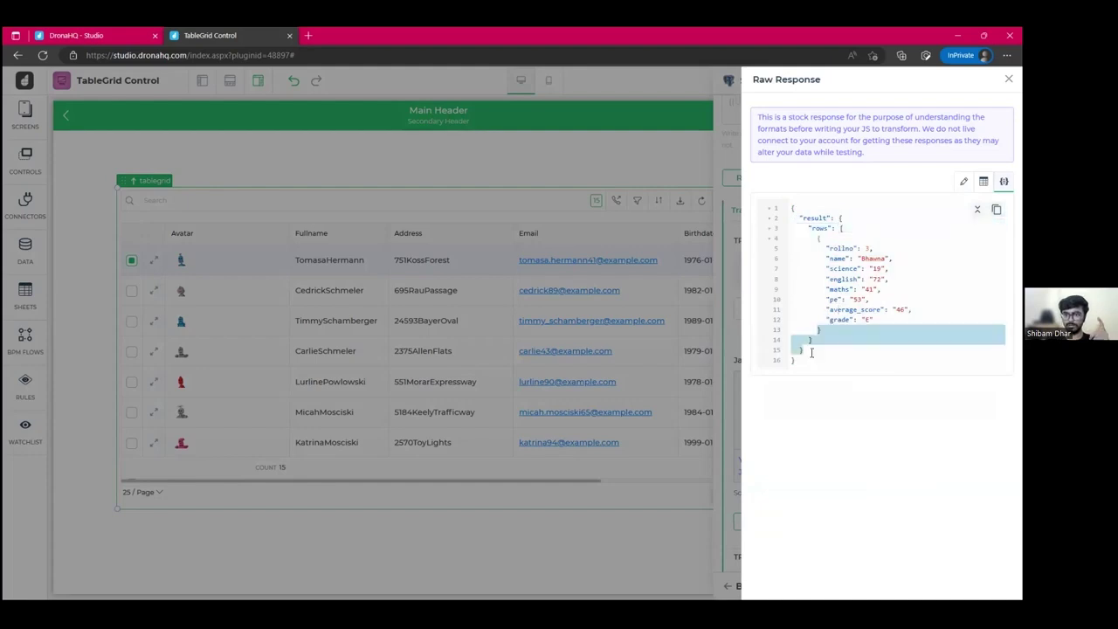
pyautogui.click(805, 220)
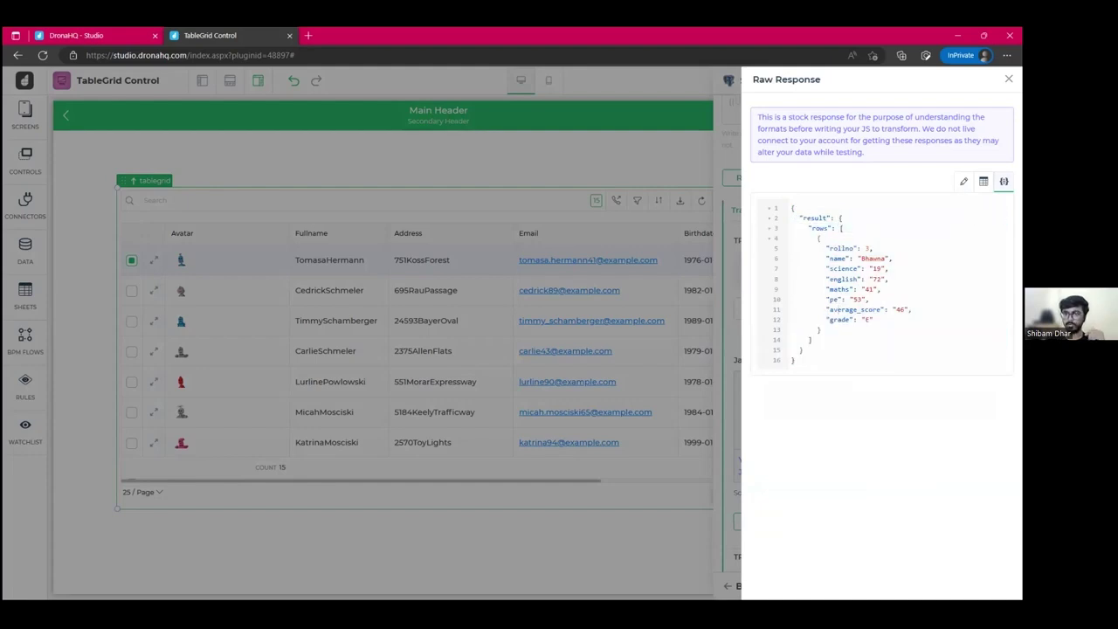
pyautogui.click(1008, 78)
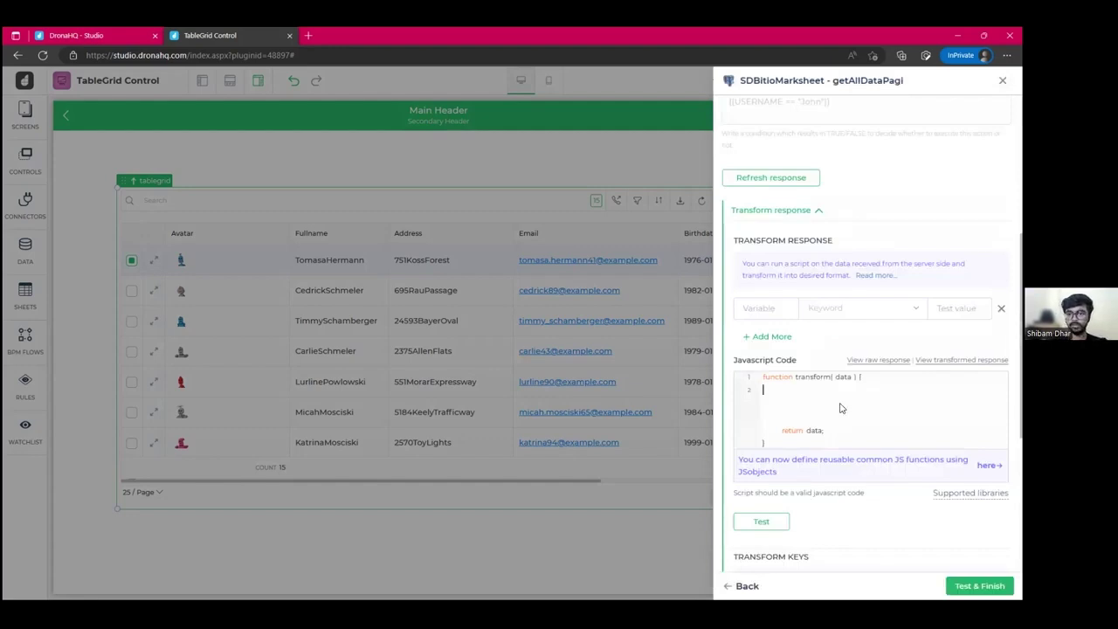
# Add the line data = data.result.rows to the transform function and check the transformed response.
pyautogui.write('data ')
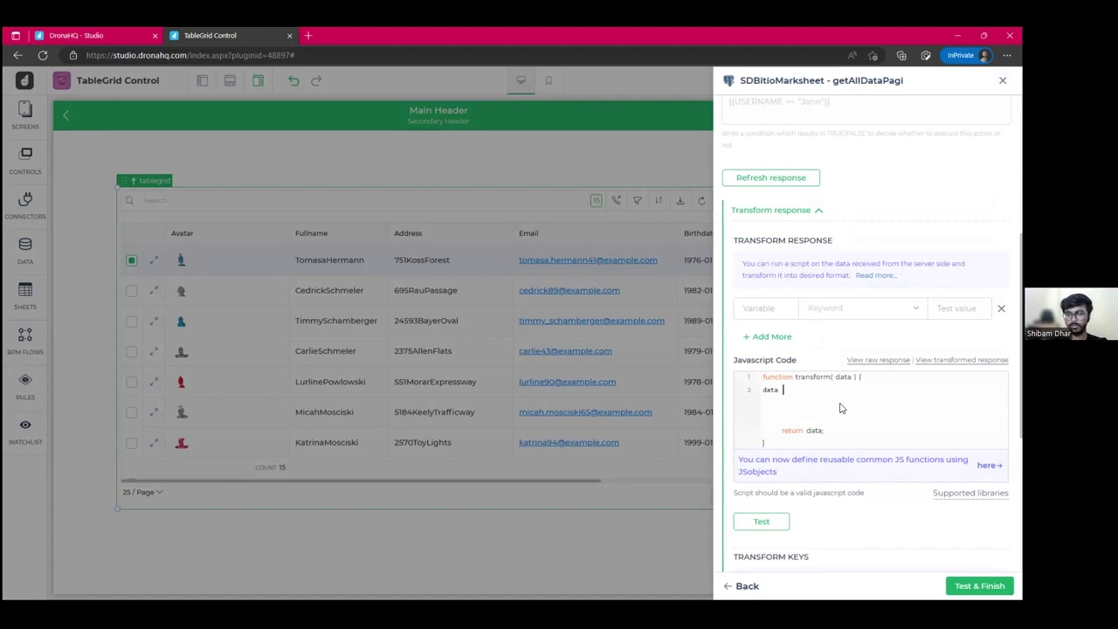
pyautogui.write('= ')
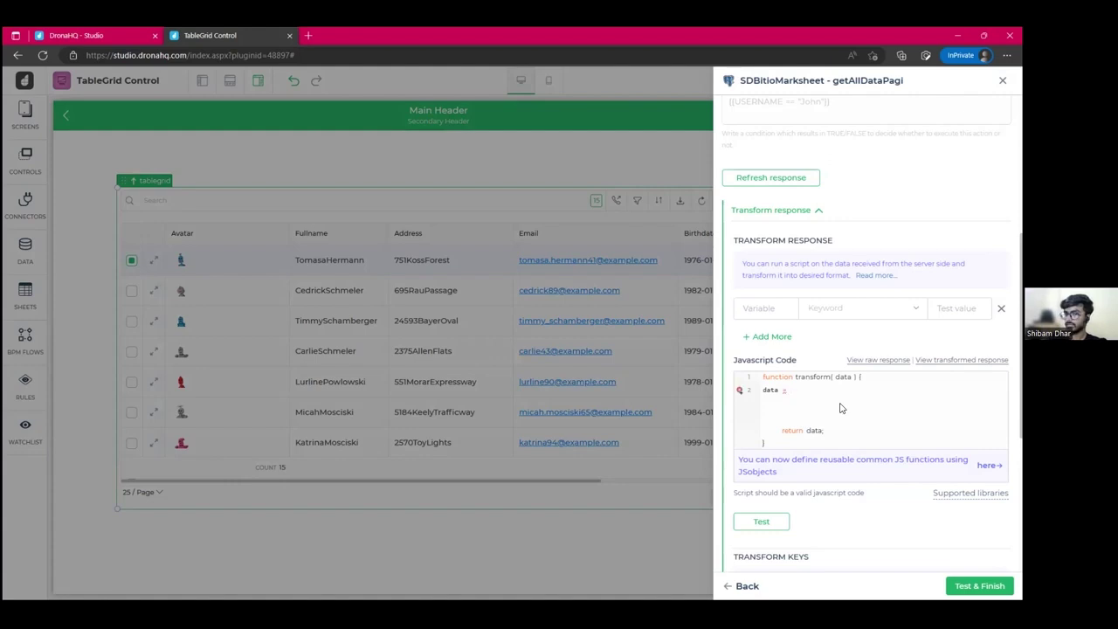
pyautogui.write('data')
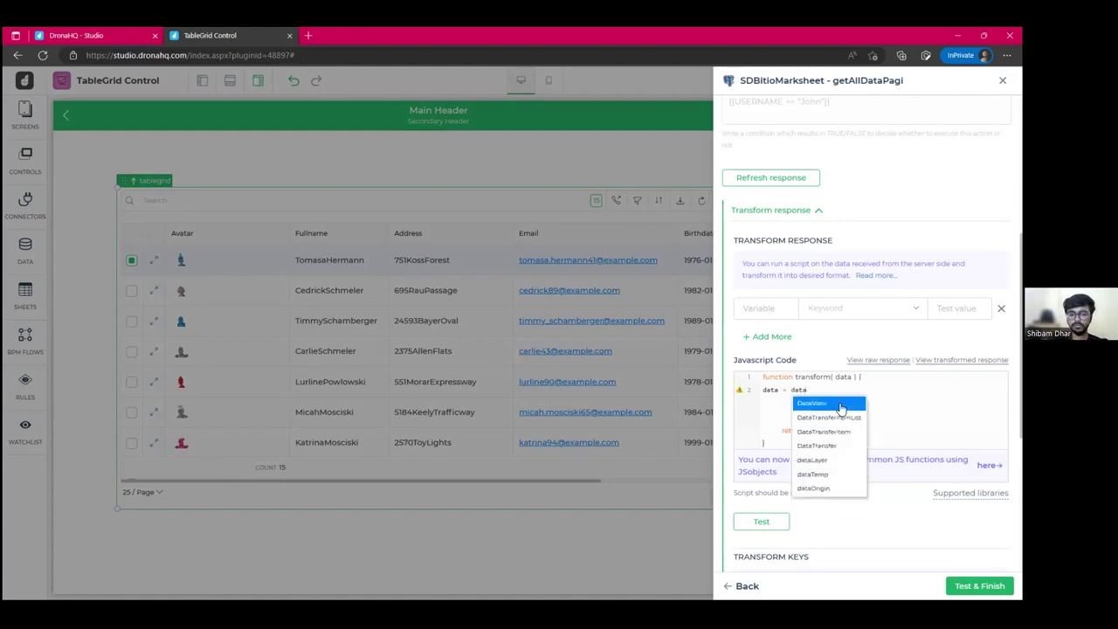
pyautogui.write('.result,r')
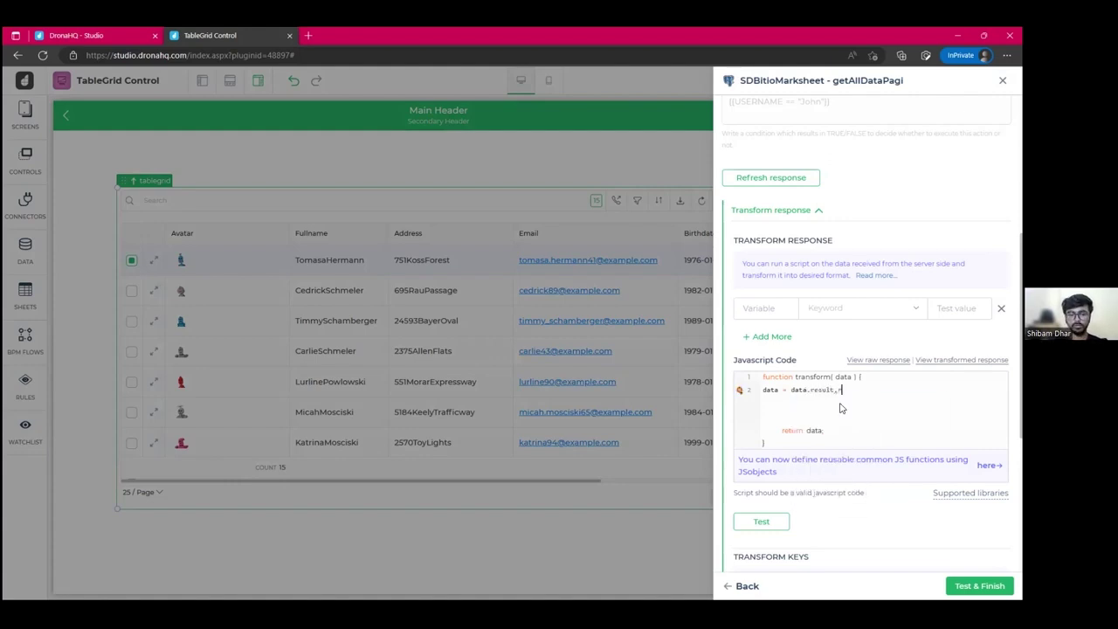
pyautogui.write('ows')
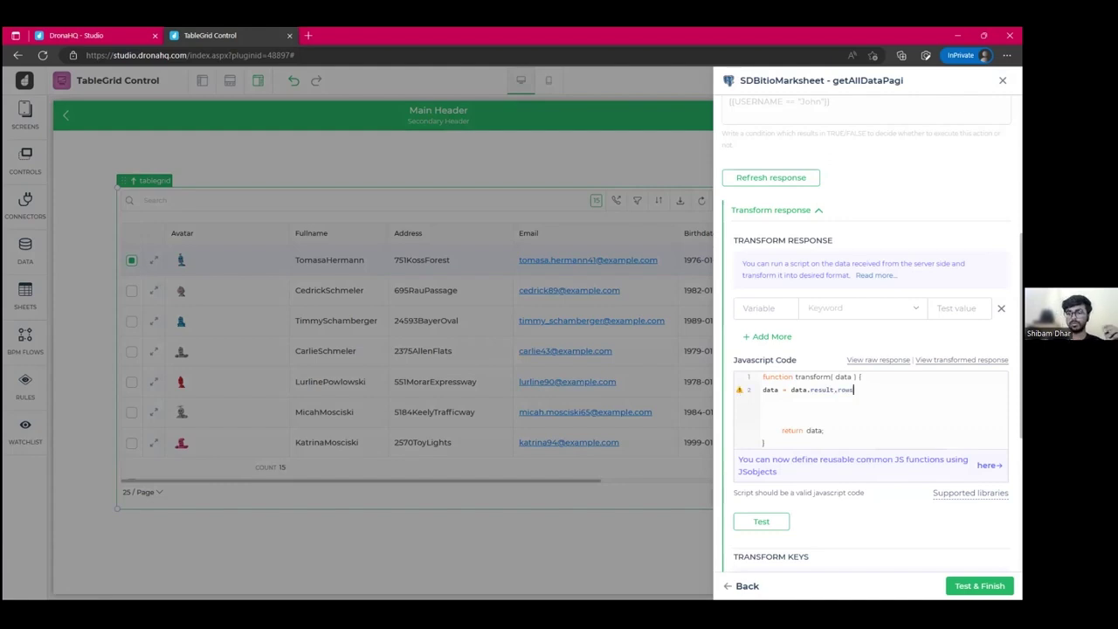
pyautogui.click(962, 360)
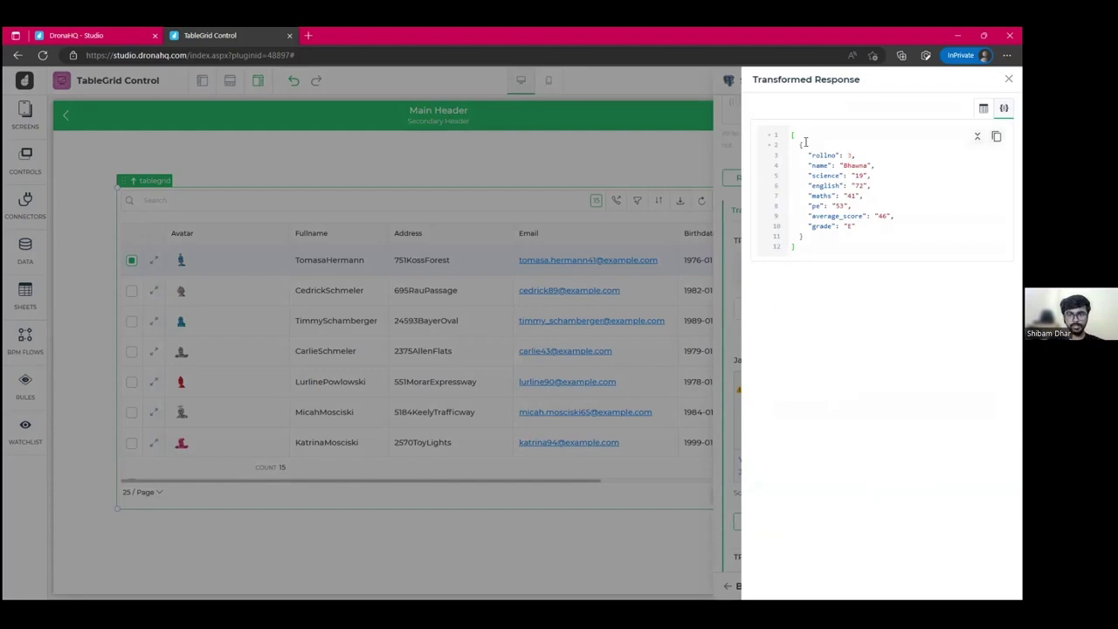
pyautogui.press('Escape')
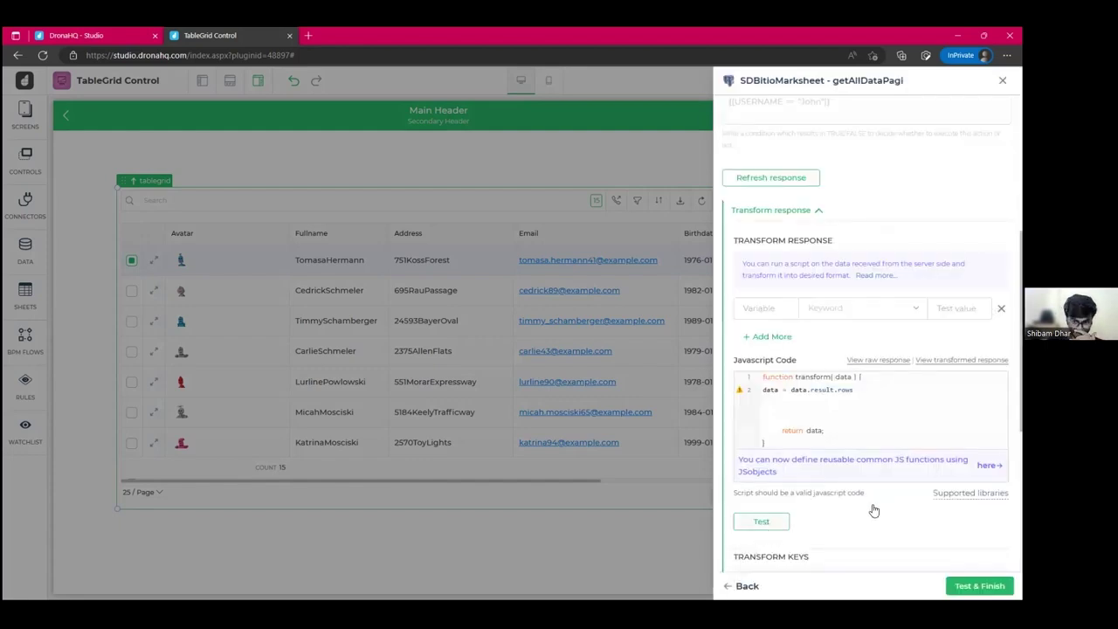
# Bind the columns rollno, name, science, english, maths, pe, average_score and grade, then test and finish the connector binding.
pyautogui.scroll(-3, 869, 514)
pyautogui.scroll(-1, 869, 515)
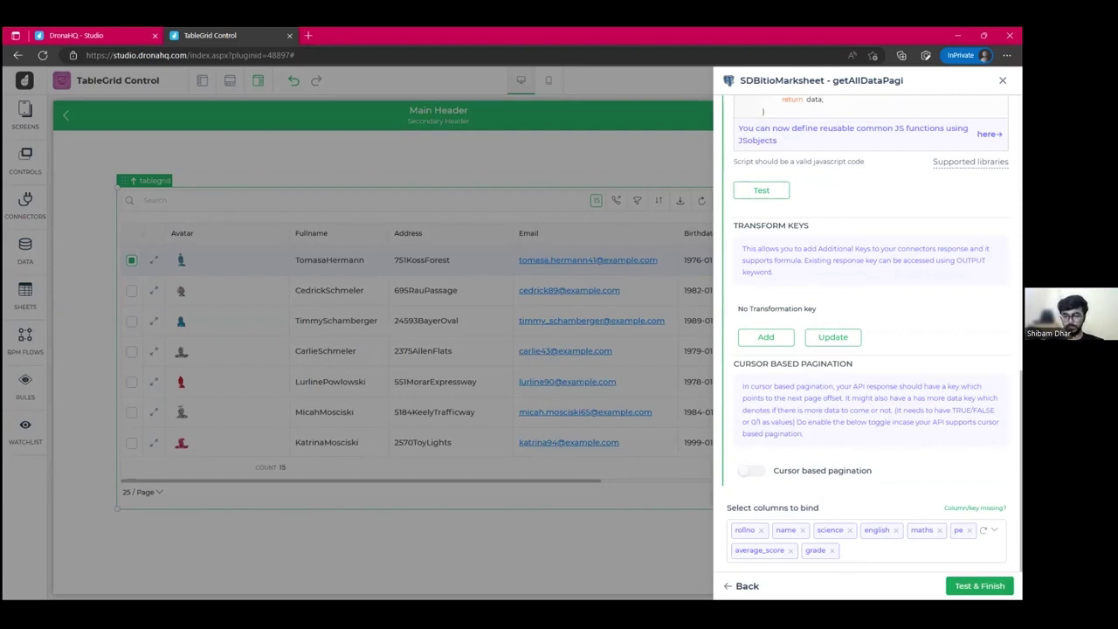
pyautogui.click(979, 585)
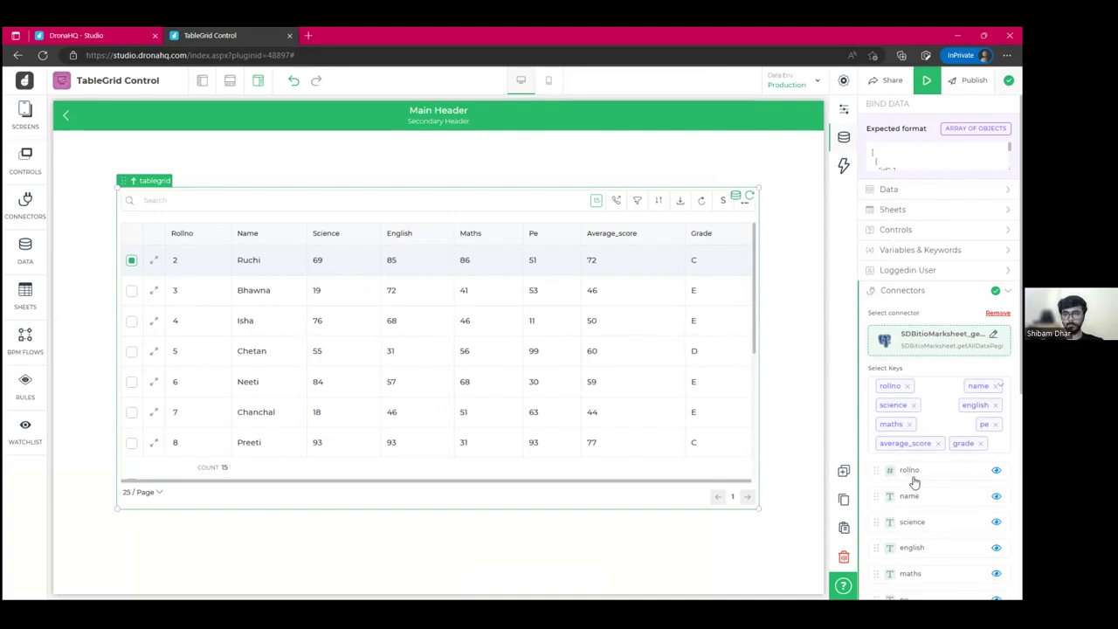
# Rename the pe column of the table grid's bound data to Phy Edu.
pyautogui.scroll(-3, 913, 481)
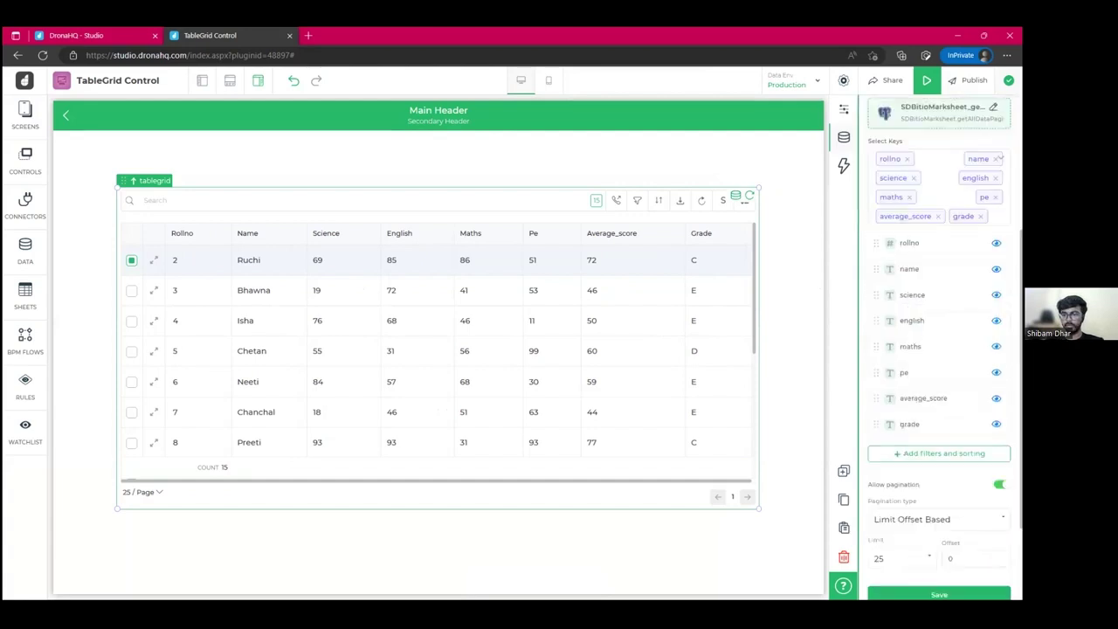
pyautogui.click(905, 372)
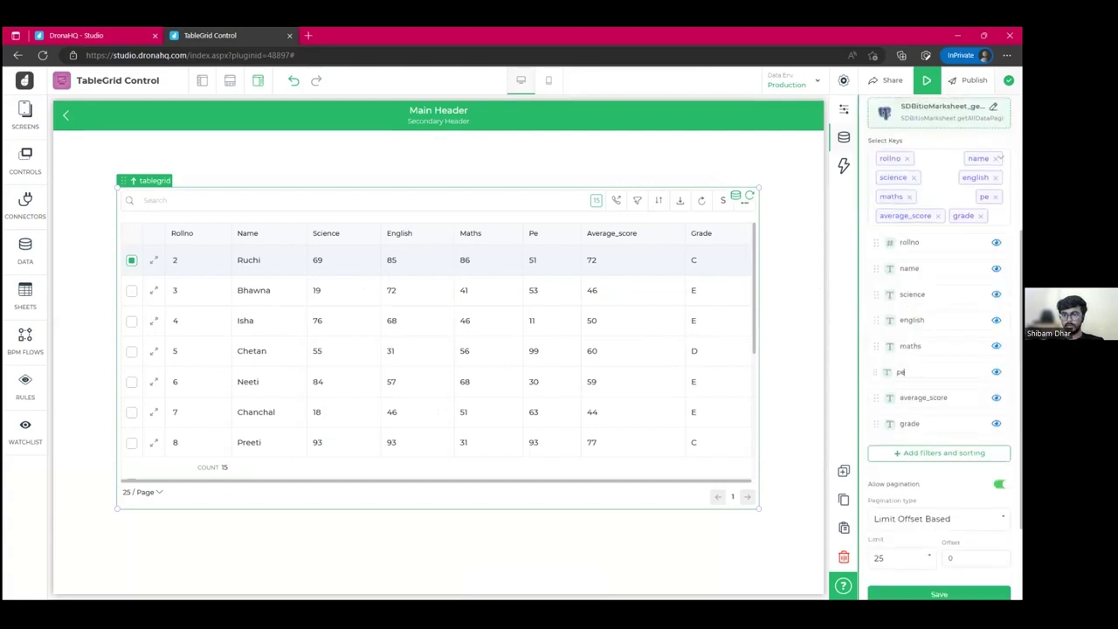
pyautogui.press('BackSpace')
pyautogui.press('BackSpace')
pyautogui.write('Phy')
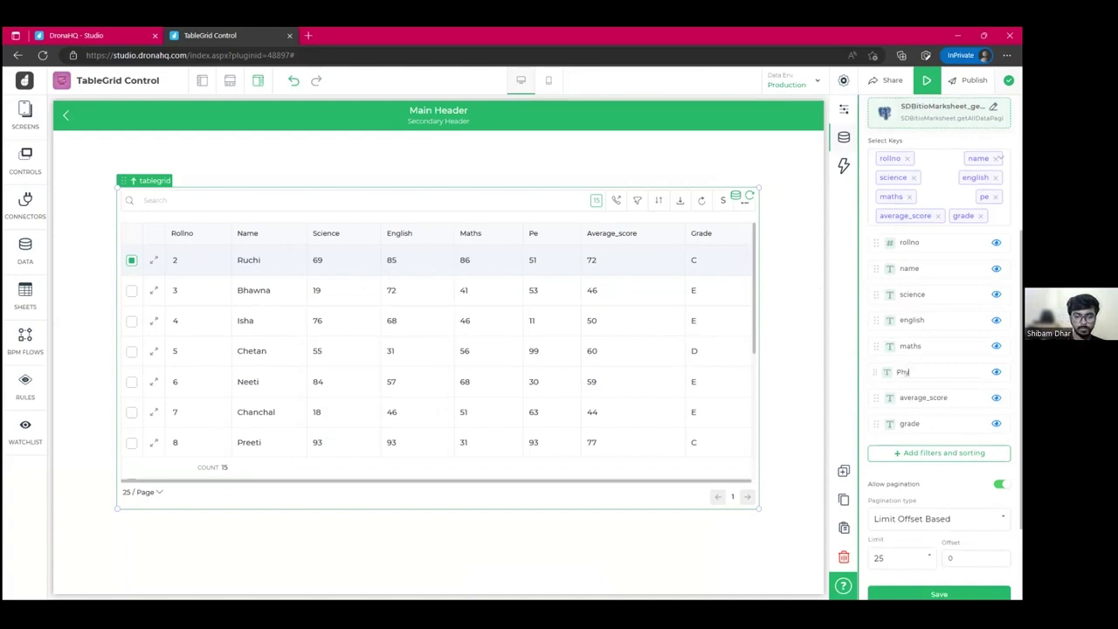
pyautogui.write(' Edu')
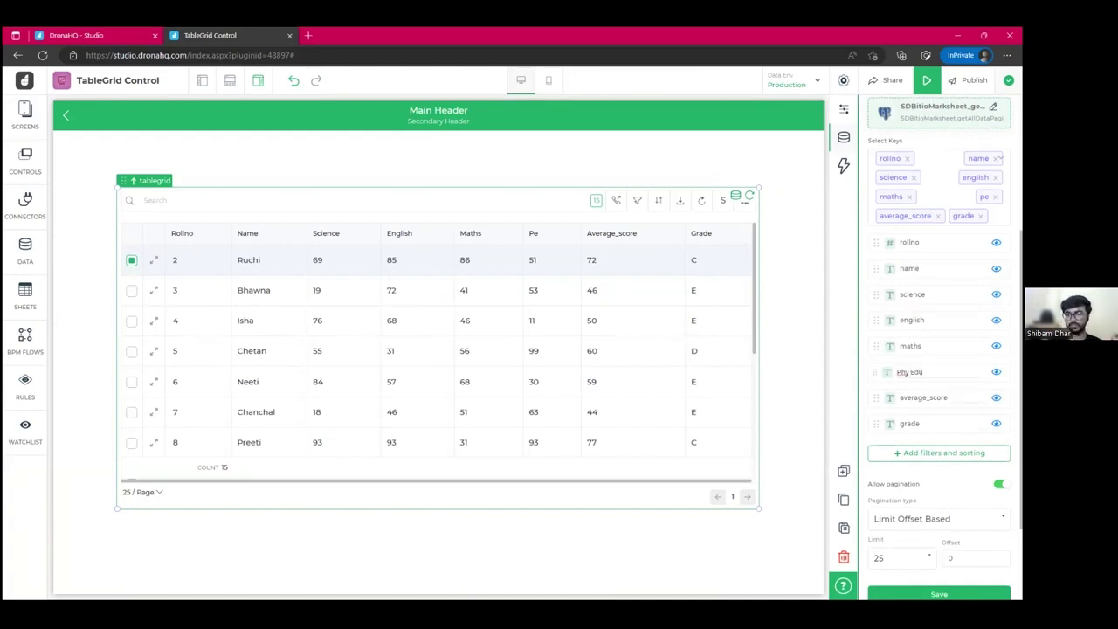
# Rename the average_score column to Average Score and save the data binding and the app.
pyautogui.click(898, 398)
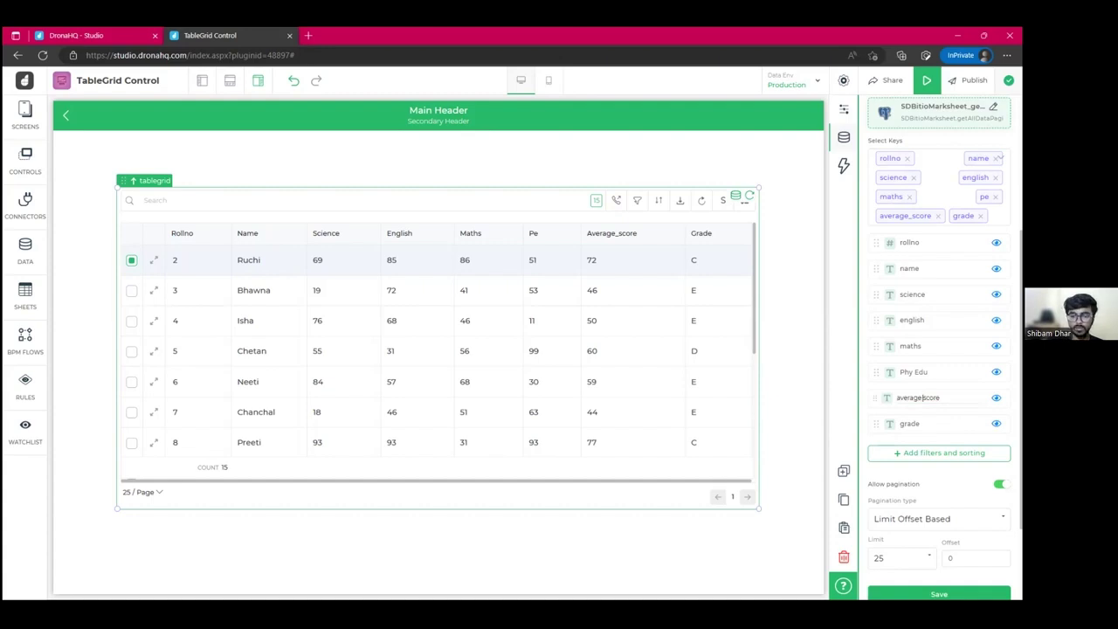
pyautogui.press('BackSpace')
pyautogui.write('S')
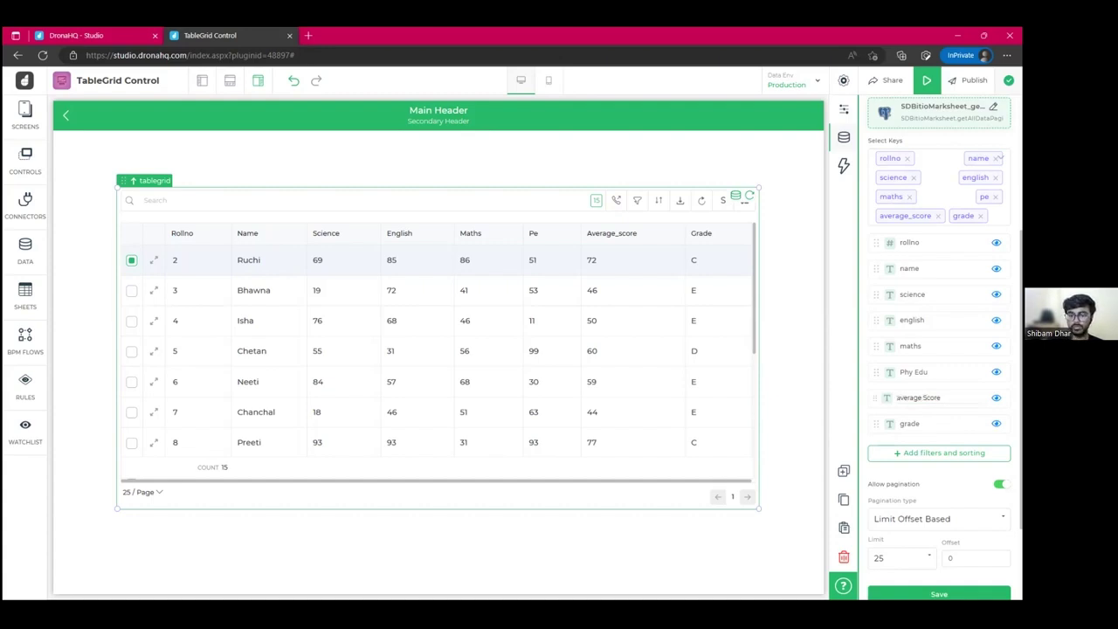
pyautogui.click(897, 397)
pyautogui.press('Delete')
pyautogui.write('A')
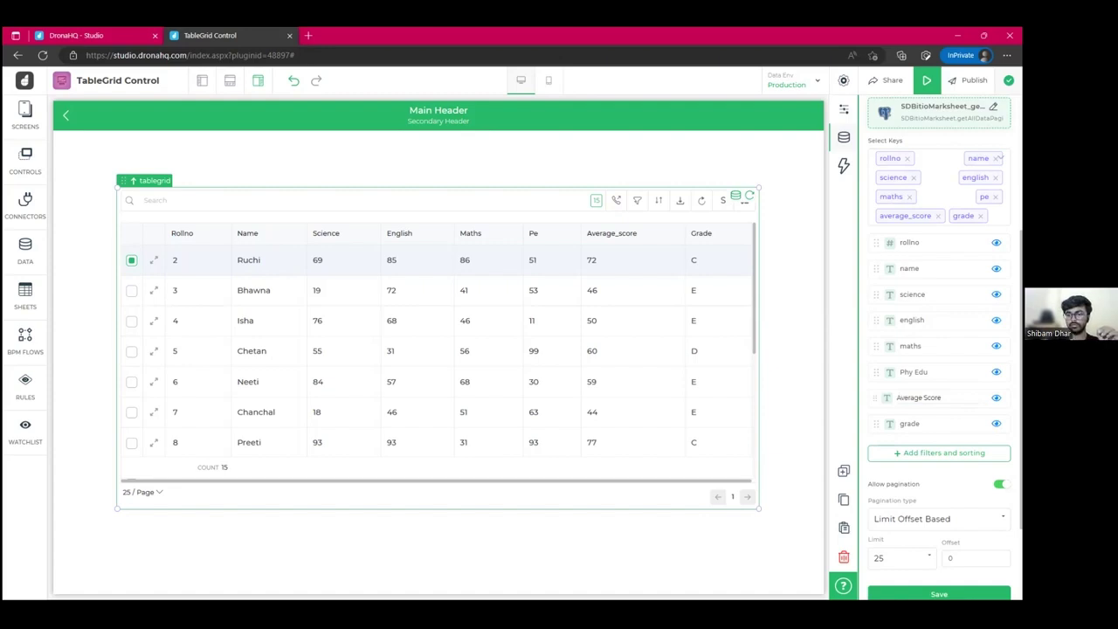
pyautogui.press('Return')
pyautogui.click(939, 594)
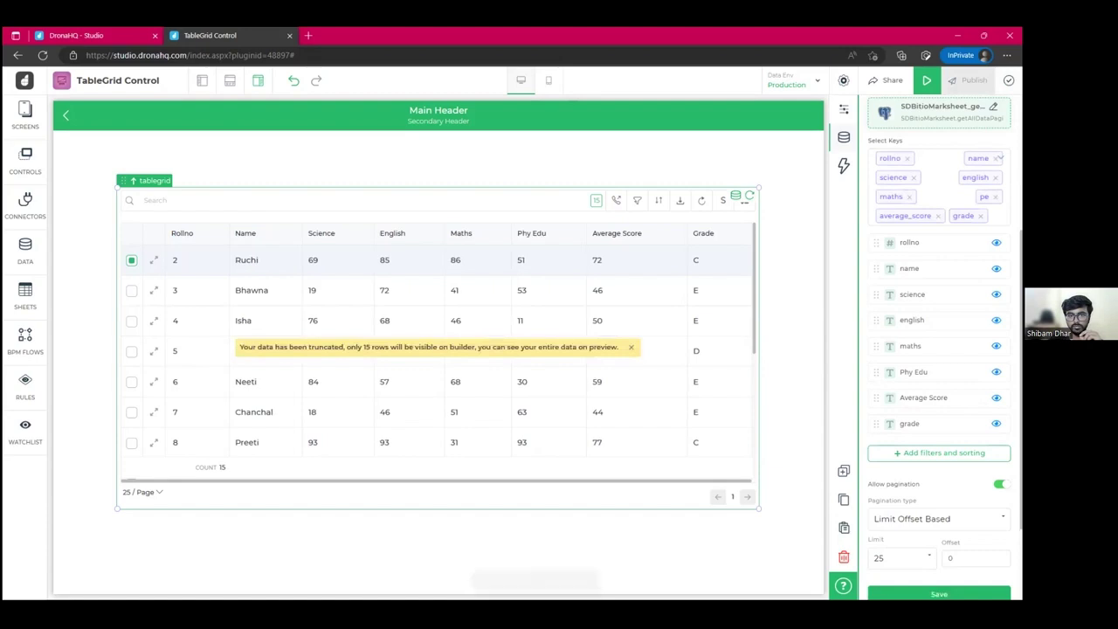
pyautogui.click(1008, 79)
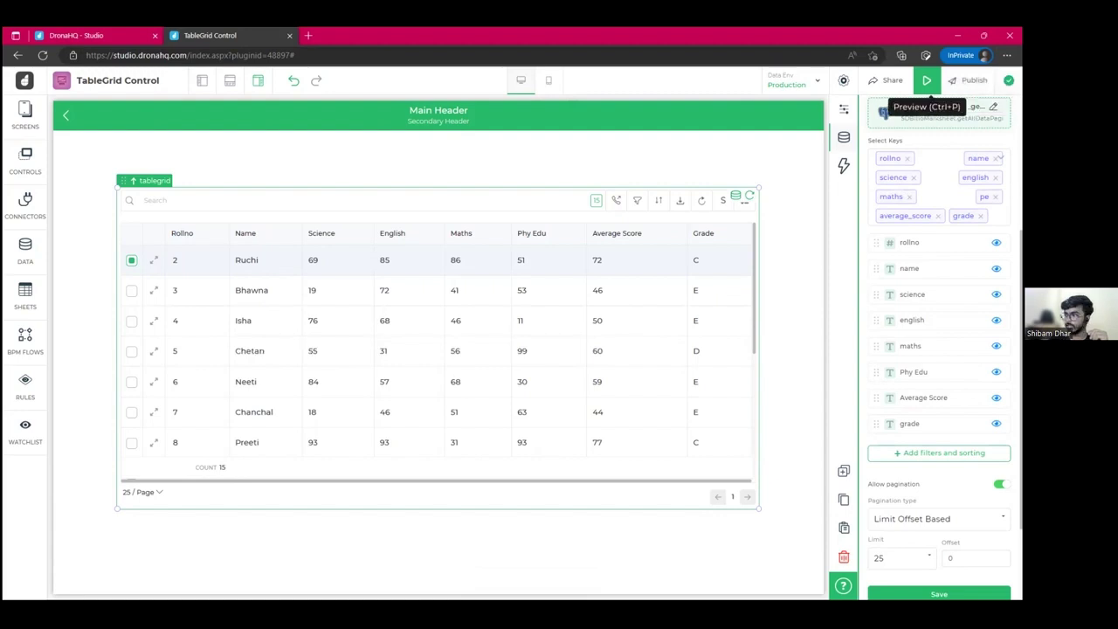
# Preview the app, look through the first page of marksheet records and go to the next page.
pyautogui.click(927, 81)
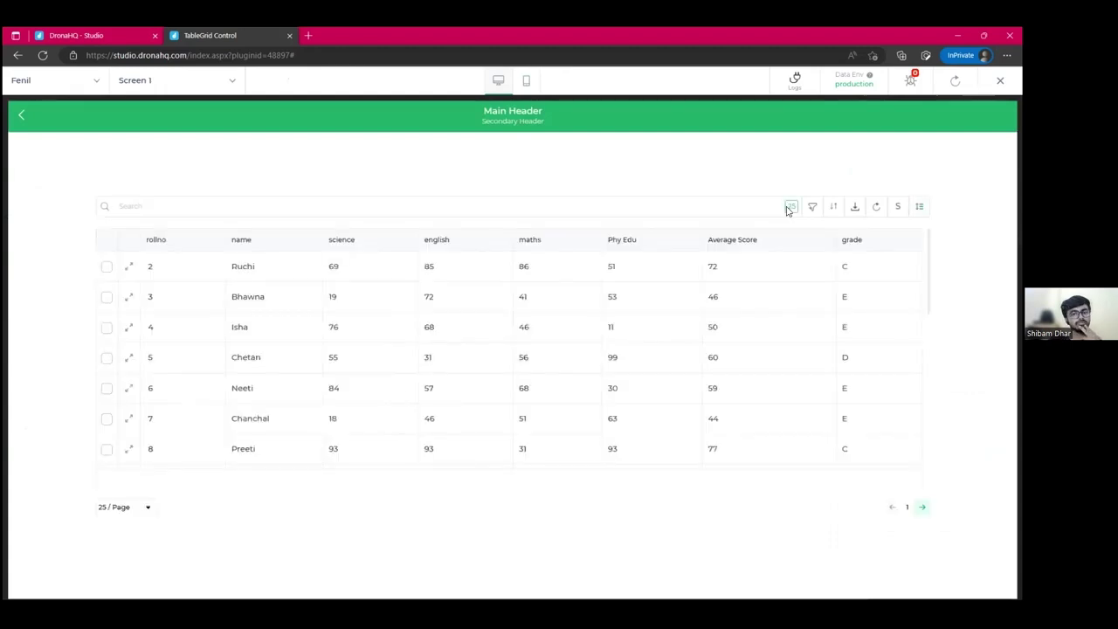
pyautogui.scroll(-6, 257, 429)
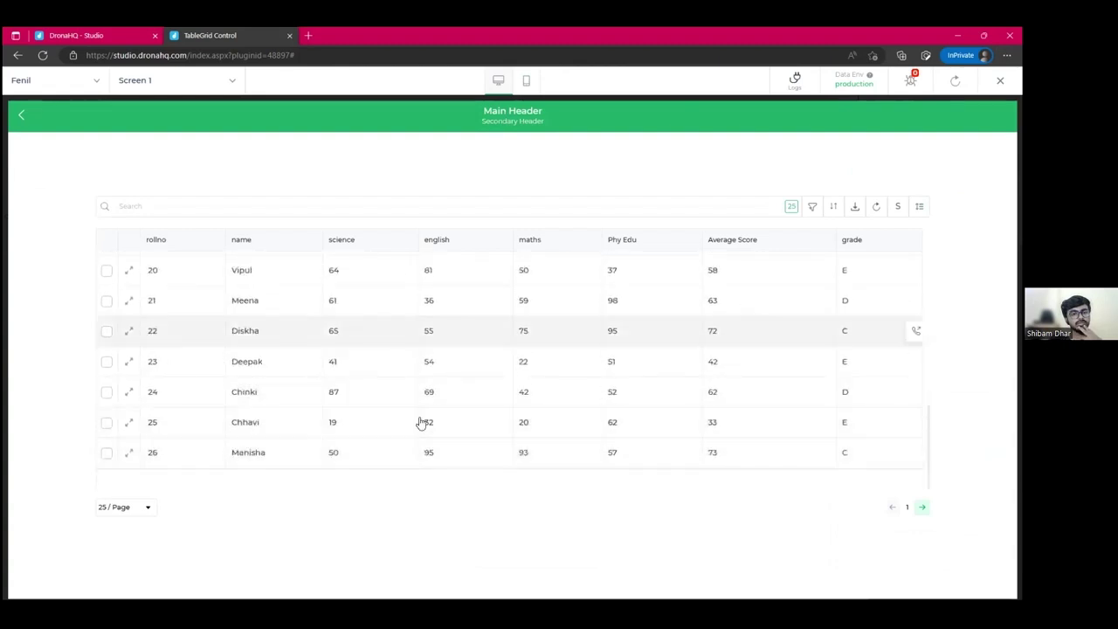
pyautogui.click(921, 507)
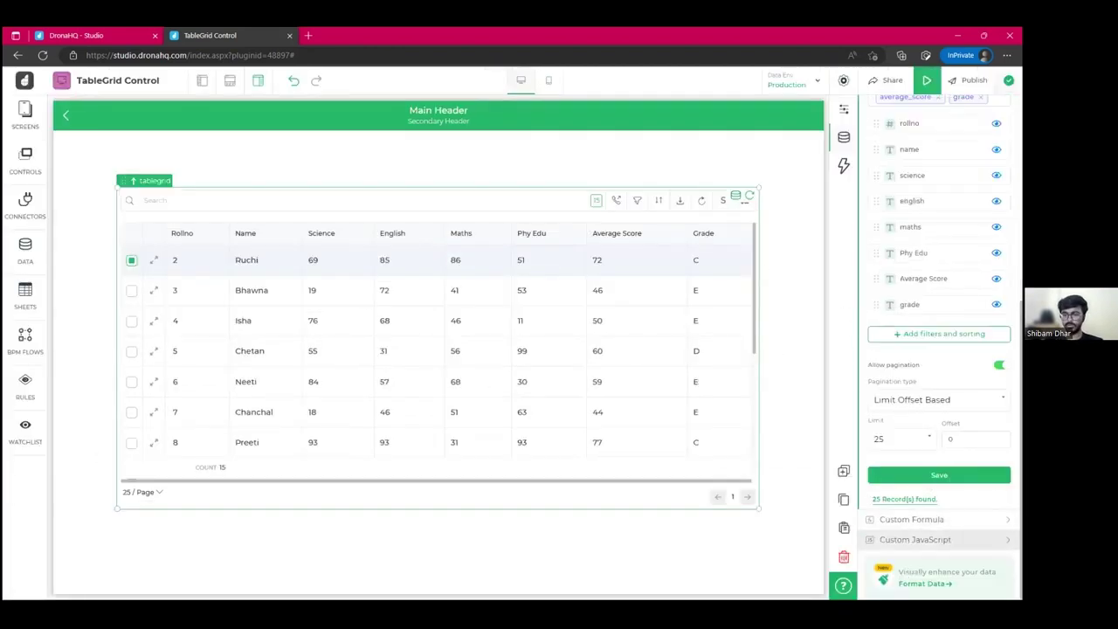
# Open the table grid's data formatting and delete the email and birthdate column formats.
pyautogui.click(891, 524)
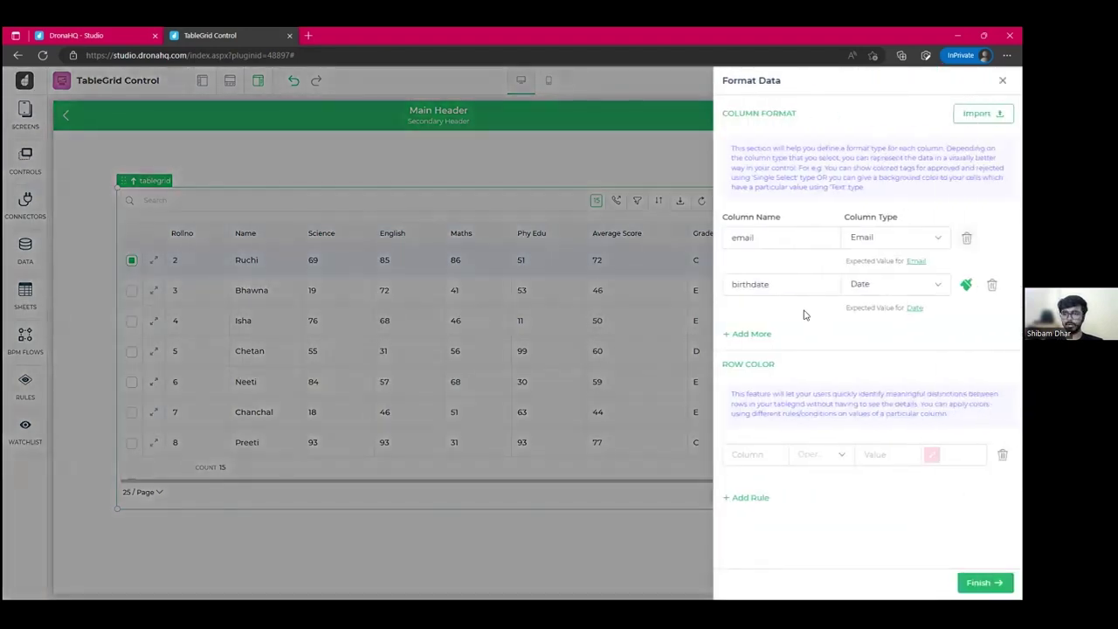
pyautogui.click(966, 238)
pyautogui.click(966, 237)
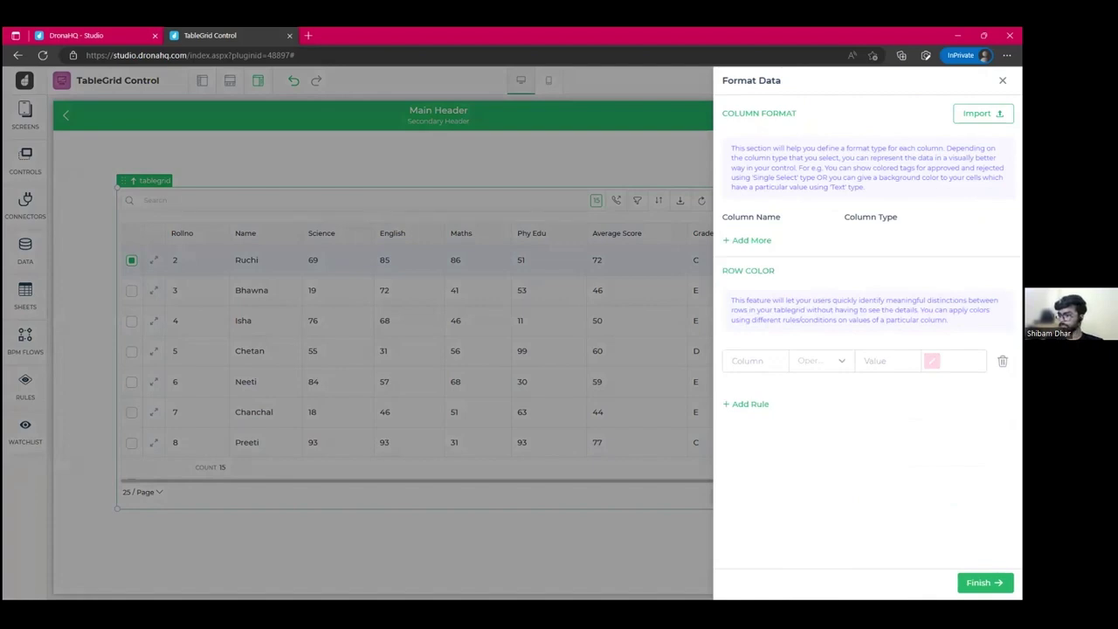
# Add a column format for the grade column with the column type Single Tag.
pyautogui.click(752, 241)
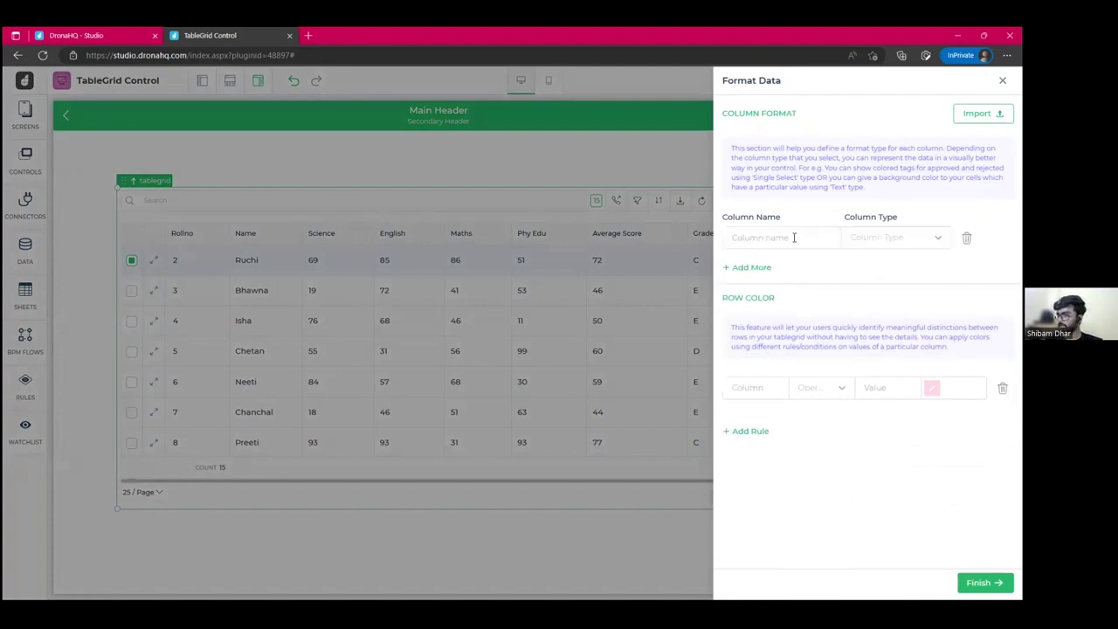
pyautogui.click(793, 243)
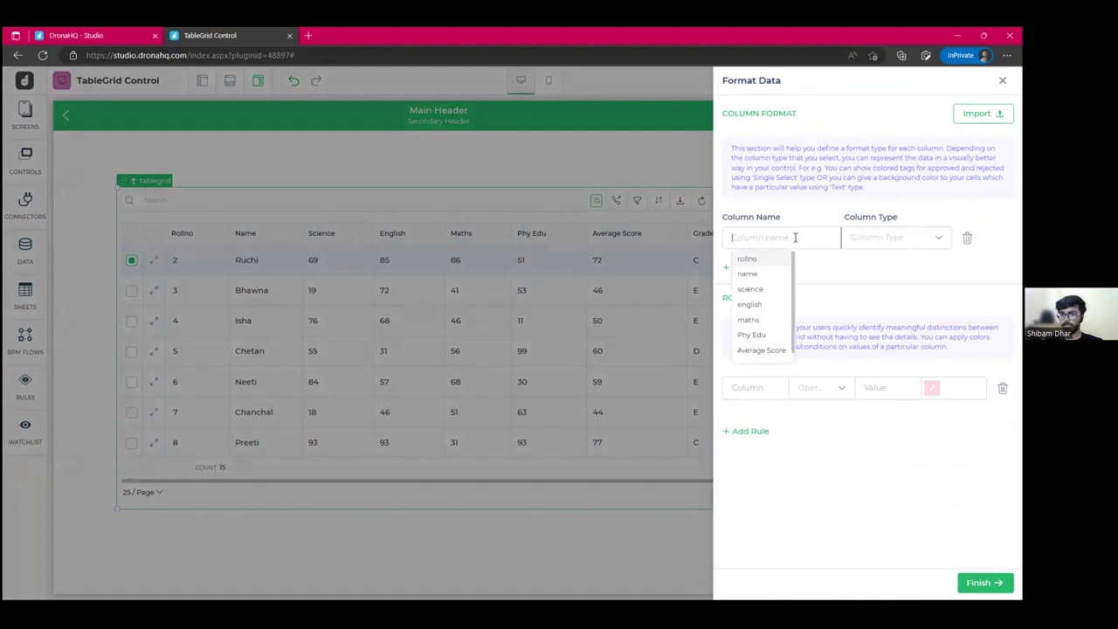
pyautogui.click(748, 355)
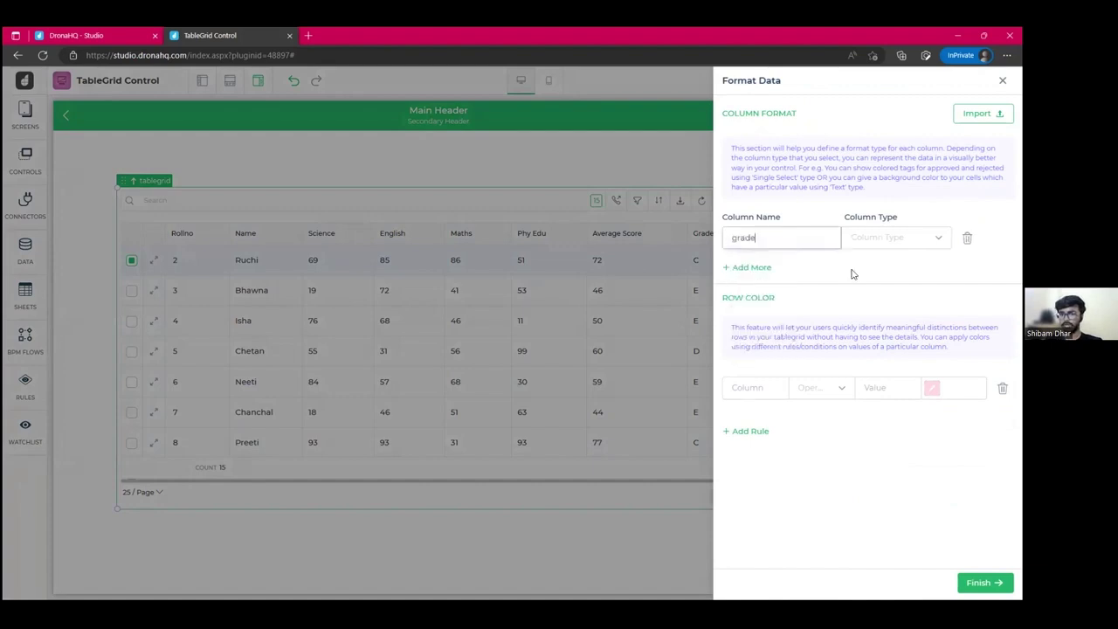
pyautogui.click(869, 245)
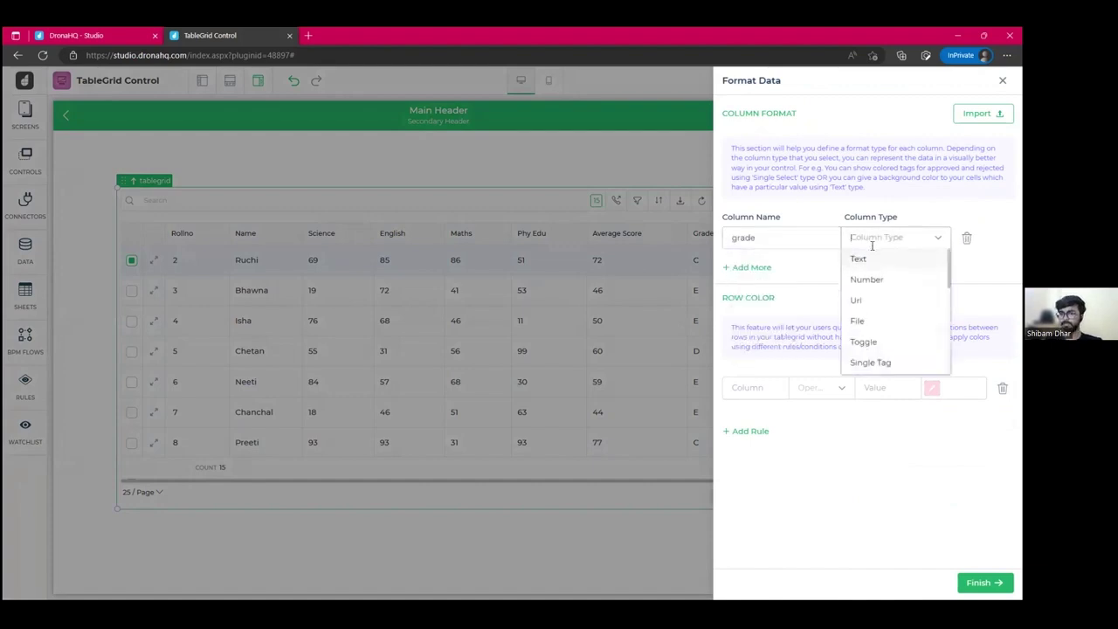
pyautogui.scroll(-2, 879, 325)
pyautogui.click(881, 314)
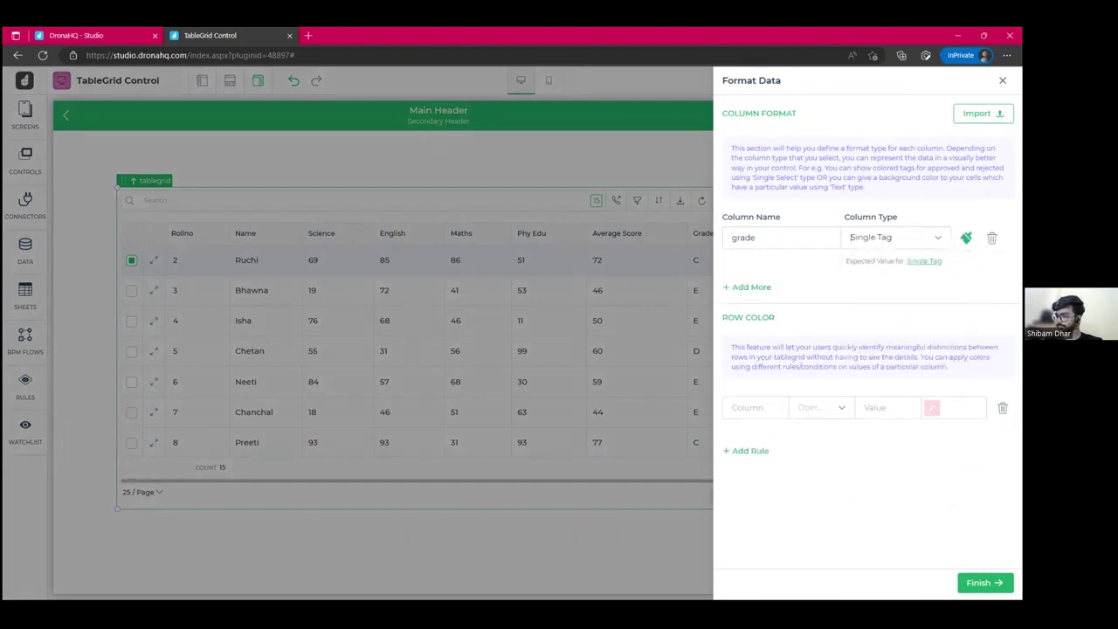
# Add the options A, B, C, D, E and F to the grade column's Single Tag format and save them.
pyautogui.click(965, 237)
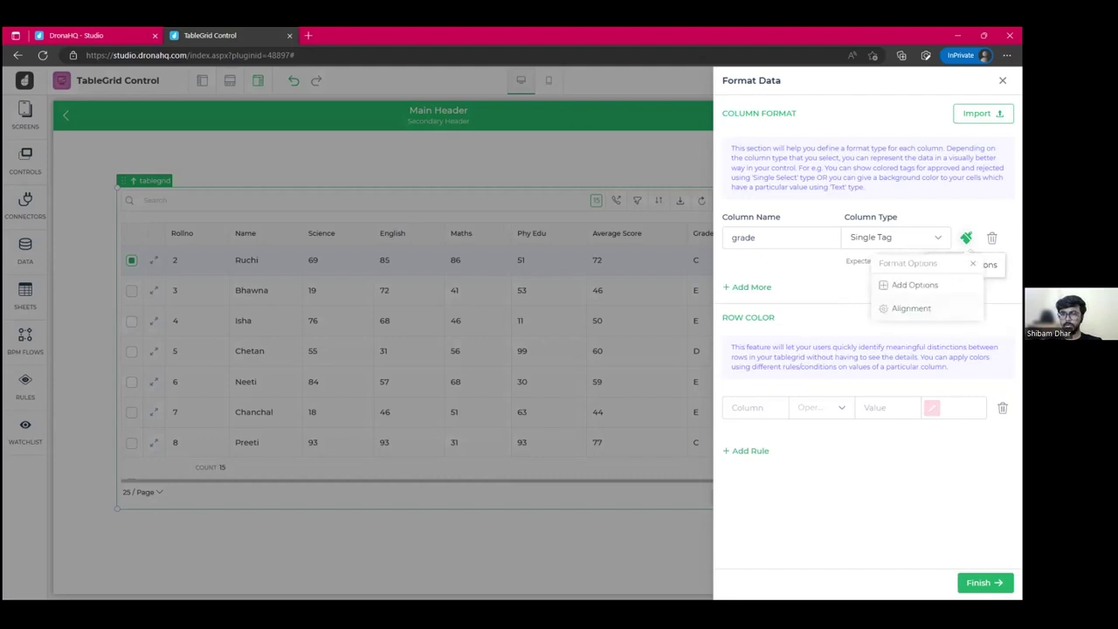
pyautogui.click(913, 286)
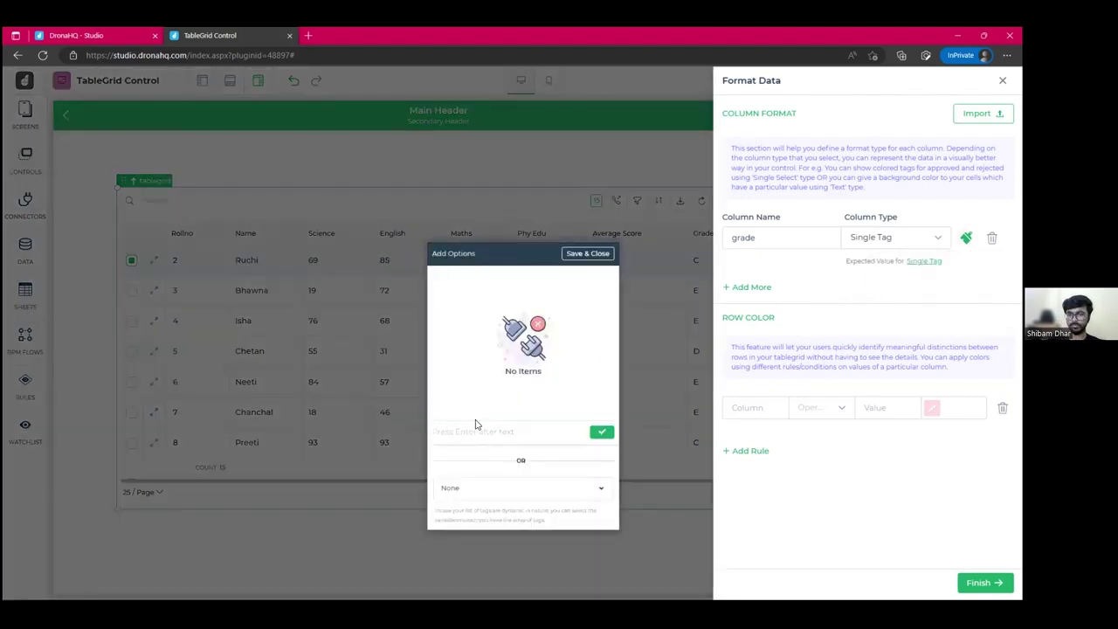
pyautogui.write('A')
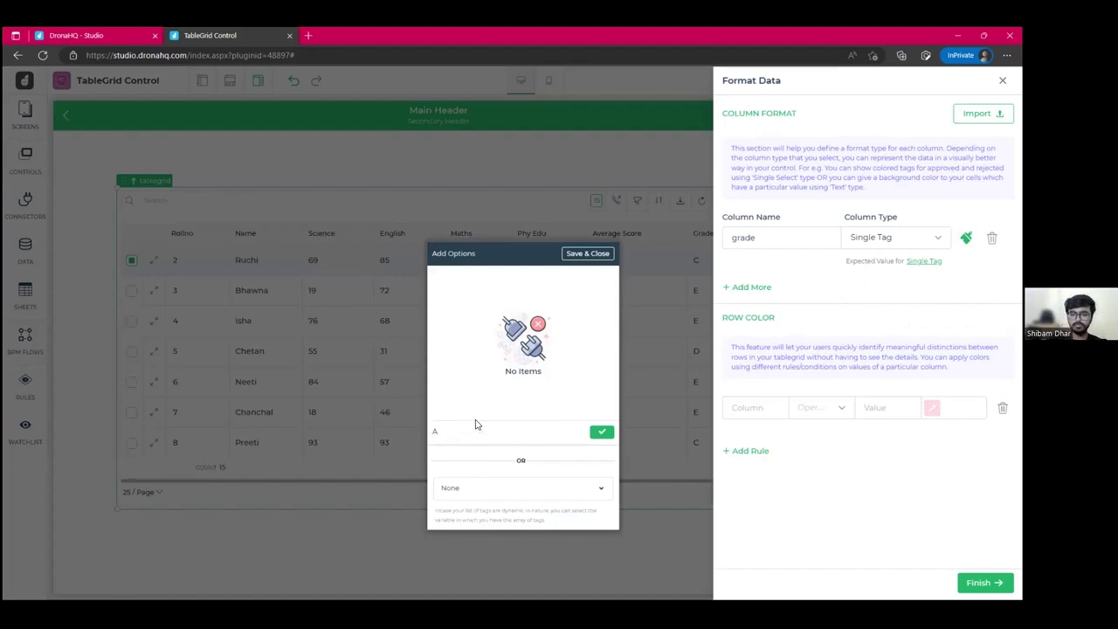
pyautogui.press('Return')
pyautogui.press('Return')
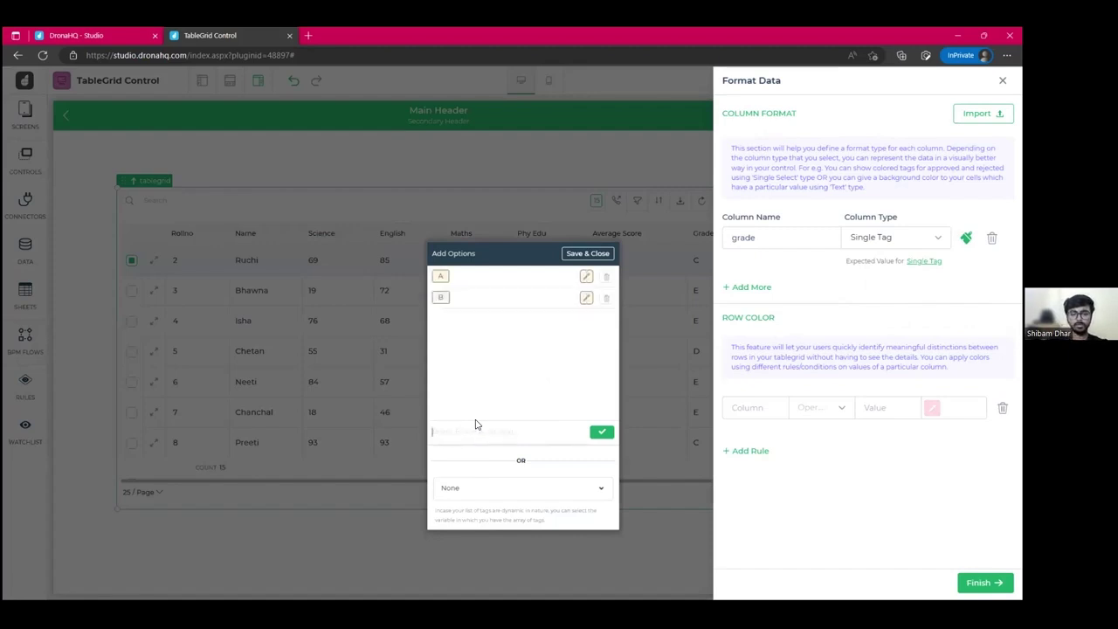
pyautogui.write('C')
pyautogui.press('Return')
pyautogui.write('D')
pyautogui.press('Return')
pyautogui.write('E')
pyautogui.press('Return')
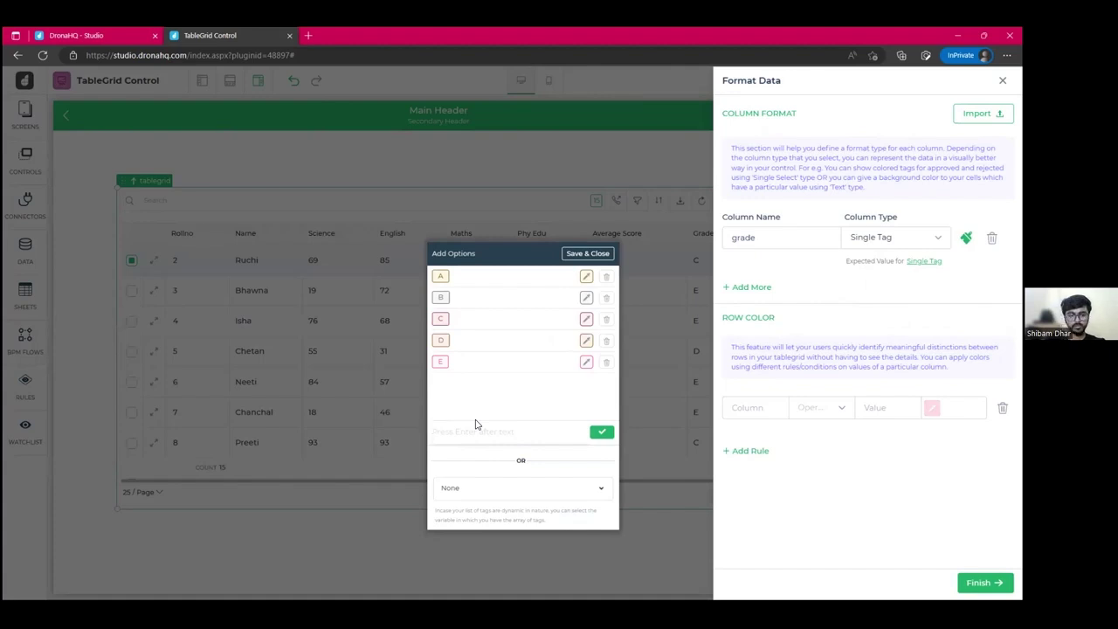
pyautogui.write('F')
pyautogui.press('Return')
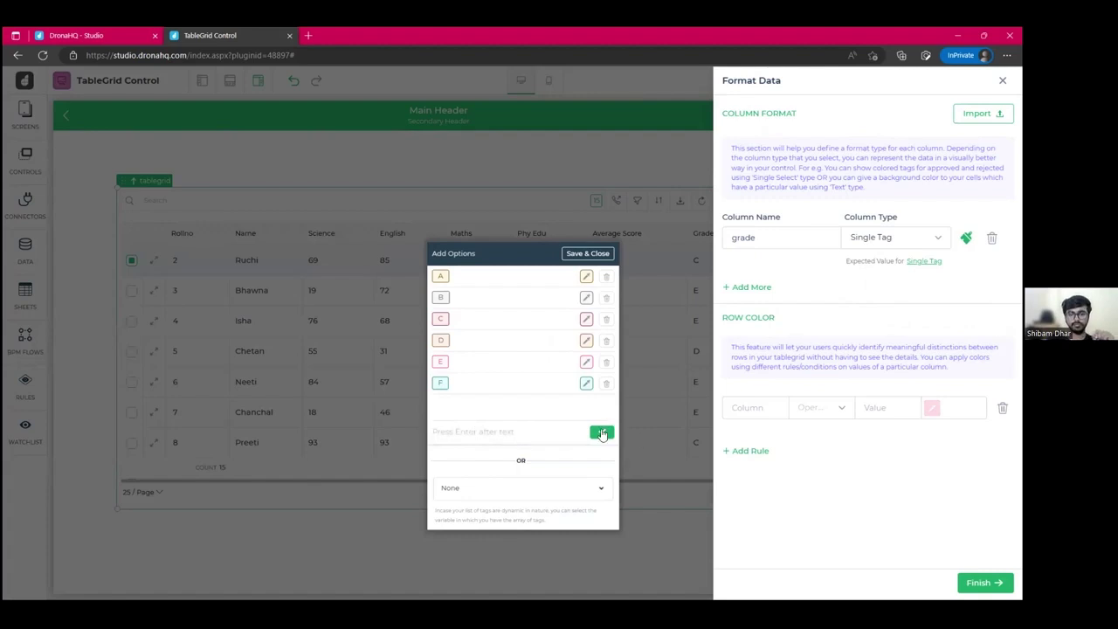
pyautogui.click(588, 253)
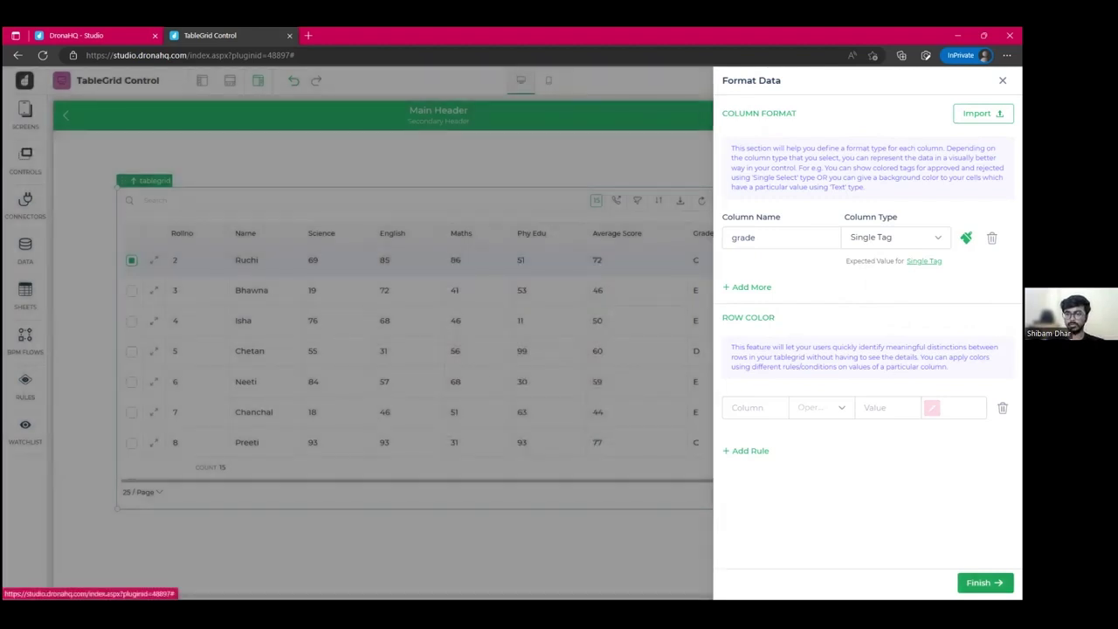
pyautogui.click(657, 280)
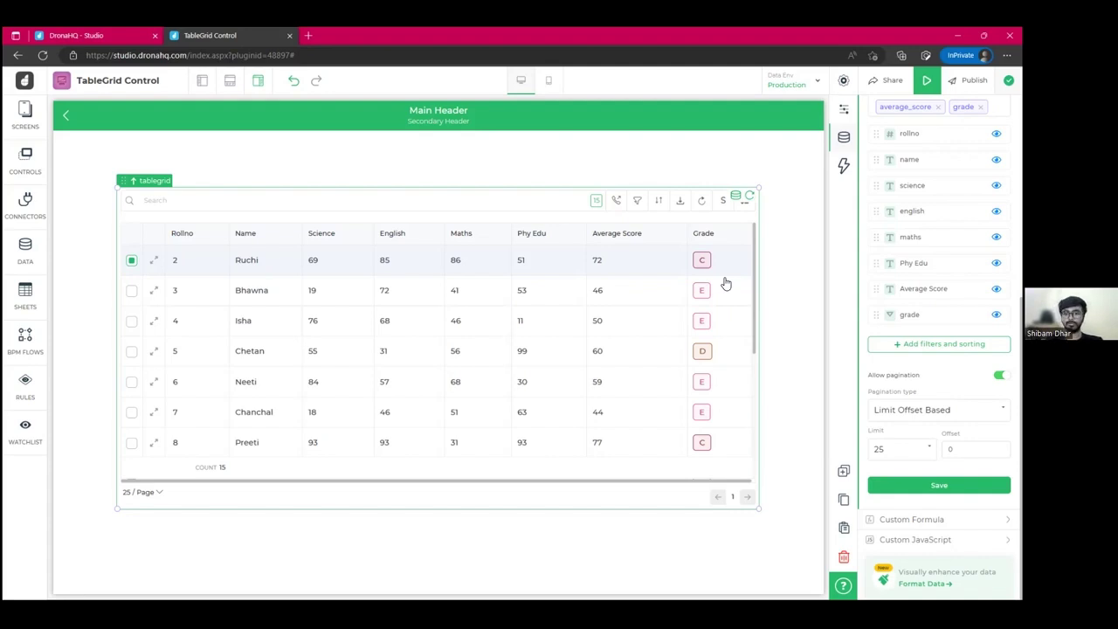
# Turn off Detailed View and Show Aggregation Footer for the table grid and set its freeze columns to 0.
pyautogui.click(843, 111)
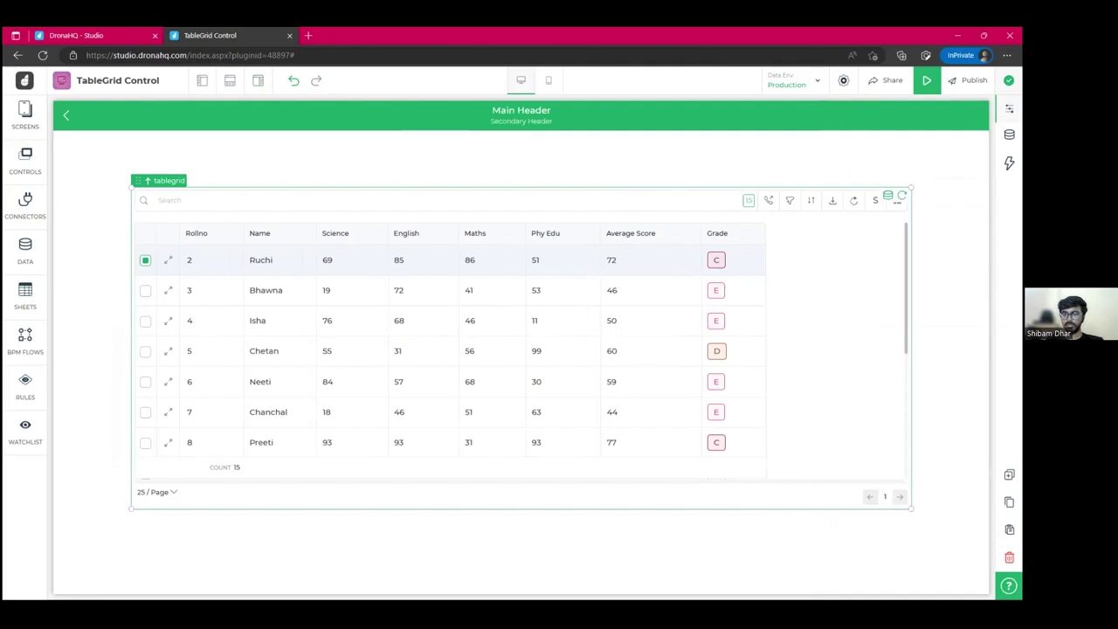
pyautogui.click(1008, 108)
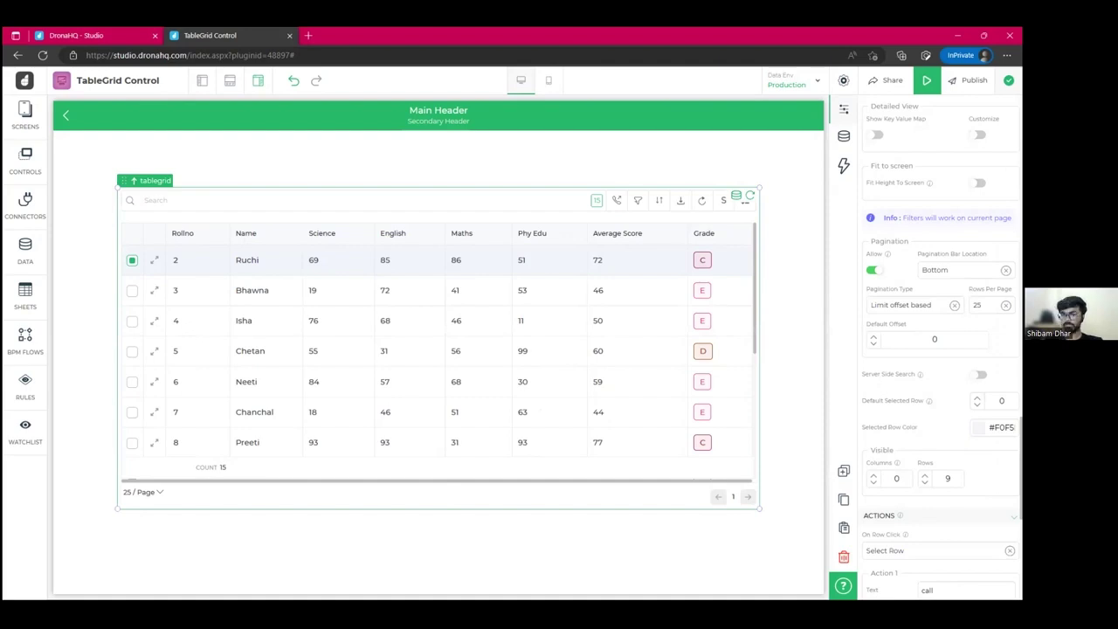
pyautogui.scroll(-3, 913, 401)
pyautogui.scroll(-5, 896, 288)
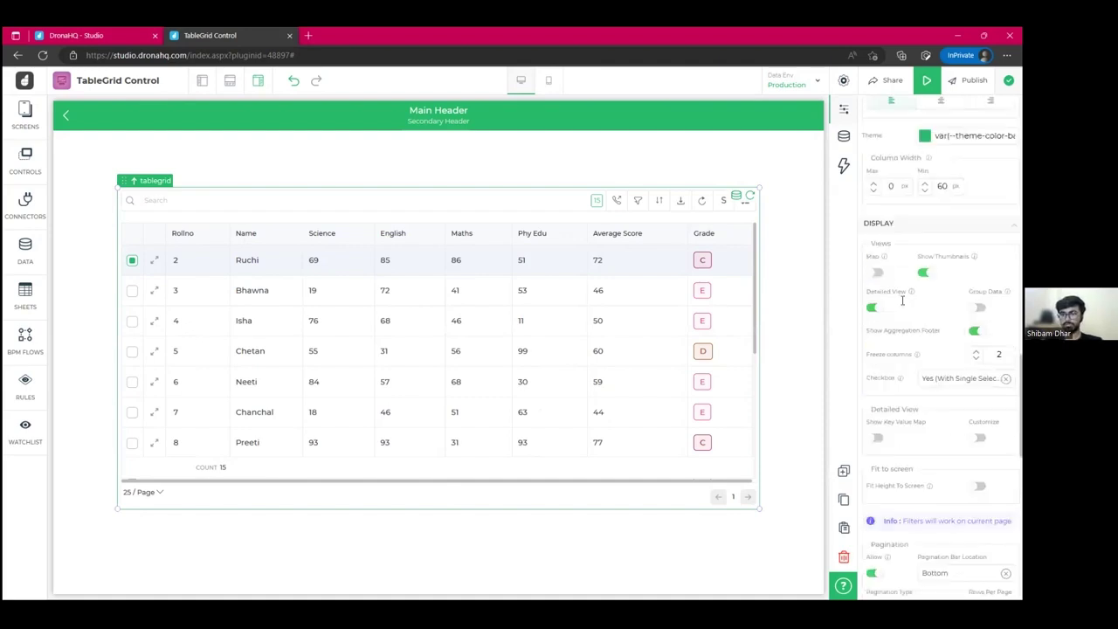
pyautogui.scroll(3, 911, 291)
pyautogui.scroll(-5, 938, 350)
pyautogui.click(872, 308)
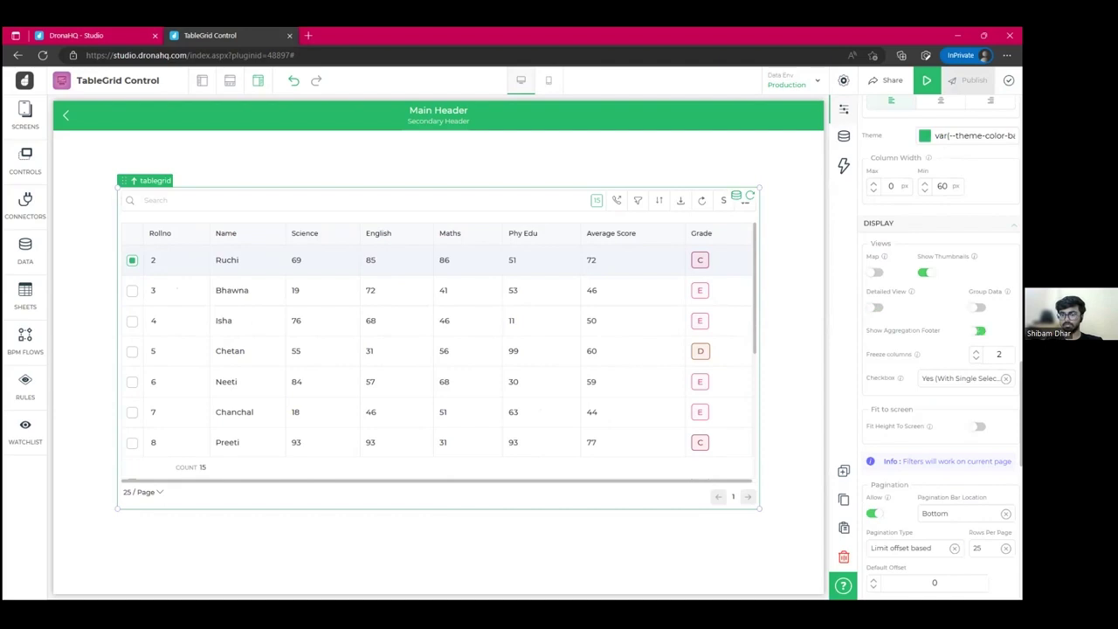
pyautogui.click(976, 358)
pyautogui.click(976, 358)
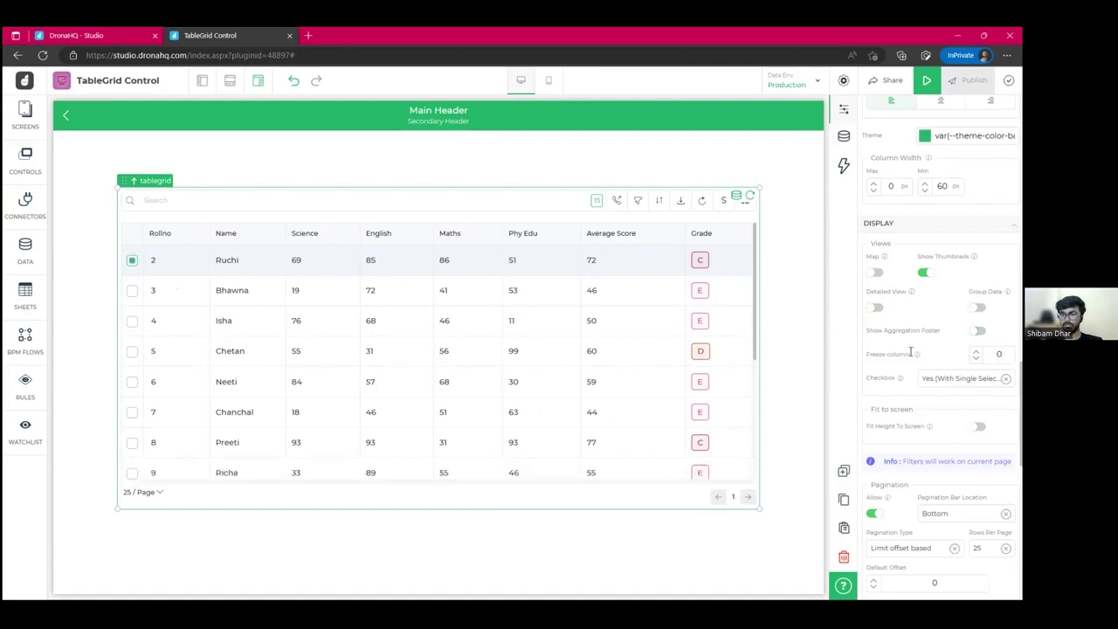
# Enable Quick Filter for the table grid and disable Column Reorder and Visibility, Download, Refresh, Filters, Persist Filter and Row Size.
pyautogui.scroll(4, 910, 352)
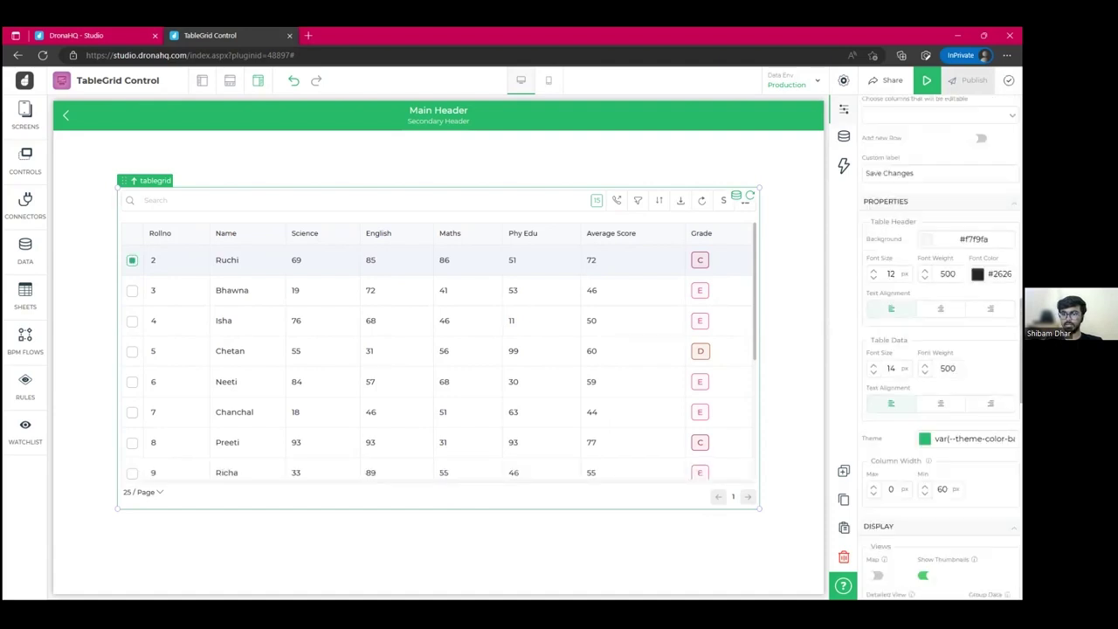
pyautogui.scroll(3, 939, 349)
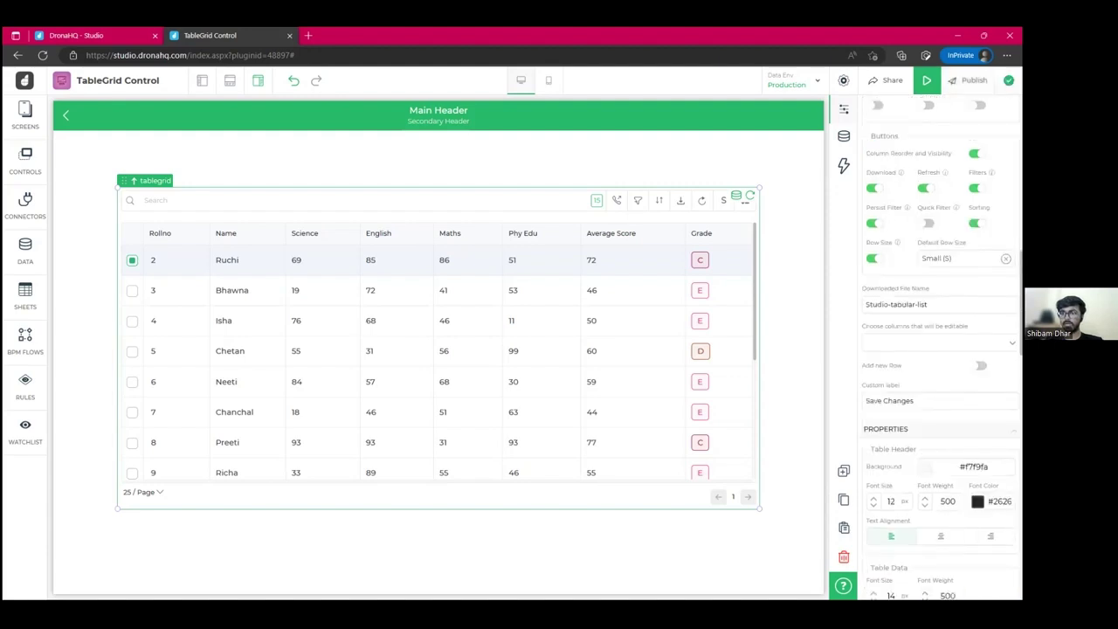
pyautogui.click(924, 223)
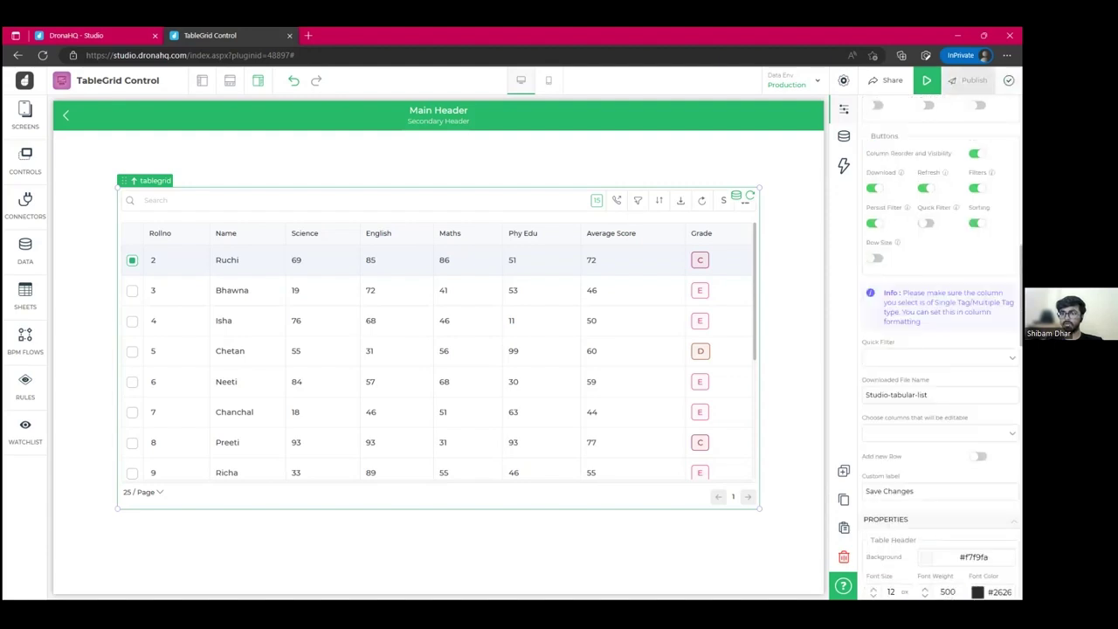
pyautogui.click(872, 224)
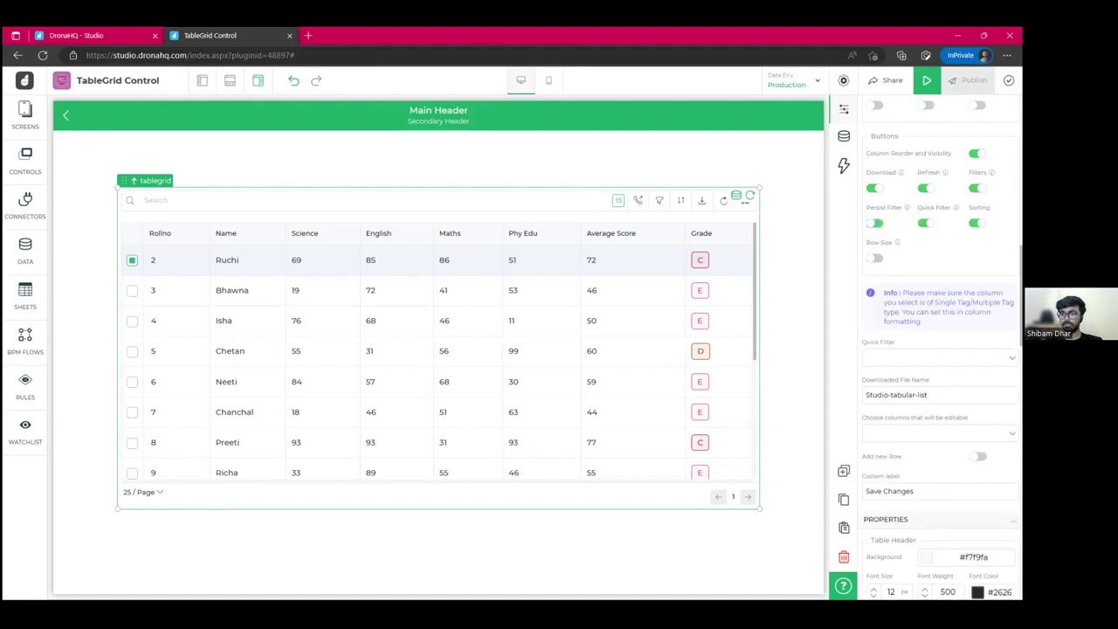
pyautogui.click(873, 189)
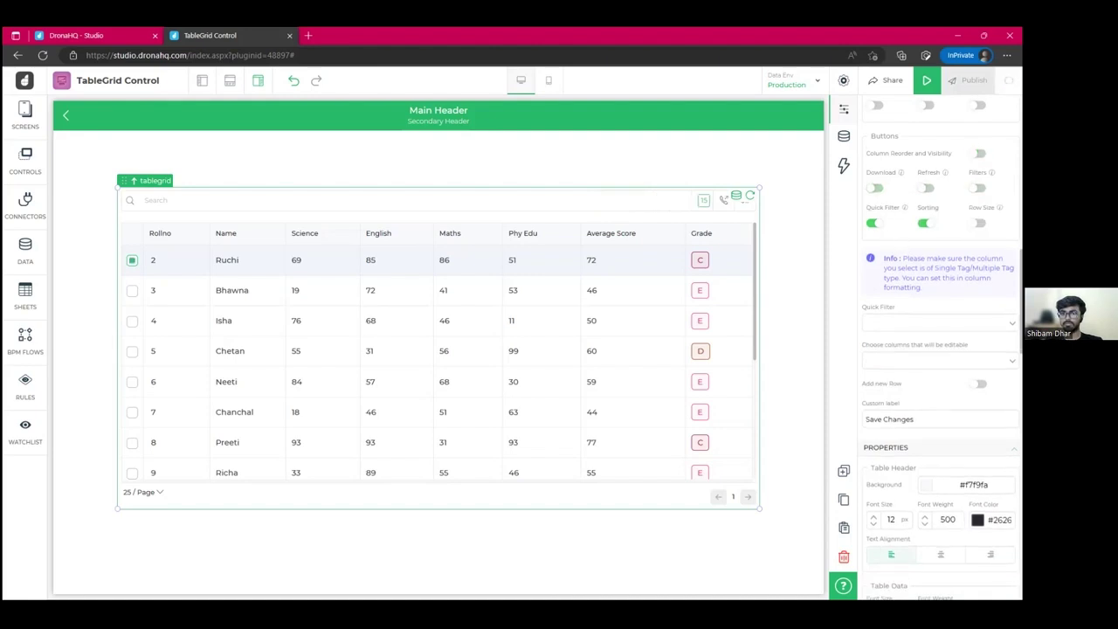
# Preview the app briefly and return to the editor.
pyautogui.scroll(3, 939, 349)
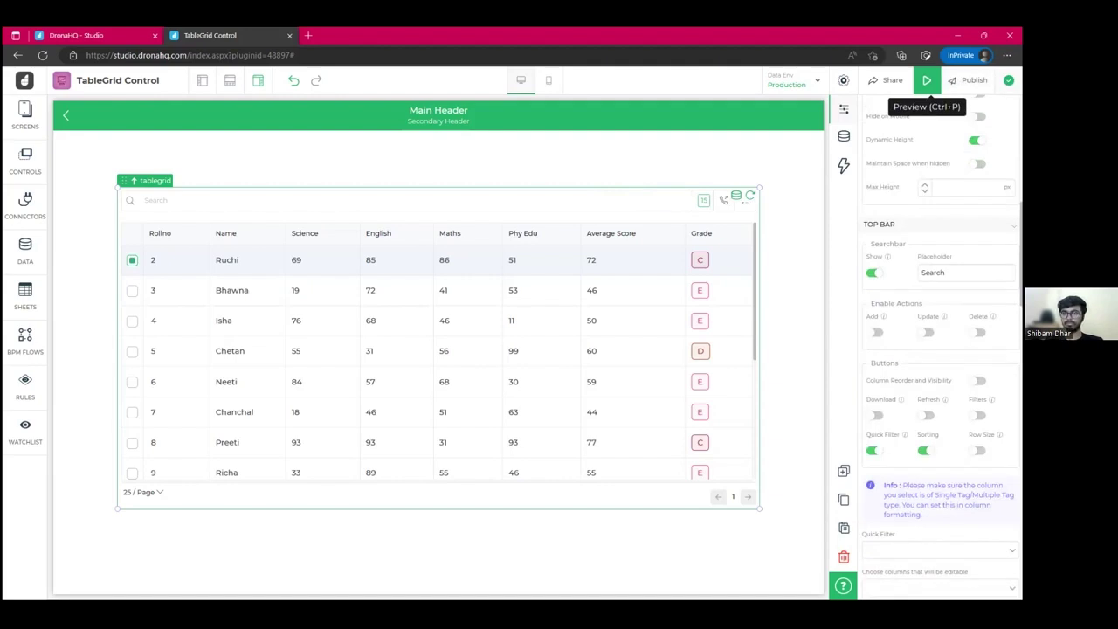
pyautogui.click(927, 81)
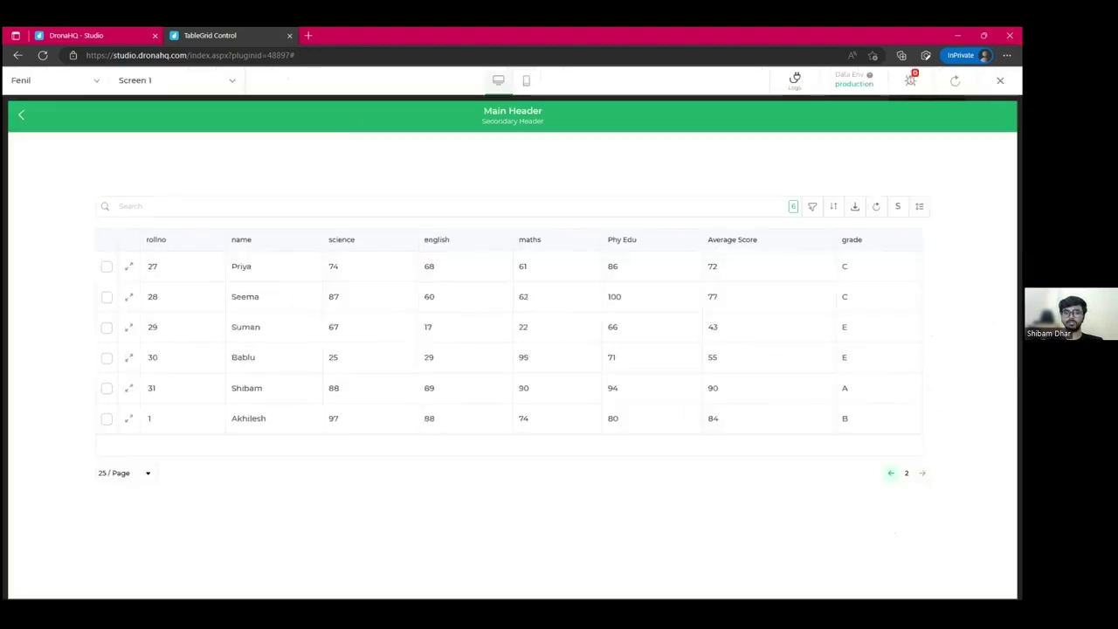
pyautogui.press('Escape')
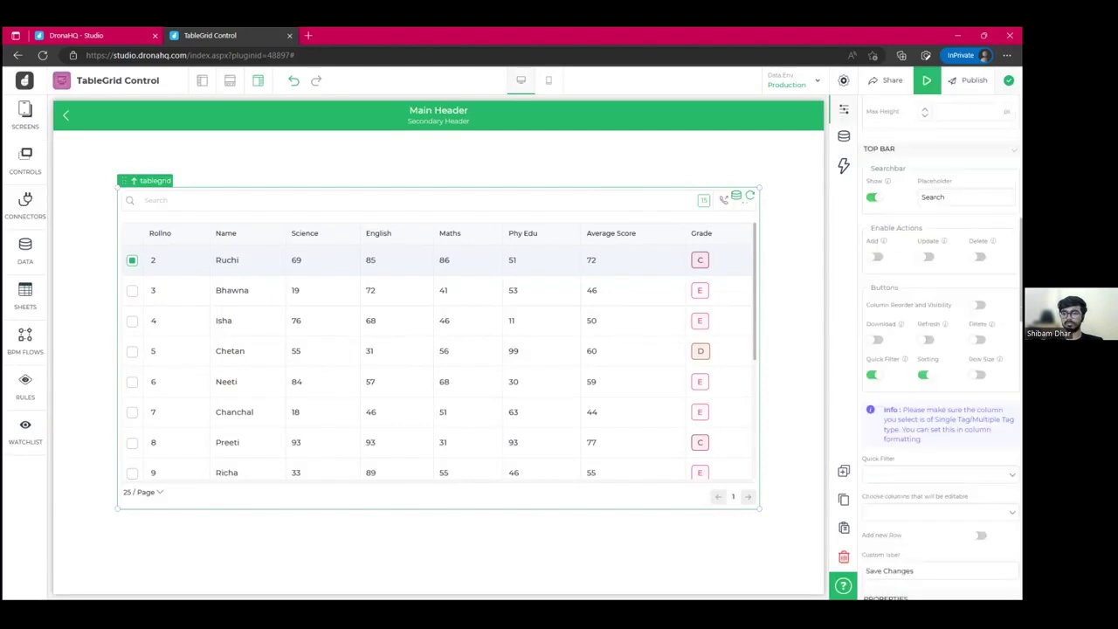
# Choose grade as the Quick Filter column of the table grid.
pyautogui.scroll(-1, 938, 349)
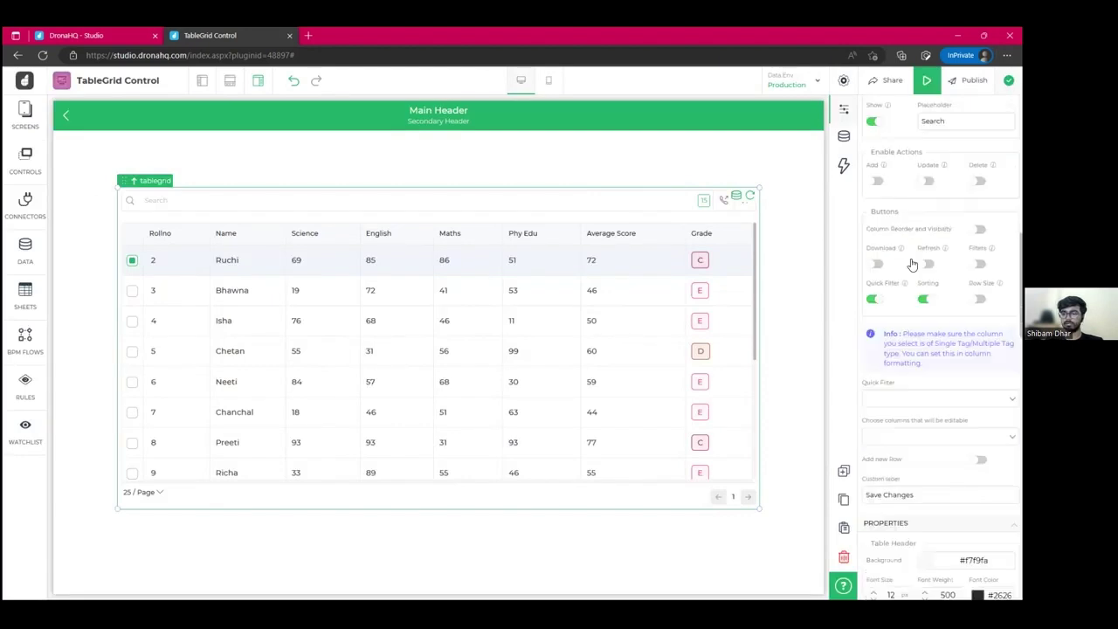
pyautogui.click(887, 400)
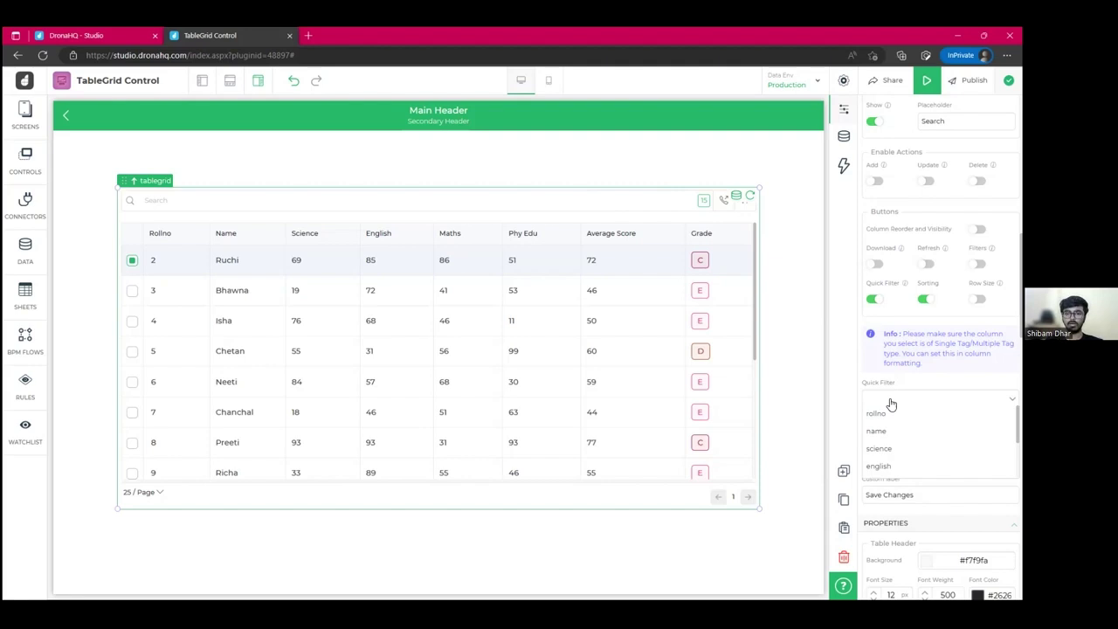
pyautogui.scroll(-3, 906, 448)
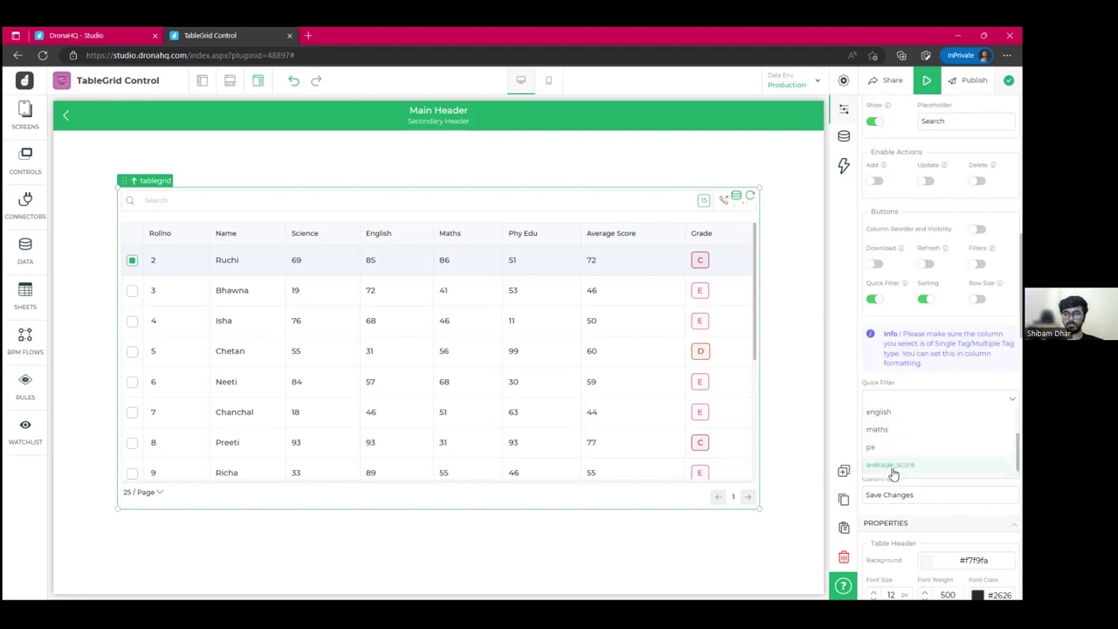
pyautogui.click(876, 470)
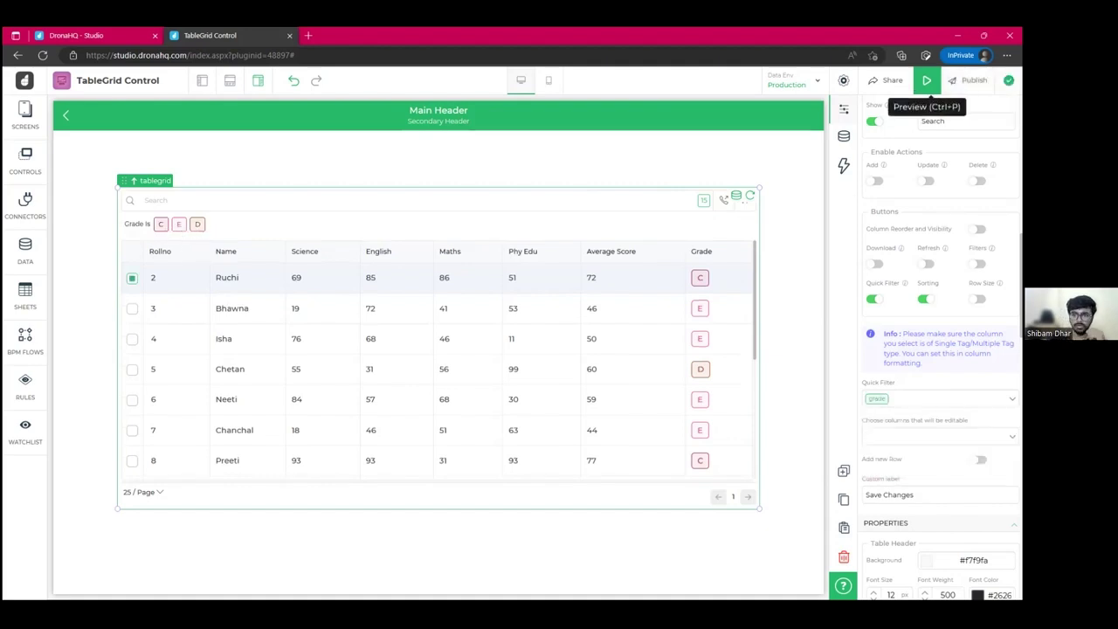
# Preview the app, test the quick filter with grade E on page one and grade A on page two, and exit.
pyautogui.click(927, 80)
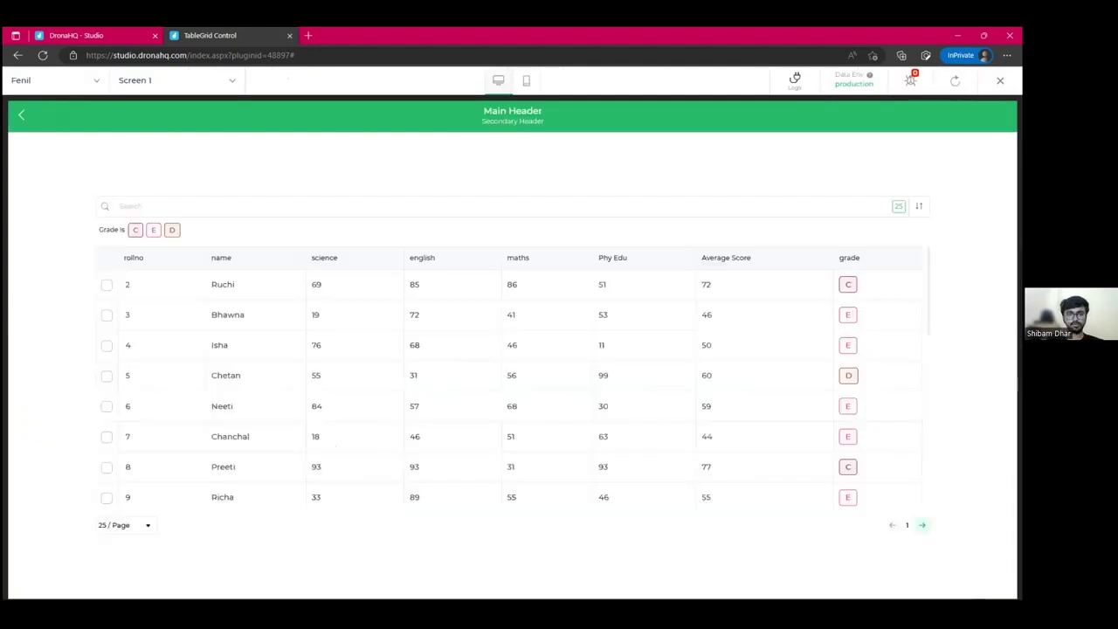
pyautogui.click(153, 231)
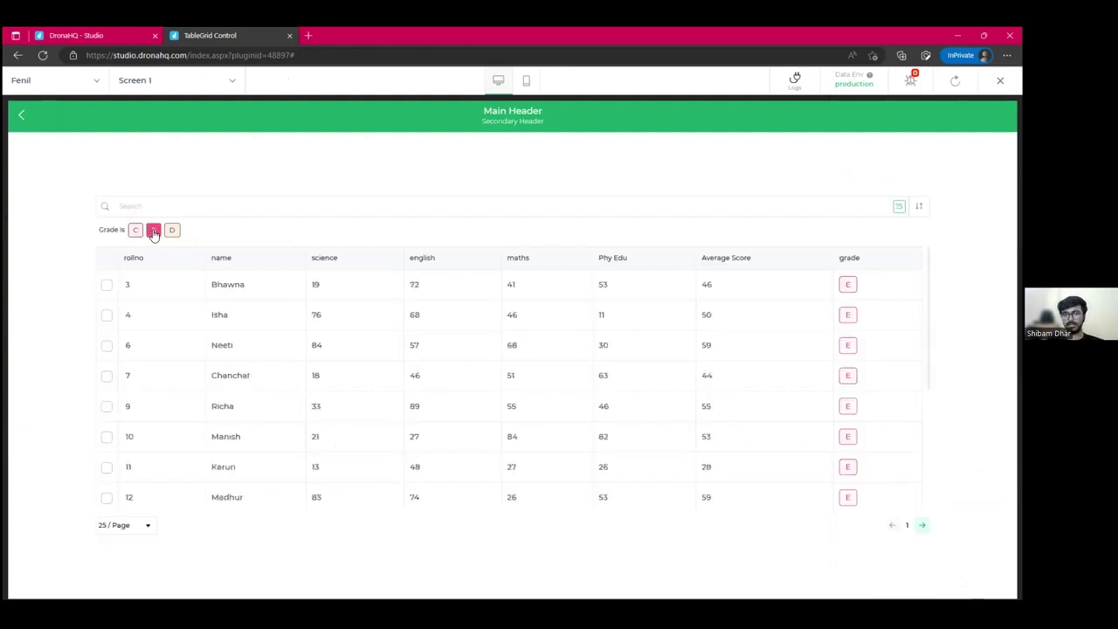
pyautogui.scroll(-3, 526, 386)
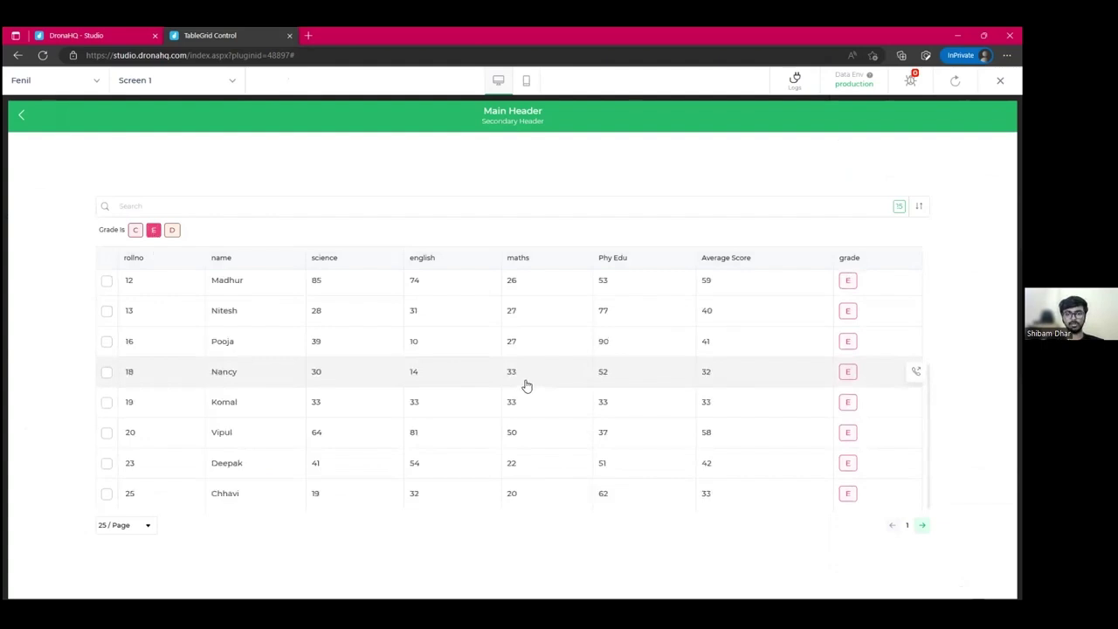
pyautogui.scroll(3, 476, 414)
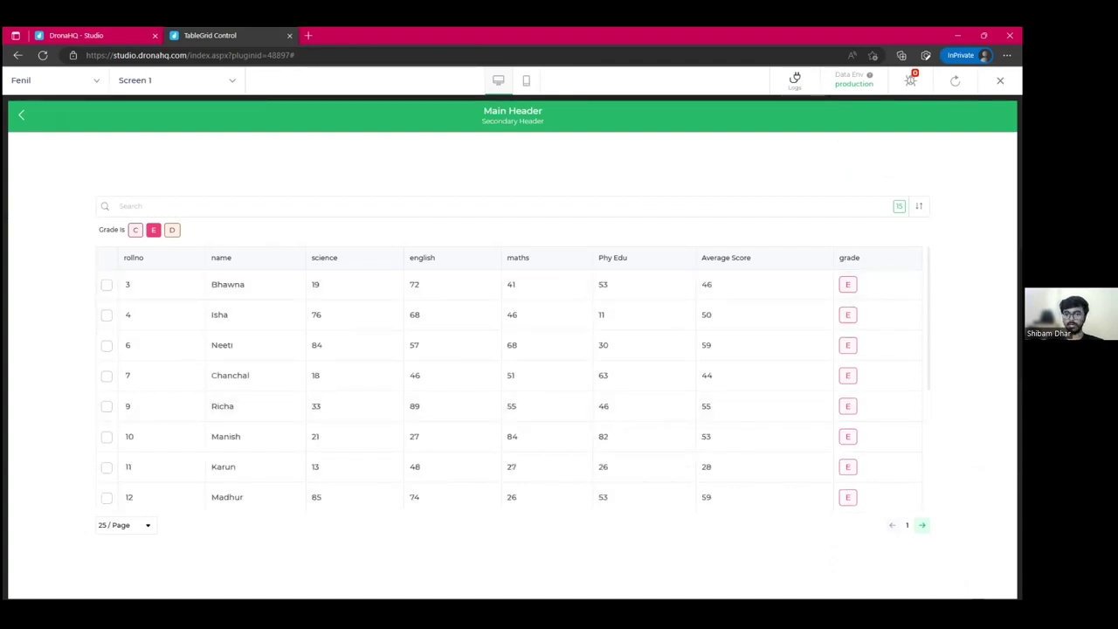
pyautogui.click(921, 525)
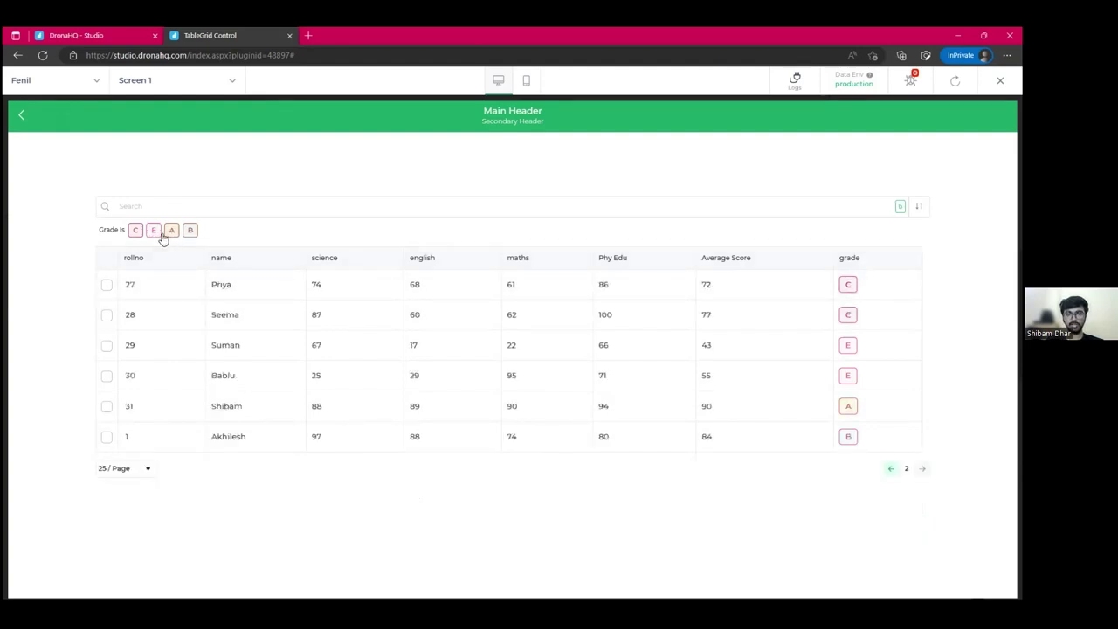
pyautogui.click(171, 231)
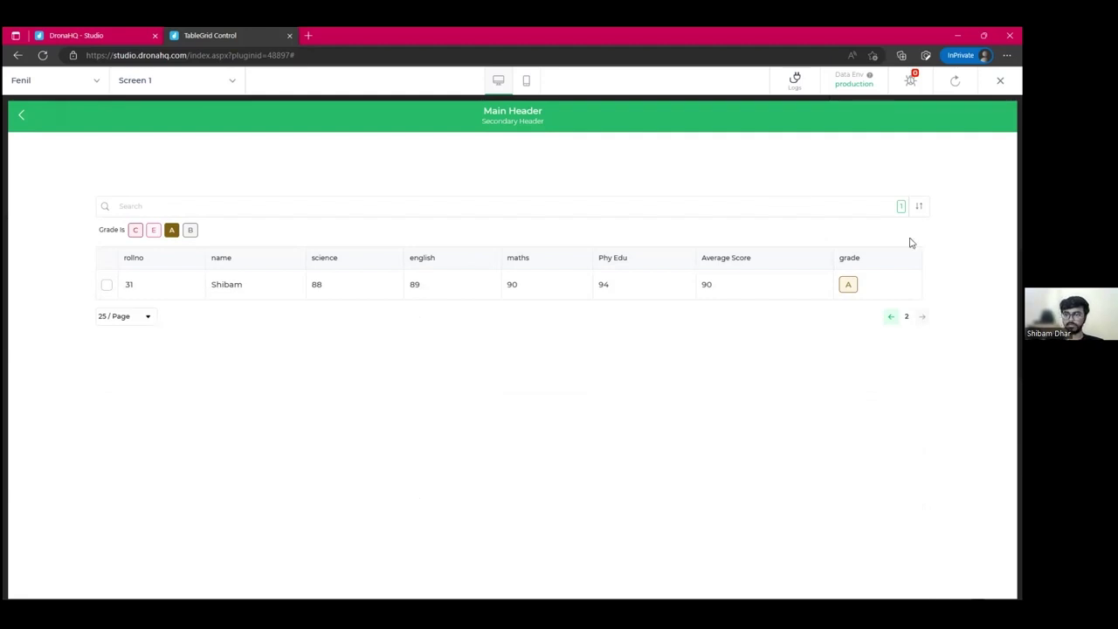
pyautogui.press('Escape')
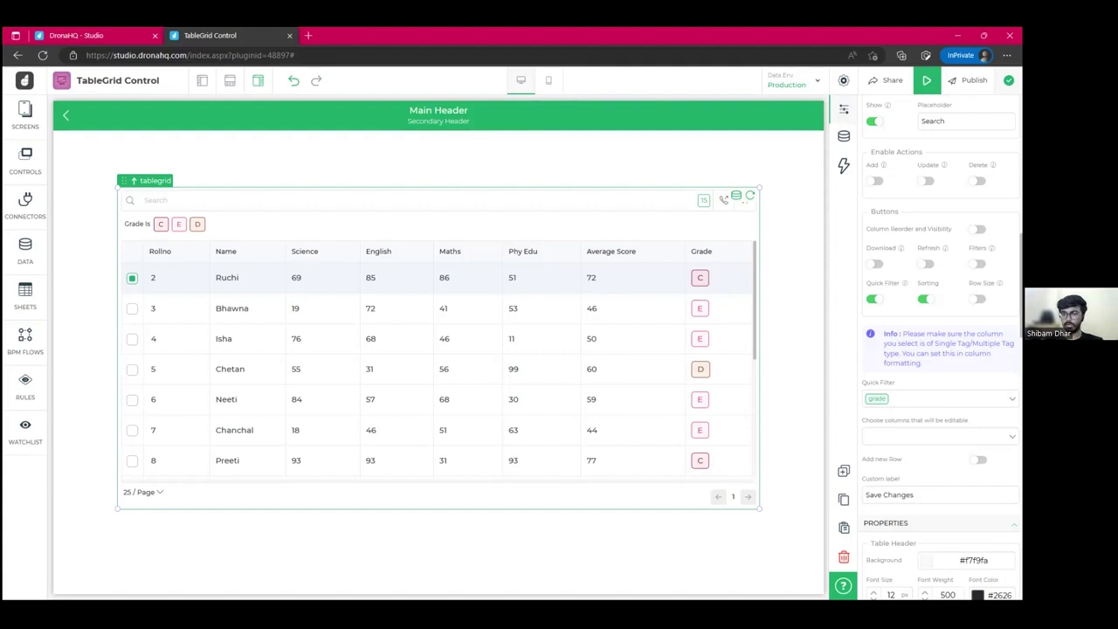
# Make the science, english, maths and pe columns of the table grid editable.
pyautogui.scroll(-1, 899, 358)
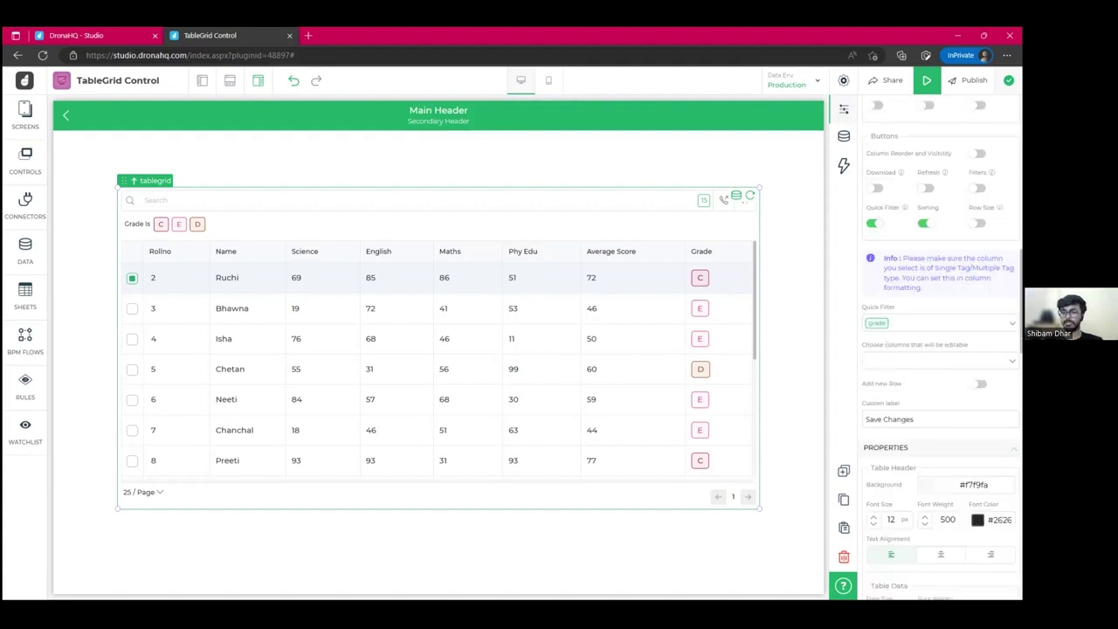
pyautogui.click(915, 360)
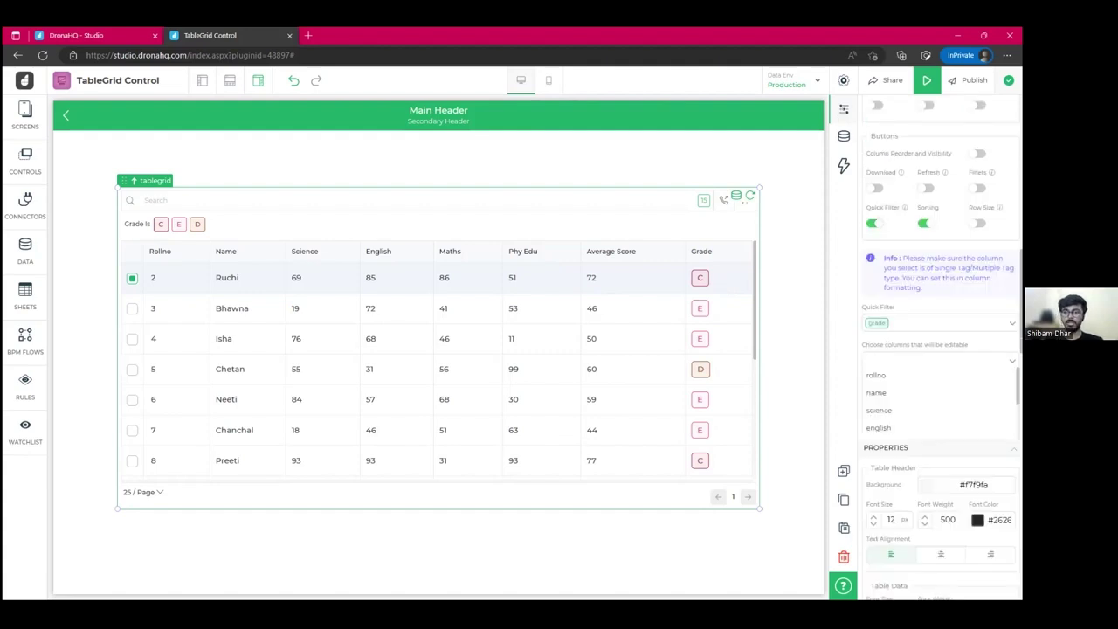
pyautogui.click(907, 412)
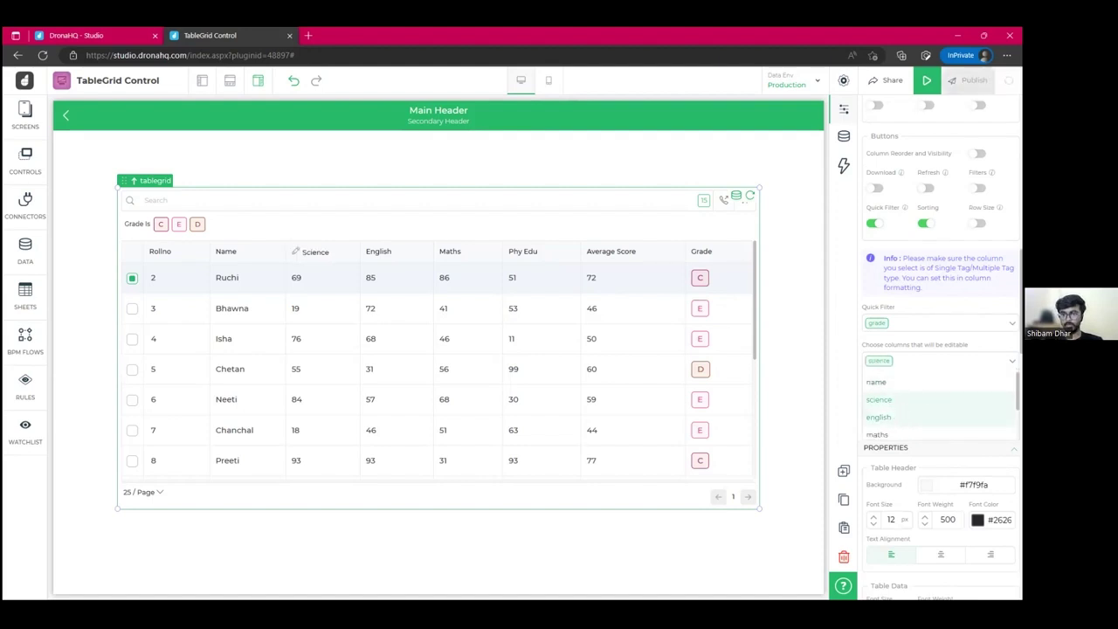
pyautogui.click(895, 427)
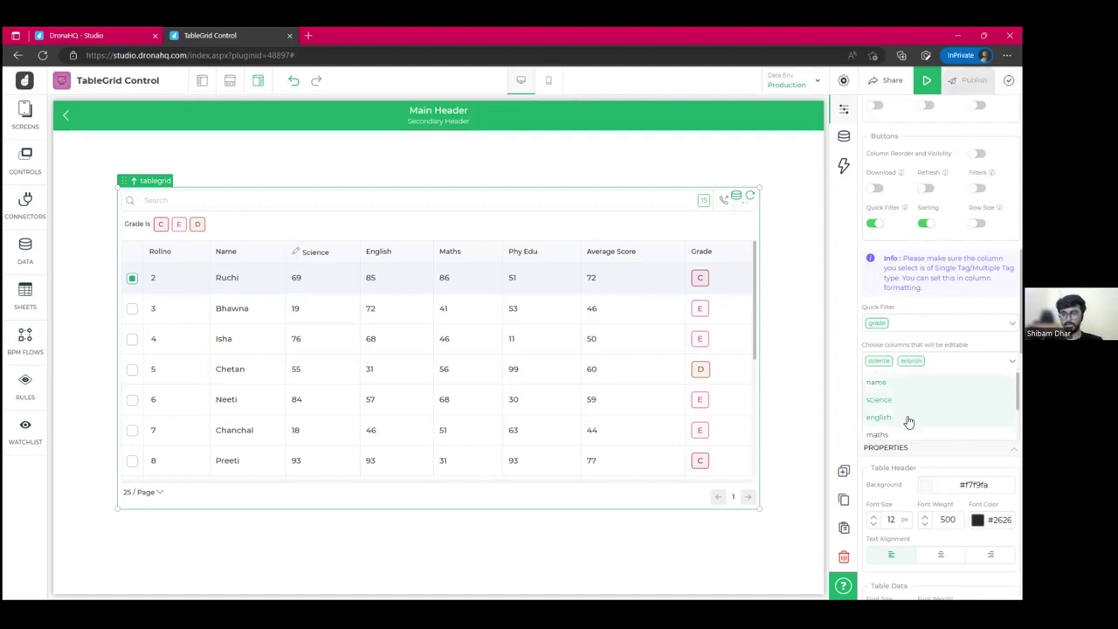
pyautogui.scroll(-2, 883, 419)
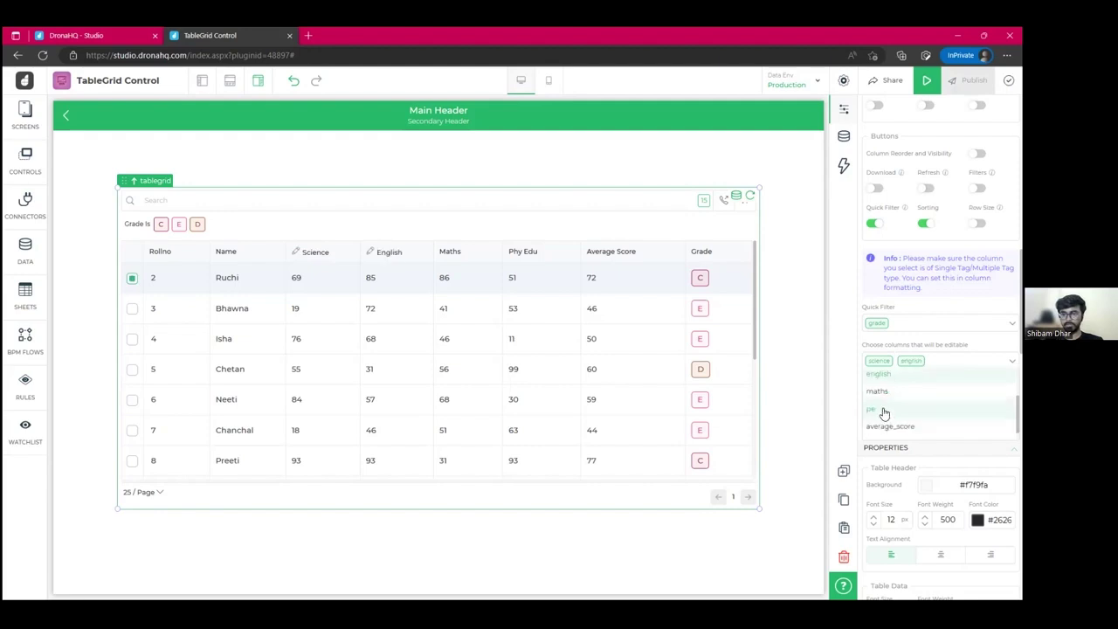
pyautogui.click(882, 393)
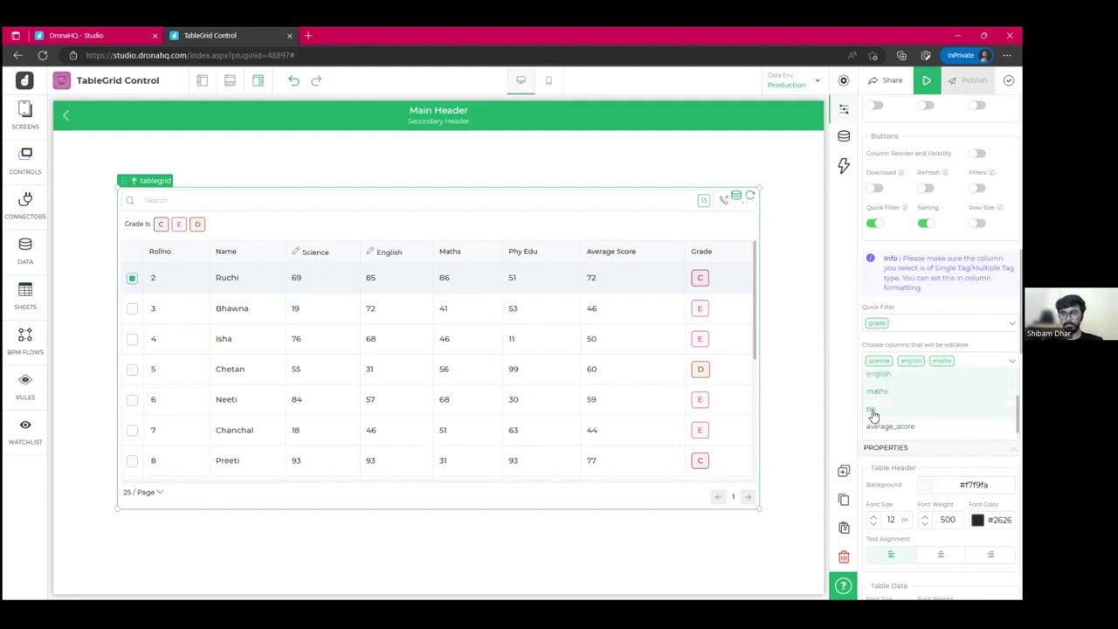
pyautogui.click(872, 410)
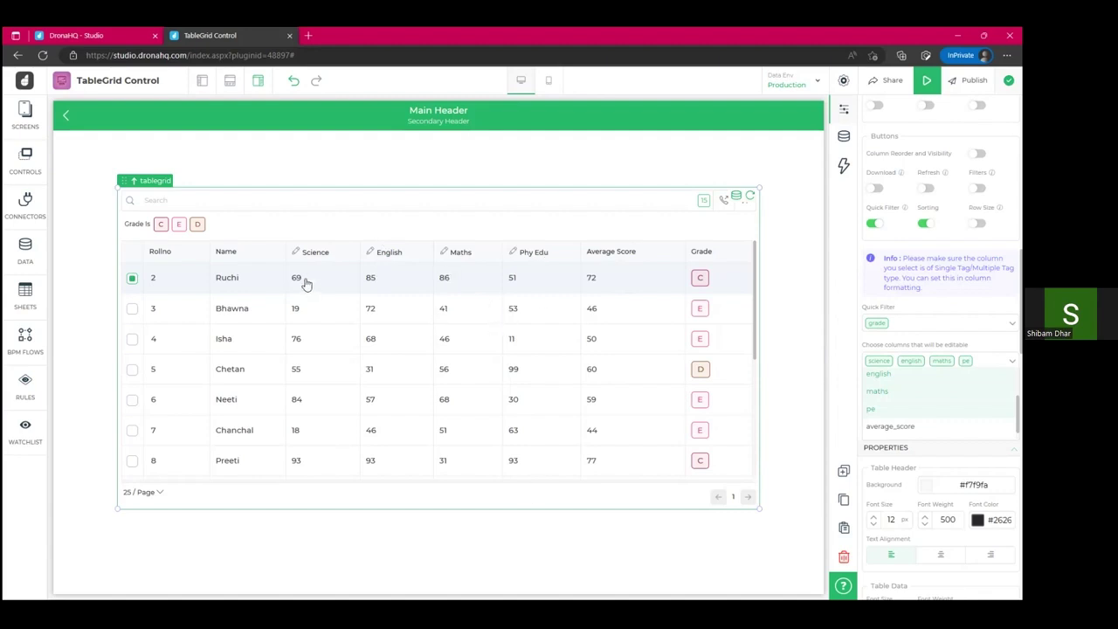
pyautogui.click(773, 216)
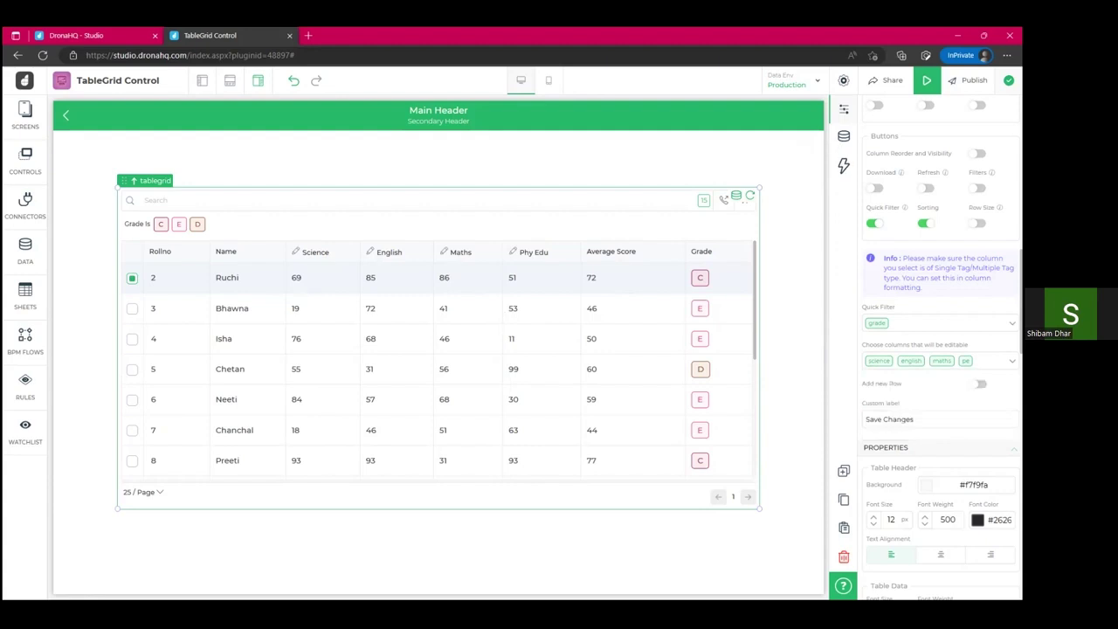
# Enable Add new Row and choose name, science, english, maths and pe as the columns editable in new rows.
pyautogui.click(845, 166)
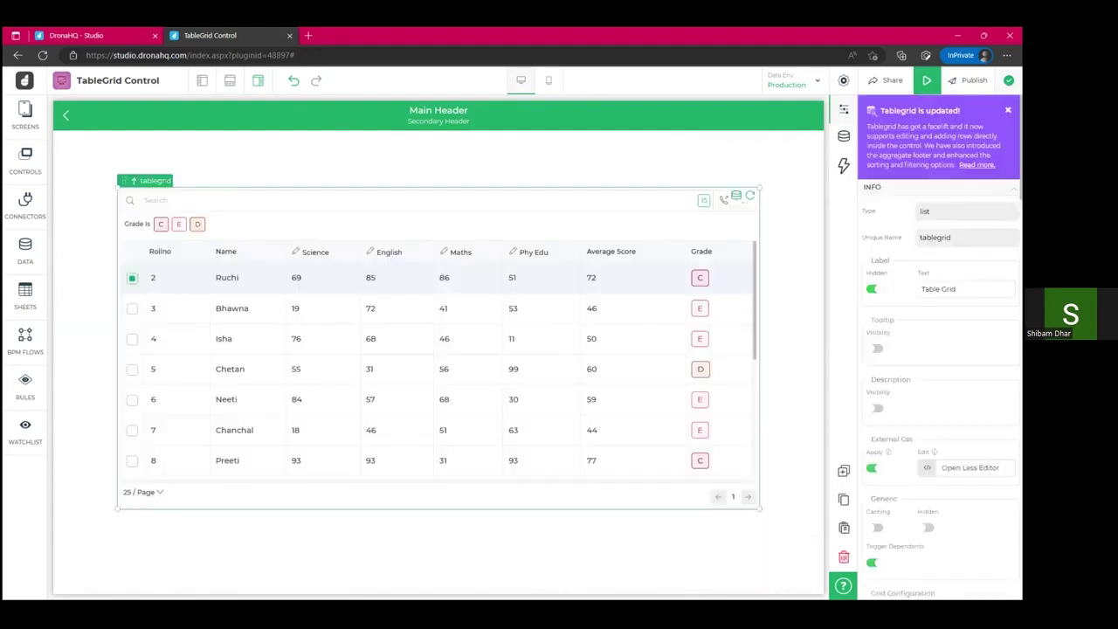
pyautogui.scroll(-5, 939, 349)
pyautogui.scroll(-10, 939, 350)
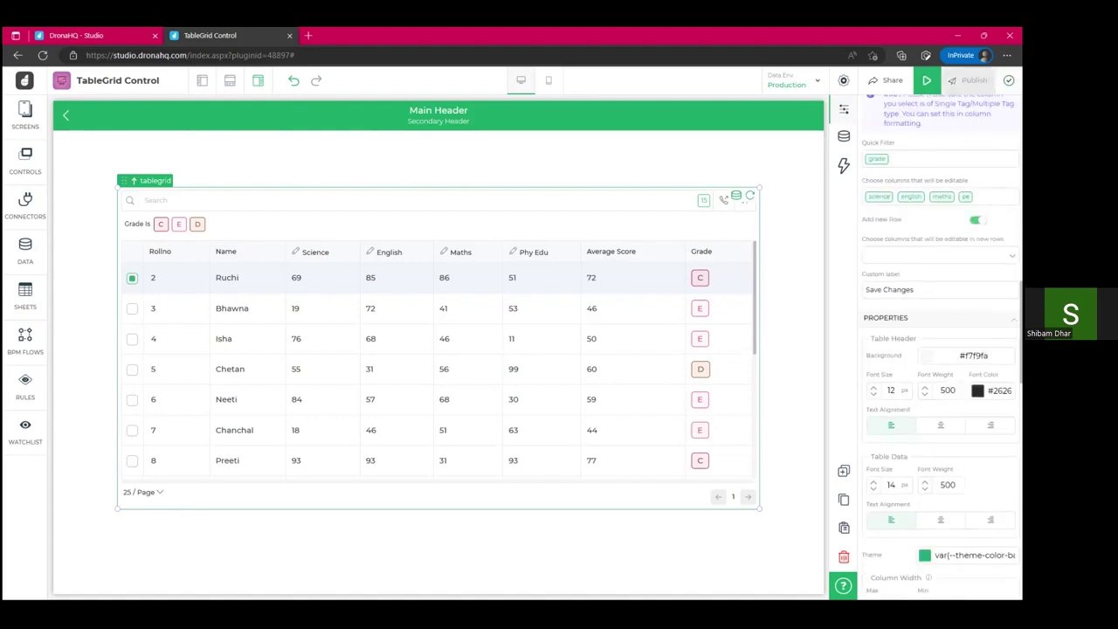
pyautogui.click(935, 255)
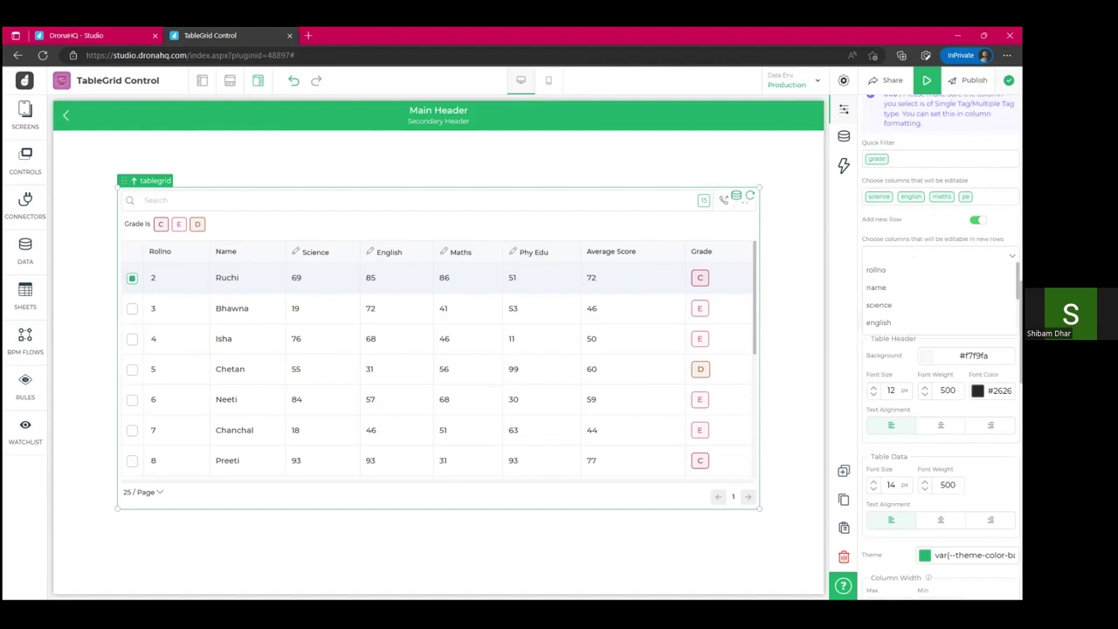
pyautogui.click(895, 289)
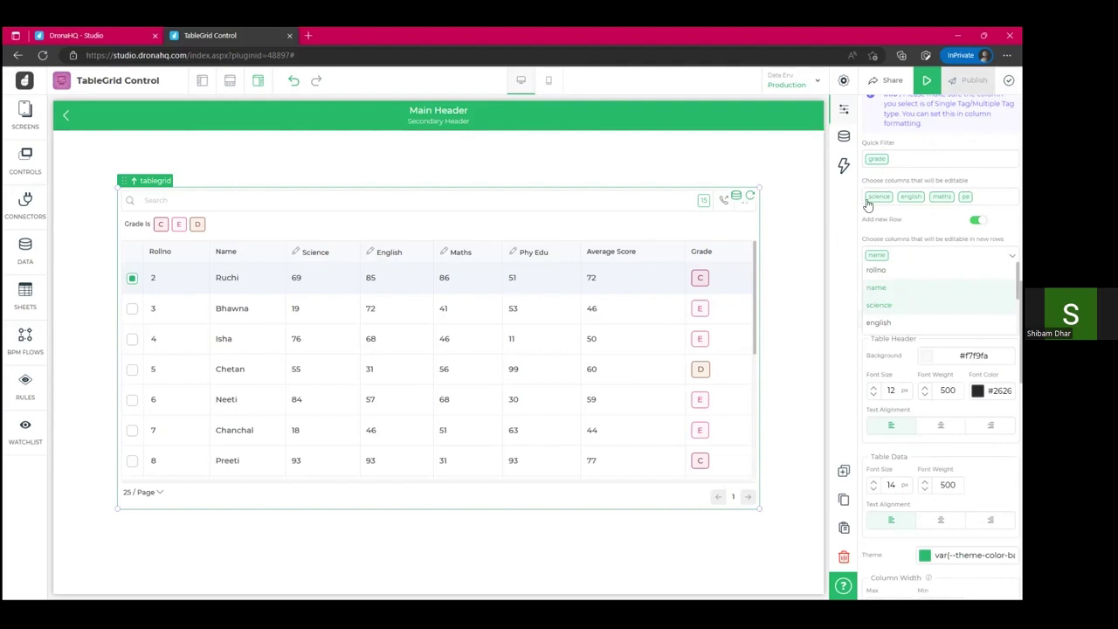
pyautogui.click(878, 305)
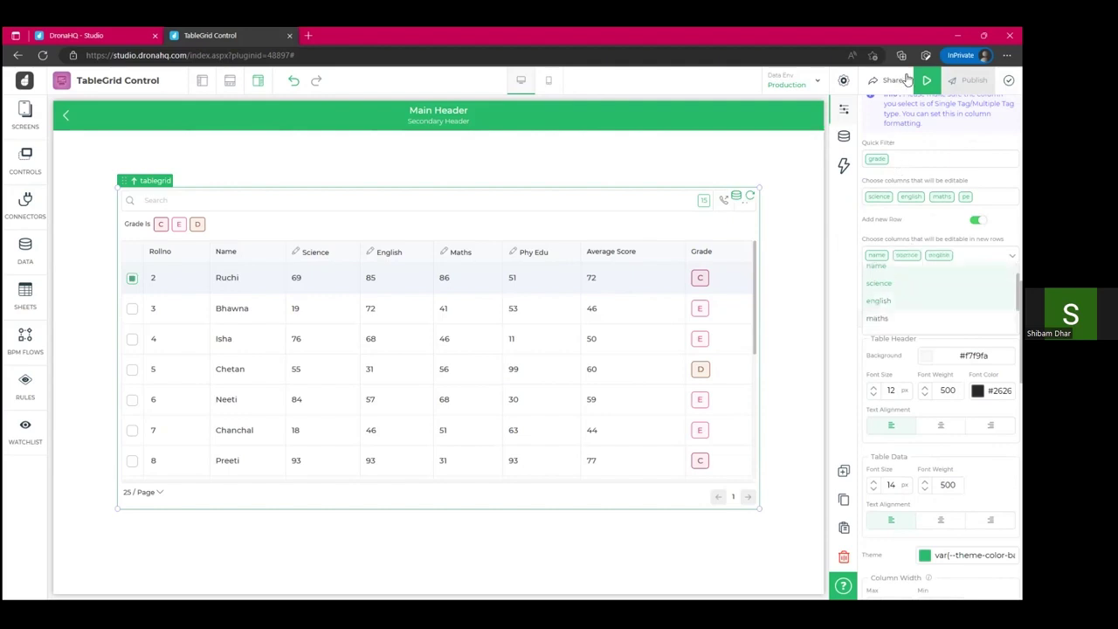
pyautogui.click(885, 322)
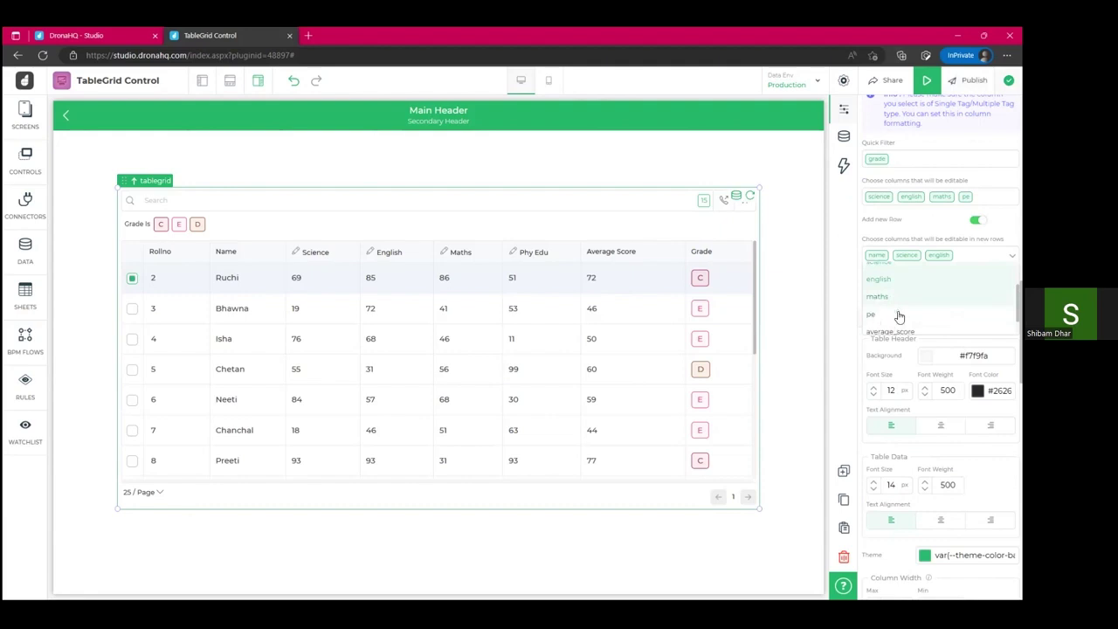
pyautogui.click(896, 316)
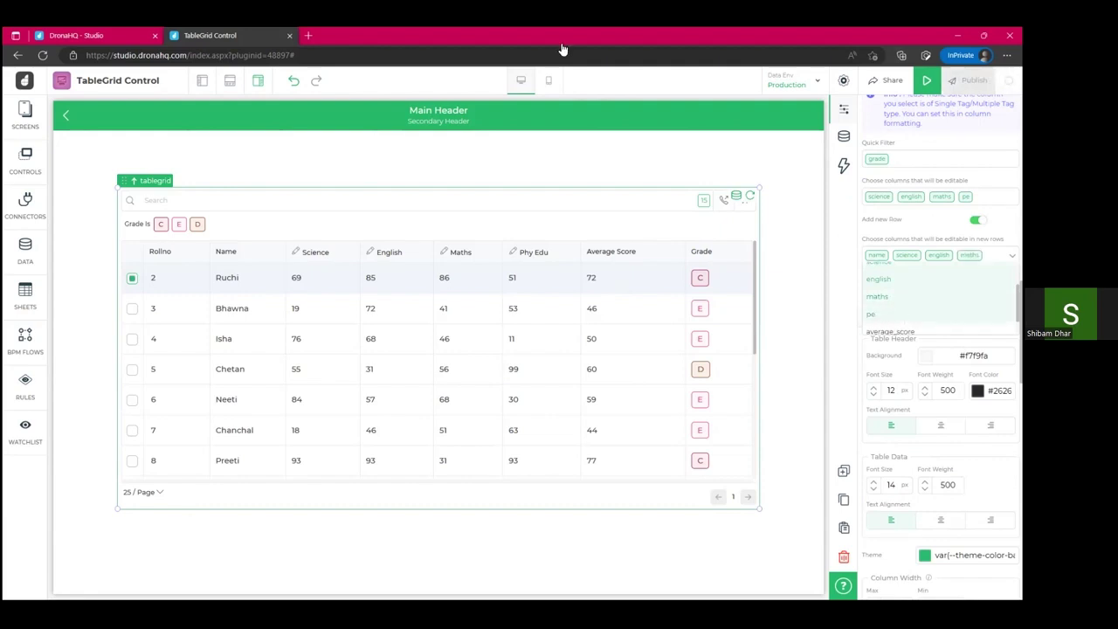
pyautogui.click(871, 313)
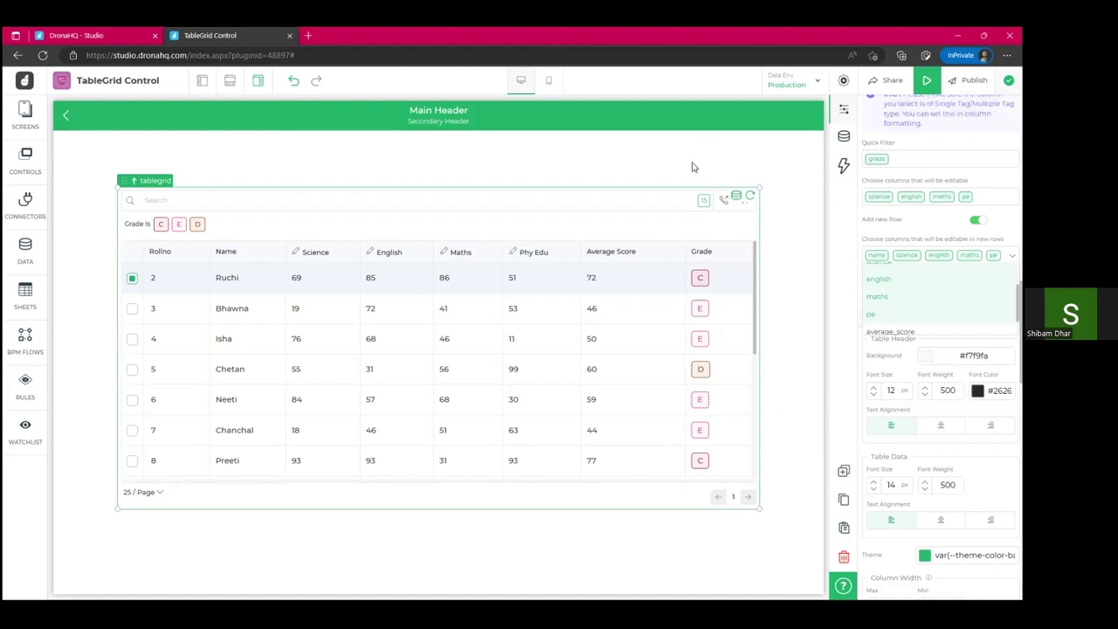
# Reselect the table grid control and display its list of events.
pyautogui.click(801, 281)
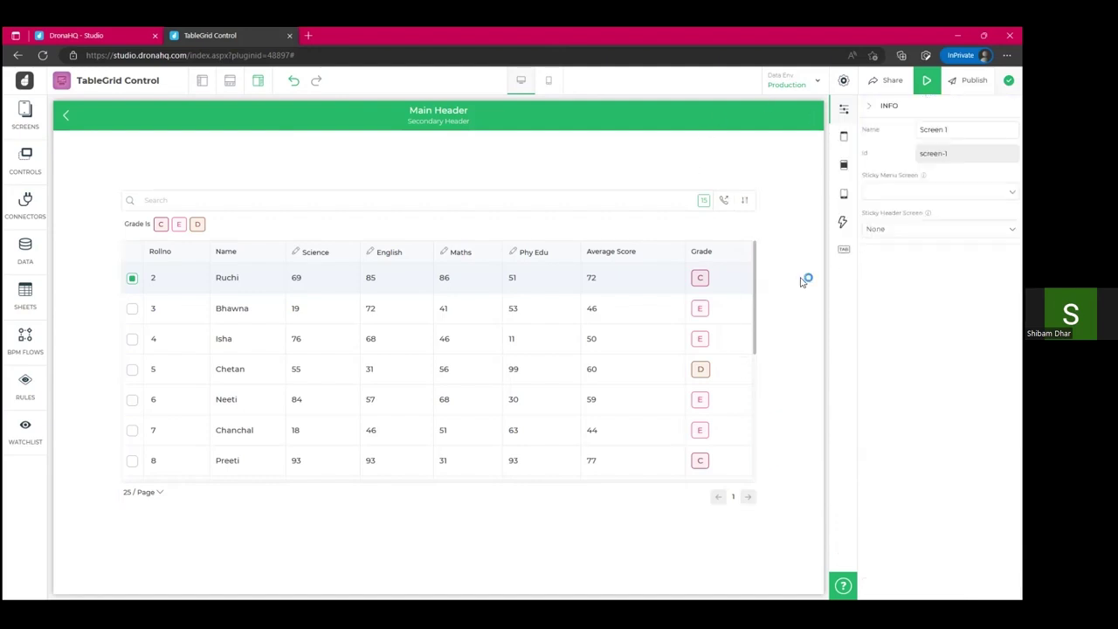
pyautogui.click(528, 273)
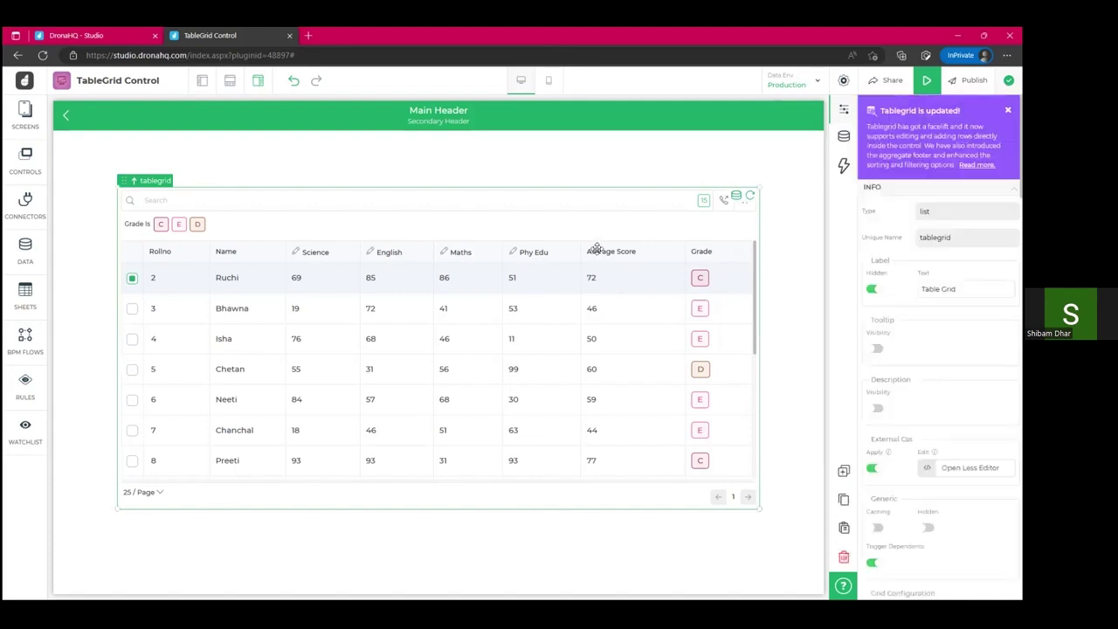
pyautogui.click(844, 174)
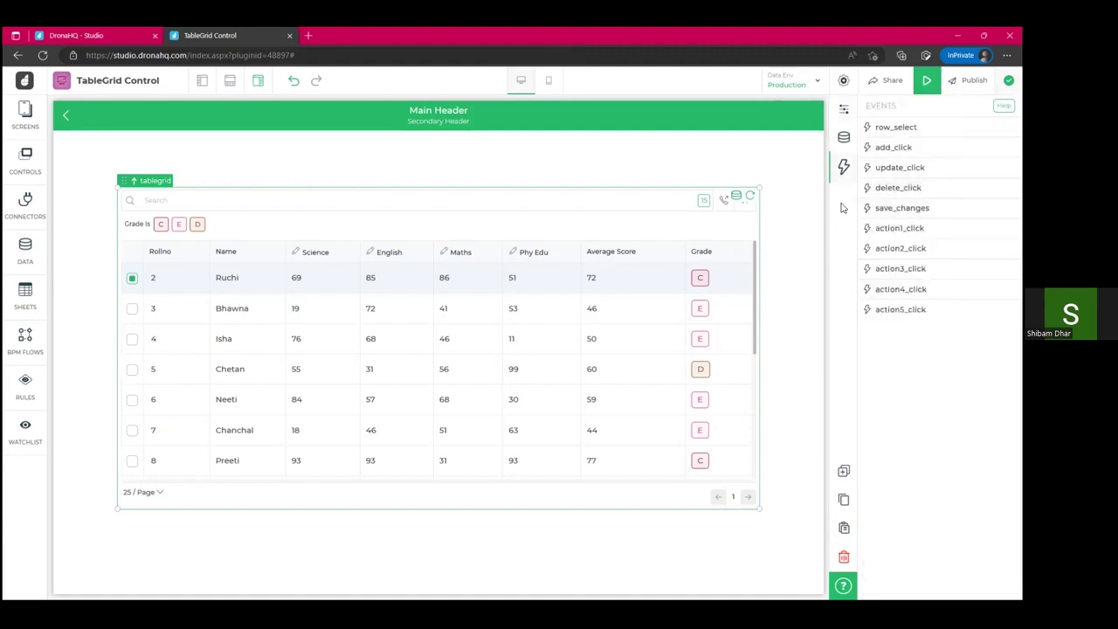
# Preview the app and set the science score of roll number 2 to 80.
pyautogui.hotkey('ctrl', 'p')
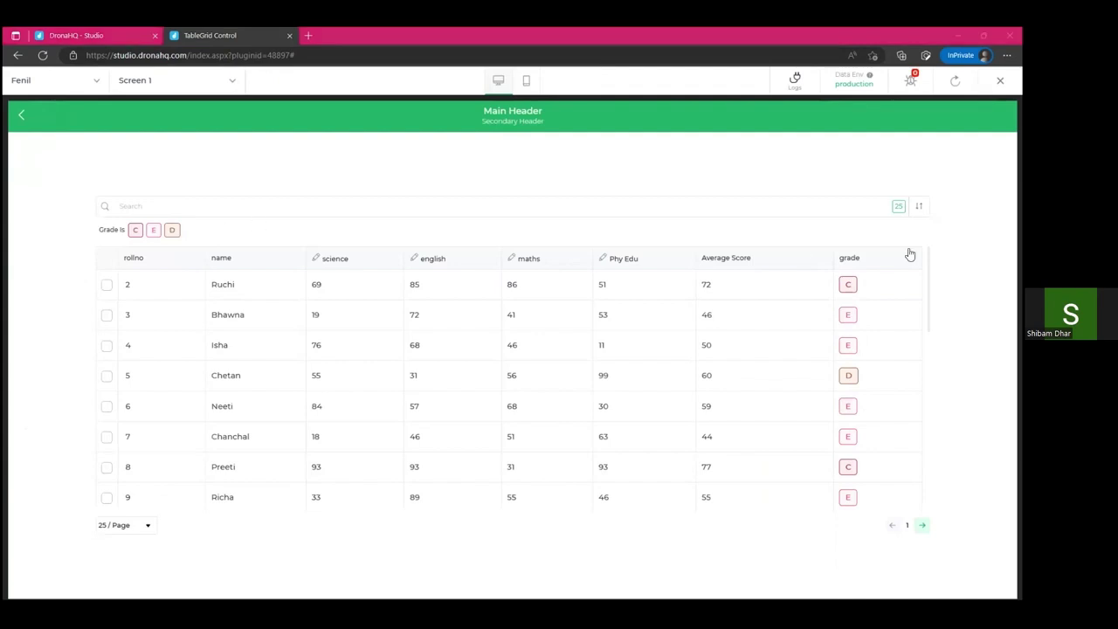
pyautogui.click(328, 285)
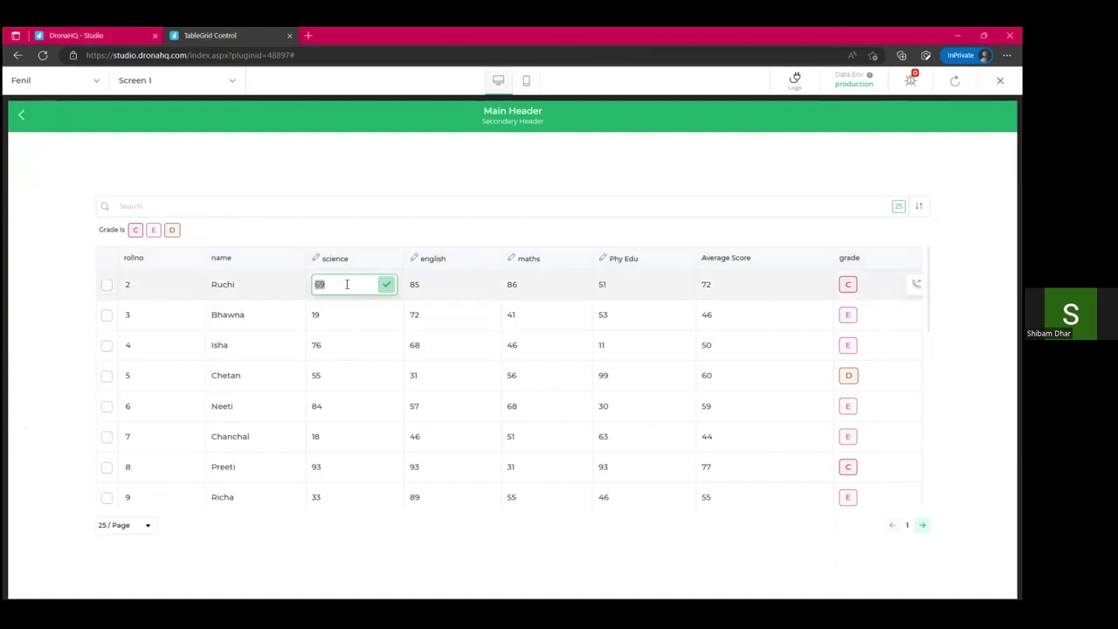
pyautogui.press('BackSpace')
pyautogui.write('80')
pyautogui.press('Return')
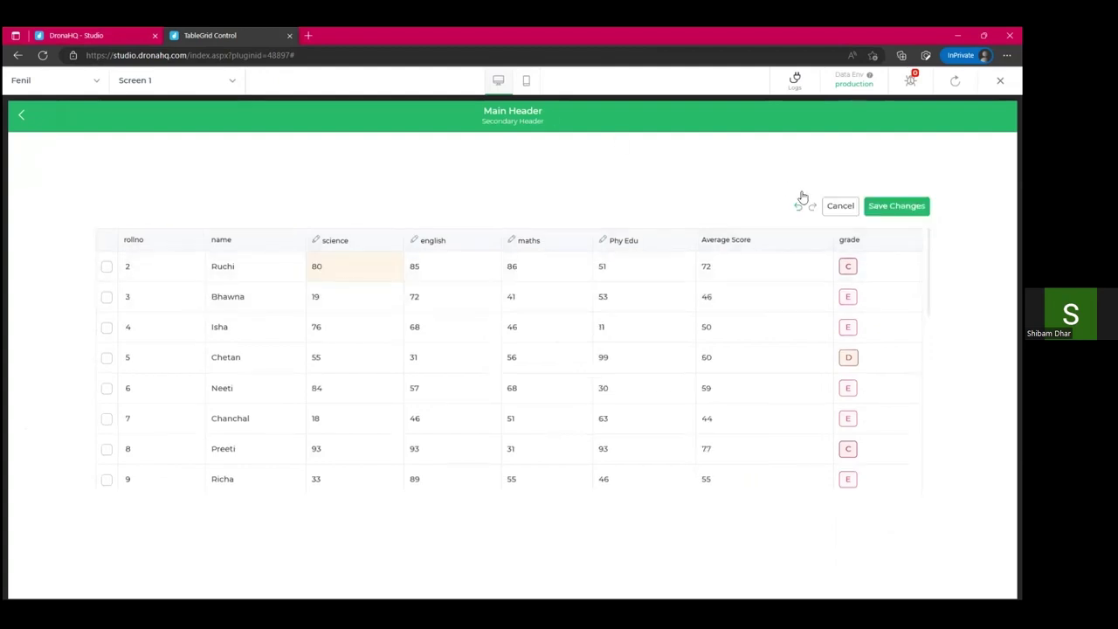
# Add a new row at the end of the previewed table, enter a student's name, and exit the preview without saving.
pyautogui.scroll(-3, 273, 476)
pyautogui.scroll(-5, 273, 476)
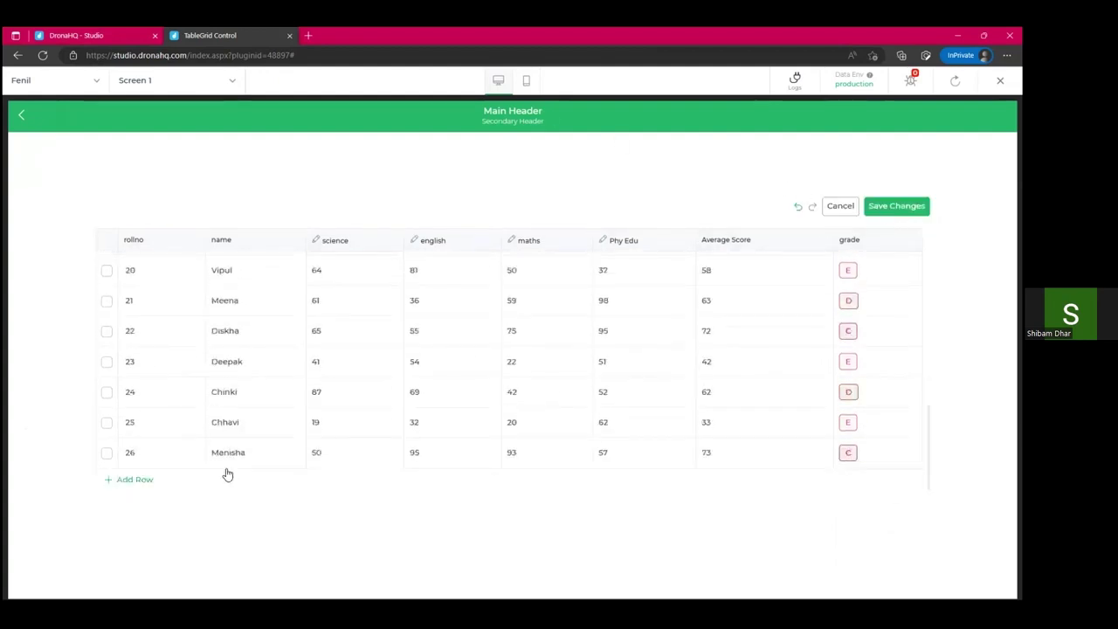
pyautogui.click(143, 480)
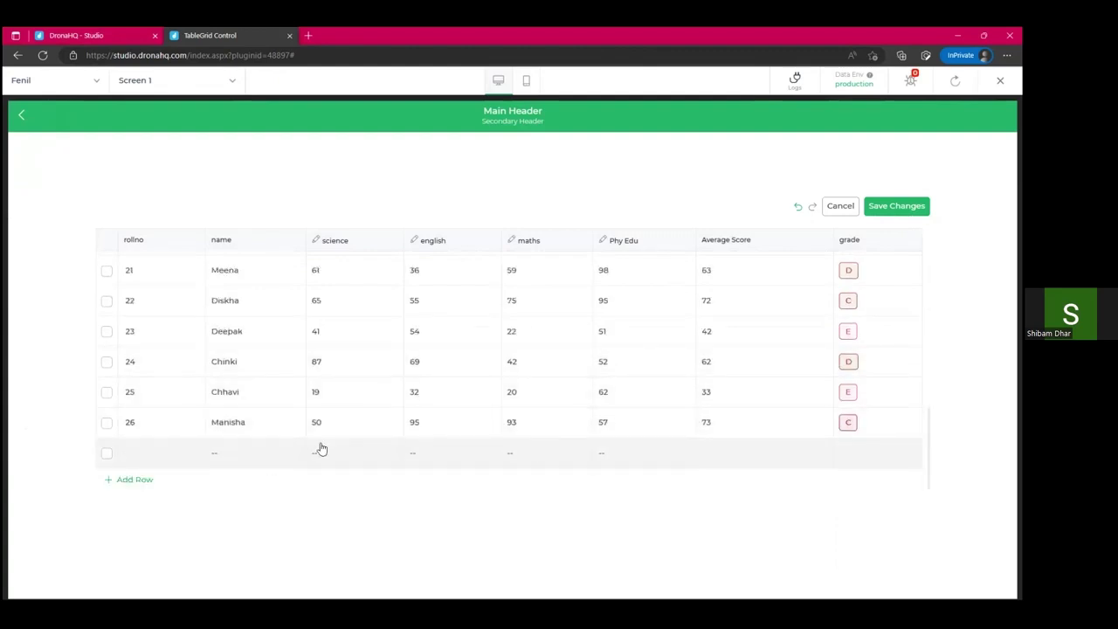
pyautogui.click(261, 451)
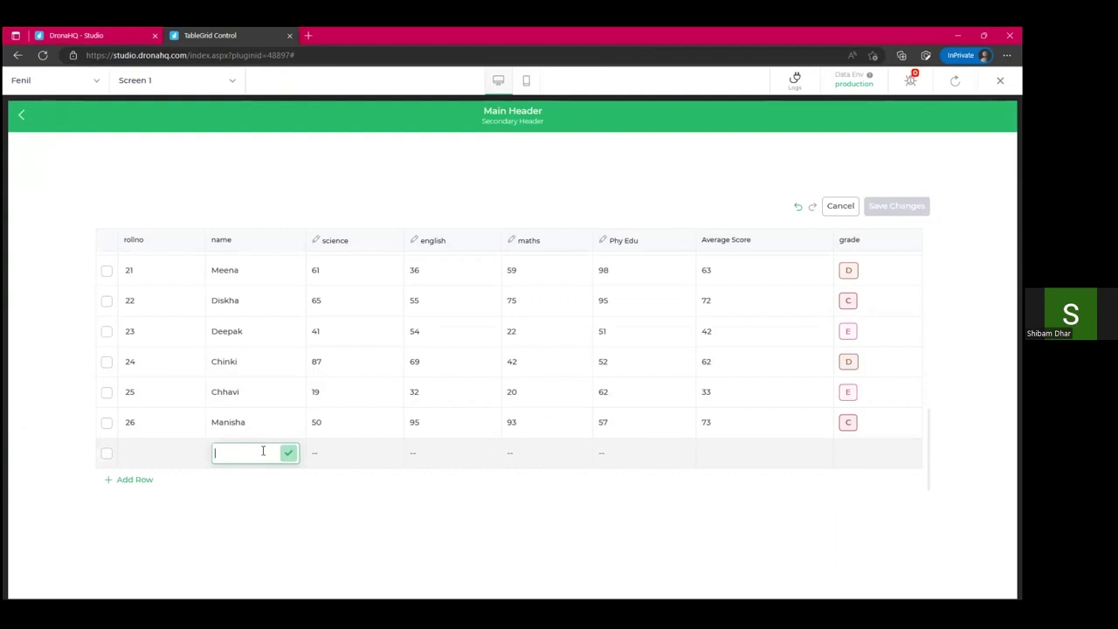
pyautogui.write('4uc')
pyautogui.write('as')
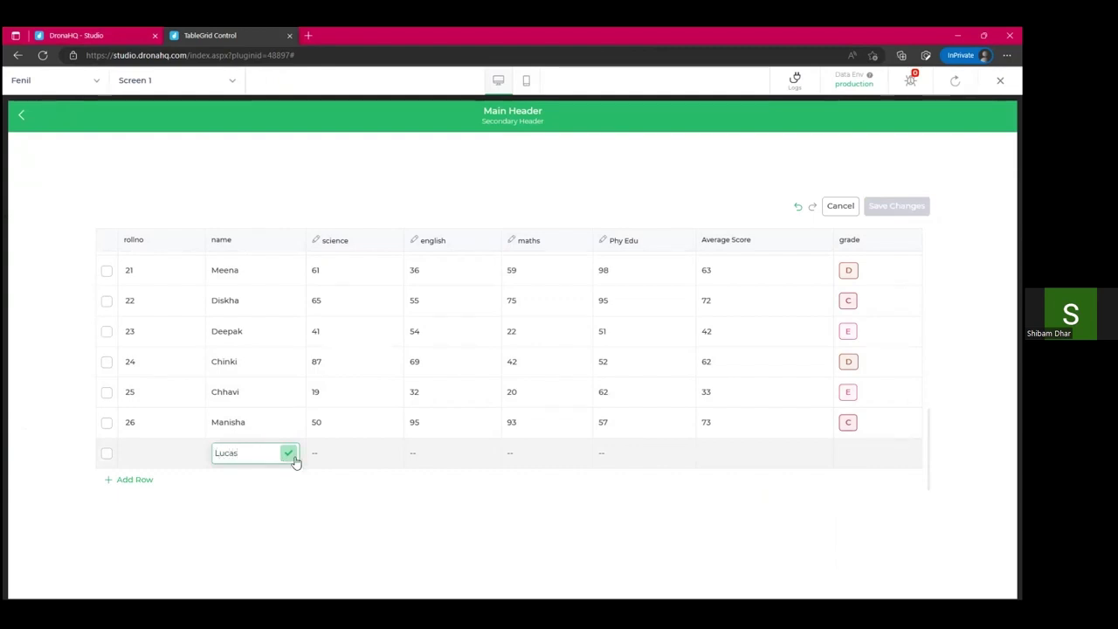
pyautogui.click(289, 453)
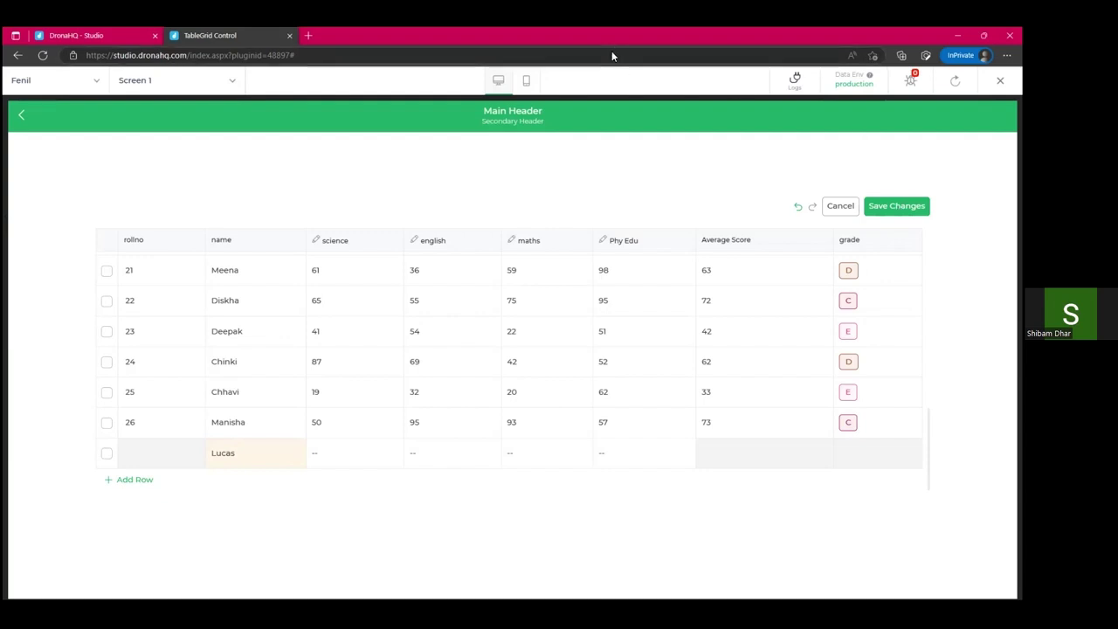
pyautogui.press('Escape')
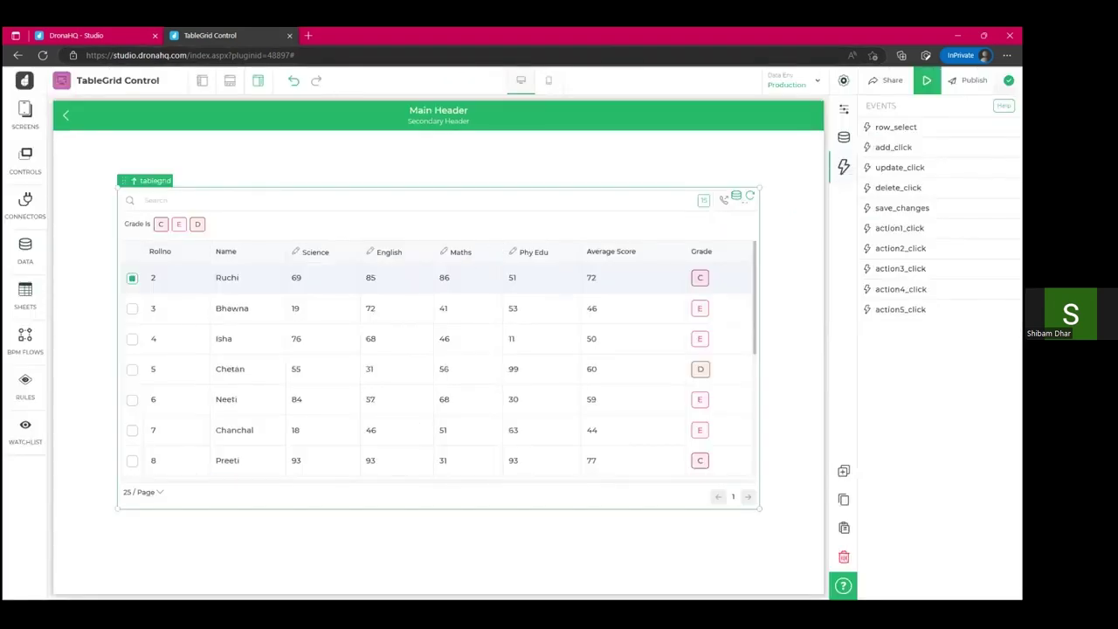
# Open the action flow of the table grid's save_changes event and add a Branch action.
pyautogui.click(908, 210)
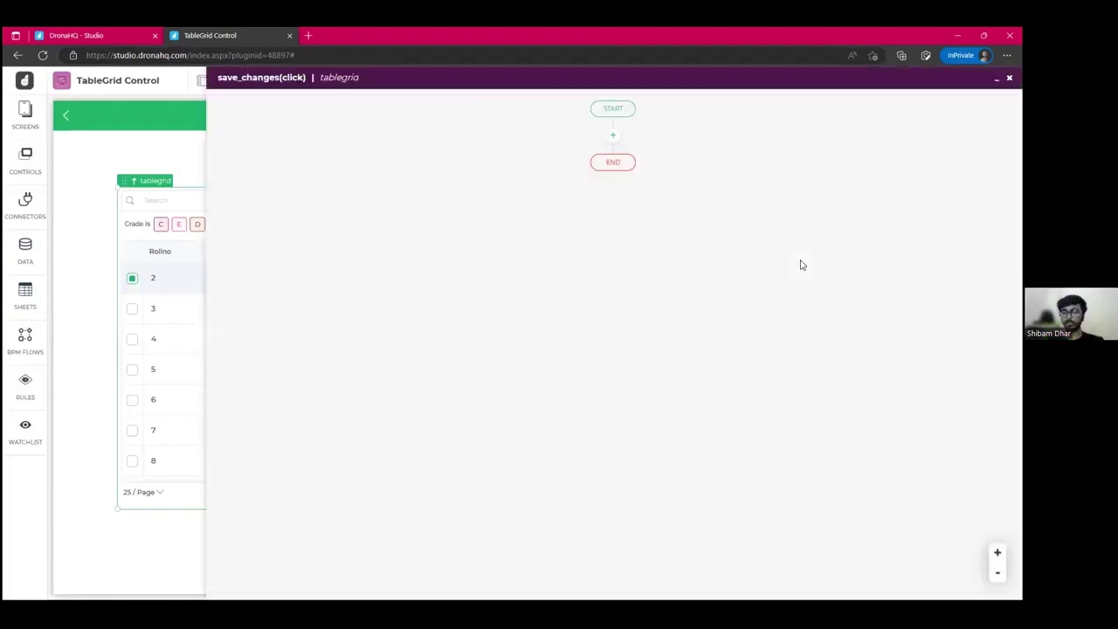
pyautogui.click(613, 138)
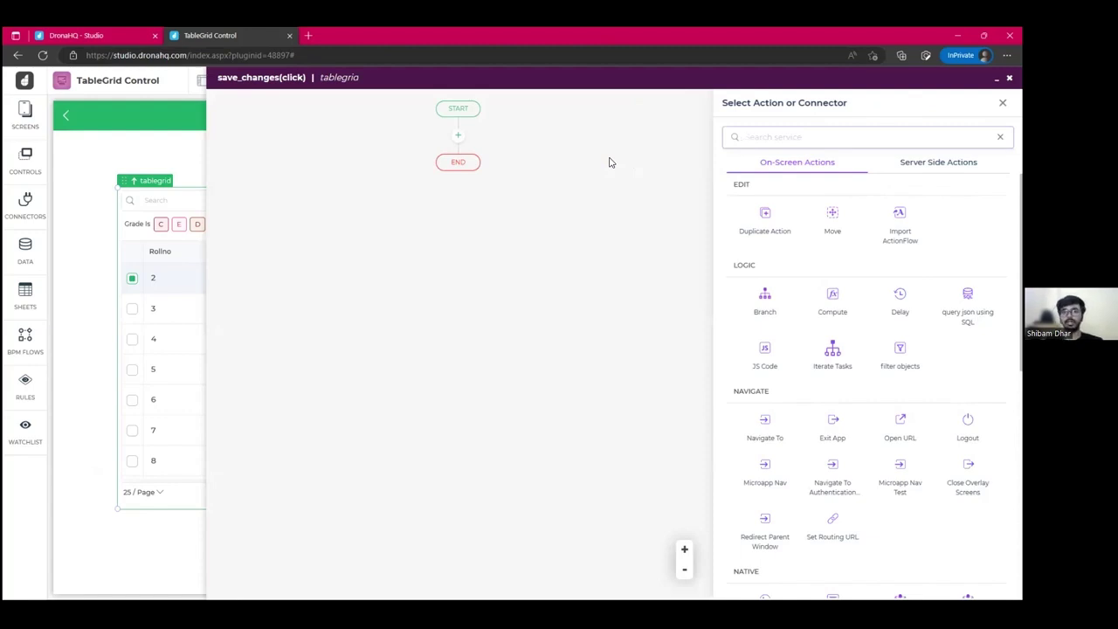
pyautogui.click(764, 302)
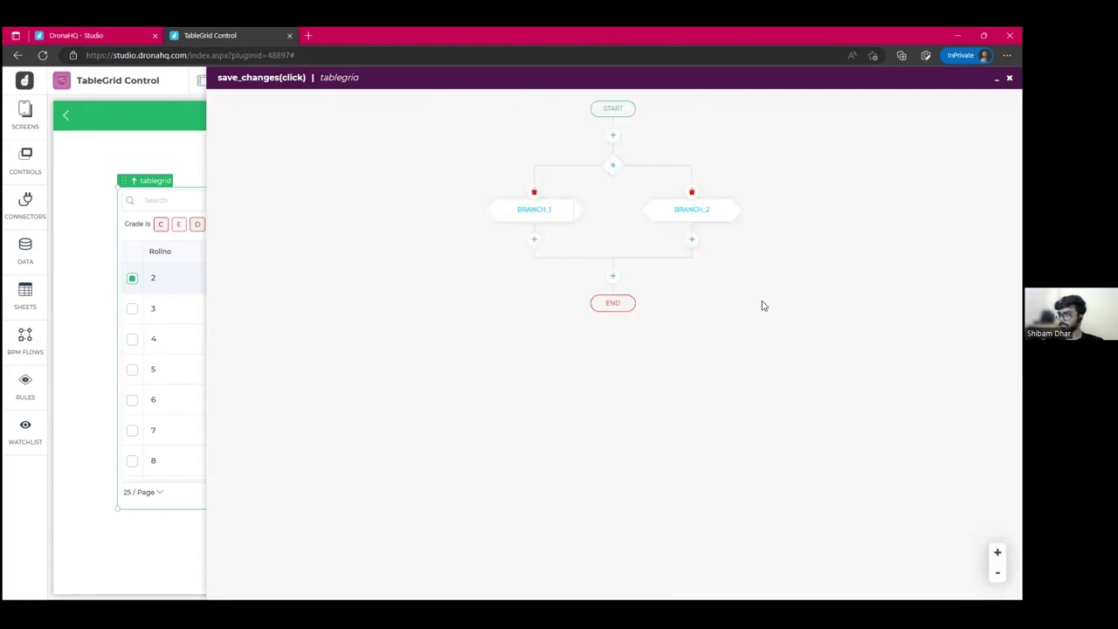
# Rename the first branch of the save_changes flow as UPDATE_DATA.
pyautogui.click(512, 218)
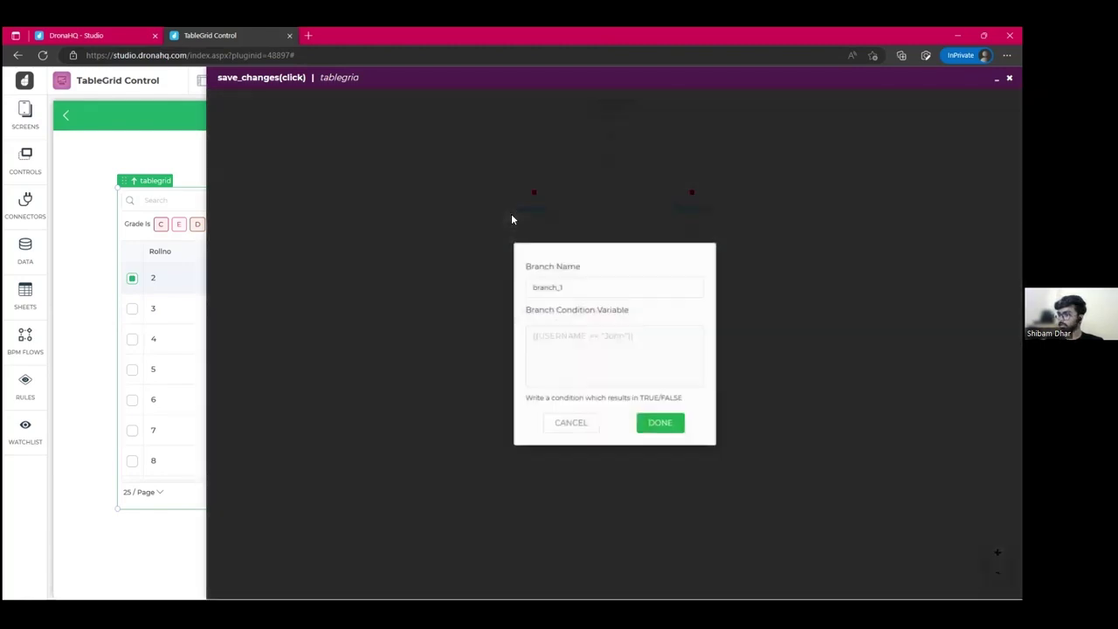
pyautogui.doubleClick(565, 287)
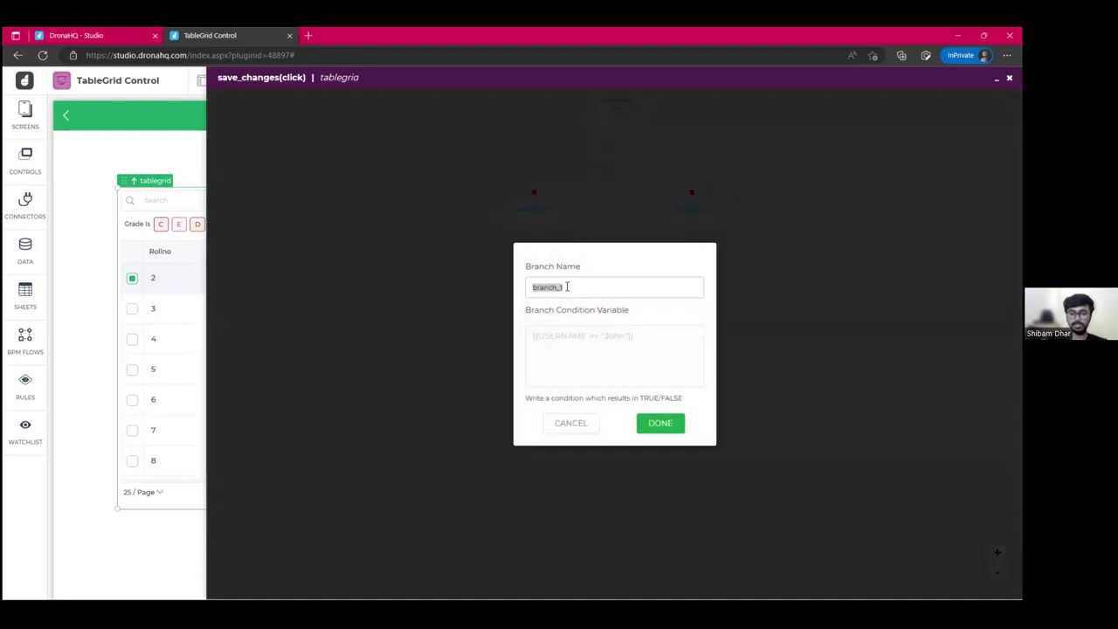
pyautogui.write('Update')
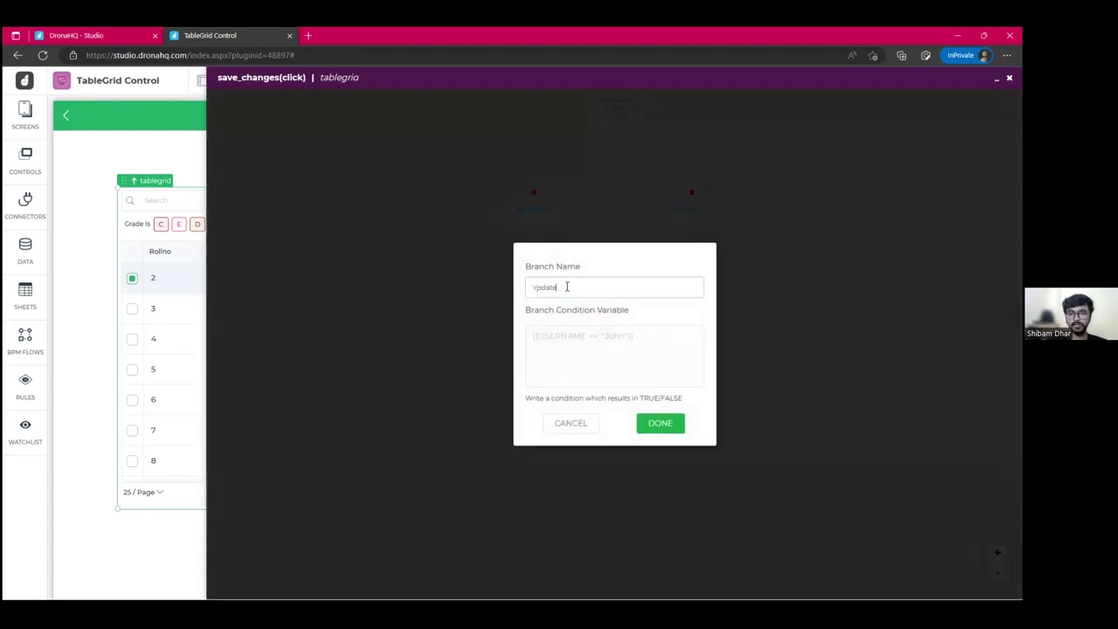
pyautogui.doubleClick(566, 286)
pyautogui.write('UPDATE')
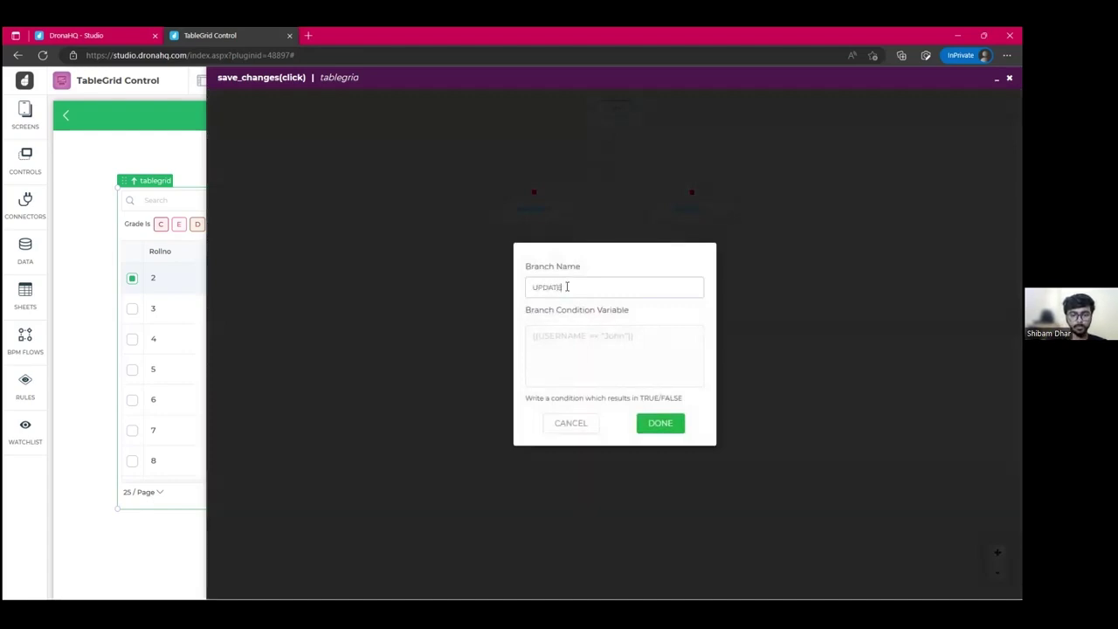
pyautogui.write('_DATA')
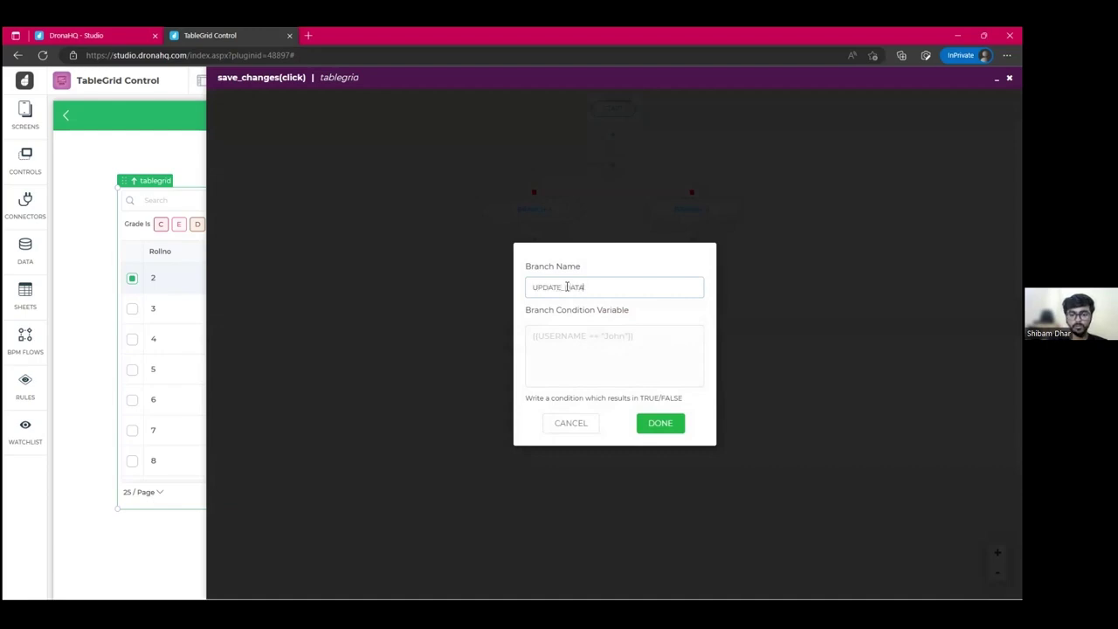
# Set the UPDATE_DATA branch condition to {{tablegrid.PROPERTIES.EDITEDROWS}} and save the branch.
pyautogui.click(599, 332)
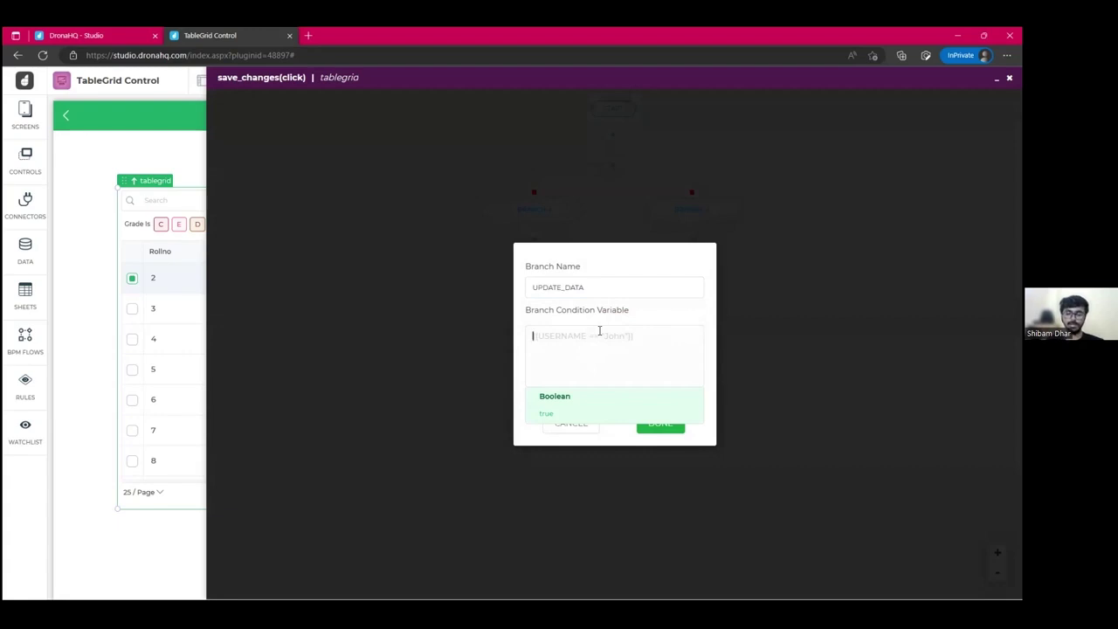
pyautogui.write('{{tablegrid')
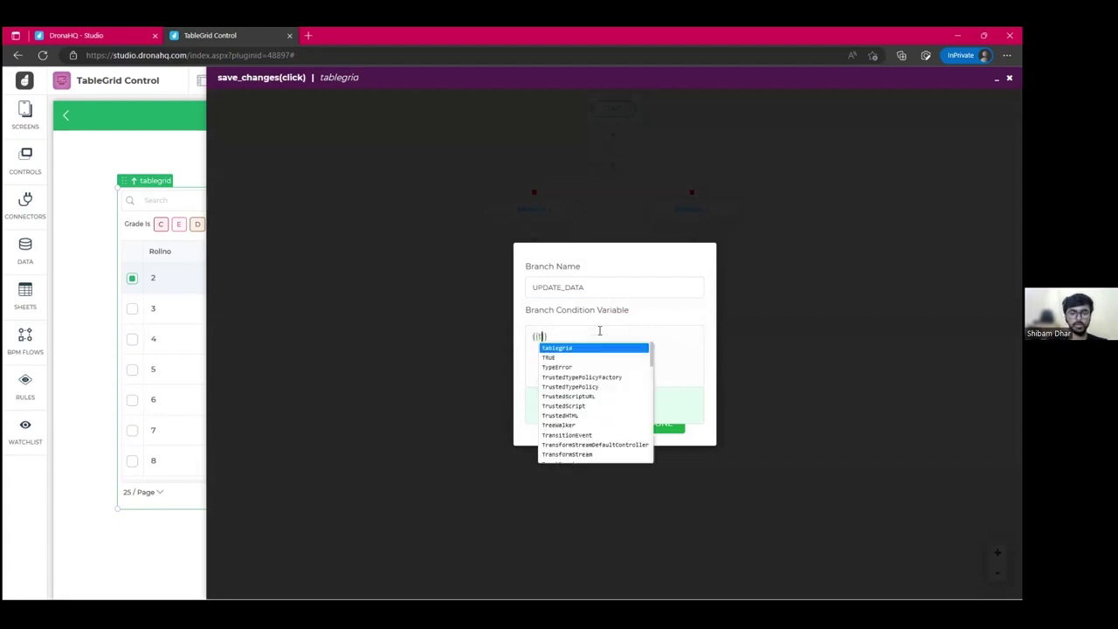
pyautogui.press('Return')
pyautogui.write('.p')
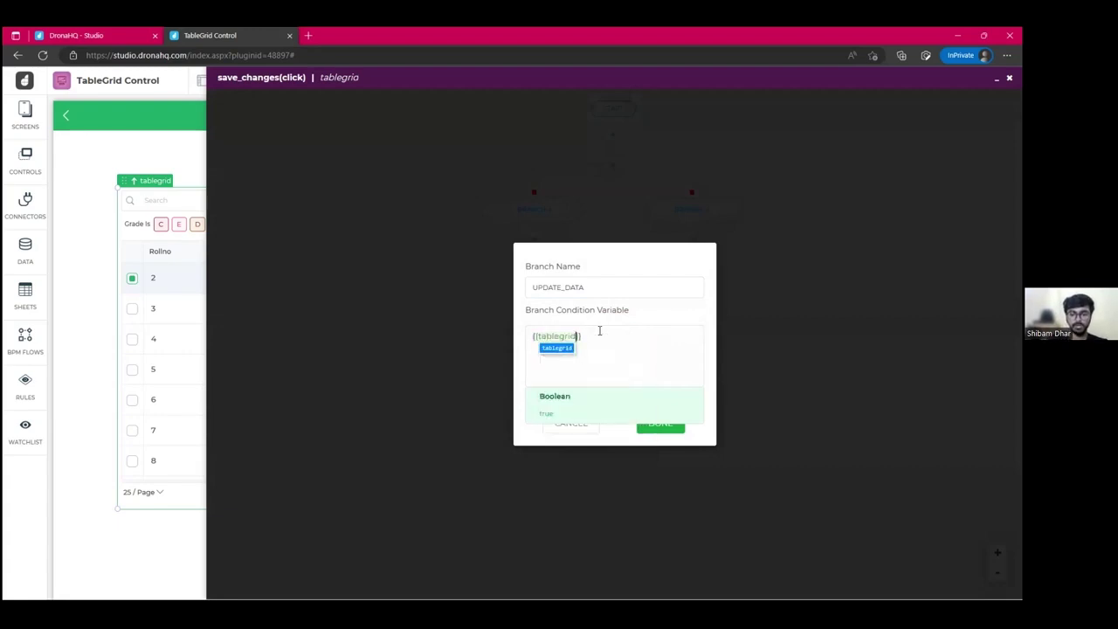
pyautogui.press('Return')
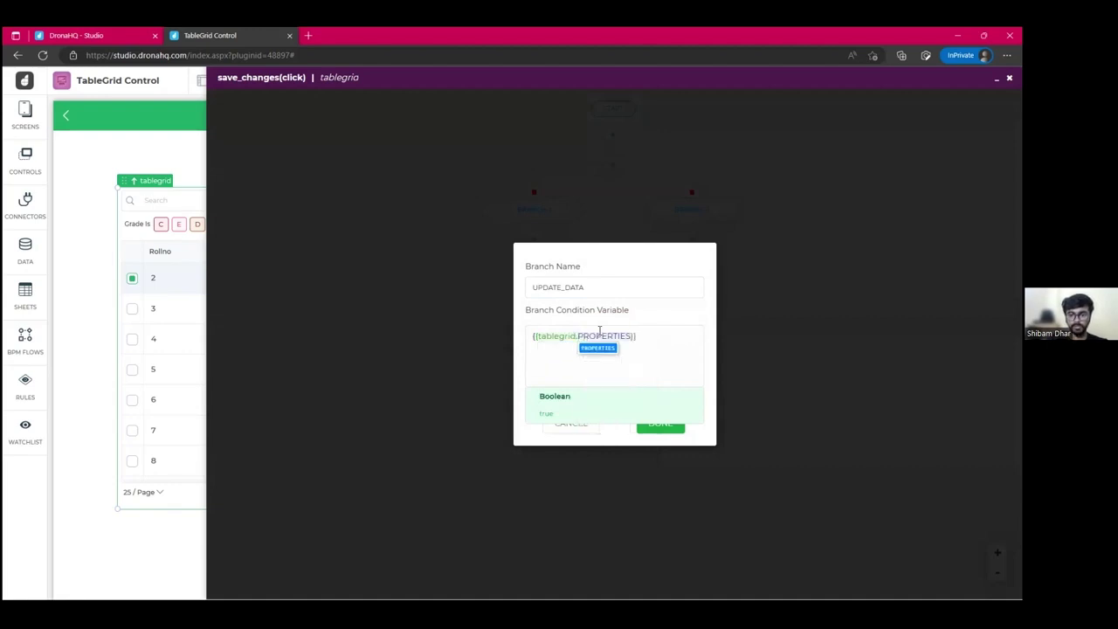
pyautogui.write('.')
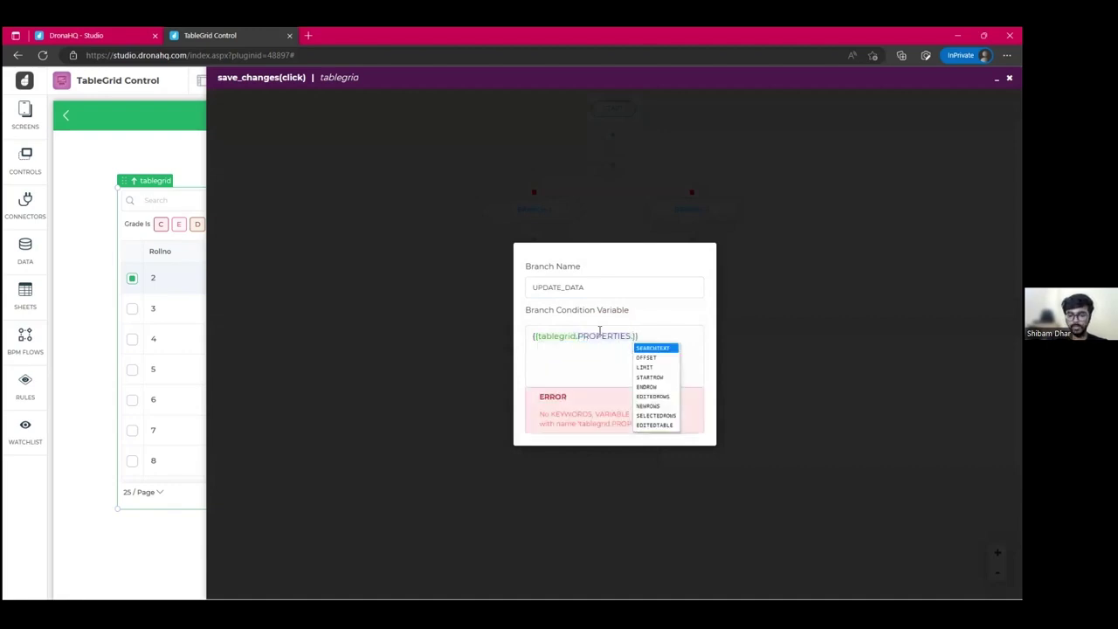
pyautogui.press('Down')
pyautogui.press('Down')
pyautogui.press('Down')
pyautogui.press('Down')
pyautogui.press('Down')
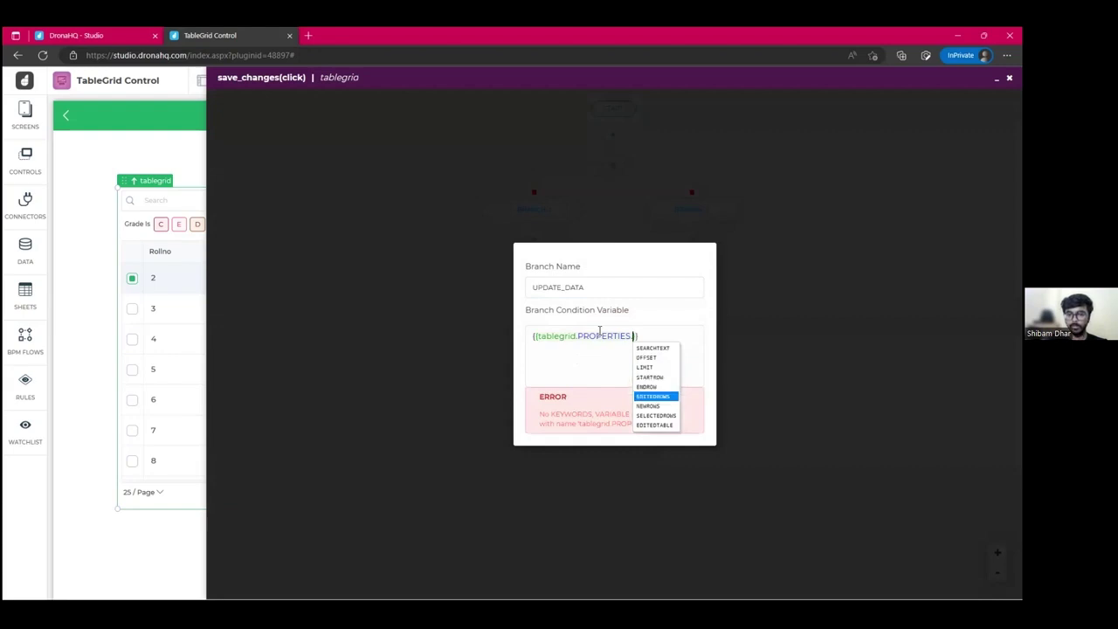
pyautogui.press('Return')
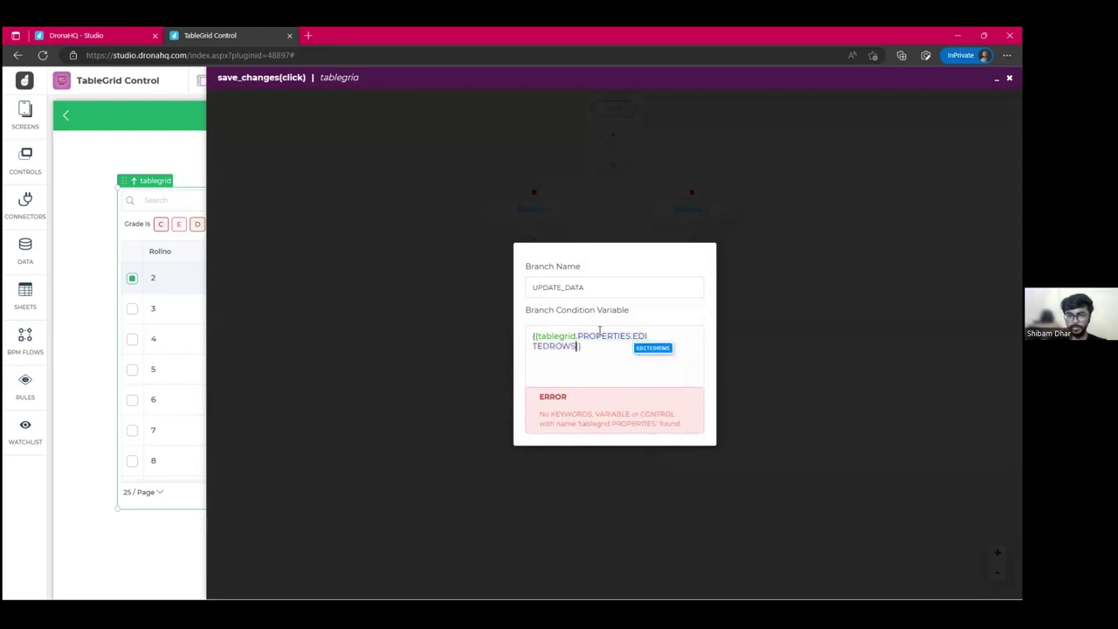
pyautogui.click(661, 428)
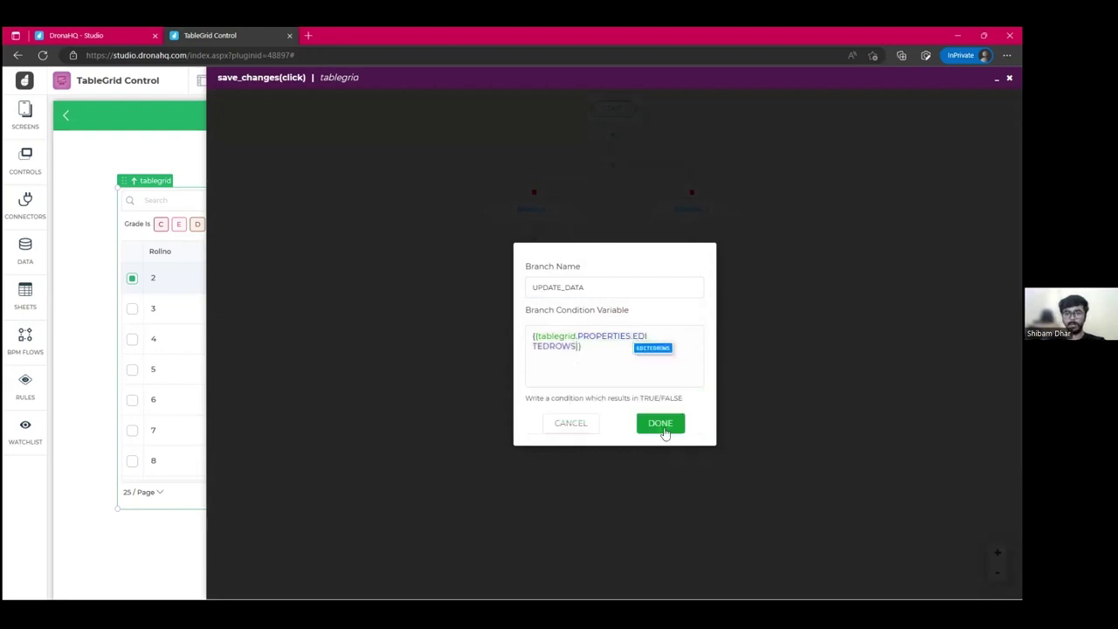
# Rename the second branch, branch_2, as INSERT_NEW_DATA.
pyautogui.click(710, 217)
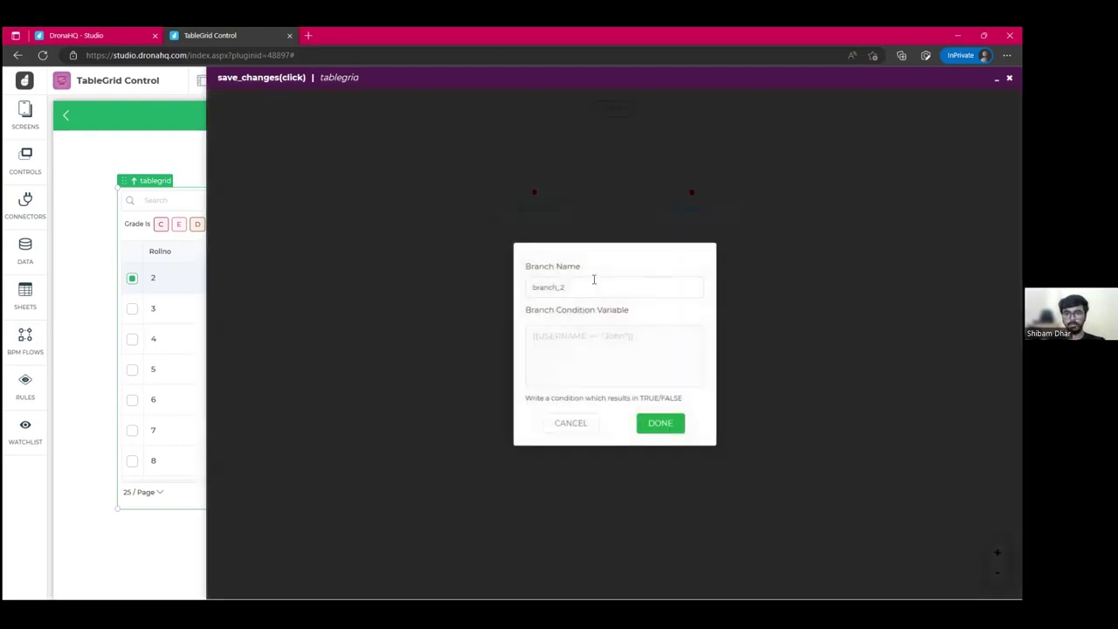
pyautogui.click(597, 283)
pyautogui.doubleClick(597, 283)
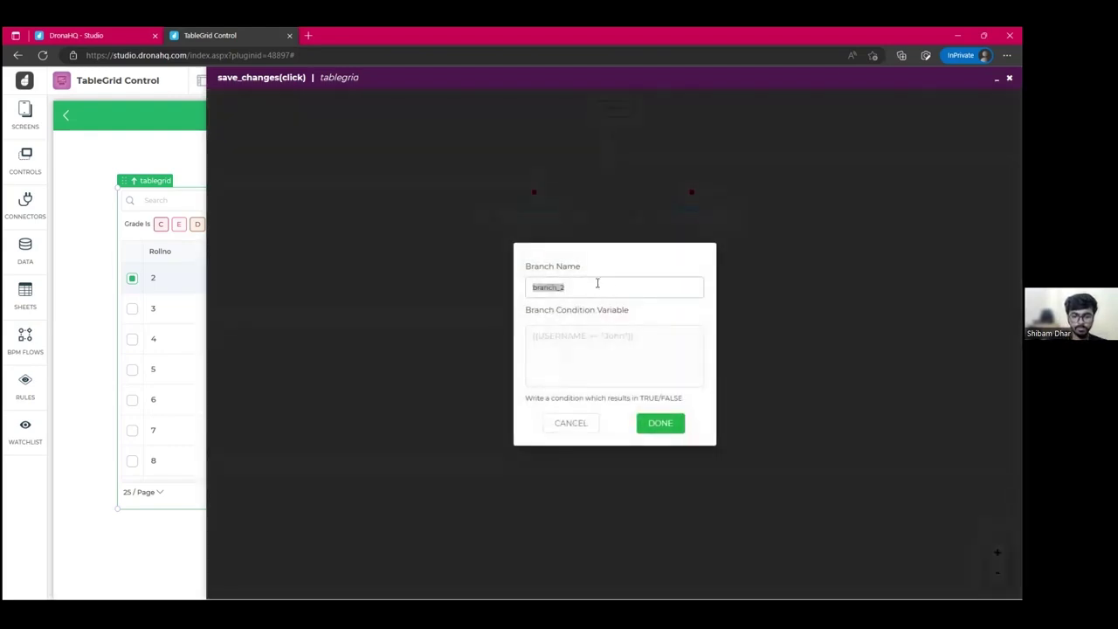
pyautogui.write('INSERT')
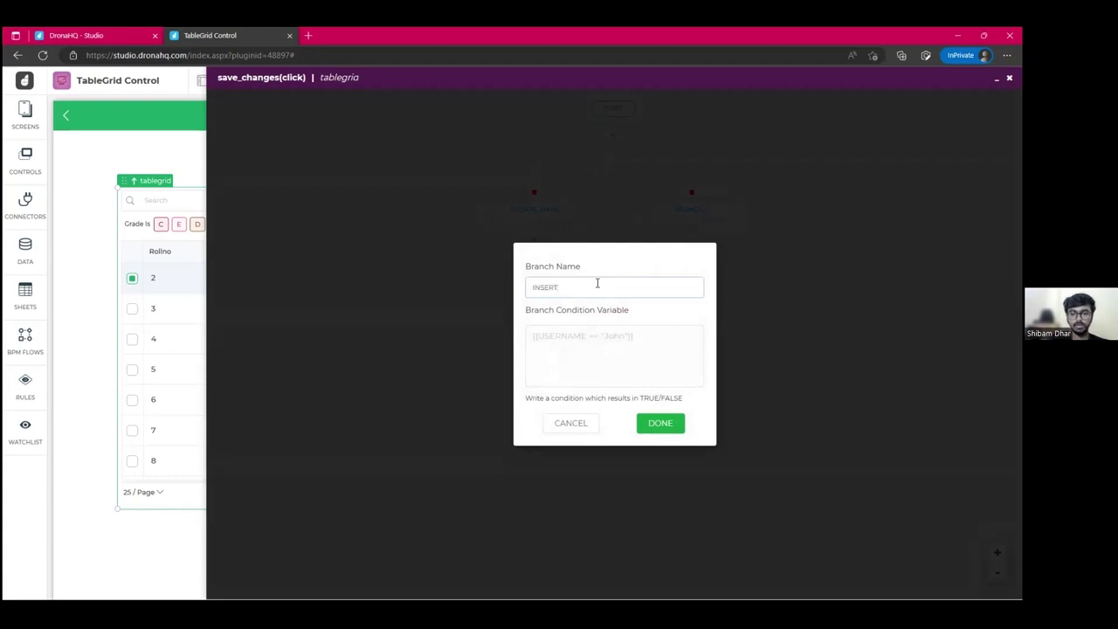
pyautogui.write('_NEW')
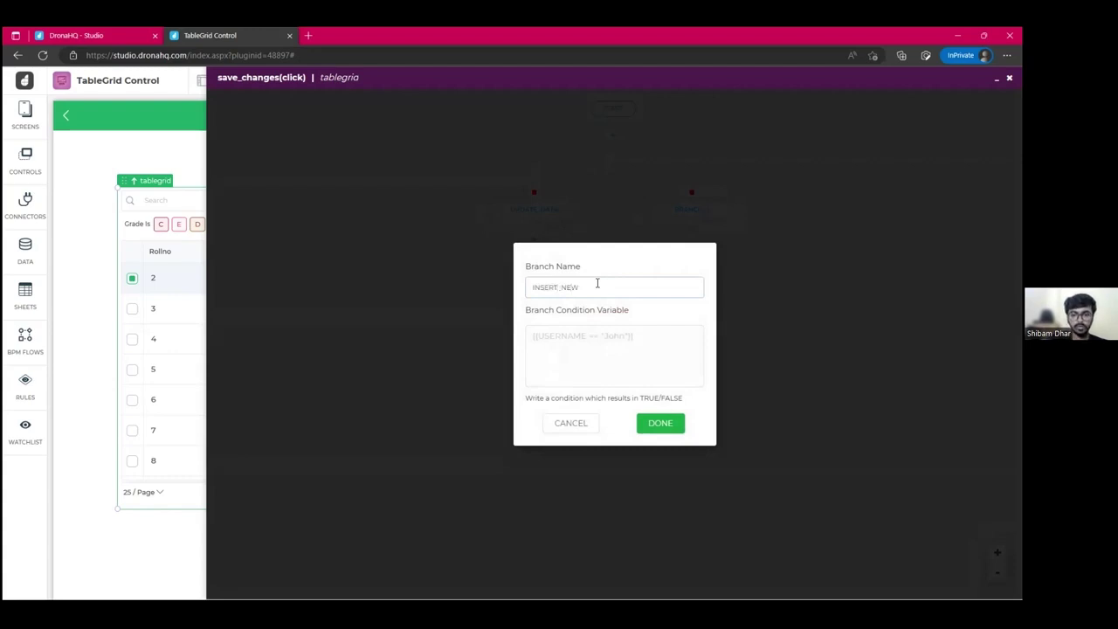
pyautogui.write('_DATA')
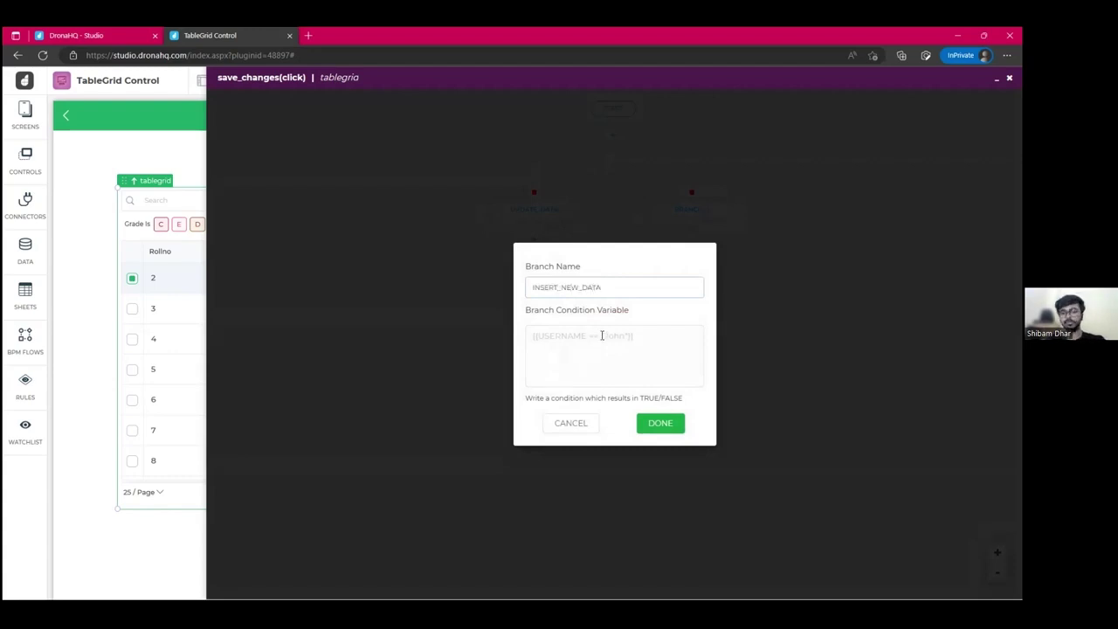
# Set the INSERT_NEW_DATA branch condition to {{tablegrid.PROPERTIES.NEWROWS}} and close the branch settings.
pyautogui.click(601, 336)
pyautogui.write('{{')
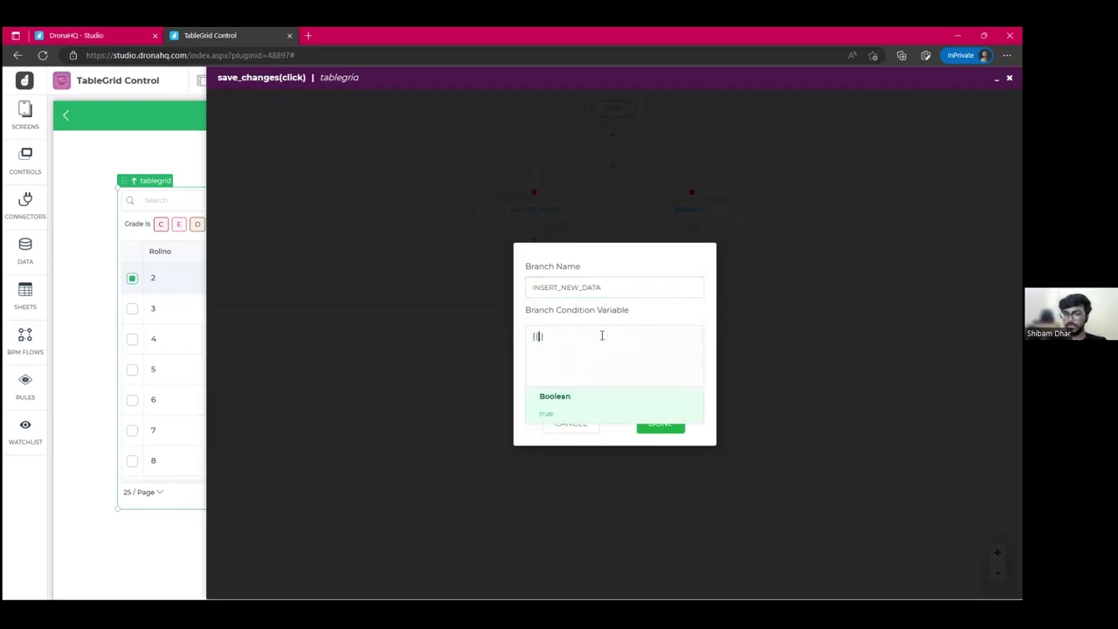
pyautogui.write('tablegrid.p')
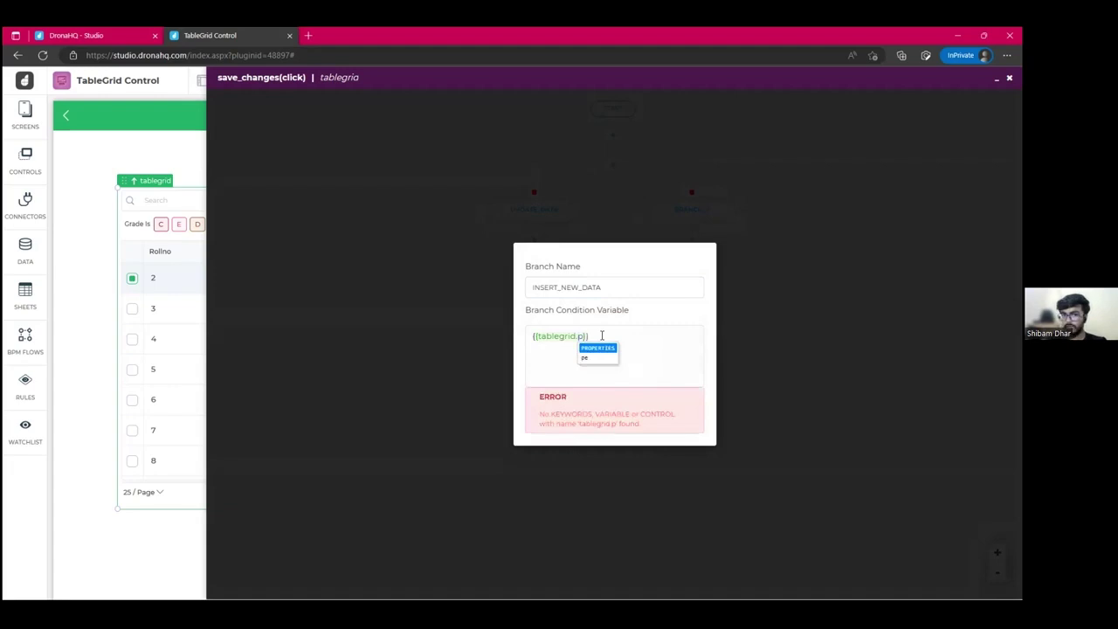
pyautogui.press('Return')
pyautogui.write('.')
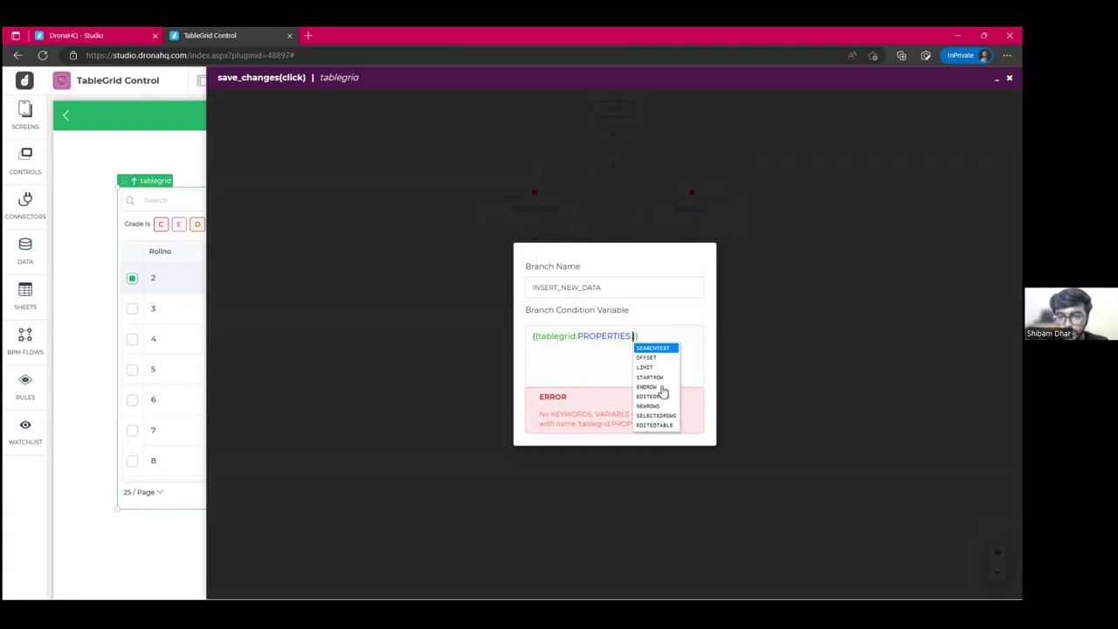
pyautogui.write('n')
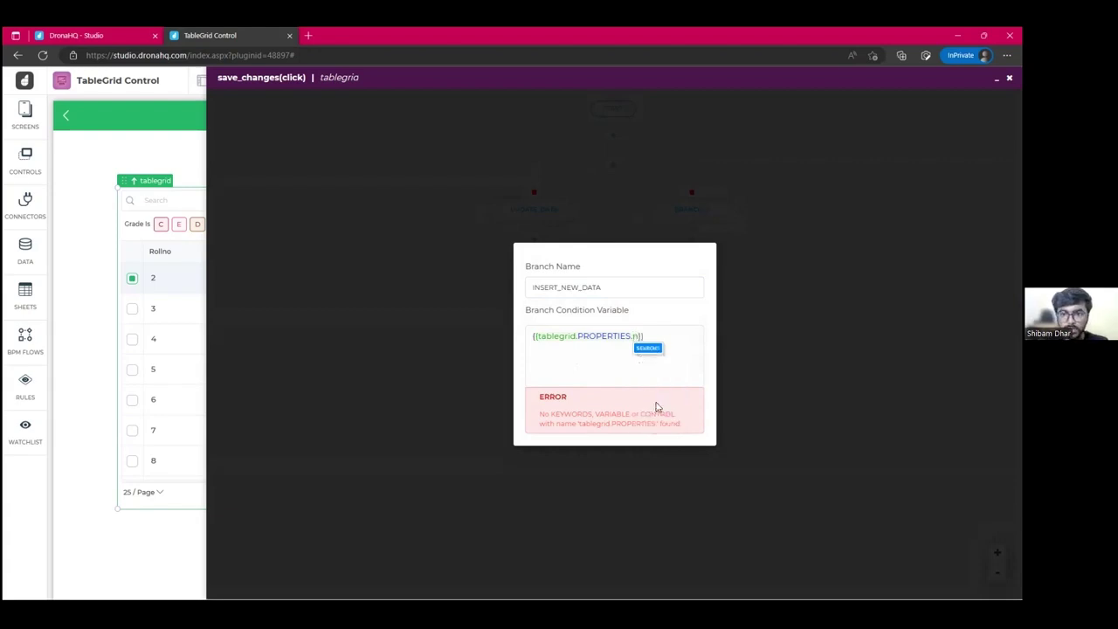
pyautogui.press('Return')
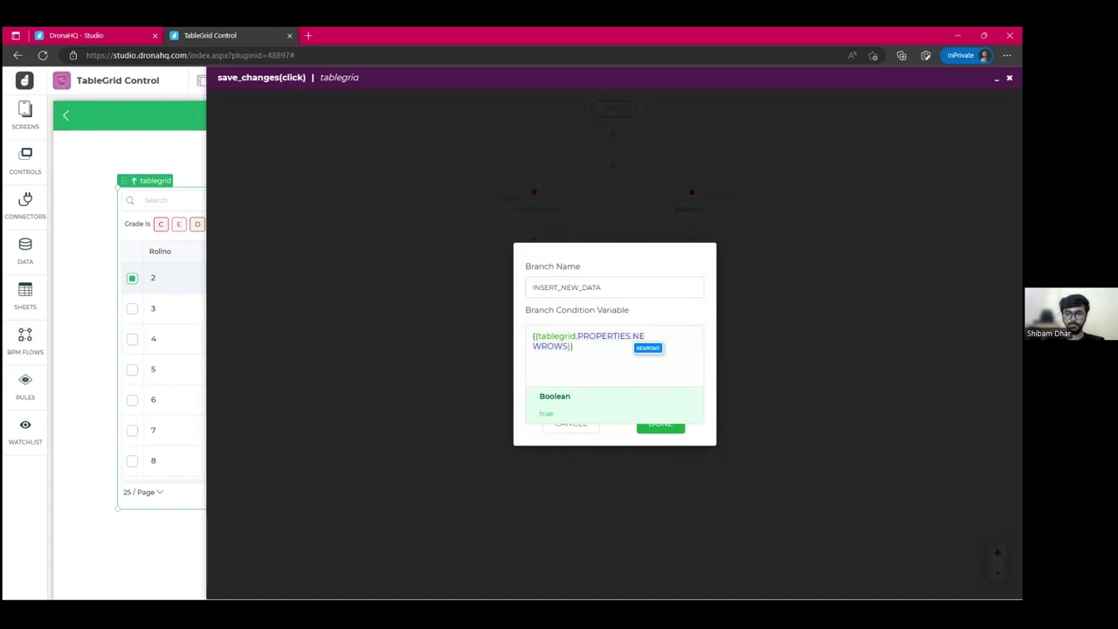
pyautogui.click(599, 492)
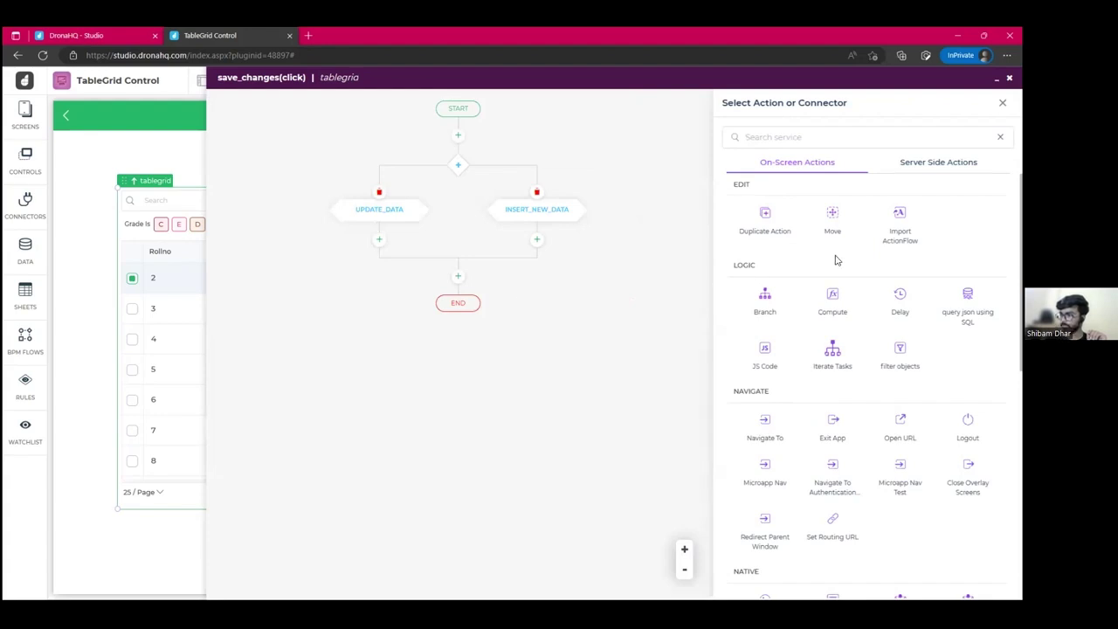
# Add an Iterate Tasks action to the UPDATE_DATA branch that iterates over tablegrid.PROPERTIES.EDITEDROWS, keeping the action name ITERATETASKS.
pyautogui.click(799, 137)
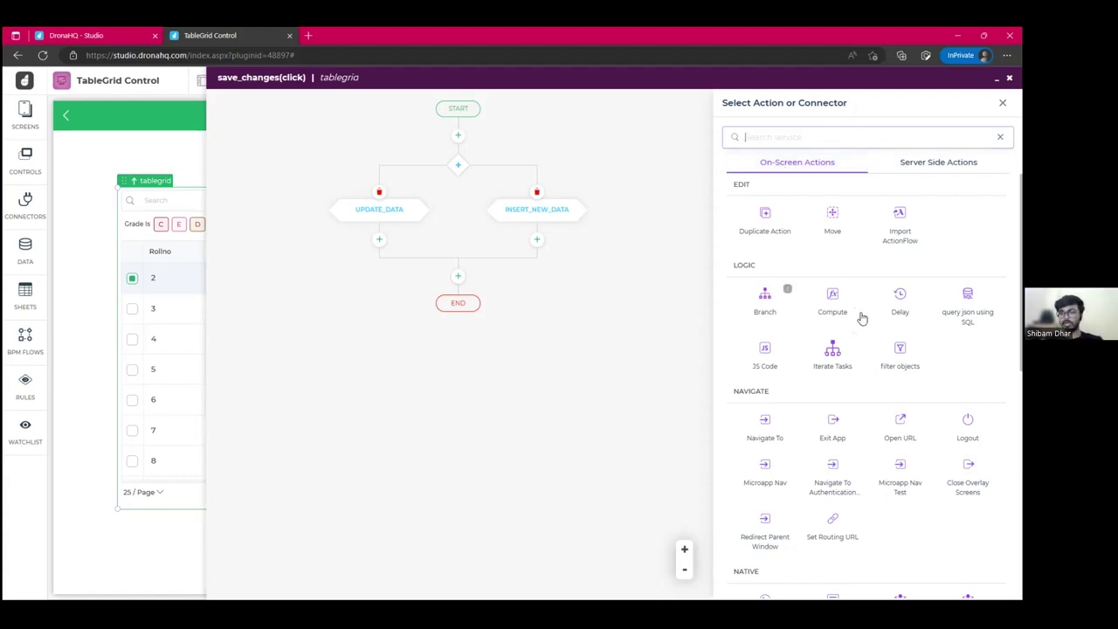
pyautogui.click(830, 354)
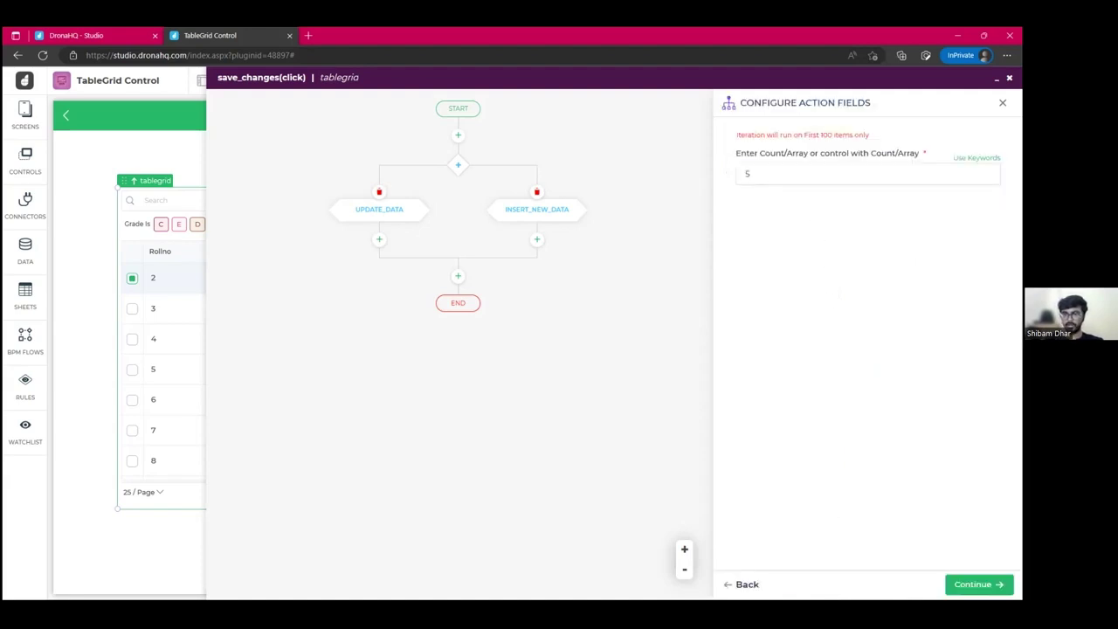
pyautogui.click(976, 157)
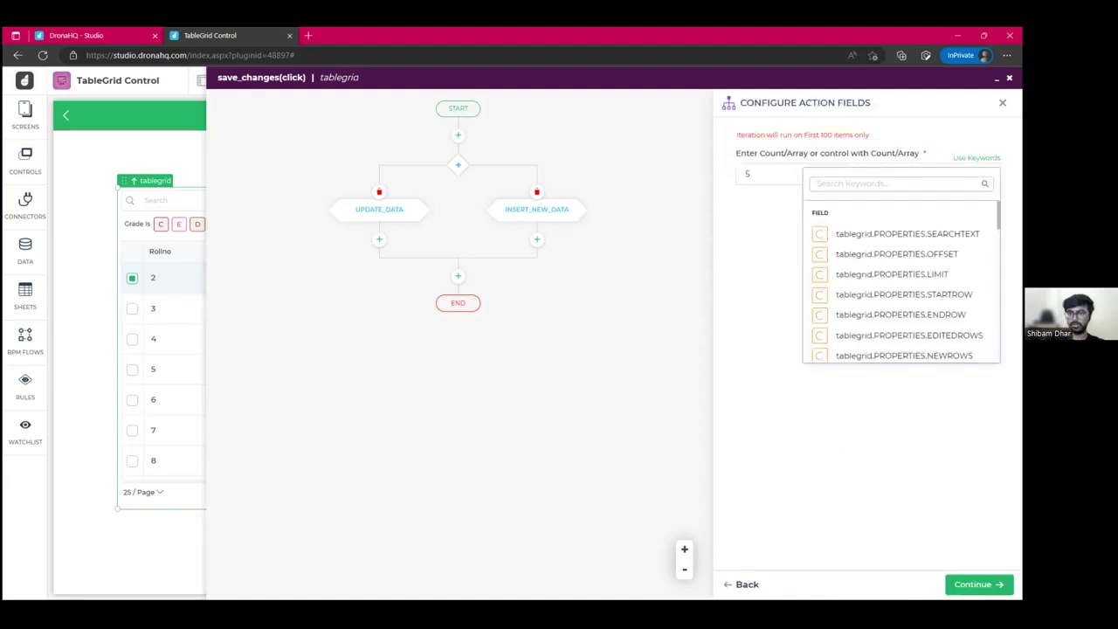
pyautogui.write('tab')
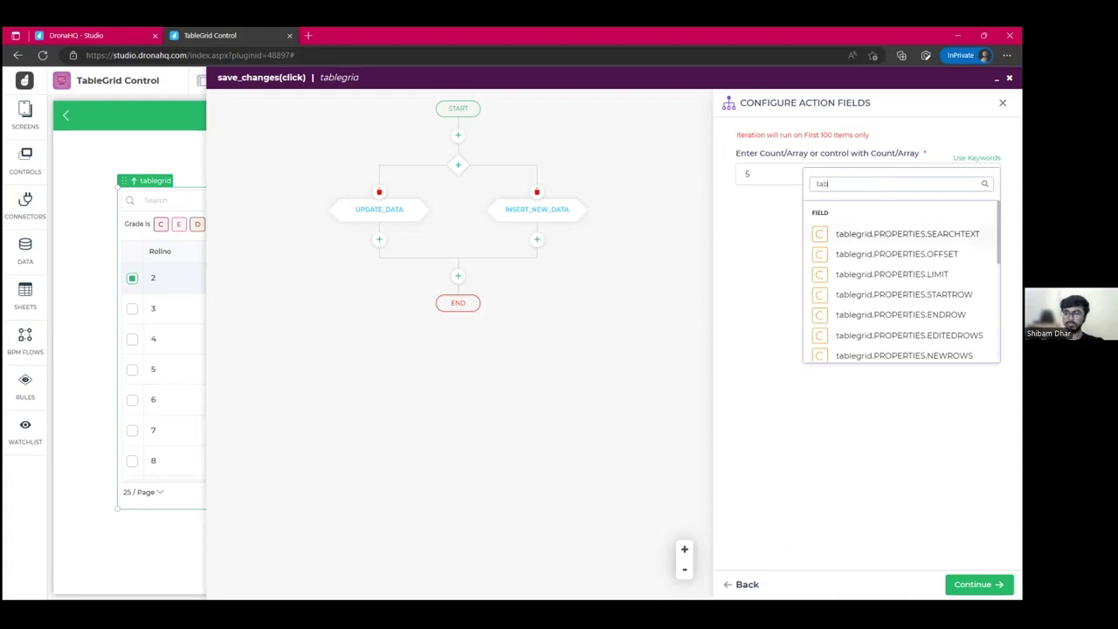
pyautogui.click(908, 336)
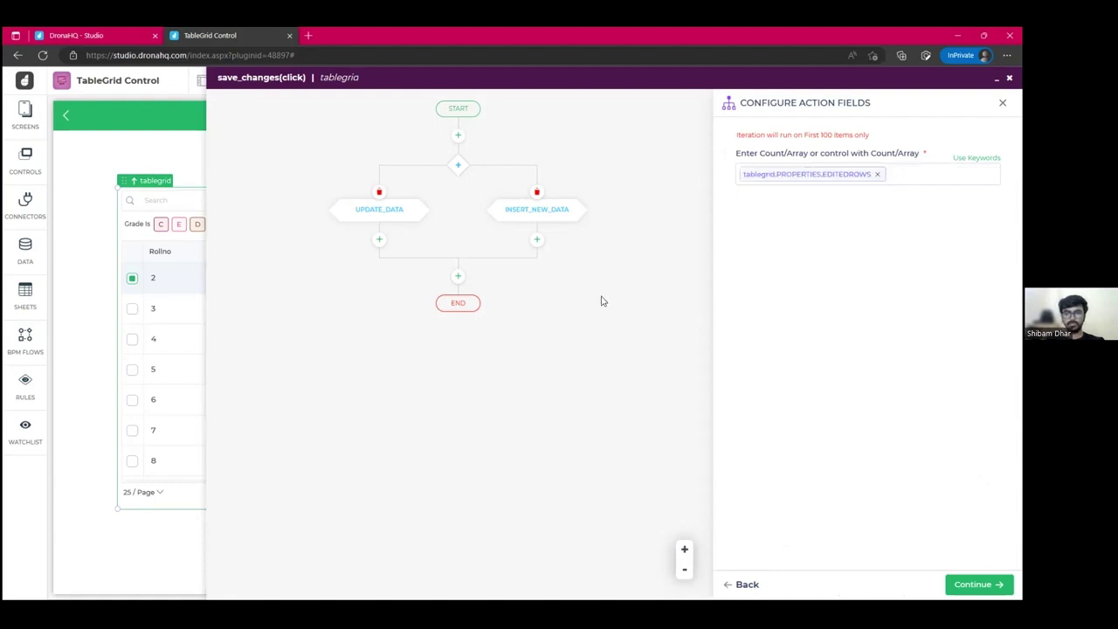
pyautogui.click(978, 585)
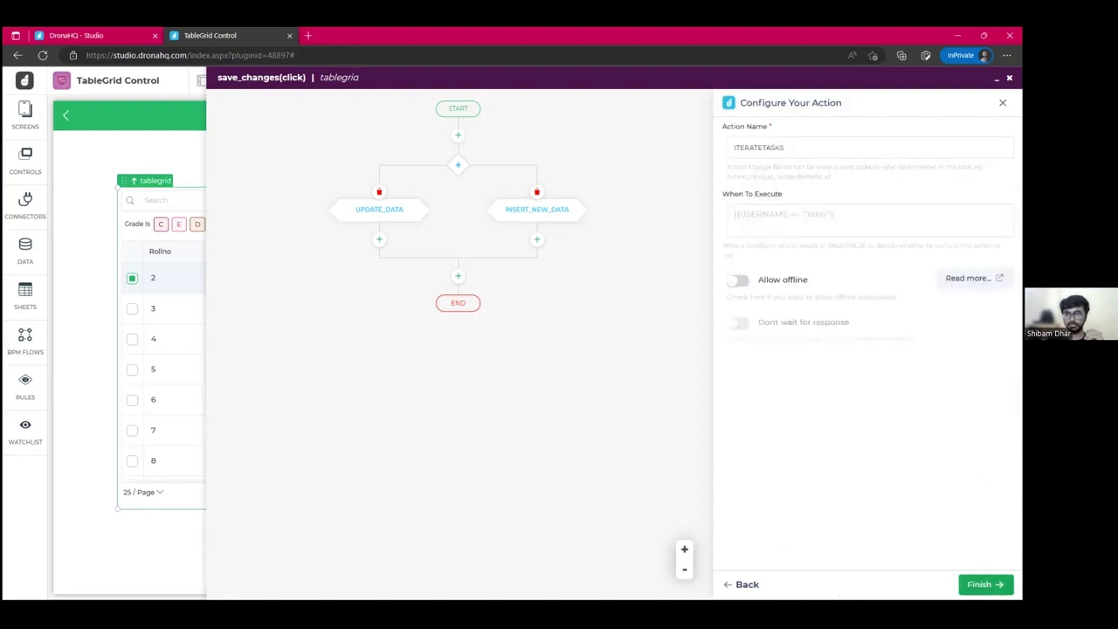
pyautogui.click(986, 584)
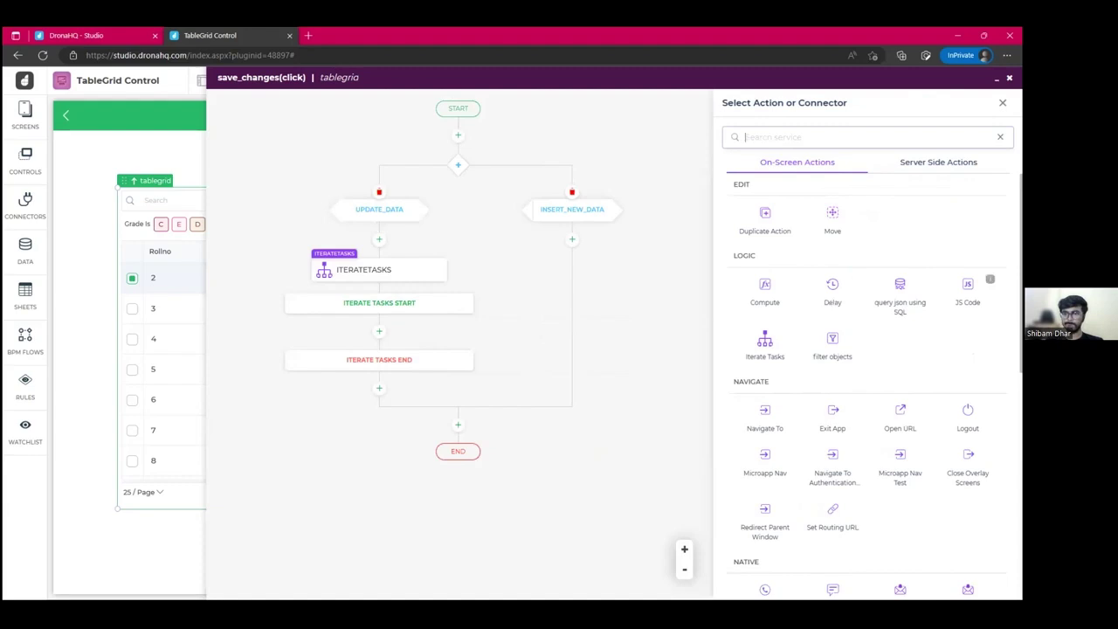
# Add a JS Code action to the UPDATE_DATA iteration loop with an input parameter val bound to ITERATETASKS.VALUE.
pyautogui.click(990, 279)
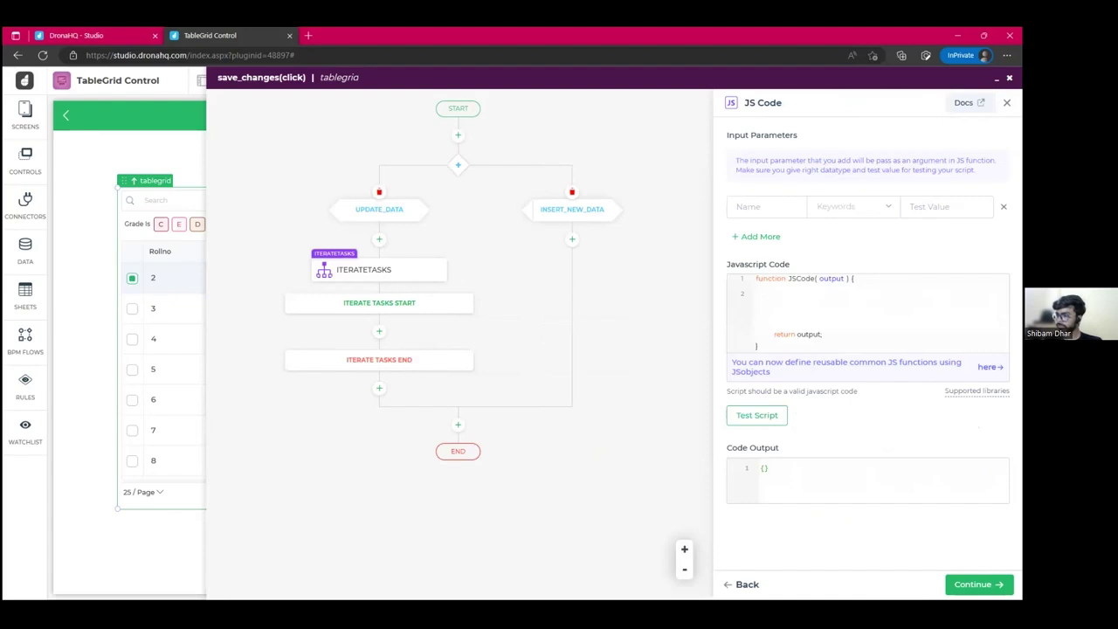
pyautogui.click(763, 207)
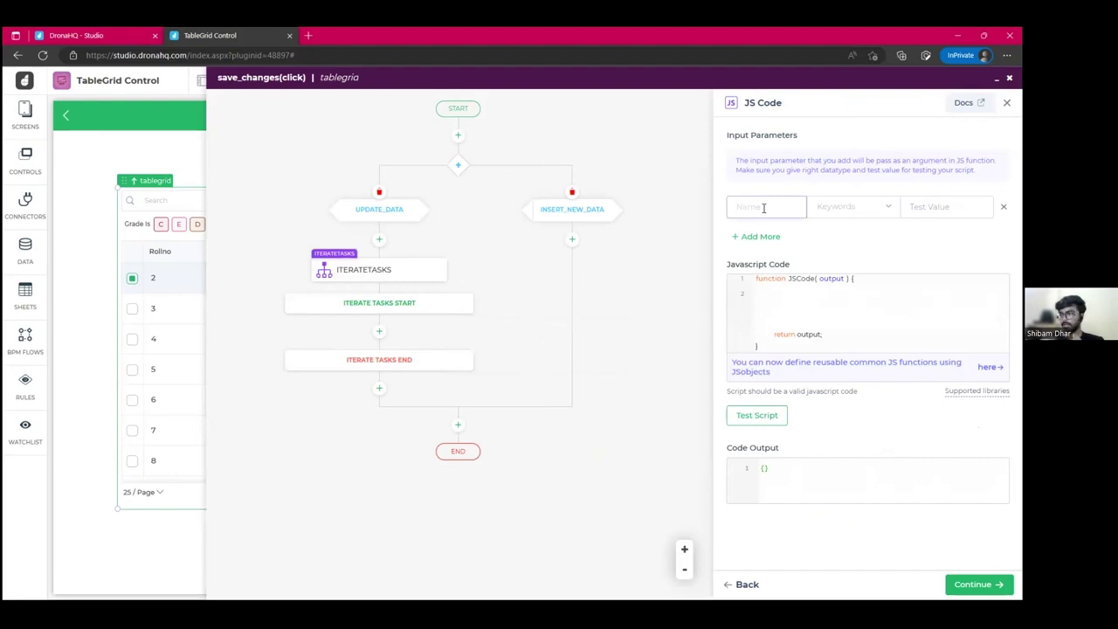
pyautogui.click(763, 208)
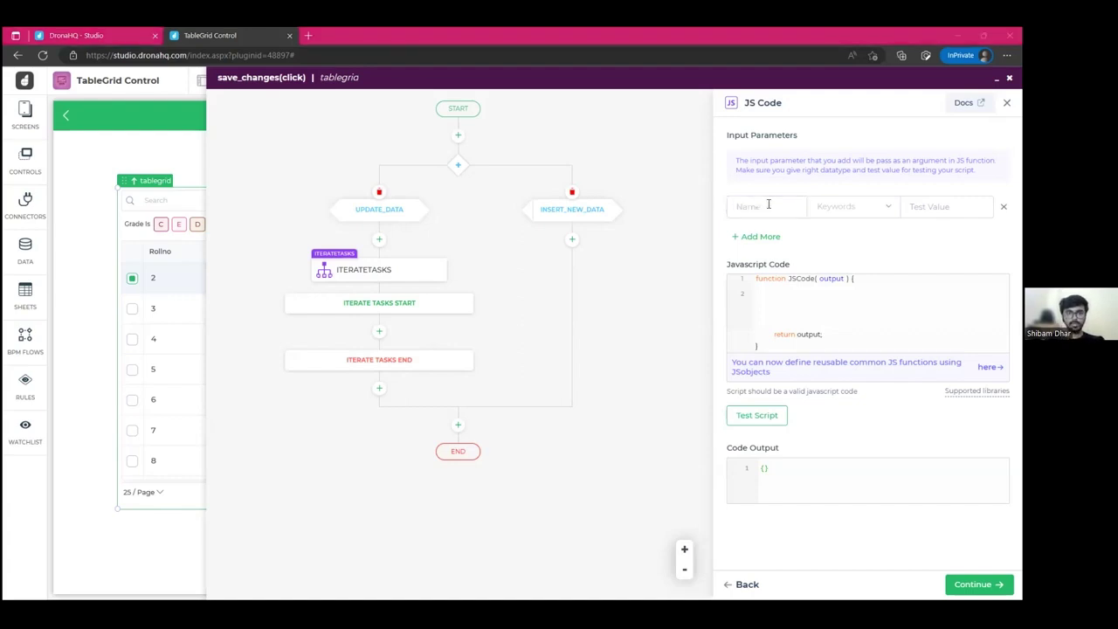
pyautogui.click(769, 204)
pyautogui.write('val')
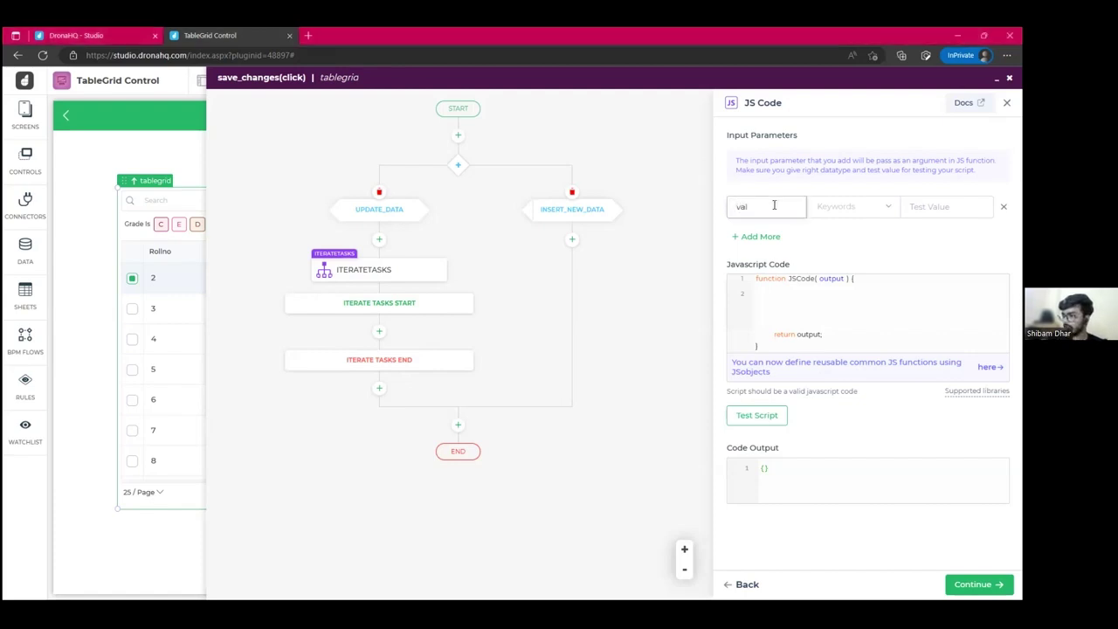
pyautogui.press('Tab')
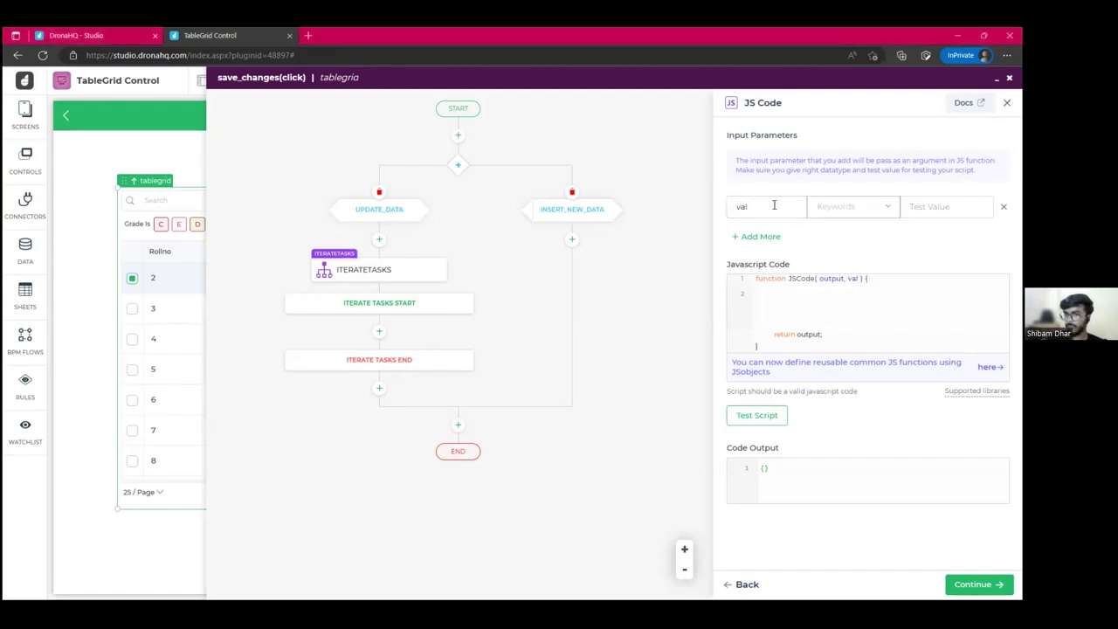
pyautogui.click(846, 207)
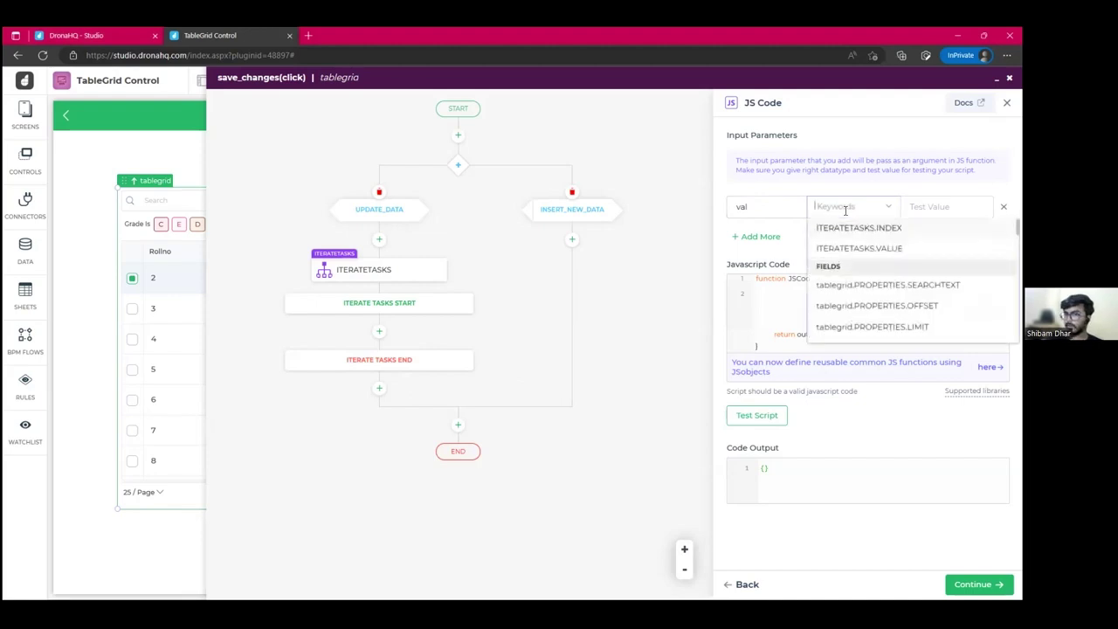
pyautogui.click(864, 249)
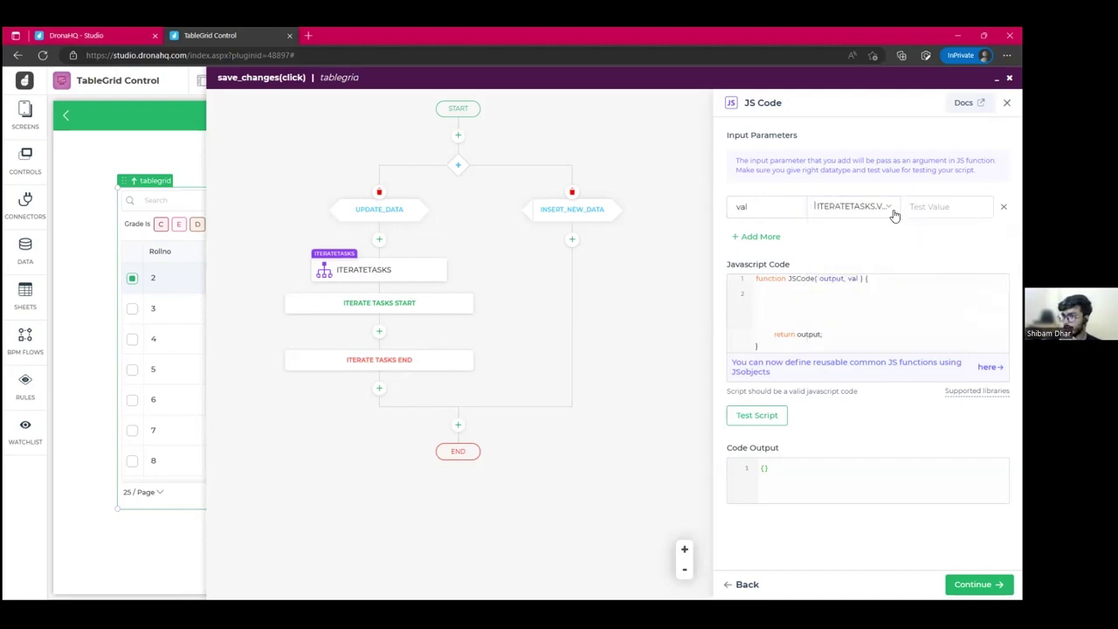
# Paste a sample row JSON object, starting with rollno 102 and ending with grade C, as the test value for val.
pyautogui.click(917, 208)
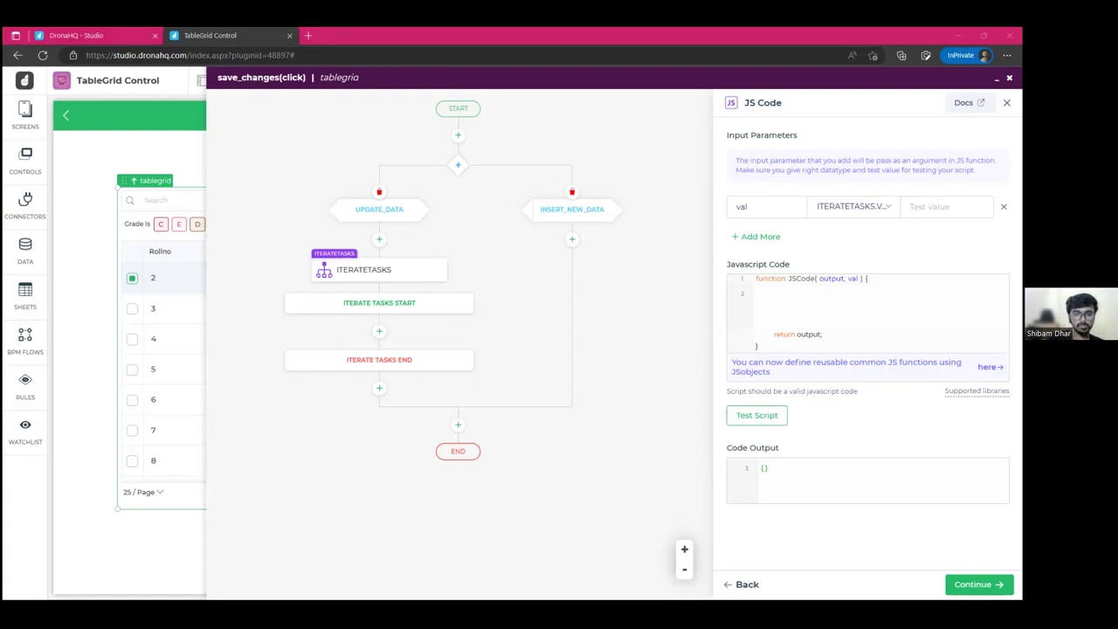
pyautogui.hotkey('alt', 'Tab')
pyautogui.hotkey('ctrl', 'v')
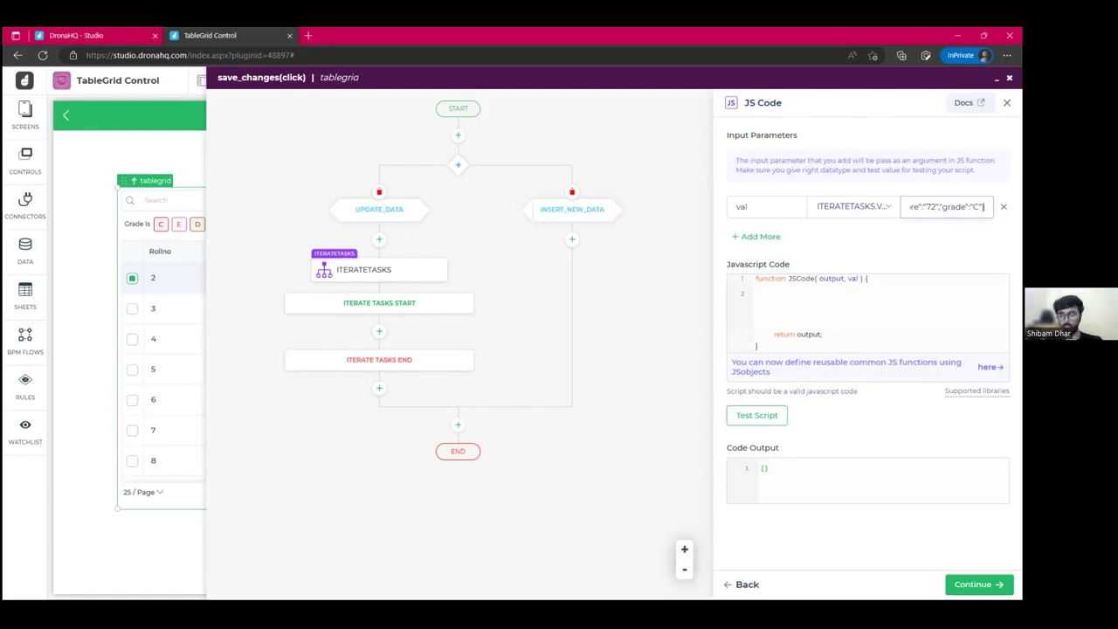
# Write the script that sets output to an object mapping Science, English, Maths, PE, Name and RollNo from val's matching lowercase keys.
pyautogui.click(858, 297)
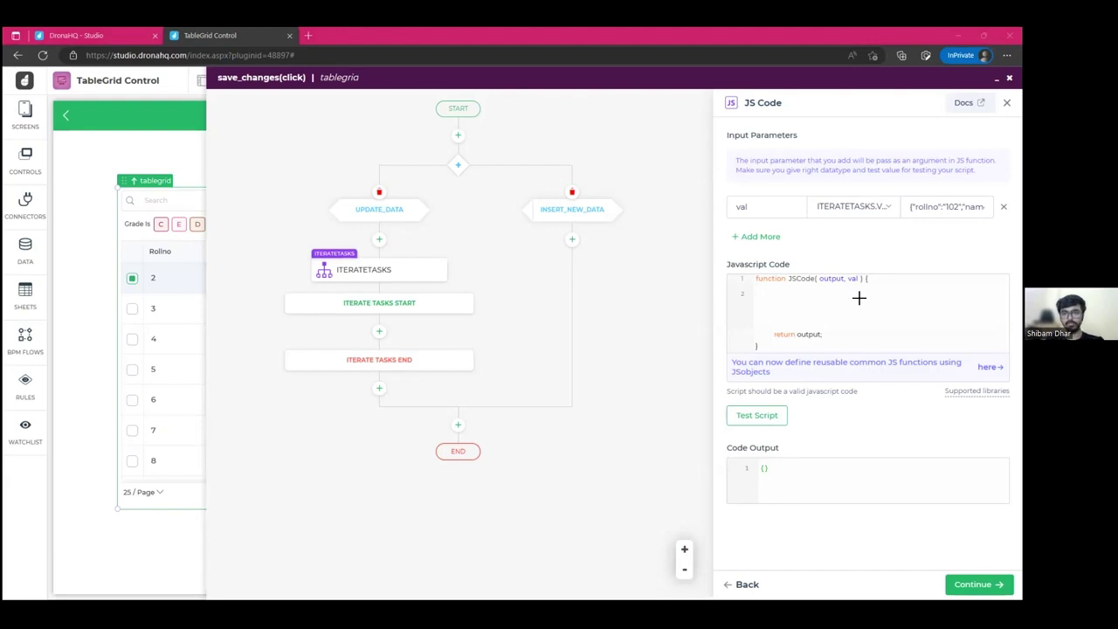
pyautogui.click(769, 296)
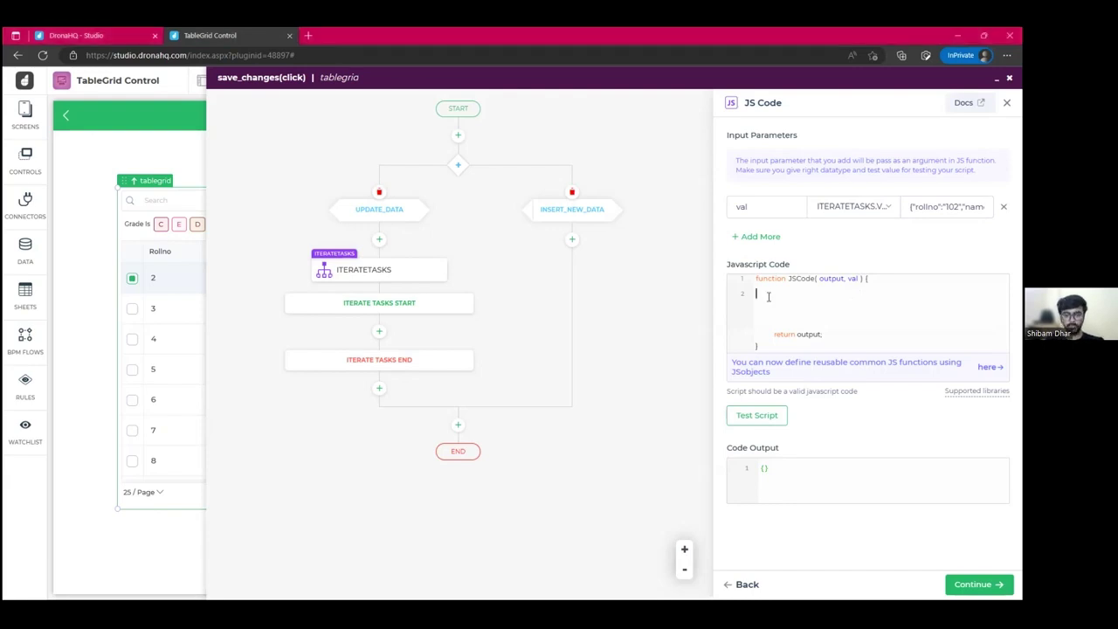
pyautogui.write('output = {     "Science" : val["science"],     "English" : val["english"],     "Maths" : val["maths"],     "PE" : val["pe"],     "Name" : val["name"],     "RollNo" : val["rollno"] };')
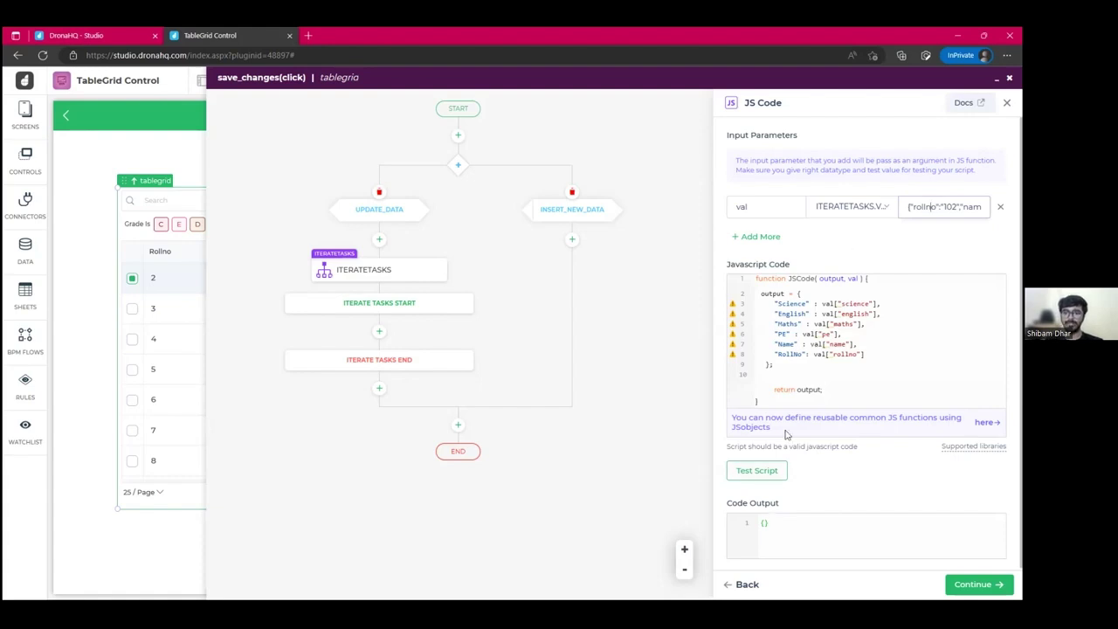
pyautogui.moveTo(757, 277); pyautogui.dragTo(779, 374)
pyautogui.click(875, 333)
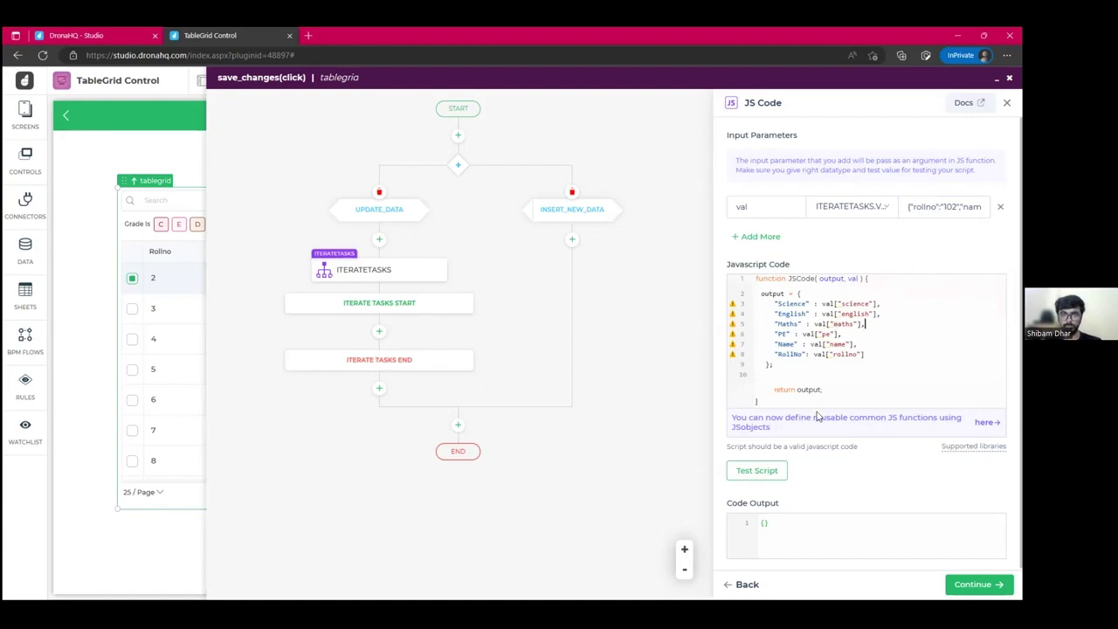
# Test the script with the sample value and continue to the action configuration.
pyautogui.click(763, 472)
pyautogui.scroll(-1, 794, 496)
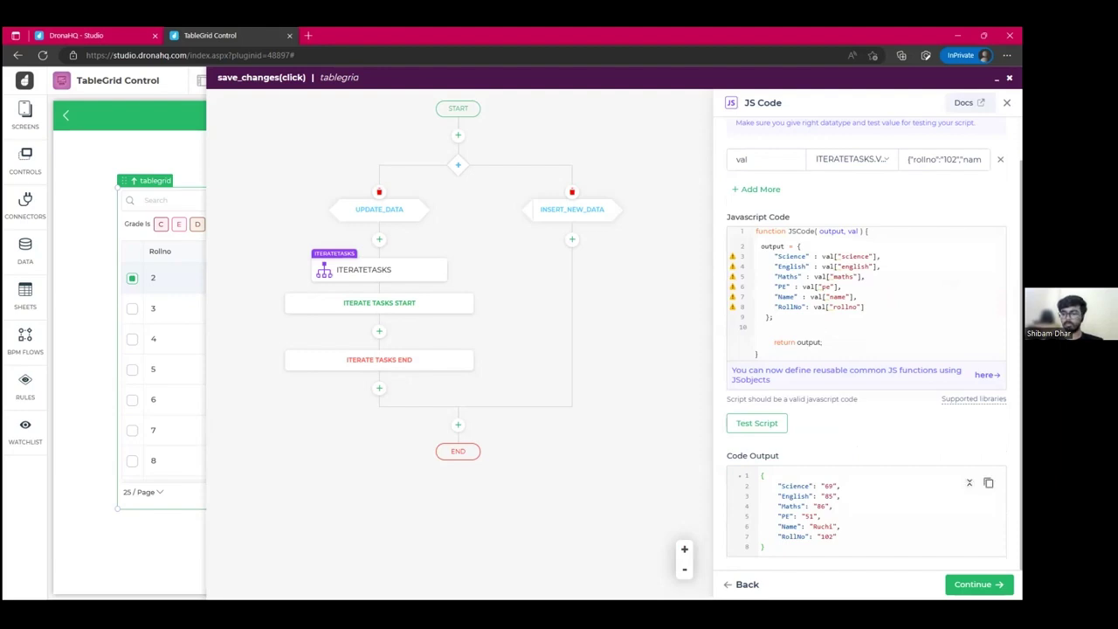
pyautogui.click(979, 584)
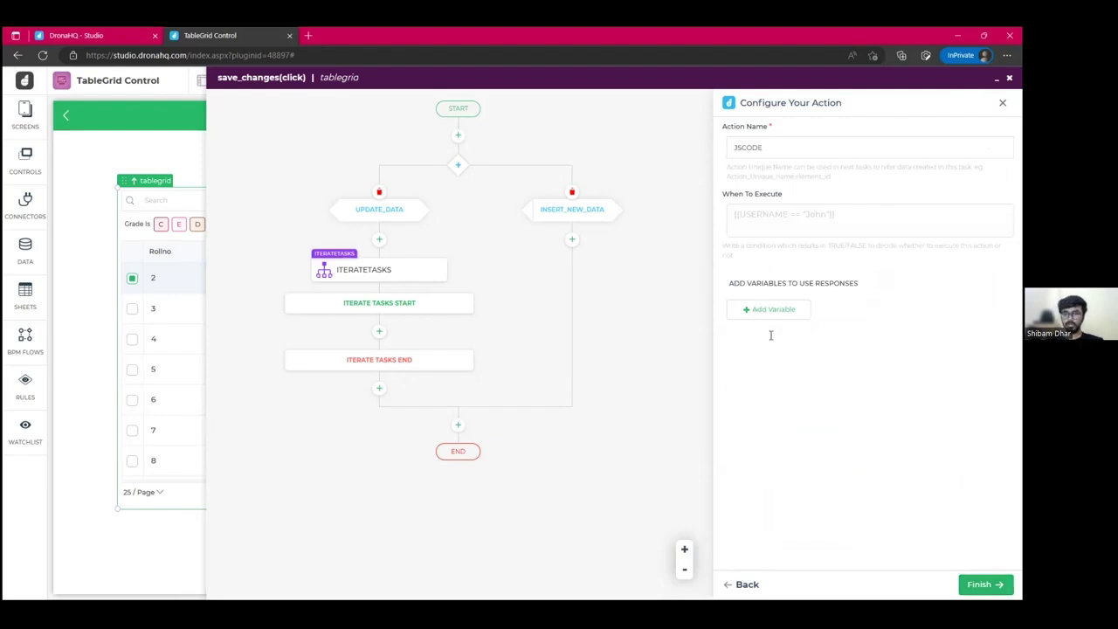
# Add six response variable rows to the JSCODE action.
pyautogui.click(773, 309)
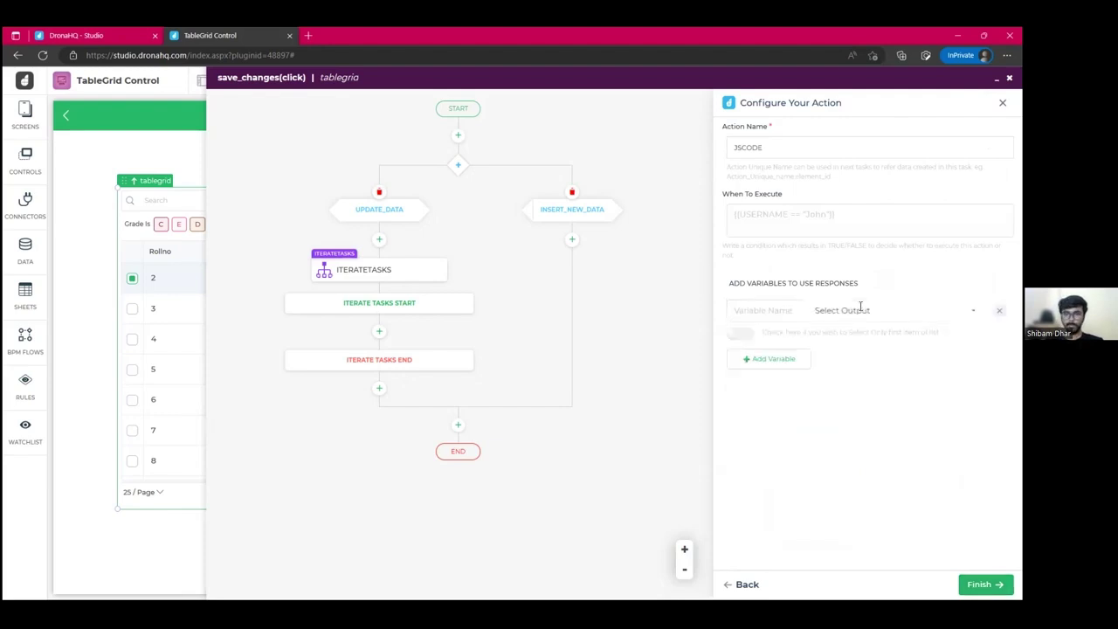
pyautogui.click(868, 320)
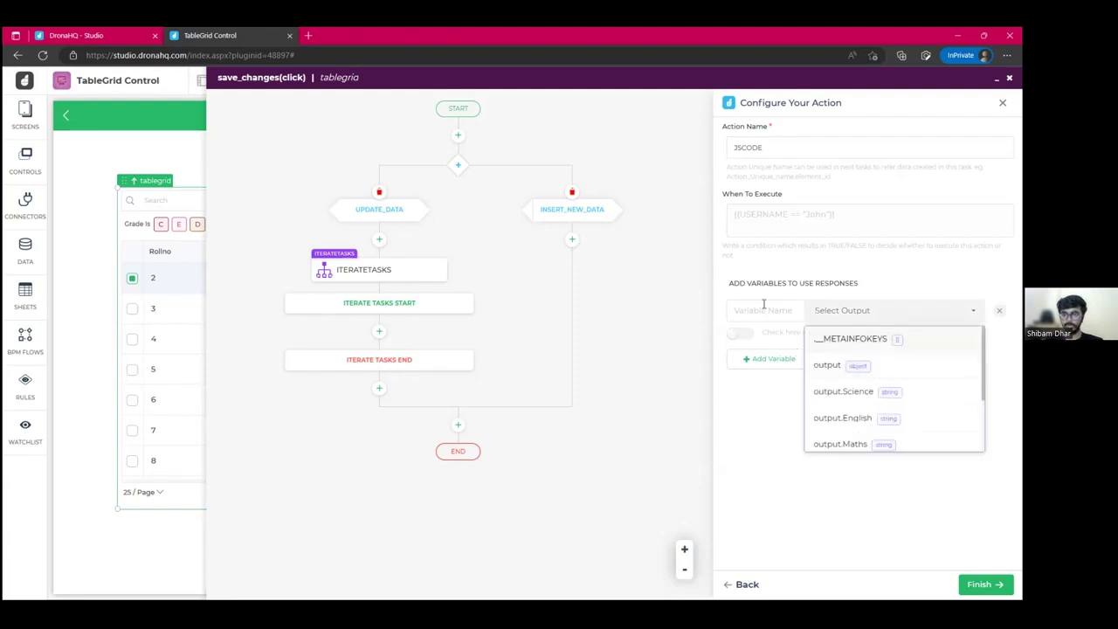
pyautogui.press('Return')
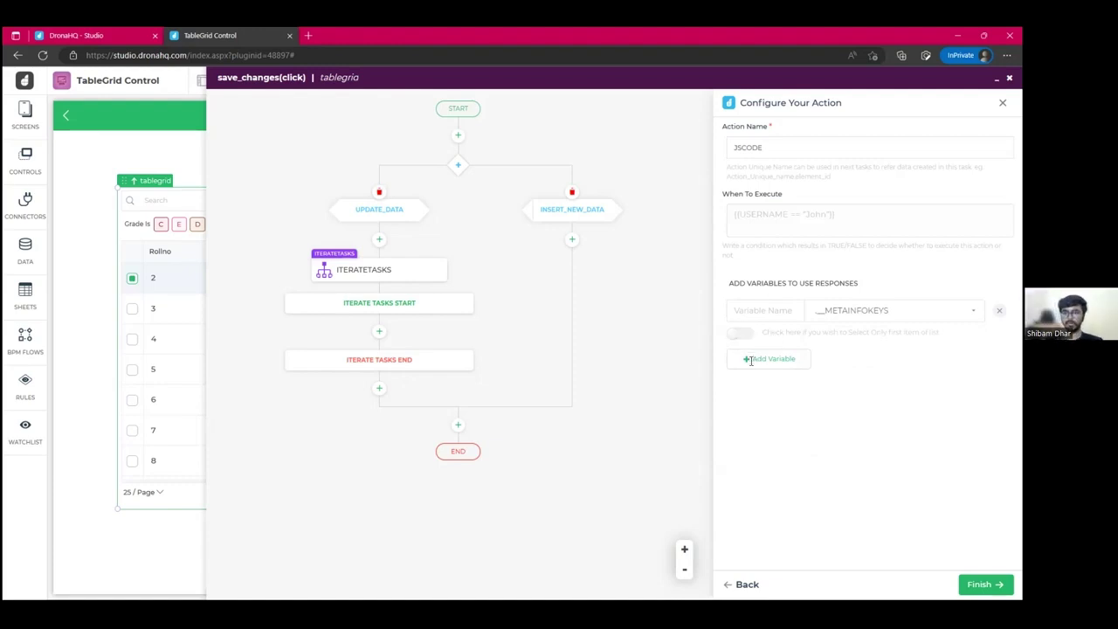
pyautogui.click(753, 358)
pyautogui.click(756, 410)
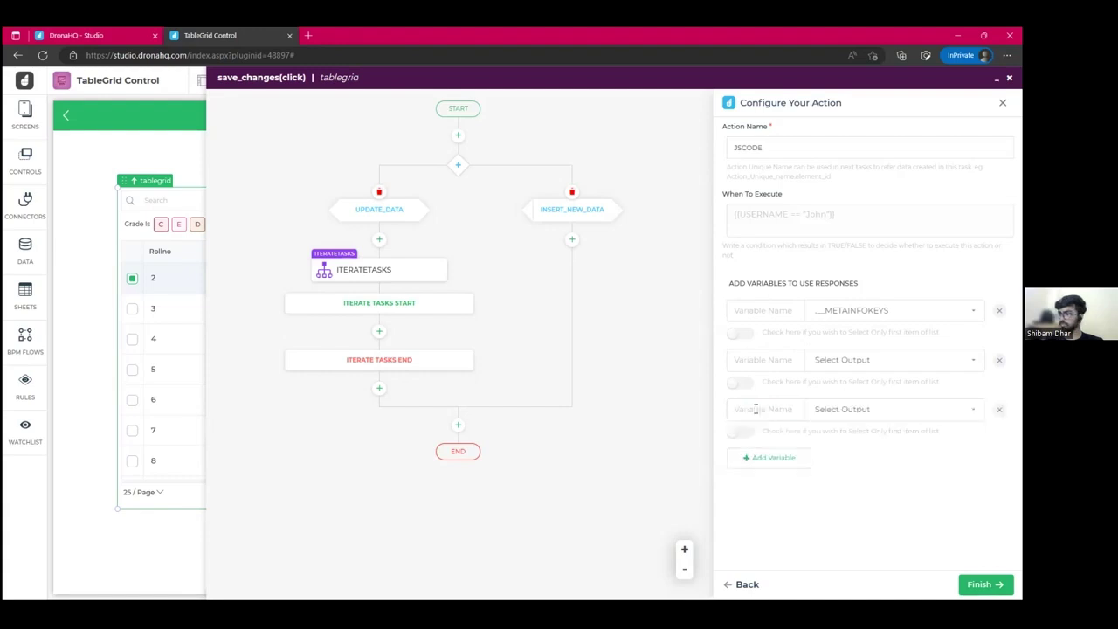
pyautogui.click(775, 460)
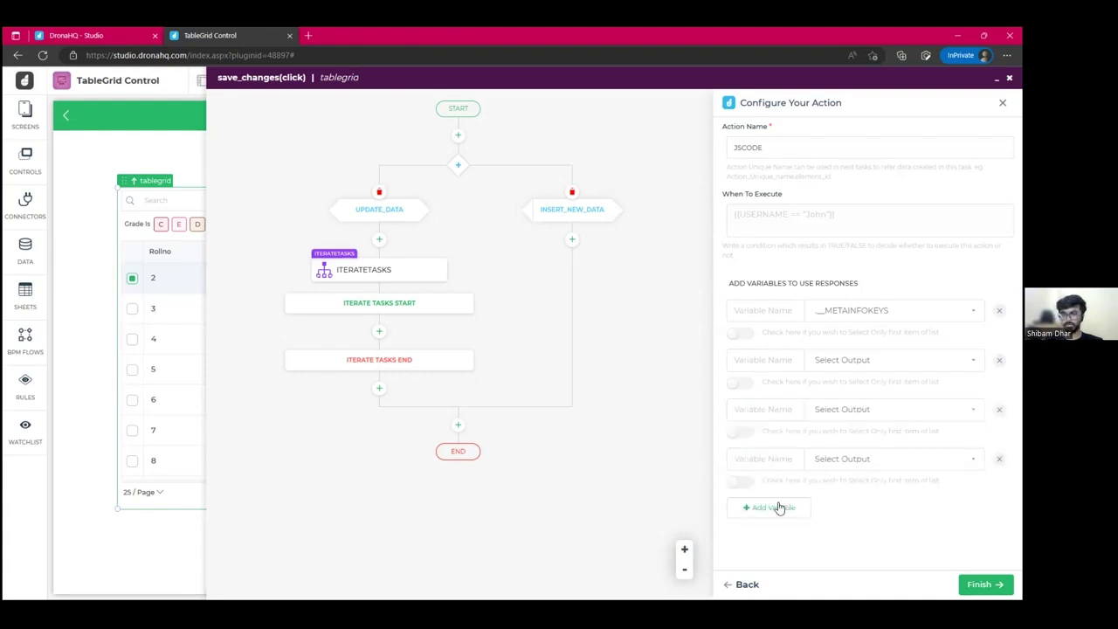
pyautogui.click(779, 507)
pyautogui.click(783, 557)
# Name the first response variable name and map it to output.Name.
pyautogui.click(782, 308)
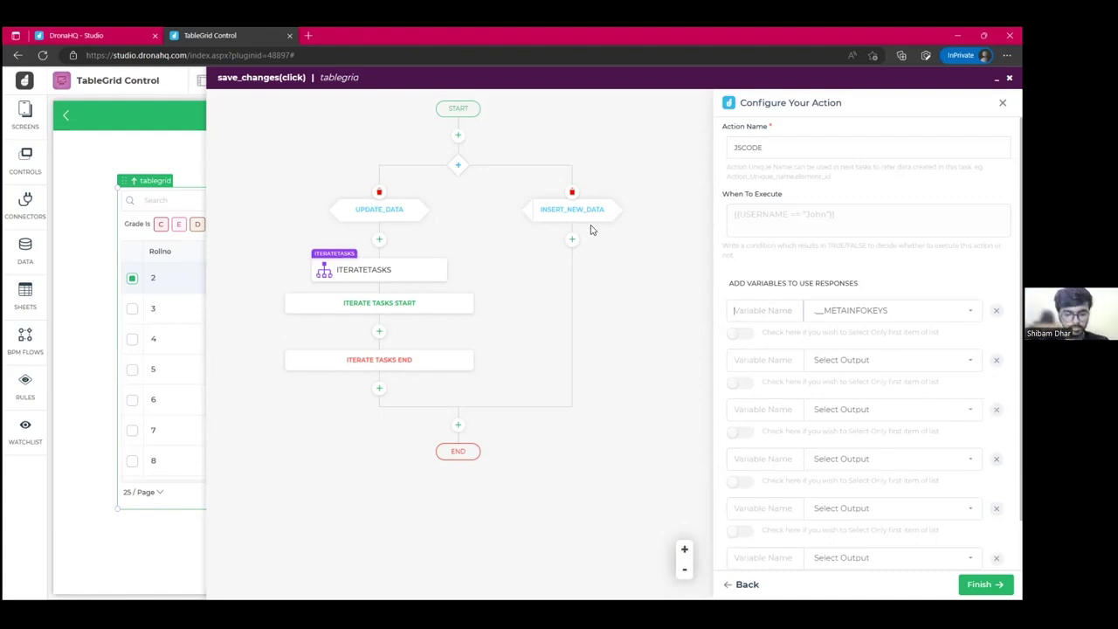
pyautogui.write('rame')
pyautogui.press('Tab')
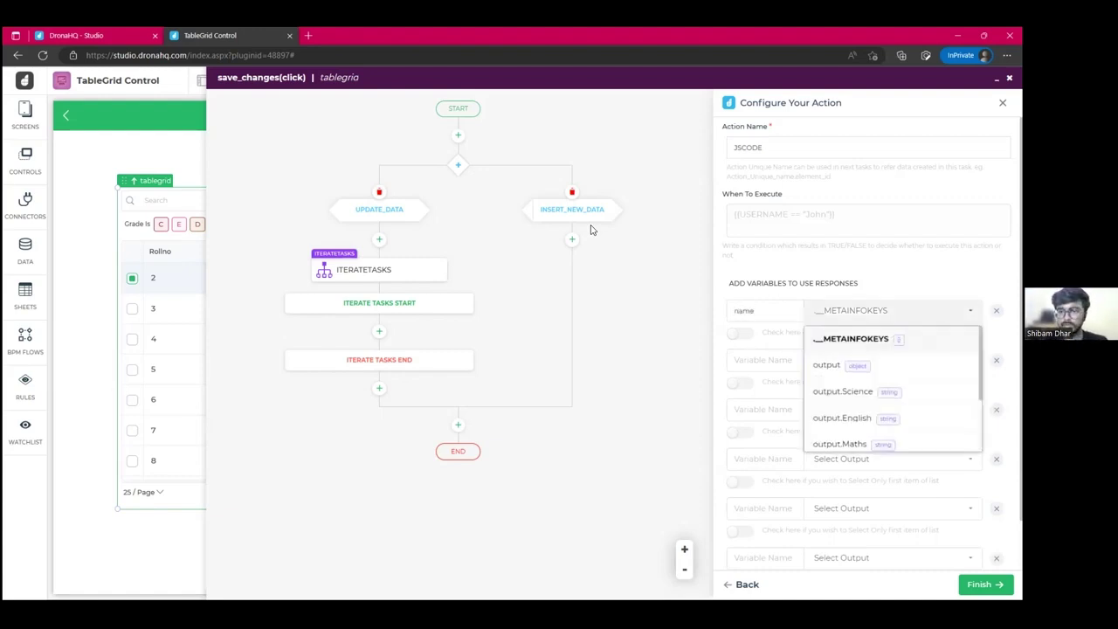
pyautogui.press('Down')
pyautogui.press('Down')
pyautogui.press('Down')
pyautogui.press('Down')
pyautogui.press('Down')
pyautogui.press('Down')
pyautogui.press('Down')
pyautogui.press('Up')
pyautogui.press('Up')
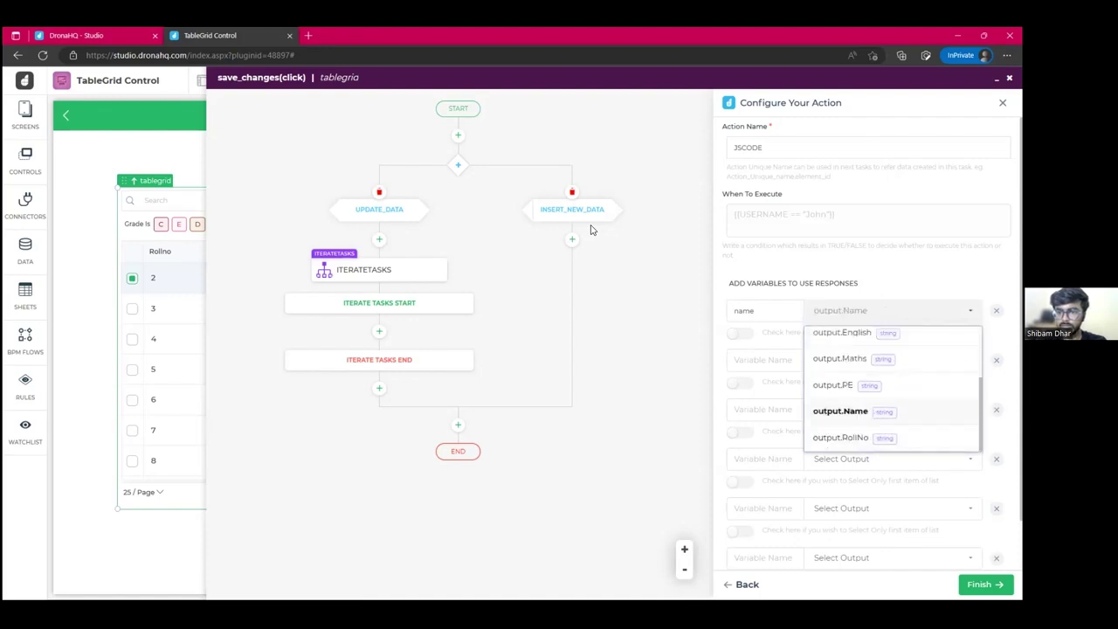
pyautogui.press('Down')
pyautogui.press('Return')
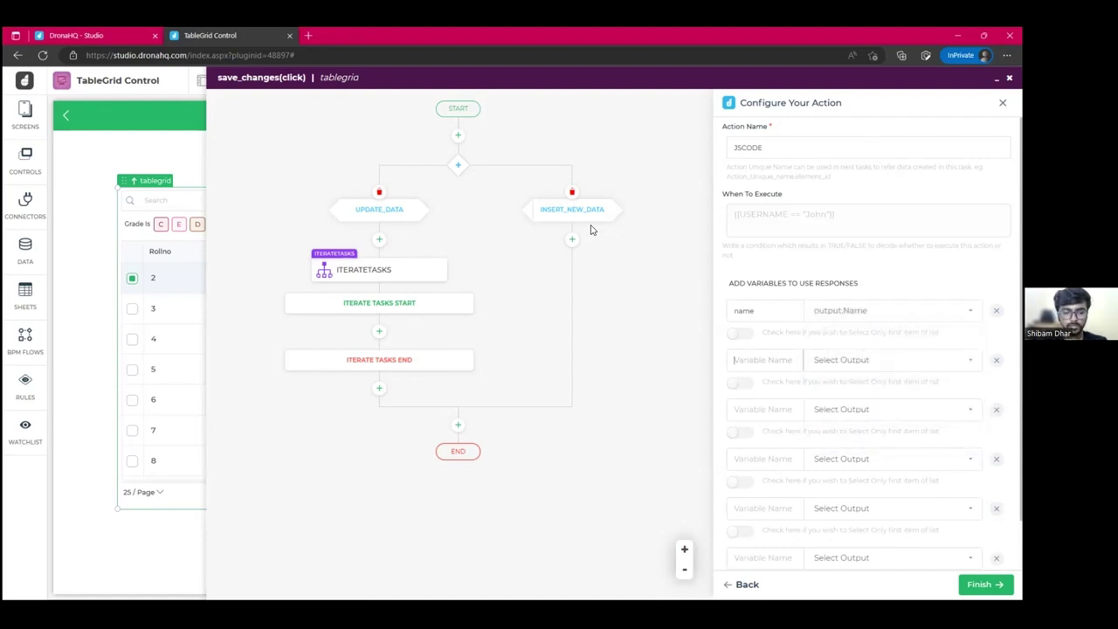
# Name the second response variable rollno and map it to output.RollNo.
pyautogui.write('roll')
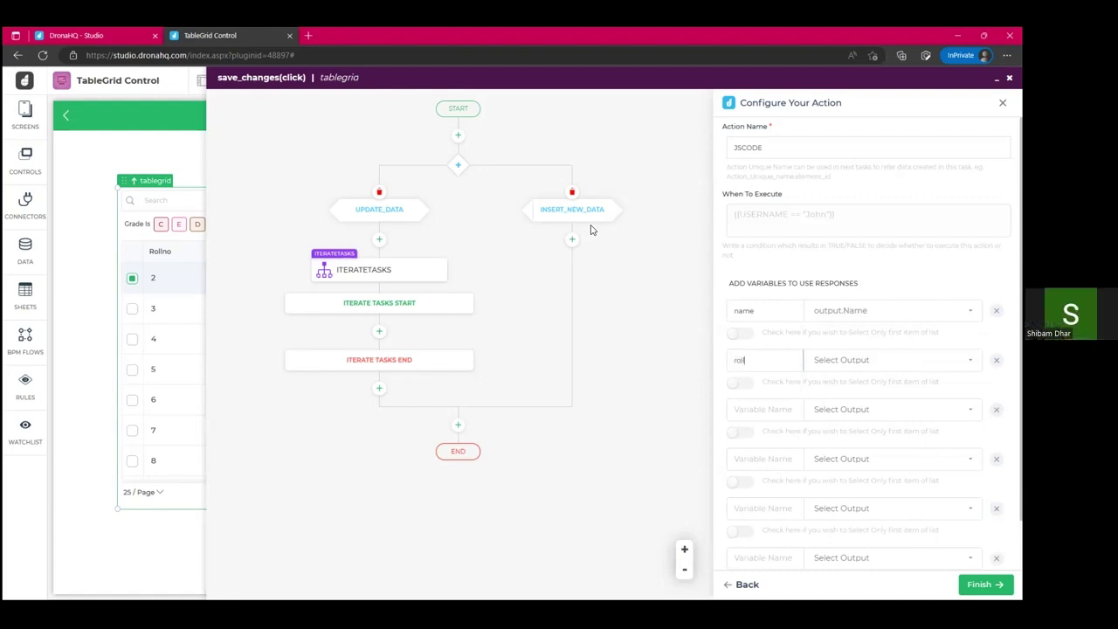
pyautogui.write('no')
pyautogui.press('Tab')
pyautogui.press('Down')
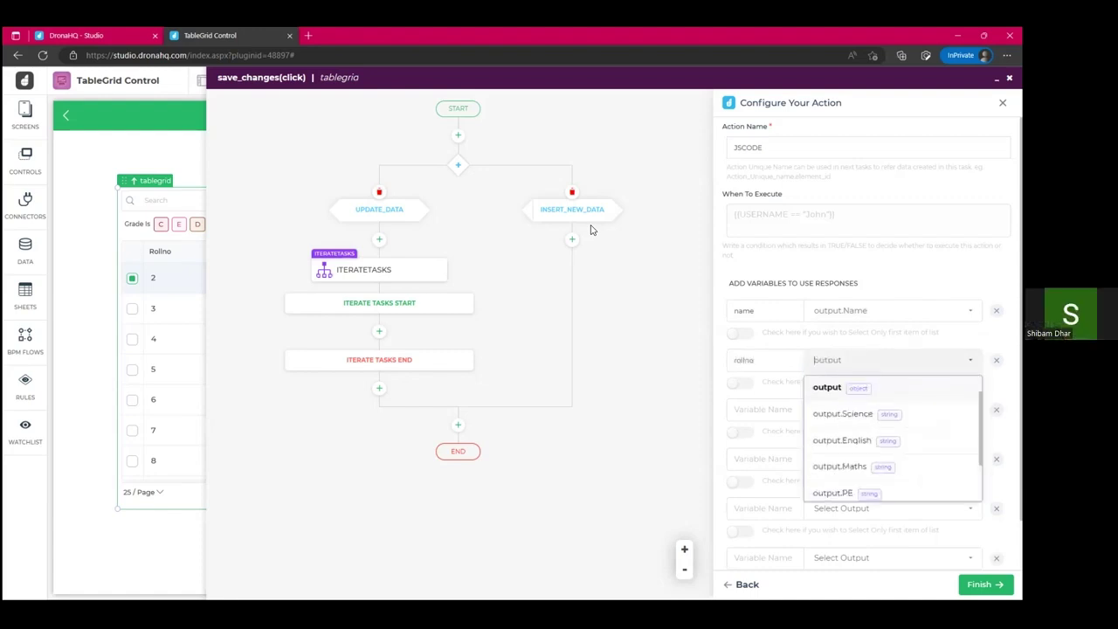
pyautogui.press('Up')
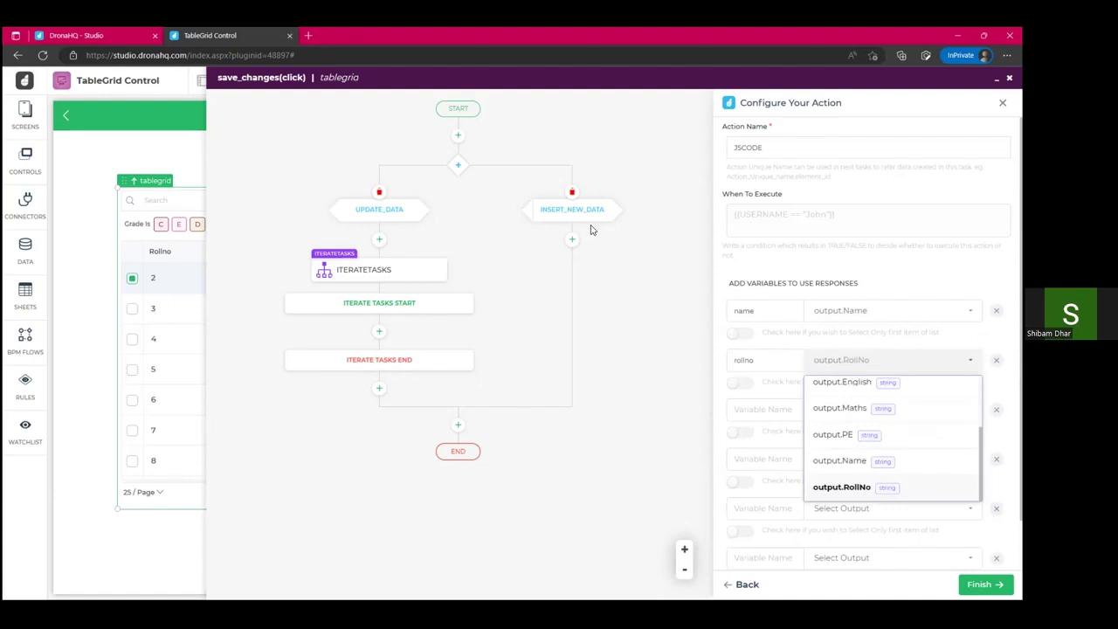
pyautogui.press('Tab')
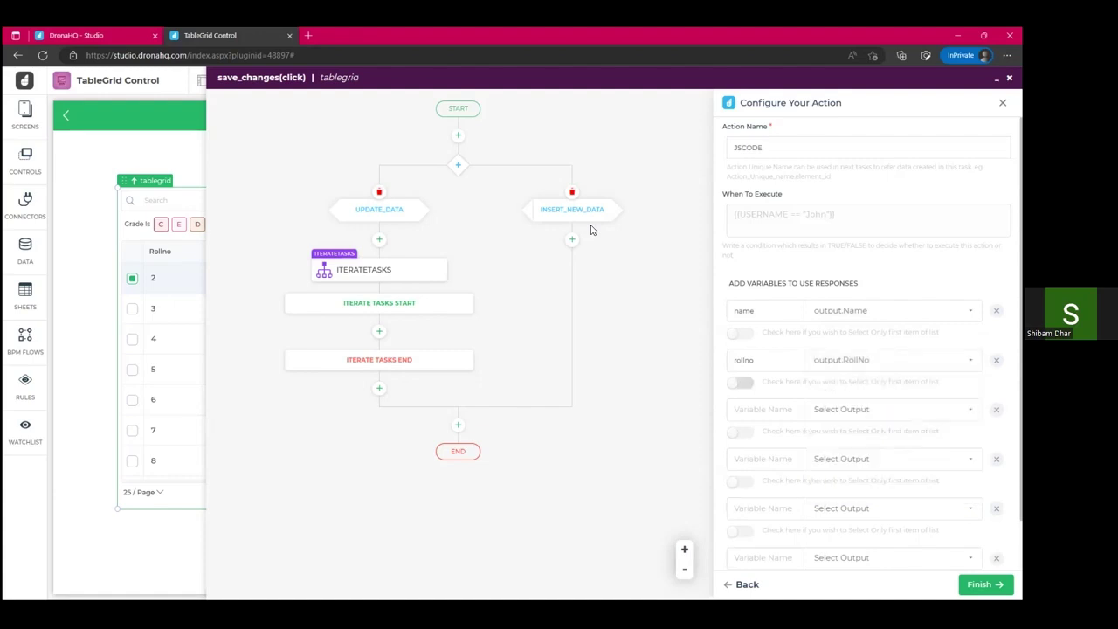
# Name the third response variable science and map it to output.Science.
pyautogui.press('Tab')
pyautogui.write('science')
pyautogui.press('Tab')
pyautogui.press('Down')
pyautogui.press('Down')
pyautogui.press('Down')
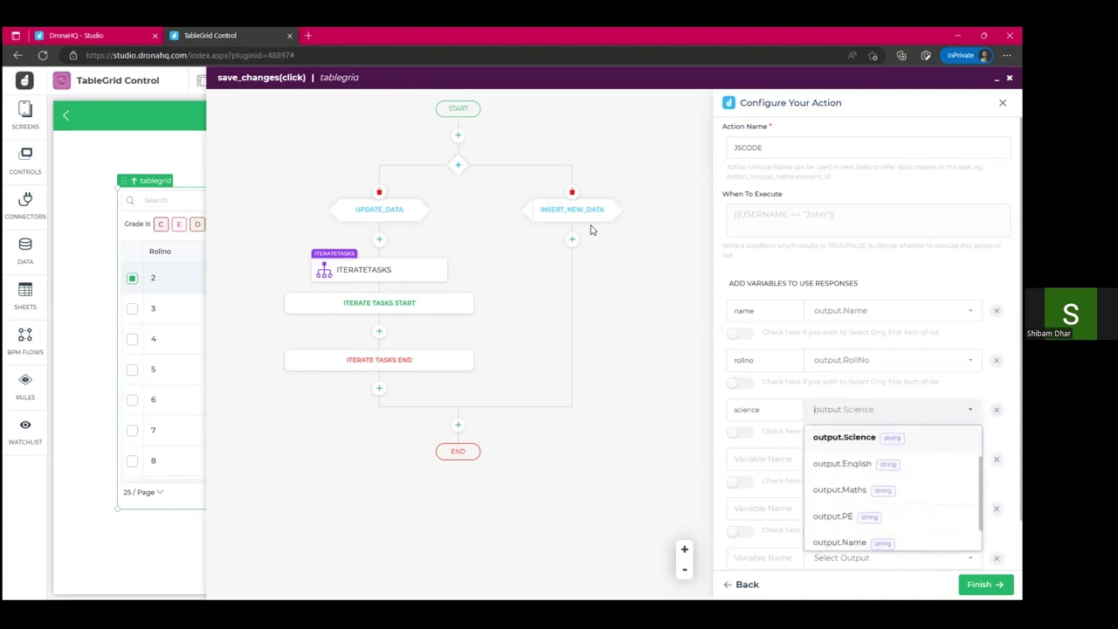
pyautogui.press('Tab')
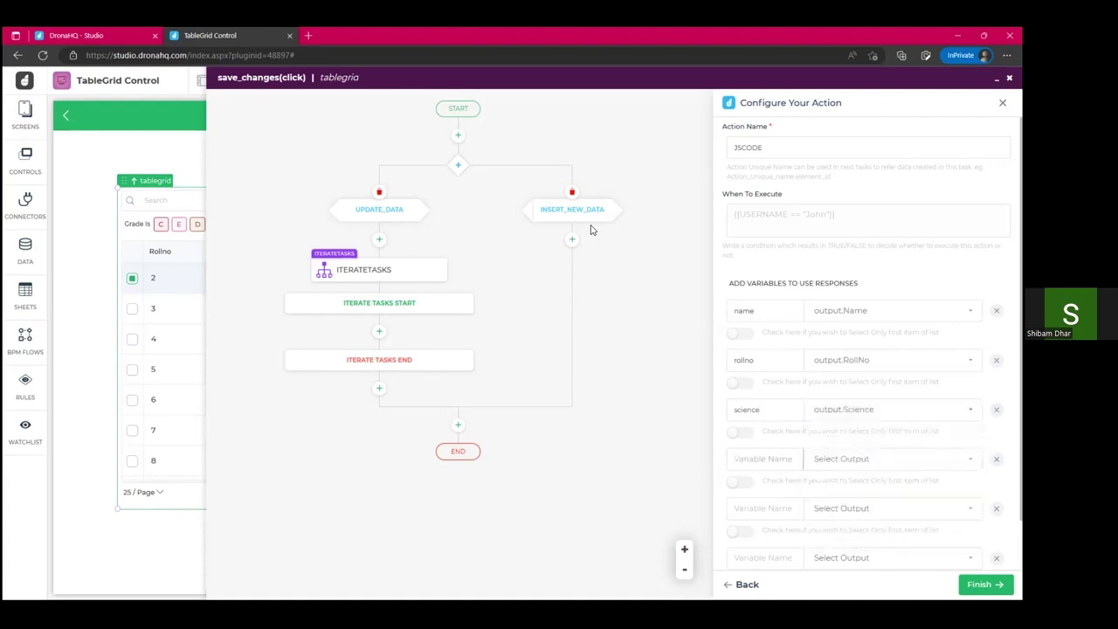
# Name the fourth response variable english and map it to output.English.
pyautogui.write('englisg')
pyautogui.press('BackSpace')
pyautogui.write('h')
pyautogui.press('Tab')
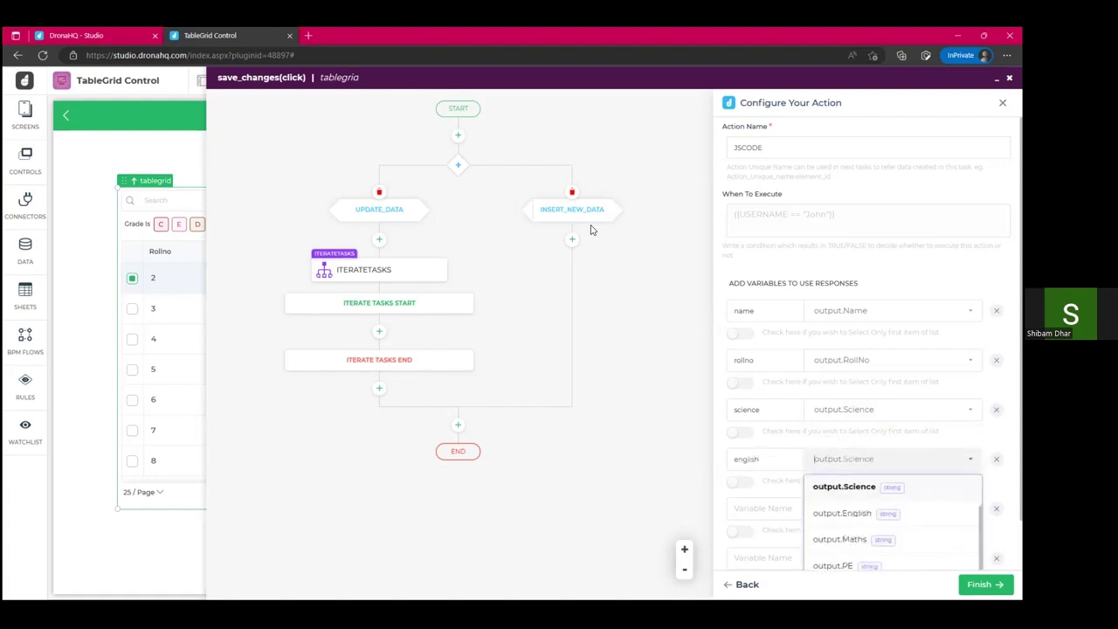
pyautogui.press('Down')
pyautogui.press('Return')
pyautogui.press('Tab')
pyautogui.press('Tab')
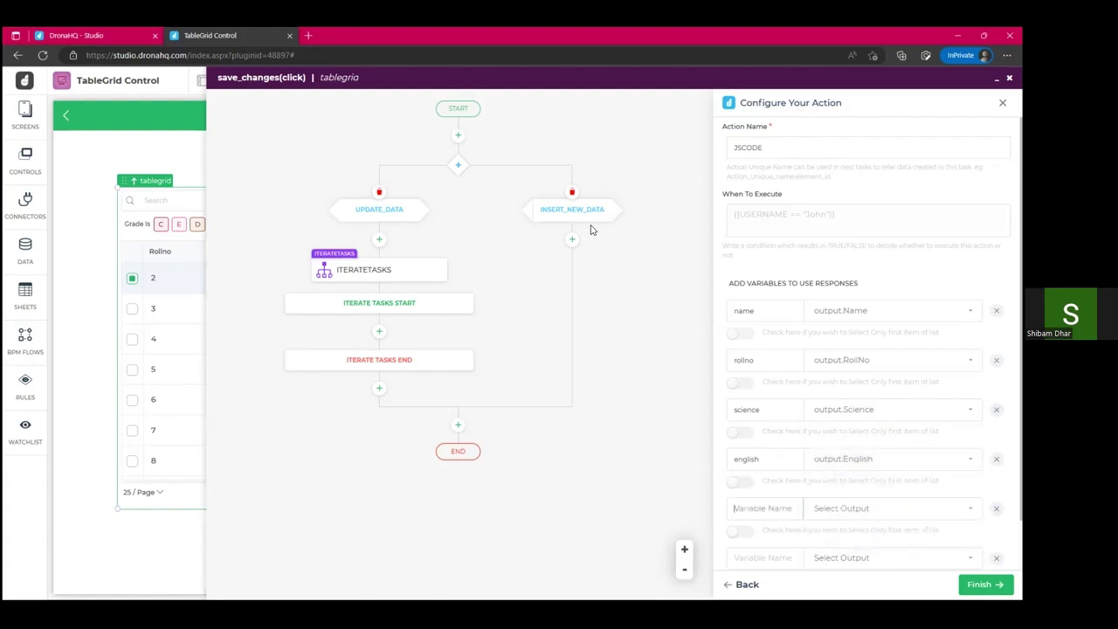
# Name the fifth response variable maths and map it to output.Maths.
pyautogui.write('maths')
pyautogui.press('Tab')
pyautogui.press('Down')
pyautogui.press('Down')
pyautogui.press('Down')
pyautogui.press('Down')
pyautogui.press('Down')
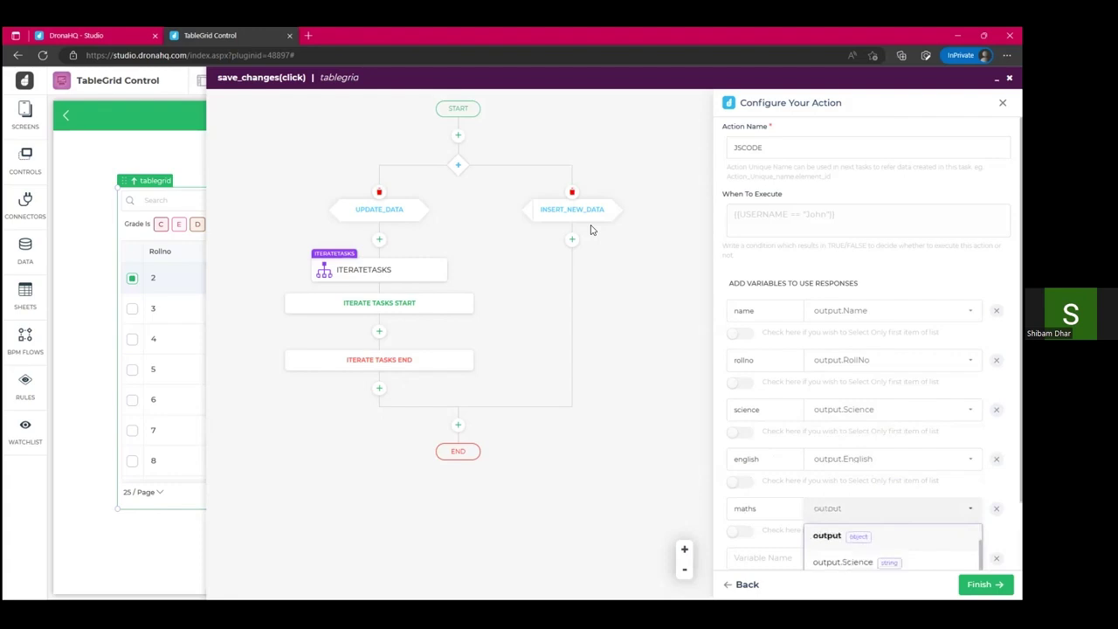
pyautogui.press('Down')
pyautogui.press('Return')
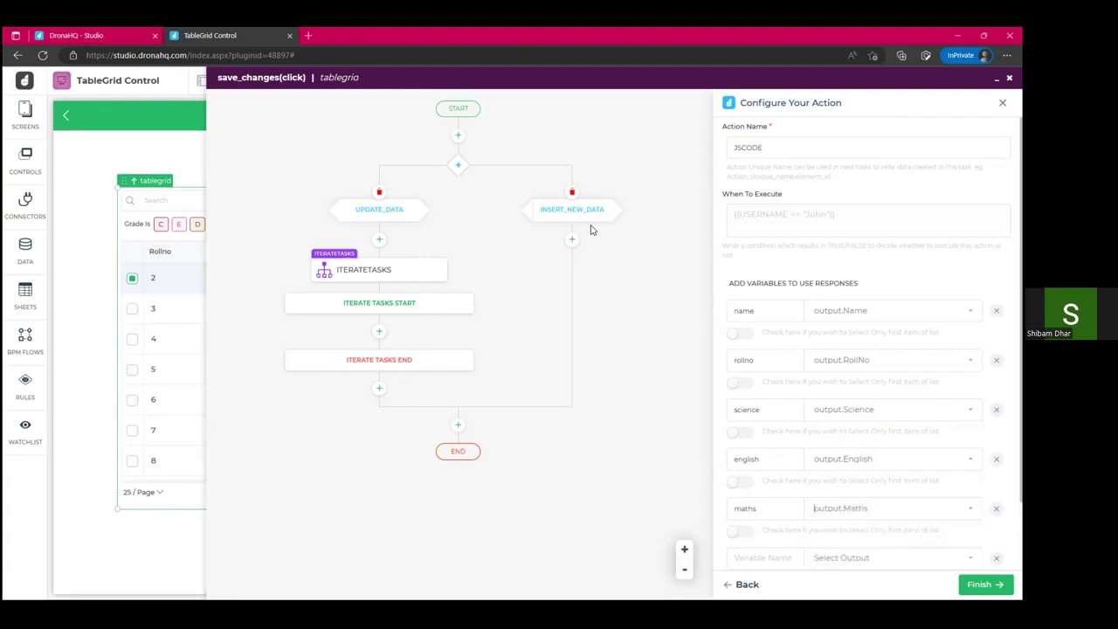
# Name the sixth response variable pe, map it to output.PE, and finish configuring the JS Code action.
pyautogui.press('Tab')
pyautogui.press('Tab')
pyautogui.write('pe')
pyautogui.press('Tab')
pyautogui.press('Down')
pyautogui.press('Down')
pyautogui.press('Down')
pyautogui.press('Down')
pyautogui.press('Down')
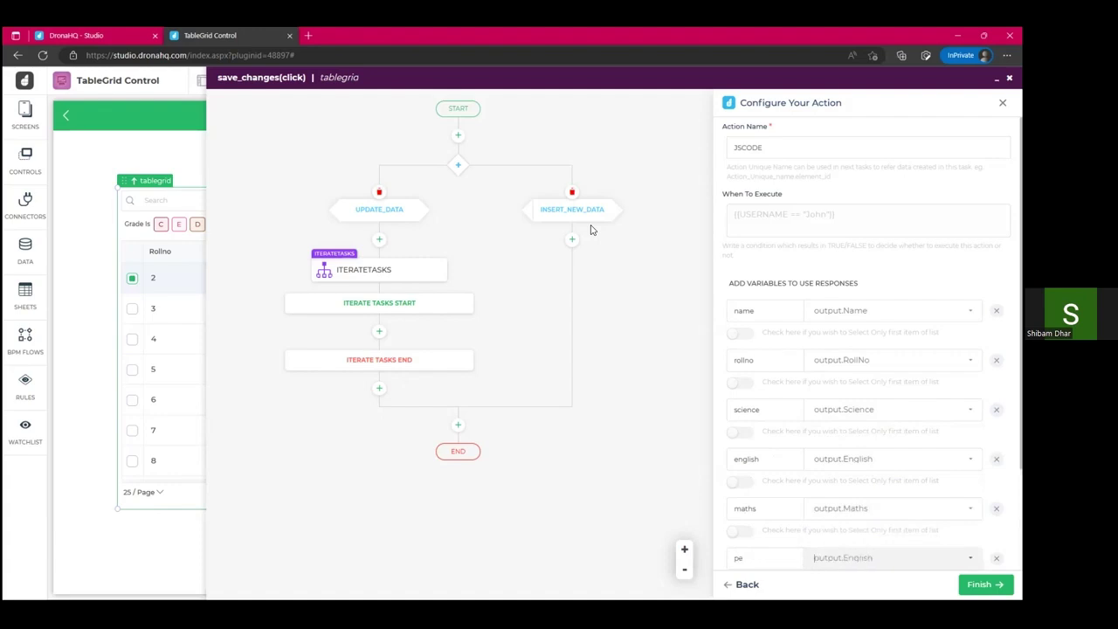
pyautogui.press('Down')
pyautogui.press('Down')
pyautogui.press('Return')
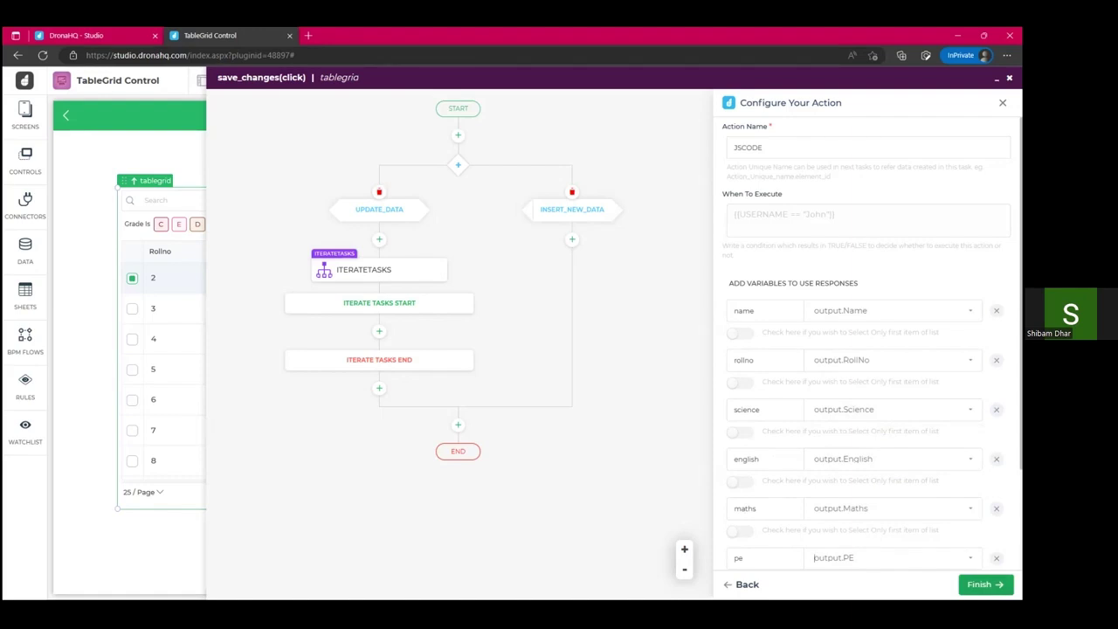
pyautogui.click(985, 584)
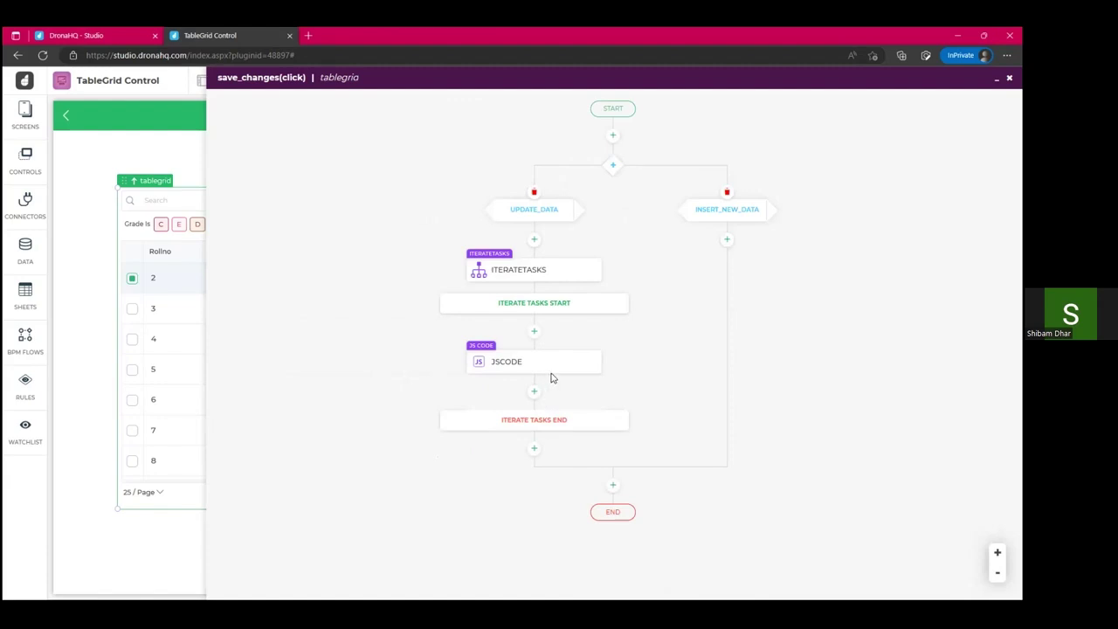
# Add a server-side action to the save_changes flow using SDBitioMarksheet's updateData query in the production environment.
pyautogui.moveTo(553, 378)
pyautogui.click(726, 238)
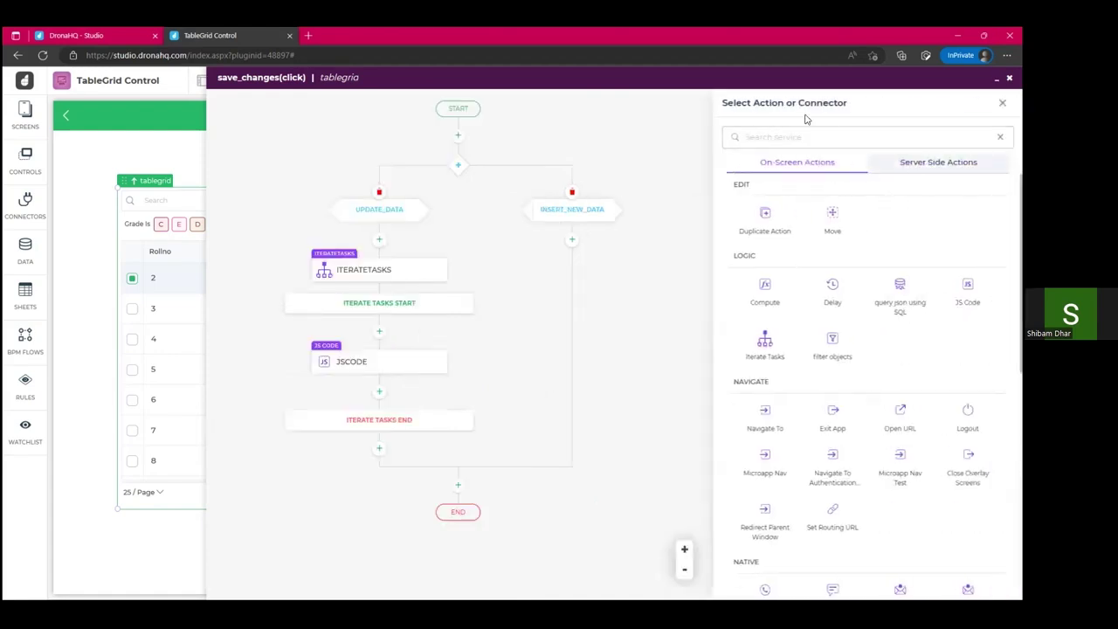
pyautogui.click(938, 162)
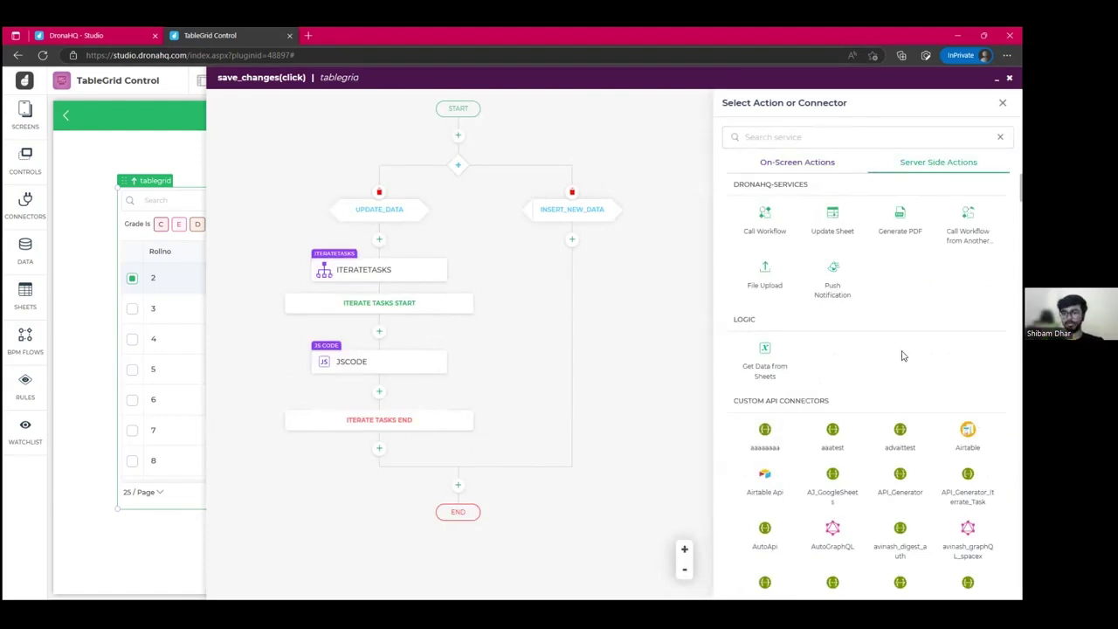
pyautogui.click(768, 288)
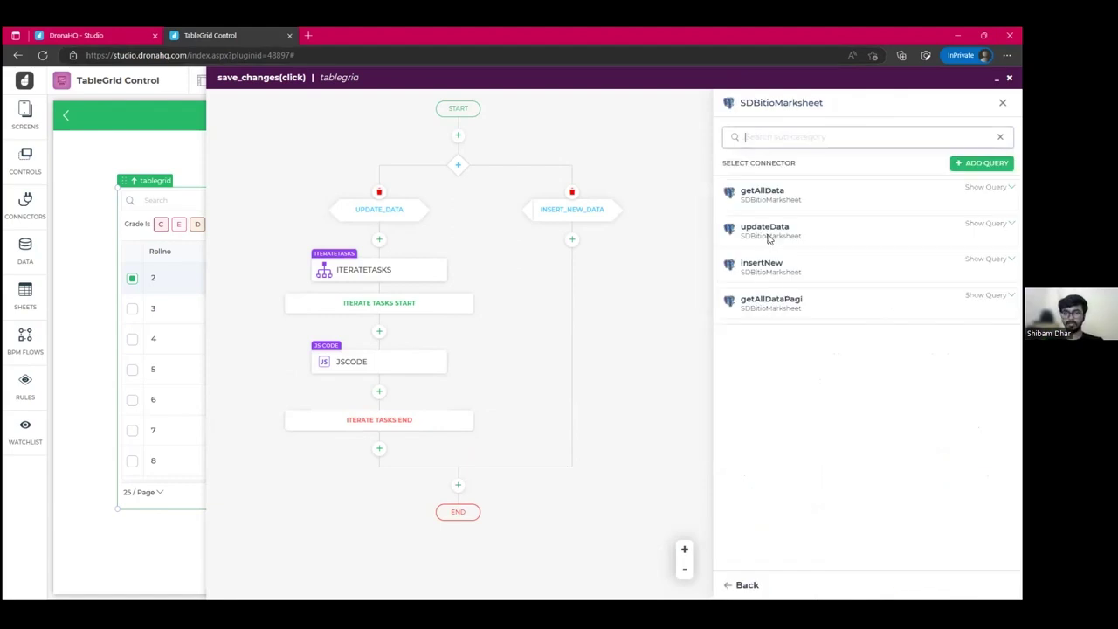
pyautogui.click(769, 239)
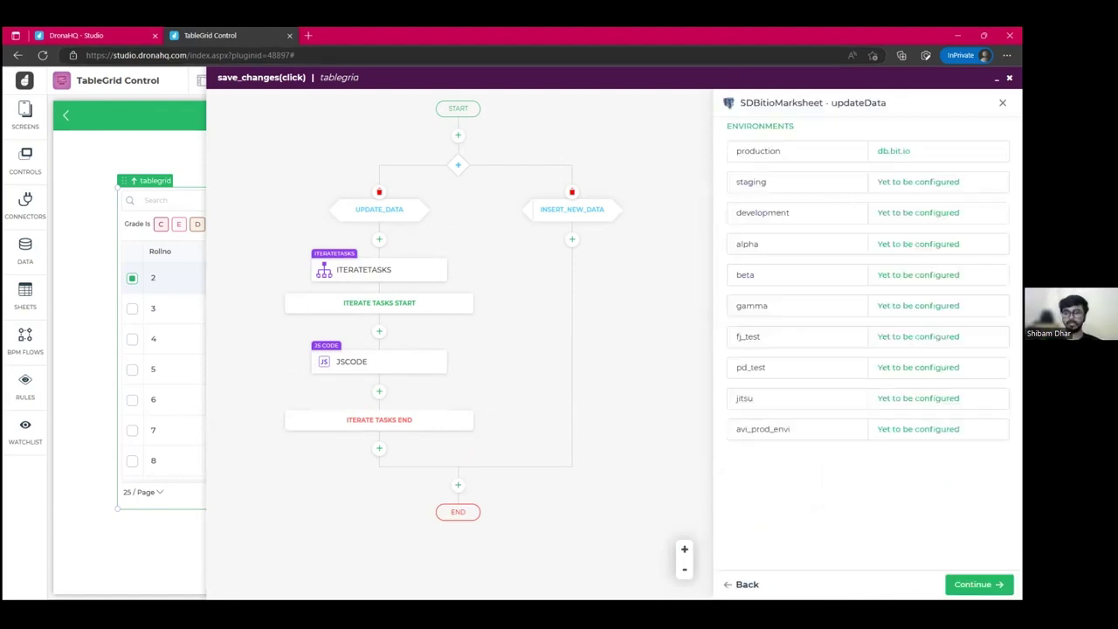
pyautogui.click(808, 153)
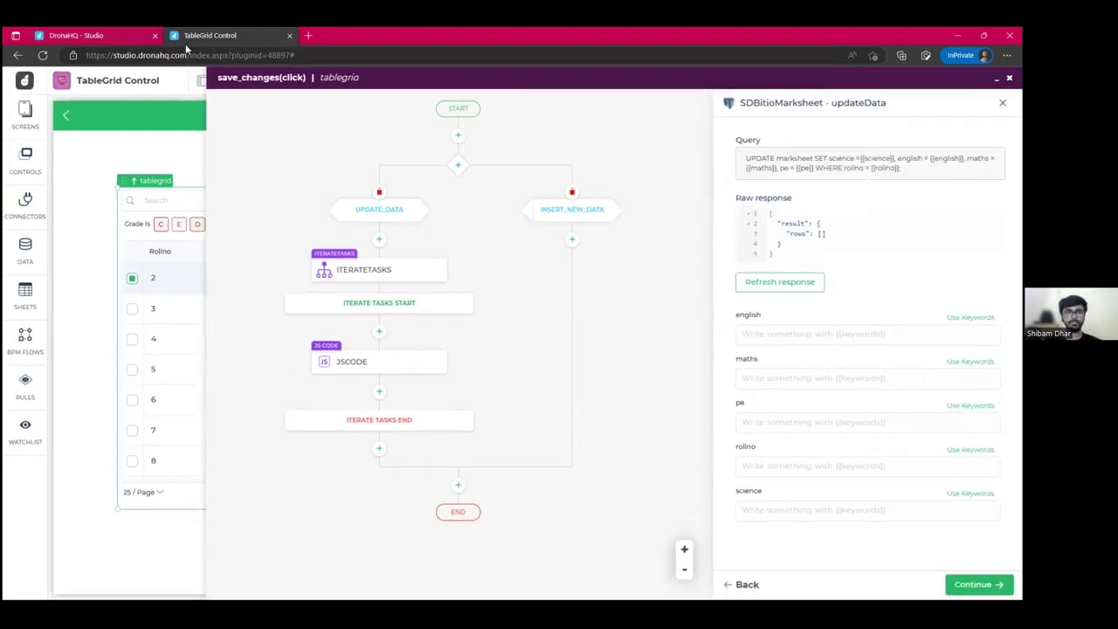
# Open the updateData query from the SDBitioMarksheet connector, and examine the science and english placeholders in the action's query.
pyautogui.hotkey('ctrl', 'shift', 'Tab')
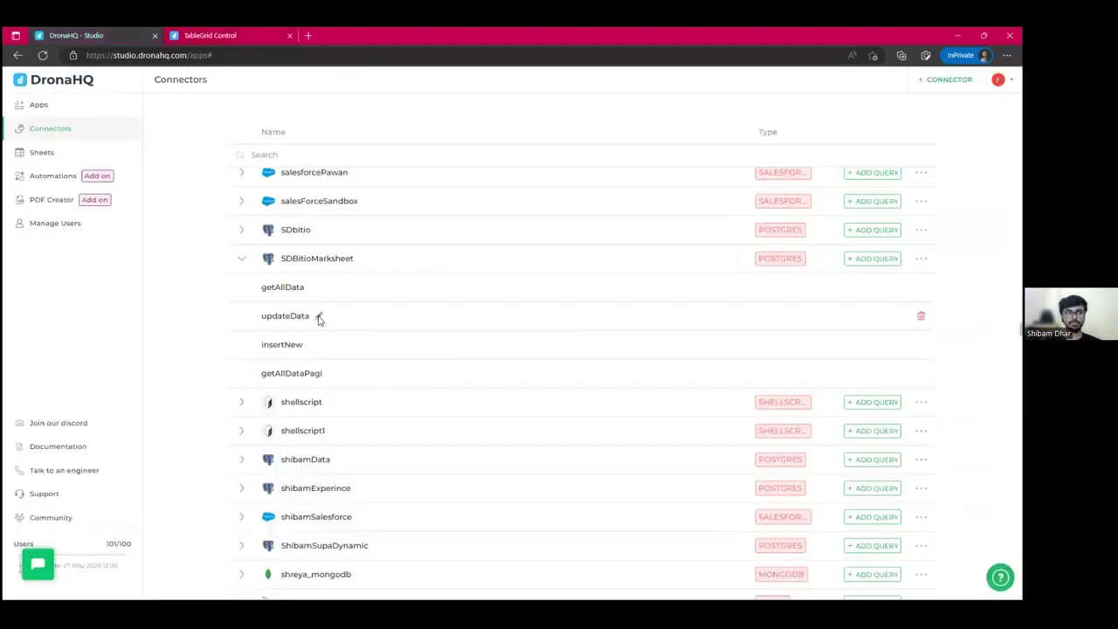
pyautogui.click(319, 317)
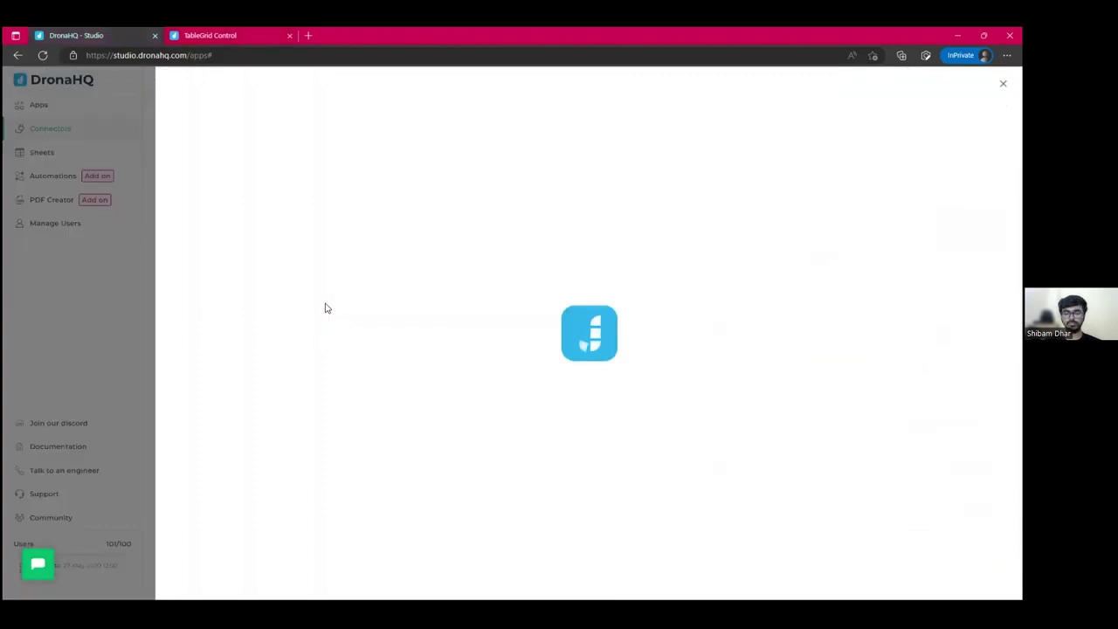
pyautogui.click(252, 29)
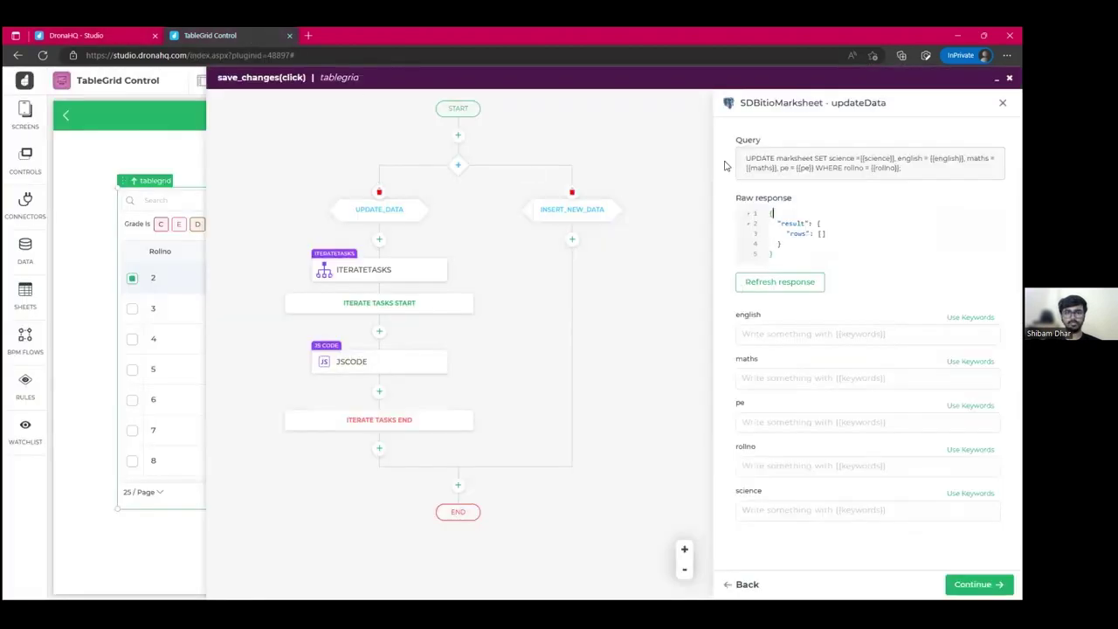
pyautogui.doubleClick(889, 158)
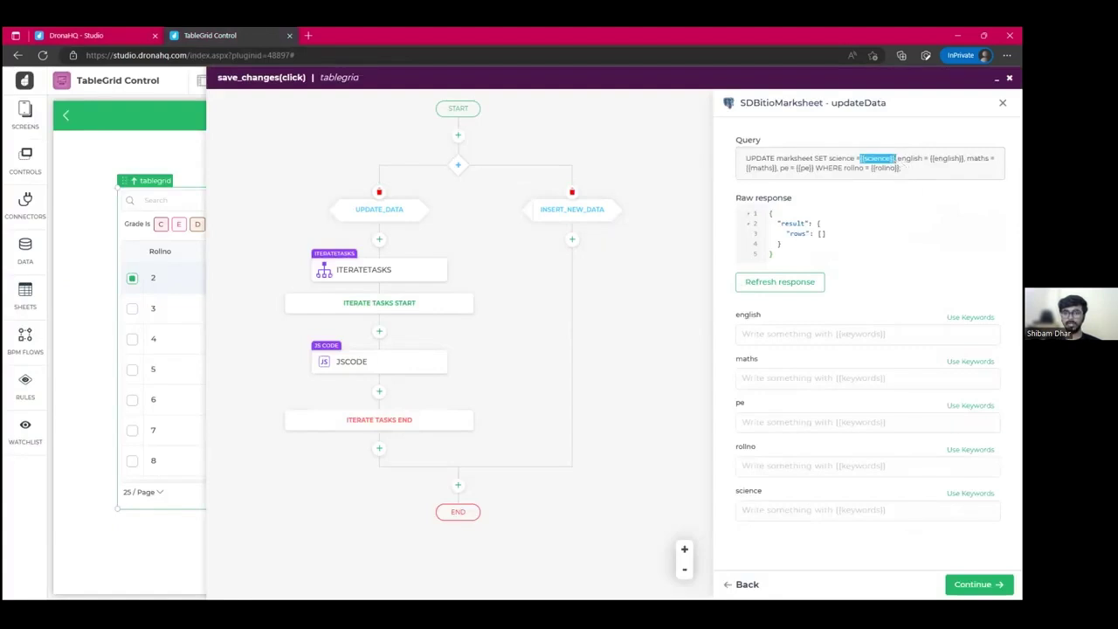
pyautogui.click(940, 158)
# Map the updateData query's english parameter to the JSCODE.english keyword.
pyautogui.click(780, 323)
pyautogui.scroll(-4, 900, 434)
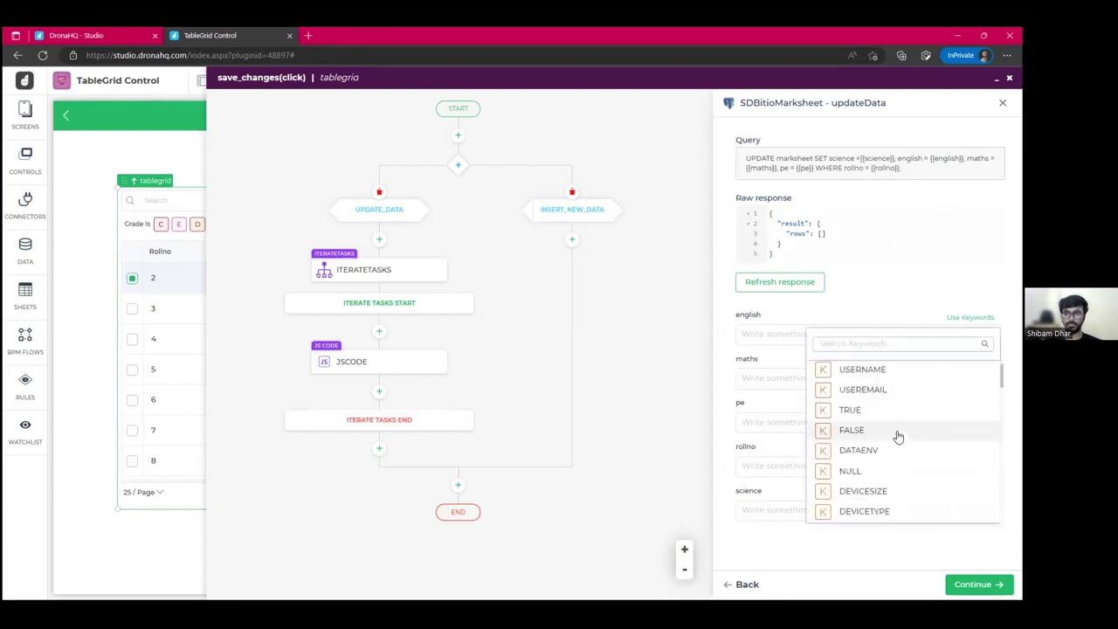
pyautogui.scroll(-2, 892, 454)
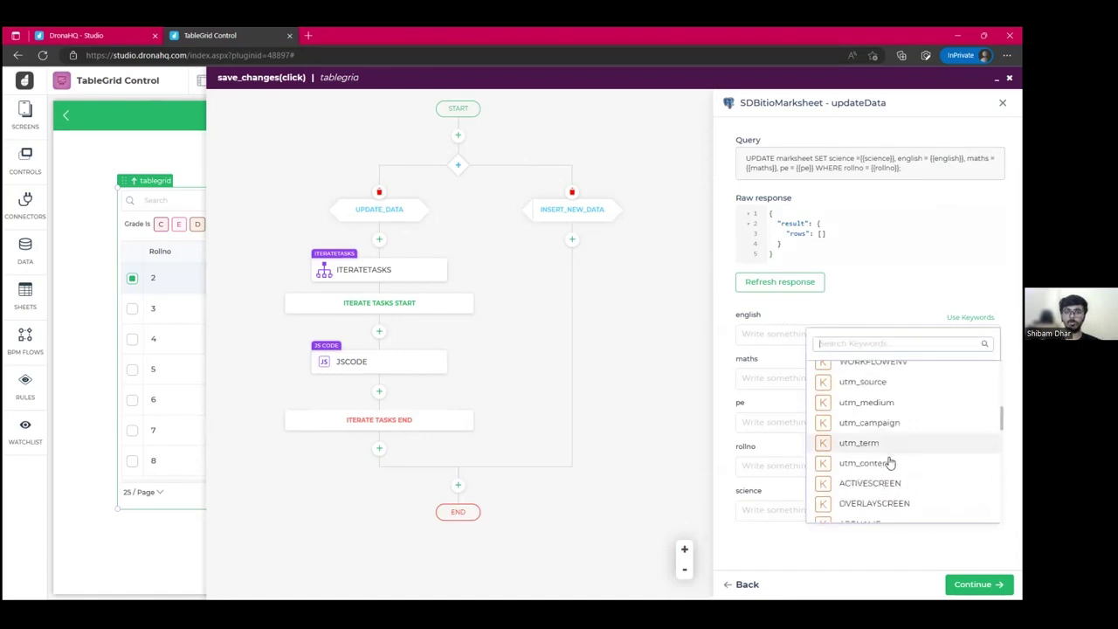
pyautogui.scroll(-2, 891, 461)
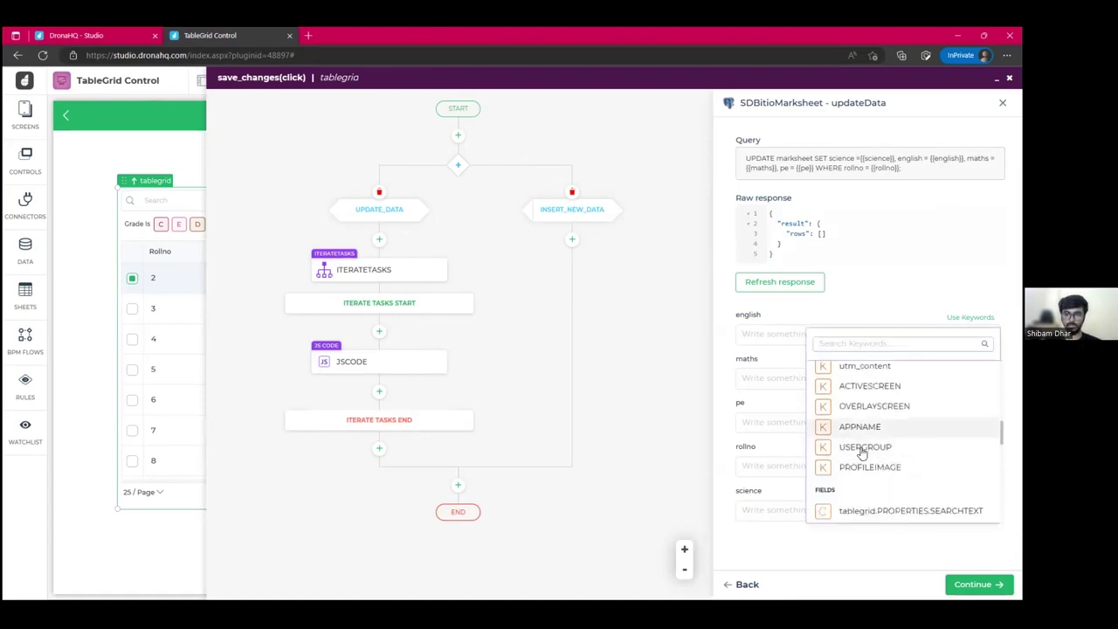
pyautogui.scroll(-2, 861, 471)
pyautogui.scroll(-5, 858, 499)
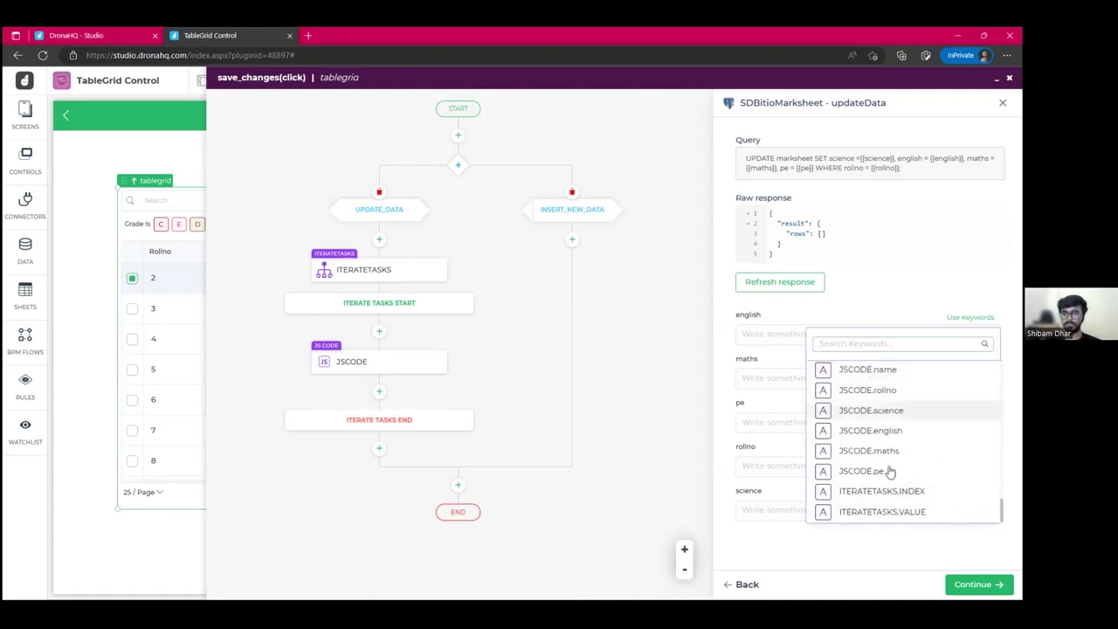
pyautogui.click(905, 432)
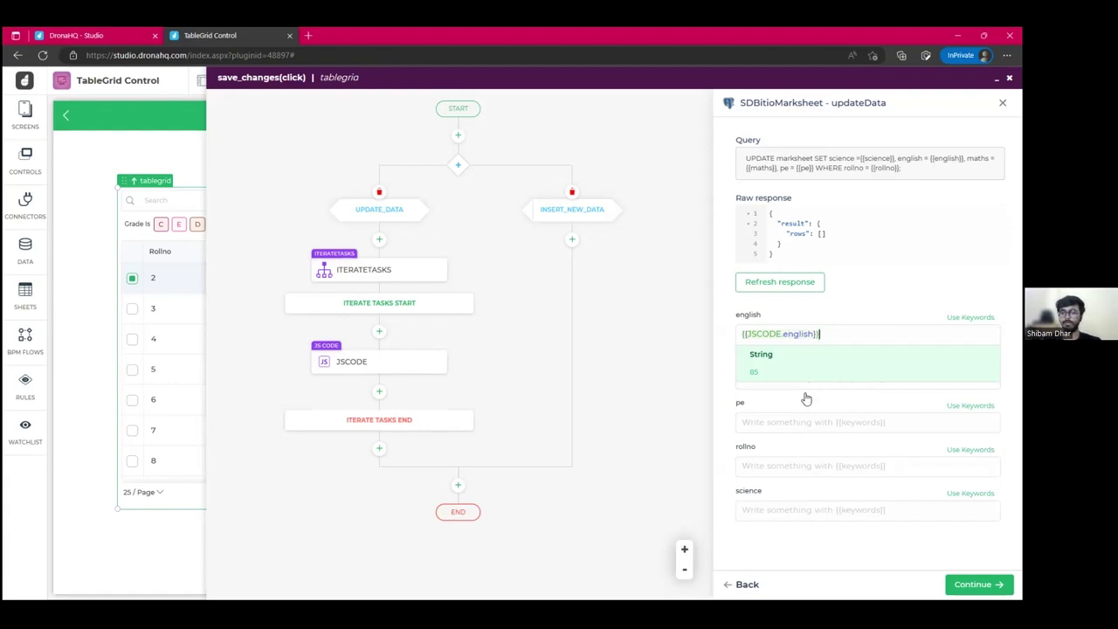
# Set the maths parameter to {{JSCODE.maths}} and the pe parameter to {{JSCODE.pe}}.
pyautogui.click(798, 367)
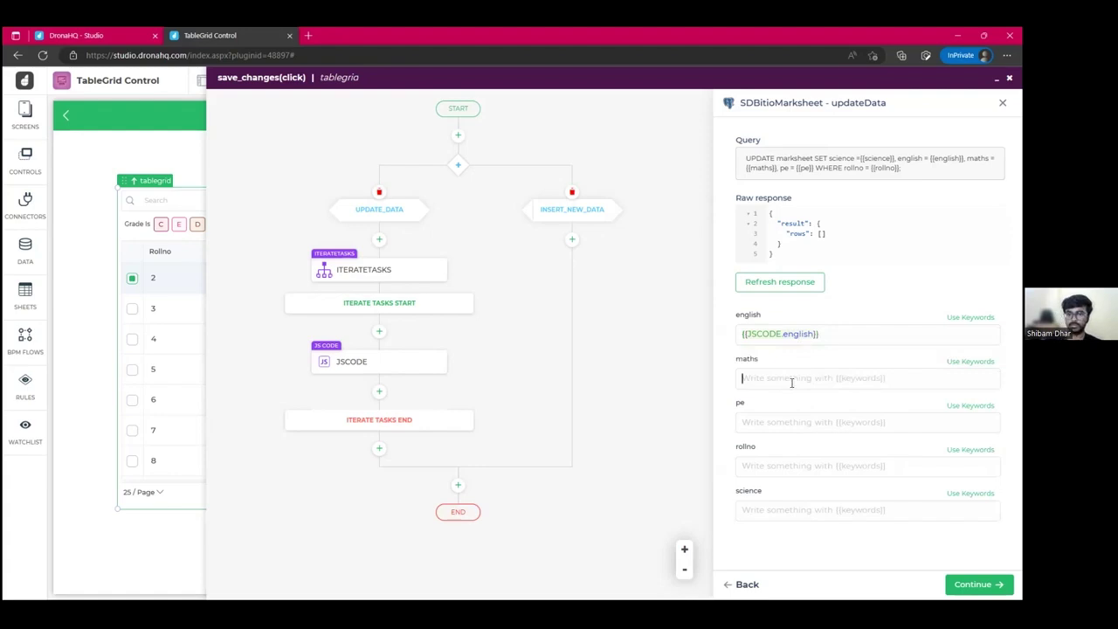
pyautogui.write('{{')
pyautogui.write('JSCODE')
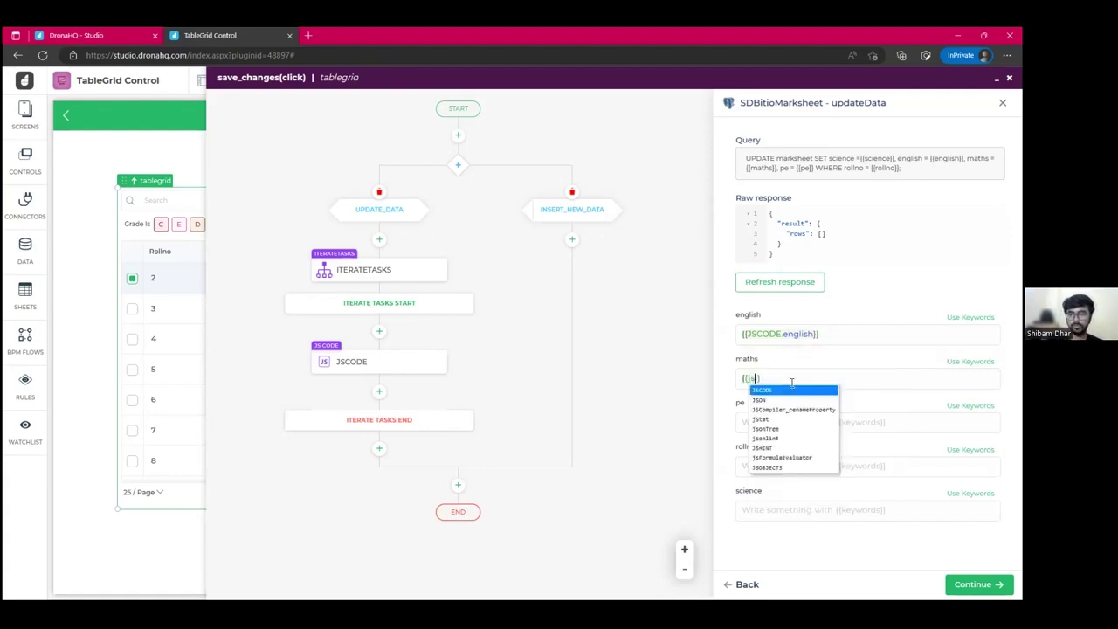
pyautogui.write('.')
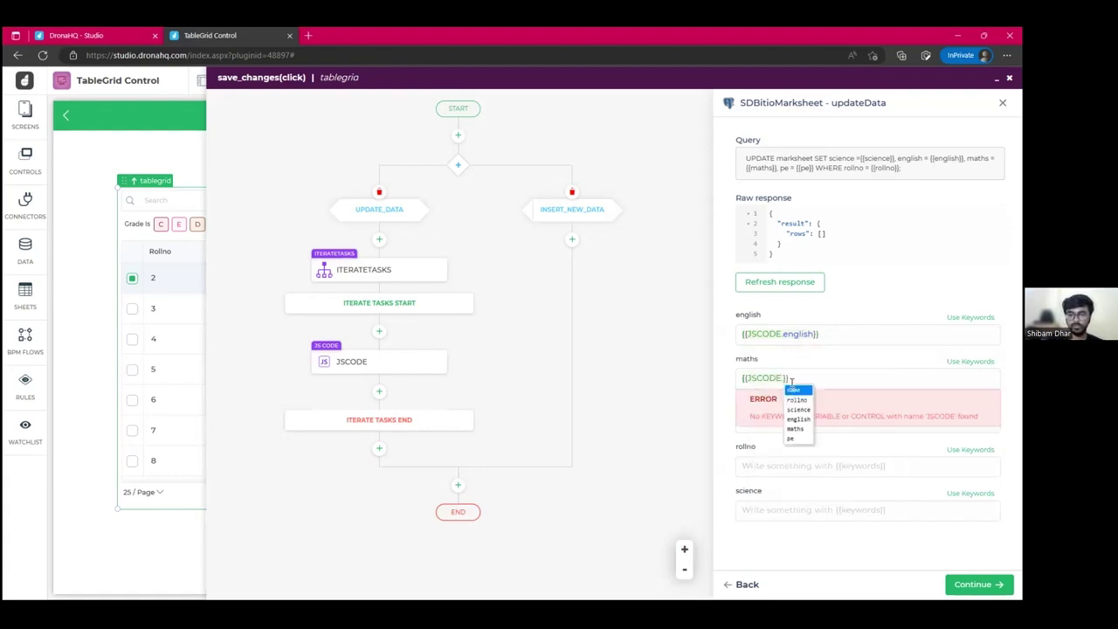
pyautogui.write('maths')
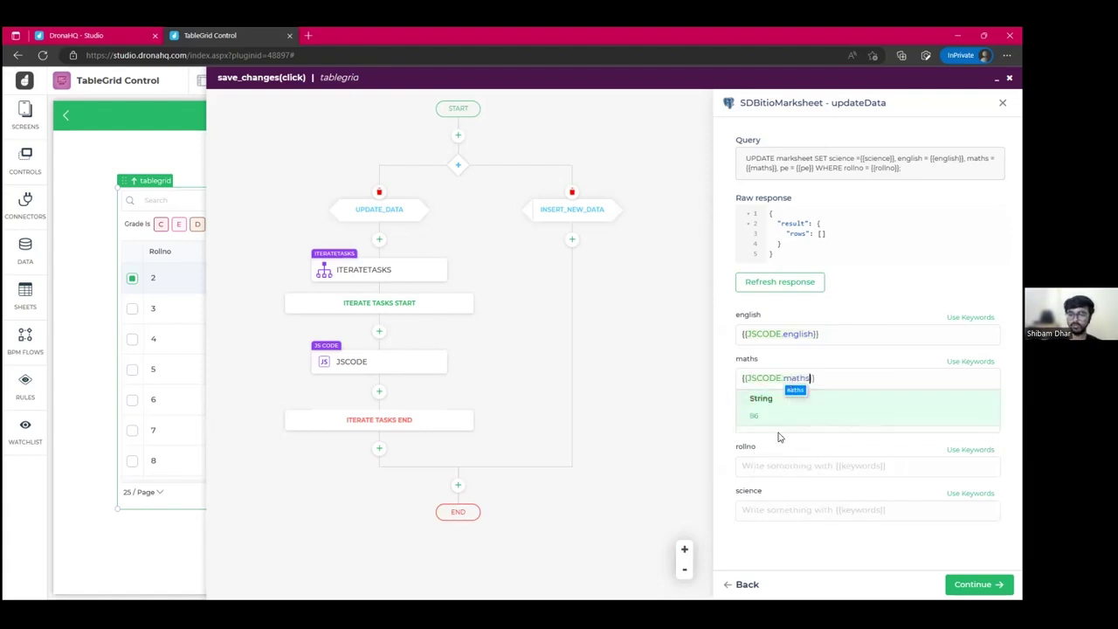
pyautogui.click(783, 429)
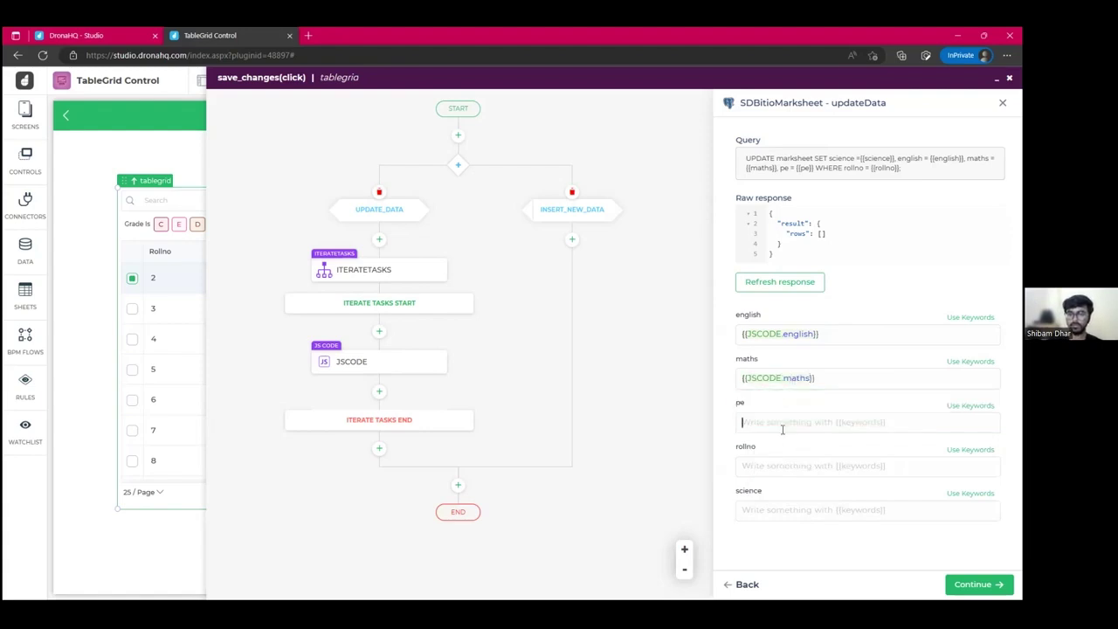
pyautogui.write('{{JSCODE')
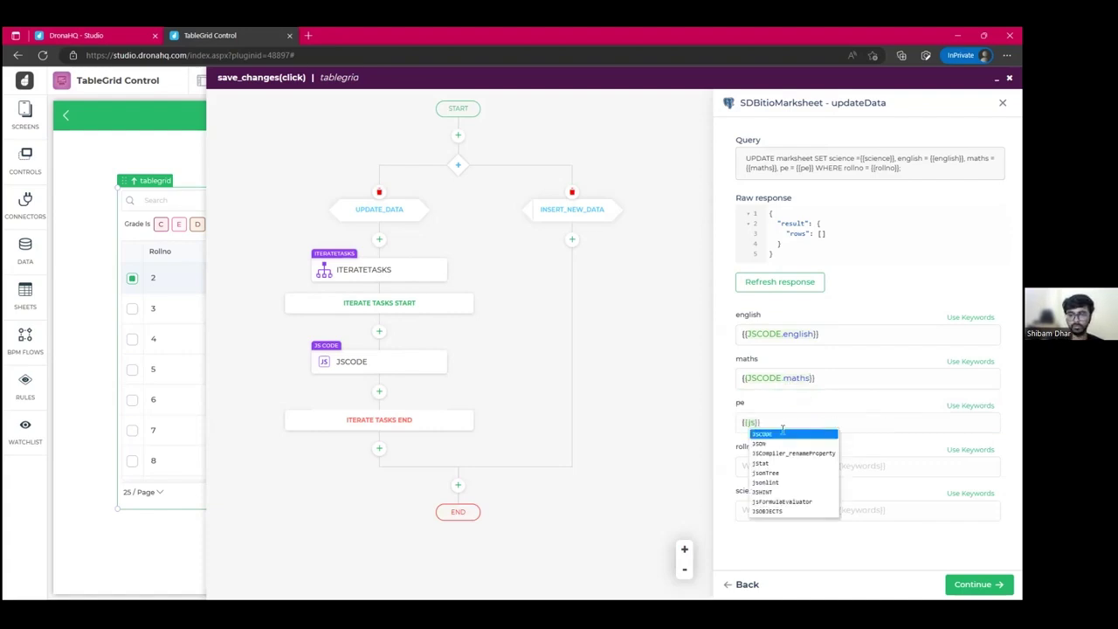
pyautogui.write('.pe')
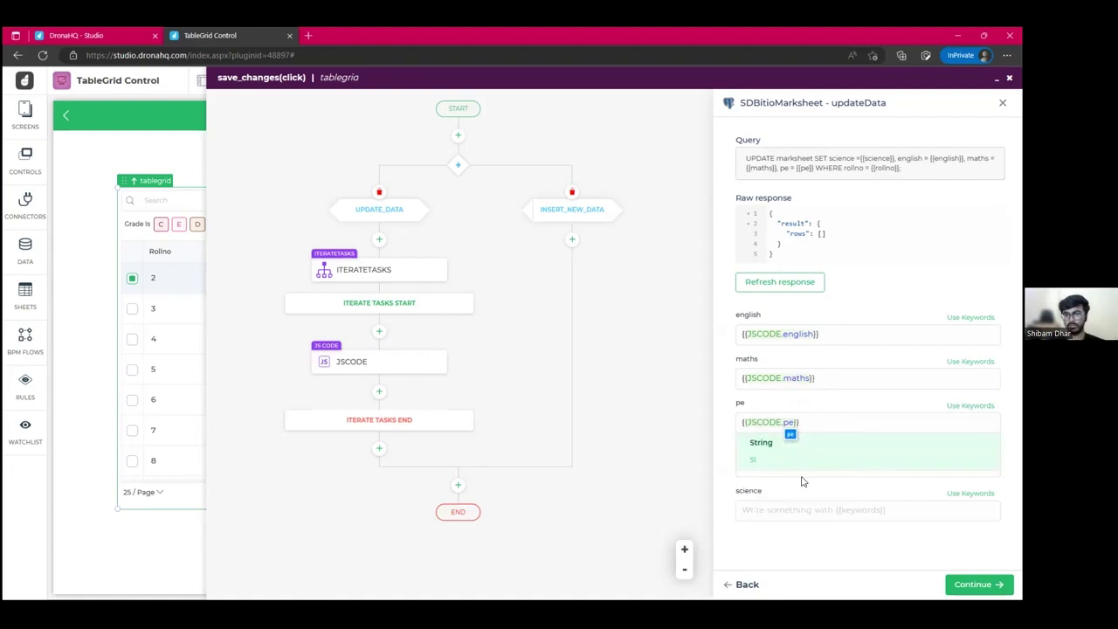
# Set the rollno parameter to {{JSCODE.rollno}} and the science parameter to {{JSCODE.science}}.
pyautogui.click(809, 473)
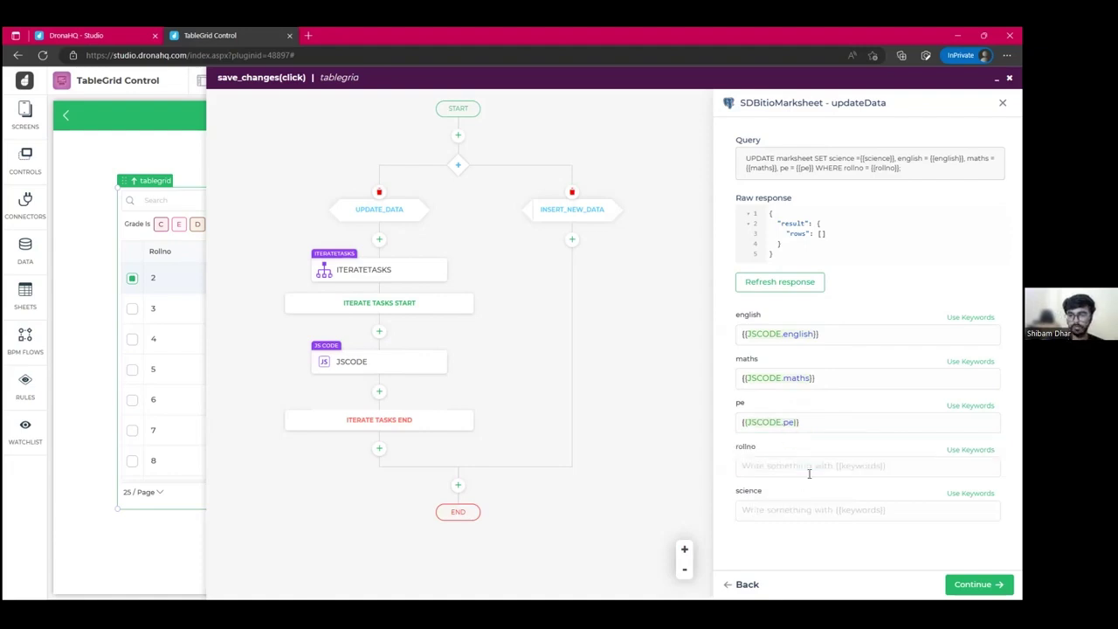
pyautogui.write('{{JSCODE.')
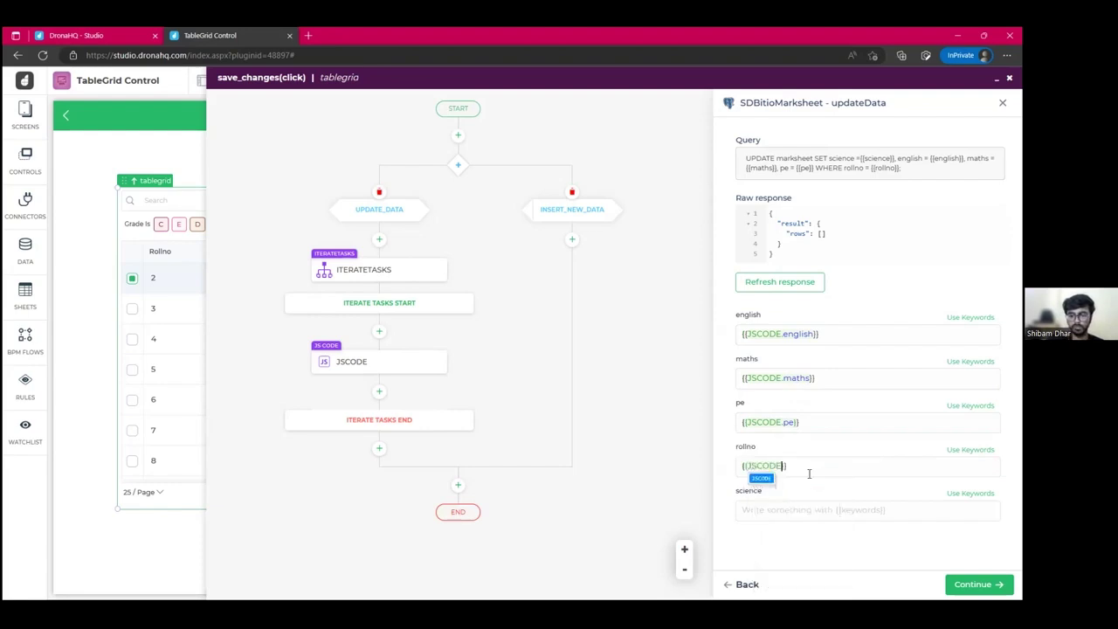
pyautogui.write('rollno')
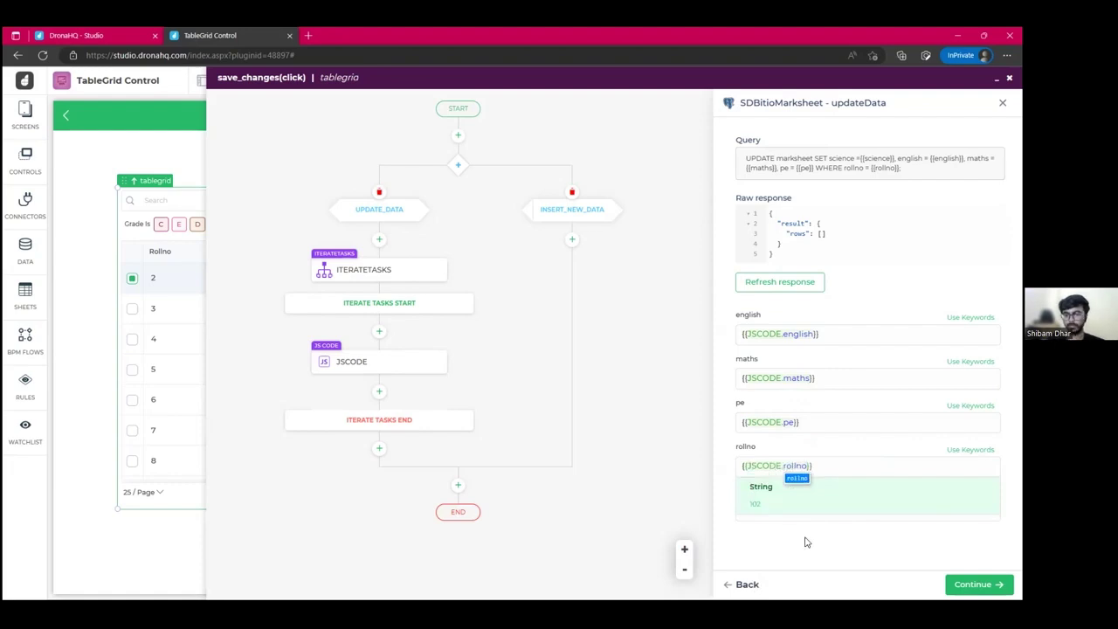
pyautogui.click(790, 508)
pyautogui.write('{{JSCODE')
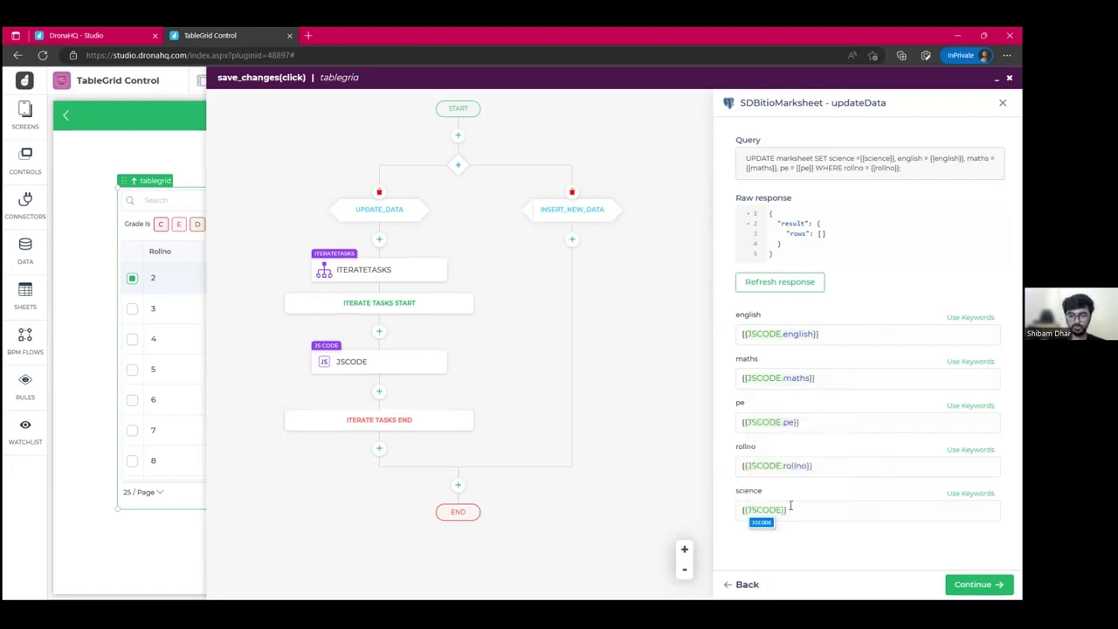
pyautogui.write('.')
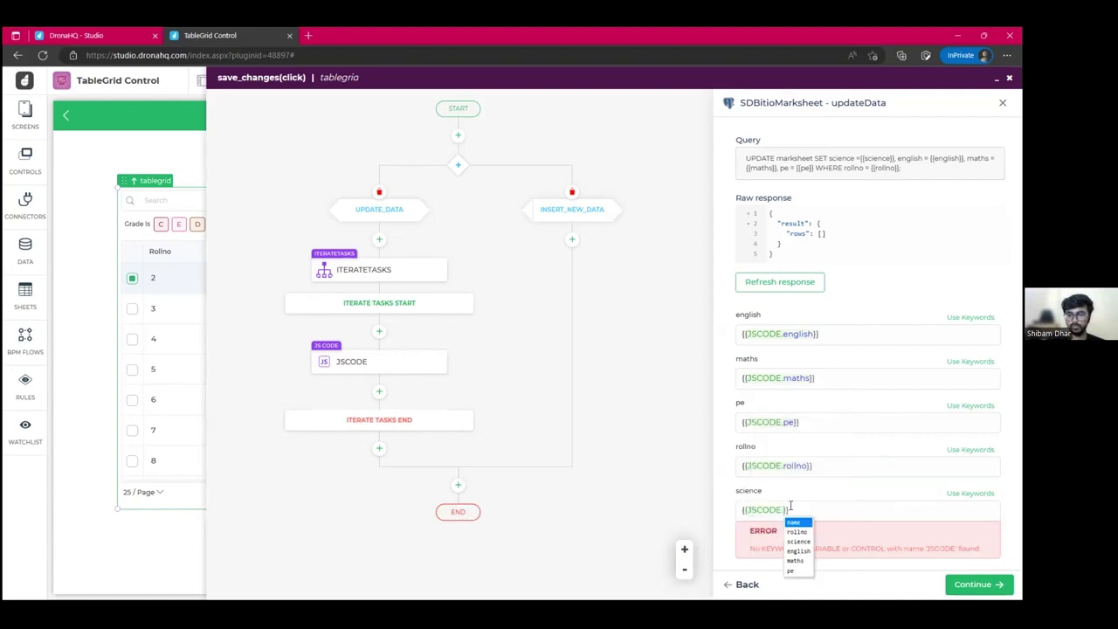
pyautogui.write('science')
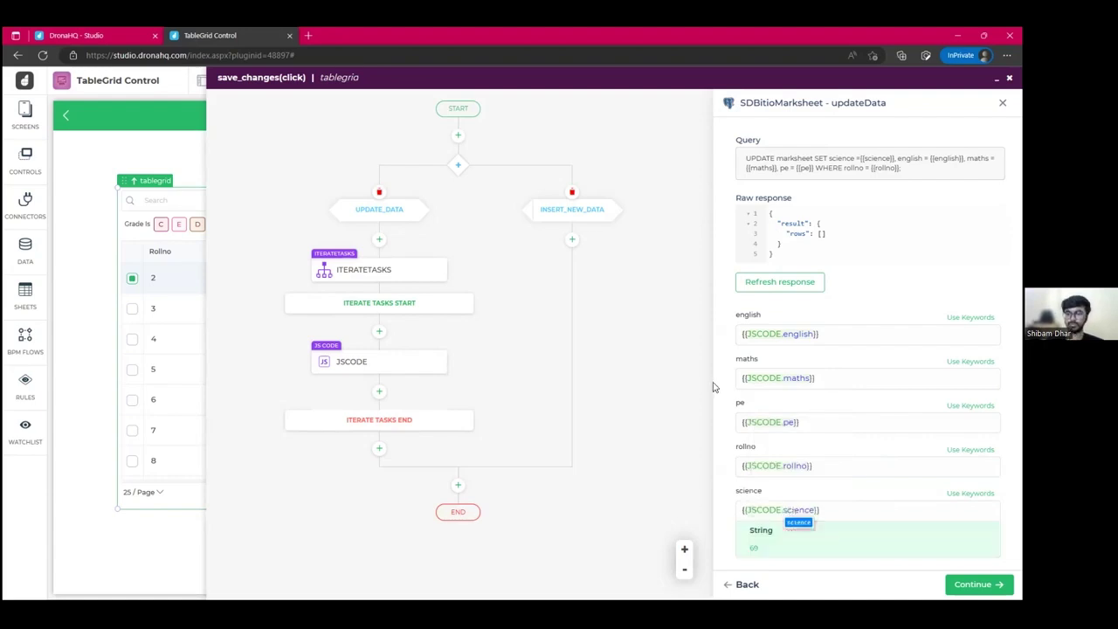
pyautogui.click(785, 569)
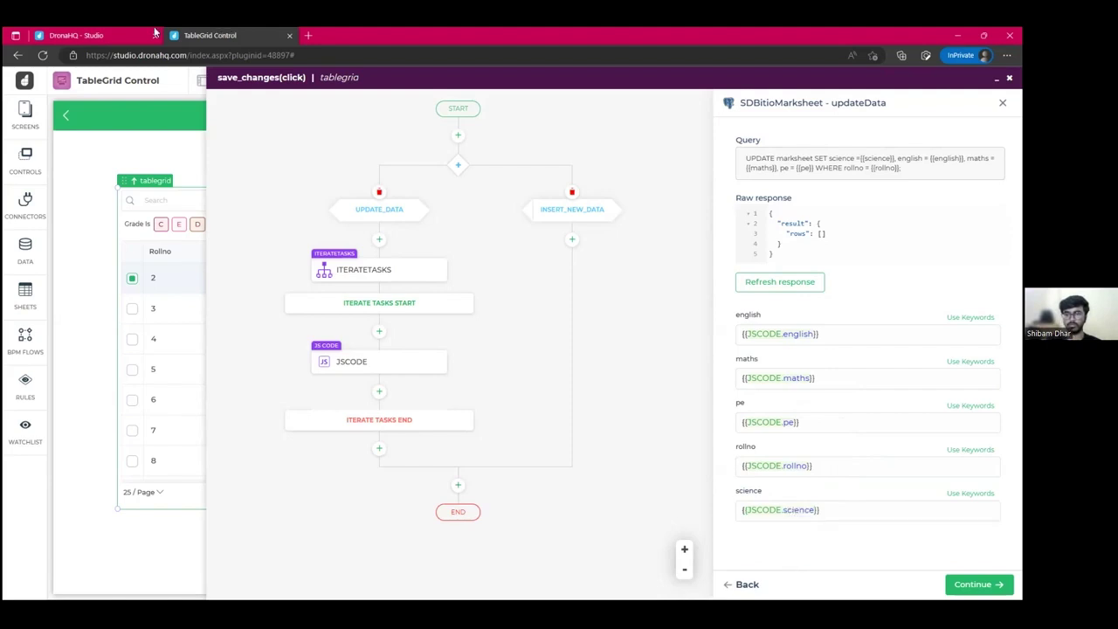
# Review the UPDATE statement in the updateData query builder, and accept the parameter mappings of the updateData action.
pyautogui.click(123, 32)
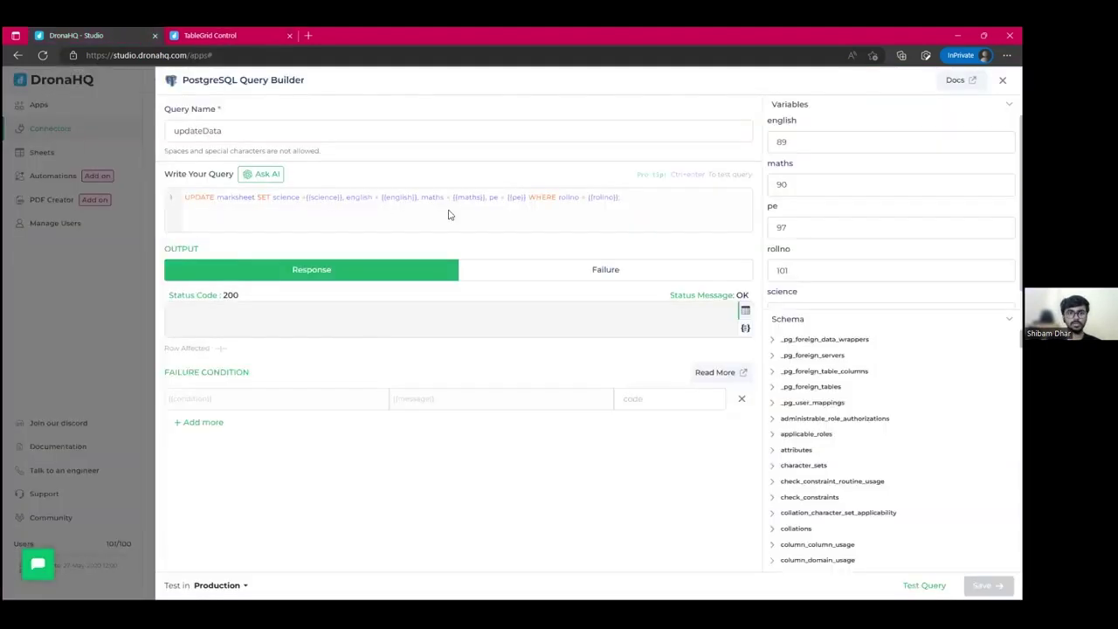
pyautogui.click(188, 216)
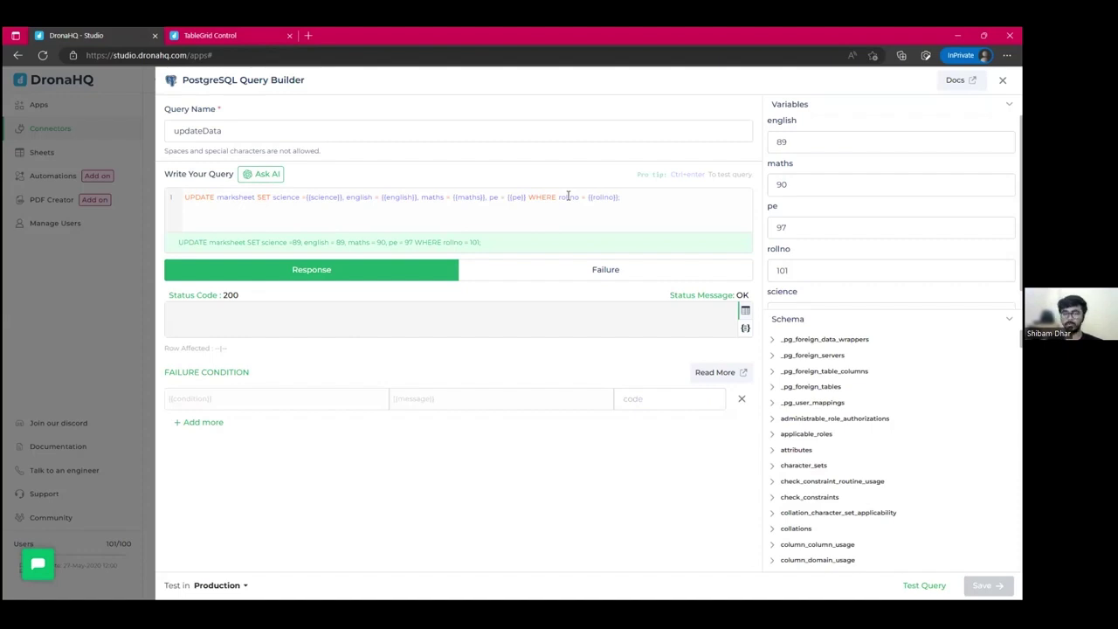
pyautogui.click(227, 35)
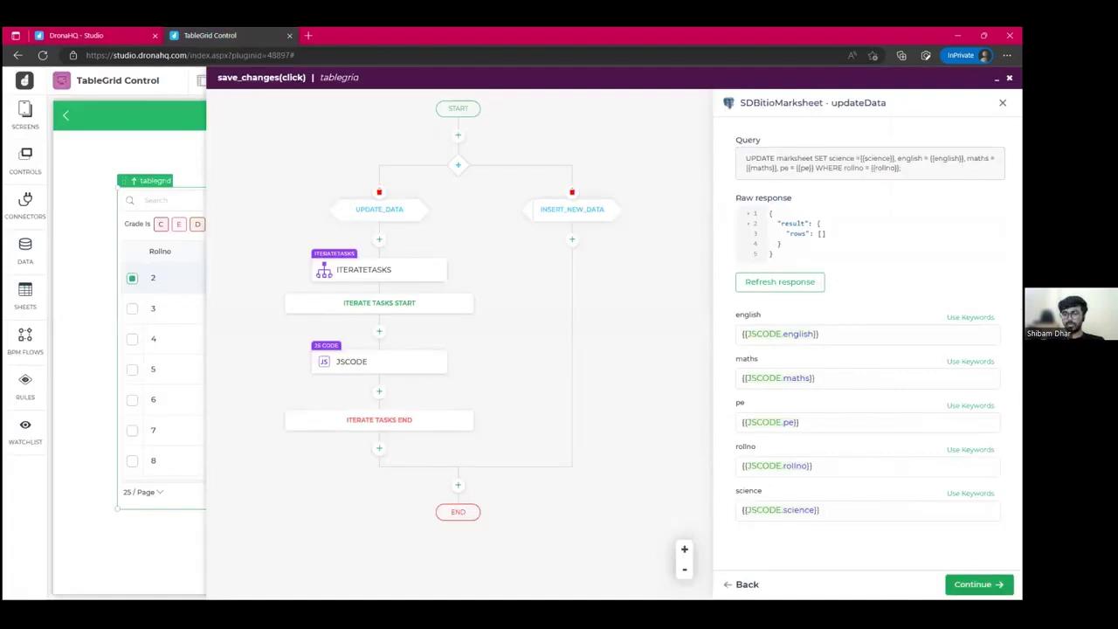
pyautogui.click(976, 584)
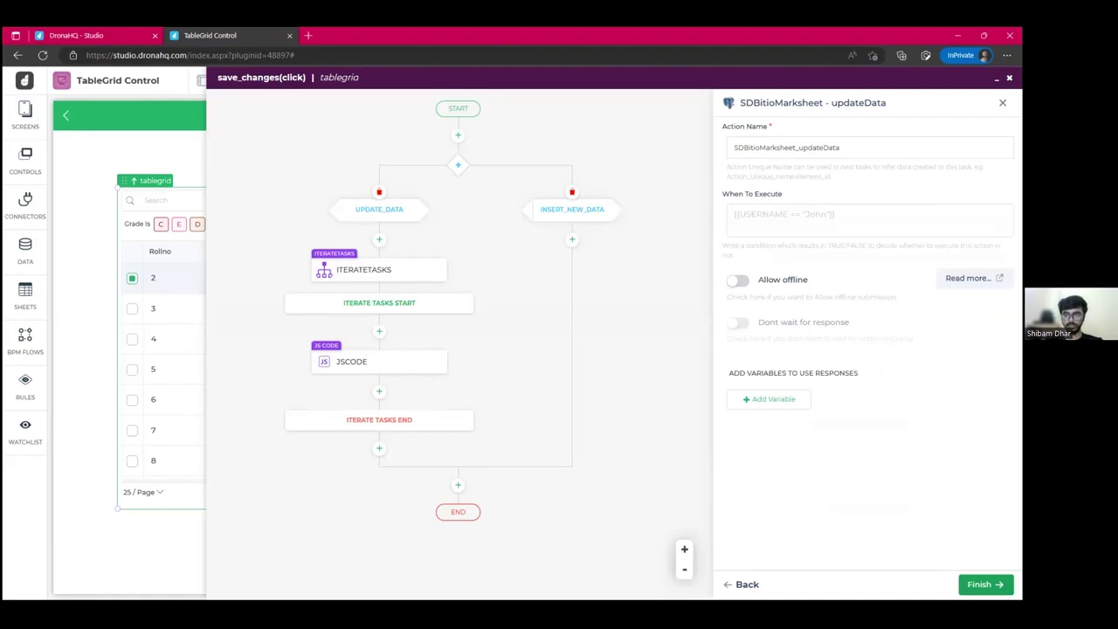
# Finish adding the updateData action to the UPDATE_DATA branch, and start a JS Code action in the INSERT_NEW_DATA branch.
pyautogui.click(985, 584)
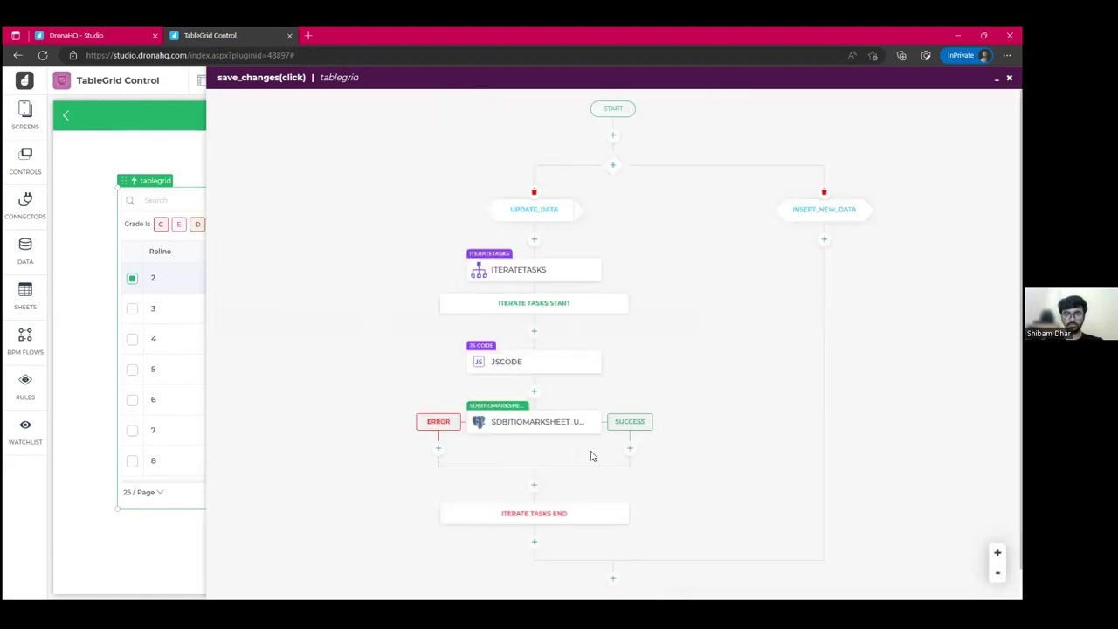
pyautogui.scroll(-1, 541, 225)
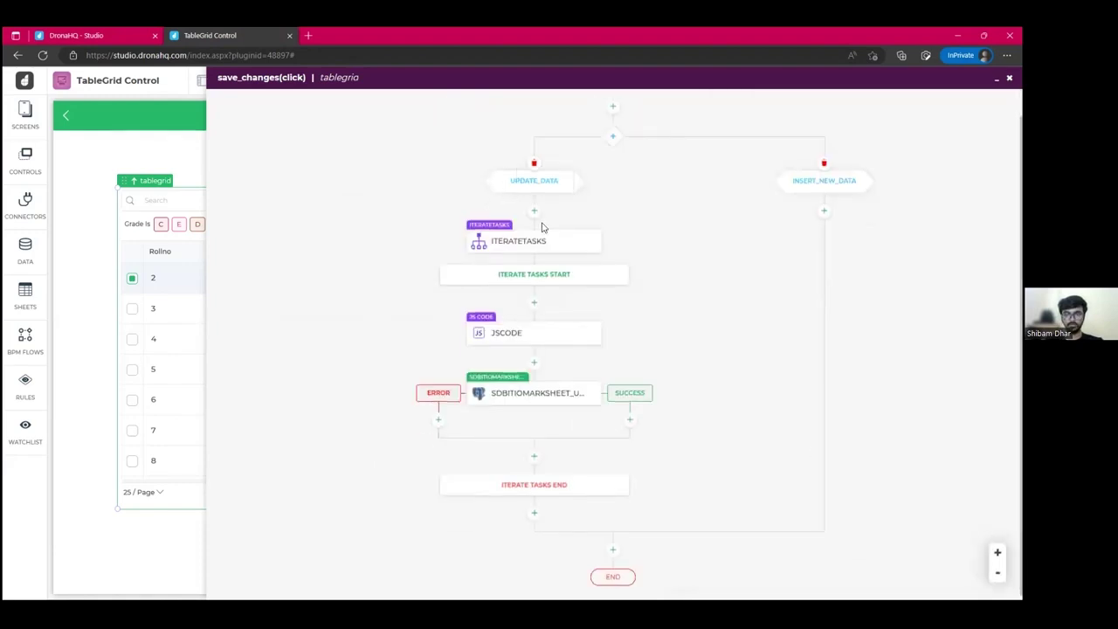
pyautogui.click(823, 212)
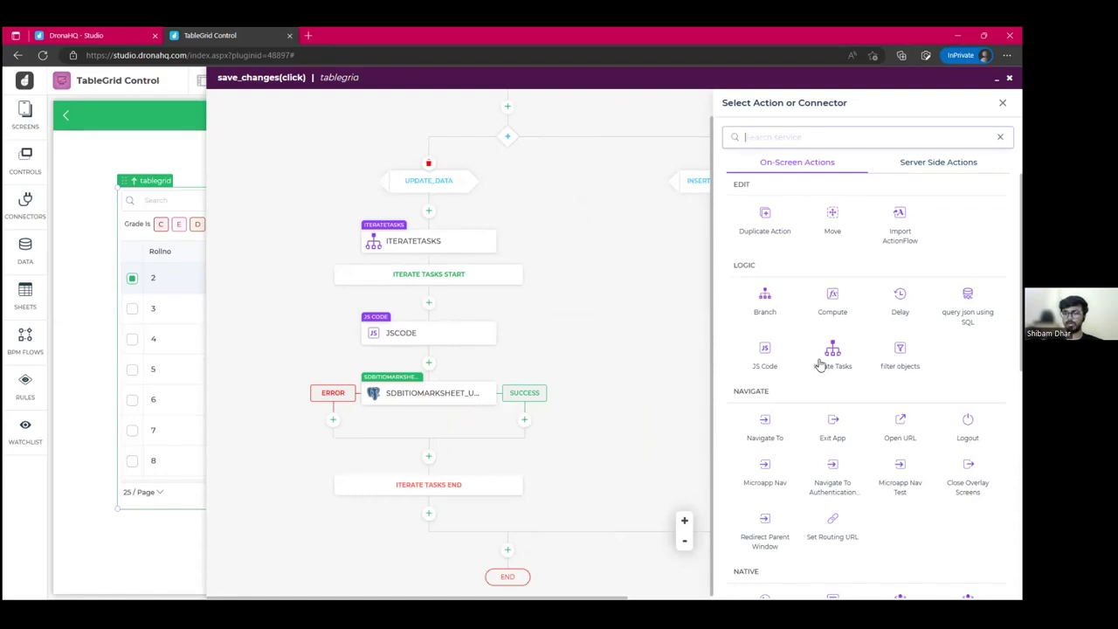
pyautogui.click(762, 350)
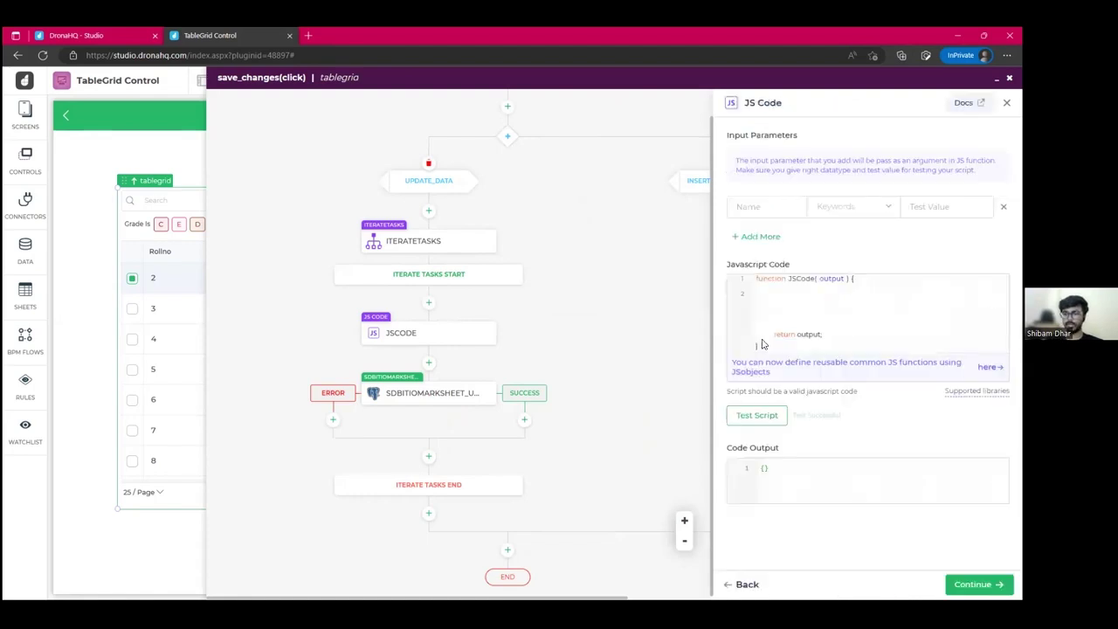
# Add an input parameter named newData to the JS Code action and map it to tablegrid.PROPERTIES.NEWROWS.
pyautogui.click(777, 207)
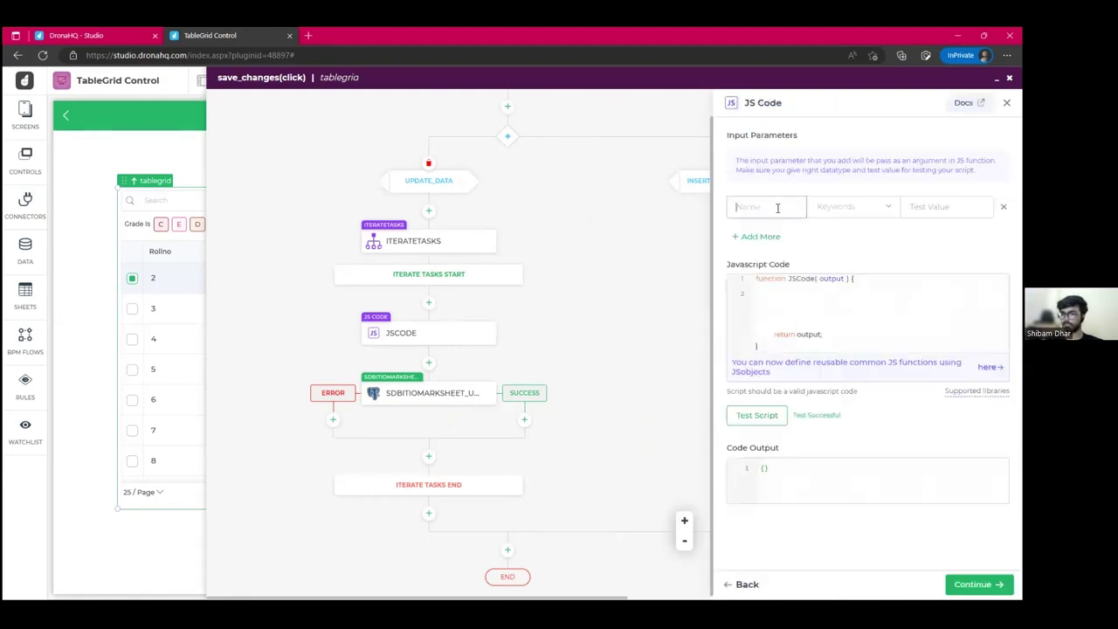
pyautogui.write('n')
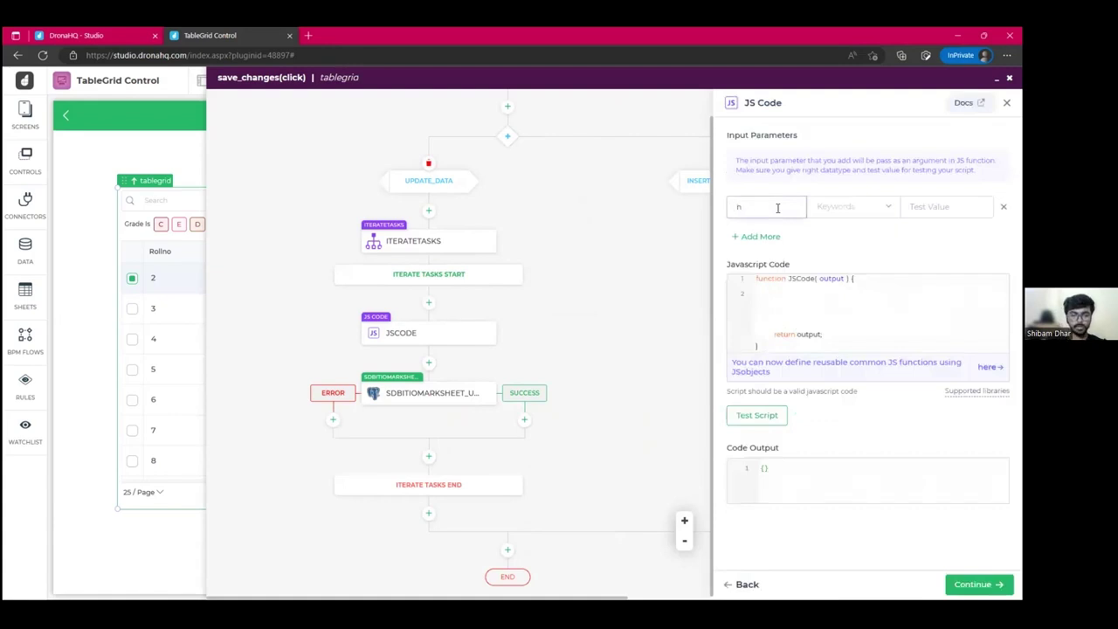
pyautogui.write('ewData')
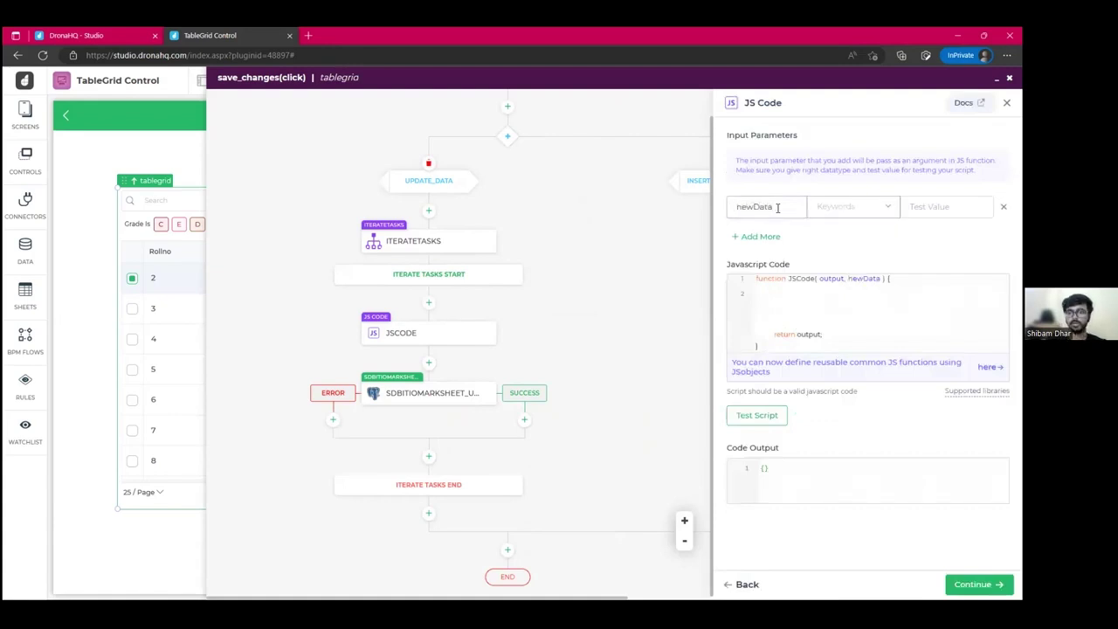
pyautogui.click(846, 206)
pyautogui.write('tab')
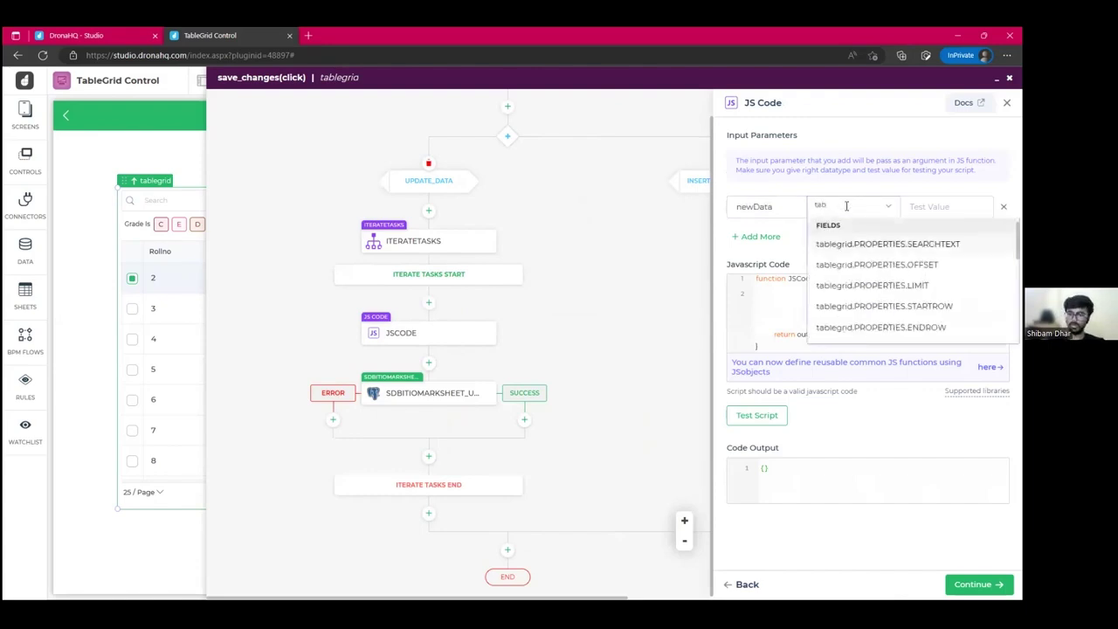
pyautogui.press('Down')
pyautogui.press('Down')
pyautogui.press('Down')
pyautogui.press('Down')
pyautogui.press('Down')
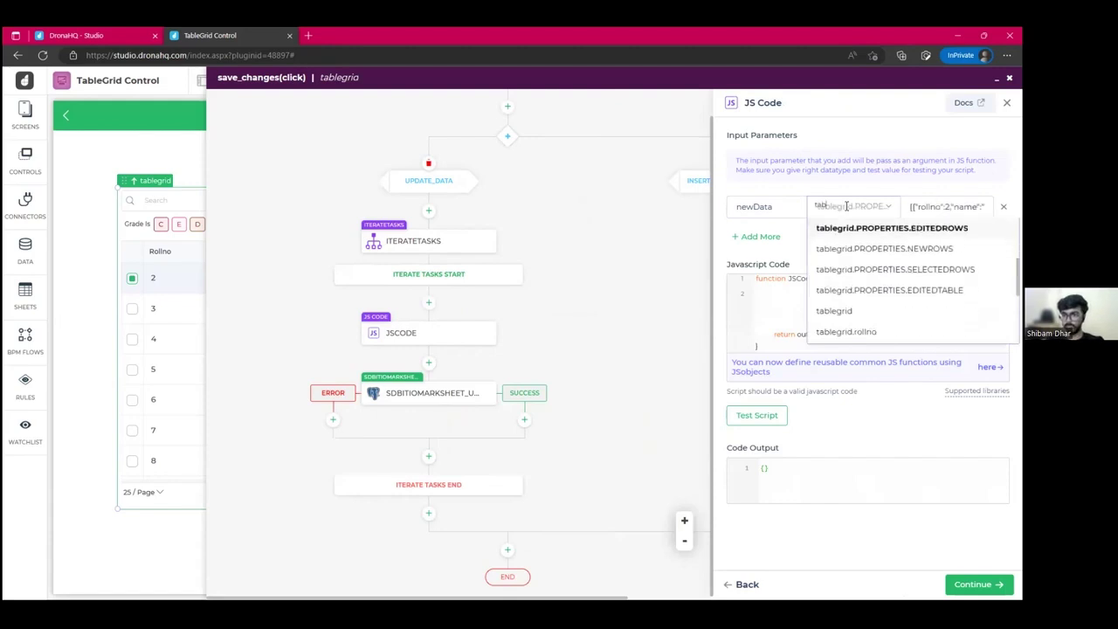
pyautogui.press('Down')
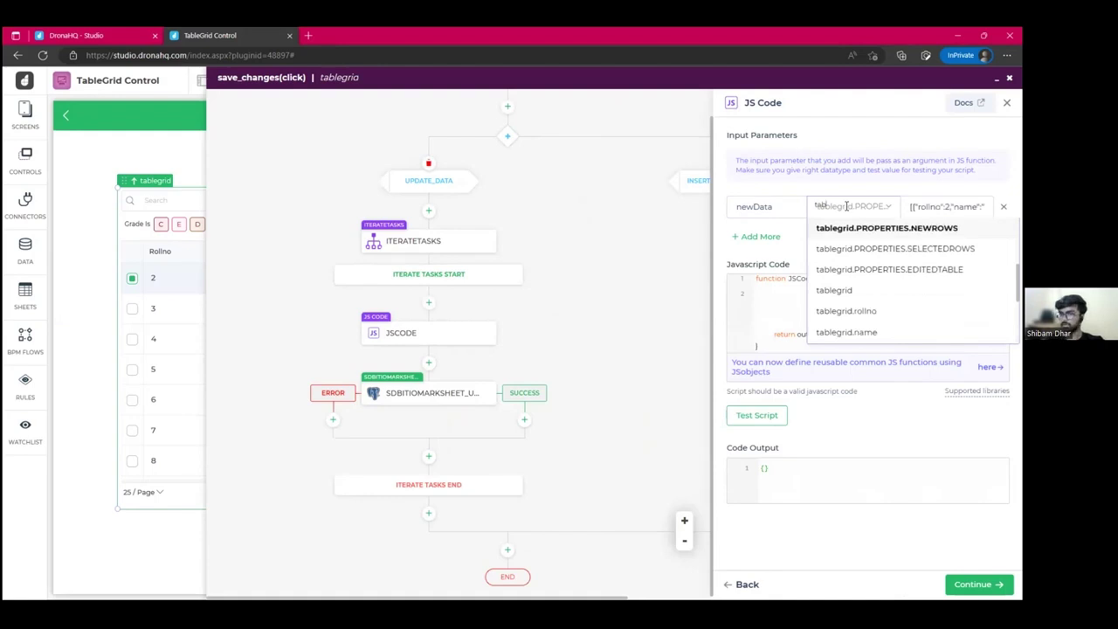
pyautogui.press('Return')
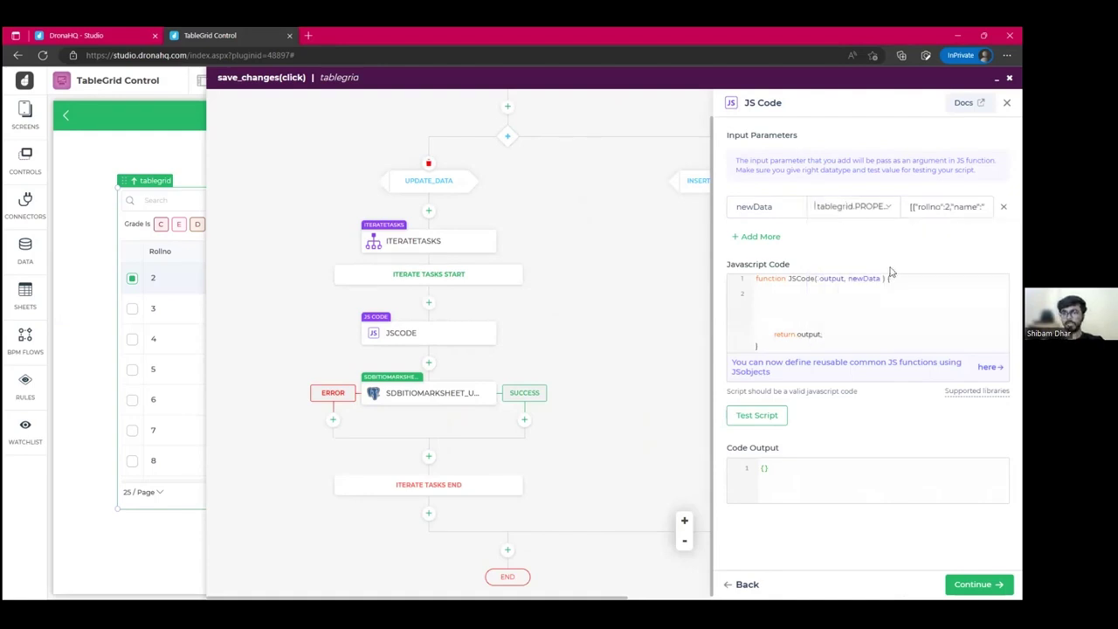
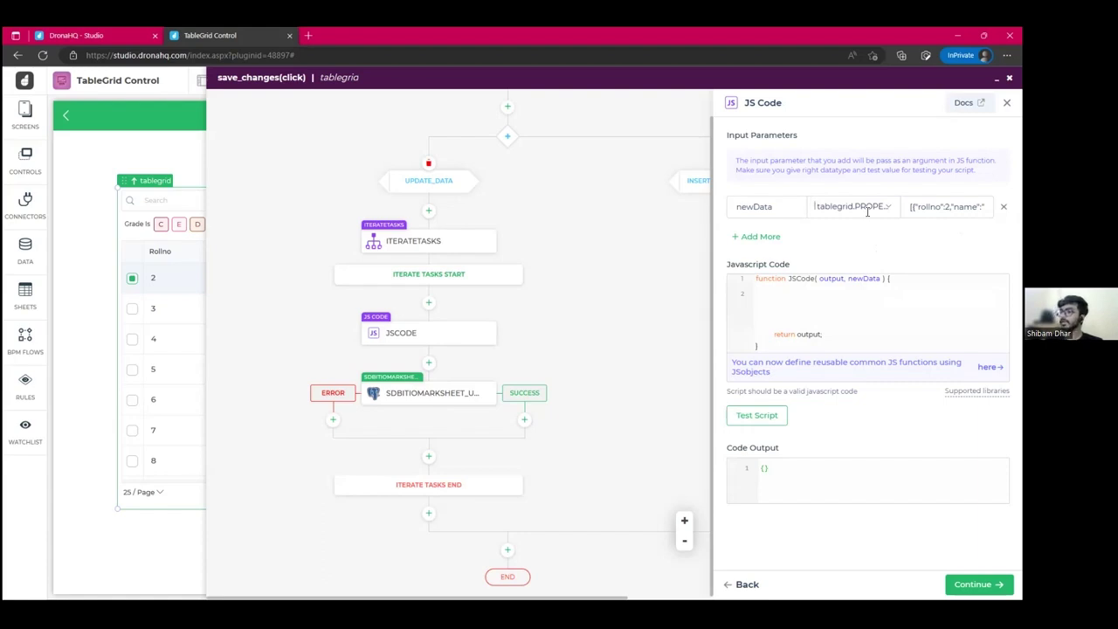
# Paste the script that joins each new row's name, science, english, maths and pe values into parenthesised records, and test it.
pyautogui.click(808, 299)
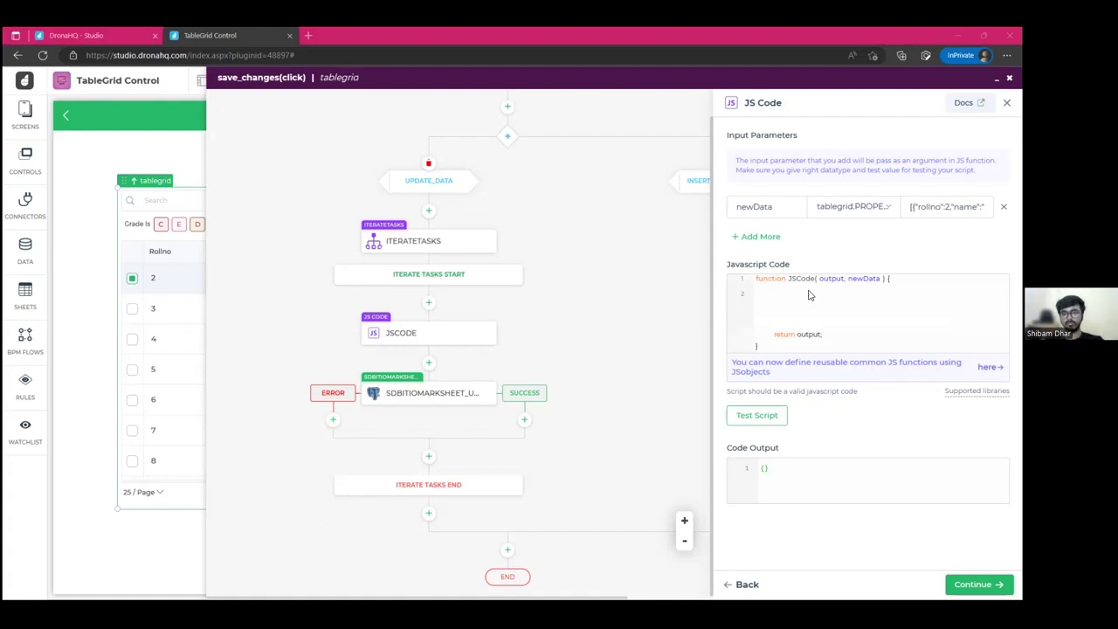
pyautogui.click(807, 295)
pyautogui.hotkey('ctrl', 'v')
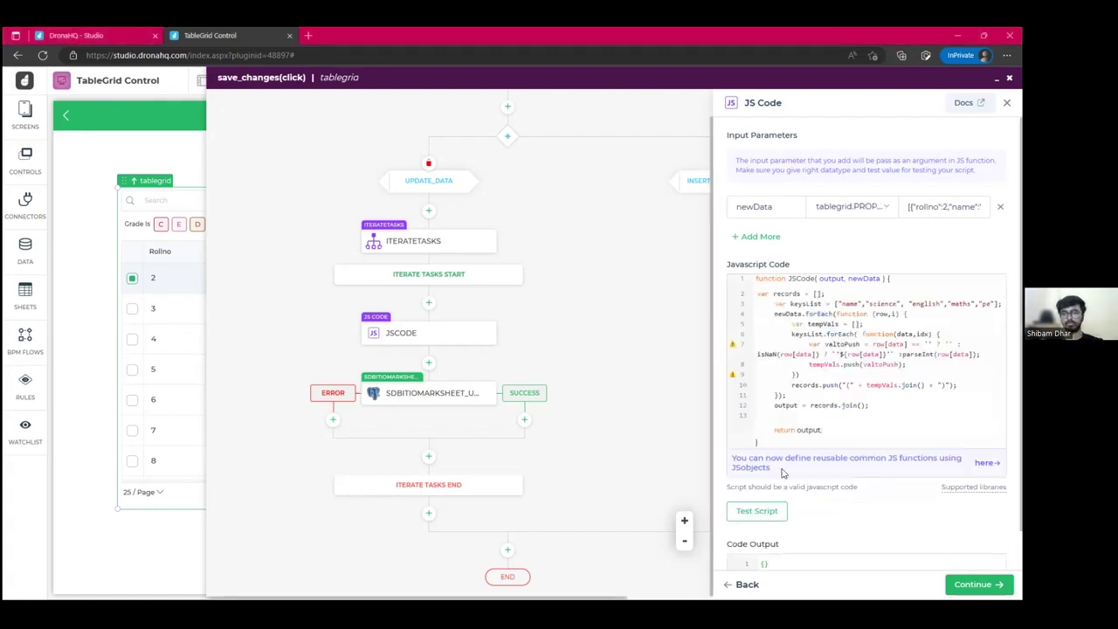
pyautogui.scroll(-1, 767, 513)
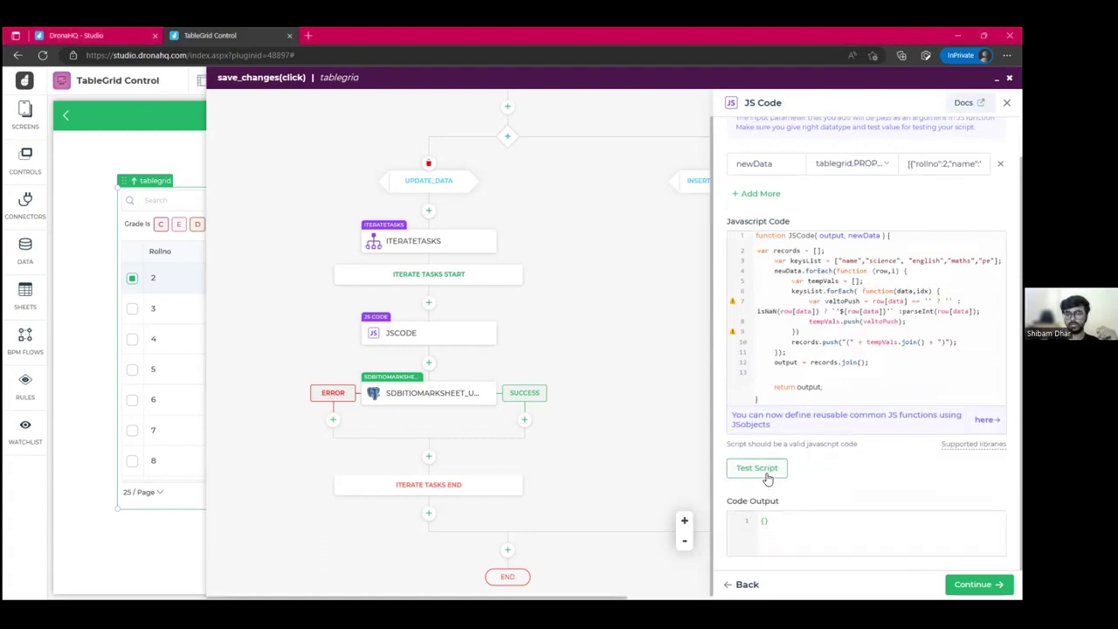
pyautogui.click(756, 468)
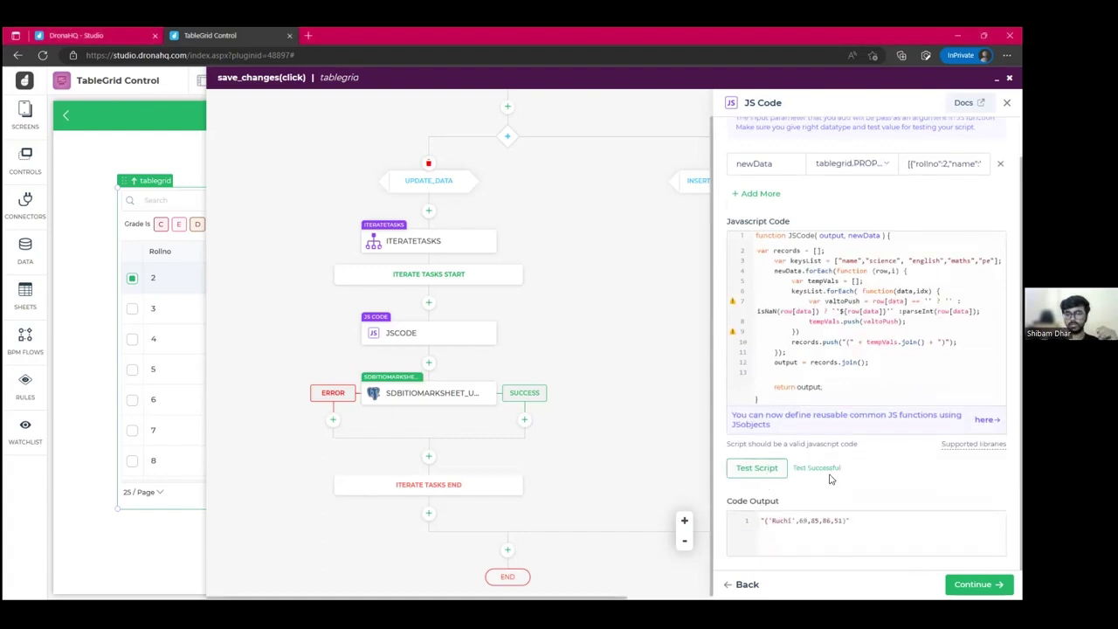
# Compare the script's code output with the test value of the newData parameter.
pyautogui.tripleClick(799, 520)
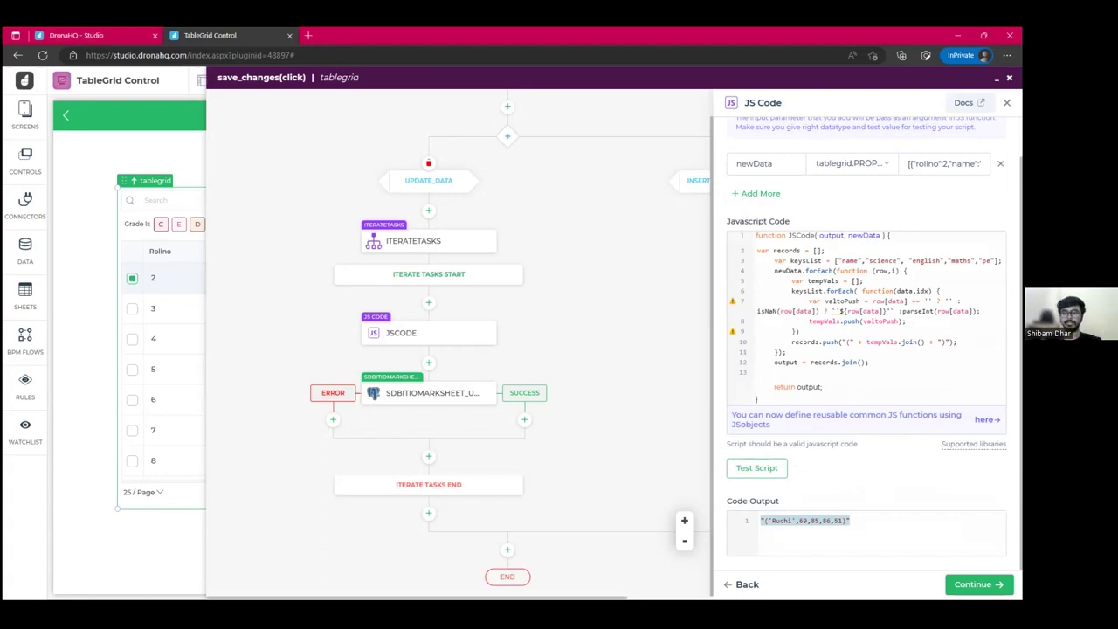
pyautogui.click(928, 163)
pyautogui.hotkey('ctrl', 'a')
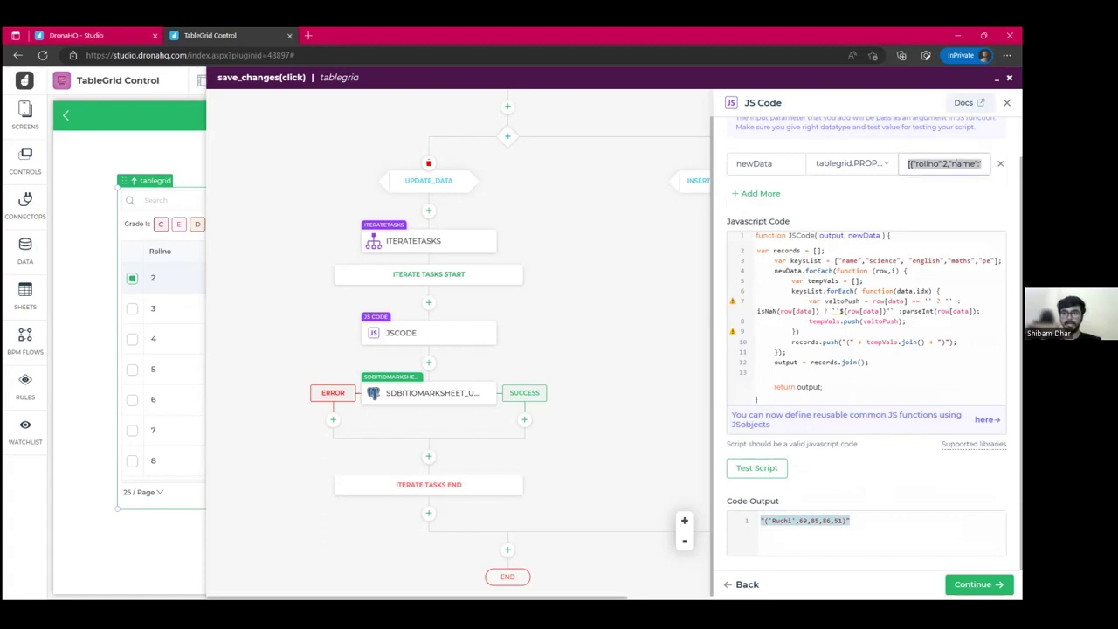
pyautogui.click(791, 532)
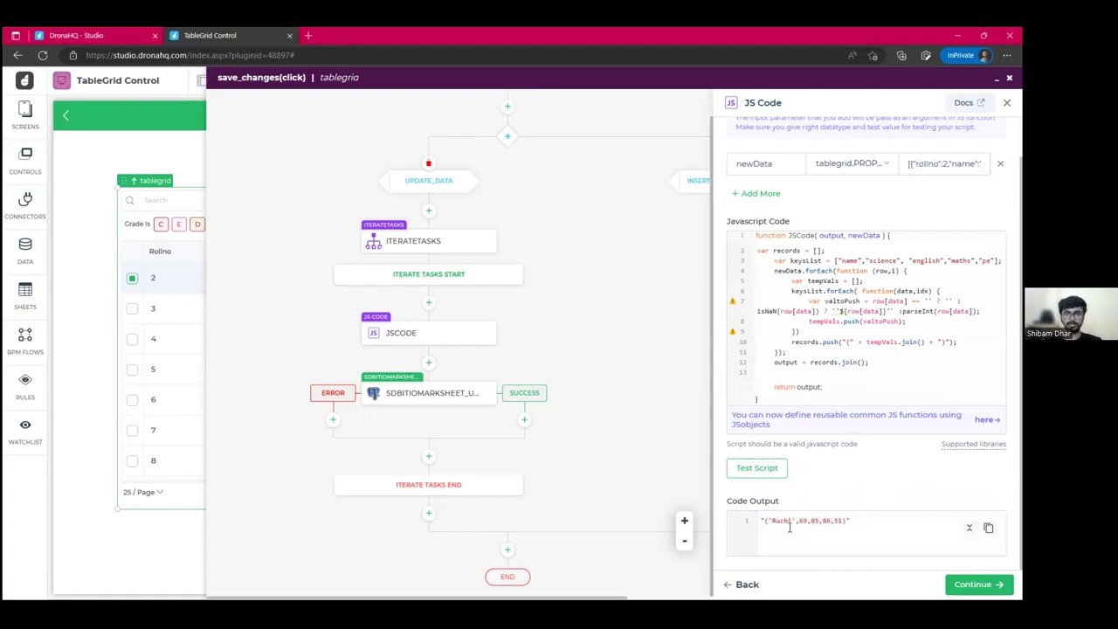
# Store the script's output in a response variable named records, and finish the JSCODE_2 action.
pyautogui.click(978, 585)
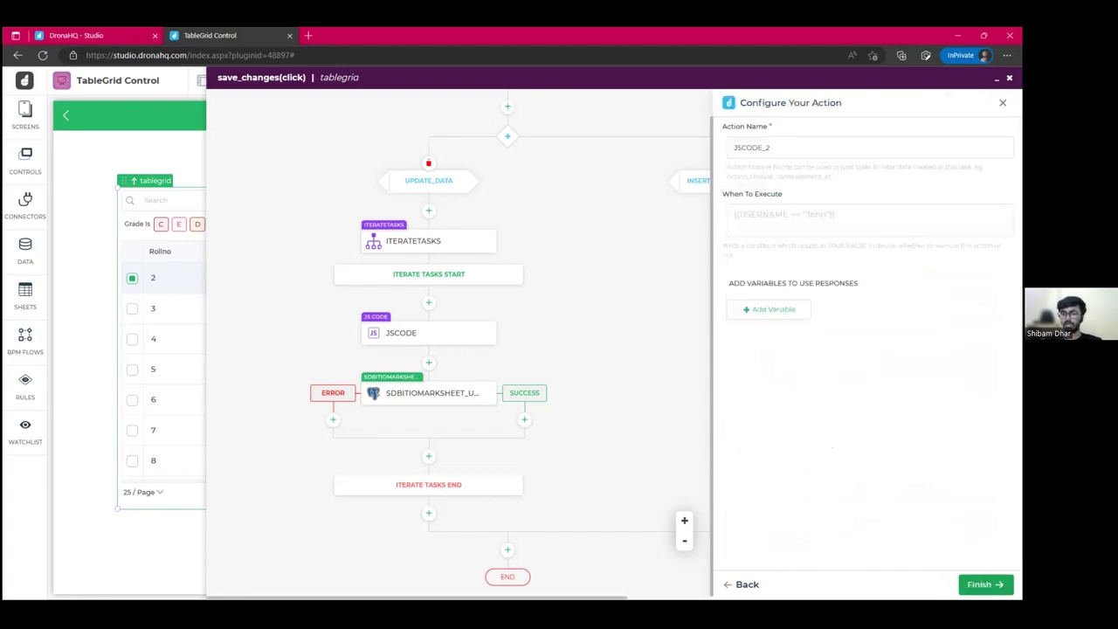
pyautogui.click(791, 309)
pyautogui.click(854, 311)
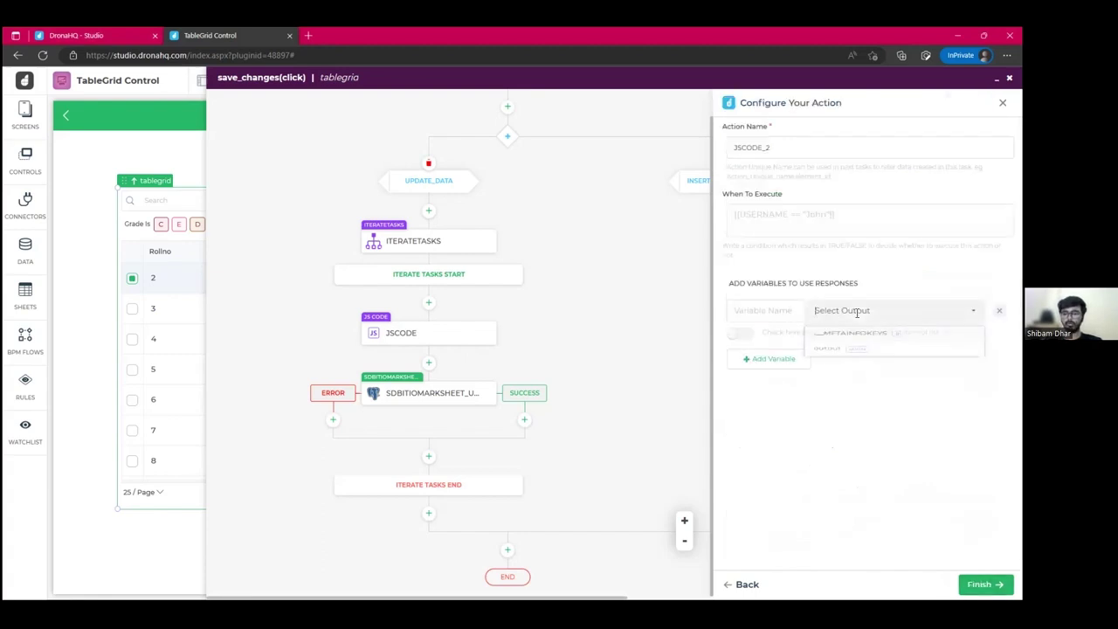
pyautogui.click(853, 367)
pyautogui.click(774, 310)
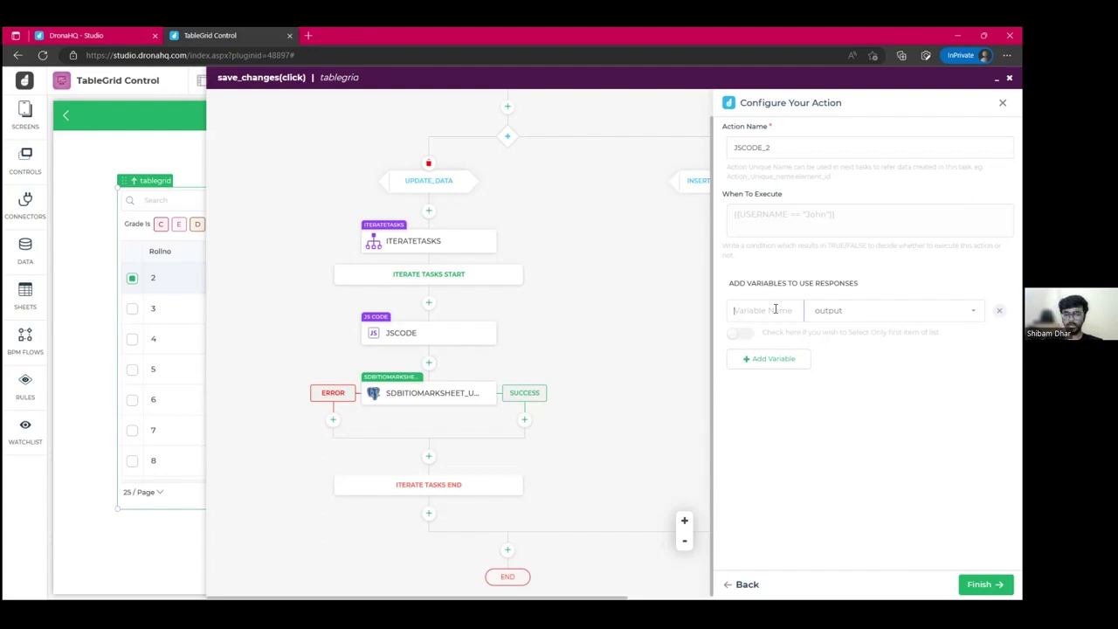
pyautogui.write('res')
pyautogui.write('ords')
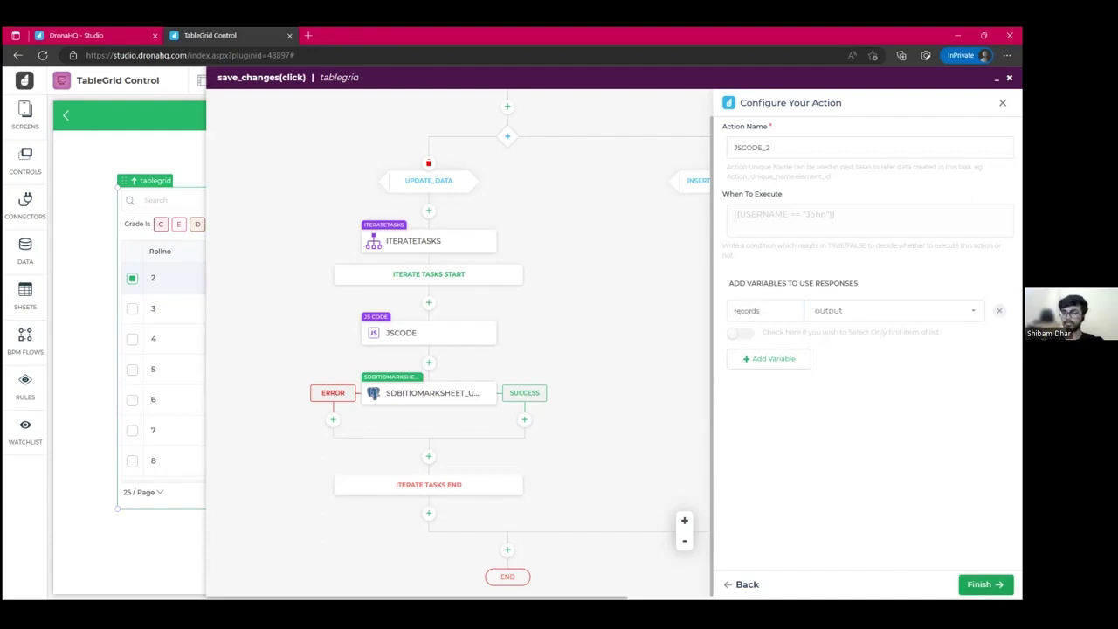
pyautogui.press('Return')
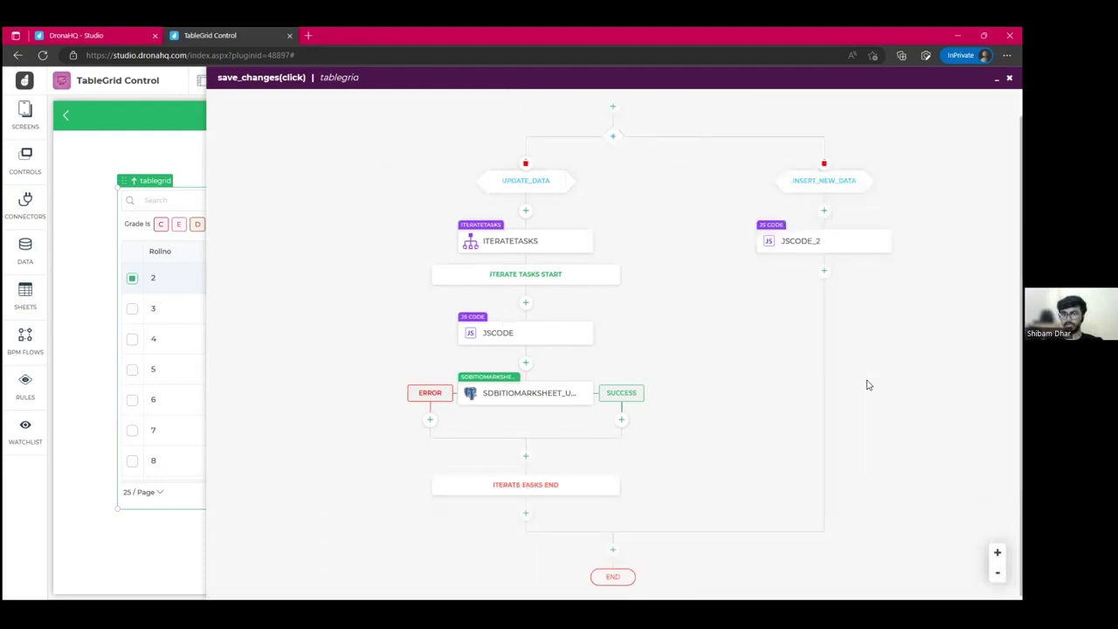
# Add the SDBitioMarksheet connector's insertNew query after JSCODE_2 in the INSERT_NEW_DATA branch.
pyautogui.click(824, 272)
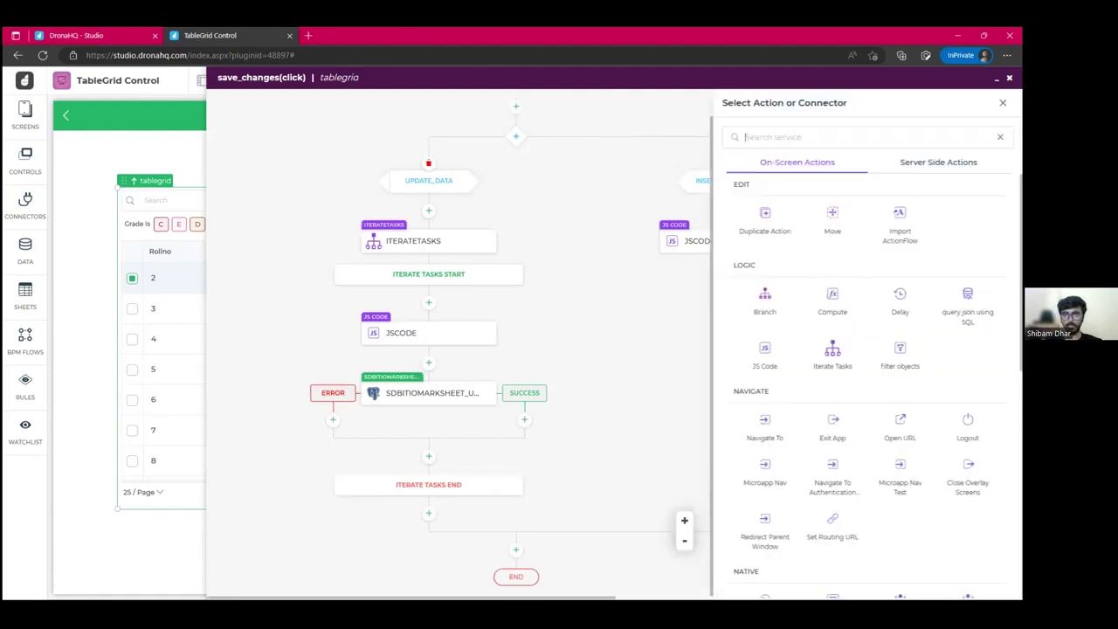
pyautogui.click(909, 162)
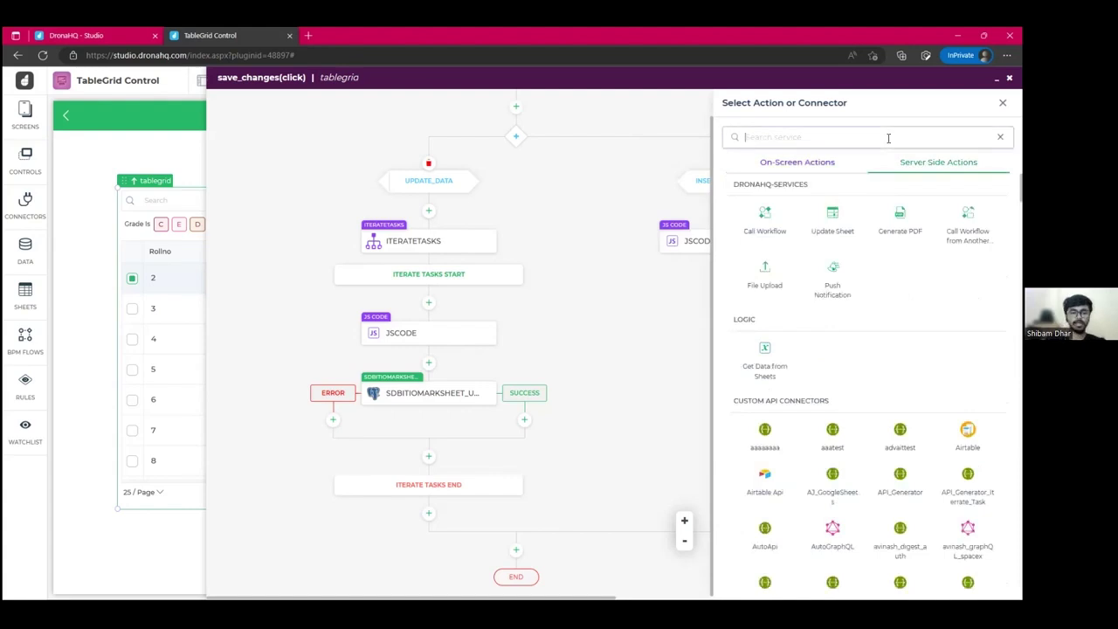
pyautogui.write('mark')
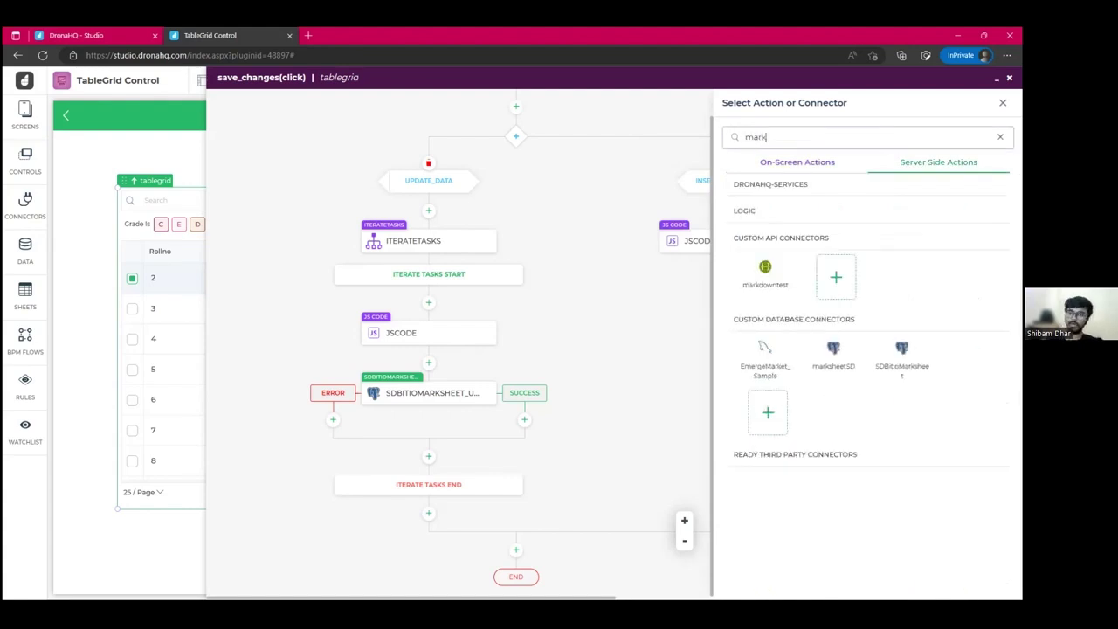
pyautogui.click(905, 347)
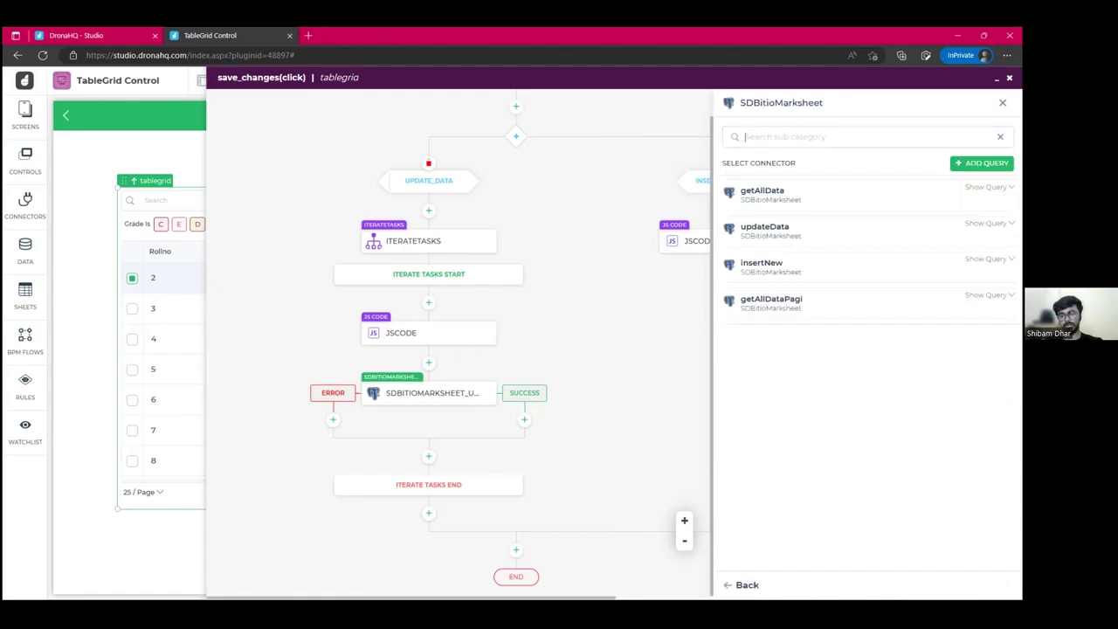
pyautogui.click(752, 267)
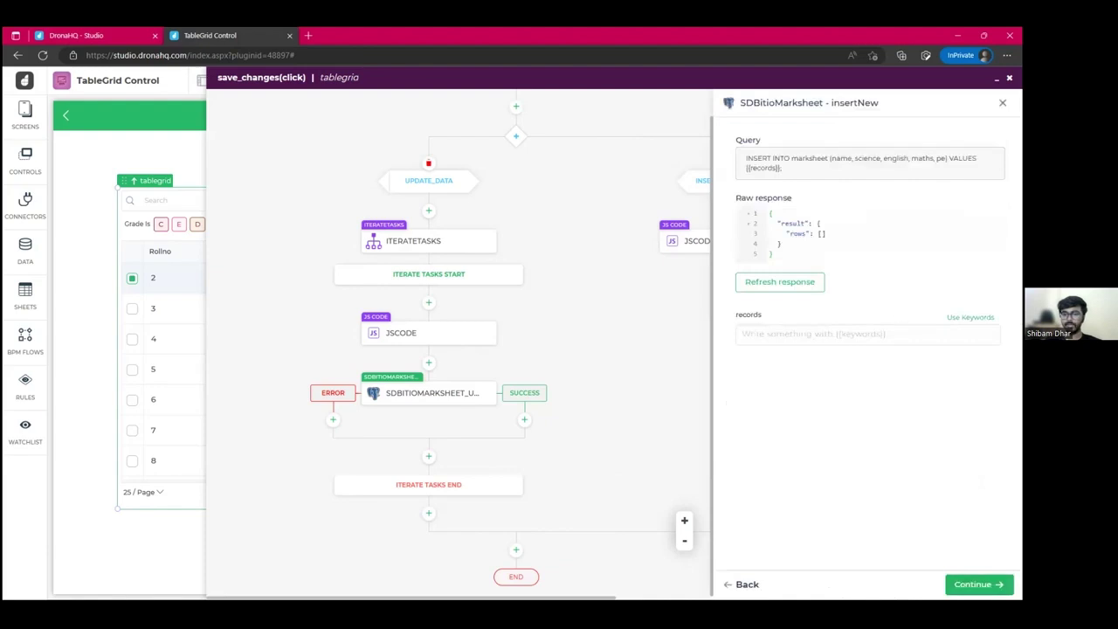
# Review the insertNew INSERT statement, map its records parameter to the JSCODE_2.records keyword, and accept the mapping.
pyautogui.click(970, 317)
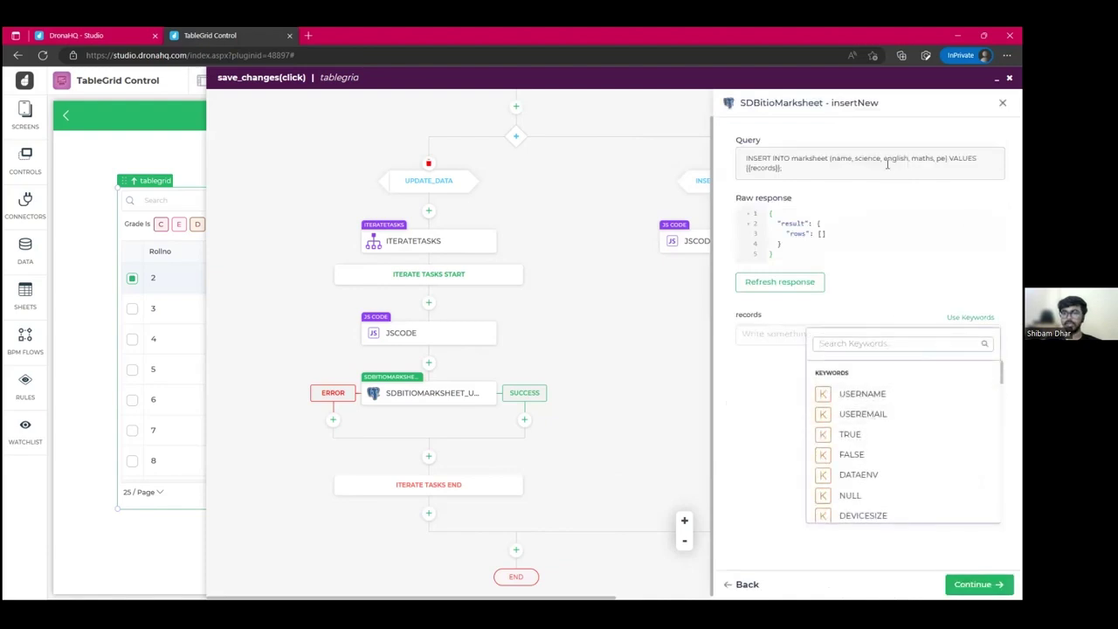
pyautogui.moveTo(740, 158); pyautogui.dragTo(807, 171)
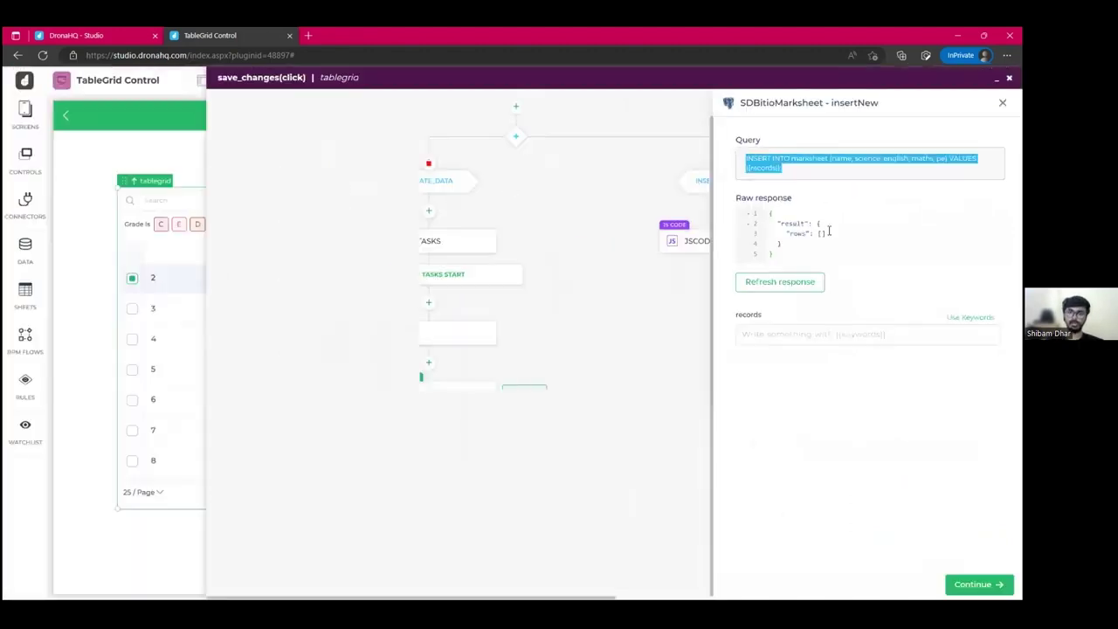
pyautogui.click(900, 335)
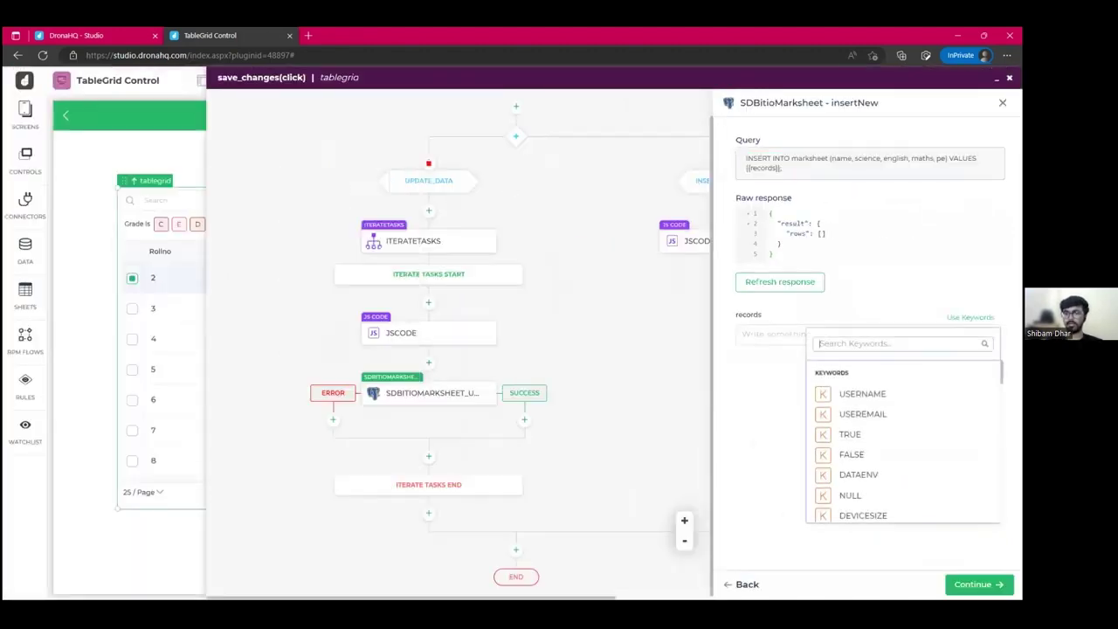
pyautogui.scroll(-10, 899, 450)
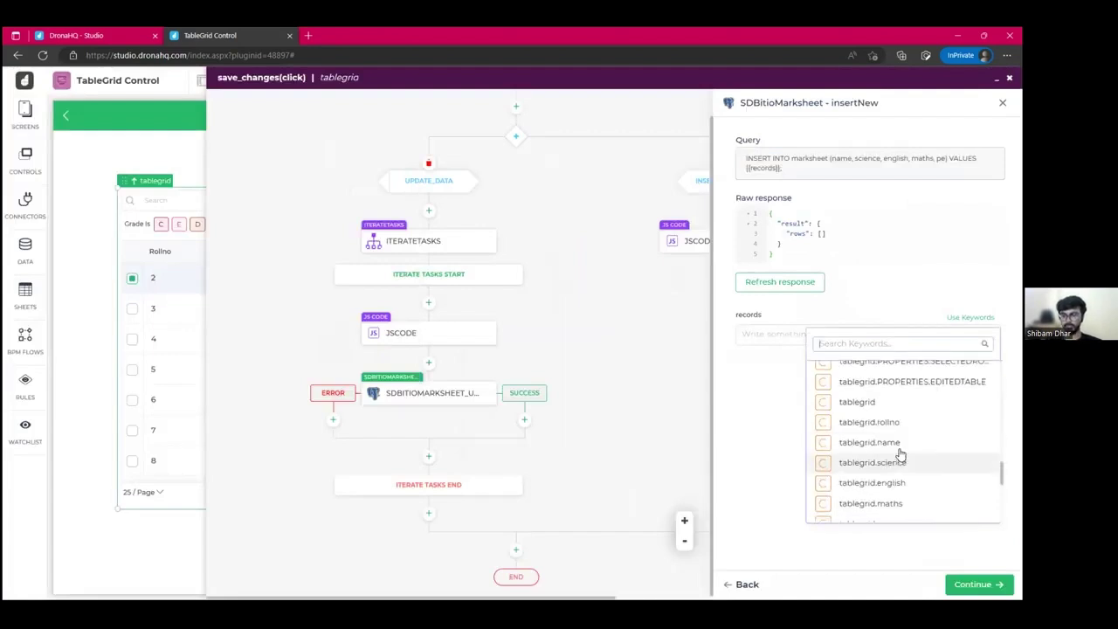
pyautogui.scroll(-5, 900, 452)
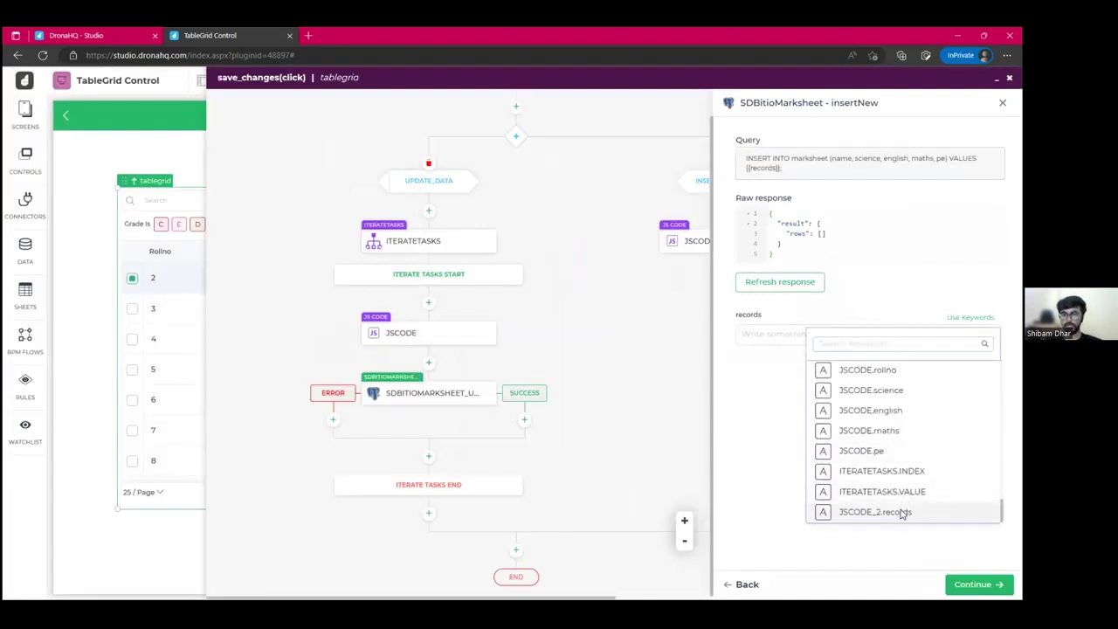
pyautogui.click(876, 512)
pyautogui.click(978, 584)
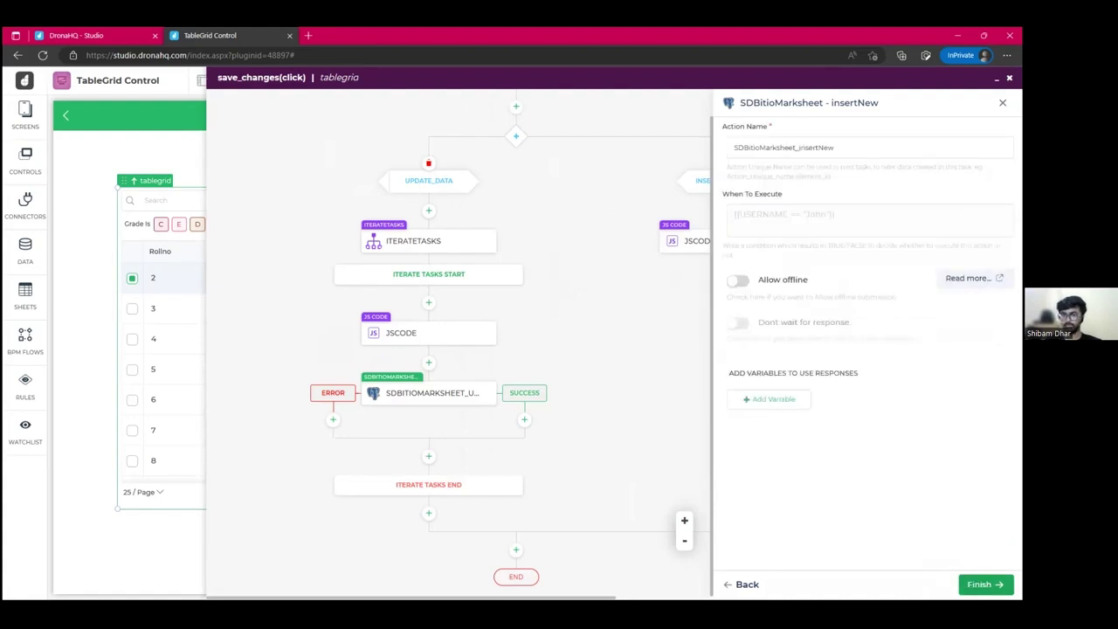
# Finish the insertNew action, and add a Reset Control Data action for tablegrid after the two branches merge.
pyautogui.click(597, 303)
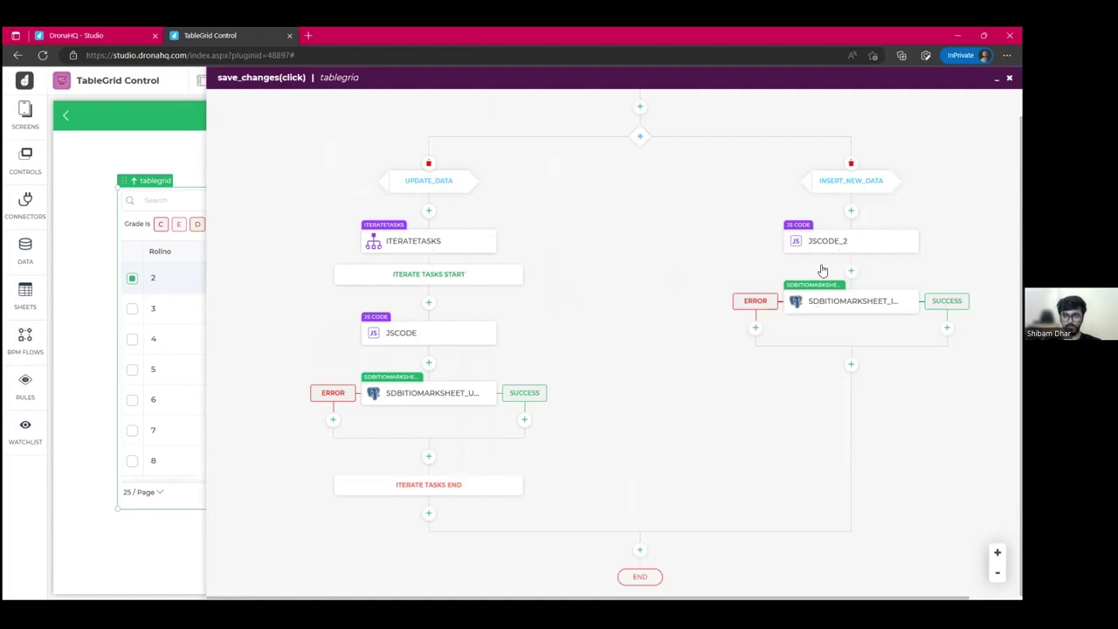
pyautogui.click(851, 271)
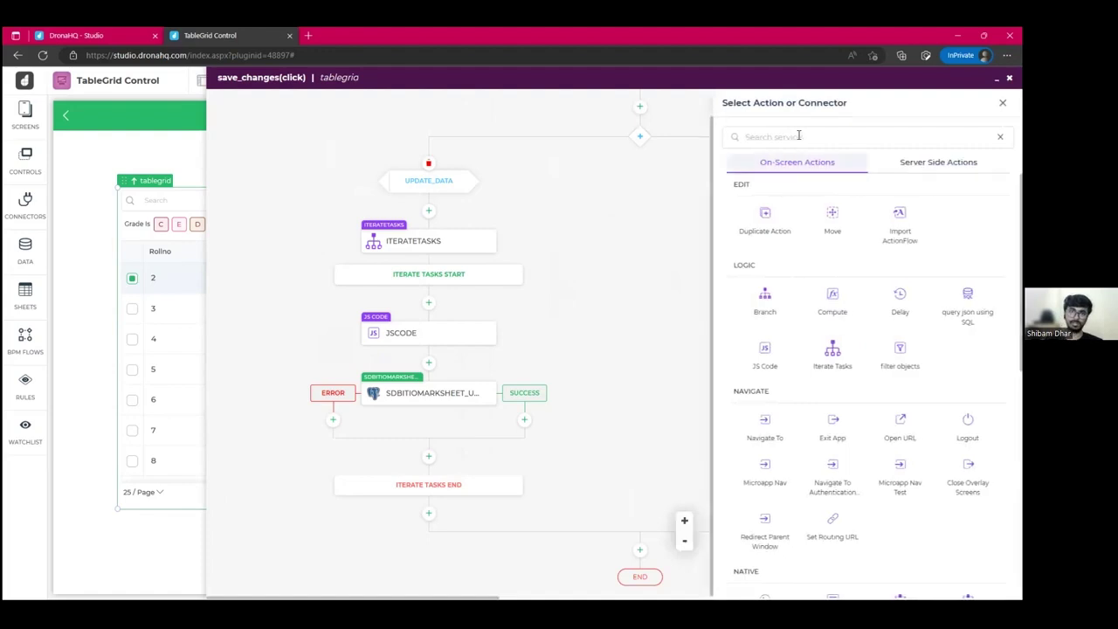
pyautogui.click(798, 135)
pyautogui.write('r')
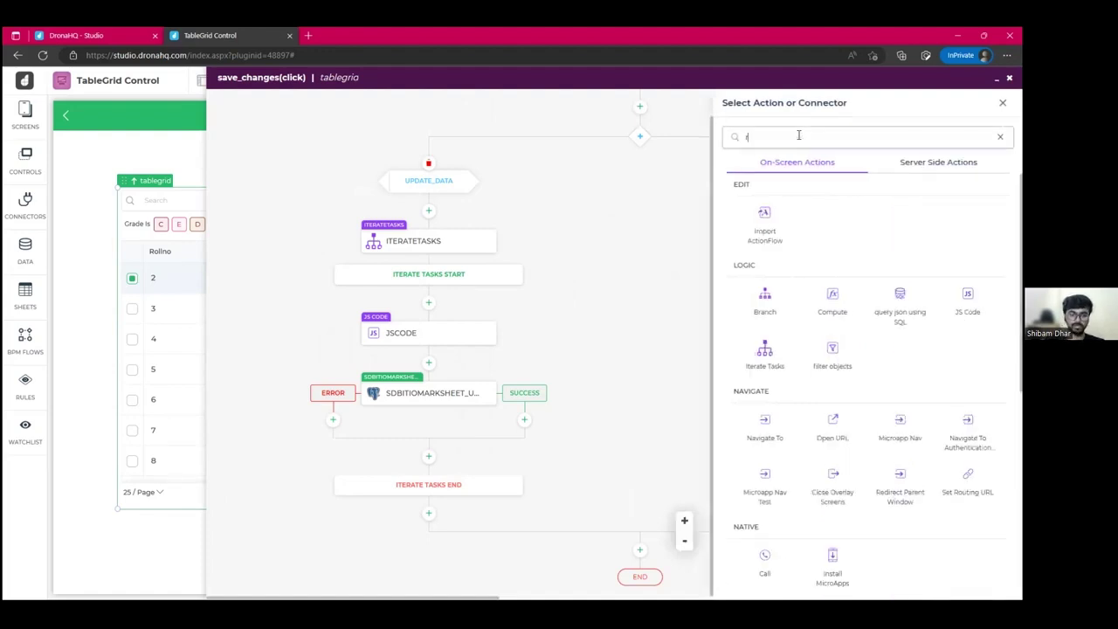
pyautogui.write('eset')
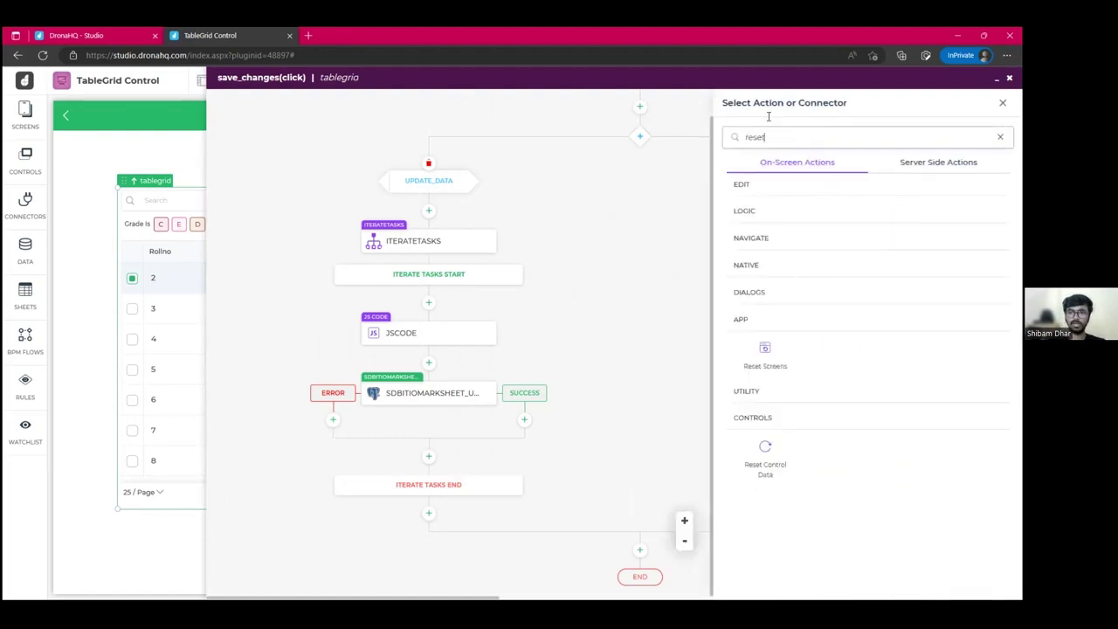
pyautogui.click(767, 450)
pyautogui.click(868, 161)
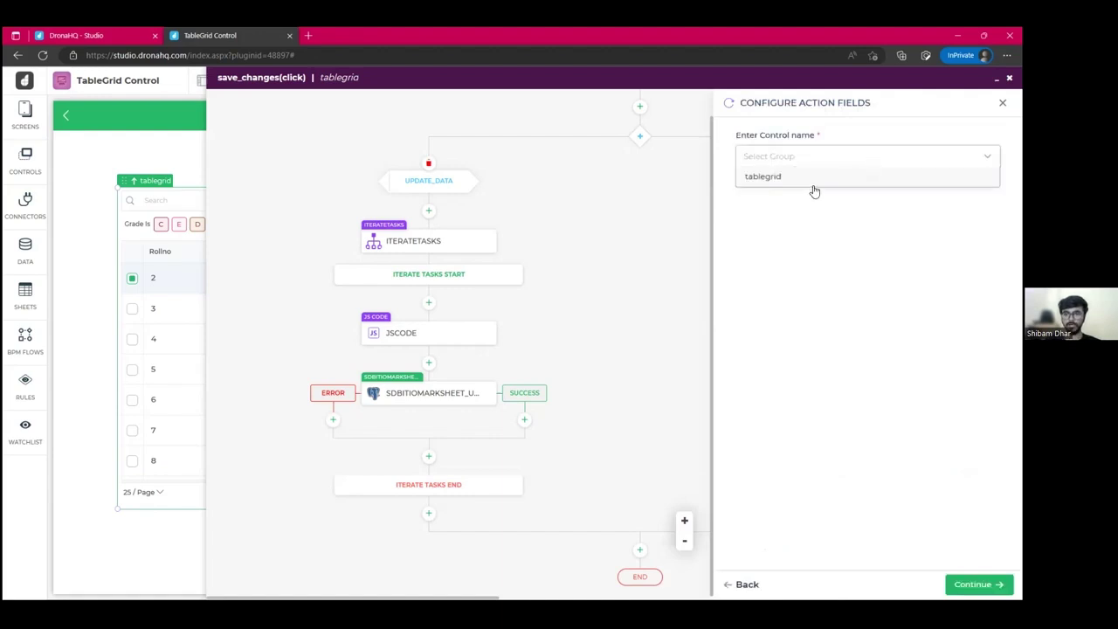
pyautogui.click(813, 180)
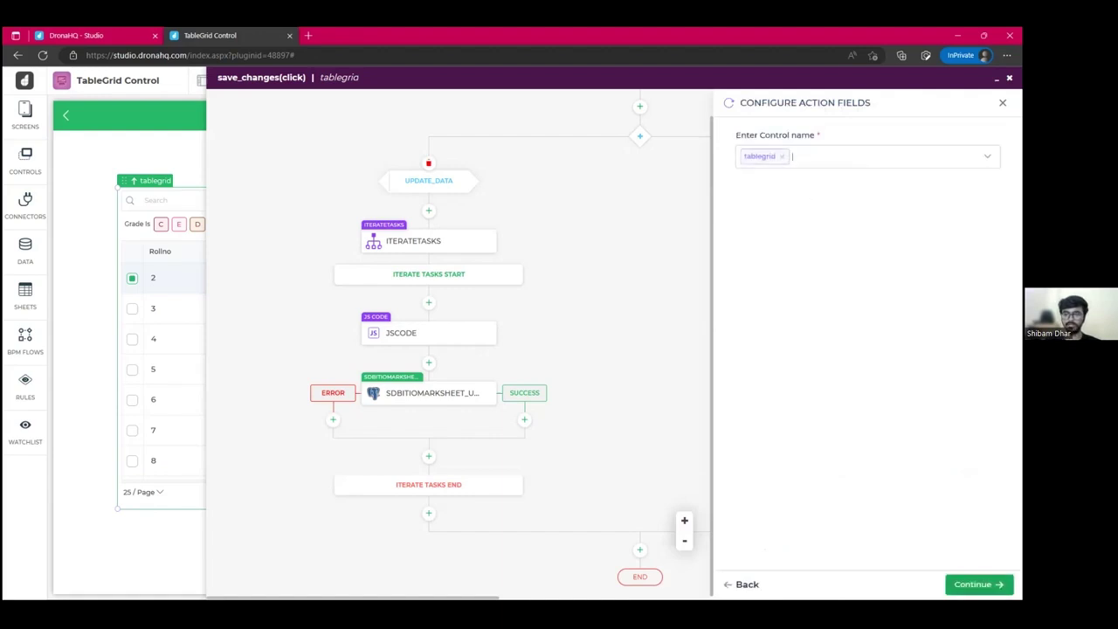
pyautogui.click(978, 584)
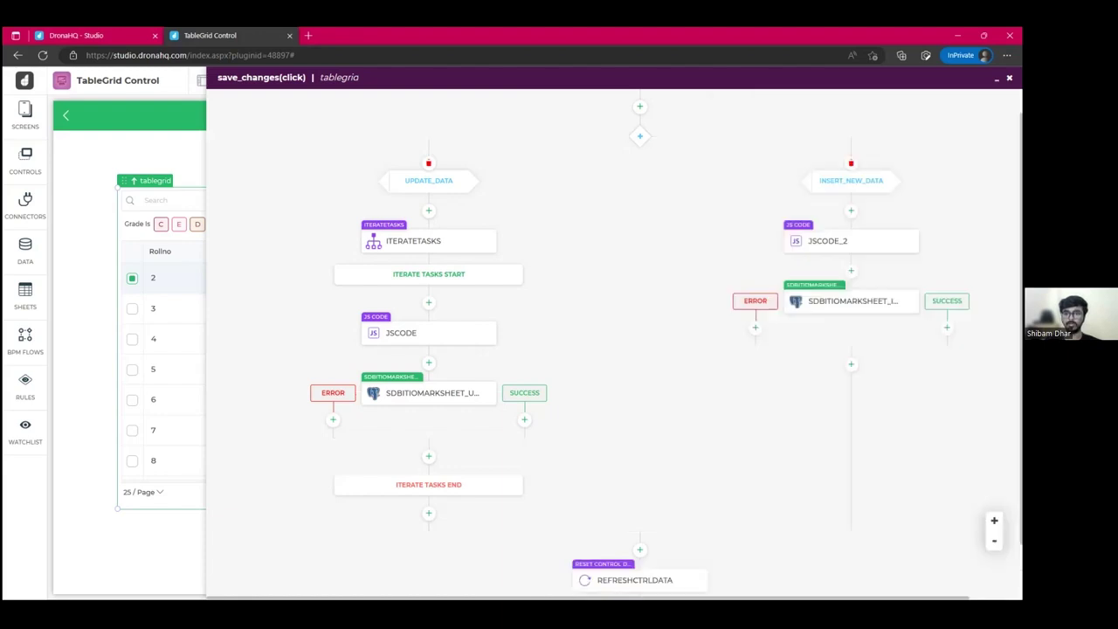
pyautogui.click(980, 584)
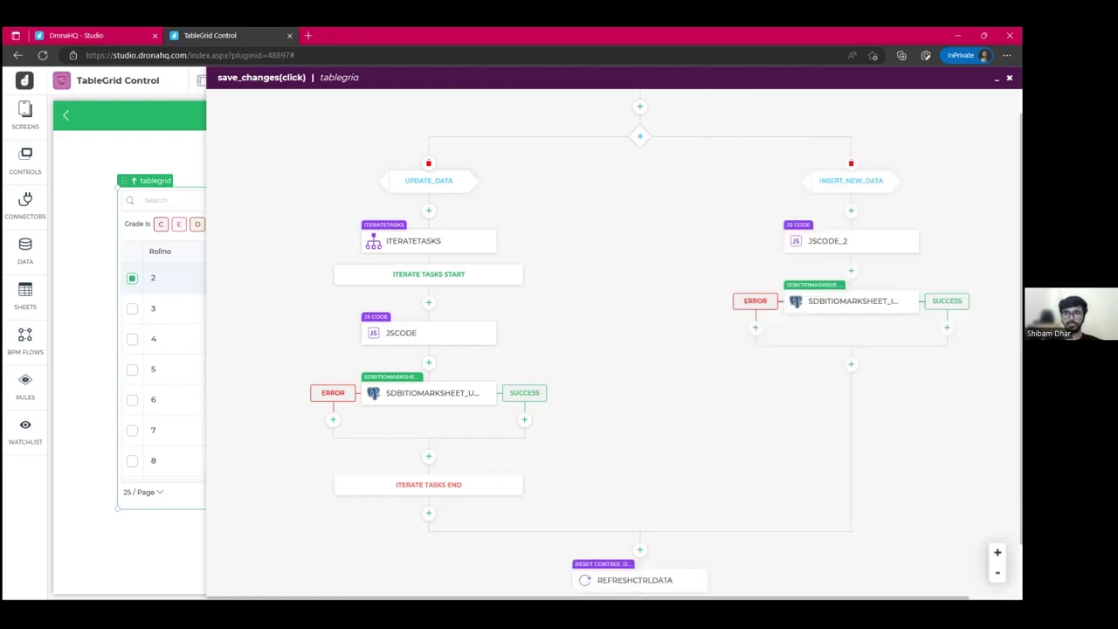
# Check the array source of the ITERATETASKS action, and close the save_changes flow to preview the app.
pyautogui.click(425, 247)
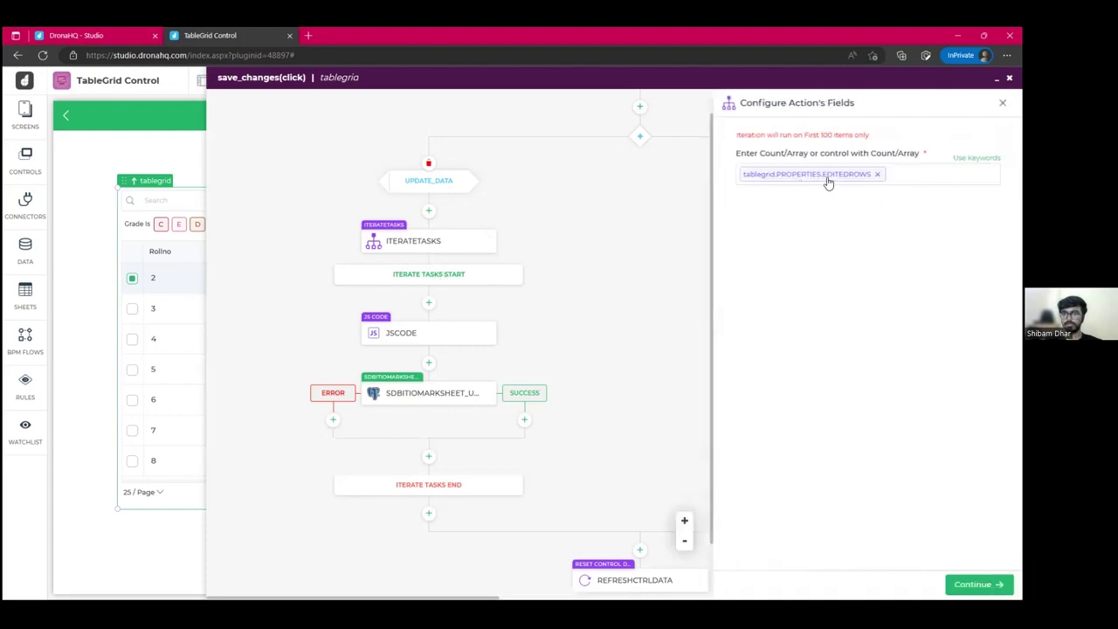
pyautogui.click(1008, 78)
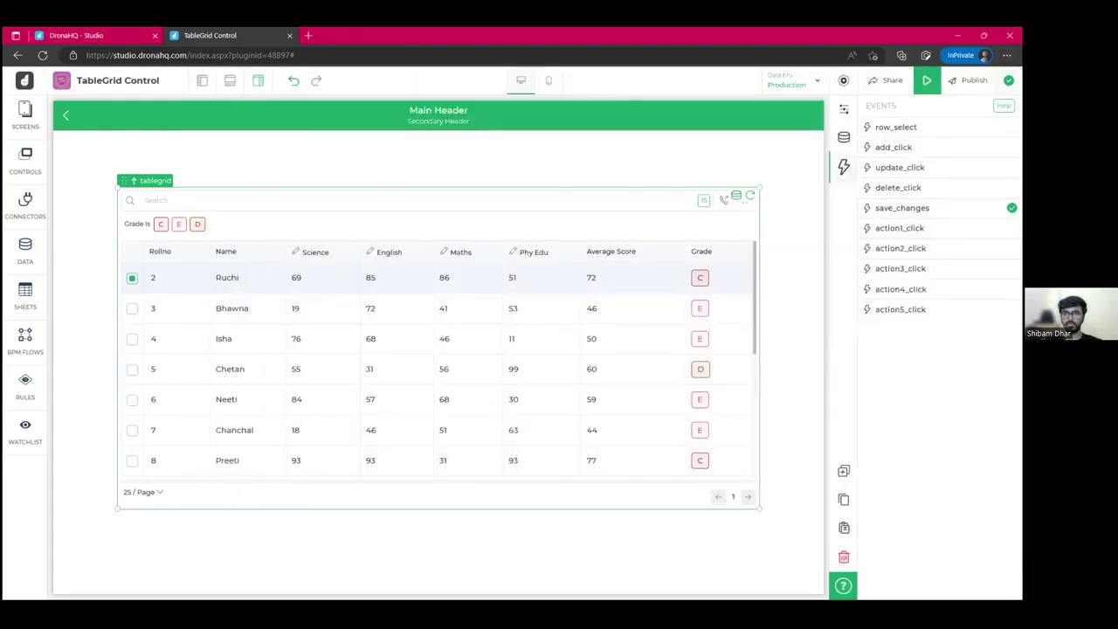
pyautogui.click(927, 79)
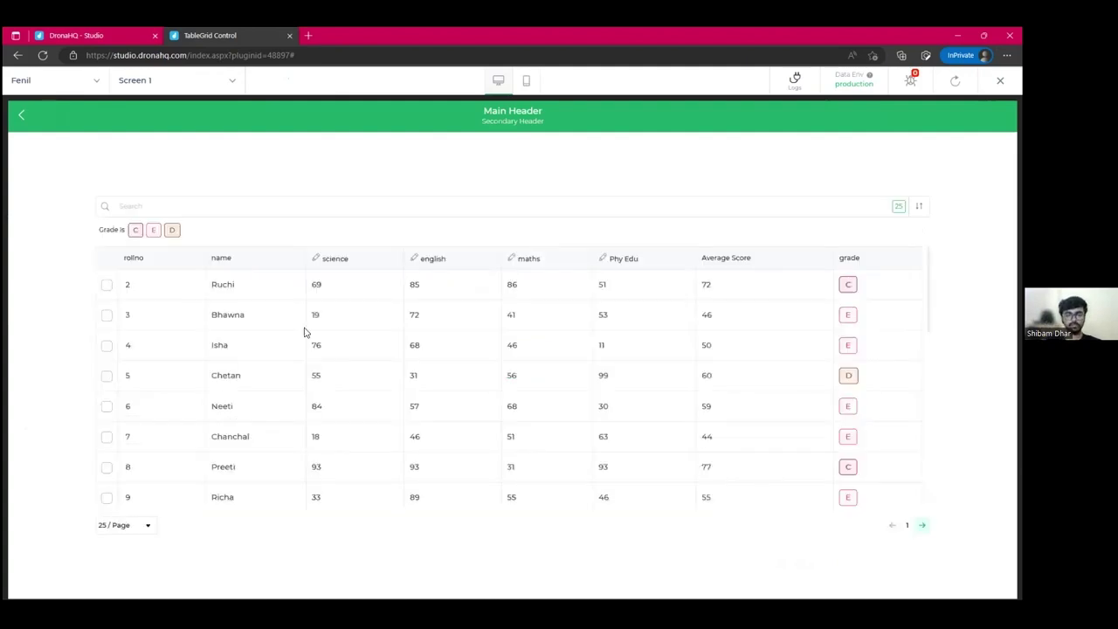
# Add an empty row at the end of the table's second page.
pyautogui.scroll(-3, 292, 332)
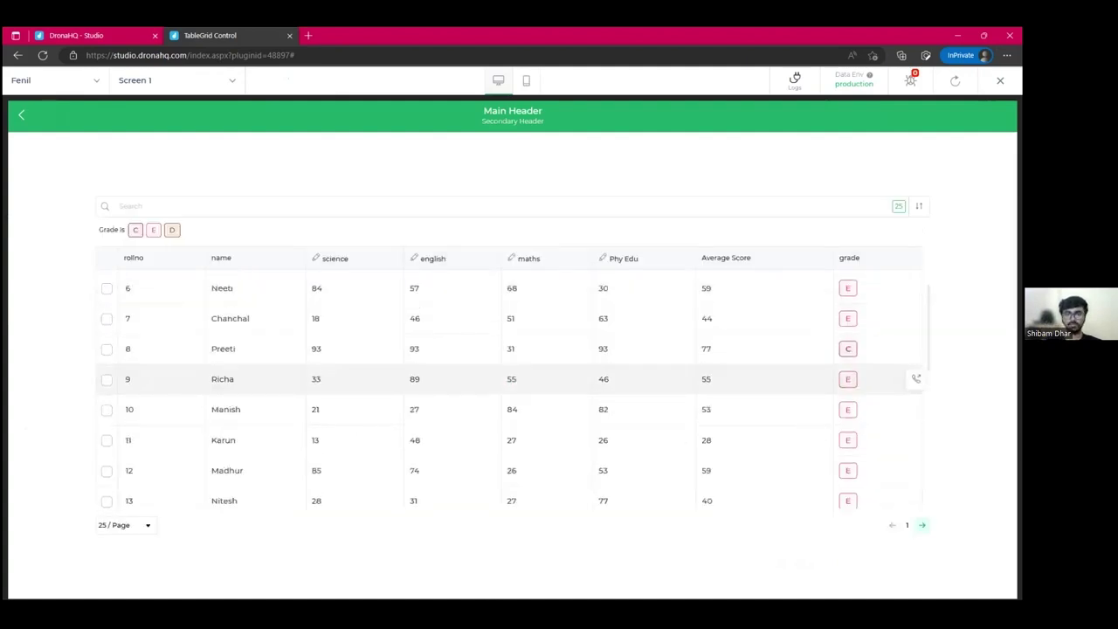
pyautogui.scroll(-7, 689, 469)
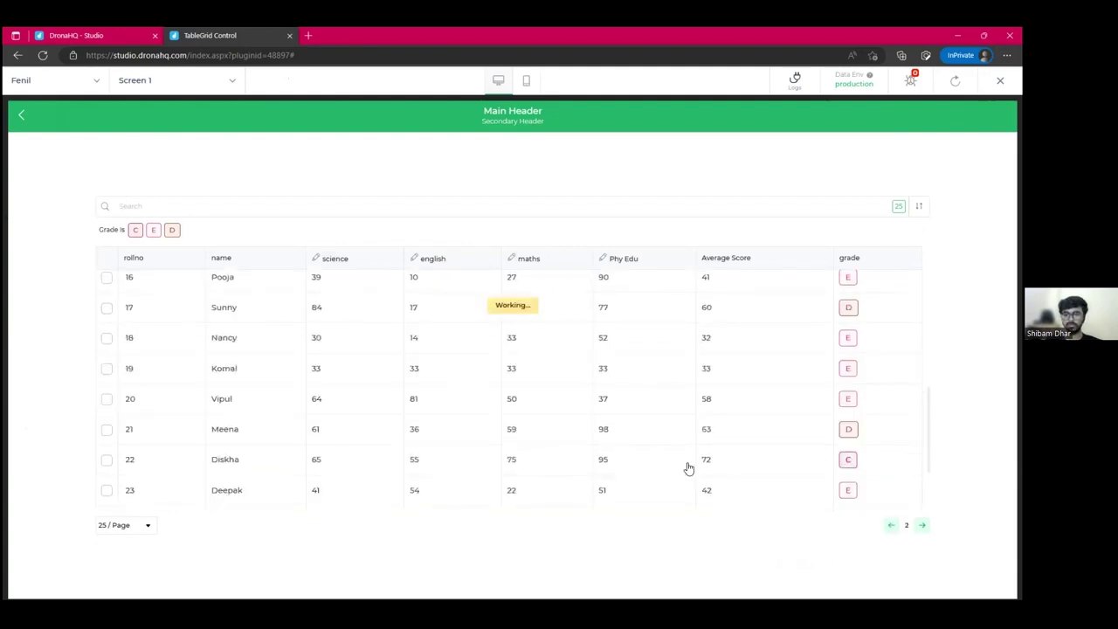
pyautogui.scroll(-5, 369, 398)
pyautogui.click(145, 472)
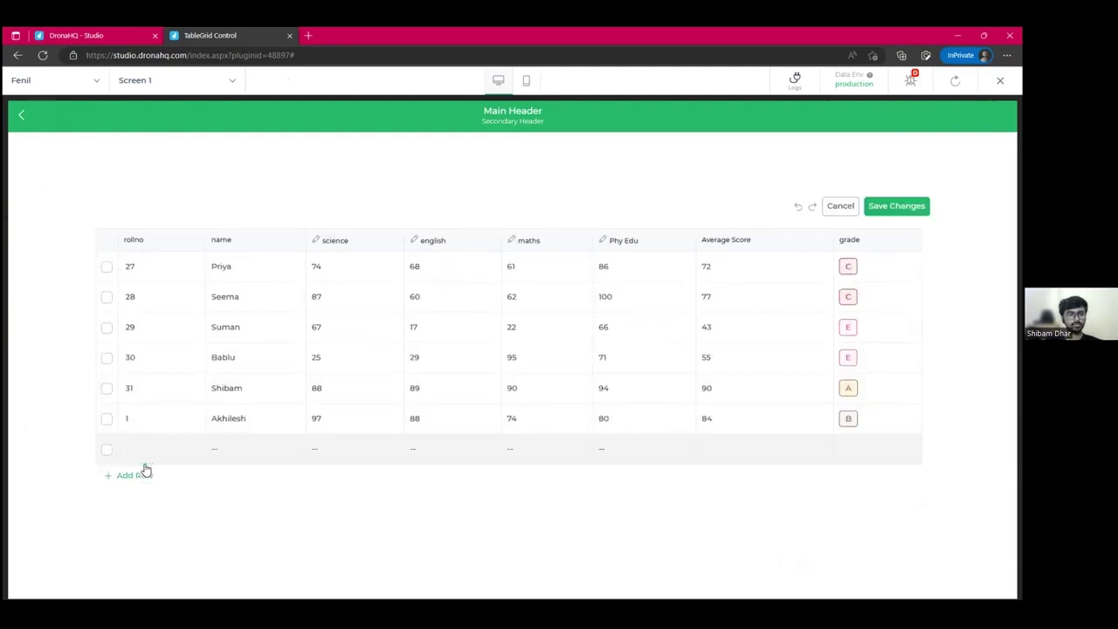
# Enter the student's first name in the new row and set the science mark to 78.
pyautogui.click(227, 448)
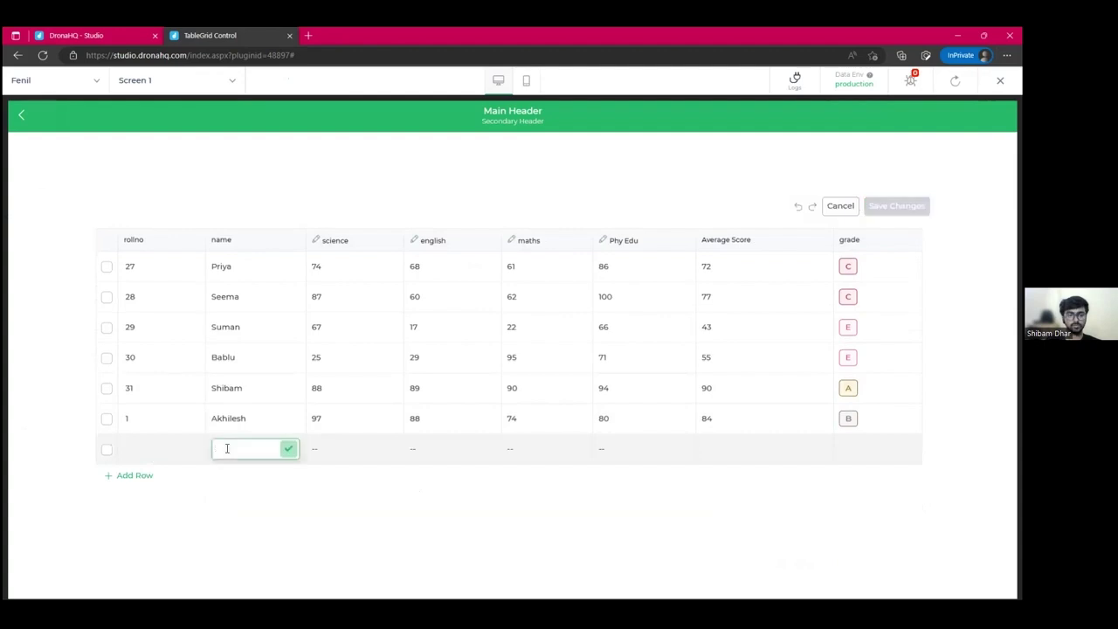
pyautogui.write('Jai')
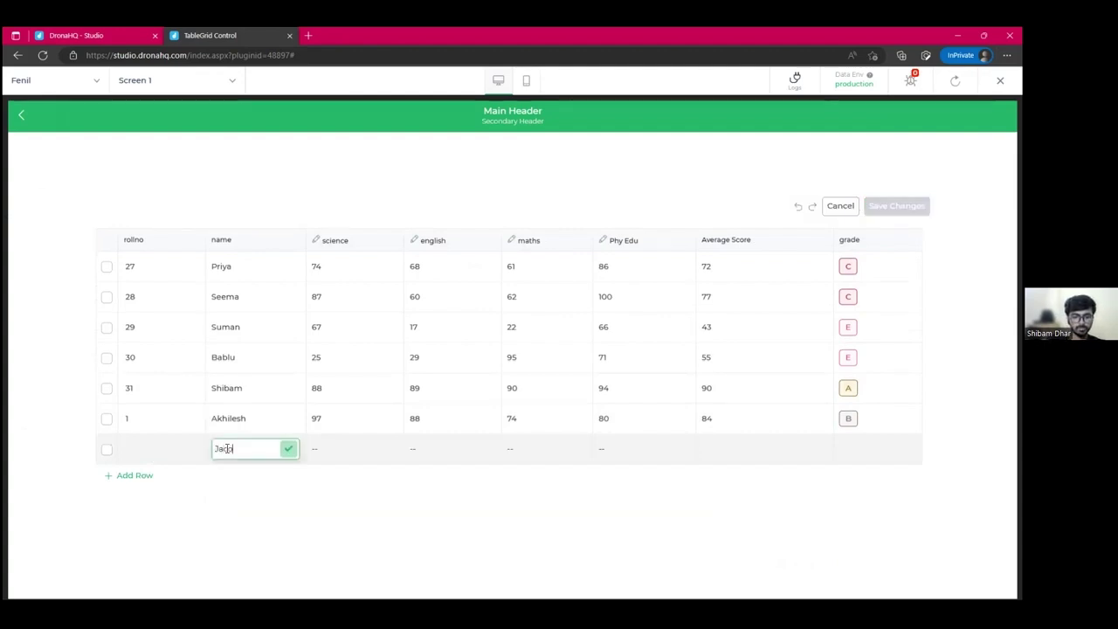
pyautogui.write('ob')
pyautogui.press('Return')
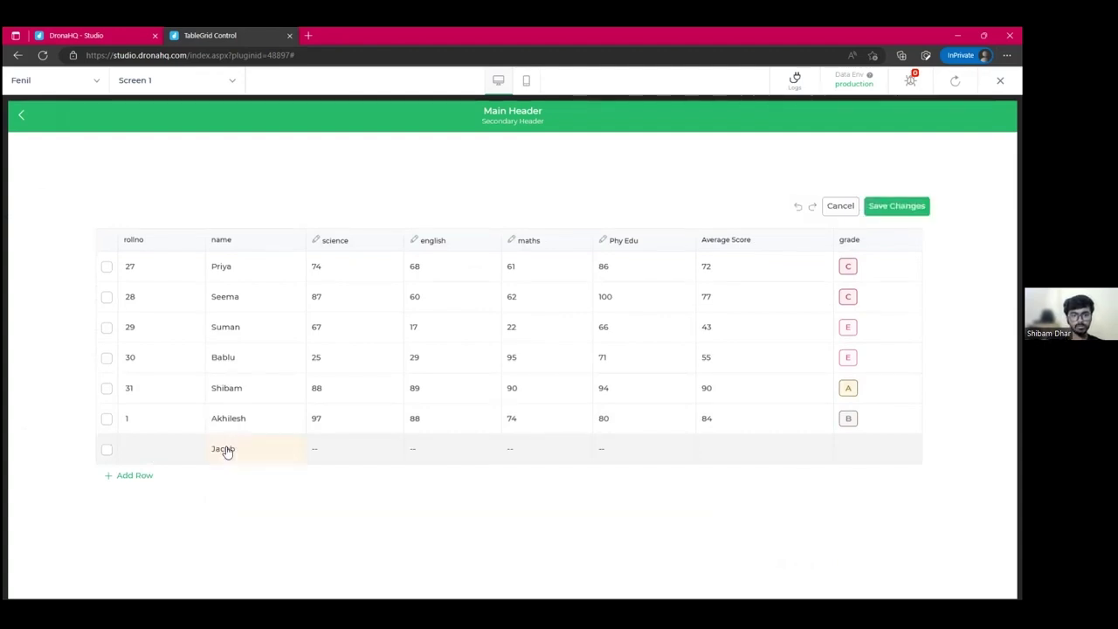
pyautogui.click(357, 454)
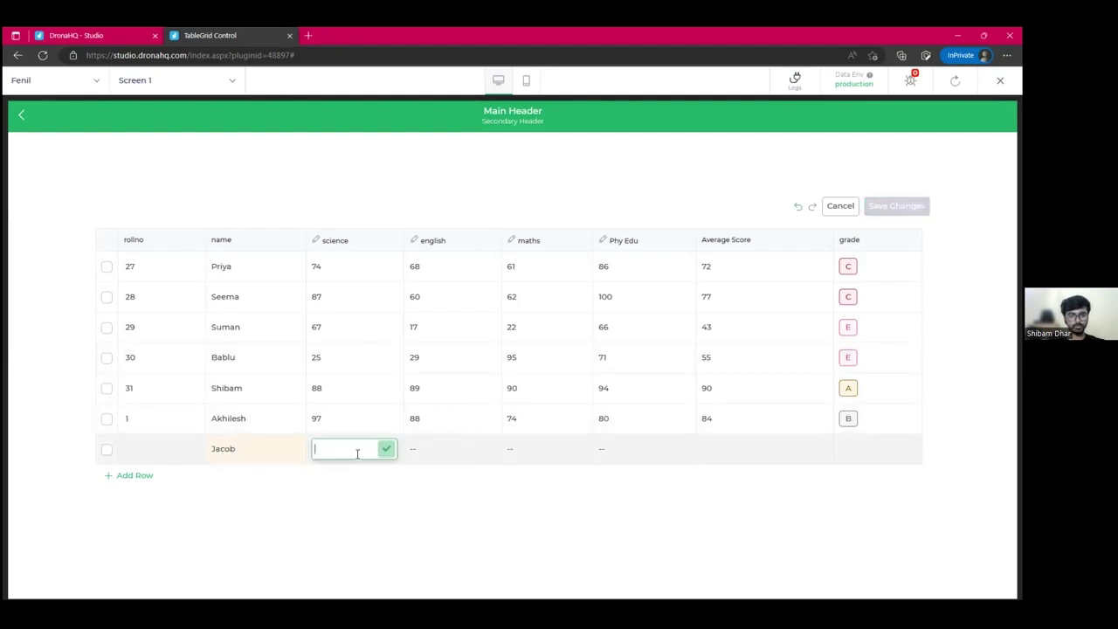
pyautogui.write('78')
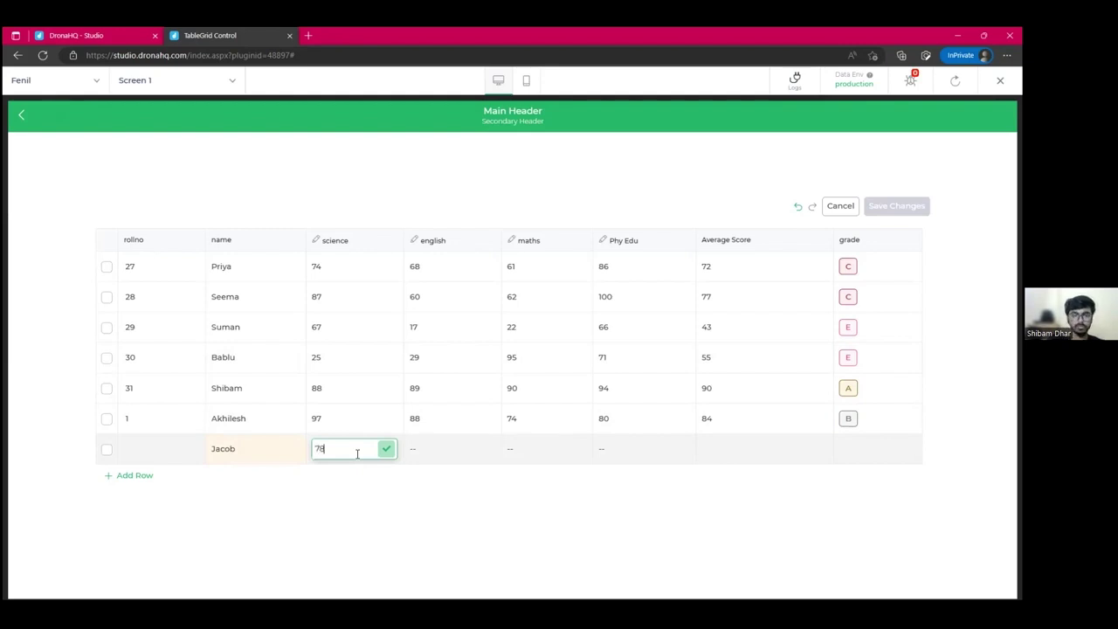
pyautogui.press('Return')
# Set the new row's english mark to 85, maths to 88 and Phy Edu to 69.
pyautogui.click(438, 447)
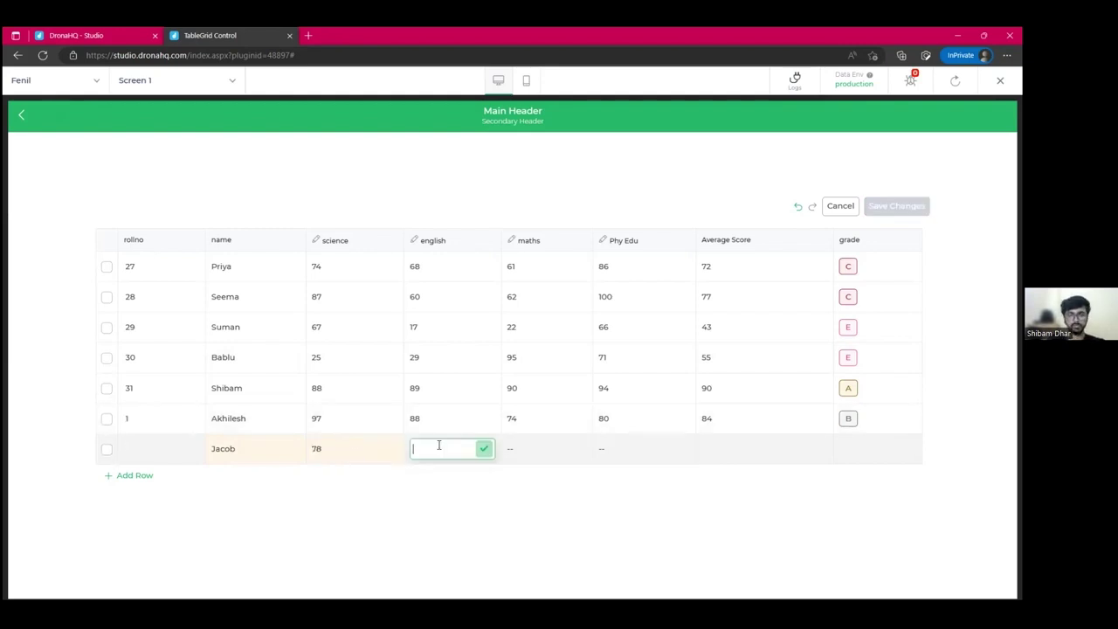
pyautogui.write('85')
pyautogui.press('Return')
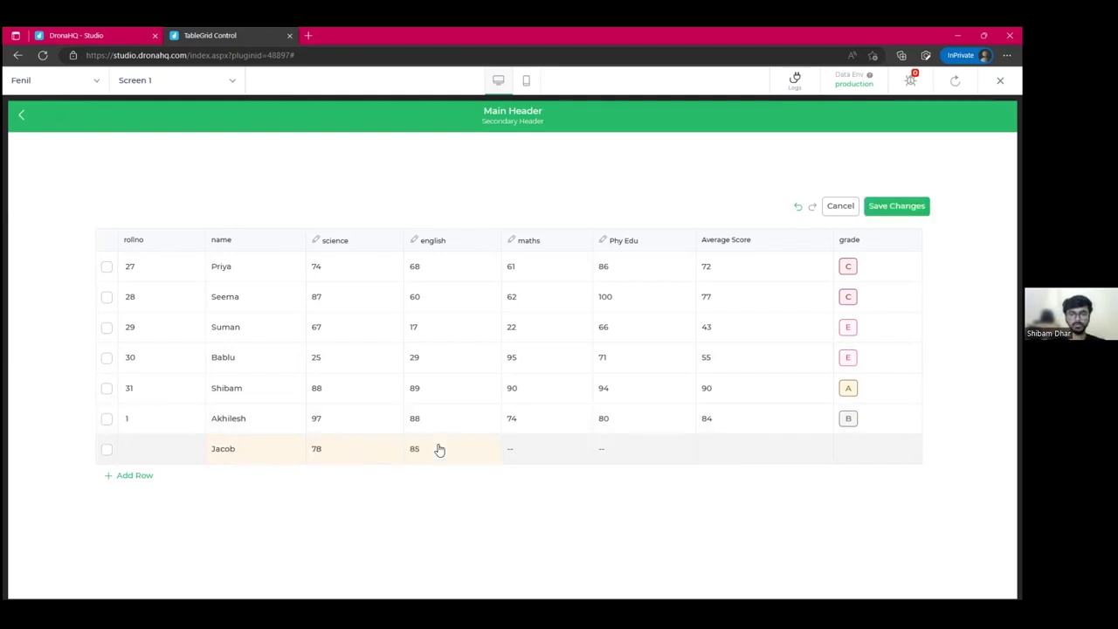
pyautogui.click(528, 452)
pyautogui.write('88')
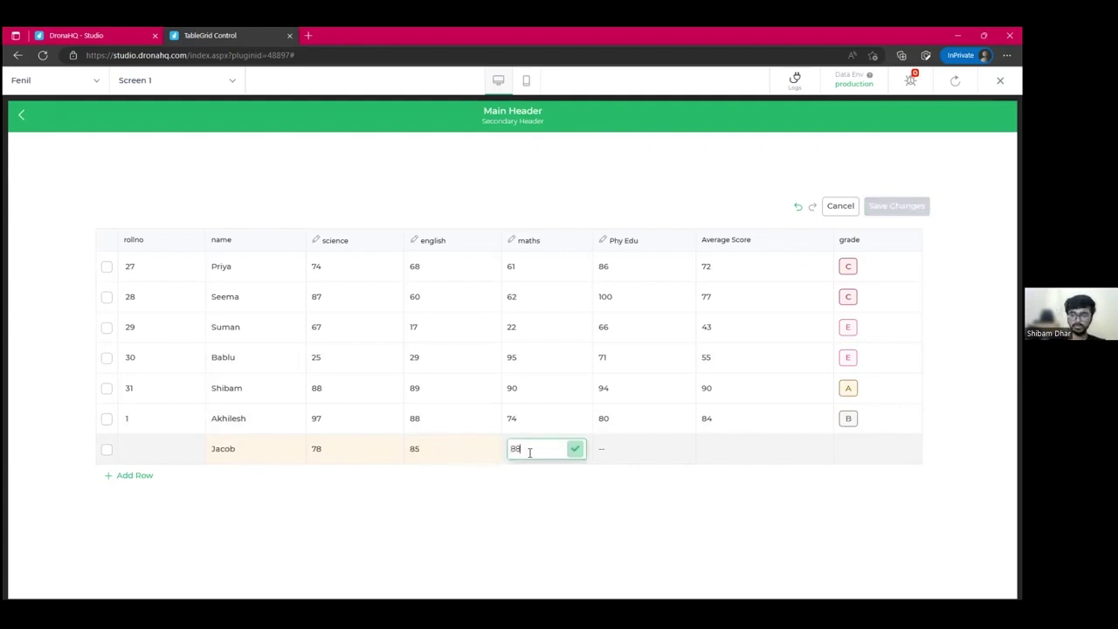
pyautogui.press('Return')
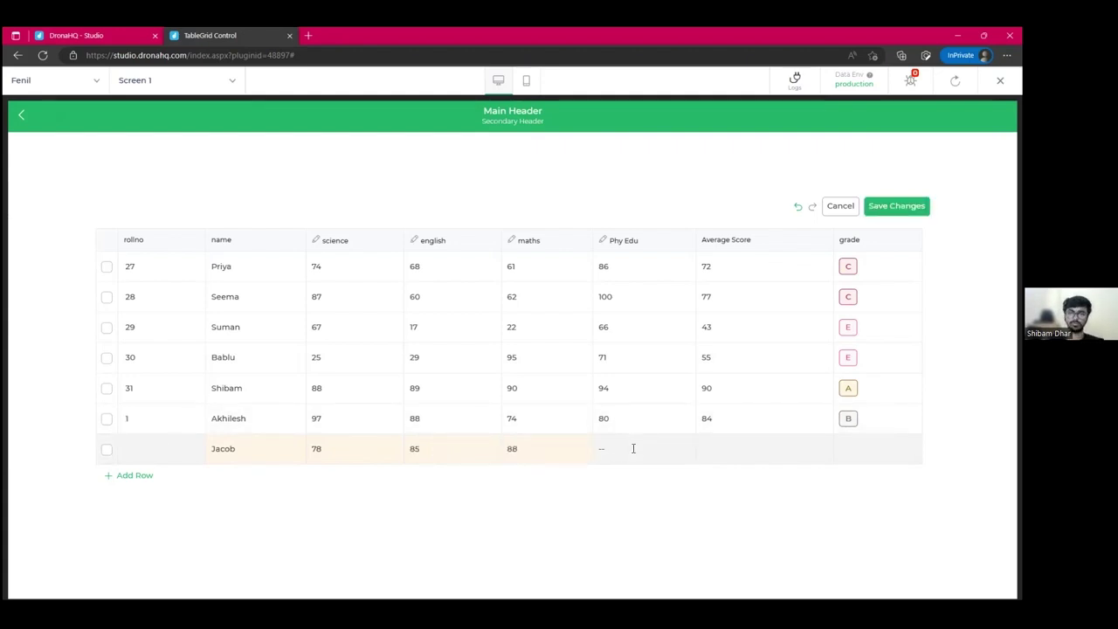
pyautogui.click(630, 449)
pyautogui.write('69')
pyautogui.press('Return')
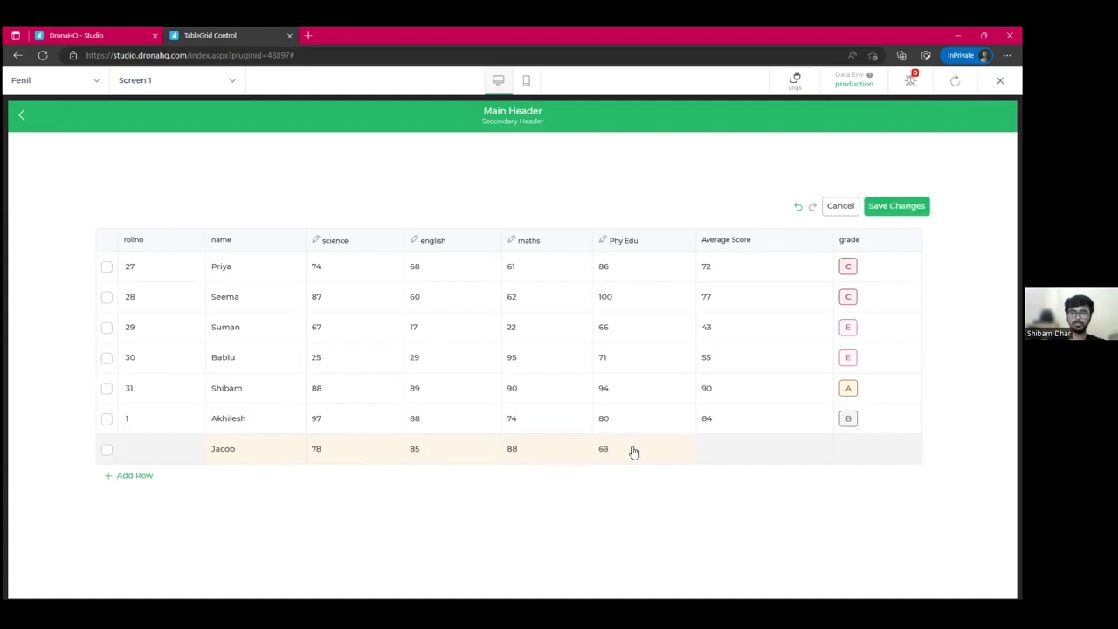
# Save the new row and check the connector calls in the logs.
pyautogui.click(908, 207)
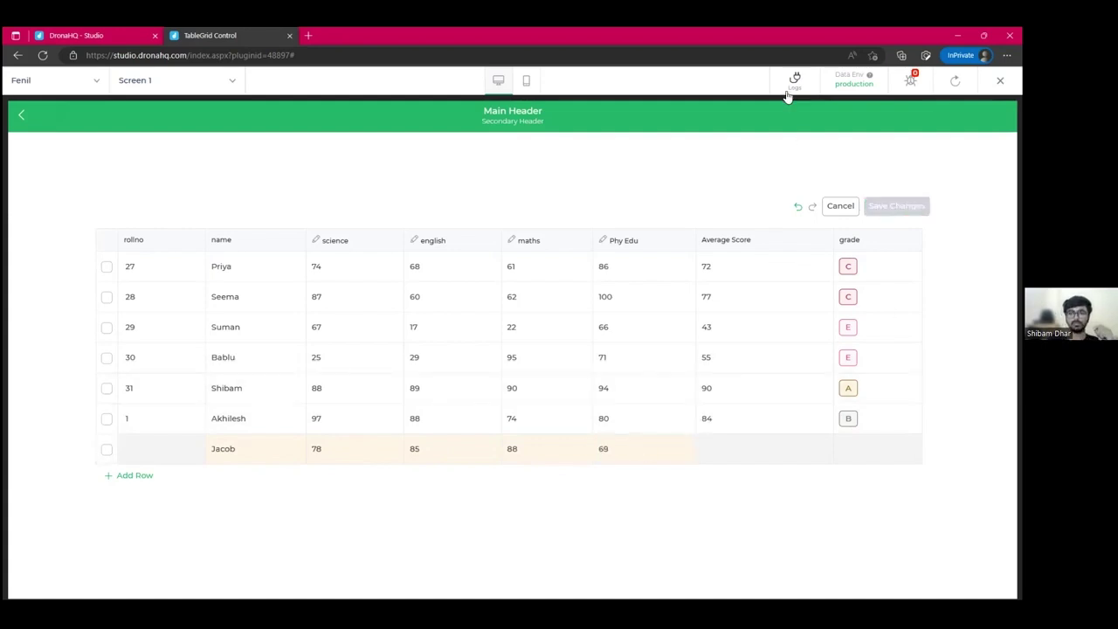
pyautogui.click(788, 98)
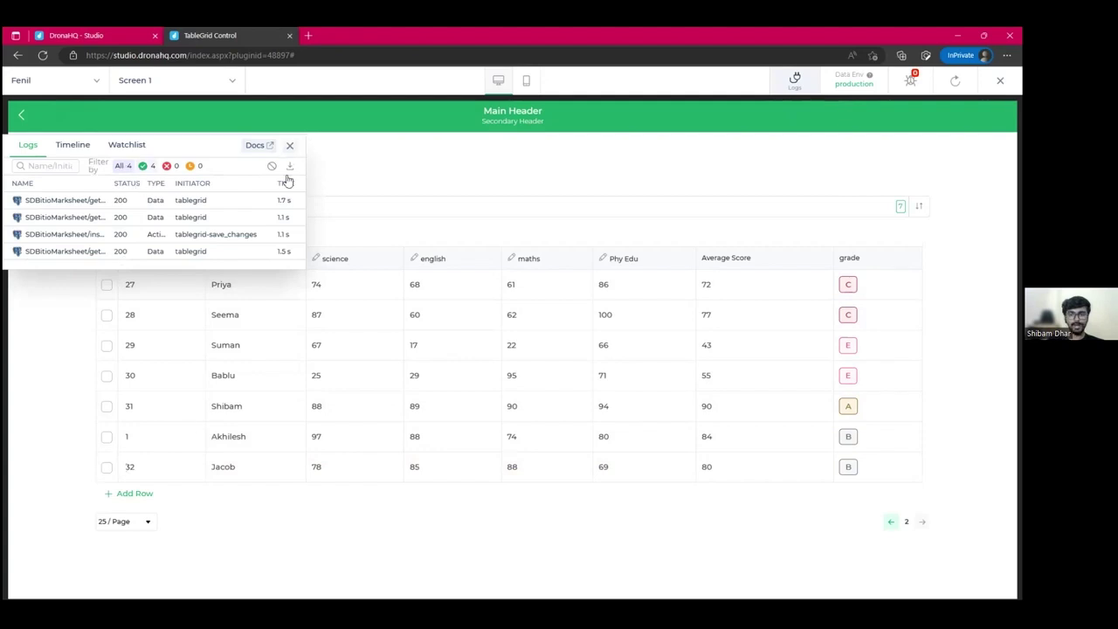
pyautogui.click(290, 144)
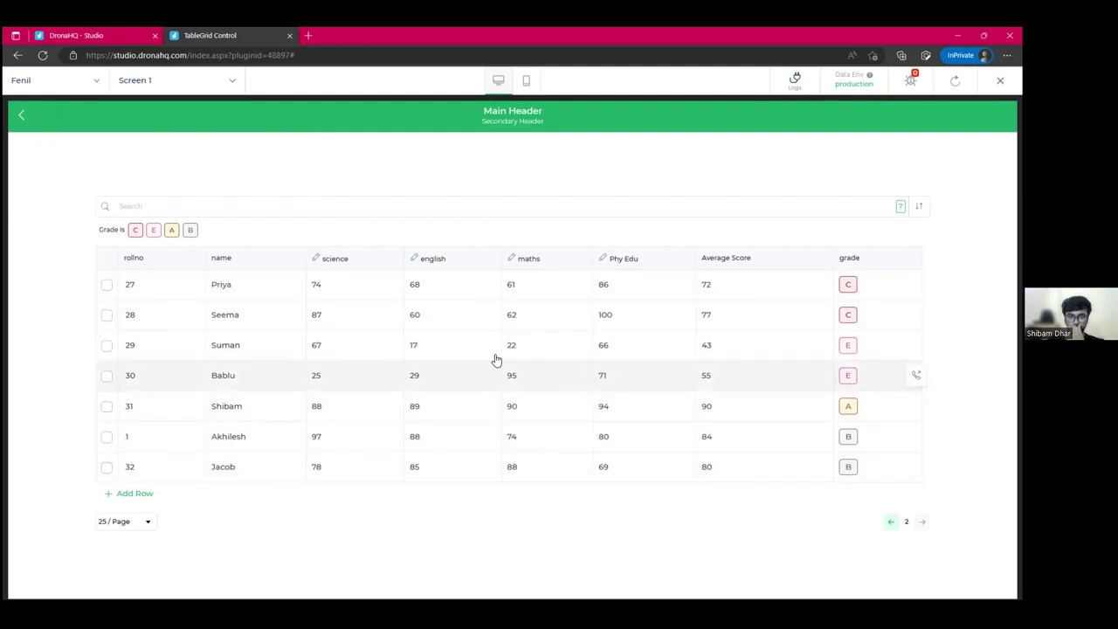
# Set the english mark in the third row of the page to 88 and save the changes.
pyautogui.doubleClick(437, 345)
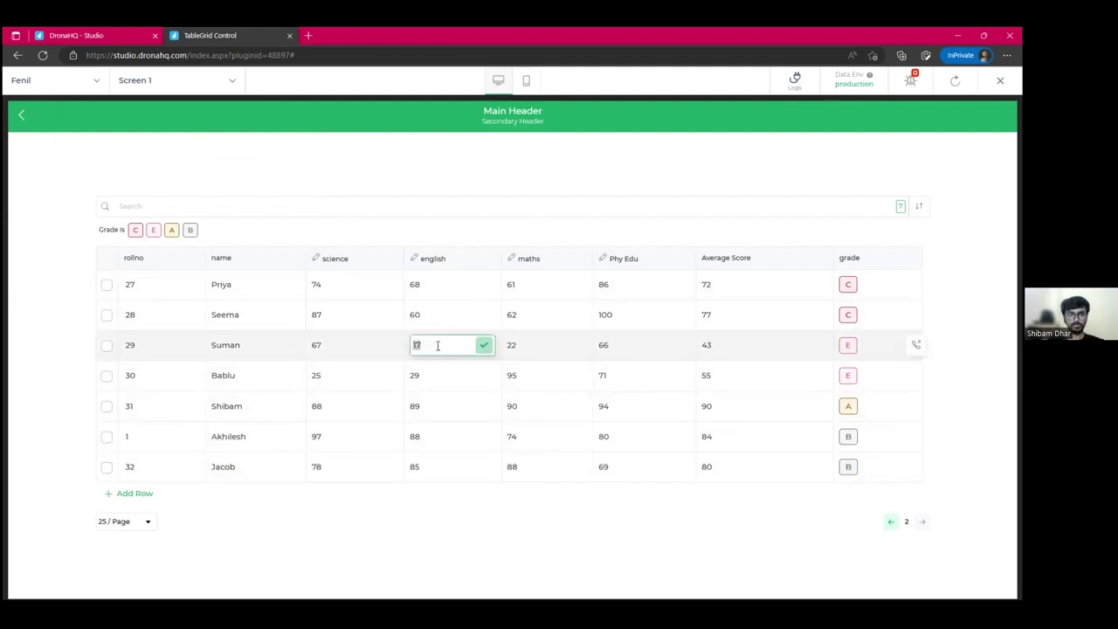
pyautogui.write('88')
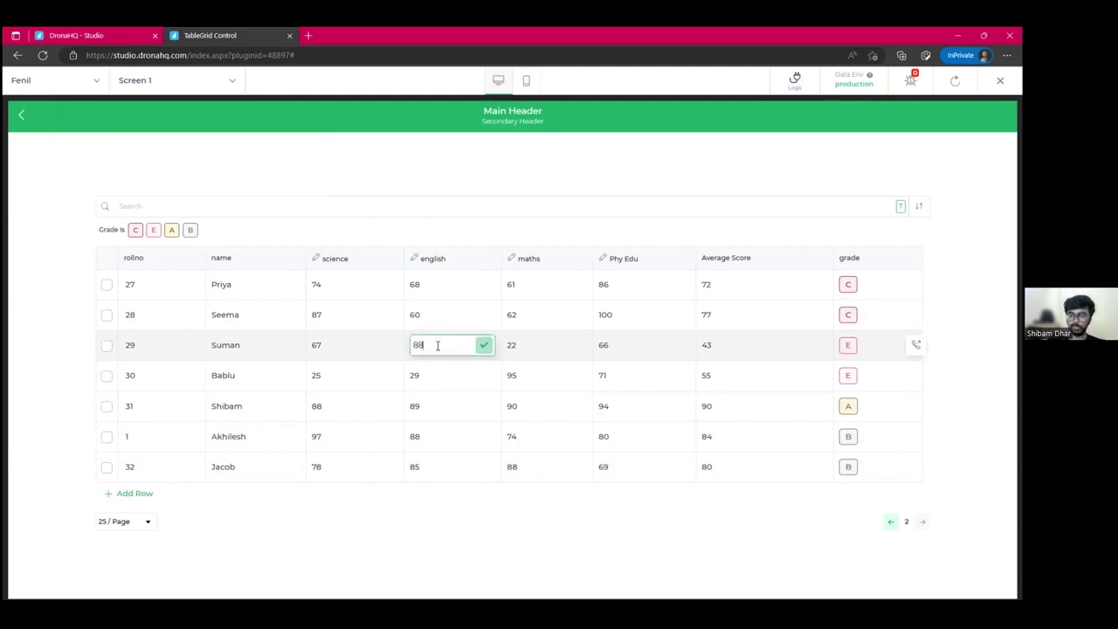
pyautogui.click(484, 346)
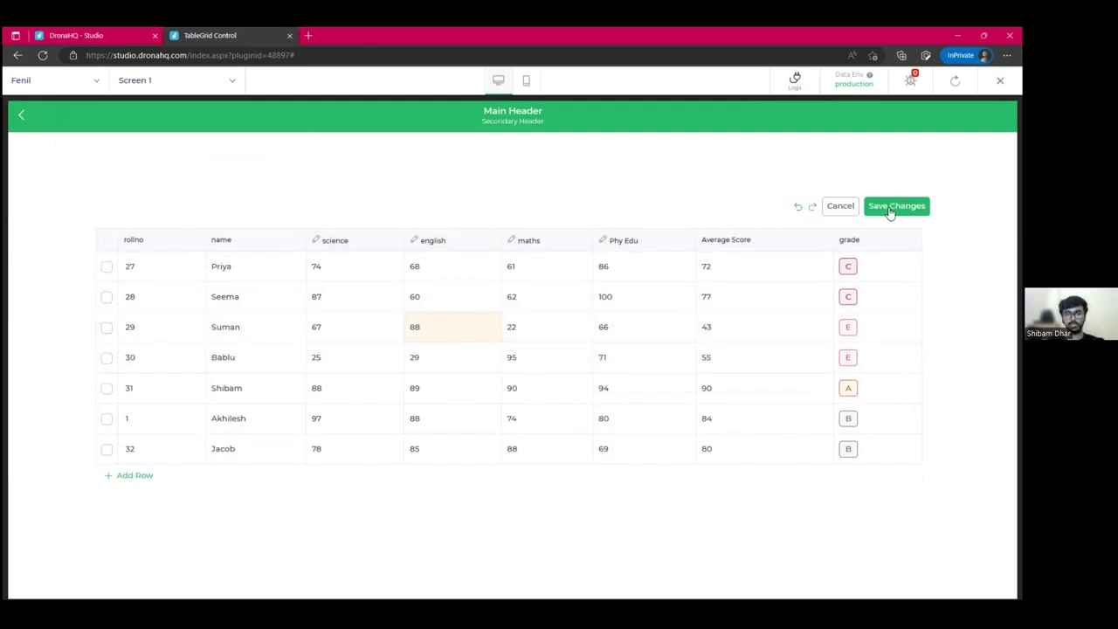
pyautogui.click(890, 211)
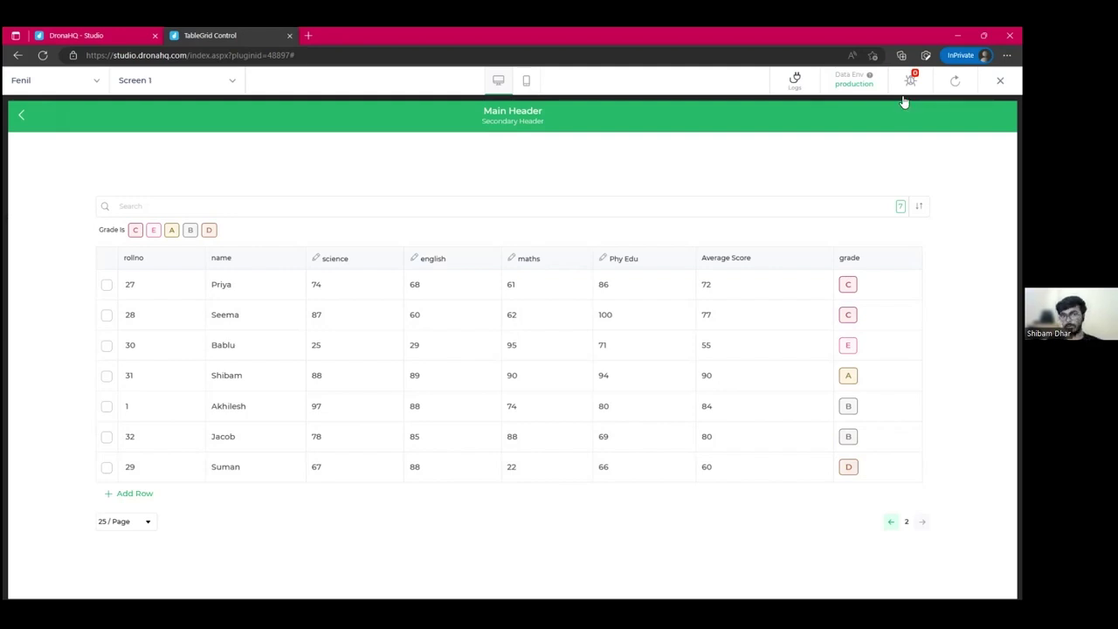
# Exit the preview, then move tablegrid to the upper-left corner of the app screen and shrink it to free space beside it.
pyautogui.press('Escape')
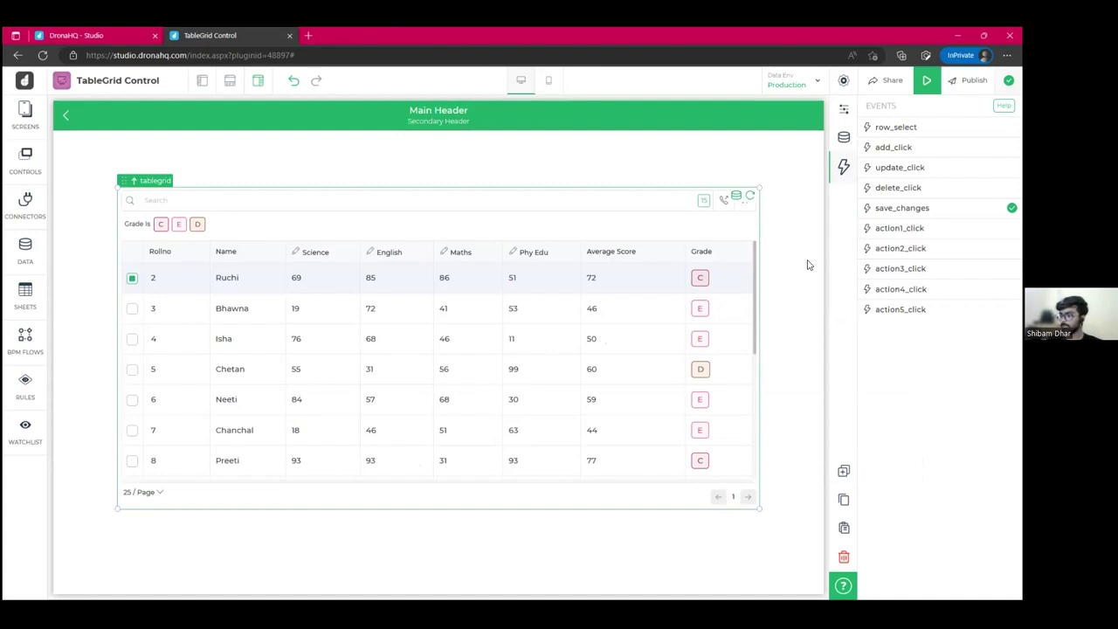
pyautogui.scroll(-1, 724, 315)
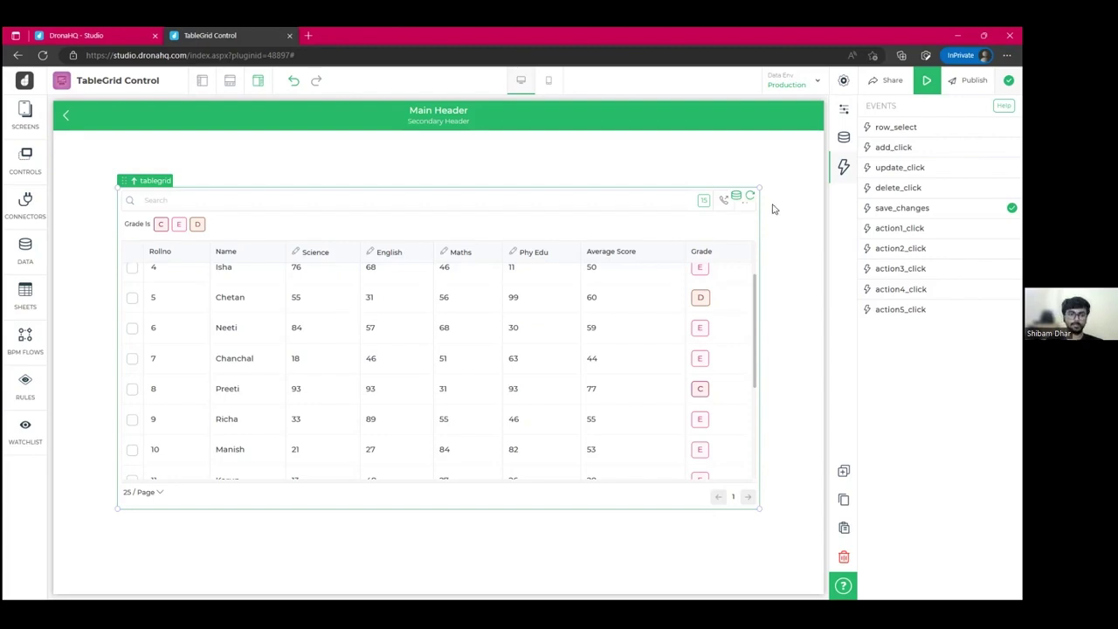
pyautogui.moveTo(497, 185); pyautogui.dragTo(488, 157)
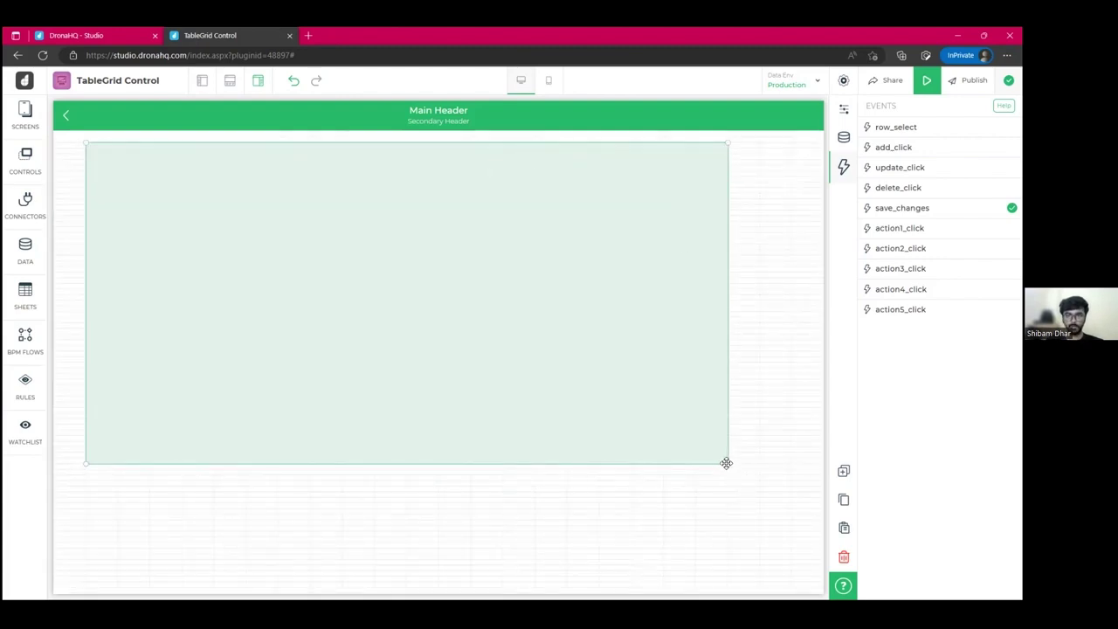
pyautogui.moveTo(724, 458); pyautogui.dragTo(482, 448)
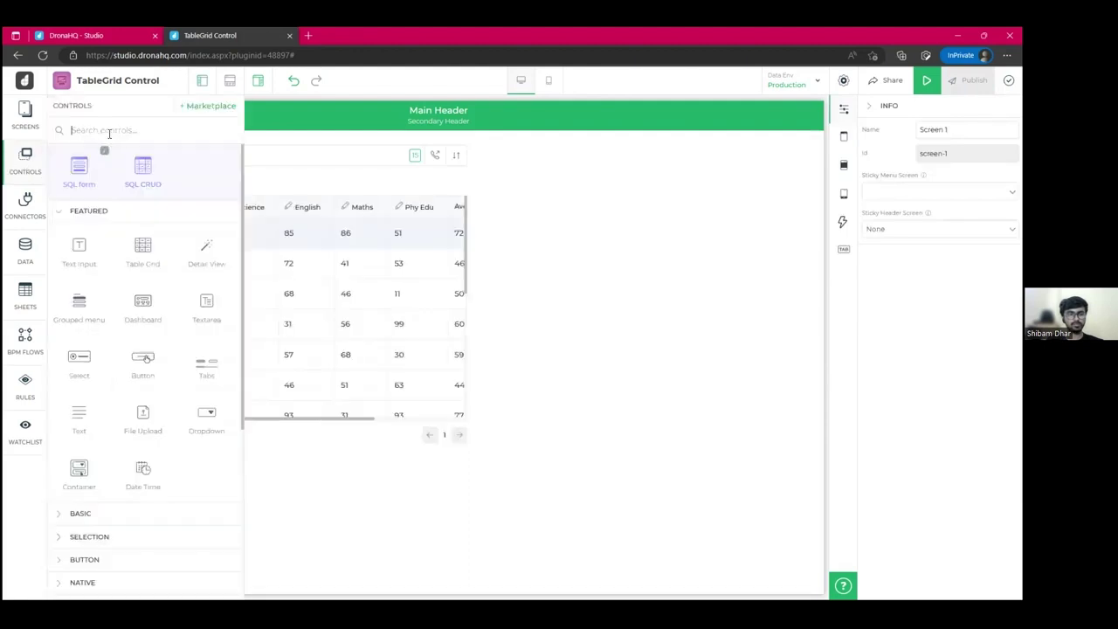
# Add a JSON Viewer control beside tablegrid, duplicate it and place the copy directly below the original.
pyautogui.write('js')
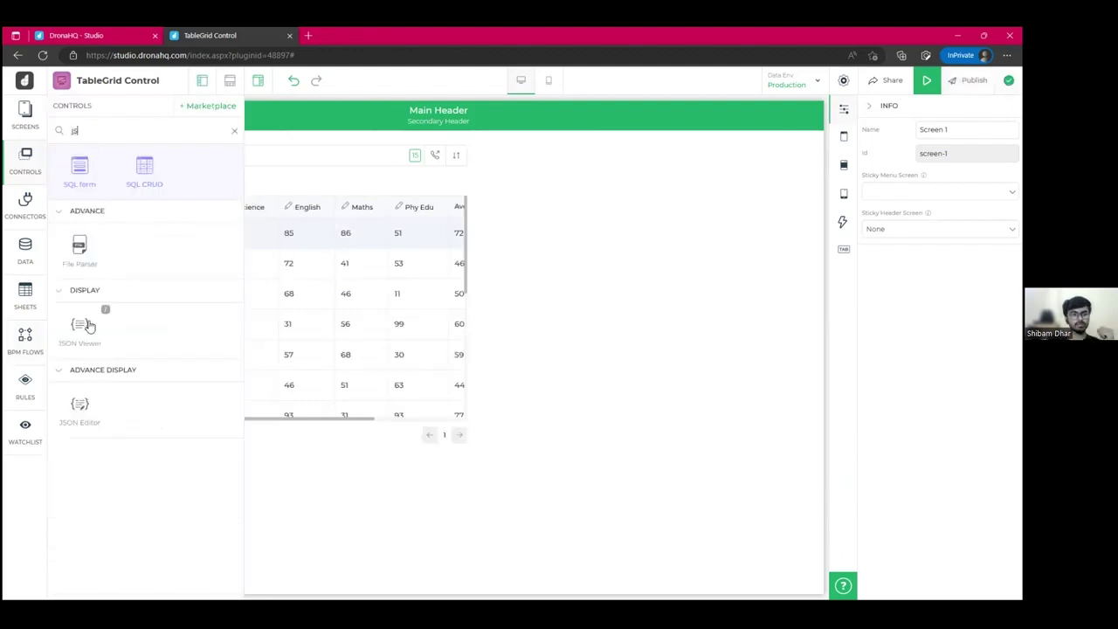
pyautogui.moveTo(470, 269); pyautogui.dragTo(588, 186)
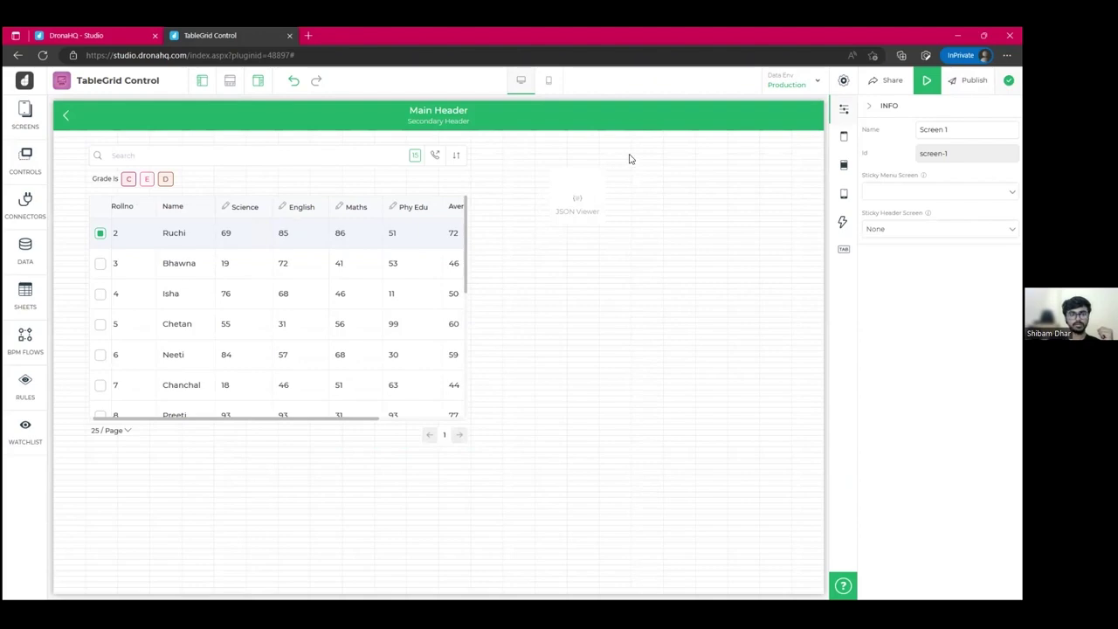
pyautogui.moveTo(624, 166); pyautogui.dragTo(620, 155)
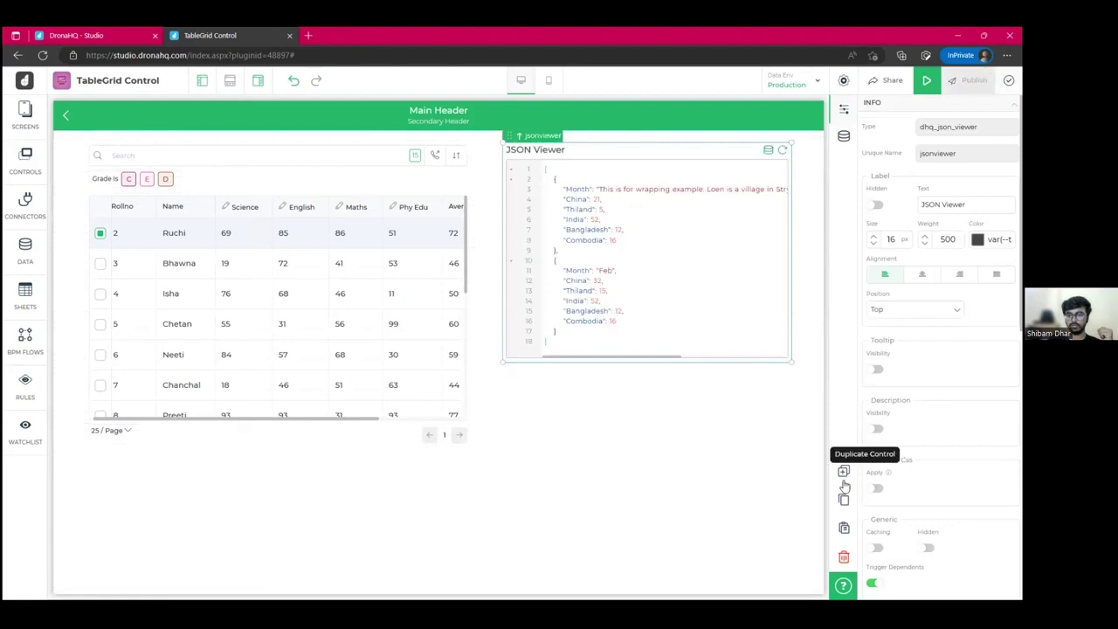
pyautogui.click(844, 498)
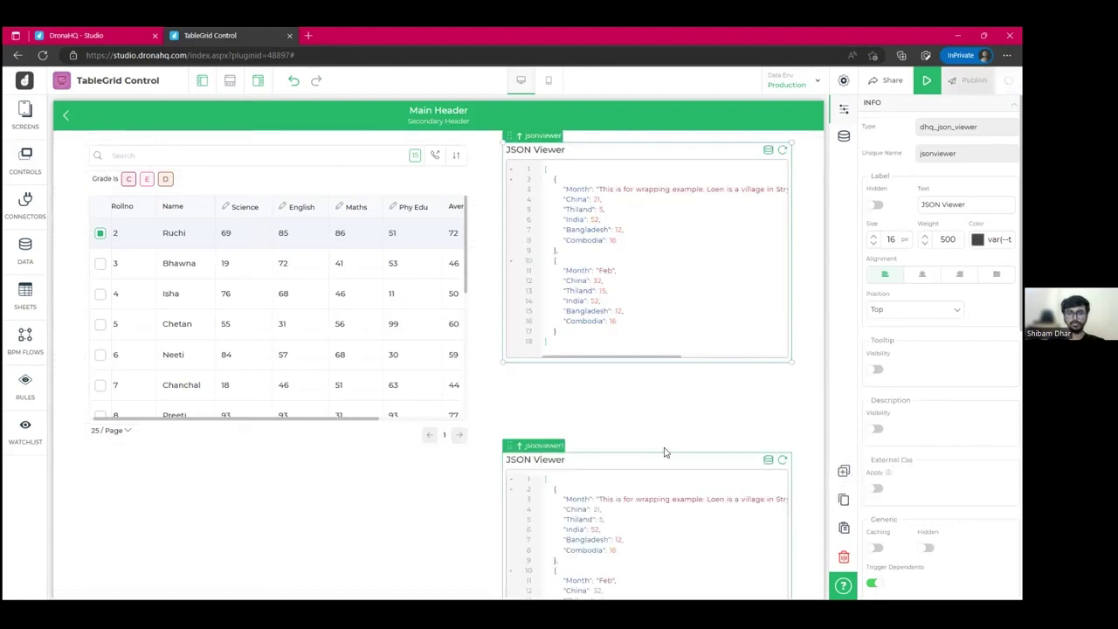
pyautogui.moveTo(667, 452); pyautogui.dragTo(664, 380)
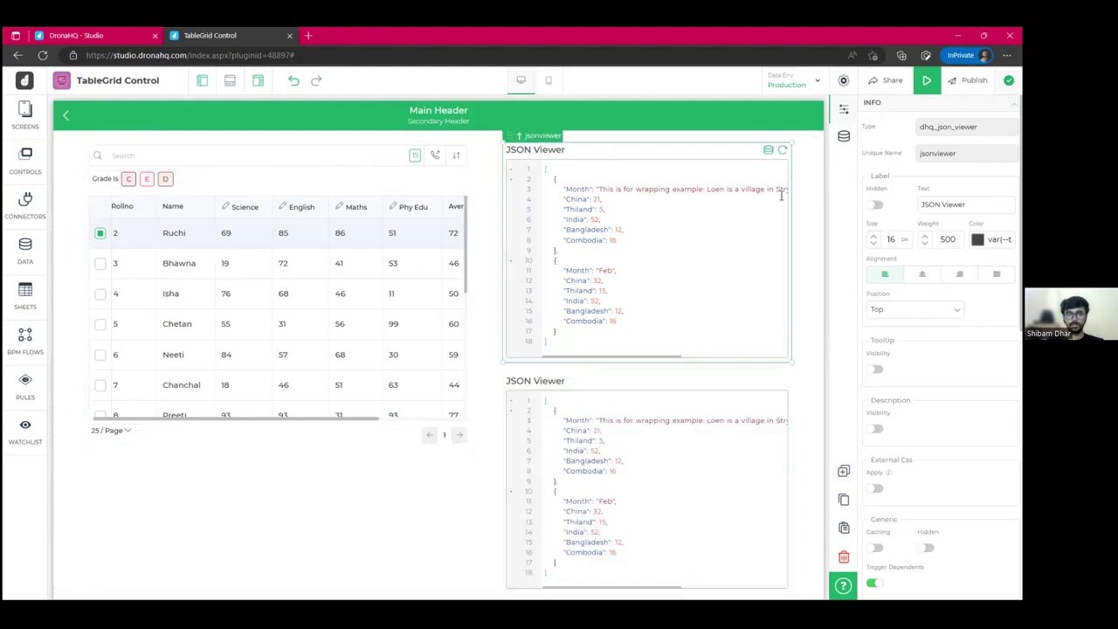
# Bind the upper JSON Viewer to the PROPERTIES.EDITEDTABLE field of tablegrid on Screen 1 and save the binding.
pyautogui.click(844, 135)
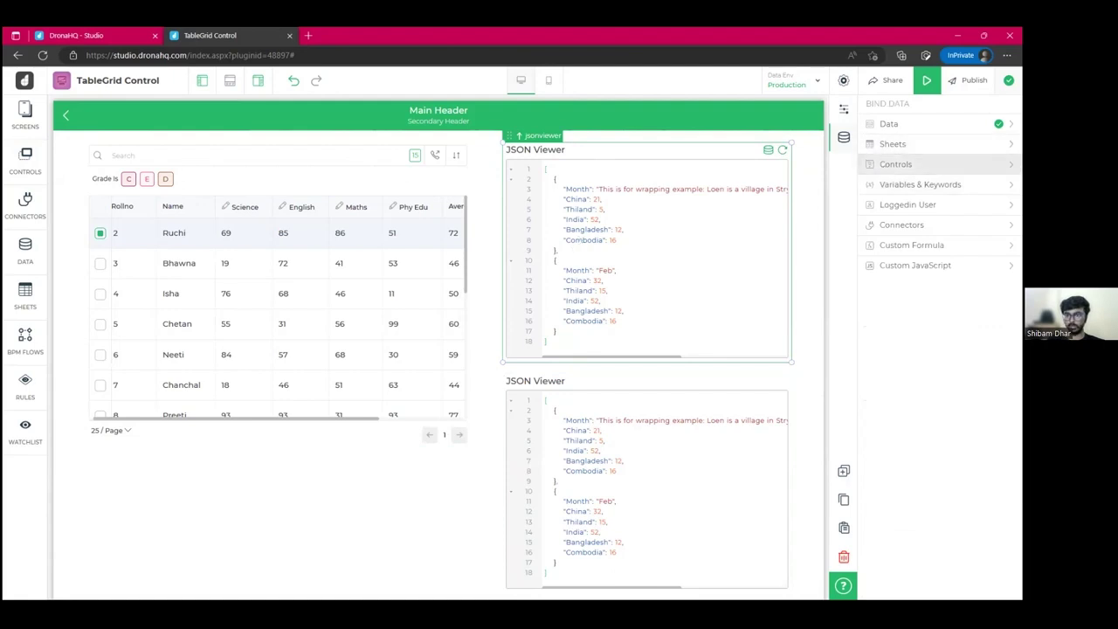
pyautogui.click(891, 164)
pyautogui.click(913, 238)
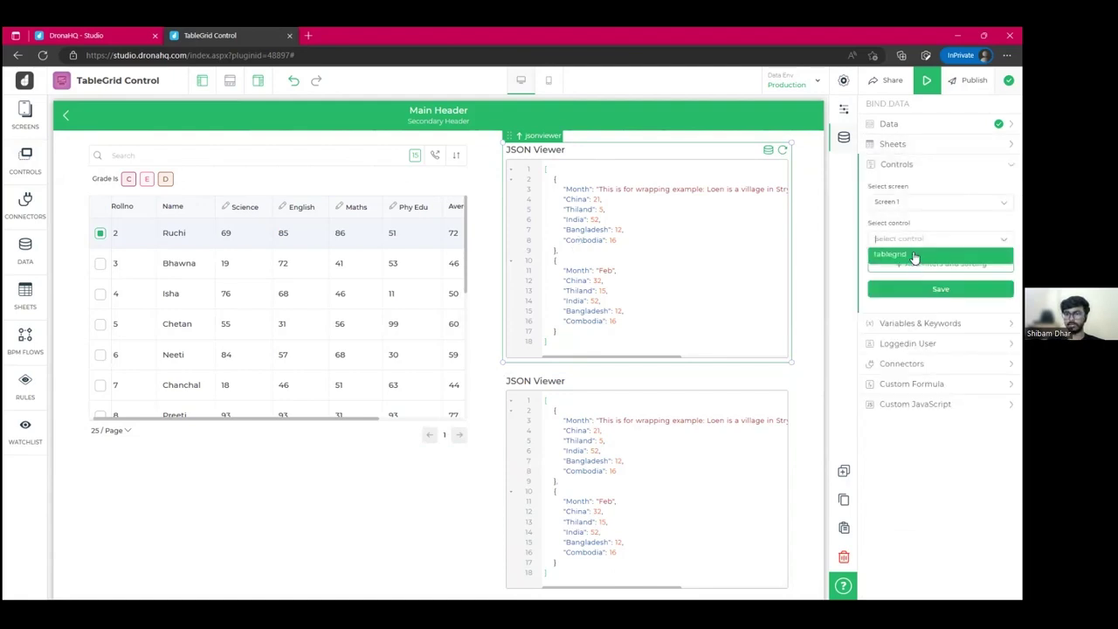
pyautogui.click(914, 255)
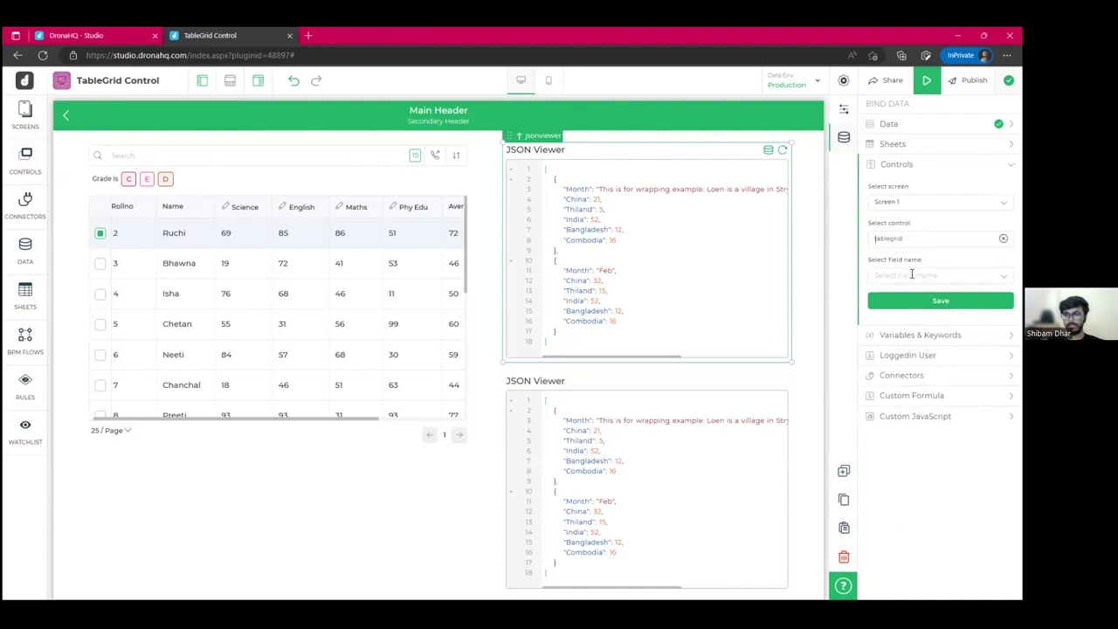
pyautogui.click(911, 274)
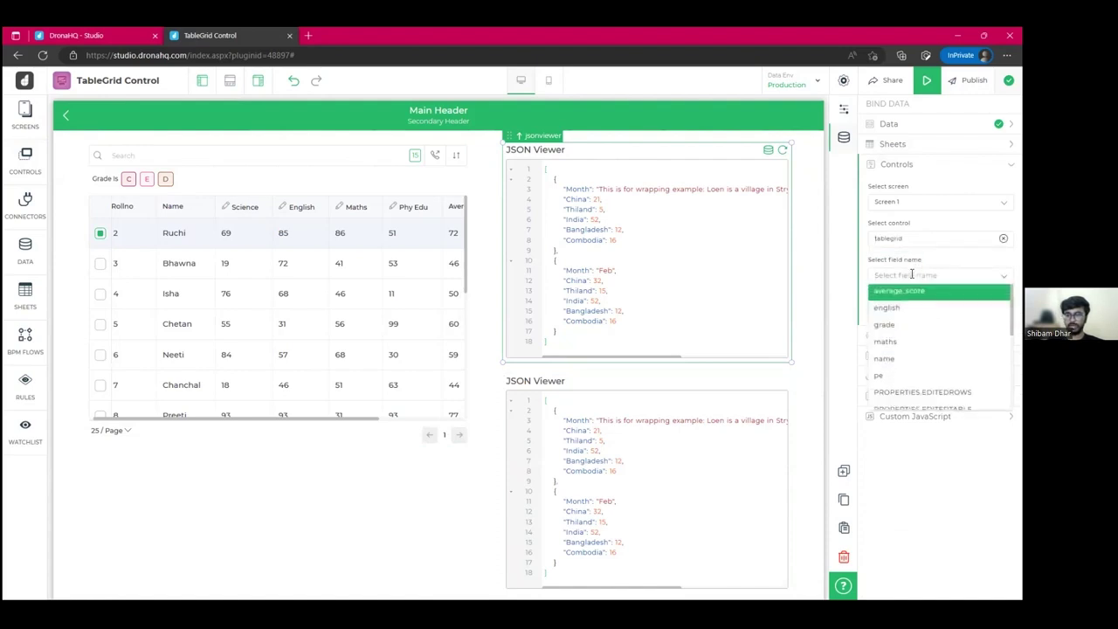
pyautogui.press('Down')
pyautogui.press('Down')
pyautogui.press('Down')
pyautogui.press('Down')
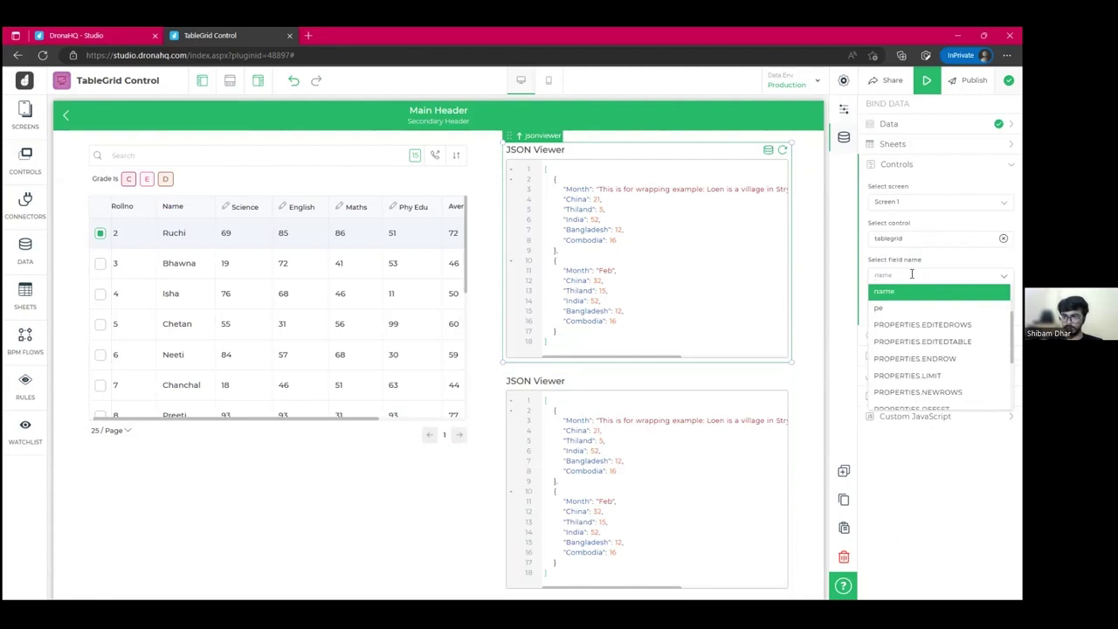
pyautogui.press('Down')
pyautogui.press('Down')
pyautogui.press('Down')
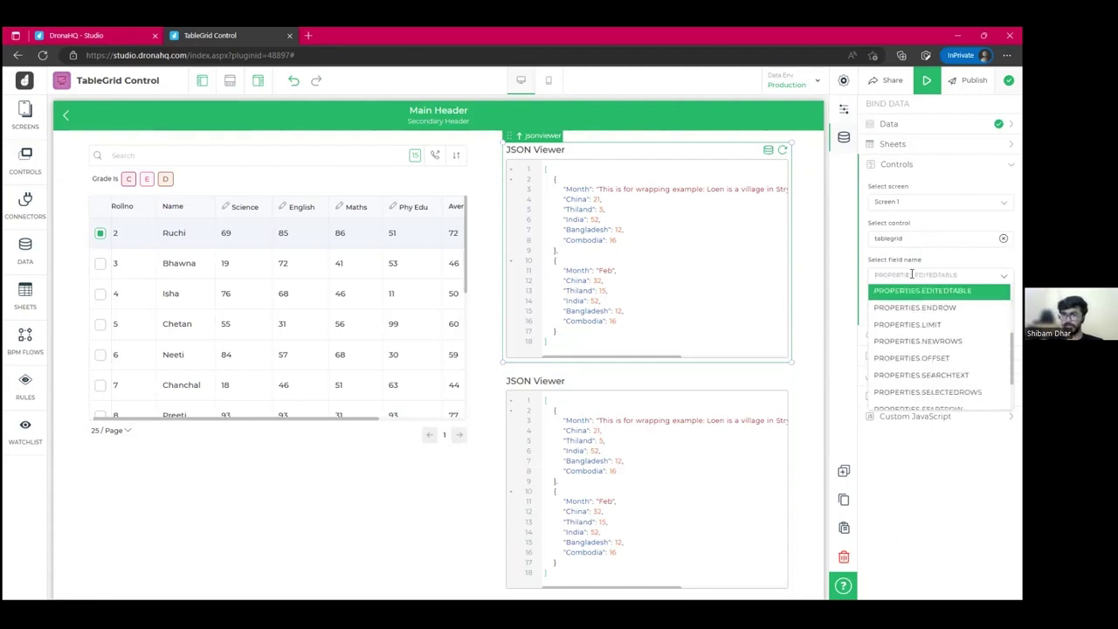
pyautogui.press('Return')
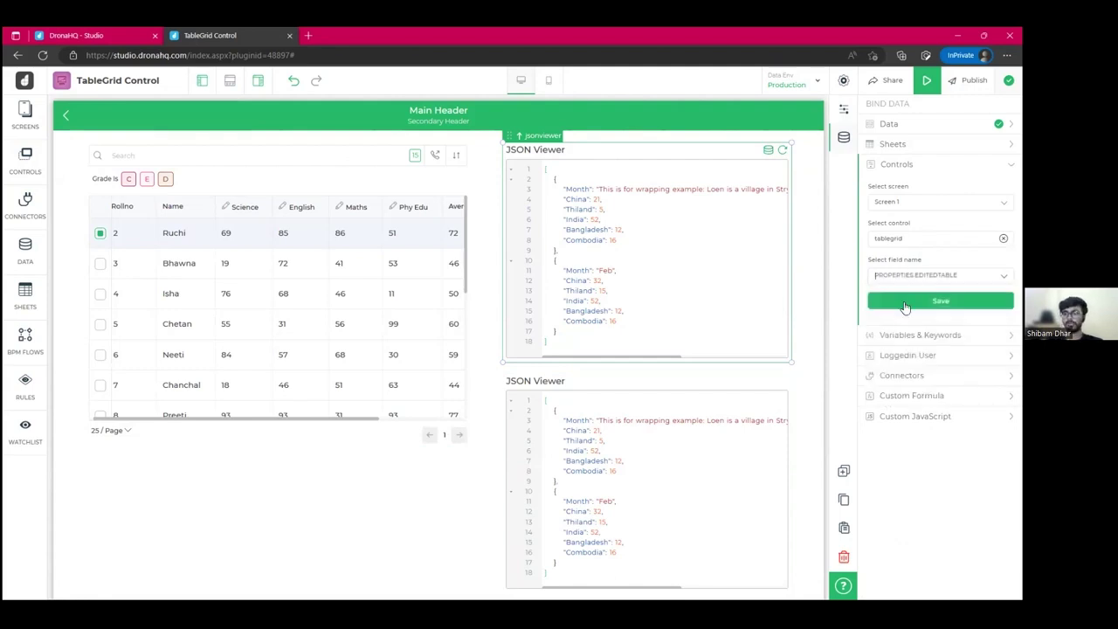
pyautogui.click(905, 303)
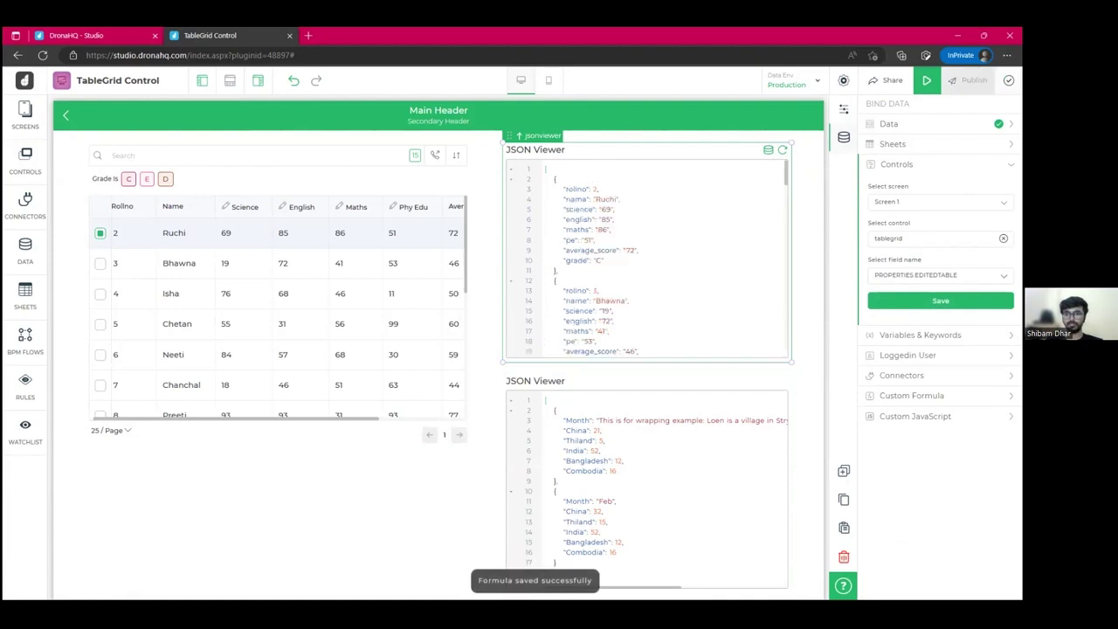
# Change the upper JSON Viewer's label text to "Edited table".
pyautogui.click(843, 109)
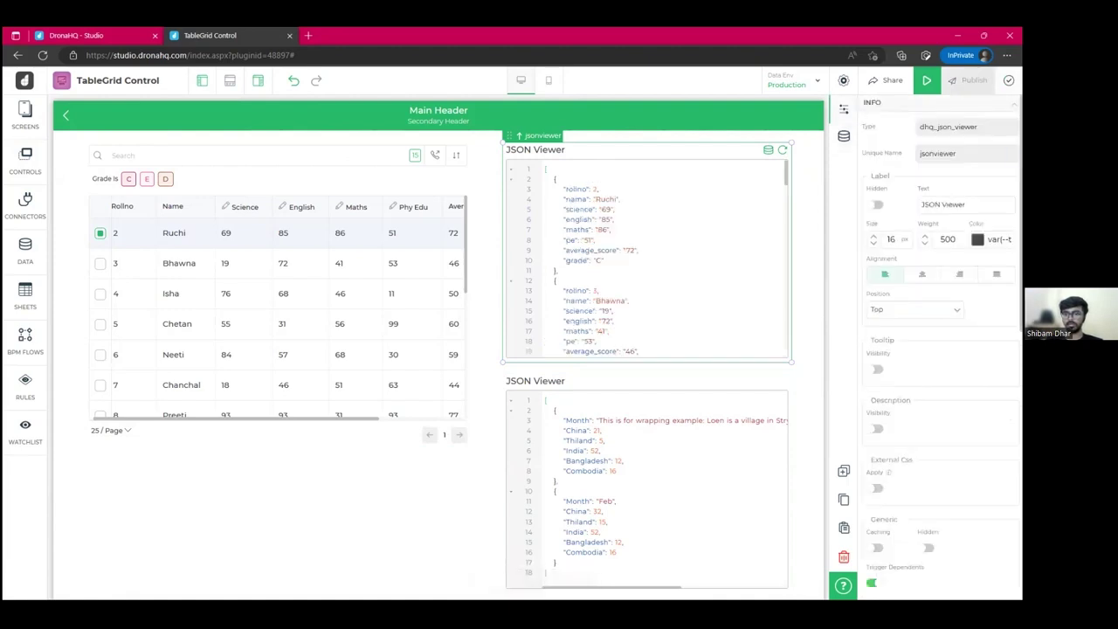
pyautogui.tripleClick(943, 205)
pyautogui.write('E')
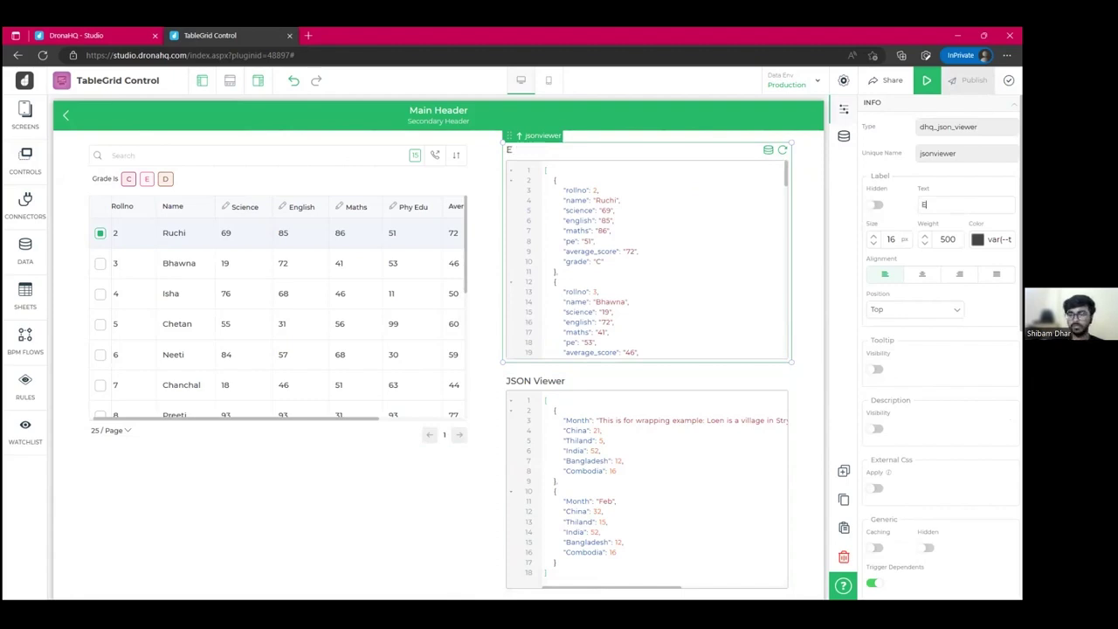
pyautogui.write('dita')
pyautogui.press('BackSpace')
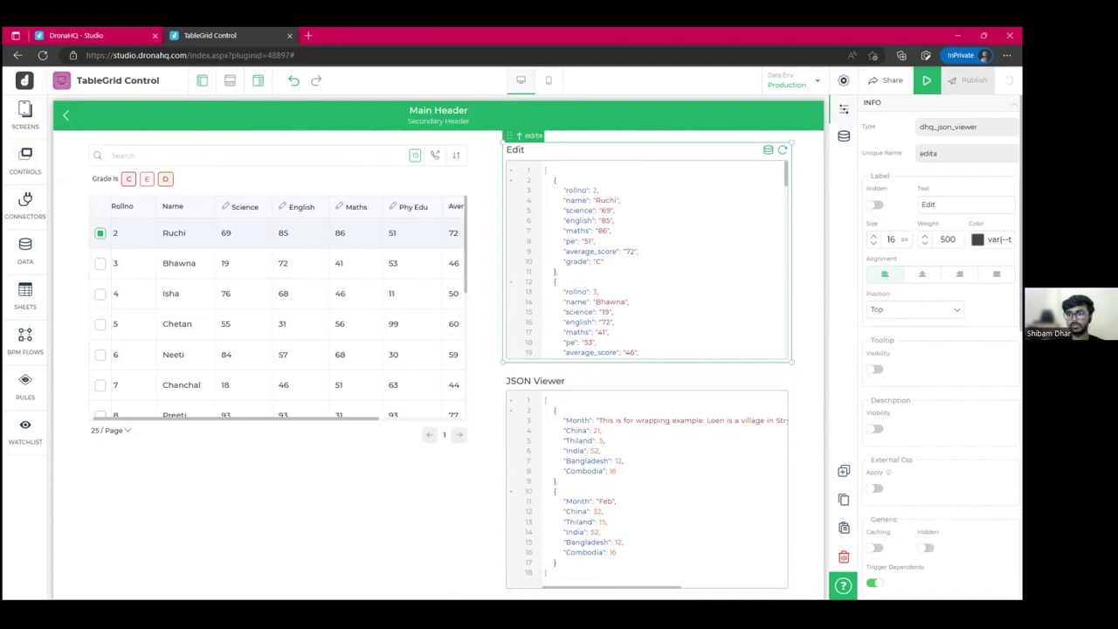
pyautogui.write('ed tablge')
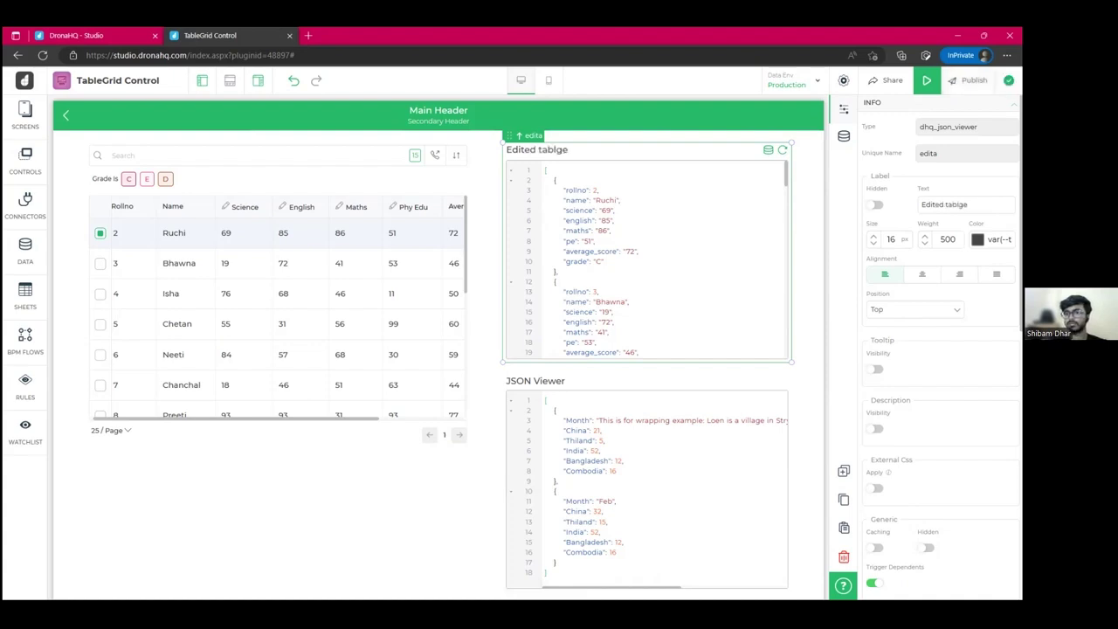
pyautogui.press('BackSpace')
pyautogui.press('BackSpace')
pyautogui.press('BackSpace')
pyautogui.write('e')
pyautogui.press('BackSpace')
pyautogui.write('le')
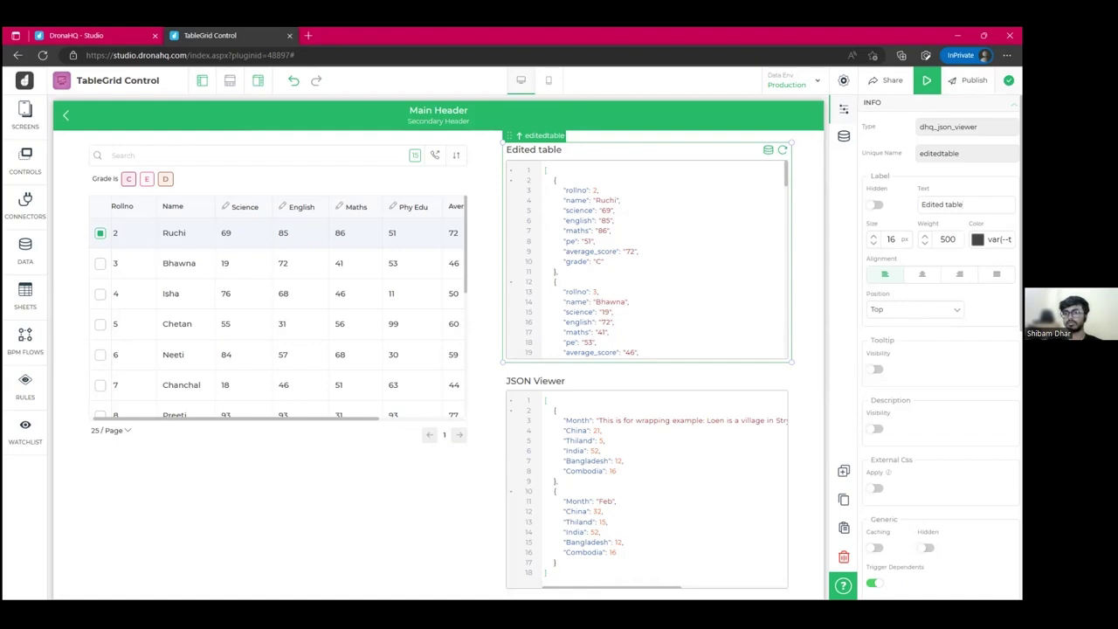
# Change the lower JSON Viewer's label text to "Selected Row".
pyautogui.click(690, 385)
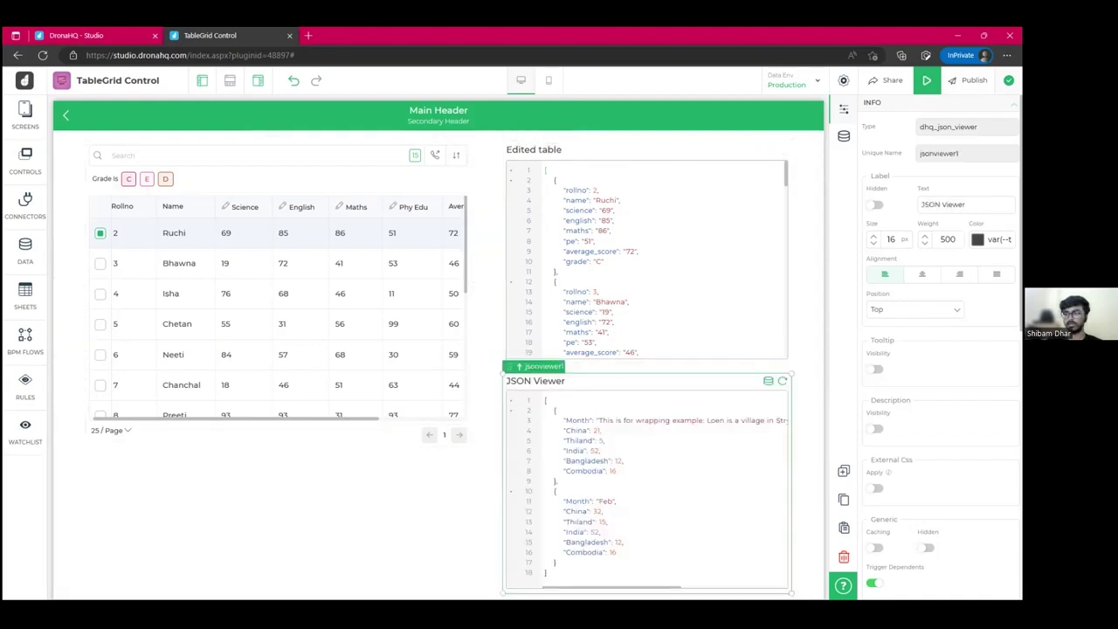
pyautogui.tripleClick(943, 204)
pyautogui.write('S')
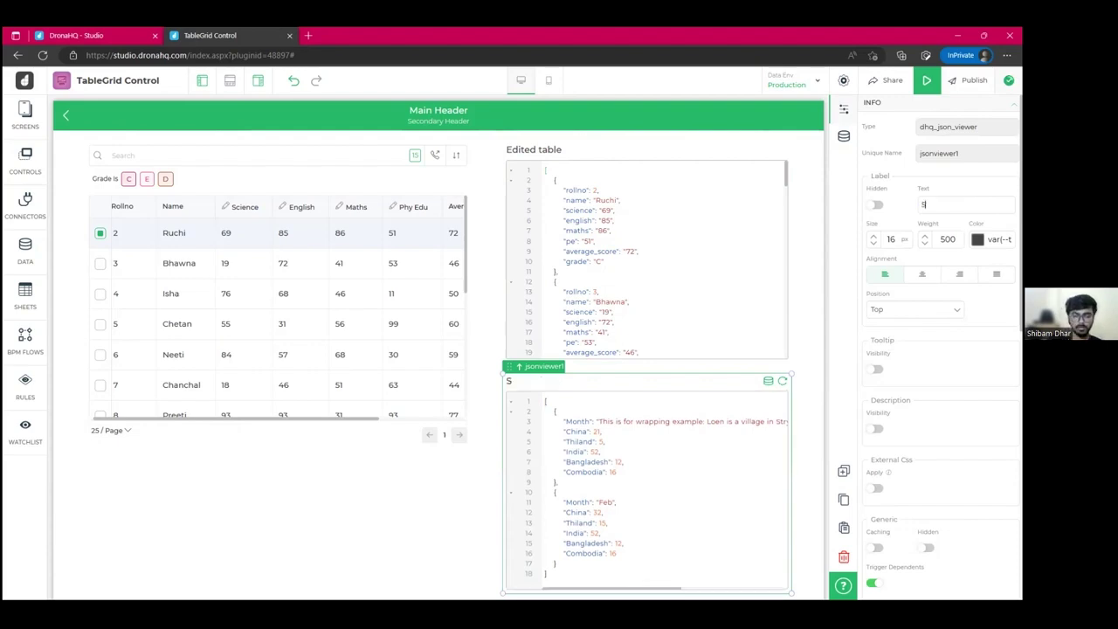
pyautogui.write('ele')
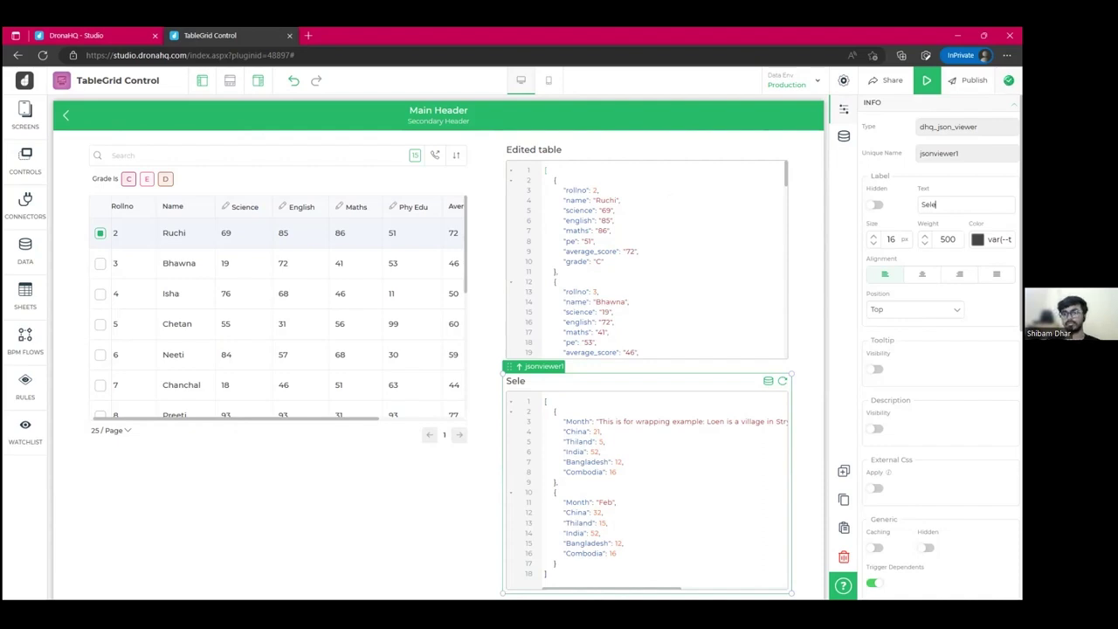
pyautogui.write('cted Row')
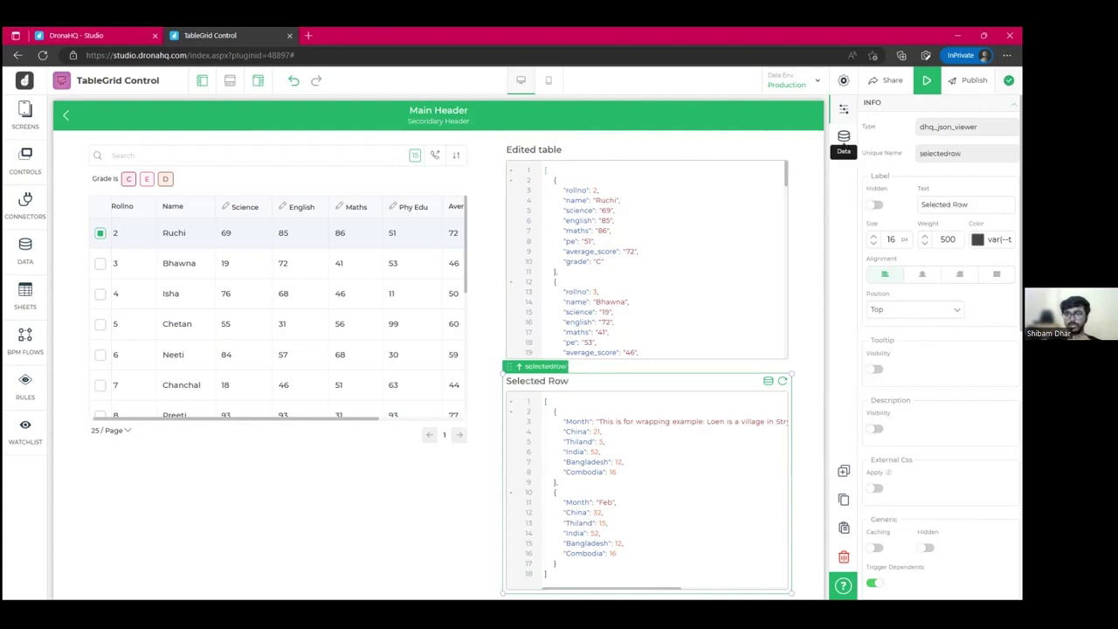
# Bind the Selected Row viewer to the PROPERTIES.SELECTEDROWS field of tablegrid on Screen 1 and save the binding.
pyautogui.click(844, 138)
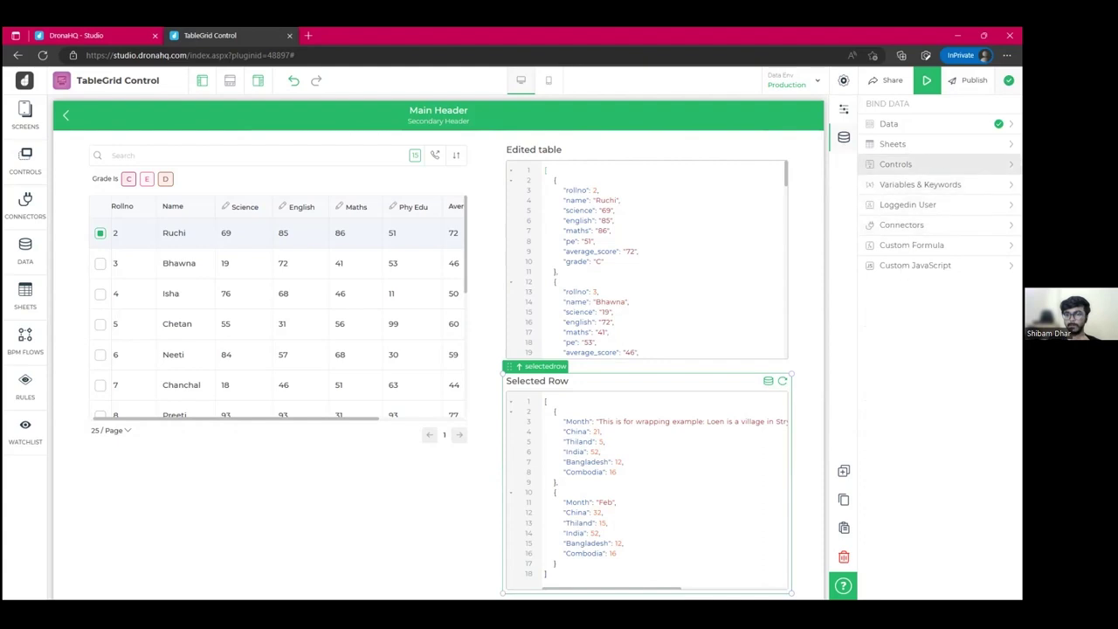
pyautogui.click(895, 164)
pyautogui.click(934, 275)
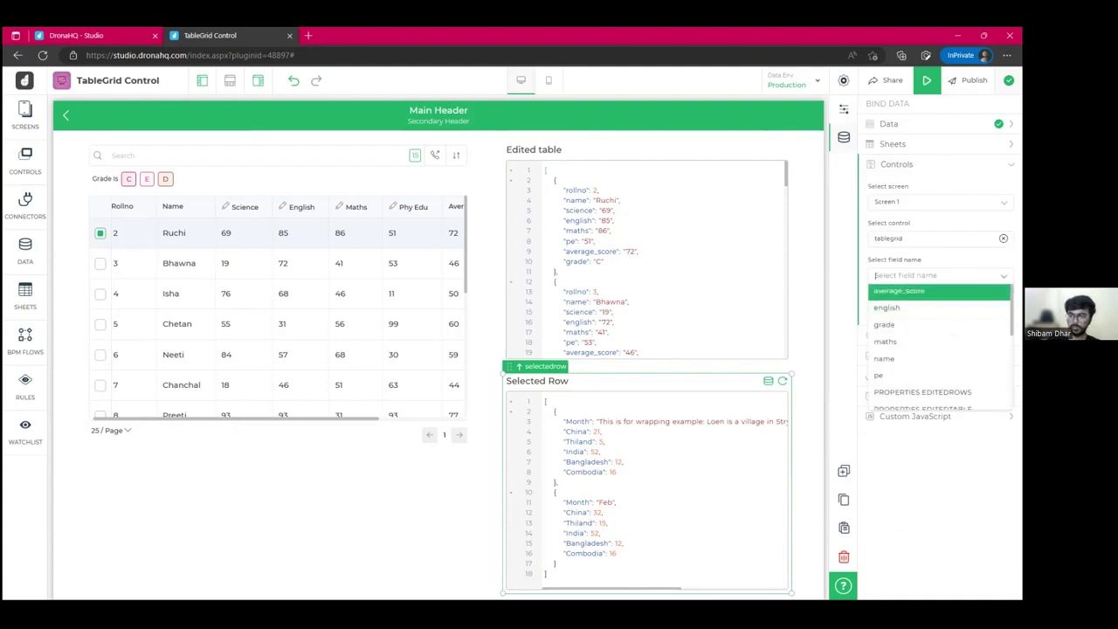
pyautogui.scroll(-3, 939, 350)
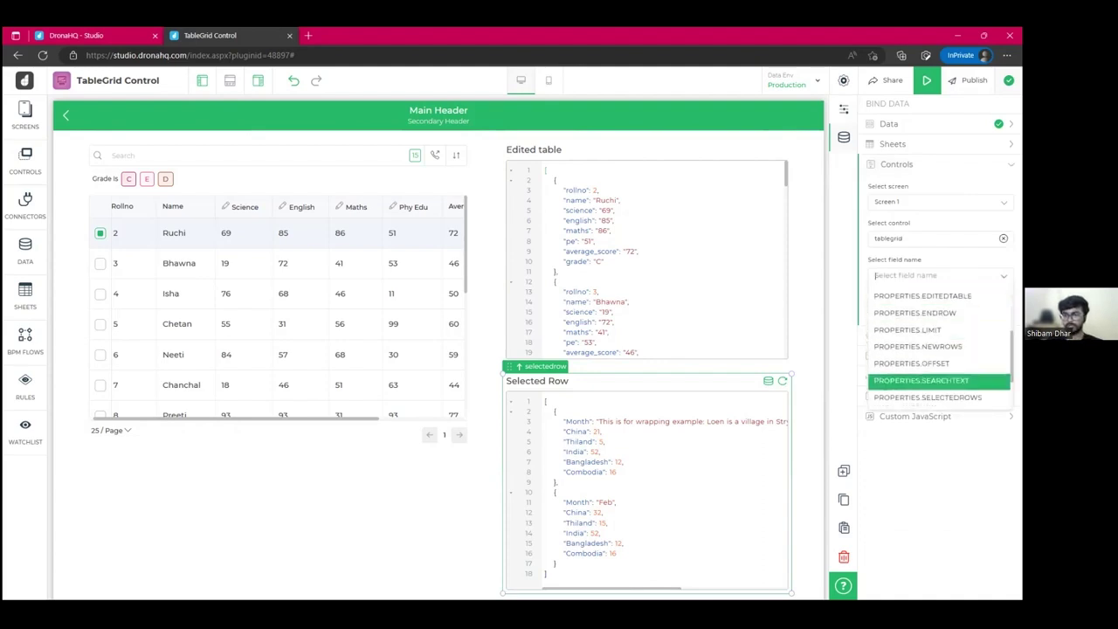
pyautogui.click(928, 398)
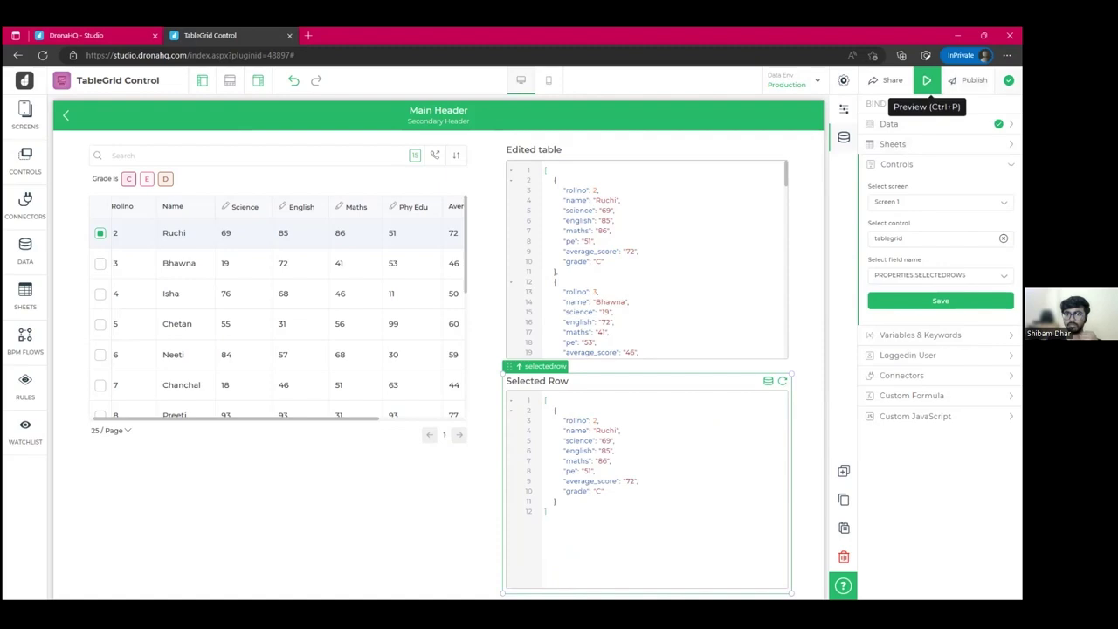
# Preview the app, set the first row's science mark to 78 and check that record in the Edited table JSON.
pyautogui.hotkey('ctrl', 'p')
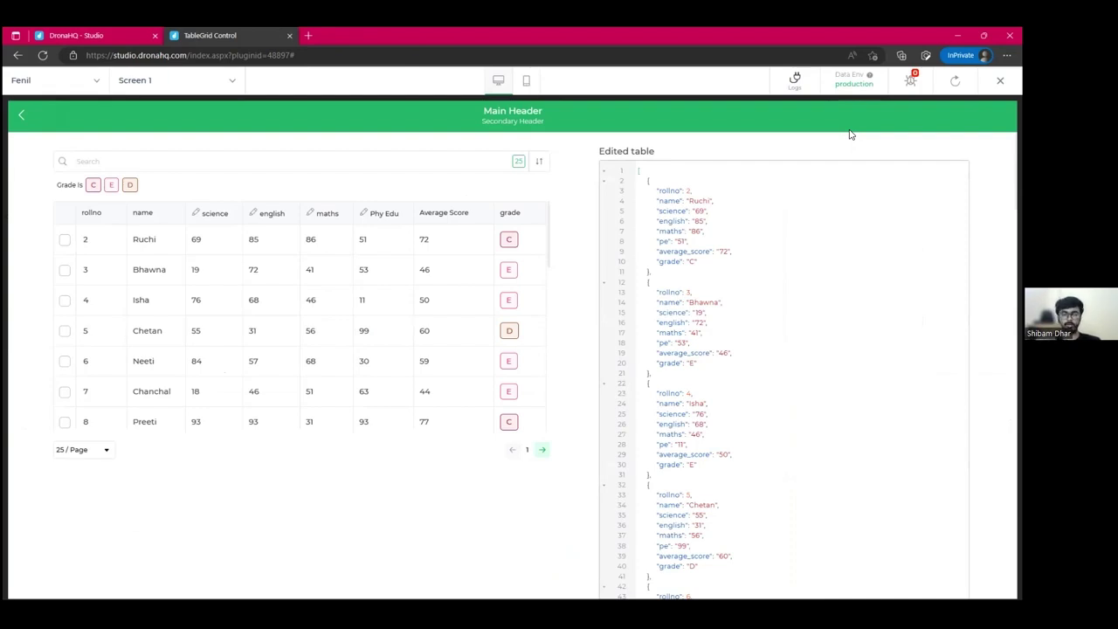
pyautogui.click(210, 232)
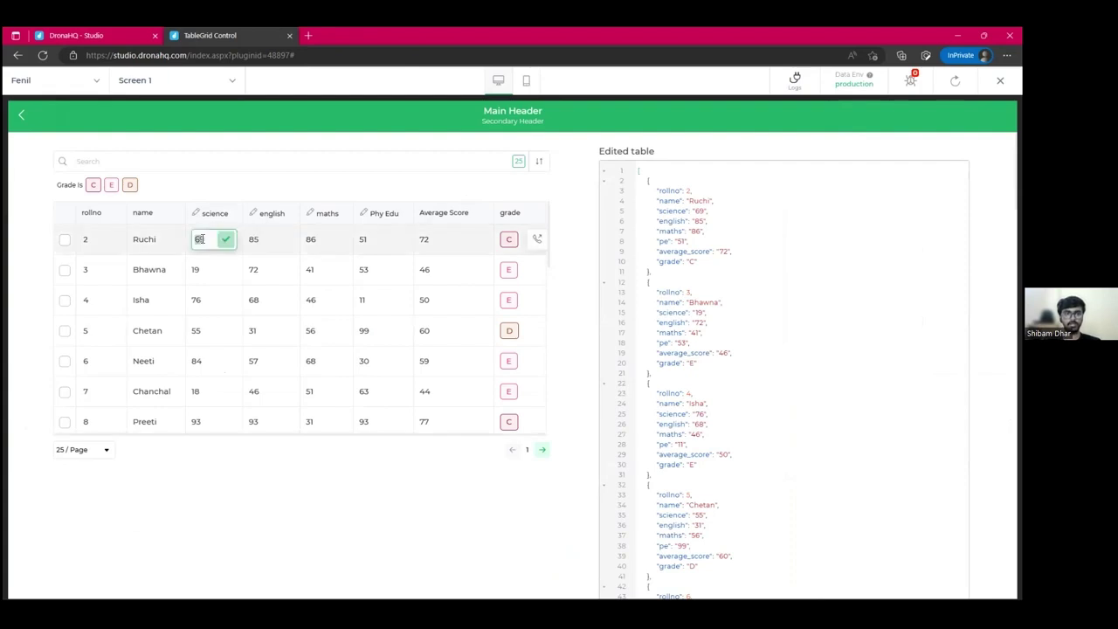
pyautogui.write('78')
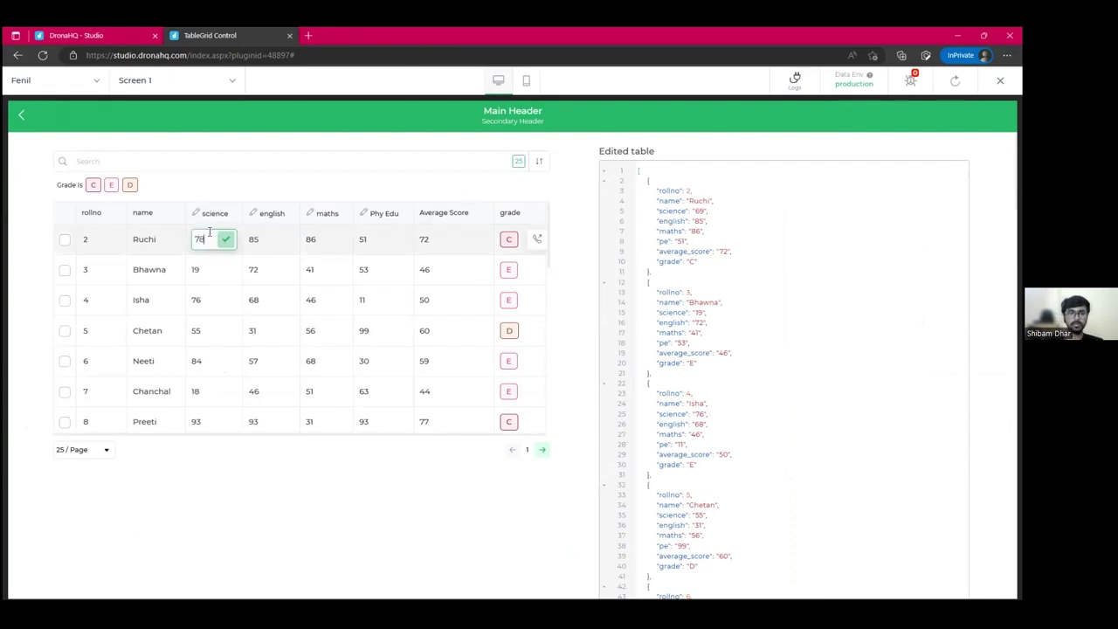
pyautogui.click(122, 141)
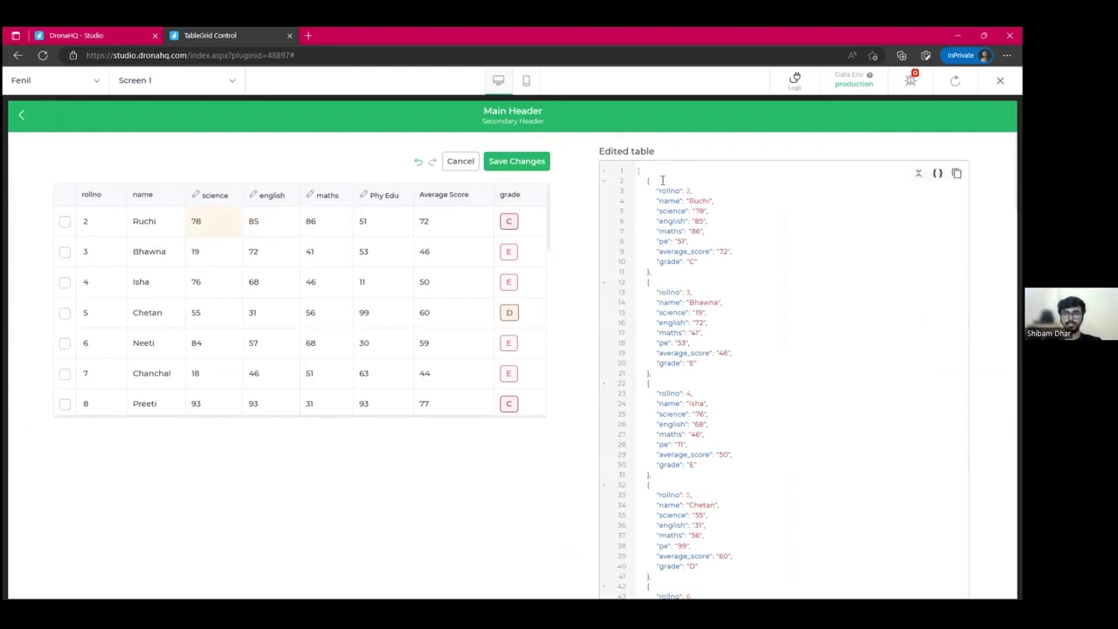
pyautogui.moveTo(660, 191); pyautogui.dragTo(704, 231)
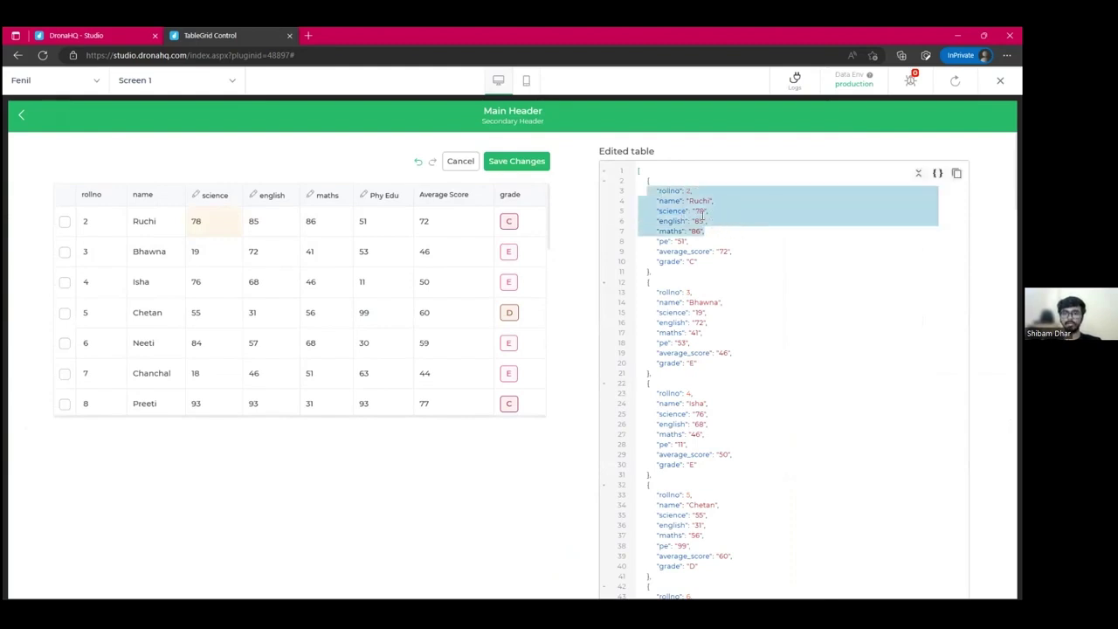
# Set the second row's Phy Edu mark to 85 and check its pe value in the Edited table JSON.
pyautogui.click(363, 262)
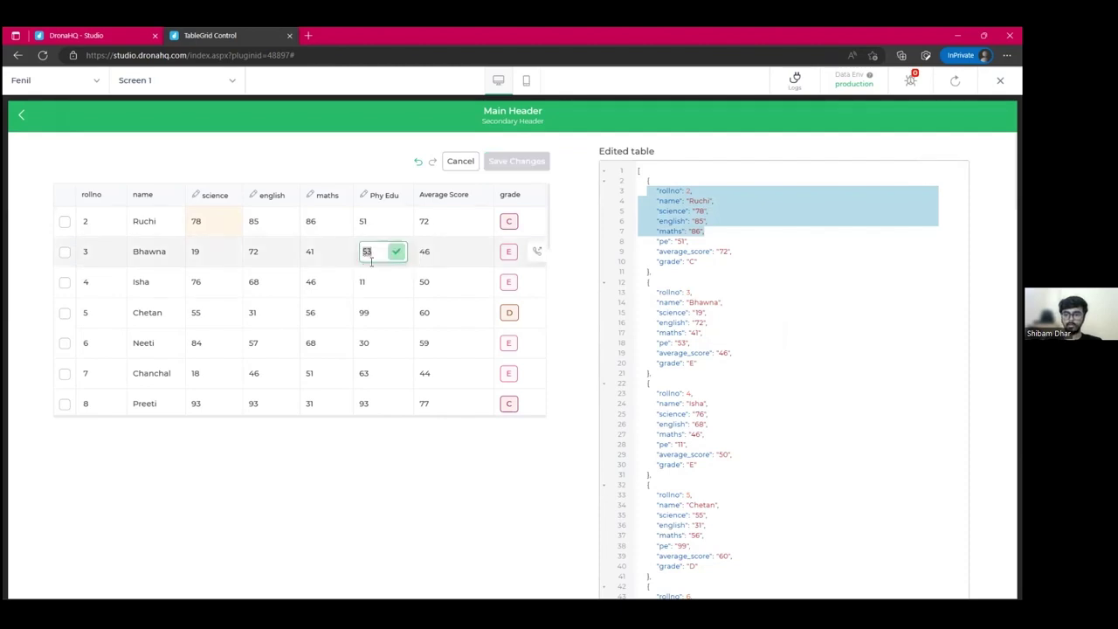
pyautogui.write('85')
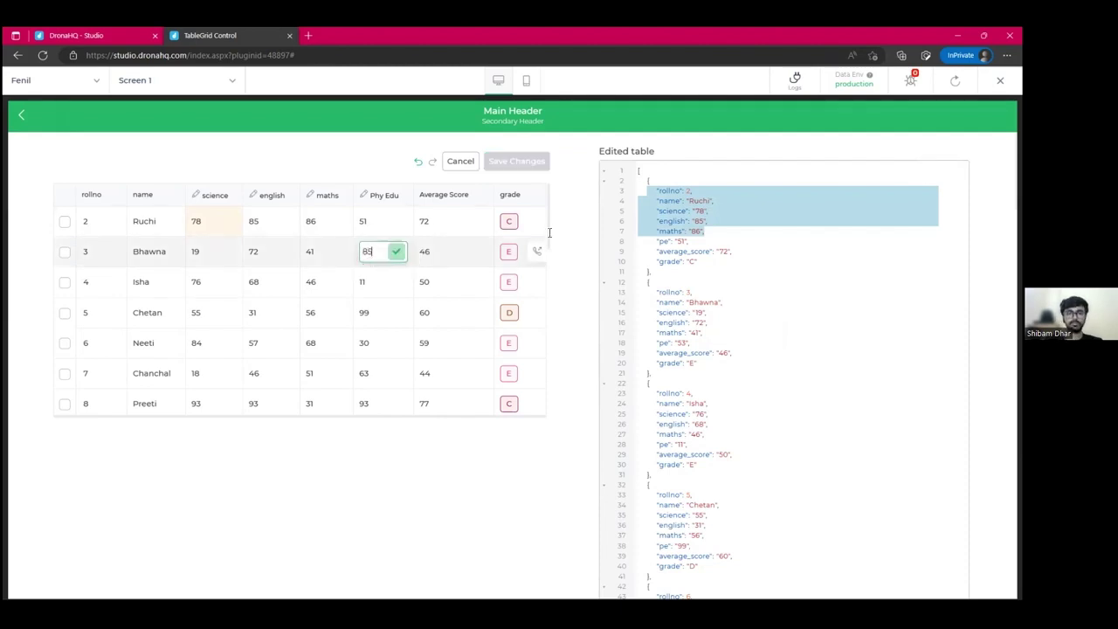
pyautogui.click(394, 252)
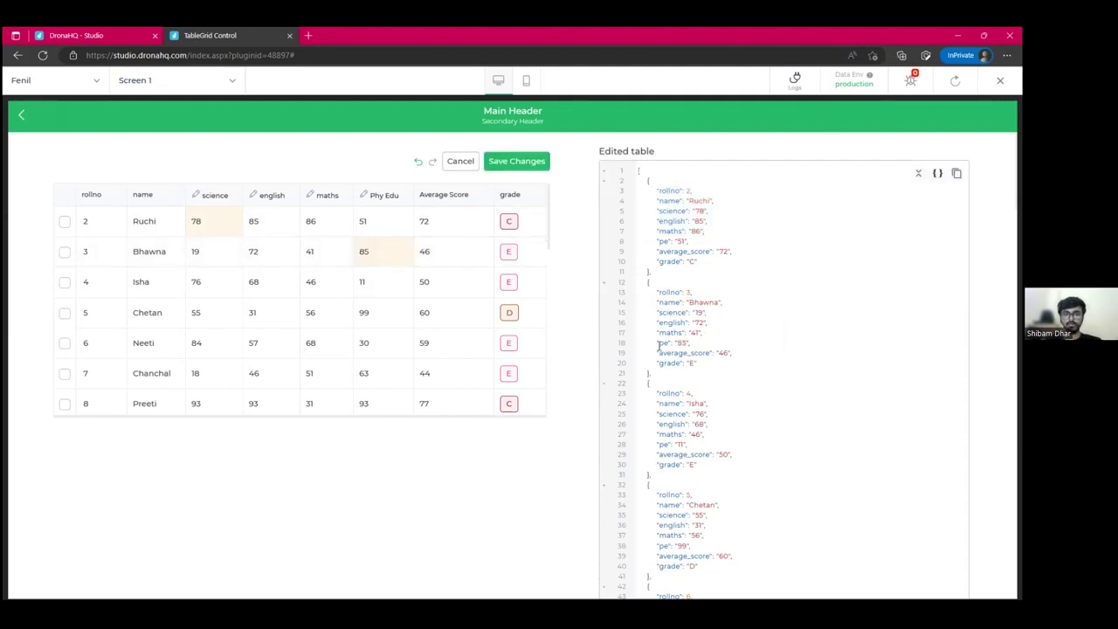
pyautogui.moveTo(656, 342); pyautogui.dragTo(713, 343)
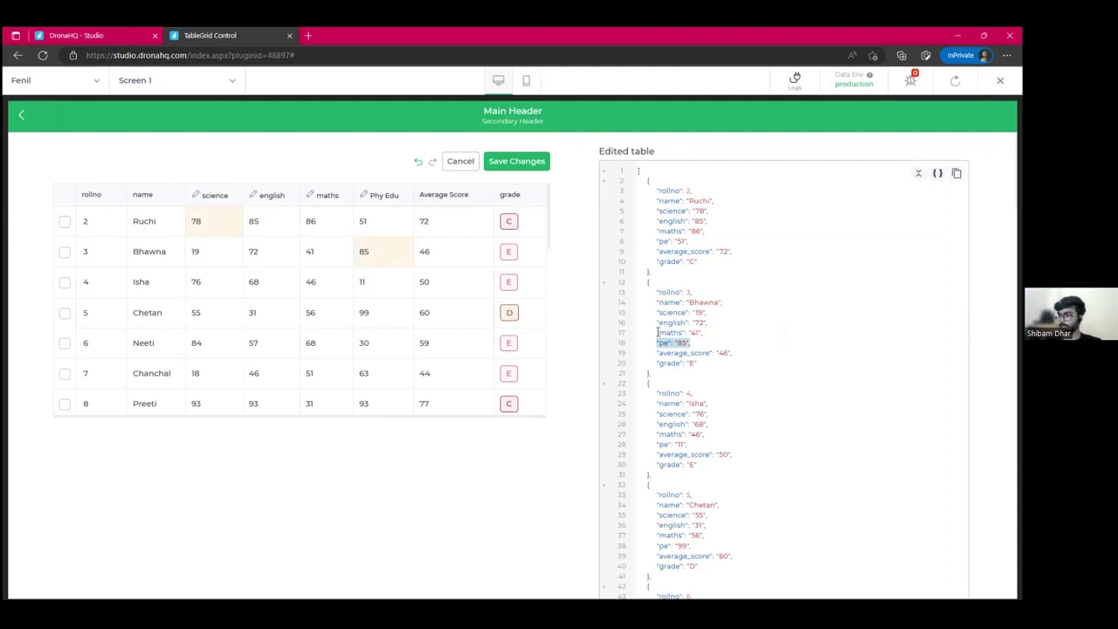
# Select the row with rollno 5 in the table grid and check its record in the Selected Row JSON viewer.
pyautogui.scroll(-2, 554, 356)
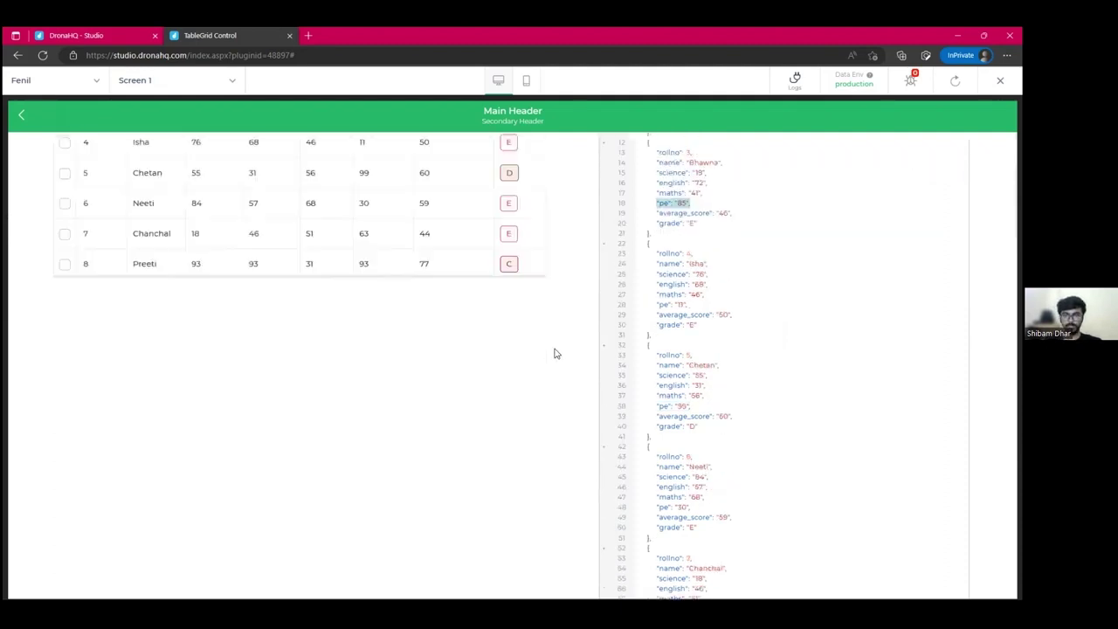
pyautogui.scroll(2, 553, 353)
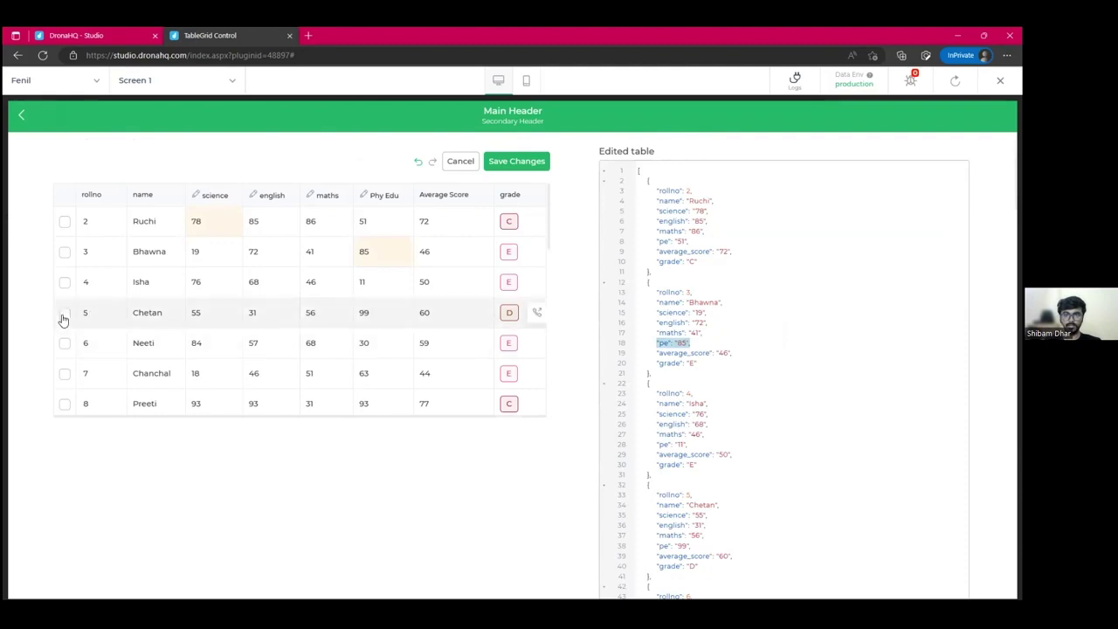
pyautogui.click(125, 323)
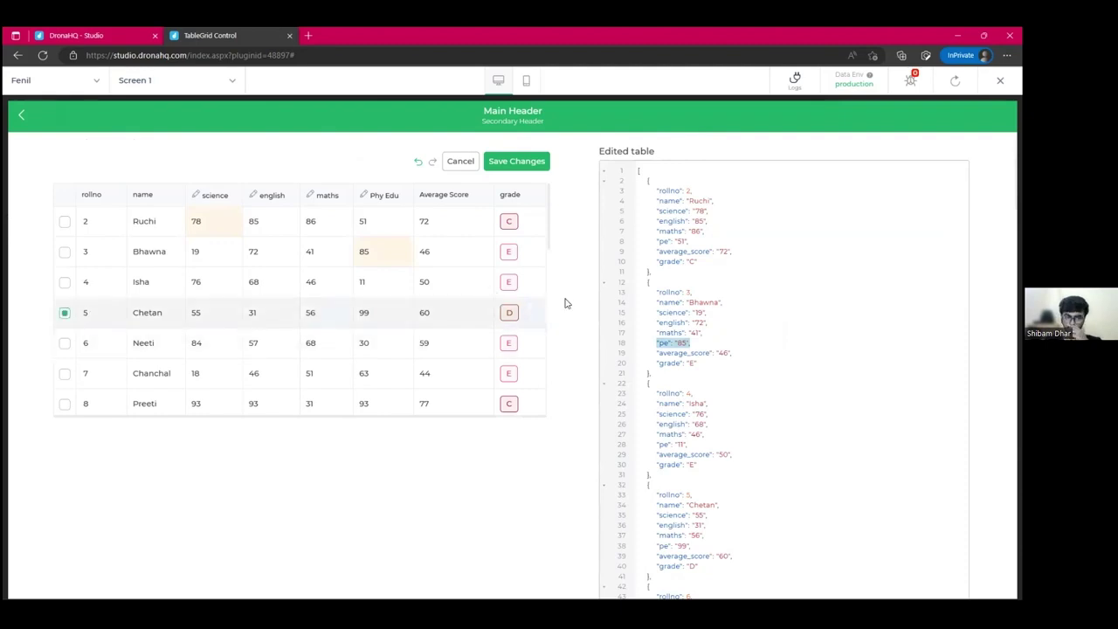
pyautogui.scroll(-20, 565, 303)
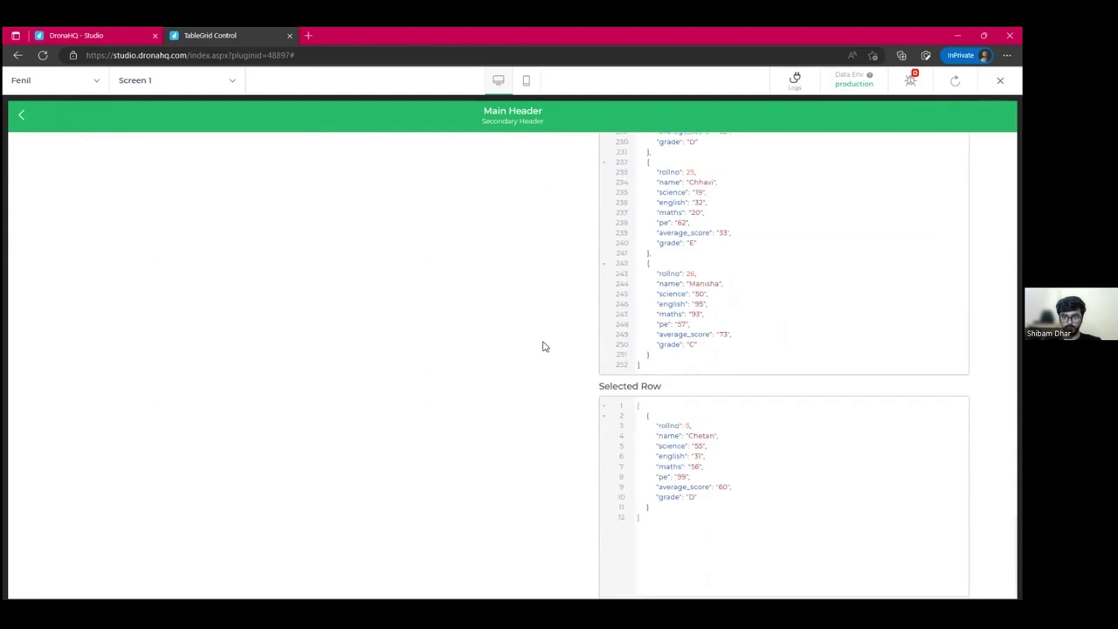
pyautogui.moveTo(648, 426); pyautogui.dragTo(721, 445)
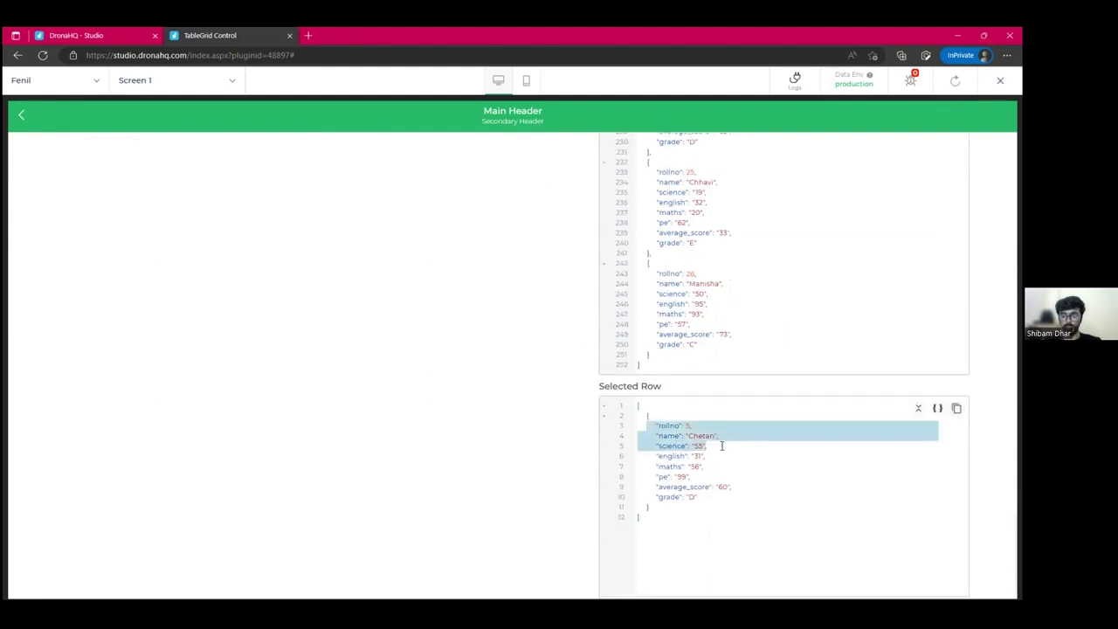
pyautogui.scroll(20, 154, 340)
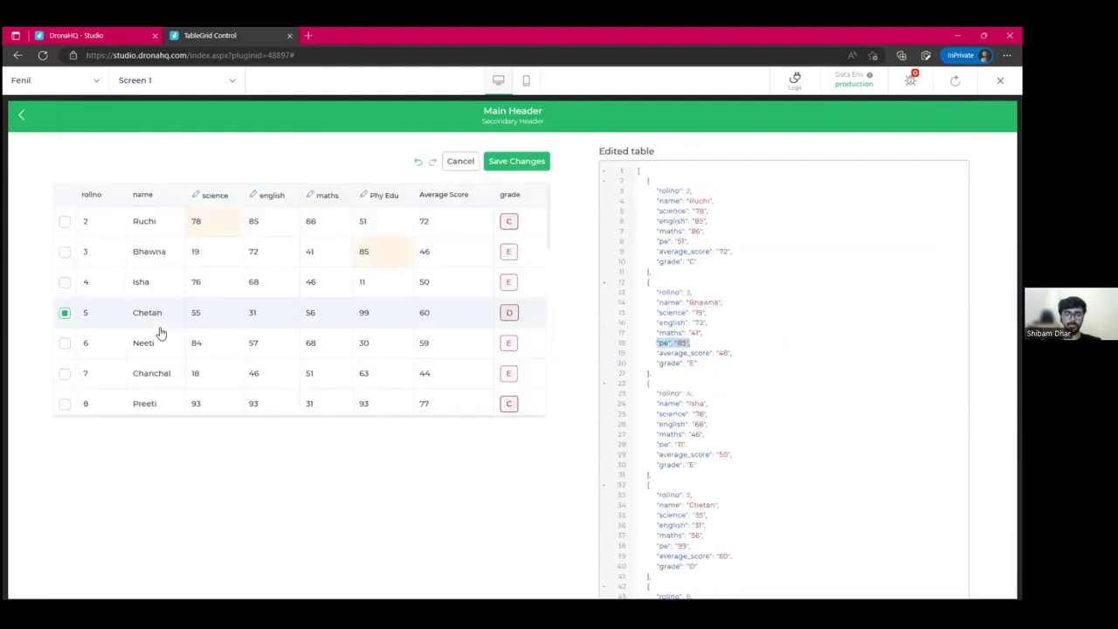